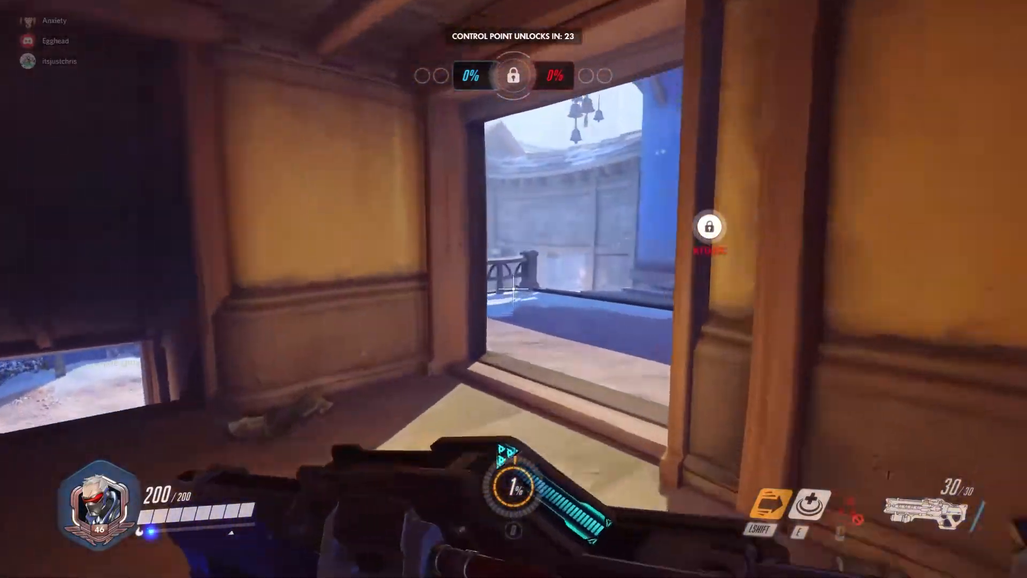
pyautogui.press('space')
pyautogui.press('w')
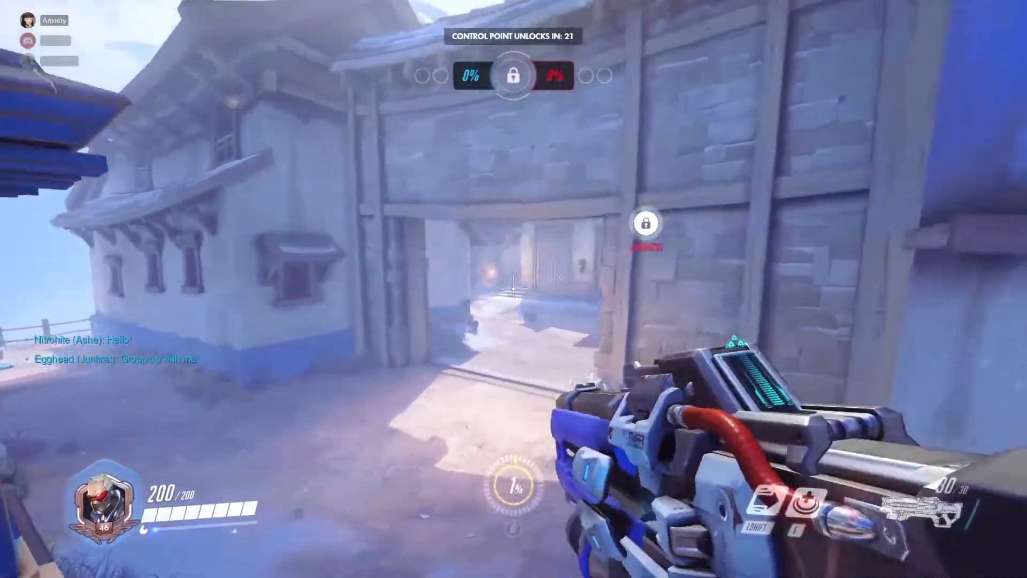
pyautogui.press('w')
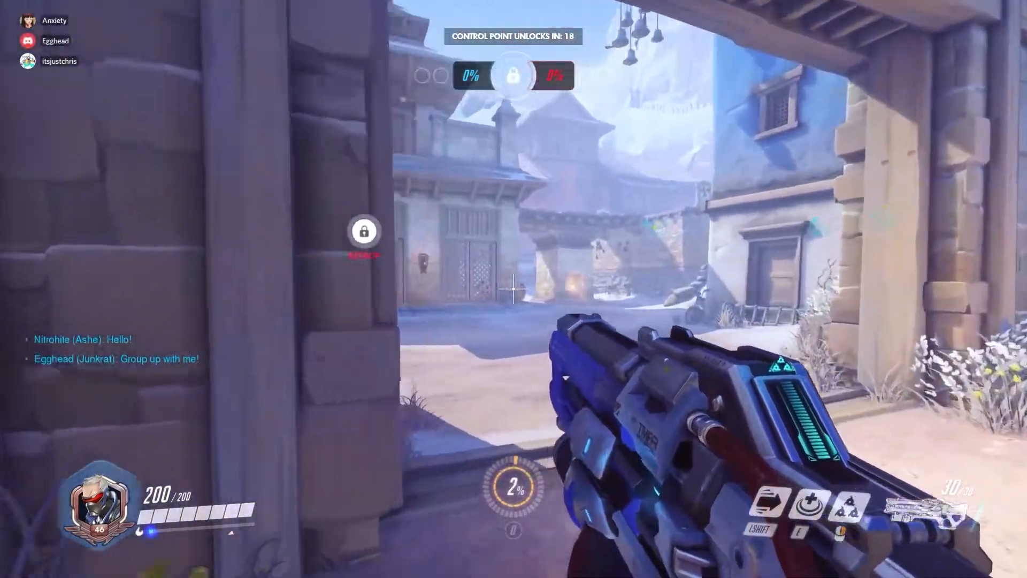
pyautogui.click(513, 289)
pyautogui.press('w')
pyautogui.click(513, 289)
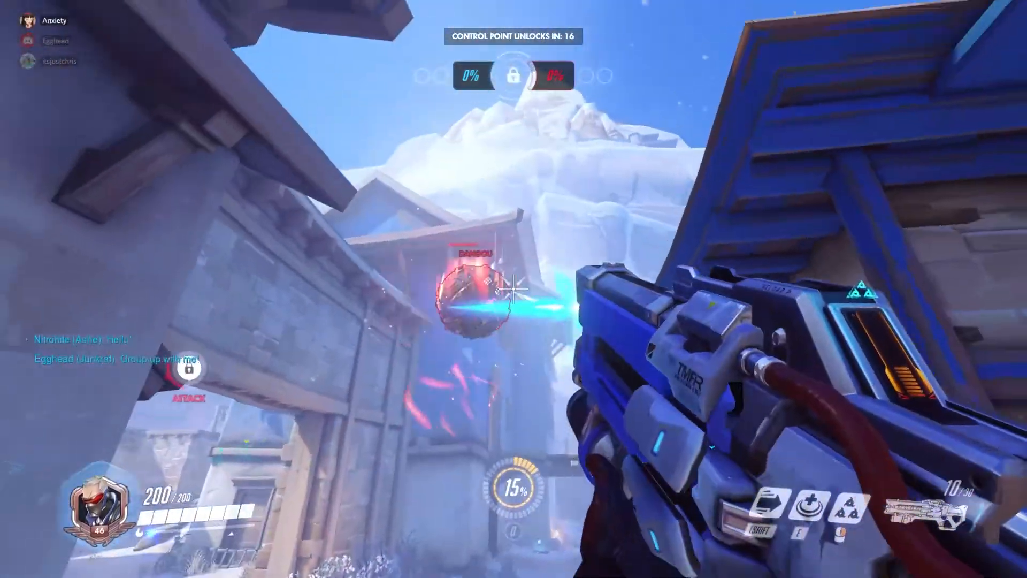
pyautogui.press('w')
pyautogui.click(513, 289)
pyautogui.rightClick(513, 289)
pyautogui.press('r')
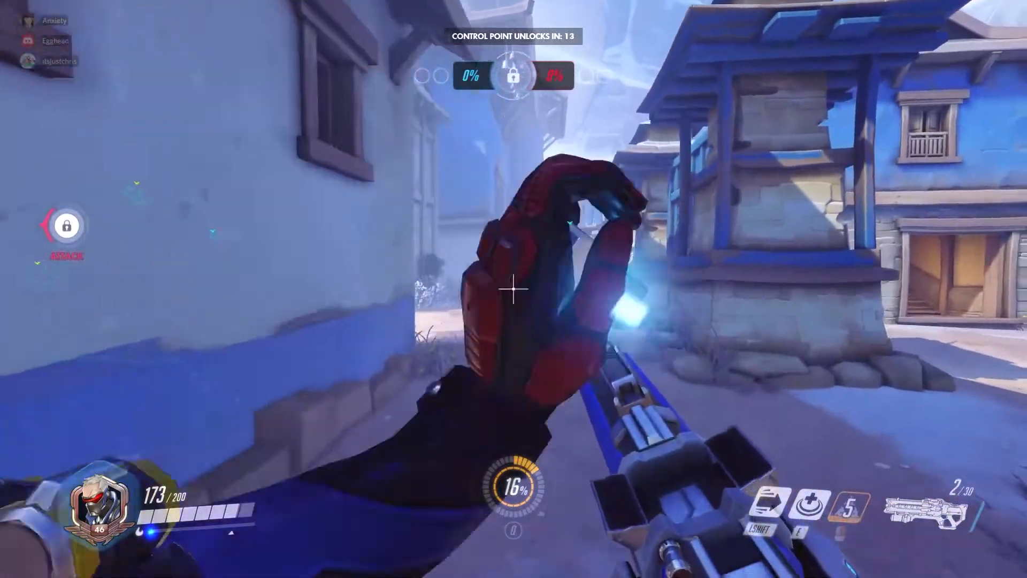
pyautogui.click(513, 288)
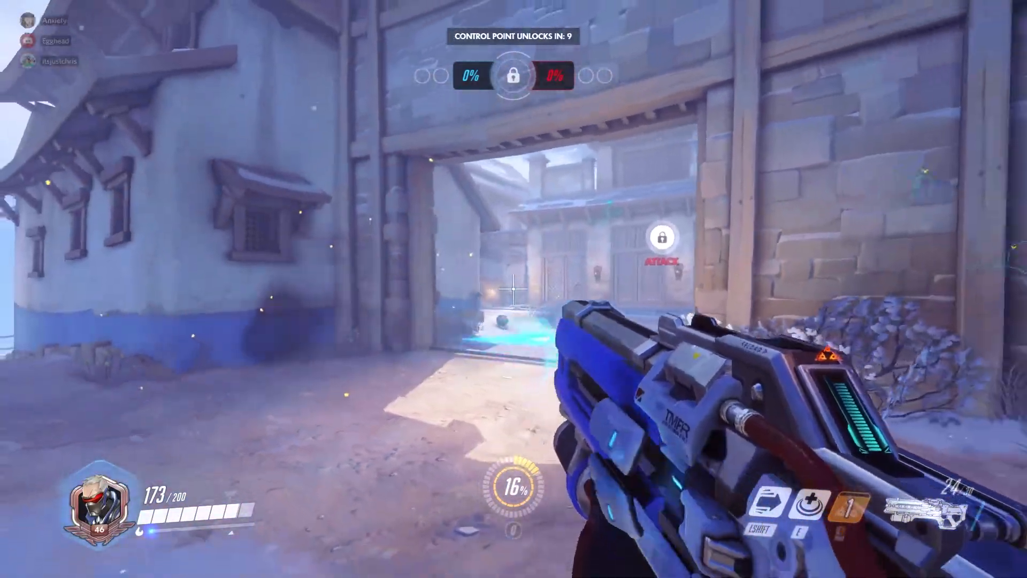
pyautogui.click(513, 289)
pyautogui.press('r')
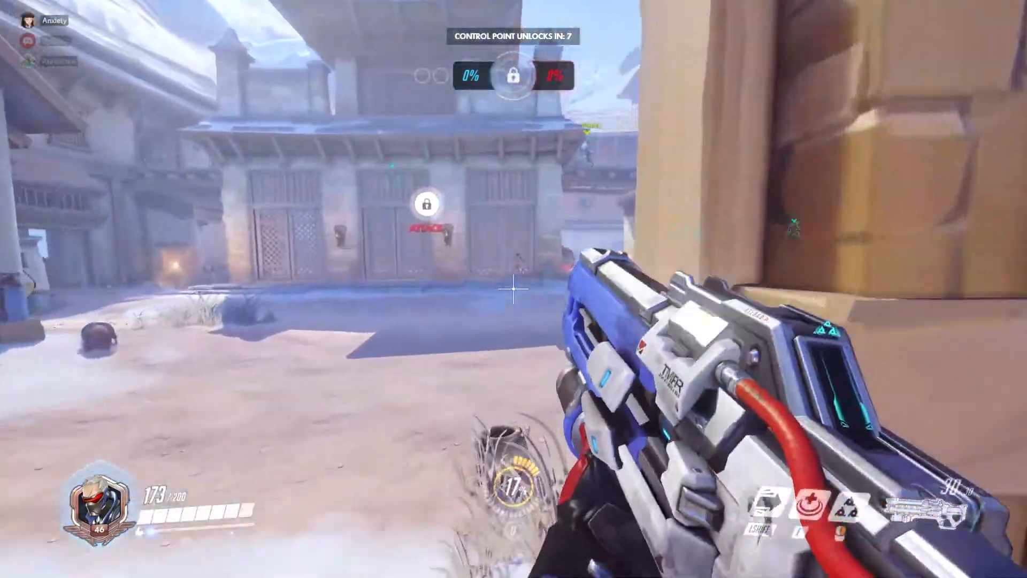
pyautogui.press('shift')
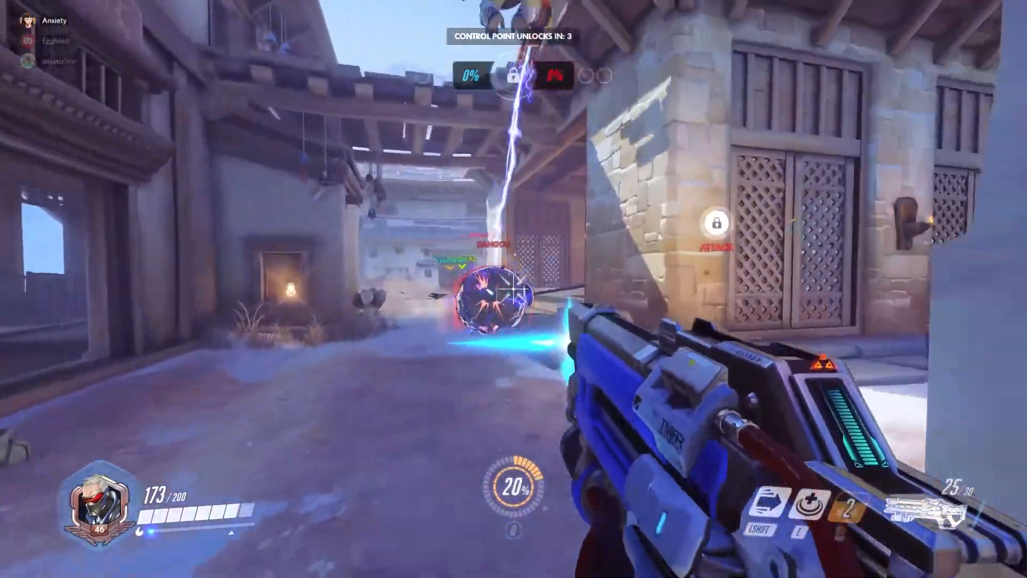
pyautogui.click(514, 289)
pyautogui.click(513, 289)
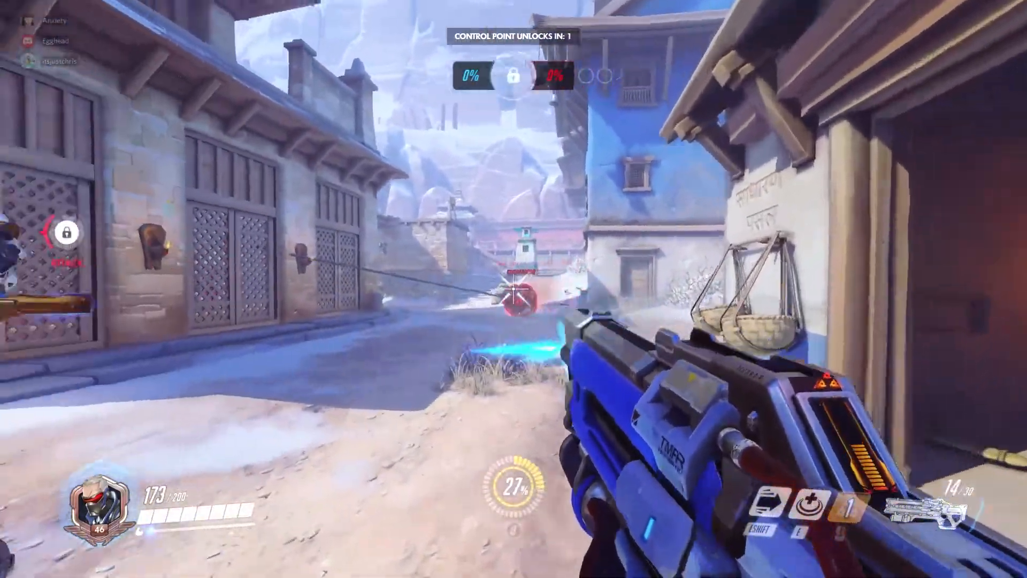
pyautogui.press('r')
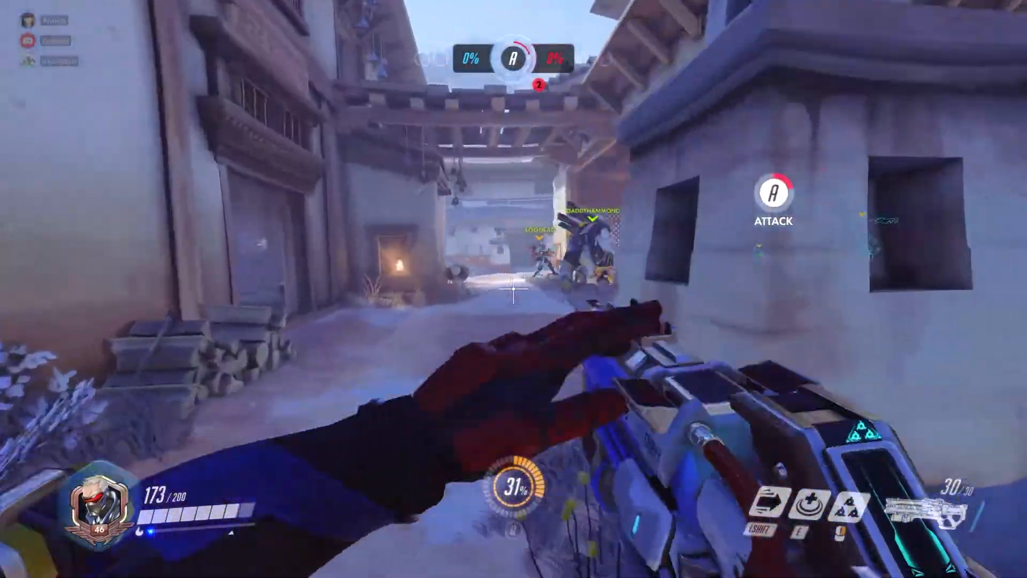
pyautogui.press('shift')
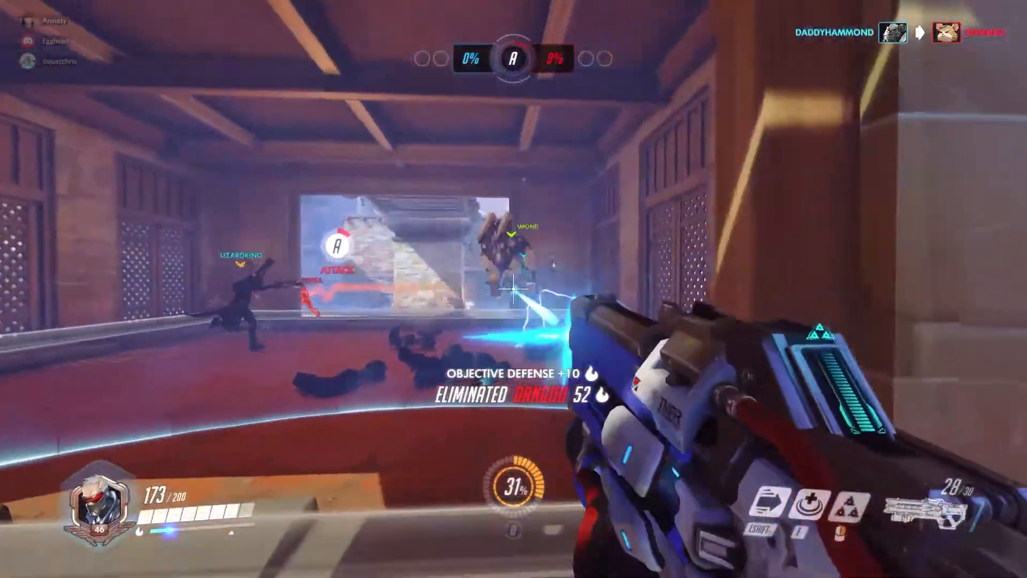
pyautogui.click(513, 289)
pyautogui.click(513, 289)
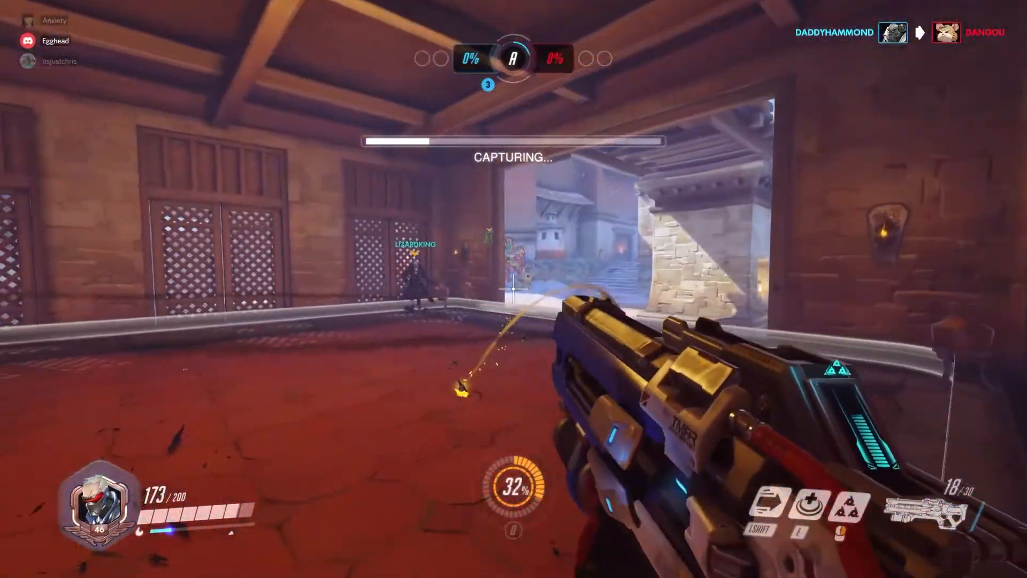
pyautogui.click(513, 289)
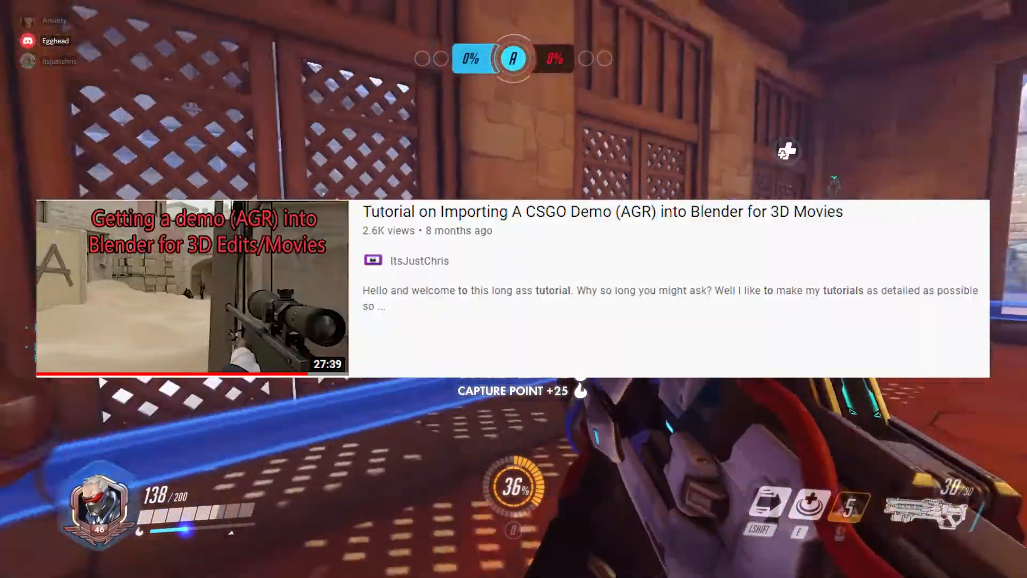
pyautogui.press('e')
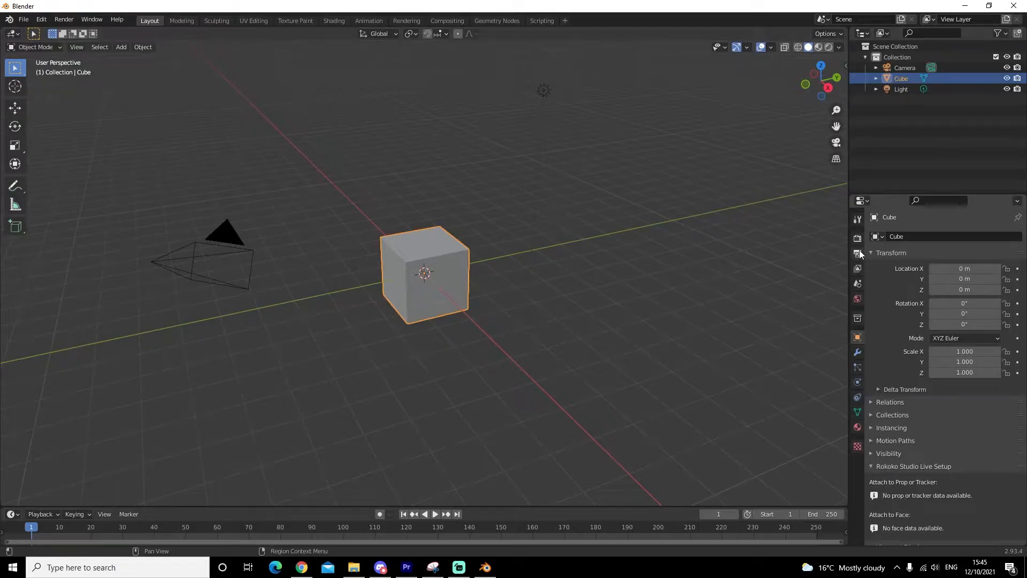
# Step: Set the scene's output frame rate to 30 fps
pyautogui.click(858, 254)
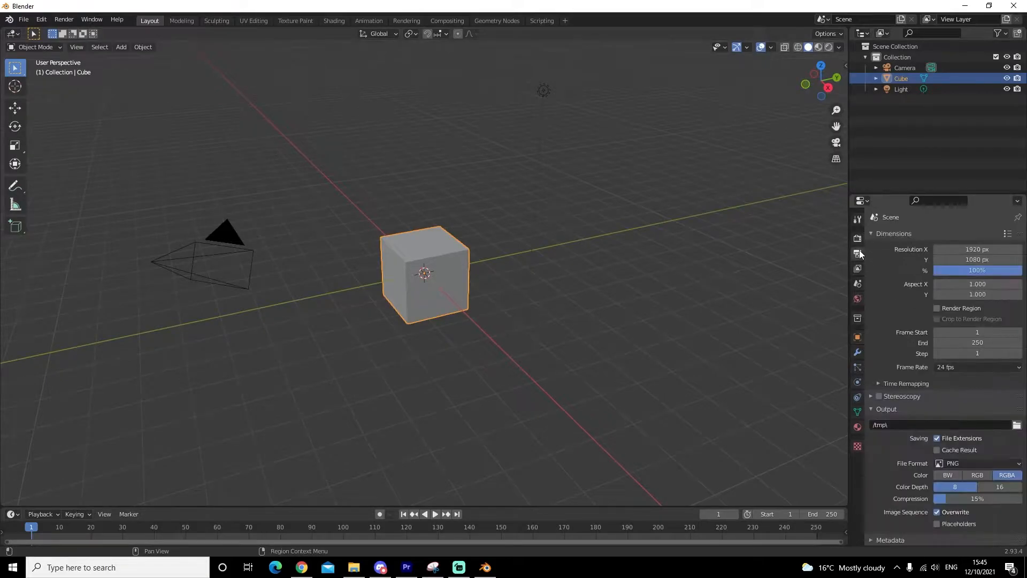
pyautogui.click(951, 367)
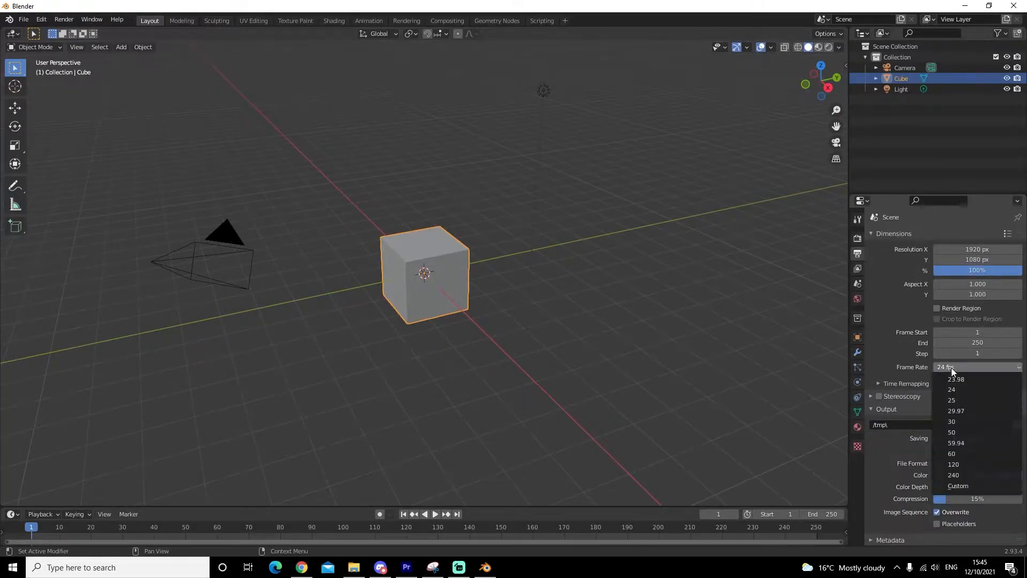
pyautogui.click(959, 425)
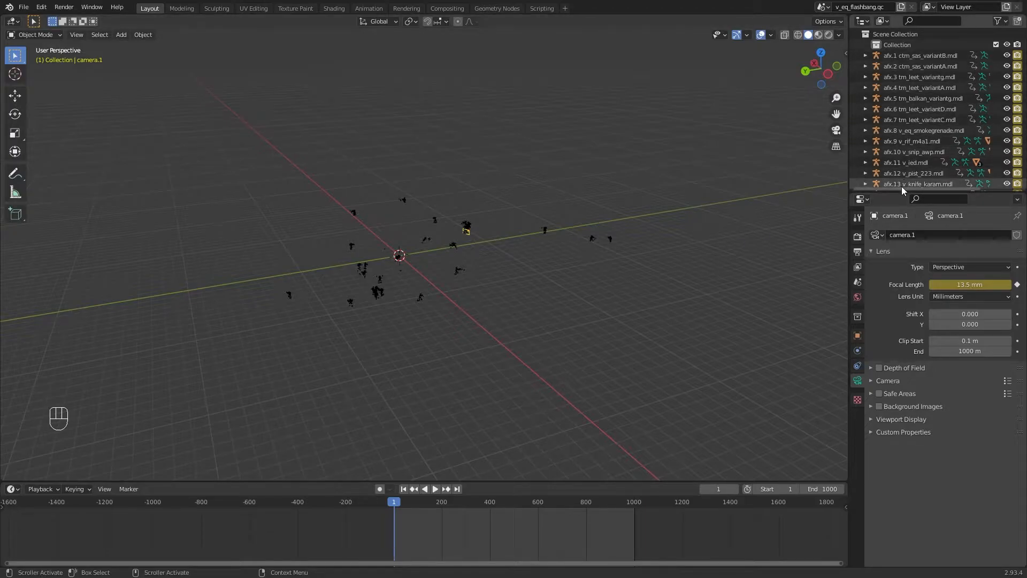
# Step: Delete the extra imported cameras from camera.1 through camera.18, keeping only afxCam
pyautogui.moveTo(908, 263); pyautogui.dragTo(908, 385)
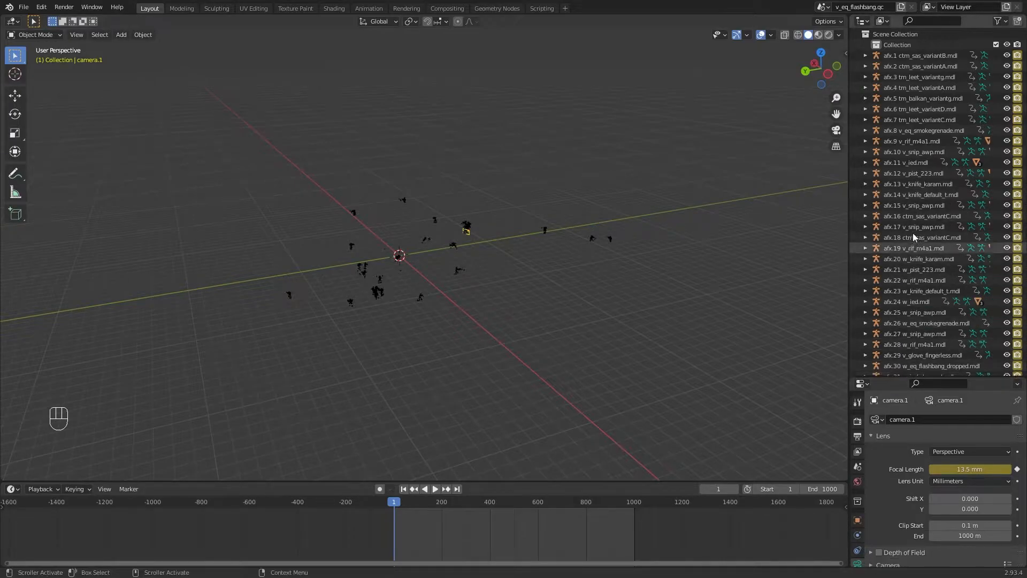
pyautogui.scroll(-20, 916, 232)
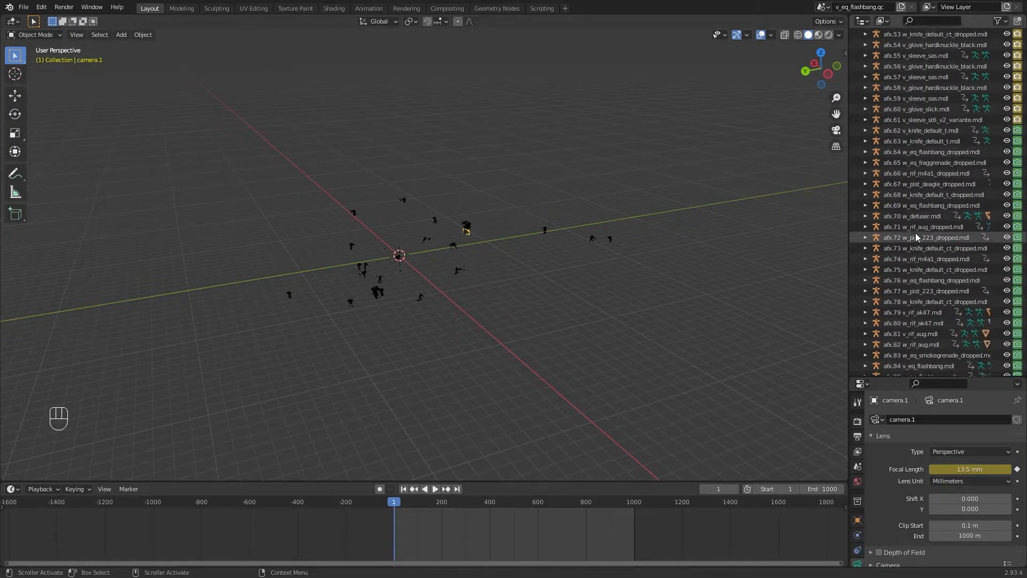
pyautogui.scroll(-20, 916, 235)
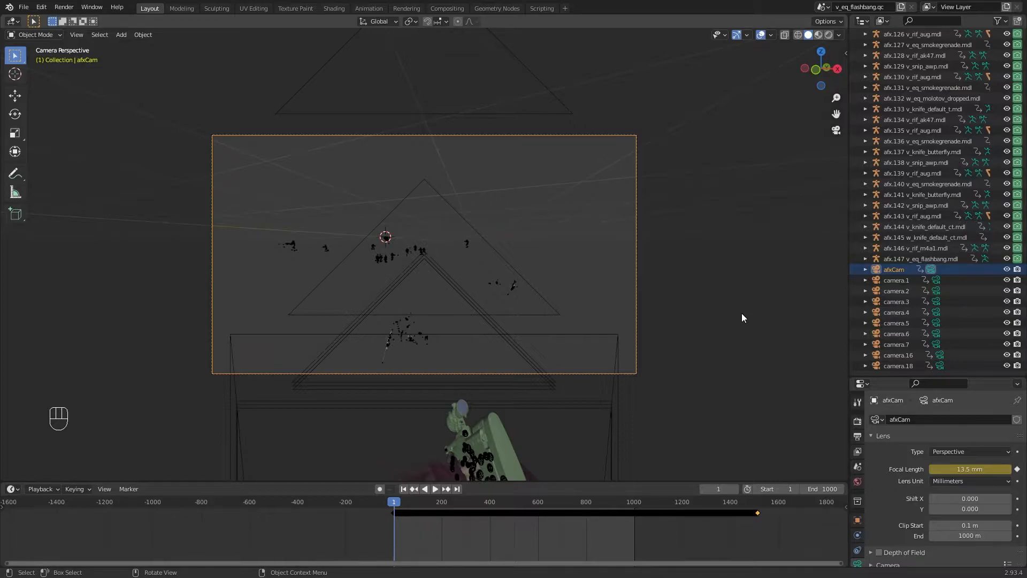
pyautogui.click(891, 282)
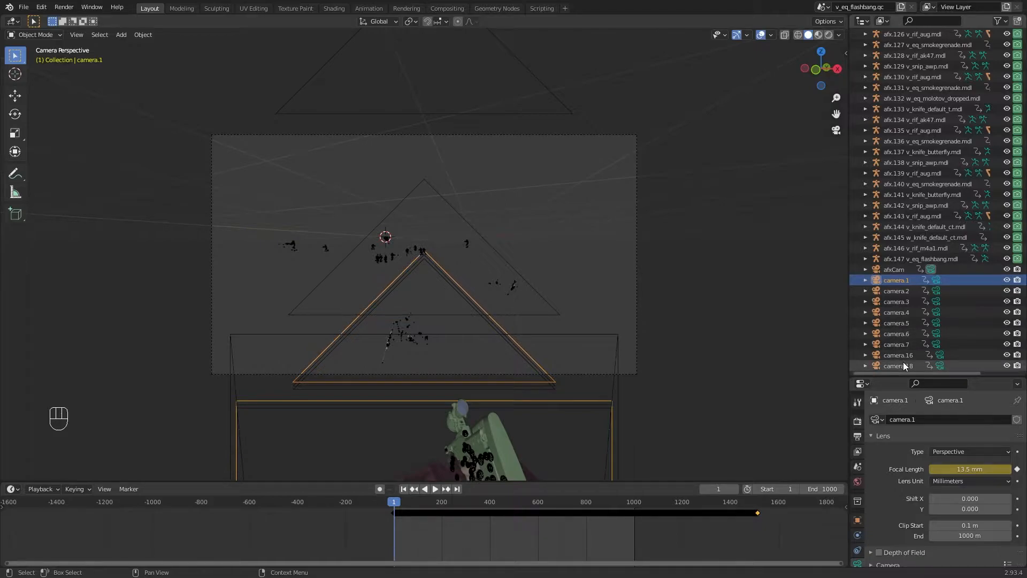
pyautogui.press('shift')
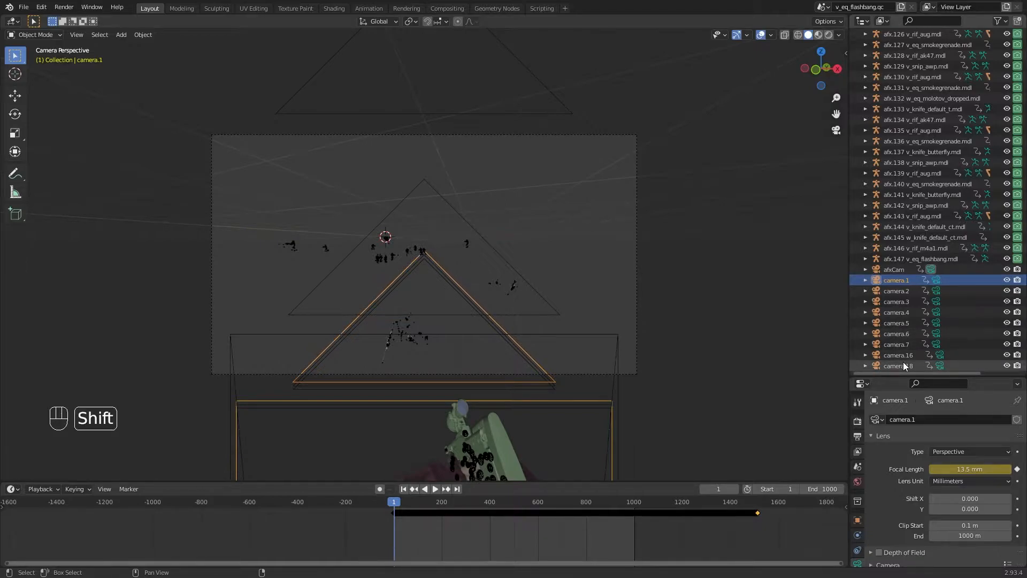
pyautogui.keyDown('shift'); pyautogui.click(904, 365); pyautogui.keyUp('shift')
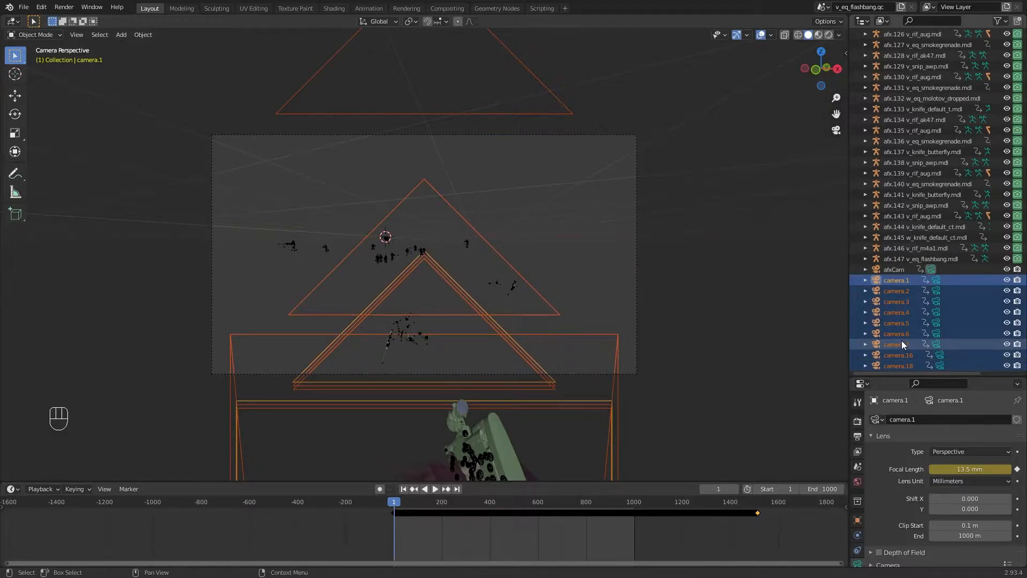
pyautogui.press('Delete')
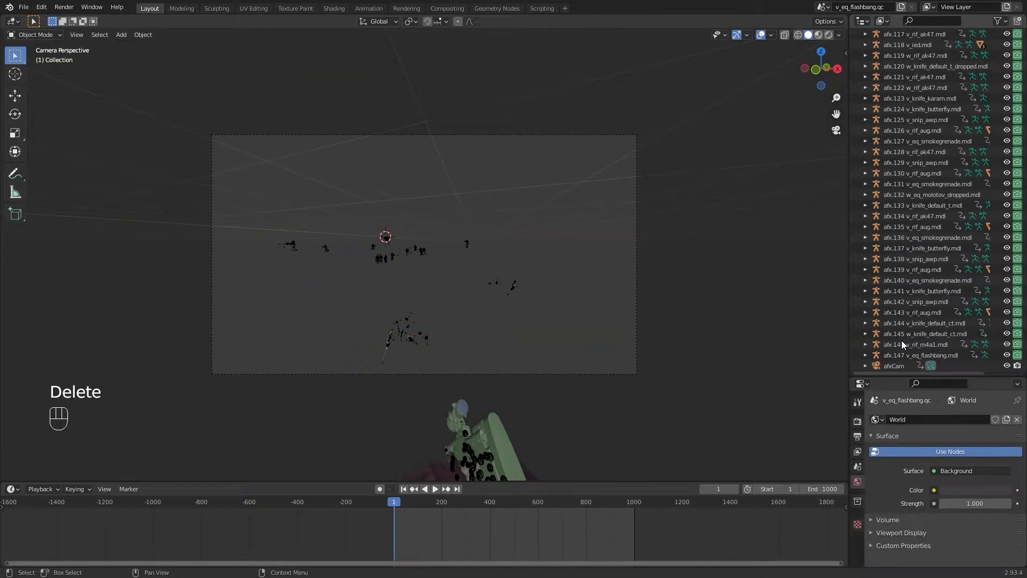
# Step: Select afxCam and move the playhead to frame 318, checking the neighbouring frames for where the camera motion begins
pyautogui.click(893, 365)
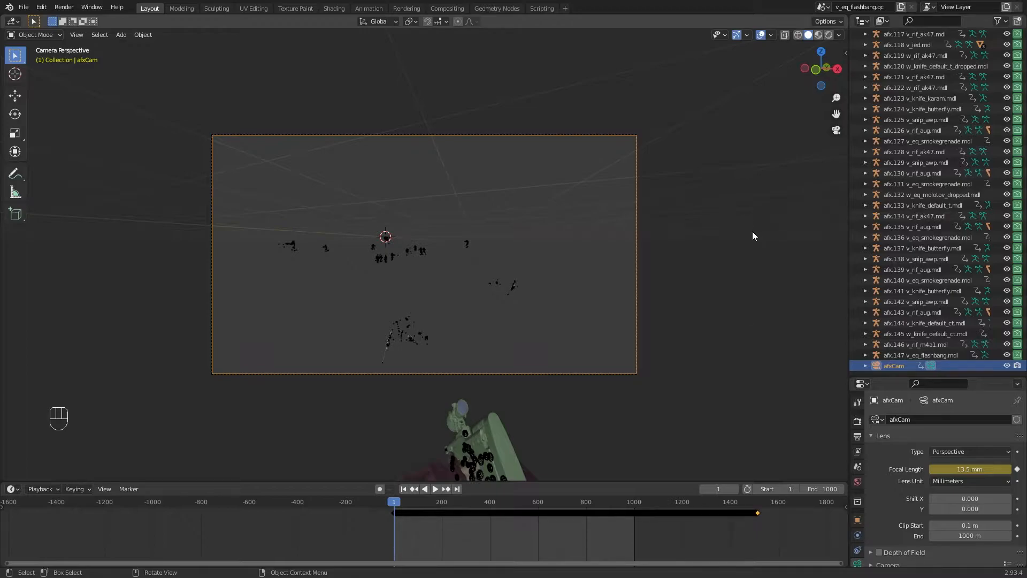
pyautogui.moveTo(596, 482); pyautogui.dragTo(618, 396)
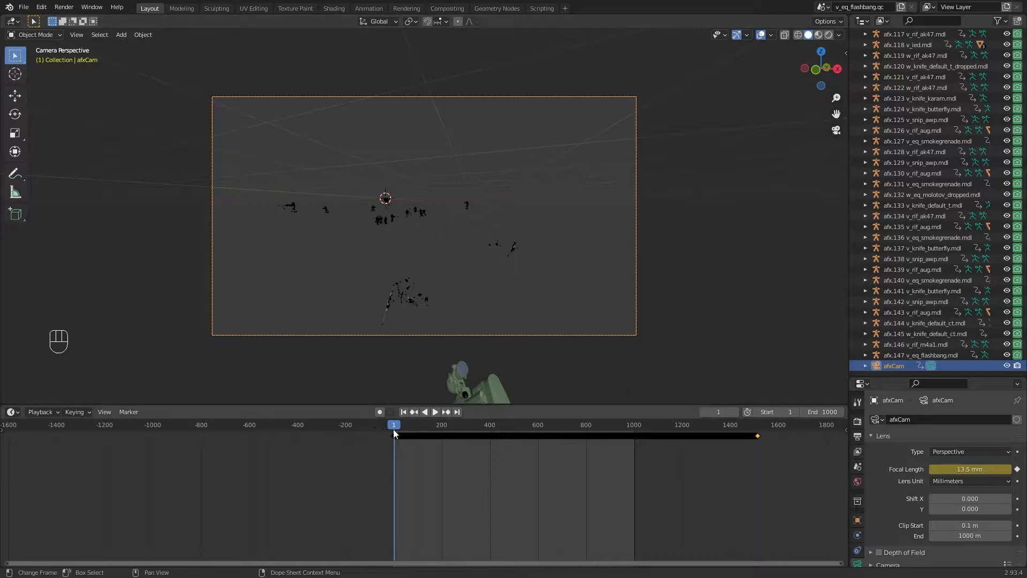
pyautogui.press('space')
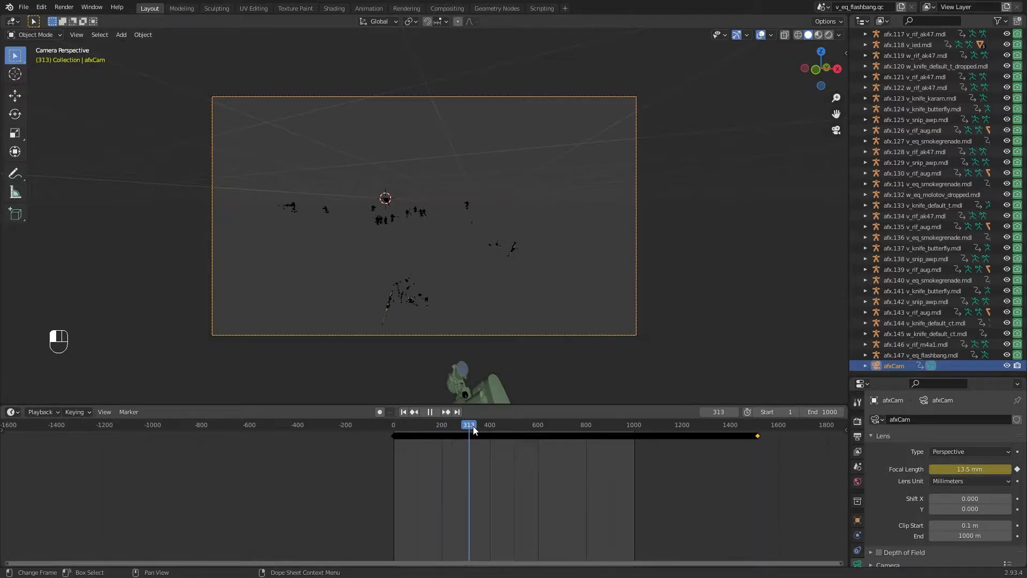
pyautogui.moveTo(479, 428); pyautogui.dragTo(470, 426)
pyautogui.press('Right')
pyautogui.press('Right')
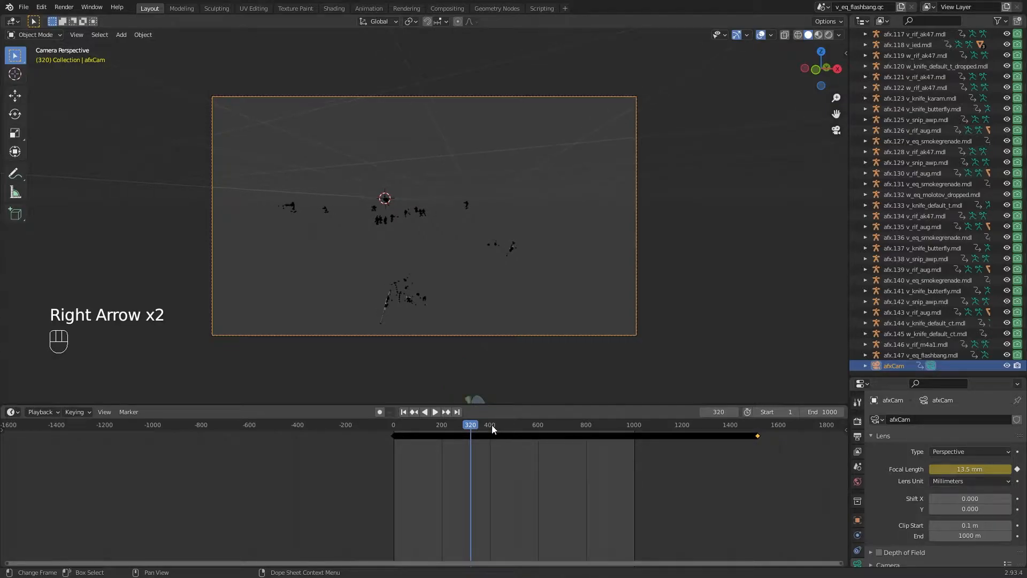
pyautogui.press('Left')
pyautogui.press('Left')
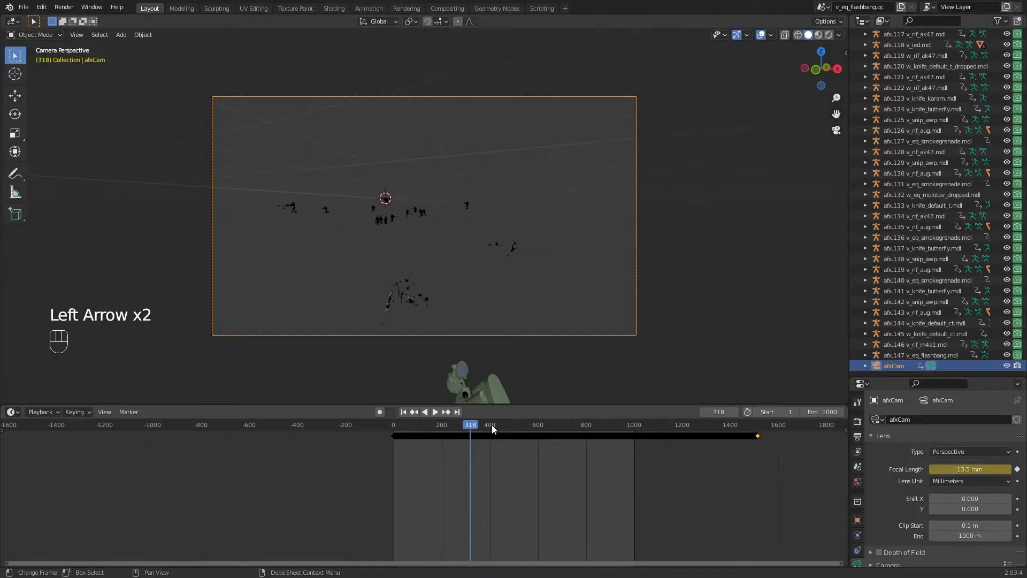
pyautogui.press('Left')
pyautogui.press('Right')
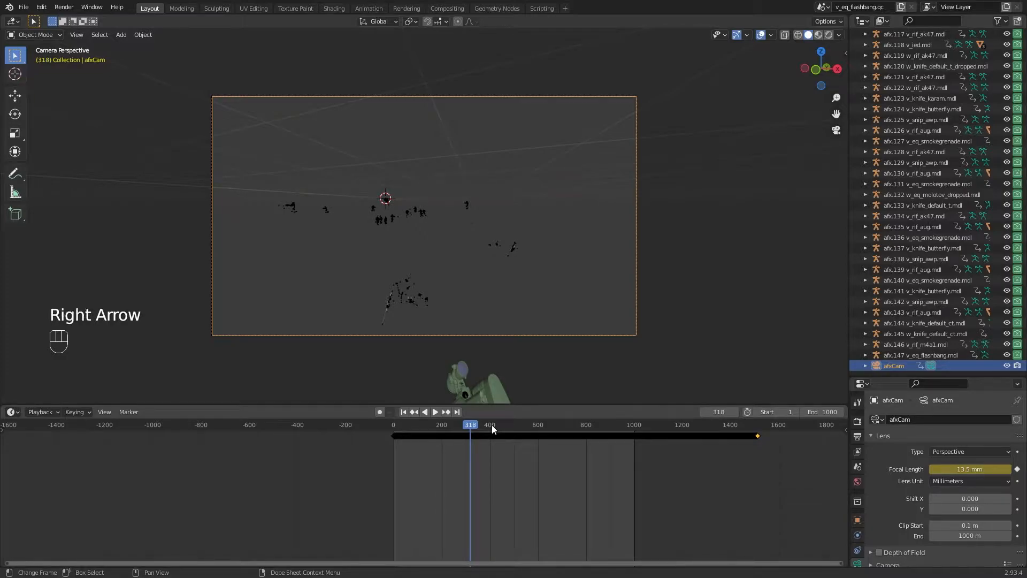
pyautogui.press('Right')
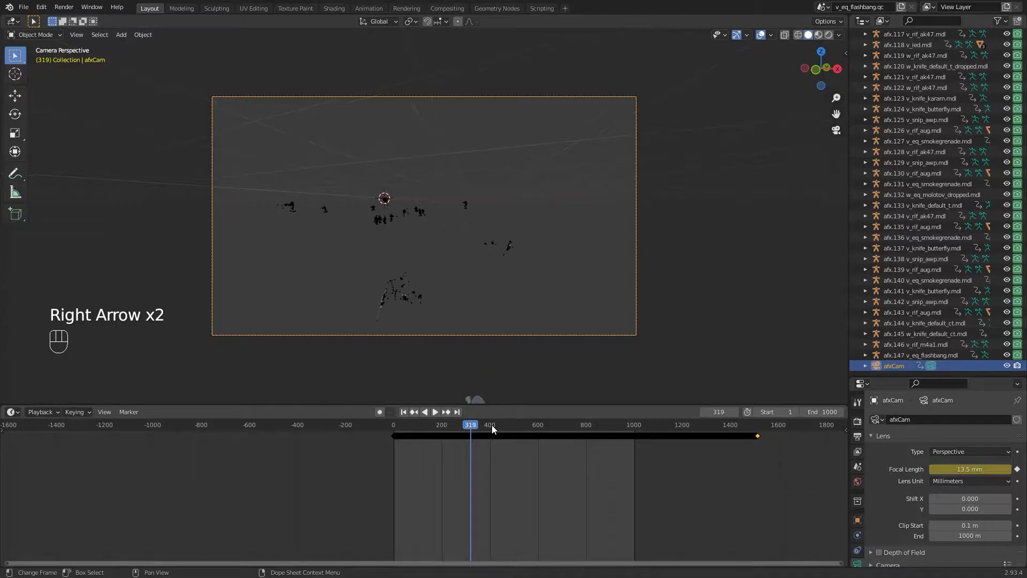
pyautogui.press('Left')
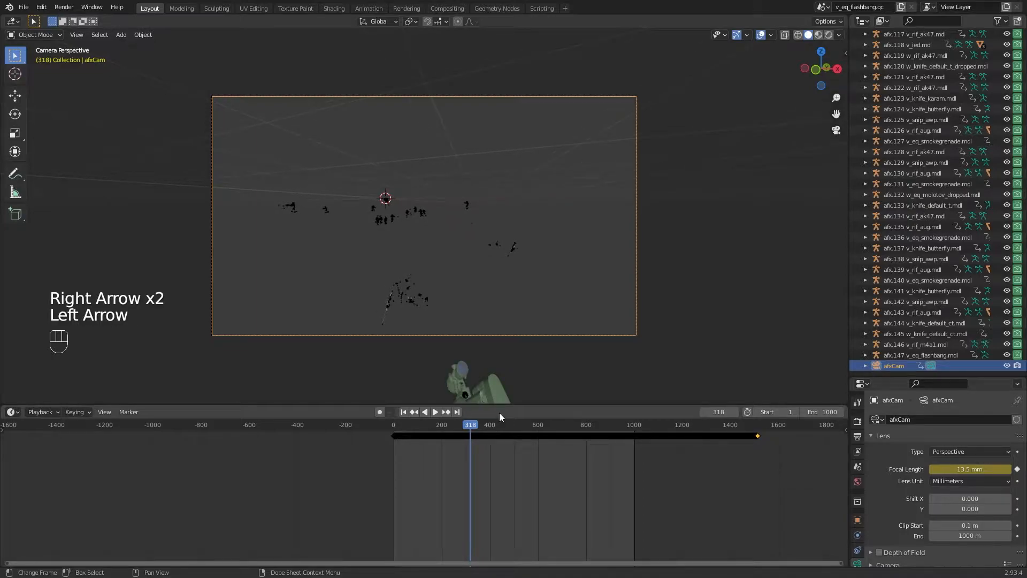
# Step: Set the scene's start frame to 318
pyautogui.click(769, 413)
pyautogui.write('31')
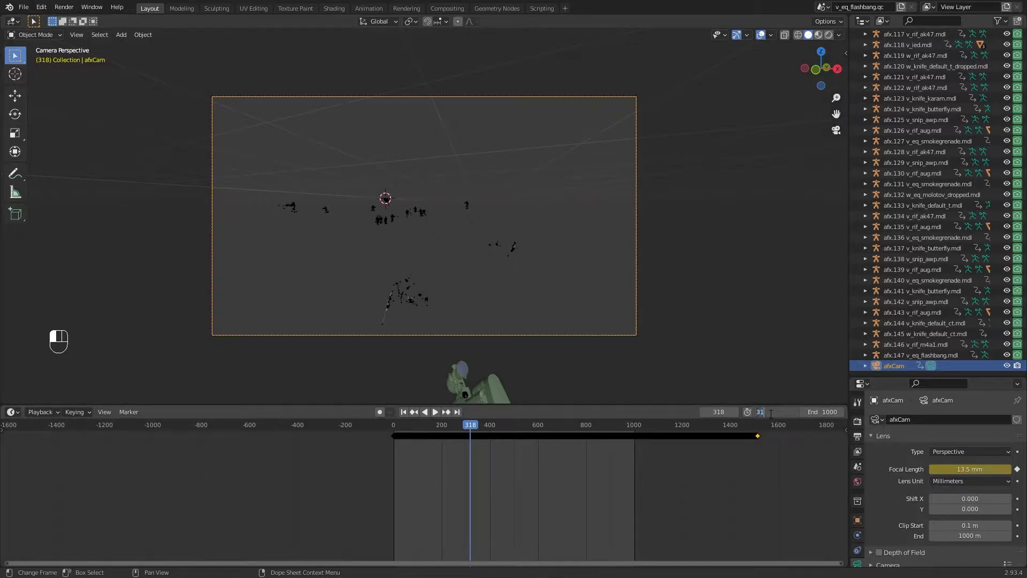
pyautogui.write('8')
pyautogui.press('Return')
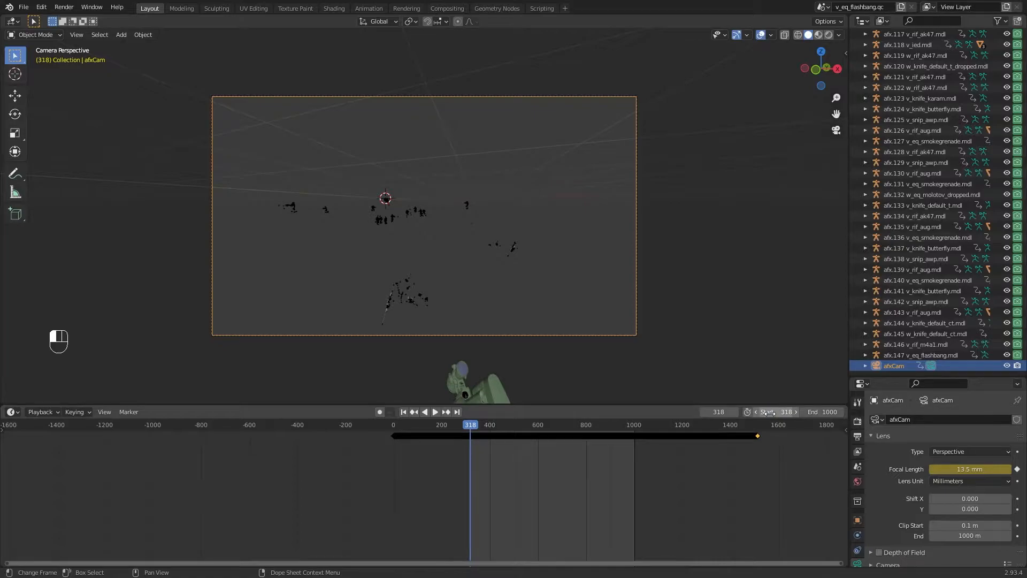
# Step: Move the playhead to frame 891, checking the neighbouring frames for where the camera motion ends
pyautogui.click(624, 424)
pyautogui.moveTo(624, 423)
pyautogui.mouseDown()
pyautogui.moveTo(746, 425)
pyautogui.moveTo(603, 423)
pyautogui.moveTo(613, 424)
pyautogui.mouseUp()
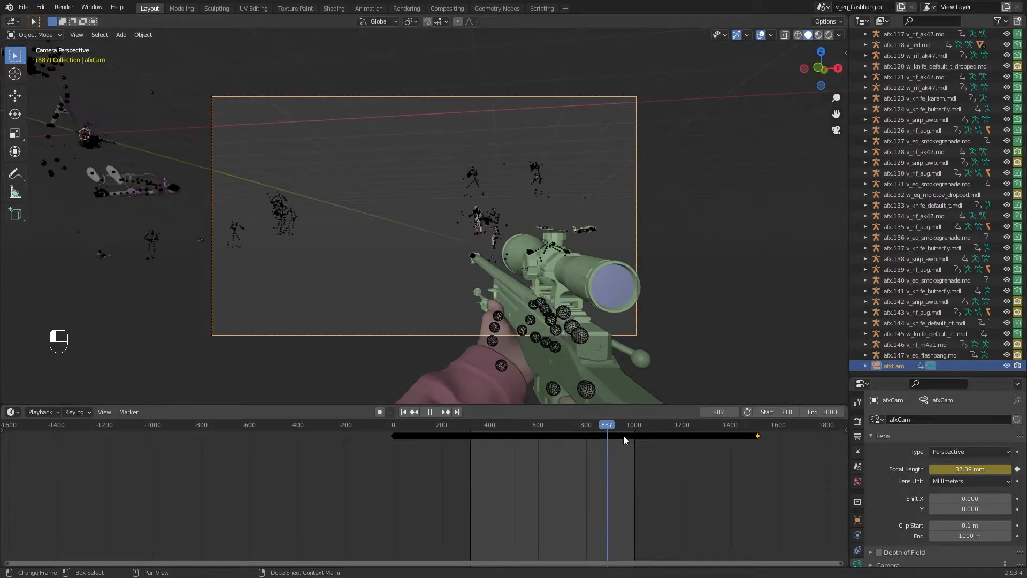
pyautogui.press('Right')
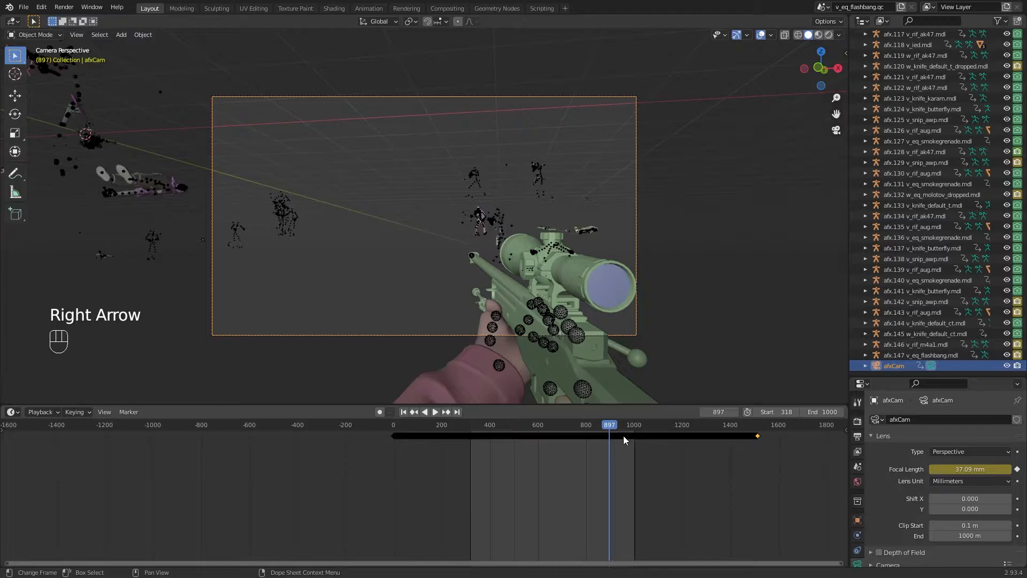
pyautogui.press('Right')
pyautogui.press('Right')
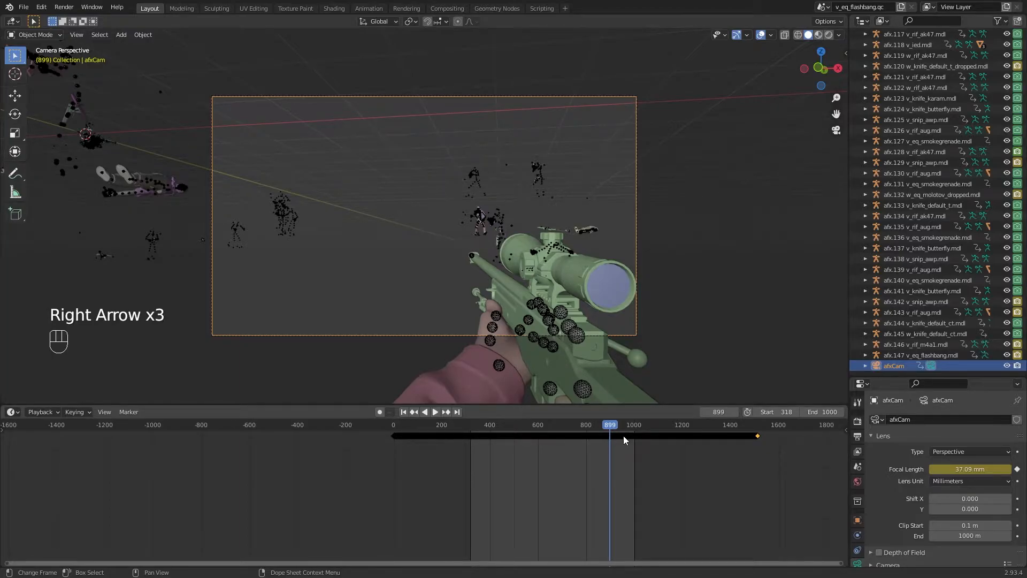
pyautogui.press('Left')
pyautogui.press('Left')
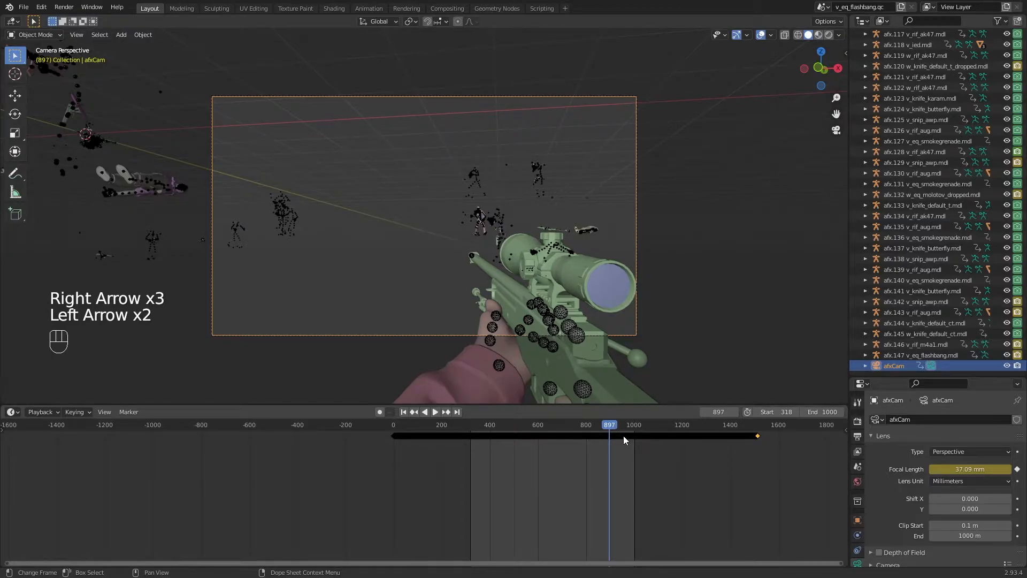
pyautogui.press('Left')
pyautogui.press('Left')
pyautogui.press('Left')
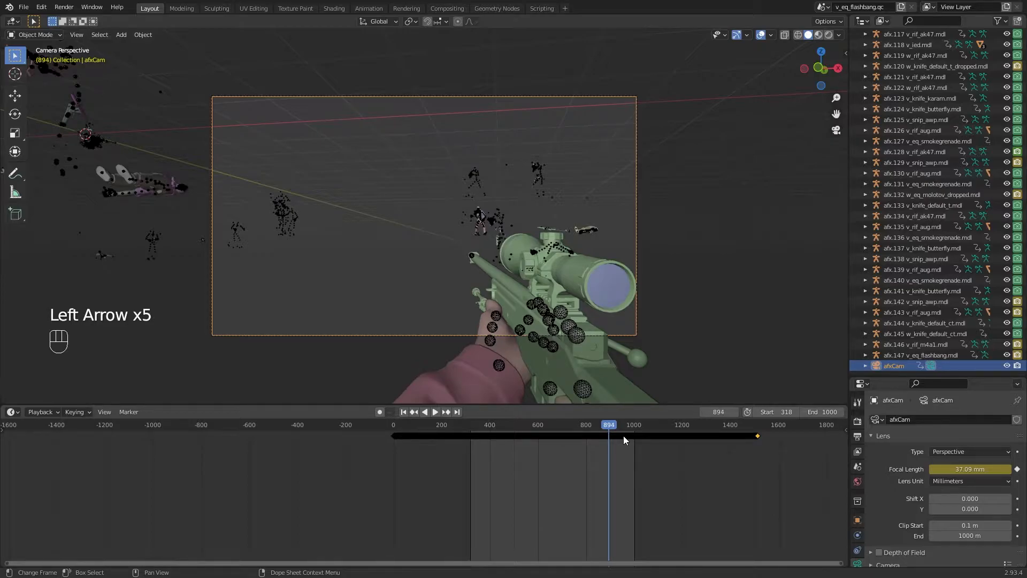
pyautogui.press('Left')
pyautogui.press('Left')
pyautogui.press('Left')
pyautogui.press('Left')
pyautogui.press('Left')
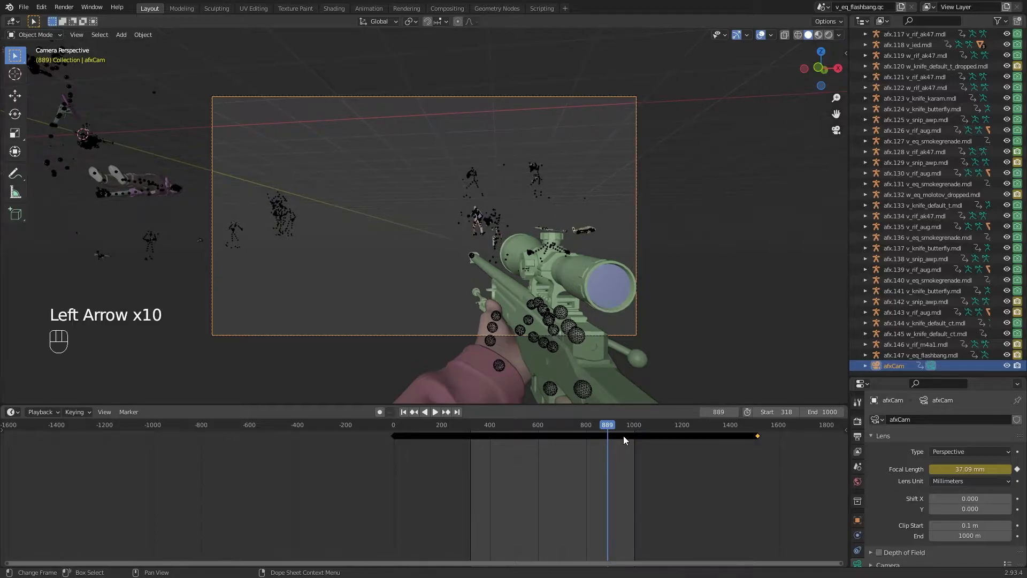
pyautogui.press('Right')
pyautogui.press('Right')
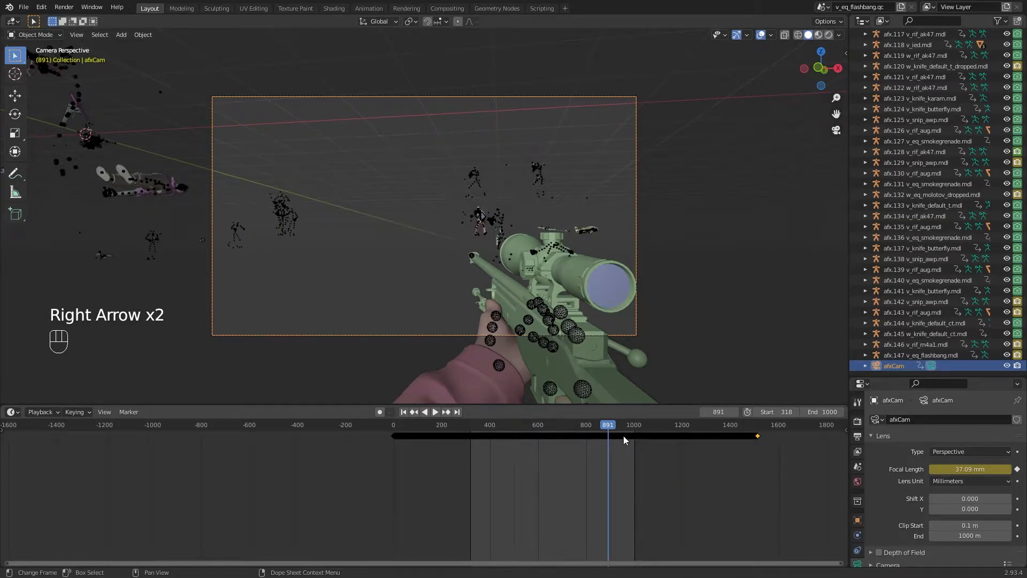
pyautogui.press('Right')
pyautogui.press('Left')
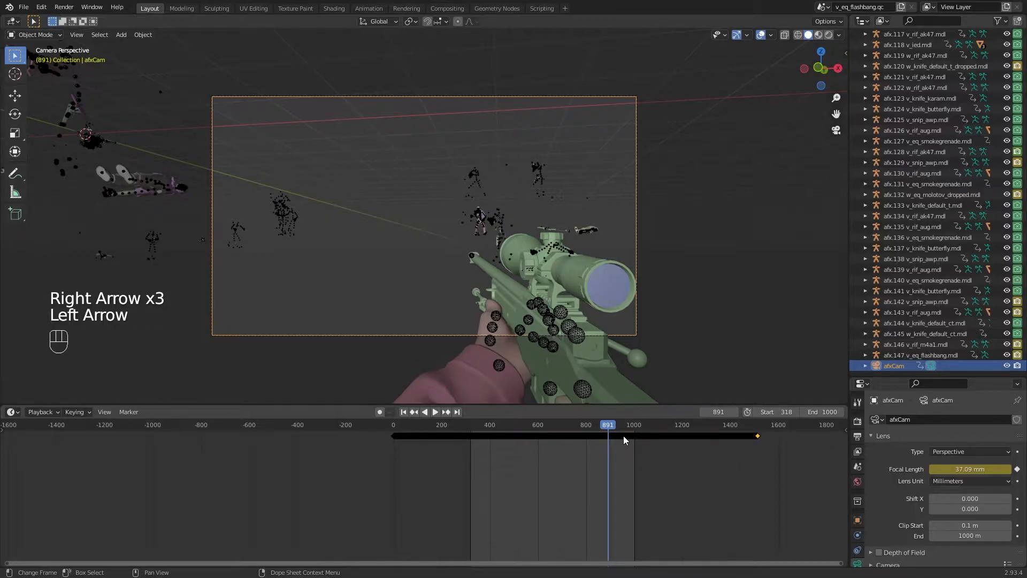
pyautogui.press('Left')
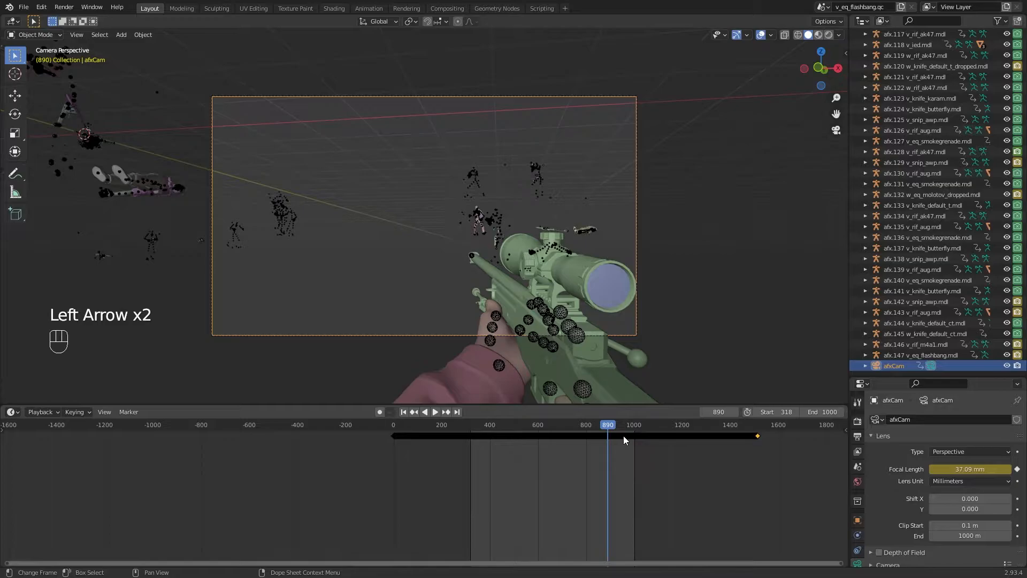
pyautogui.press('Right')
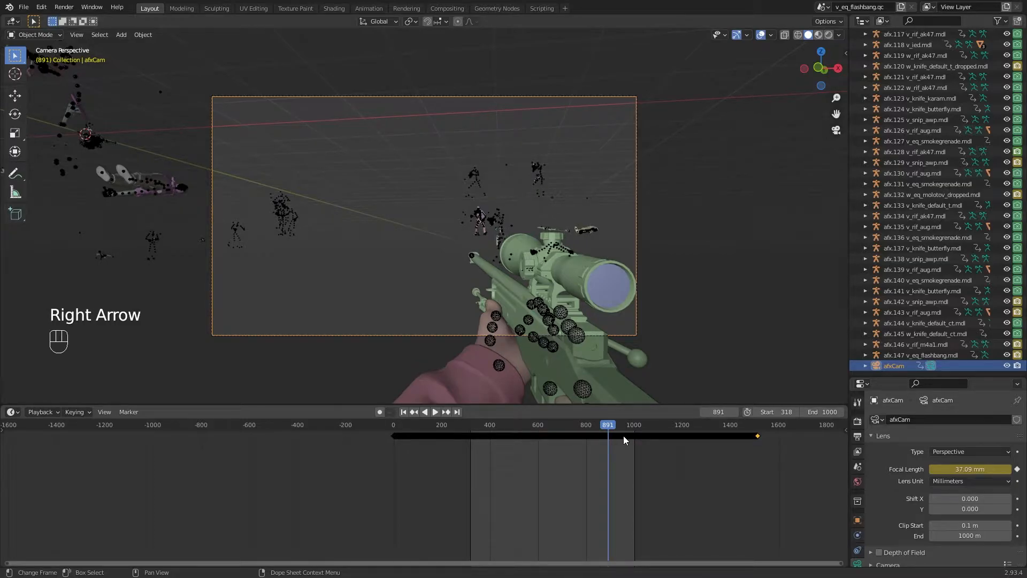
pyautogui.press('Right')
pyautogui.press('Left')
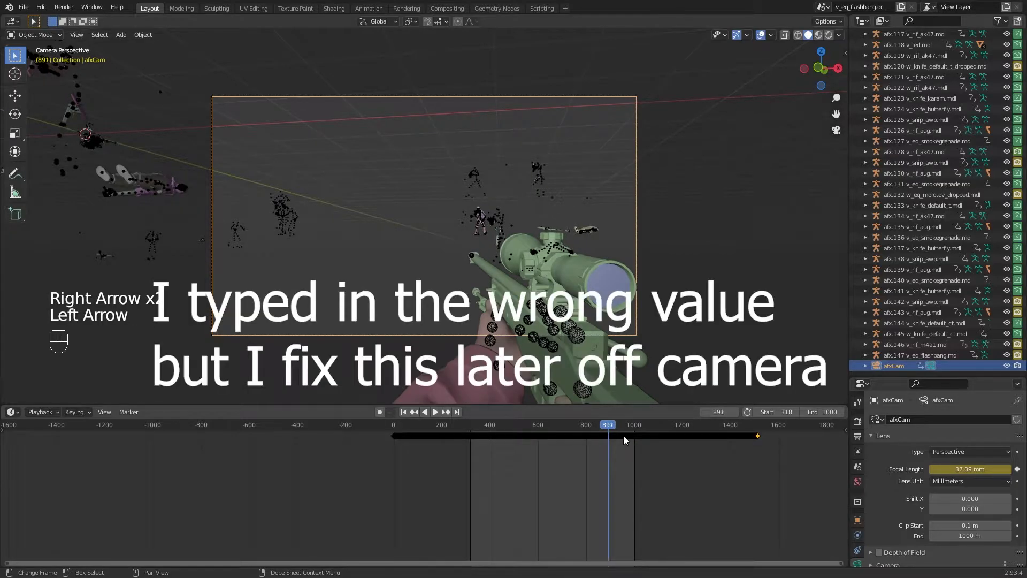
# Step: Set the scene's end frame to 981
pyautogui.click(823, 412)
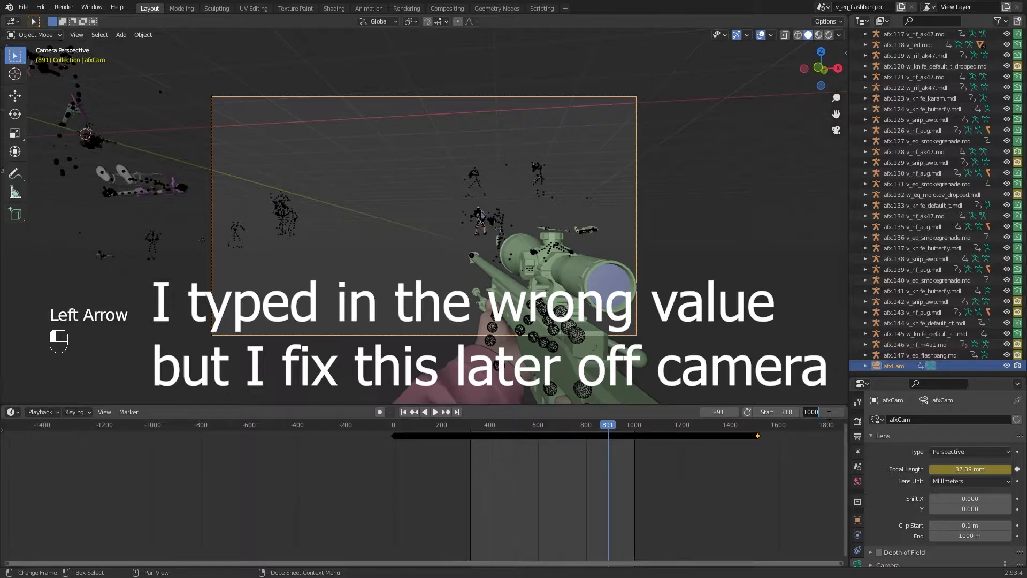
pyautogui.write('981')
pyautogui.press('Return')
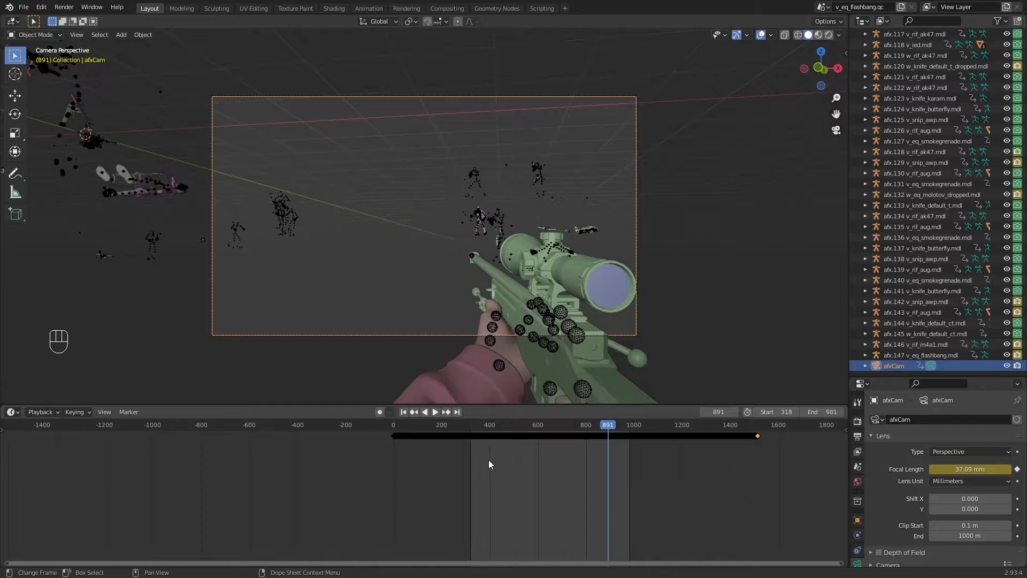
# Step: Move the playhead to frame 318 and play the animation through the camera to preview the trimmed range
pyautogui.click(719, 413)
pyautogui.write('318')
pyautogui.press('Return')
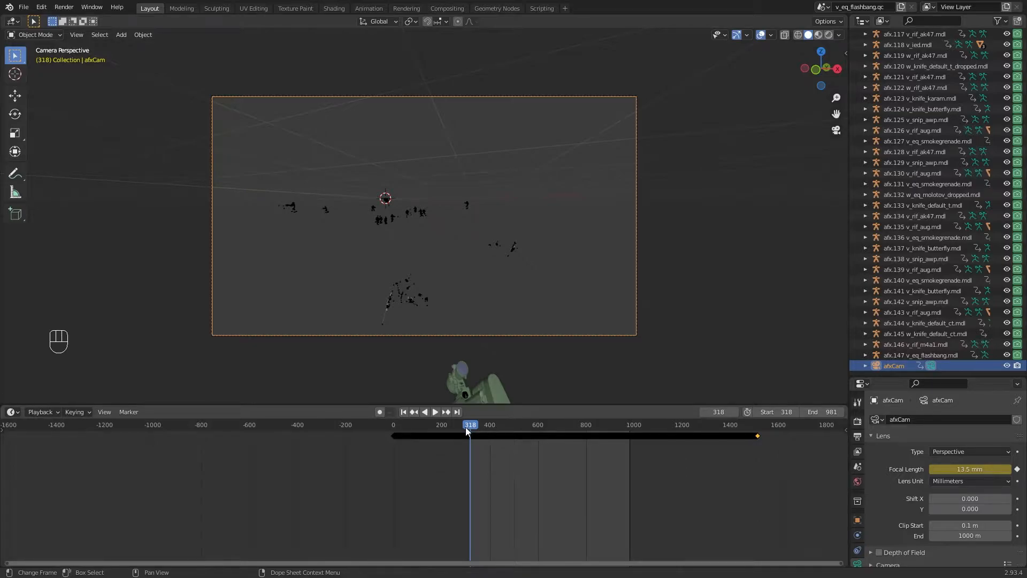
pyautogui.click(434, 415)
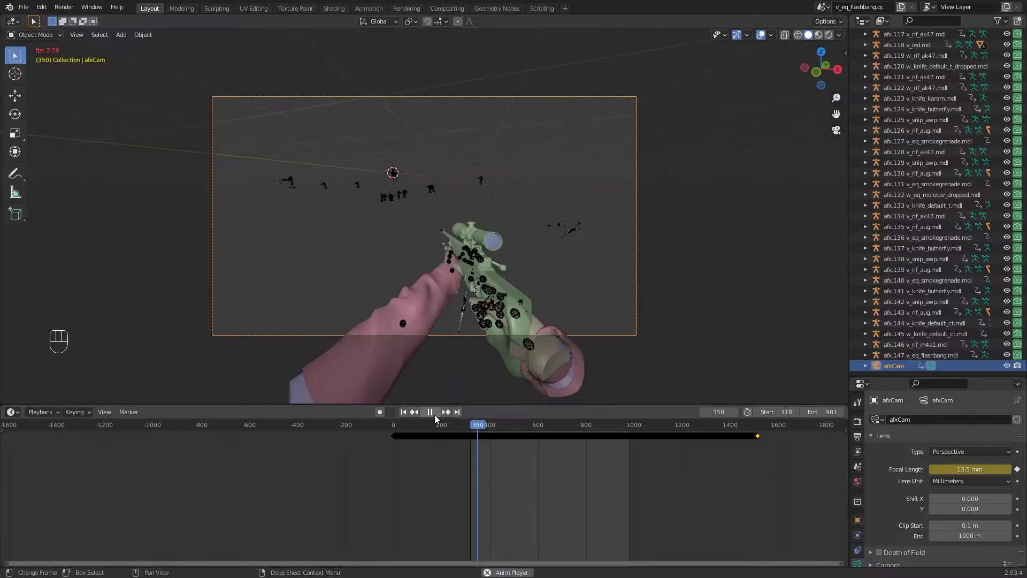
pyautogui.click(434, 415)
pyautogui.press('space')
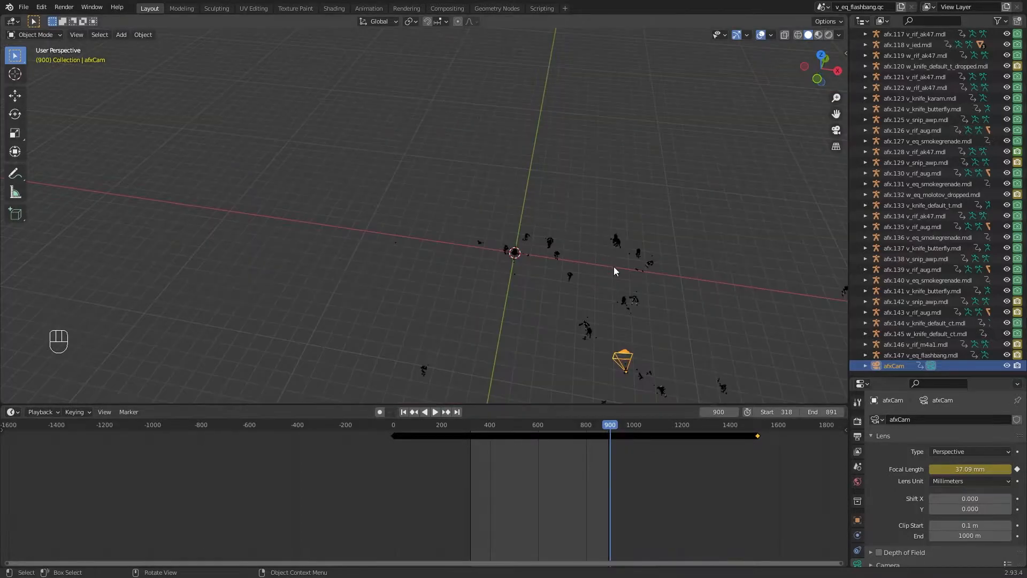
# Step: Scrub through the animation while viewing the whole scene from outside the camera, and return the playhead to frame 318
pyautogui.scroll(-3, 614, 268)
pyautogui.moveTo(634, 307); pyautogui.dragTo(560, 233, button='middle')
pyautogui.scroll(2, 616, 274)
pyautogui.moveTo(613, 425); pyautogui.dragTo(541, 438)
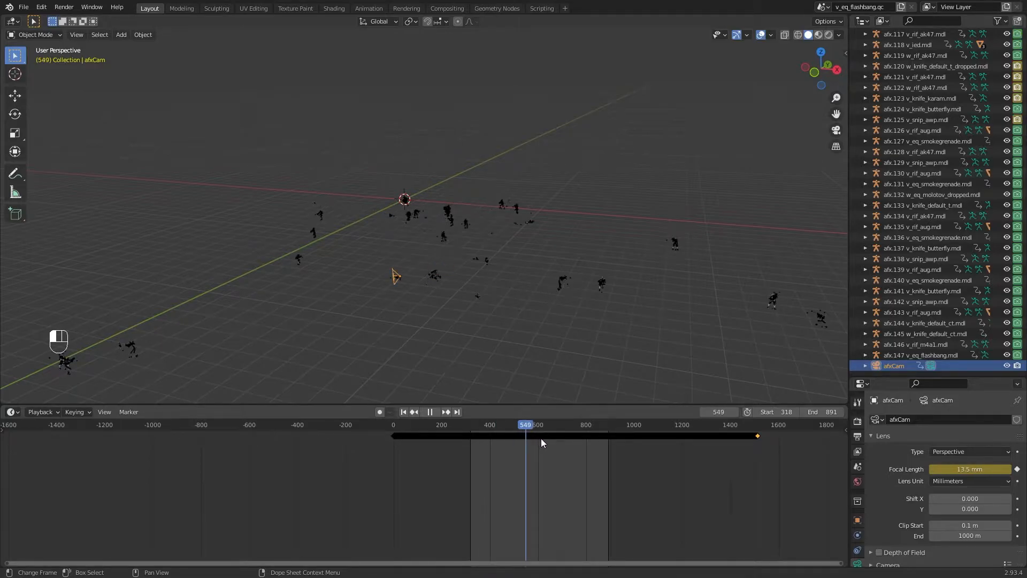
pyautogui.press('space')
pyautogui.click(715, 414)
pyautogui.write('318')
pyautogui.press('Return')
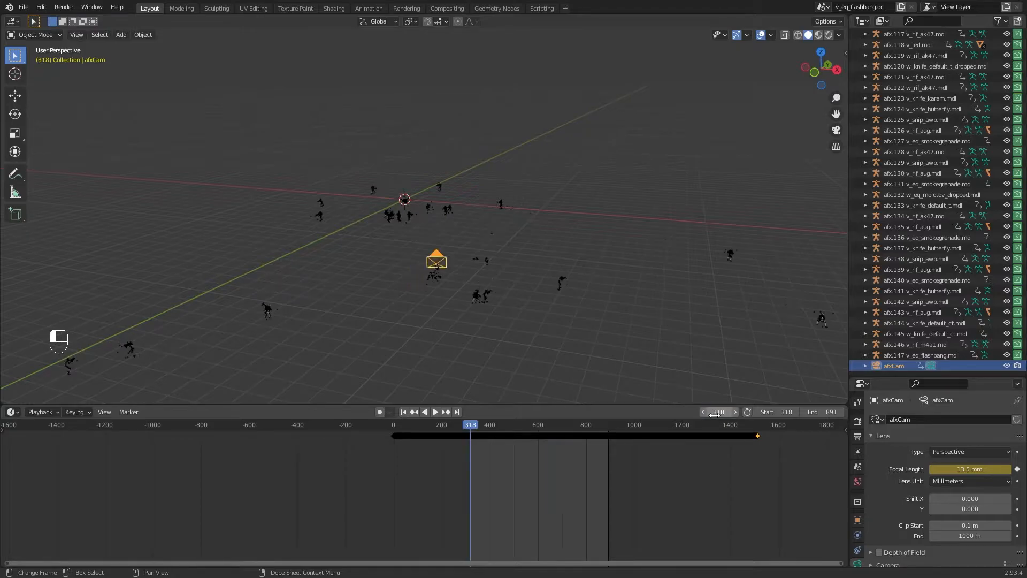
pyautogui.click(27, 9)
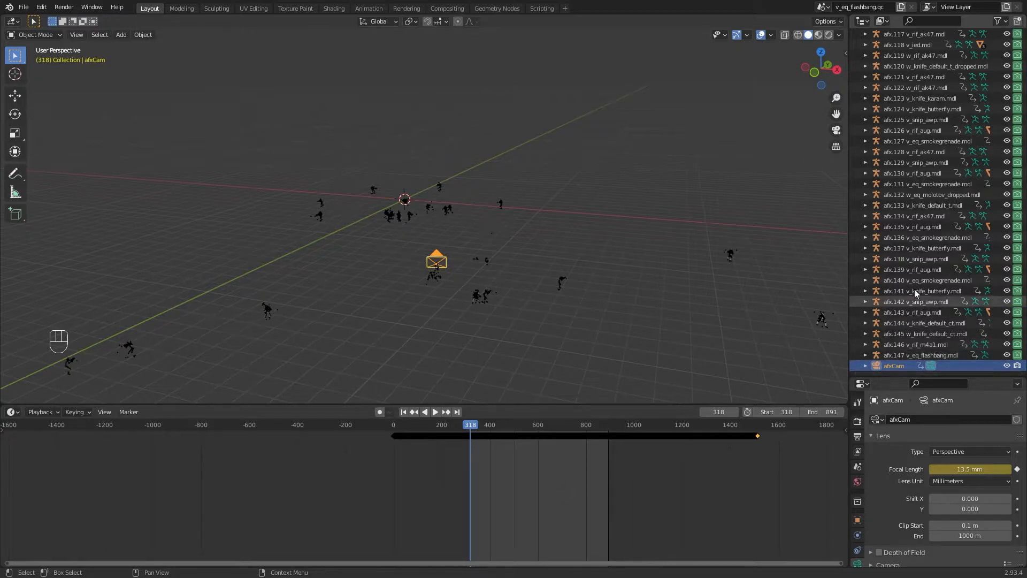
pyautogui.scroll(4, 932, 246)
pyautogui.scroll(-4, 927, 255)
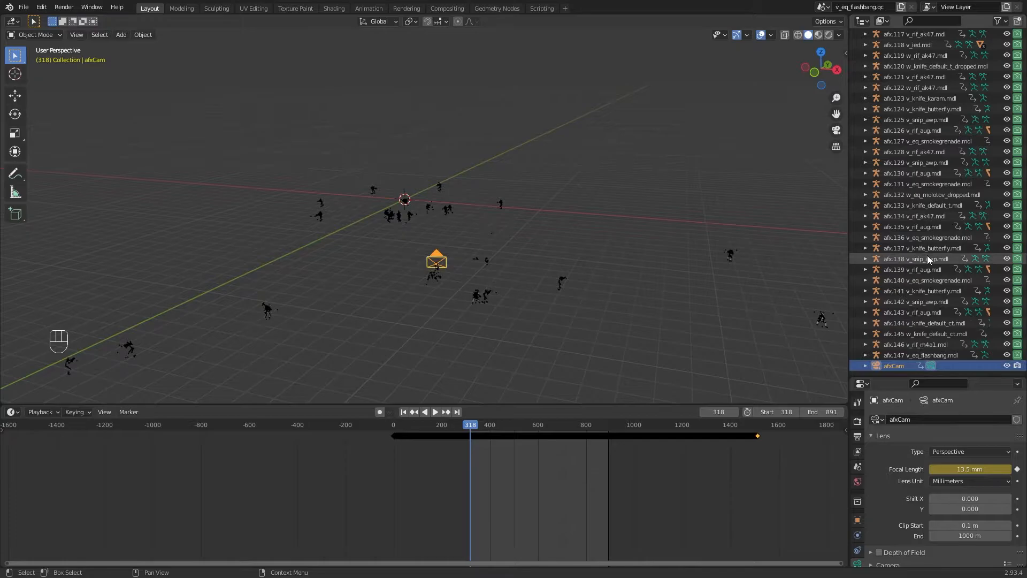
# Step: Box-select the cluster of leftover models at the world origin and delete them from the scene
pyautogui.click(593, 239)
pyautogui.moveTo(592, 239); pyautogui.dragTo(498, 231, button='middle')
pyautogui.scroll(4, 582, 251)
pyautogui.scroll(4, 615, 212)
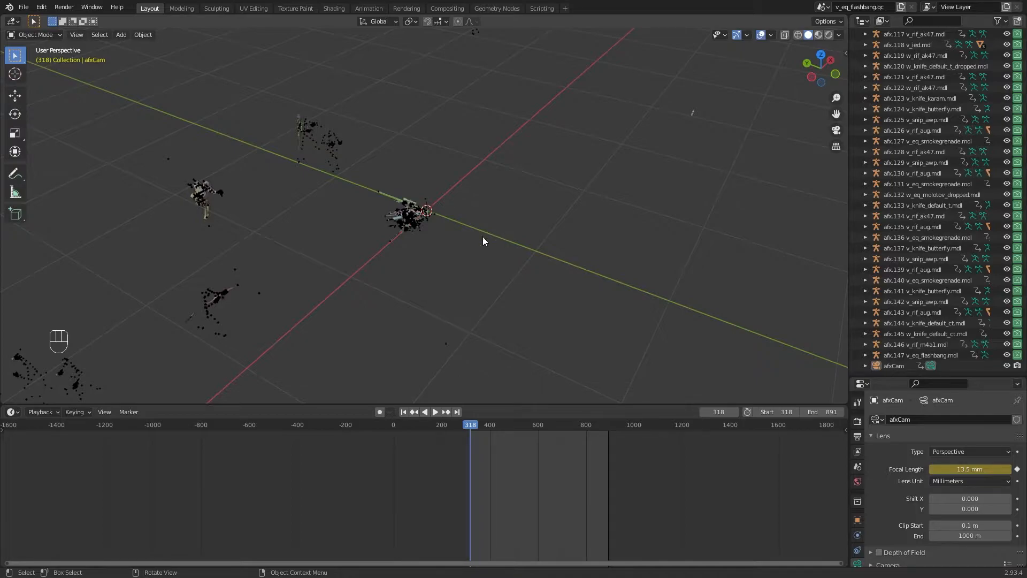
pyautogui.moveTo(482, 241); pyautogui.dragTo(502, 244, button='middle')
pyautogui.moveTo(561, 157); pyautogui.dragTo(359, 249)
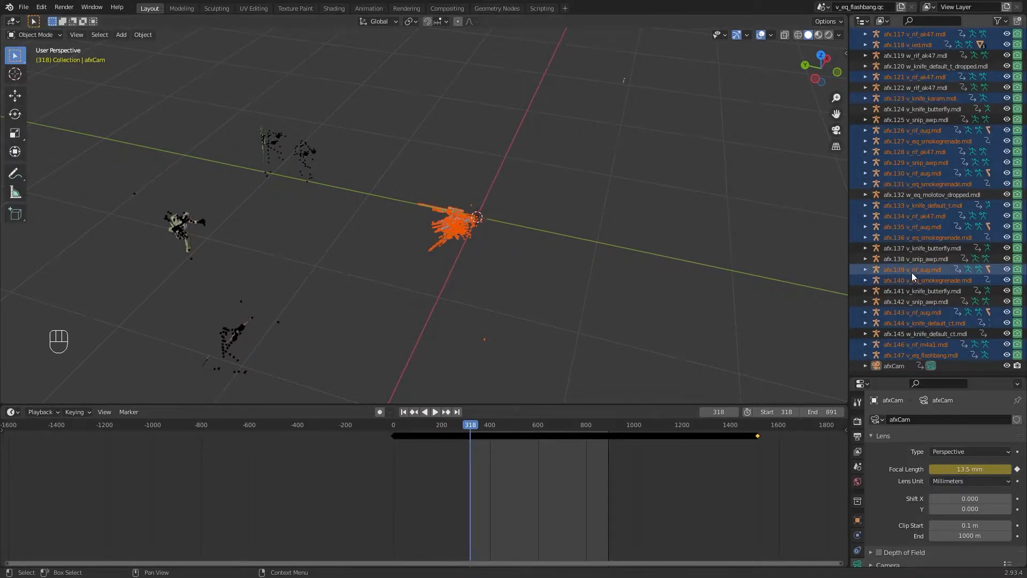
pyautogui.scroll(10, 912, 272)
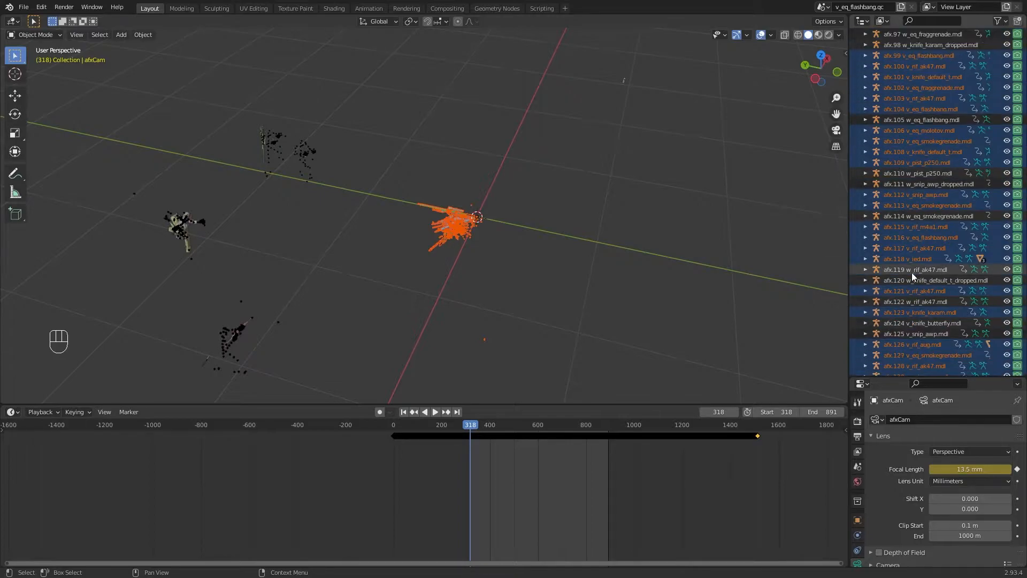
pyautogui.scroll(4, 912, 272)
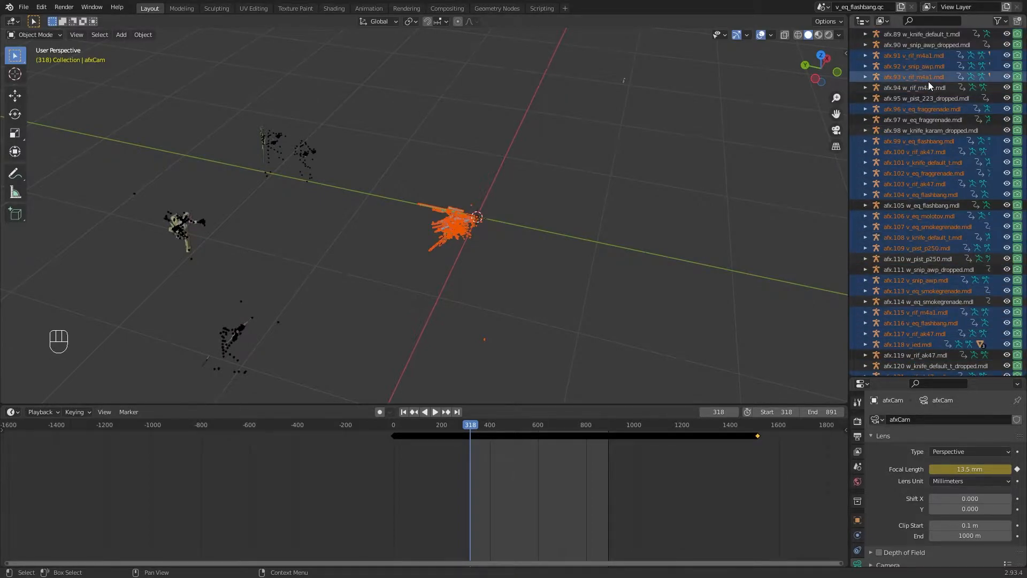
pyautogui.scroll(3, 929, 82)
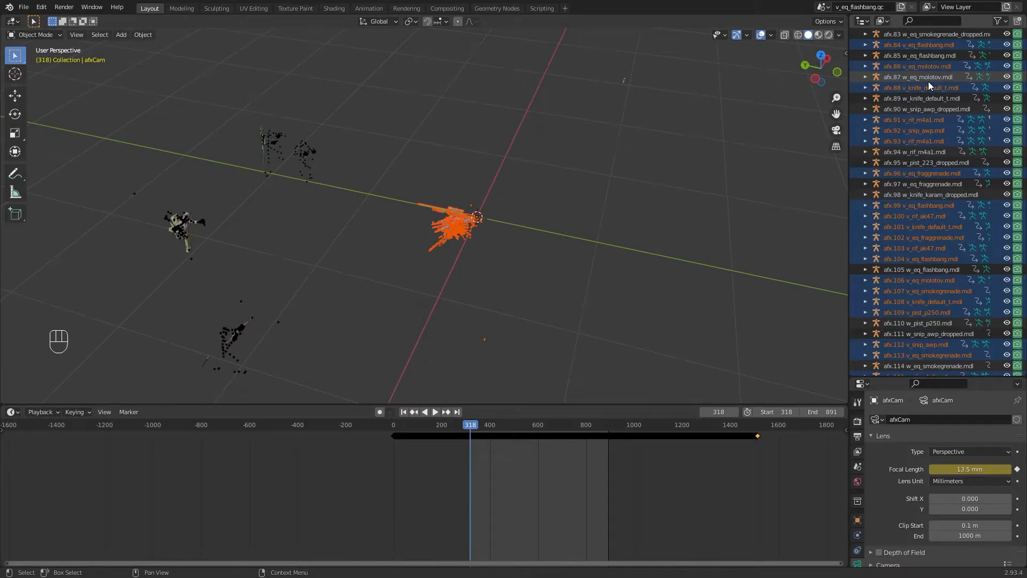
pyautogui.scroll(7, 929, 81)
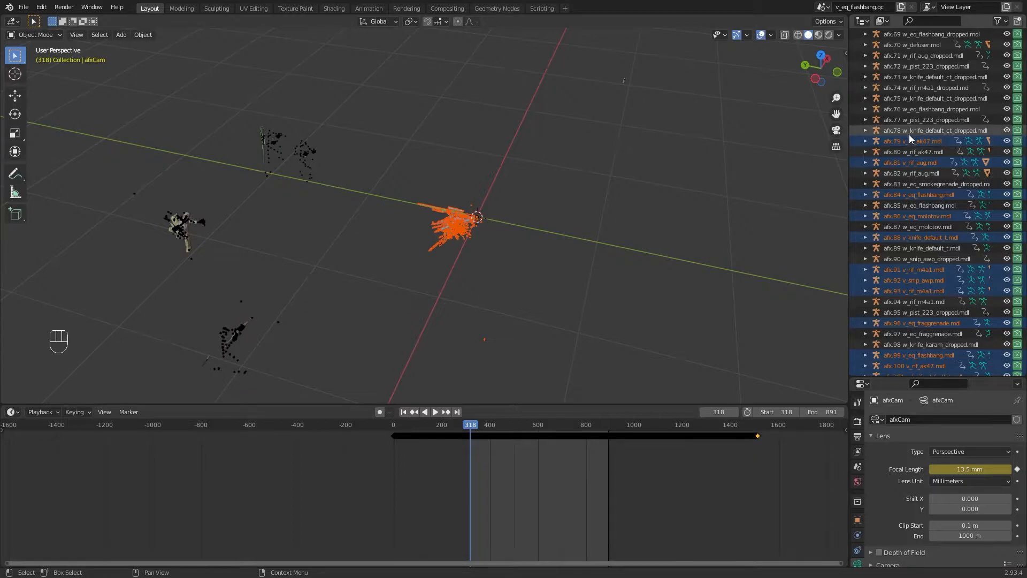
pyautogui.scroll(-3, 701, 247)
pyautogui.moveTo(698, 249); pyautogui.dragTo(649, 232, button='middle')
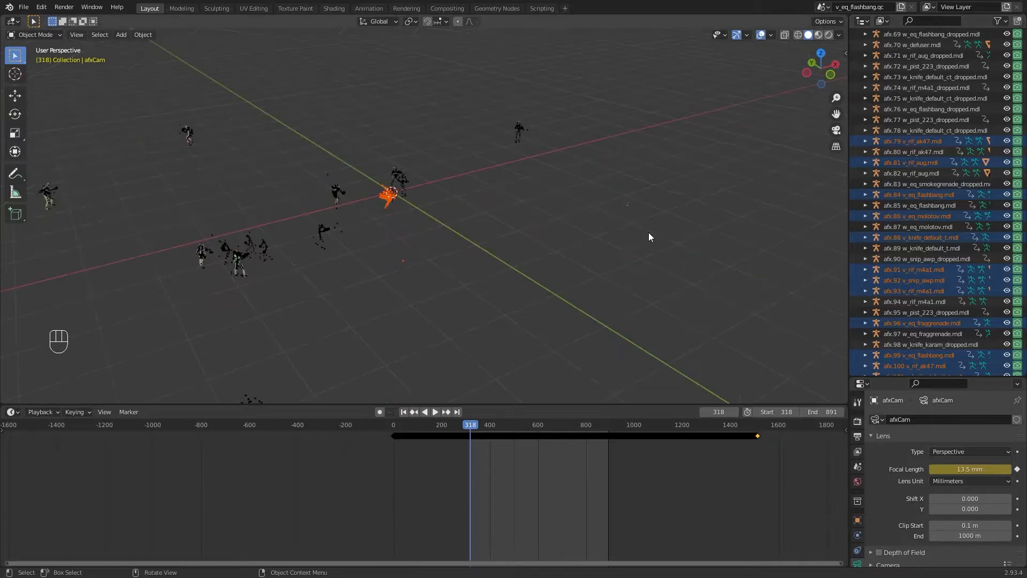
pyautogui.scroll(-10, 887, 252)
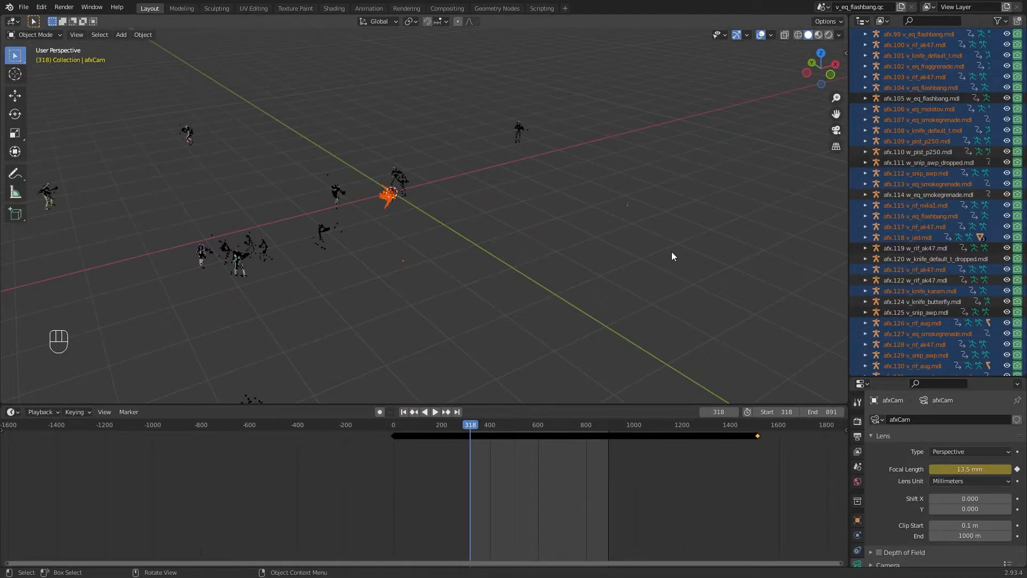
pyautogui.press('Delete')
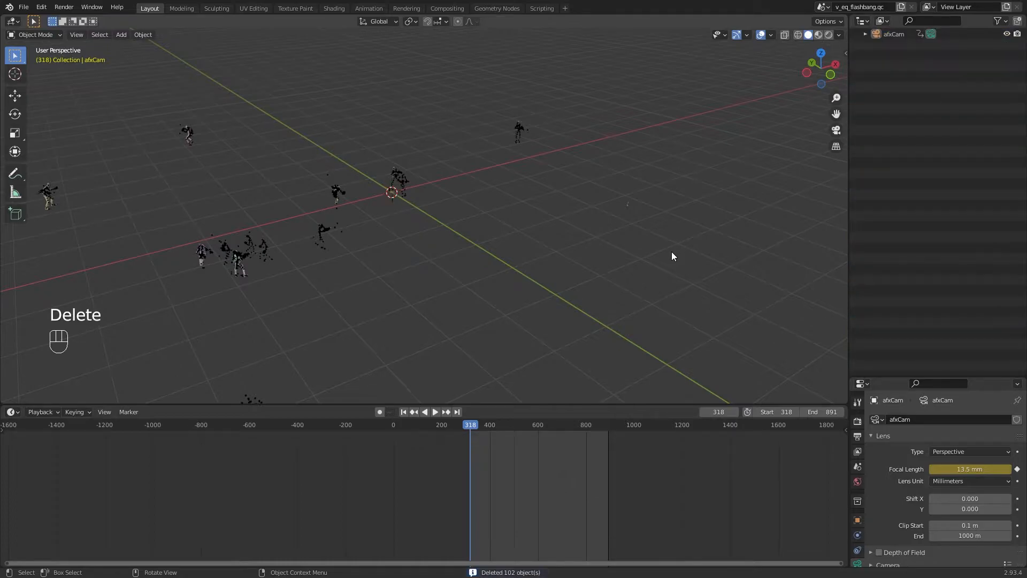
# Step: Select the armatures afx.1 ctm_sas_variantB, afx.2 ctm_sas_variantA, afx.16 and afx.18 ctm_sas_variantC in the object list and delete them
pyautogui.scroll(-3, 481, 265)
pyautogui.moveTo(677, 292); pyautogui.dragTo(603, 291, button='middle')
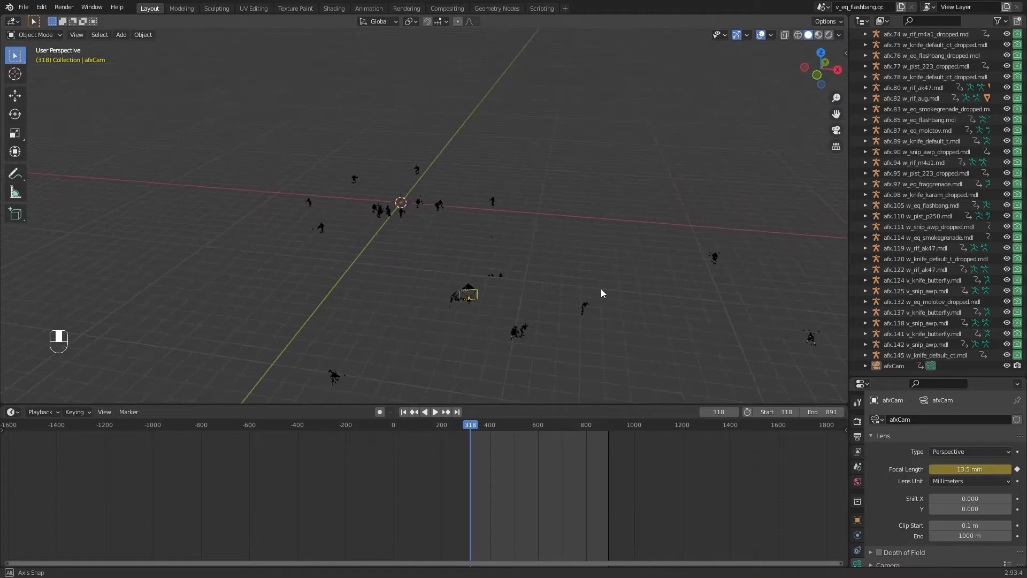
pyautogui.scroll(15, 945, 249)
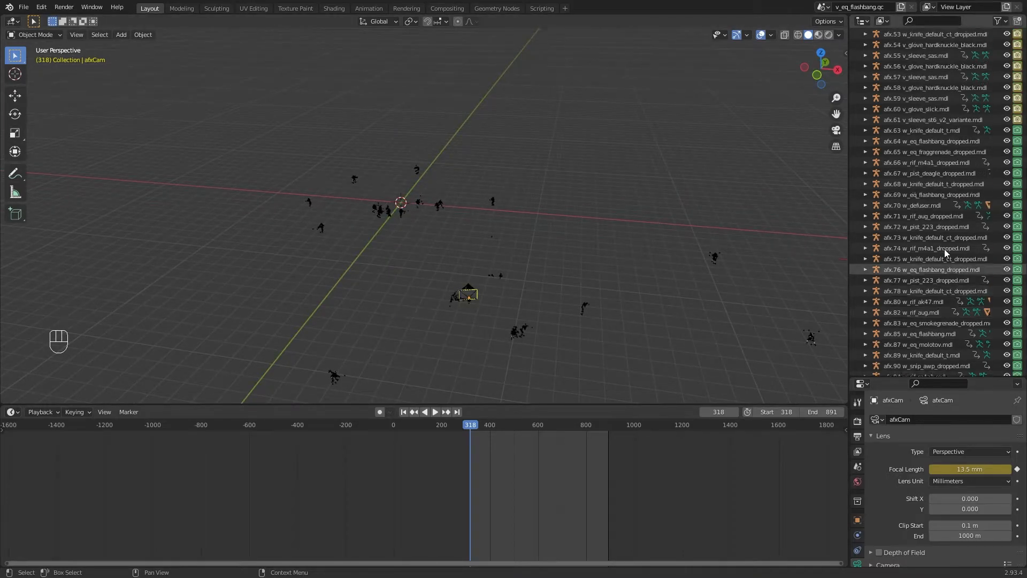
pyautogui.scroll(-15, 945, 248)
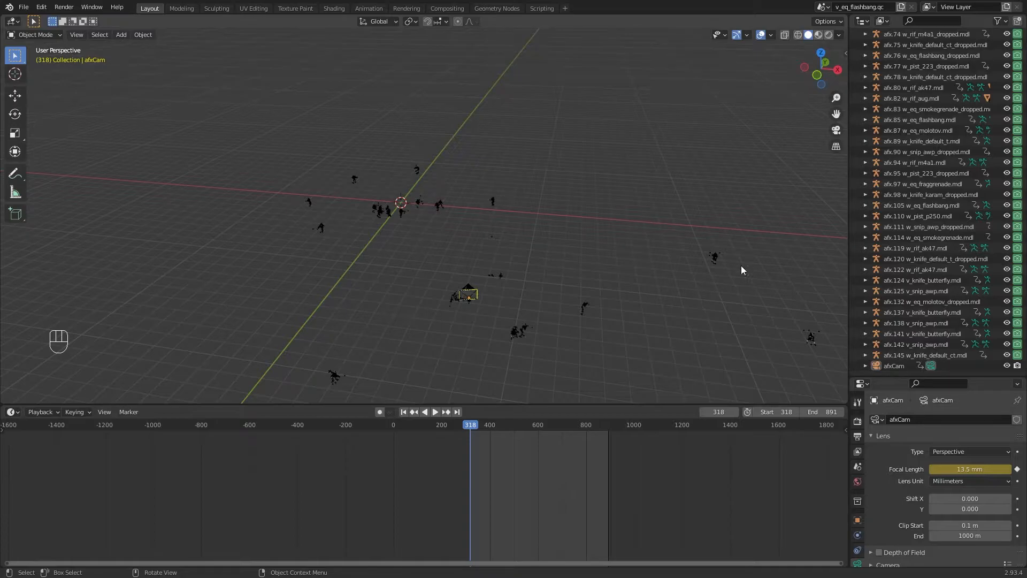
pyautogui.scroll(18, 921, 240)
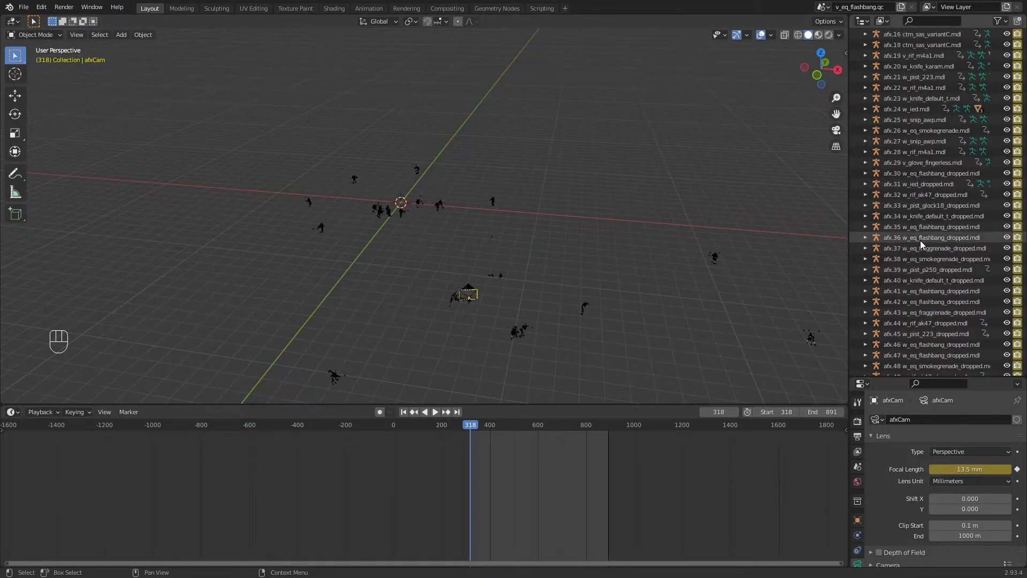
pyautogui.scroll(5, 920, 240)
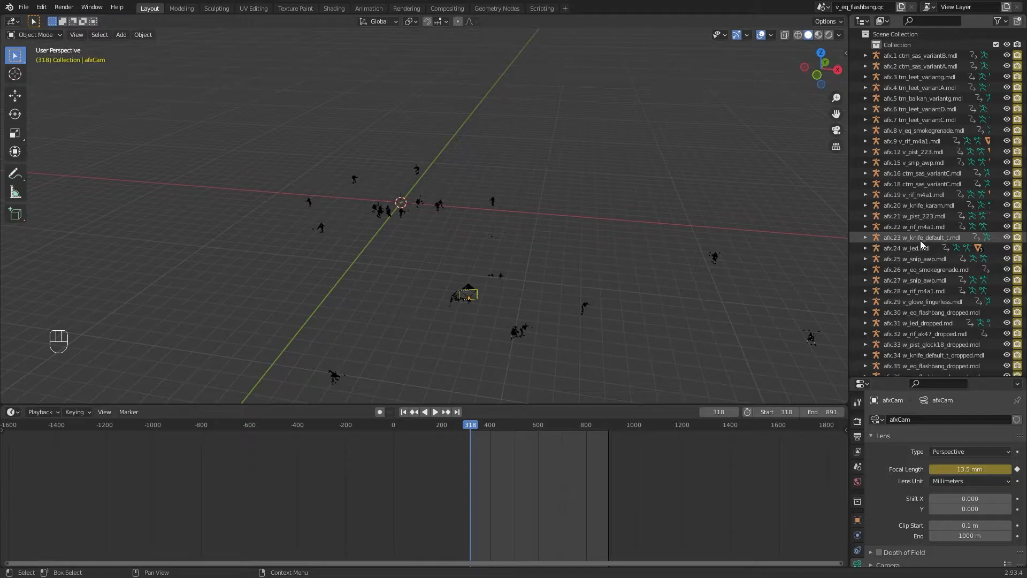
pyautogui.click(910, 57)
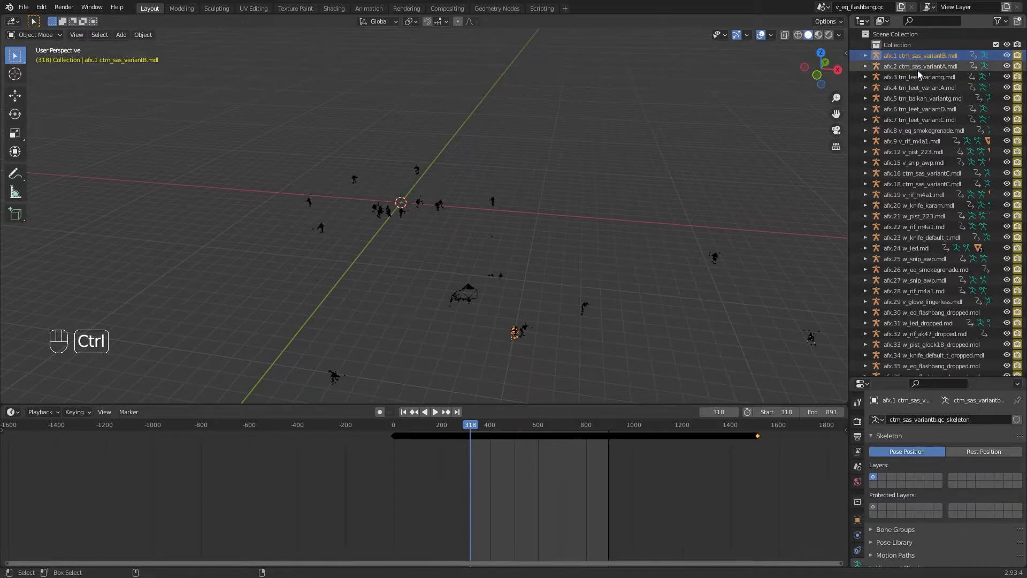
pyautogui.keyDown('ctrl'); pyautogui.click(917, 69); pyautogui.keyUp('ctrl')
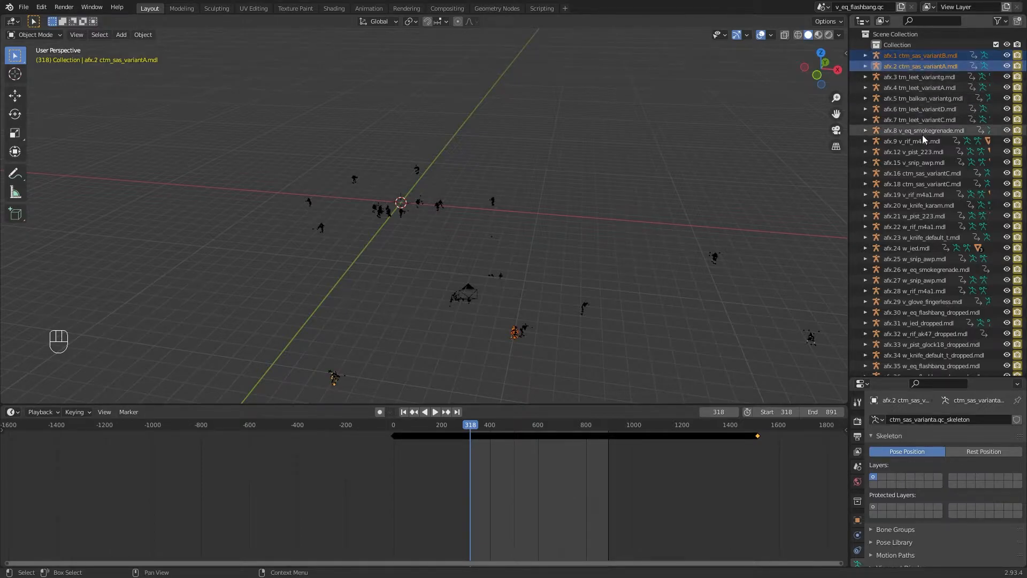
pyautogui.keyDown('ctrl'); pyautogui.click(923, 173); pyautogui.keyUp('ctrl')
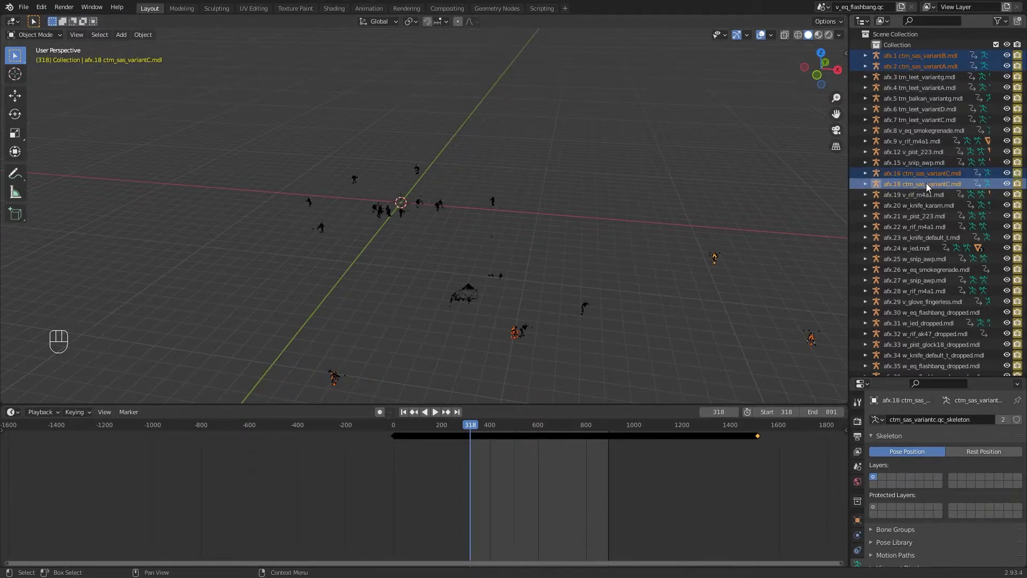
pyautogui.keyDown('ctrl'); pyautogui.click(926, 183); pyautogui.keyUp('ctrl')
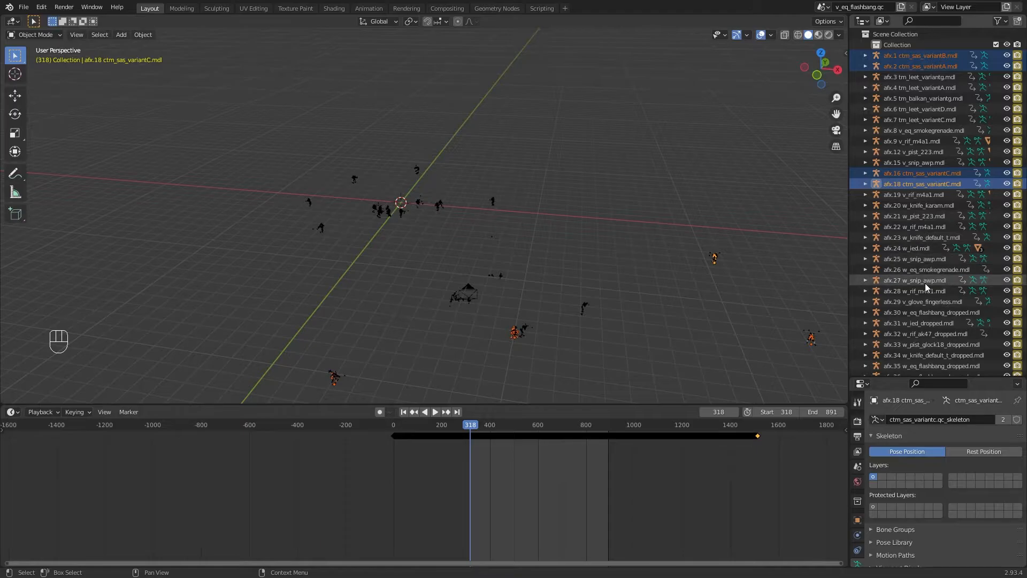
pyautogui.scroll(-7, 926, 322)
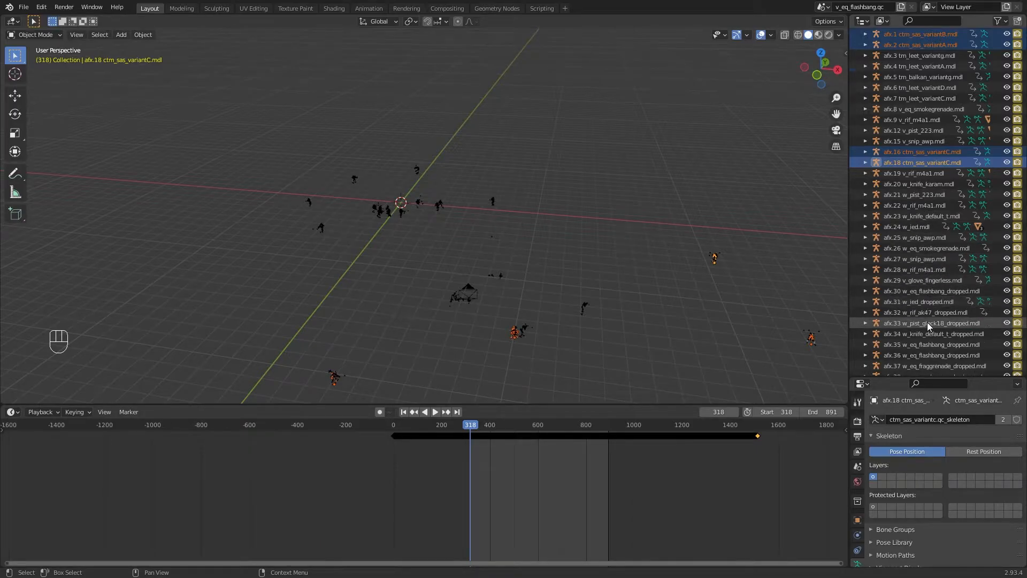
pyautogui.scroll(-5, 927, 322)
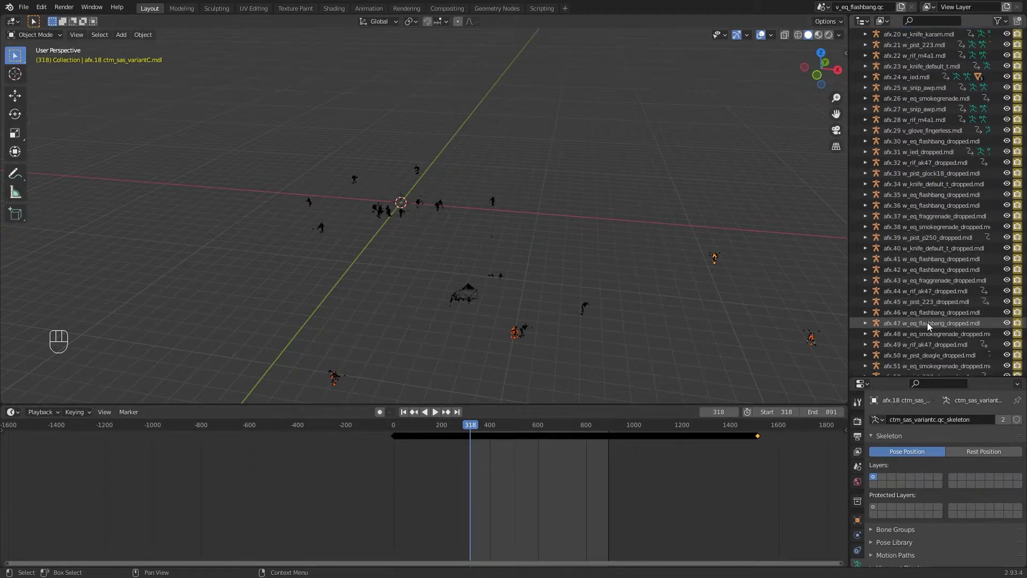
pyautogui.scroll(-20, 926, 322)
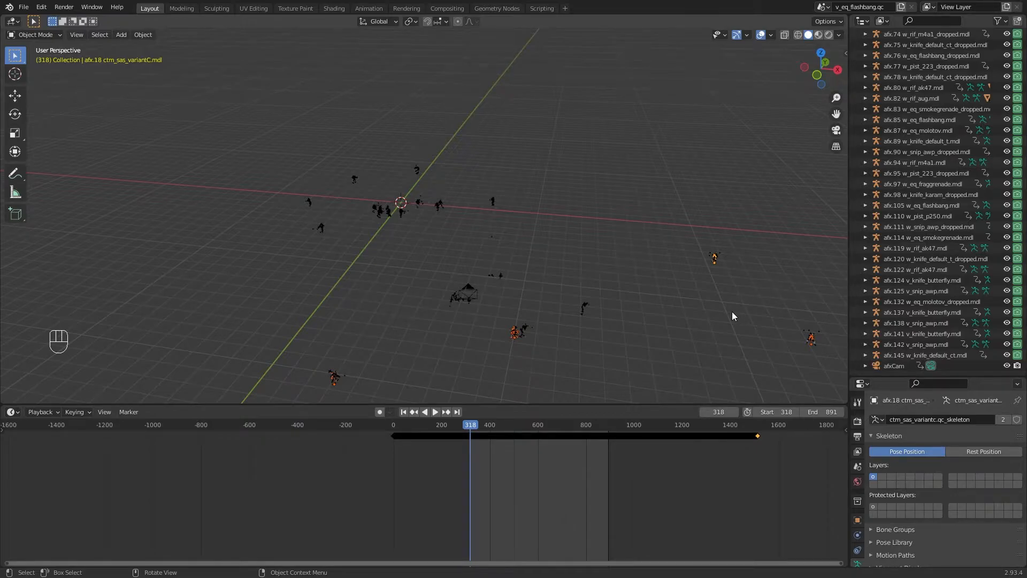
pyautogui.press('Delete')
# Step: Delete the orphaned player meshes at the world origin, from ctm_sas_varianta through w_ct_base_glove.003
pyautogui.scroll(-4, 615, 201)
pyautogui.moveTo(596, 199); pyautogui.dragTo(522, 162, button='middle')
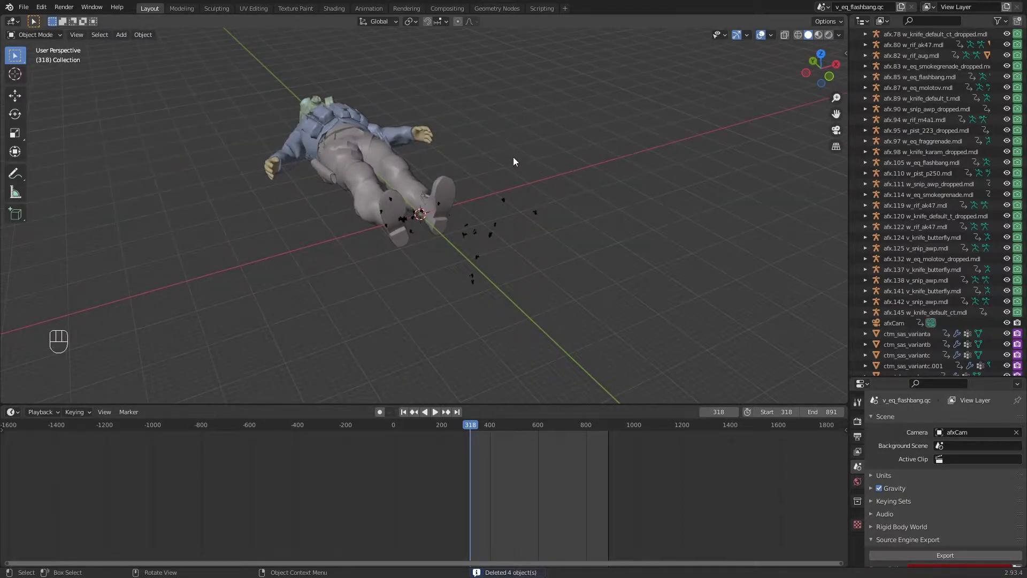
pyautogui.scroll(-2, 912, 272)
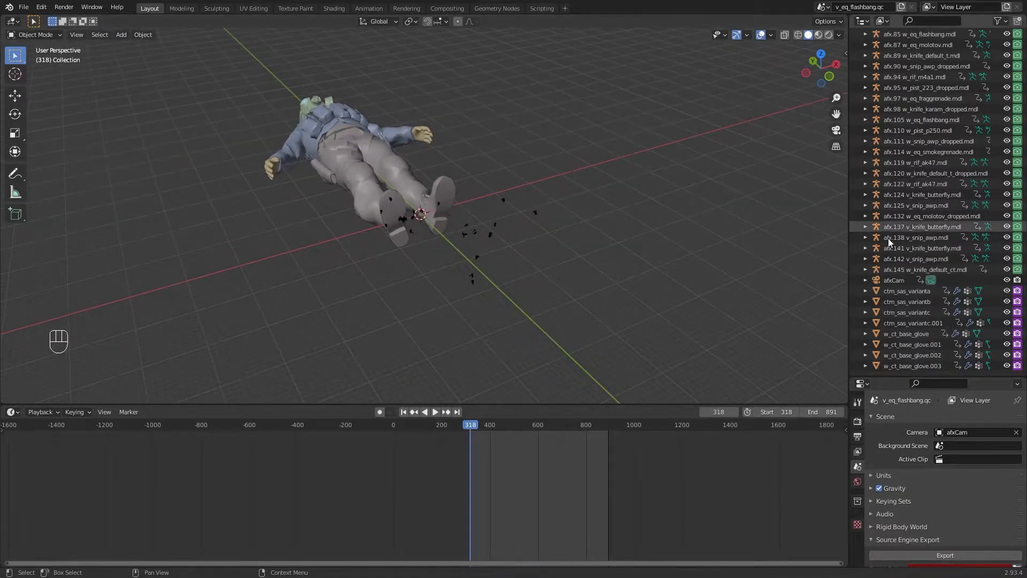
pyautogui.click(916, 290)
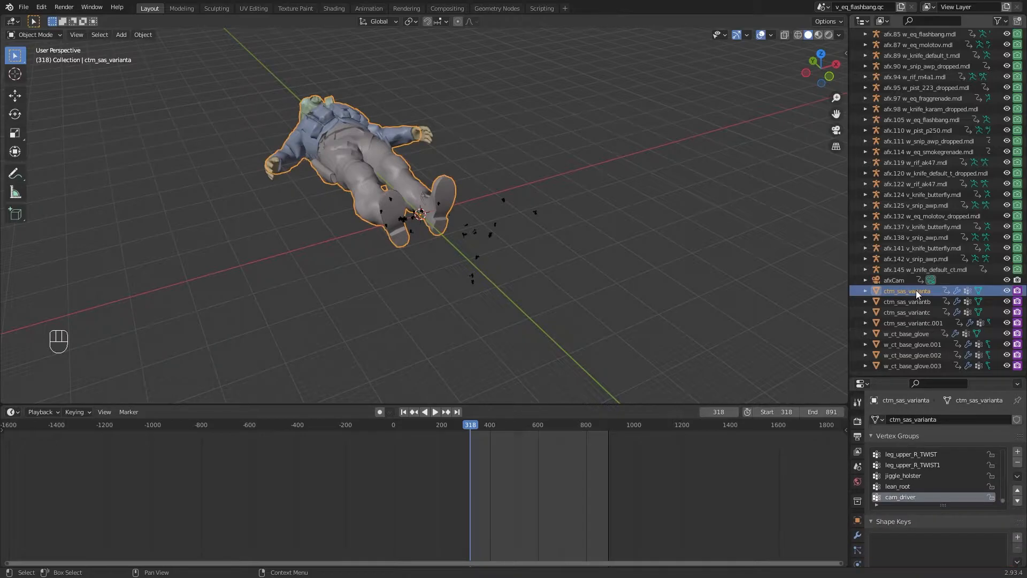
pyautogui.keyDown('shift'); pyautogui.click(938, 363); pyautogui.keyUp('shift')
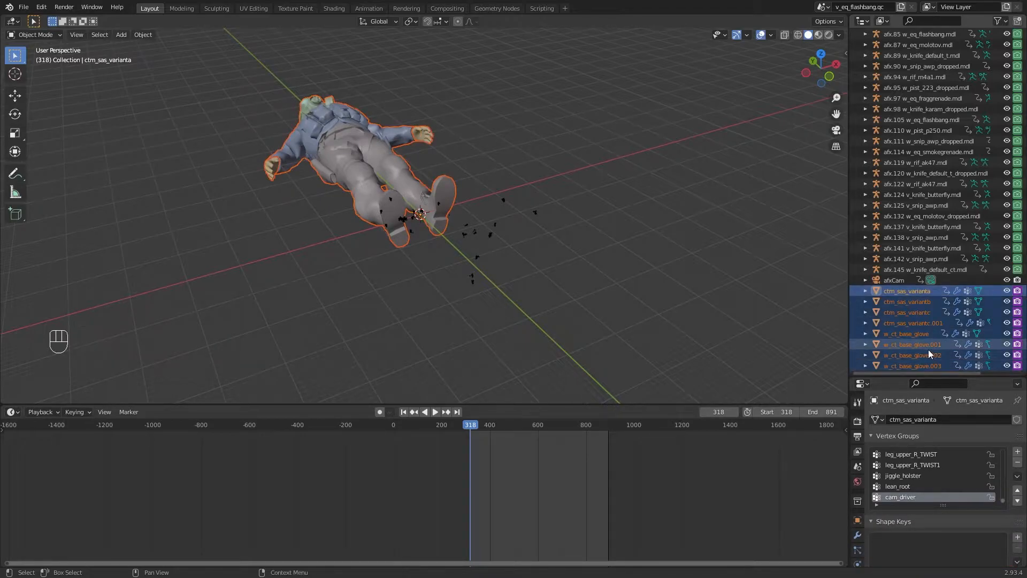
pyautogui.press('Delete')
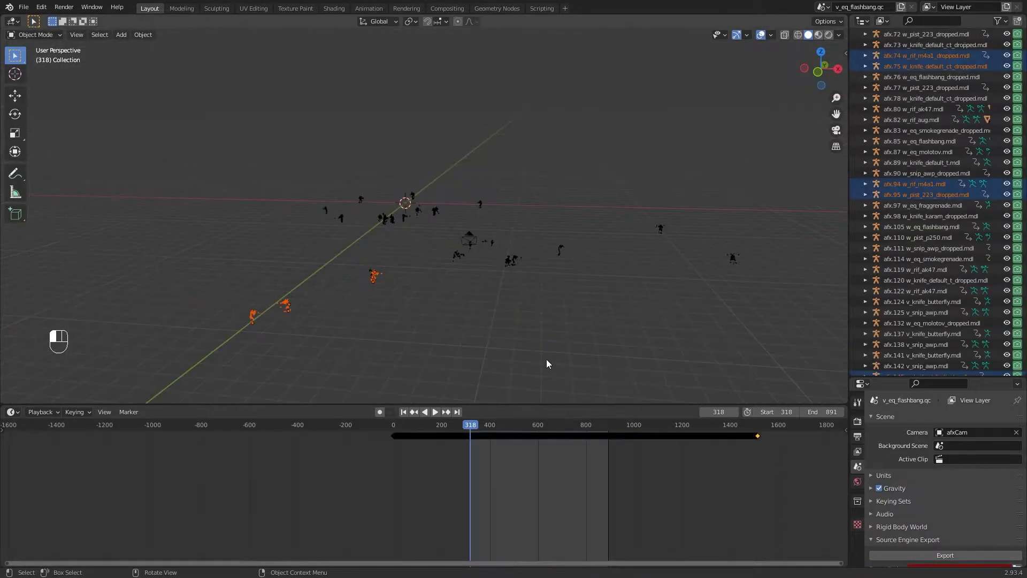
# Step: Clear the selection, then play and scrub the animation to frame 747 to follow the leftover weapon groups beside the Y axis
pyautogui.click(547, 360)
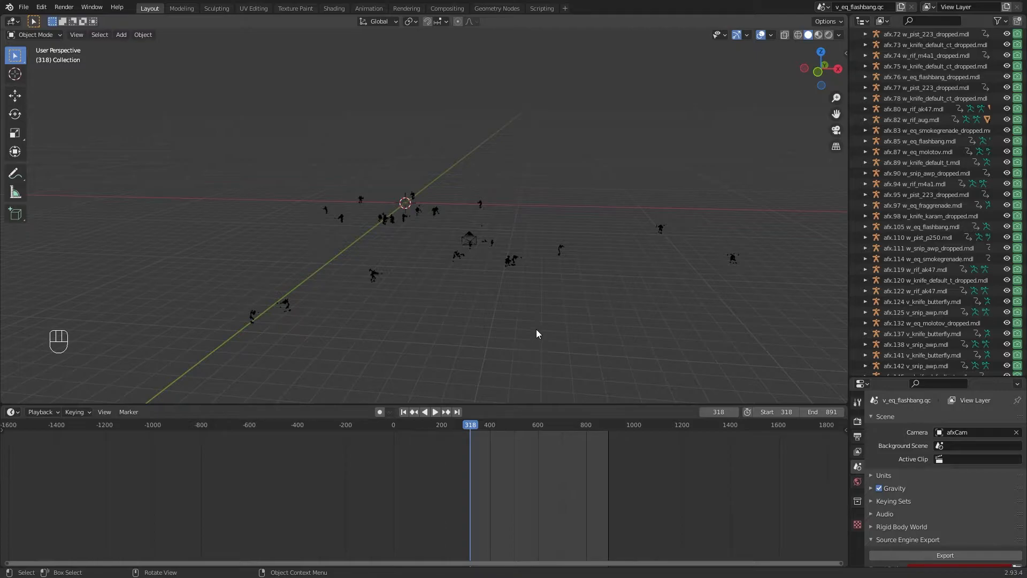
pyautogui.moveTo(534, 317); pyautogui.dragTo(521, 325, button='middle')
pyautogui.keyDown('shift'); pyautogui.moveTo(458, 328); pyautogui.dragTo(536, 263, button='middle'); pyautogui.keyUp('shift')
pyautogui.scroll(2, 532, 311)
pyautogui.scroll(2, 550, 325)
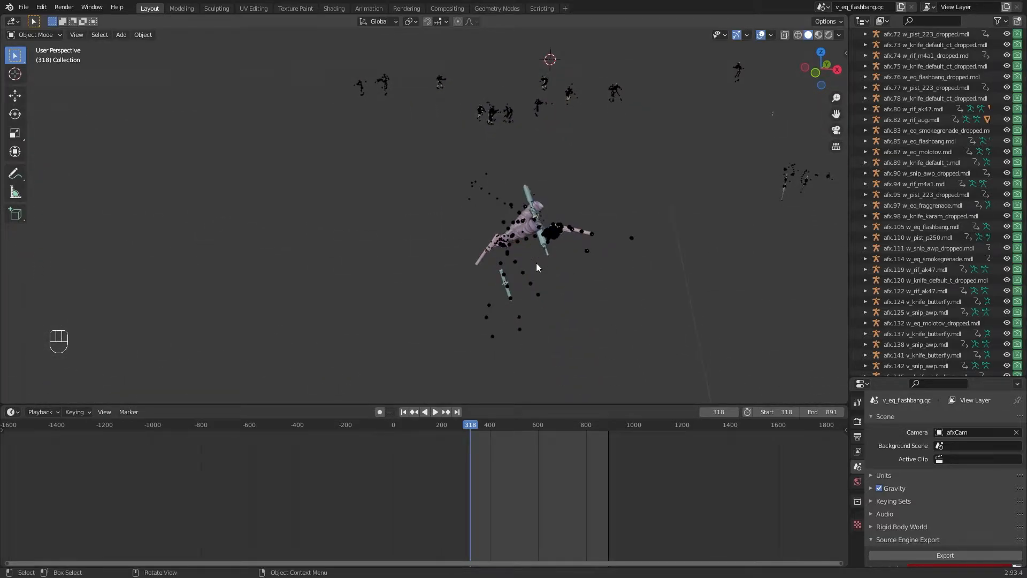
pyautogui.scroll(-6, 536, 262)
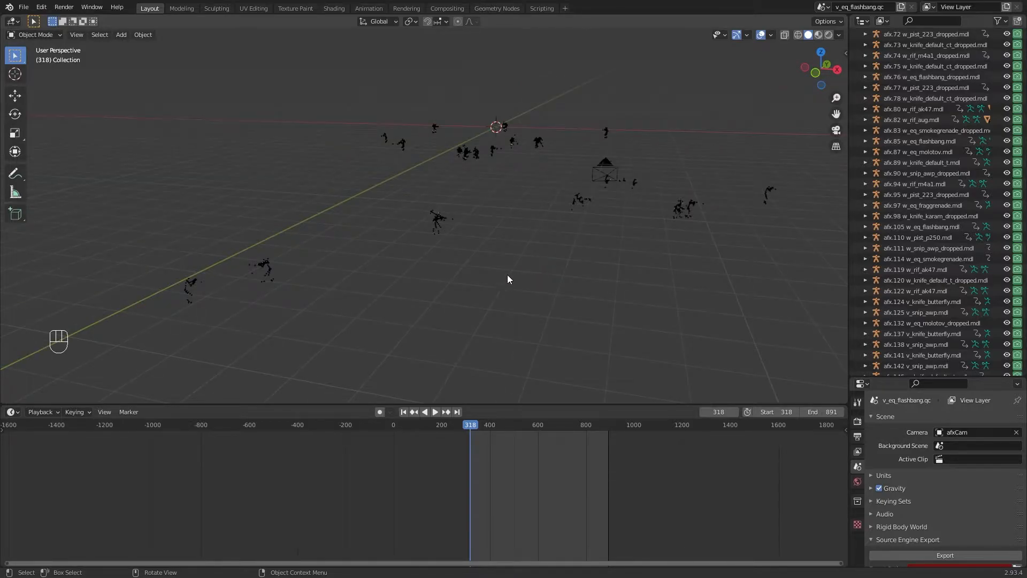
pyautogui.keyDown('shift'); pyautogui.moveTo(495, 278); pyautogui.dragTo(426, 265, button='middle'); pyautogui.keyUp('shift')
pyautogui.scroll(3, 416, 239)
pyautogui.scroll(-2, 417, 238)
pyautogui.press('space')
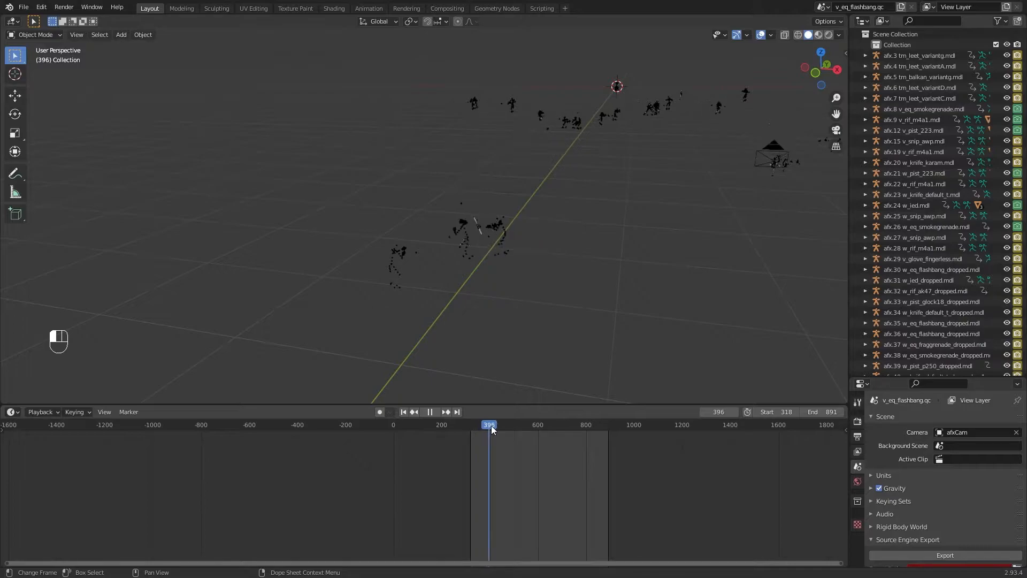
pyautogui.moveTo(500, 428); pyautogui.dragTo(574, 433)
# Step: Box-select the two nearest leftover weapon groups along the Y axis, check them in the object list, and delete them
pyautogui.moveTo(528, 288); pyautogui.dragTo(495, 269, button='middle')
pyautogui.moveTo(224, 171); pyautogui.dragTo(461, 301)
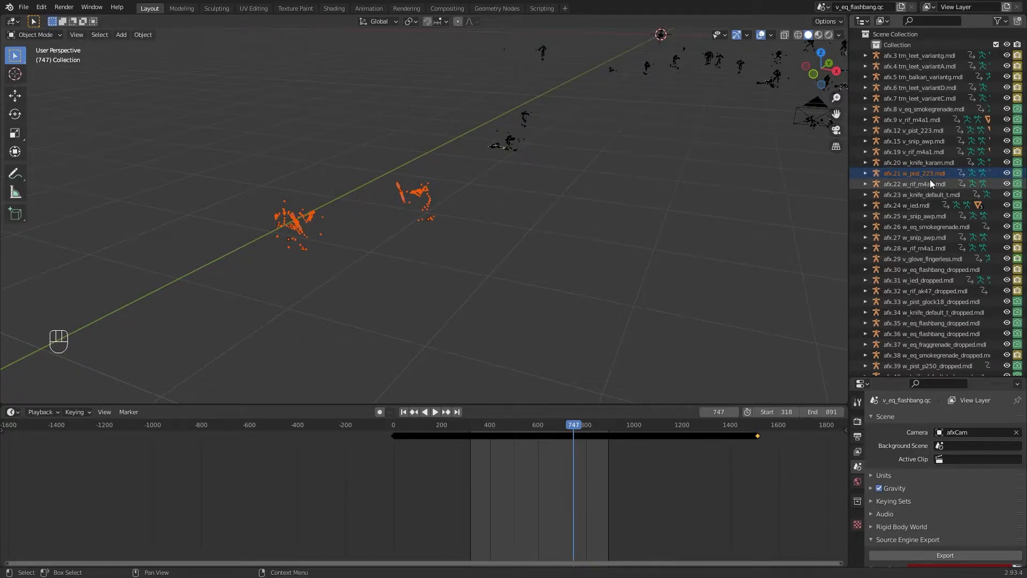
pyautogui.scroll(-15, 923, 197)
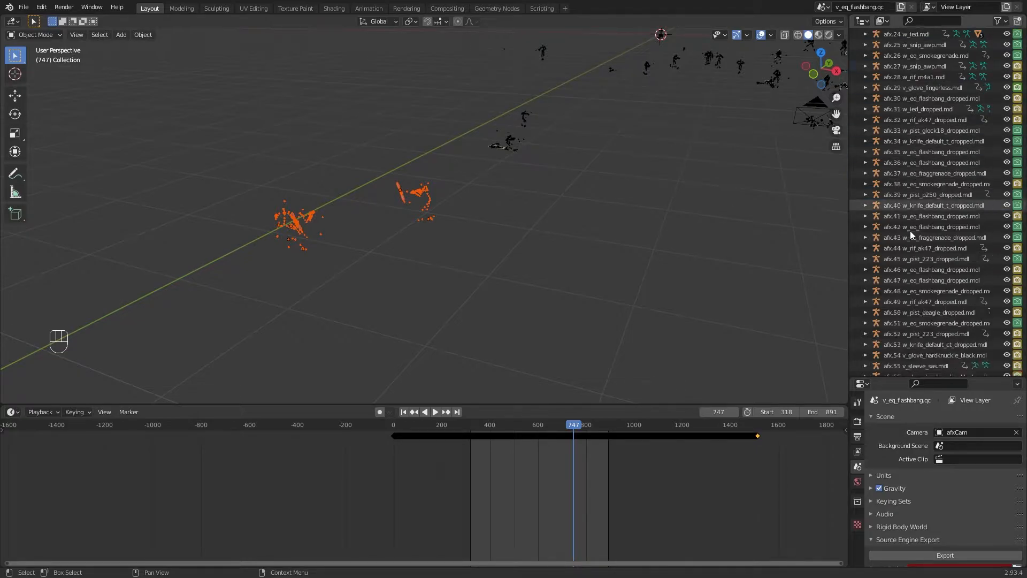
pyautogui.scroll(-3, 910, 230)
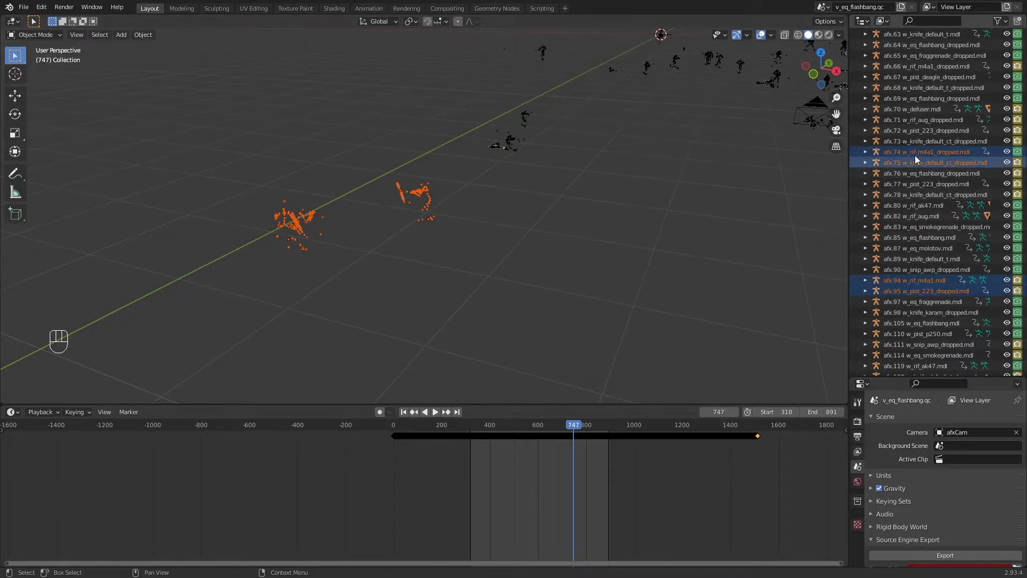
pyautogui.scroll(-4, 953, 272)
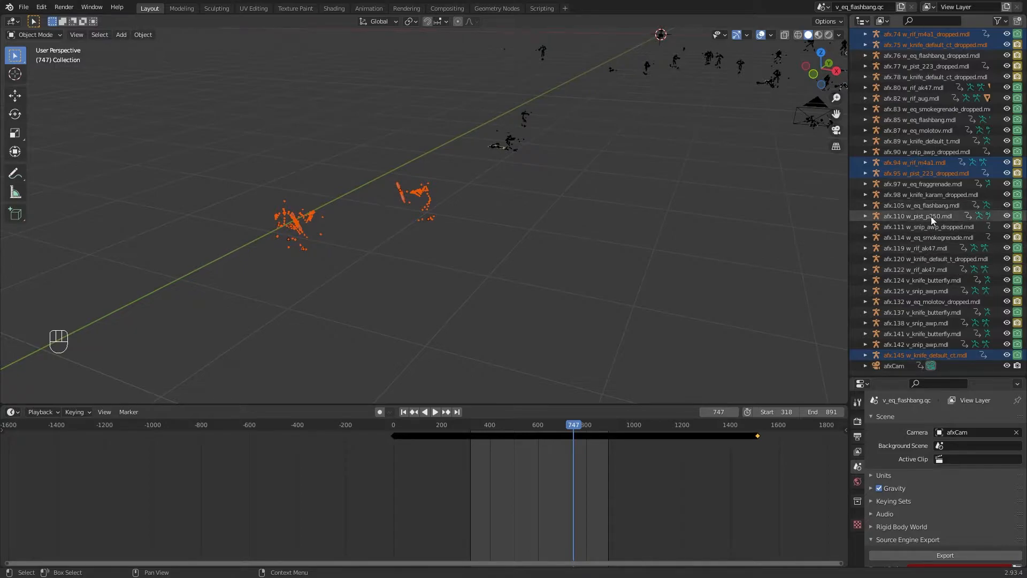
pyautogui.moveTo(604, 297)
pyautogui.mouseDown(button='middle')
pyautogui.moveTo(614, 304)
pyautogui.moveTo(604, 299)
pyautogui.mouseUp(button='middle')
pyautogui.scroll(-6, 605, 300)
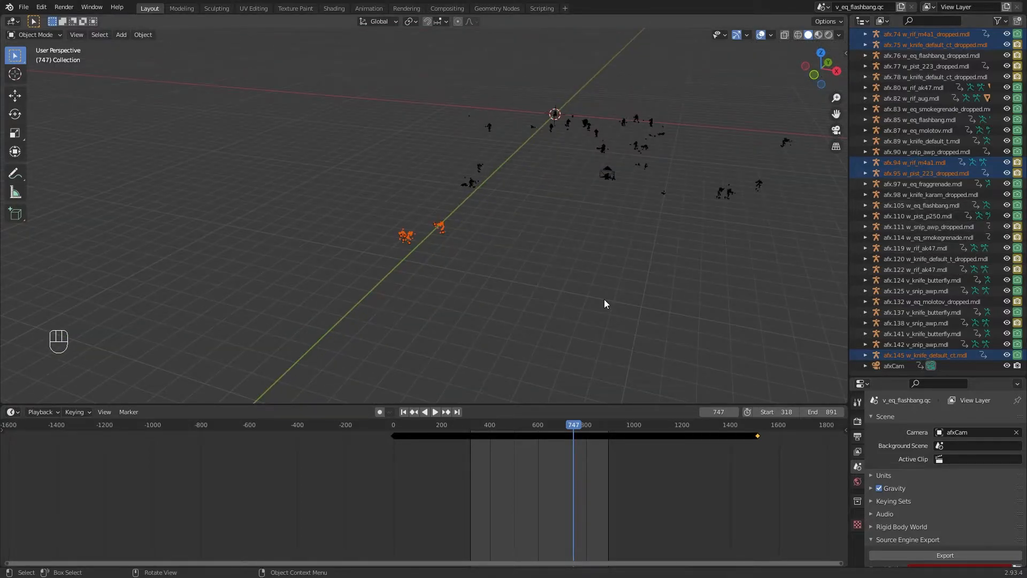
pyautogui.press('Delete')
# Step: Set the current frame to 318
pyautogui.moveTo(602, 288); pyautogui.dragTo(636, 305, button='middle')
pyautogui.click(719, 411)
pyautogui.write('318')
pyautogui.press('Return')
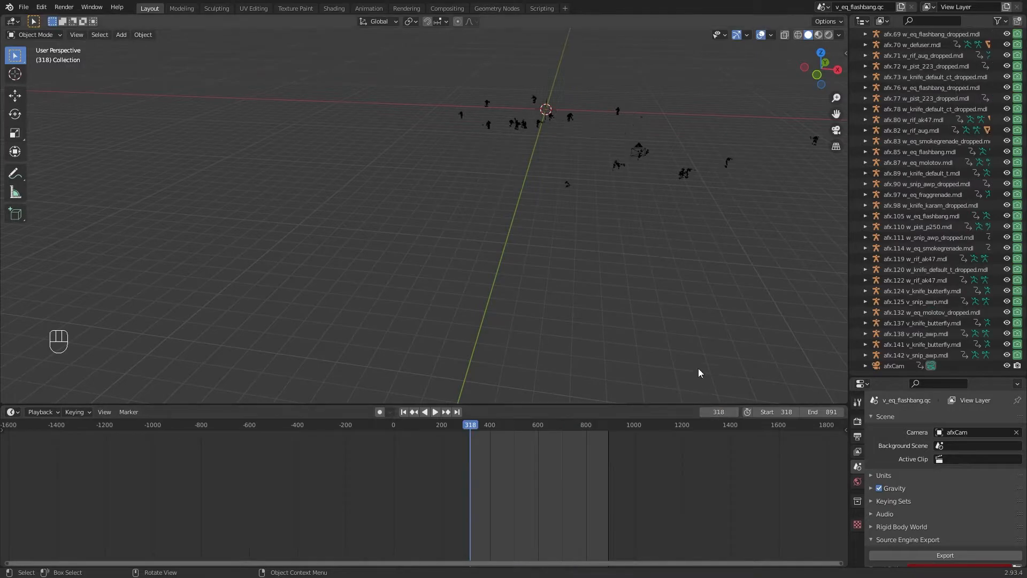
# Step: Box-select the two isolated model groups far from the camera and examine which models they contain in the object list
pyautogui.keyDown('shift'); pyautogui.moveTo(694, 270); pyautogui.dragTo(503, 337, button='middle'); pyautogui.keyUp('shift')
pyautogui.keyDown('shift'); pyautogui.moveTo(673, 298); pyautogui.dragTo(516, 330, button='middle'); pyautogui.keyUp('shift')
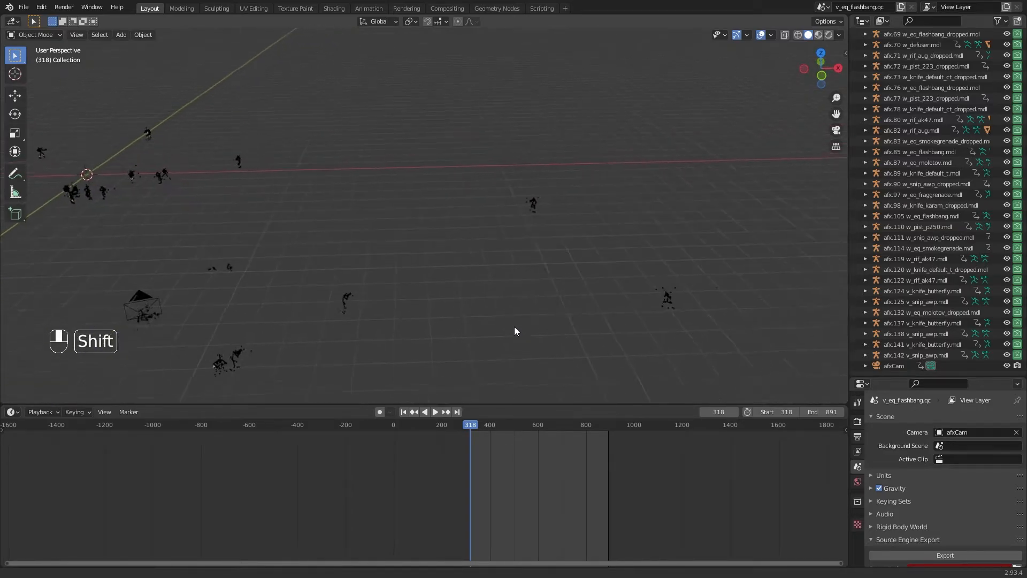
pyautogui.keyDown('shift'); pyautogui.moveTo(705, 342); pyautogui.dragTo(708, 293, button='middle'); pyautogui.keyUp('shift')
pyautogui.moveTo(721, 261); pyautogui.dragTo(495, 92)
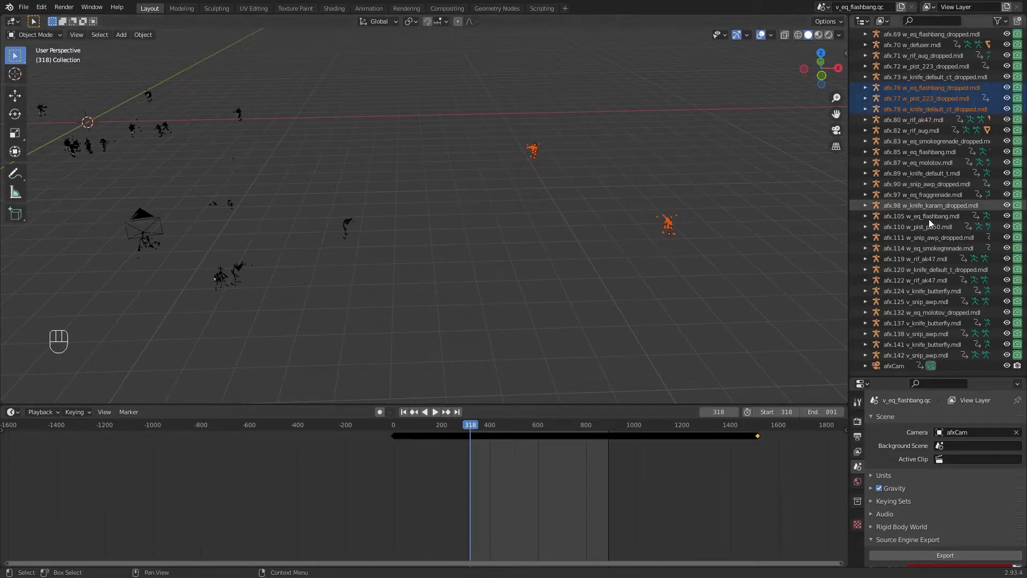
pyautogui.scroll(5, 936, 225)
pyautogui.scroll(12, 937, 227)
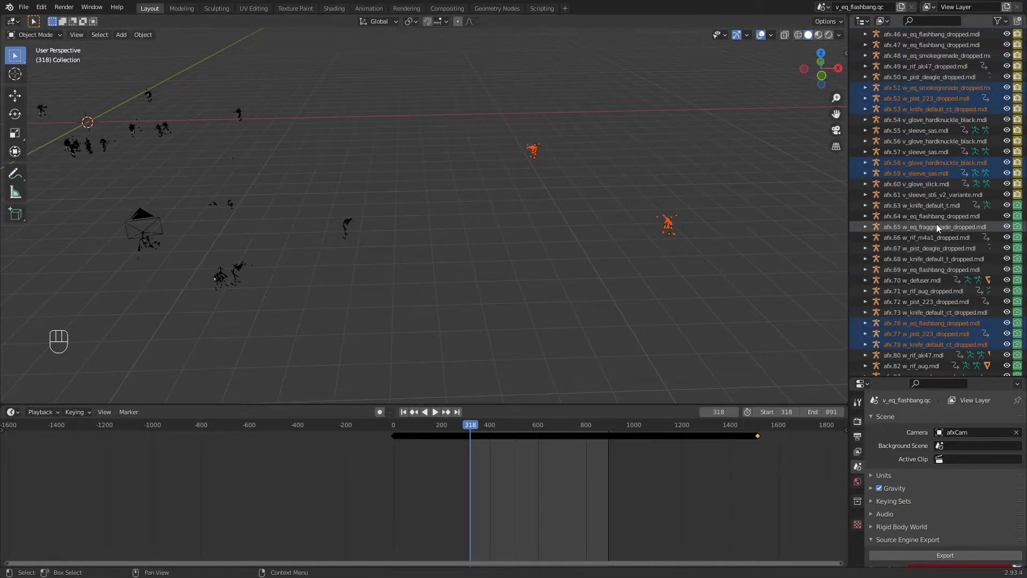
pyautogui.scroll(2, 937, 227)
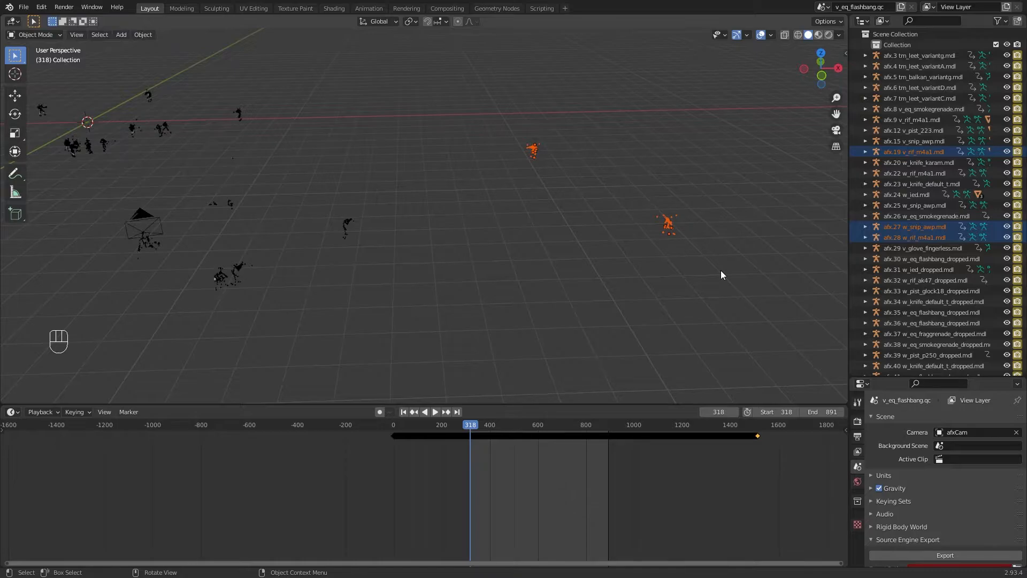
pyautogui.scroll(-10, 935, 268)
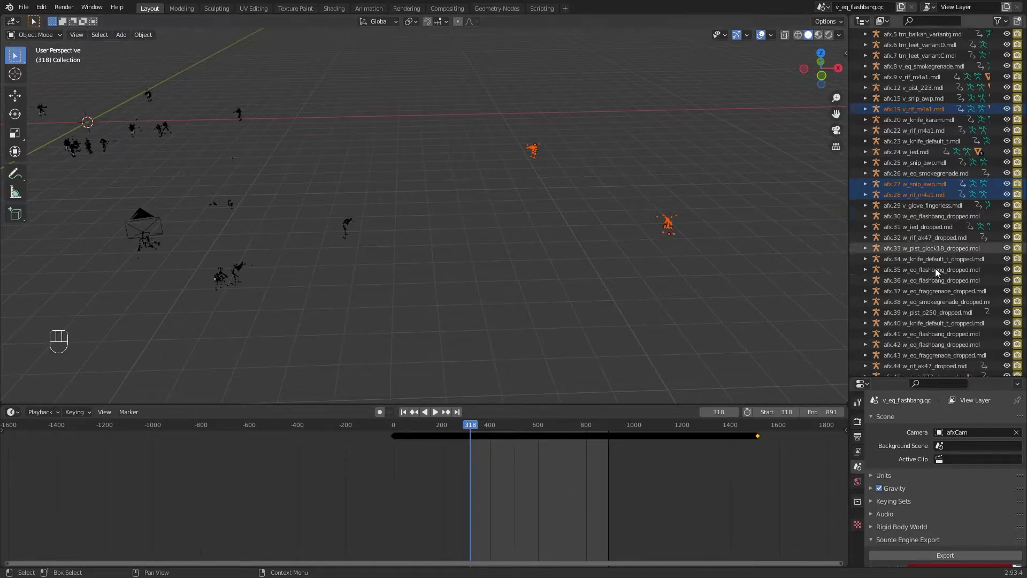
pyautogui.scroll(-4, 935, 268)
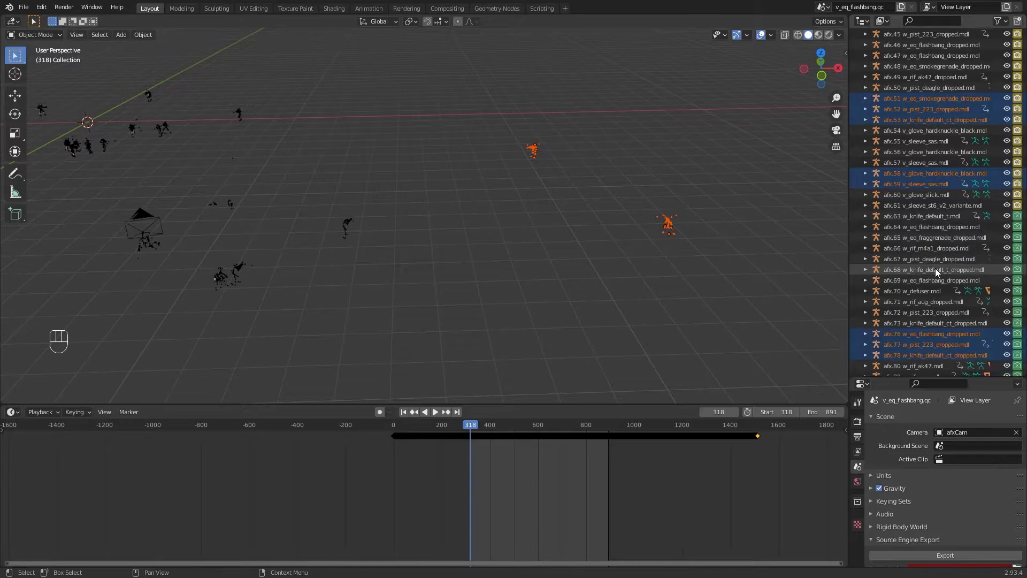
# Step: Clear the selection, box-select only the farthest isolated model group with w_snip_awp, check its models in the object list, and delete them
pyautogui.click(701, 292)
pyautogui.scroll(4, 746, 269)
pyautogui.scroll(-1, 749, 267)
pyautogui.keyDown('shift'); pyautogui.moveTo(753, 265); pyautogui.dragTo(560, 256, button='middle'); pyautogui.keyUp('shift')
pyautogui.moveTo(610, 147); pyautogui.dragTo(765, 312)
pyautogui.scroll(-6, 958, 250)
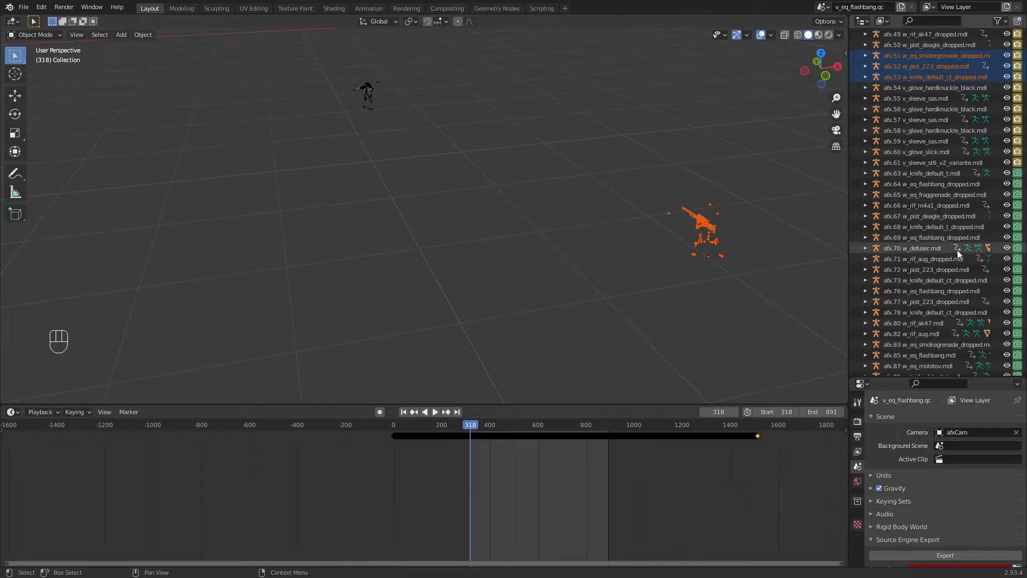
pyautogui.scroll(18, 957, 249)
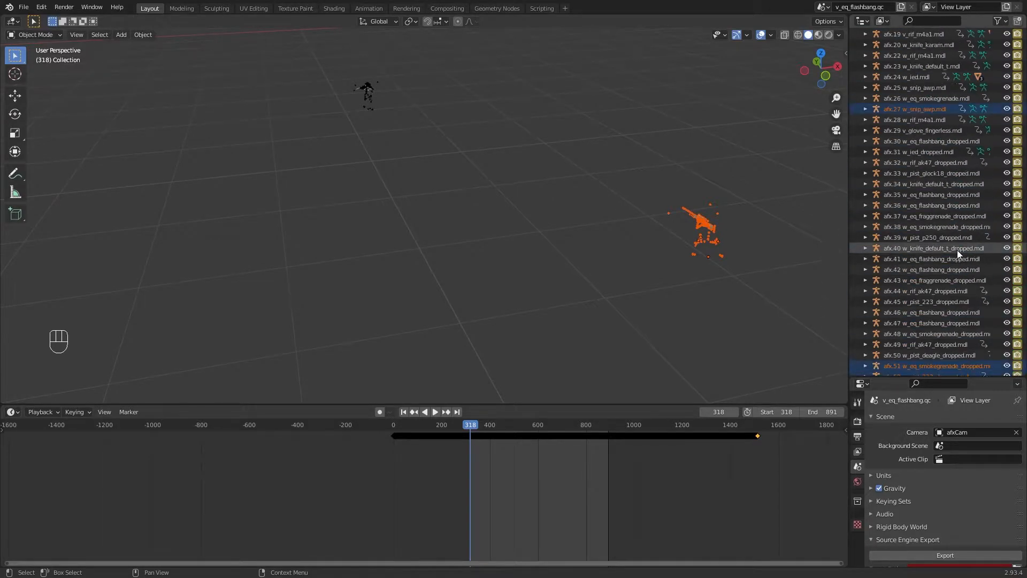
pyautogui.scroll(1, 958, 250)
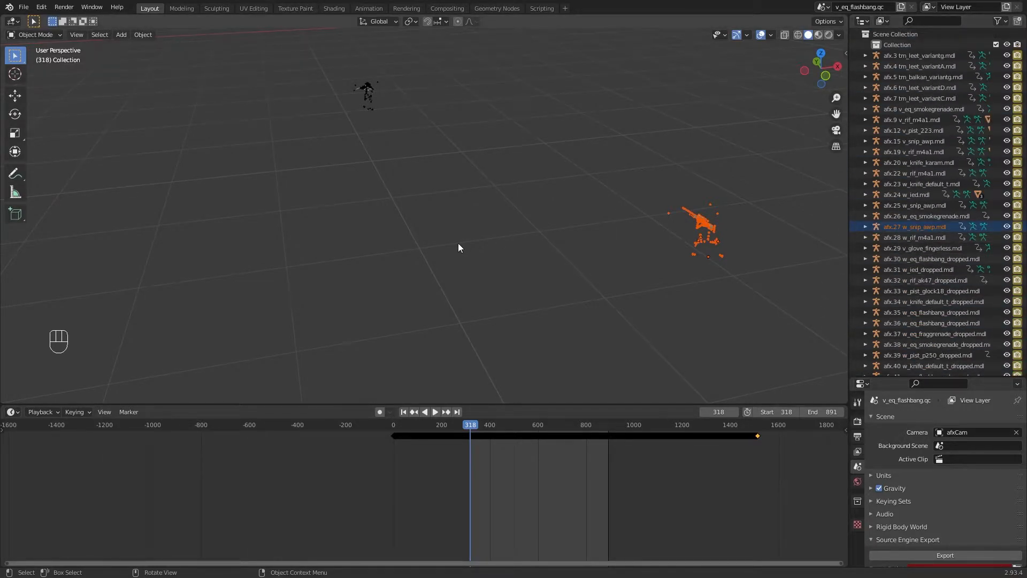
pyautogui.press('Delete')
# Step: Box-select the remaining isolated M4A1 and sleeve group, inspect it up close and in the object list, and delete it
pyautogui.moveTo(551, 213); pyautogui.dragTo(397, 223, button='middle')
pyautogui.moveTo(369, 172); pyautogui.dragTo(500, 320)
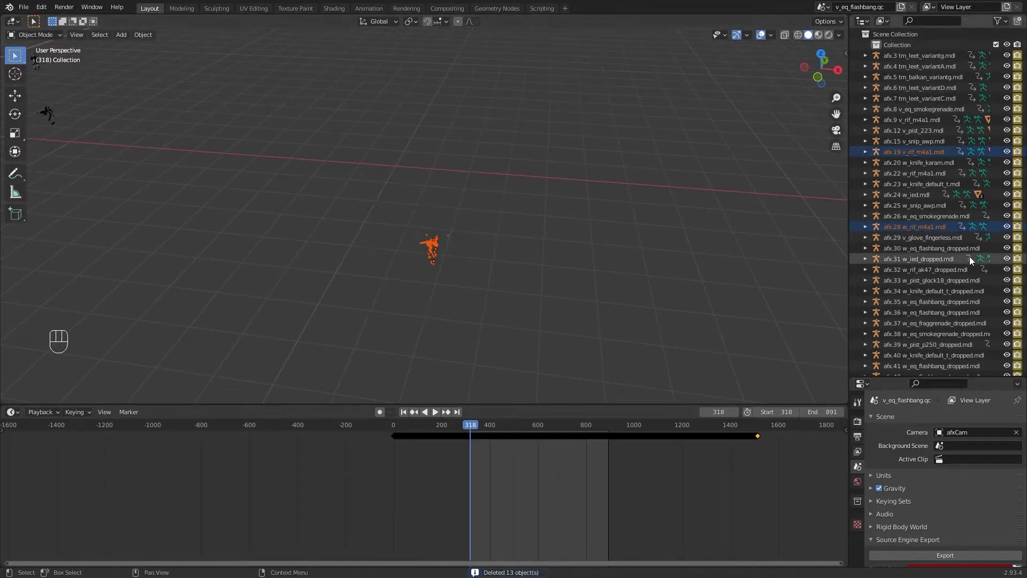
pyautogui.scroll(-5, 619, 282)
pyautogui.moveTo(619, 281); pyautogui.dragTo(615, 253, button='middle')
pyautogui.scroll(6, 567, 272)
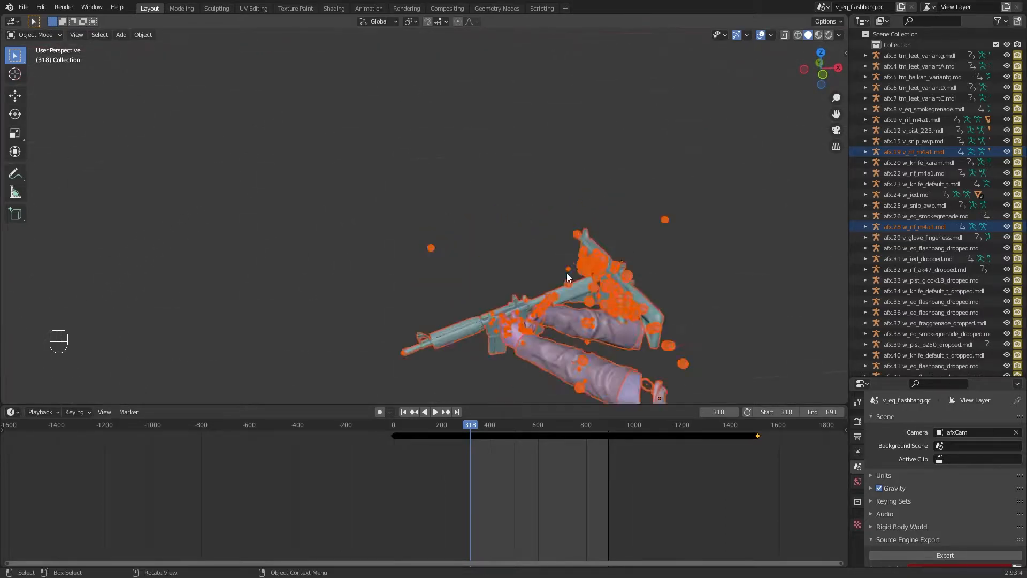
pyautogui.scroll(-4, 567, 273)
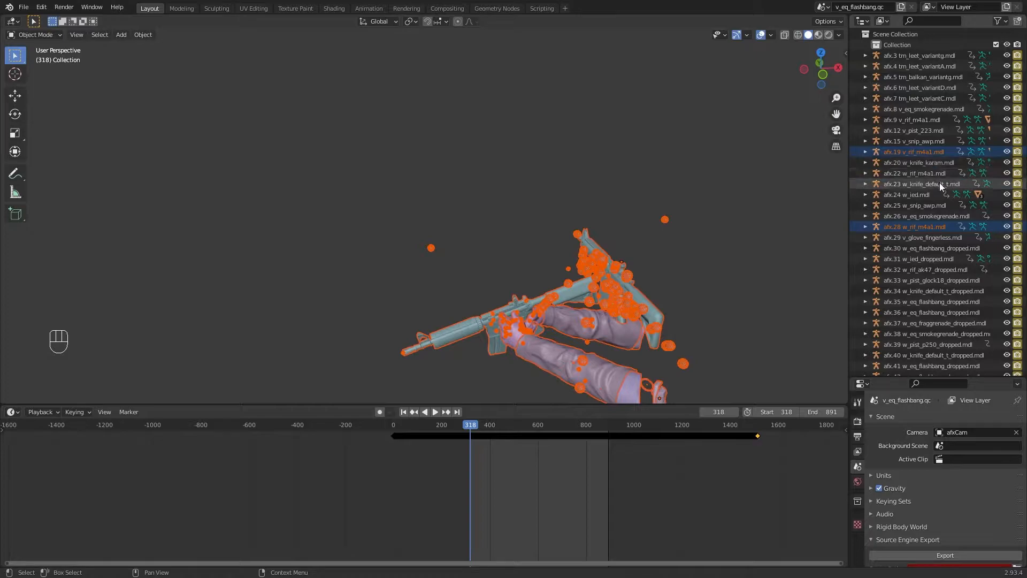
pyautogui.scroll(-12, 940, 182)
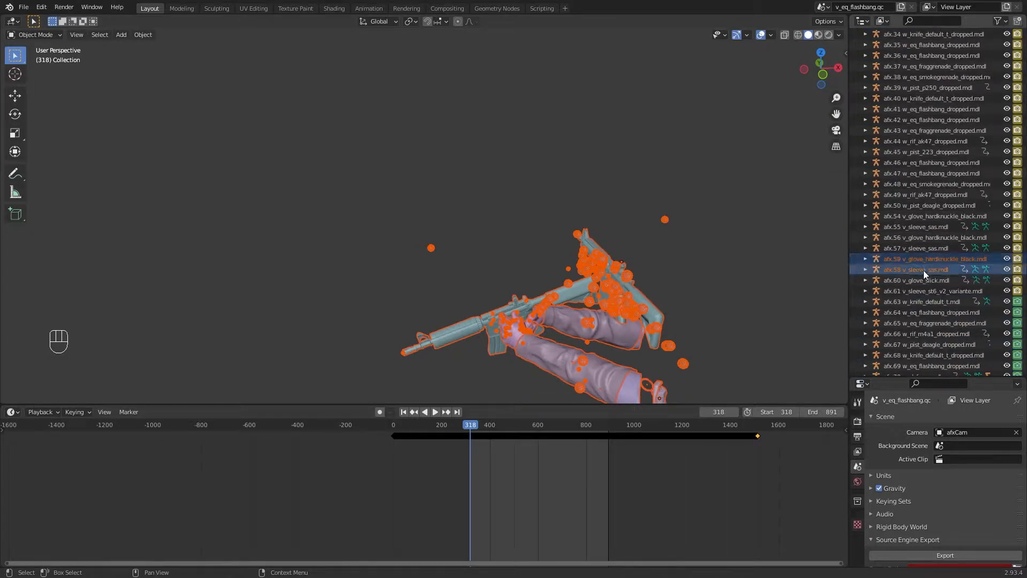
pyautogui.scroll(-7, 901, 339)
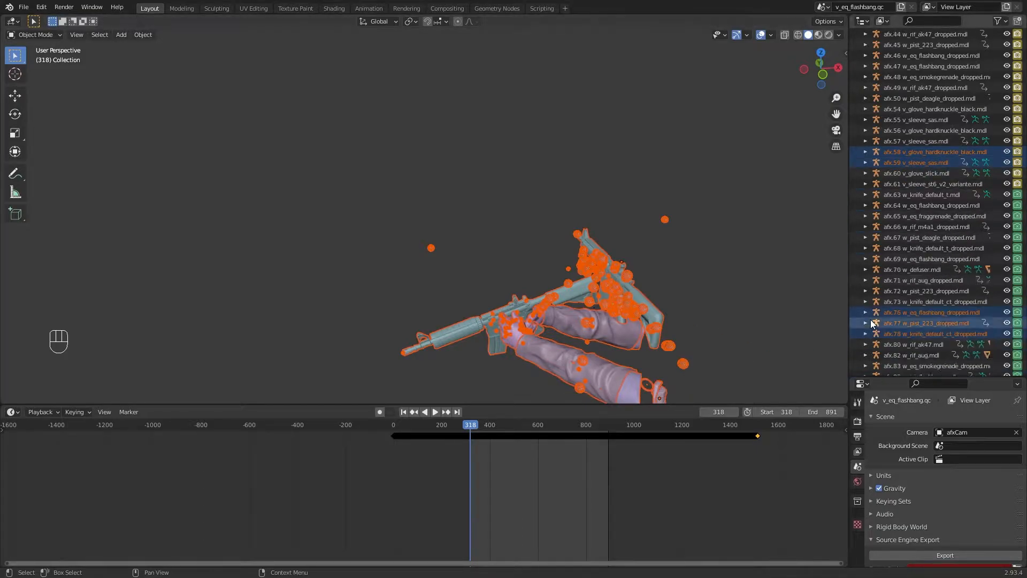
pyautogui.scroll(-4, 926, 217)
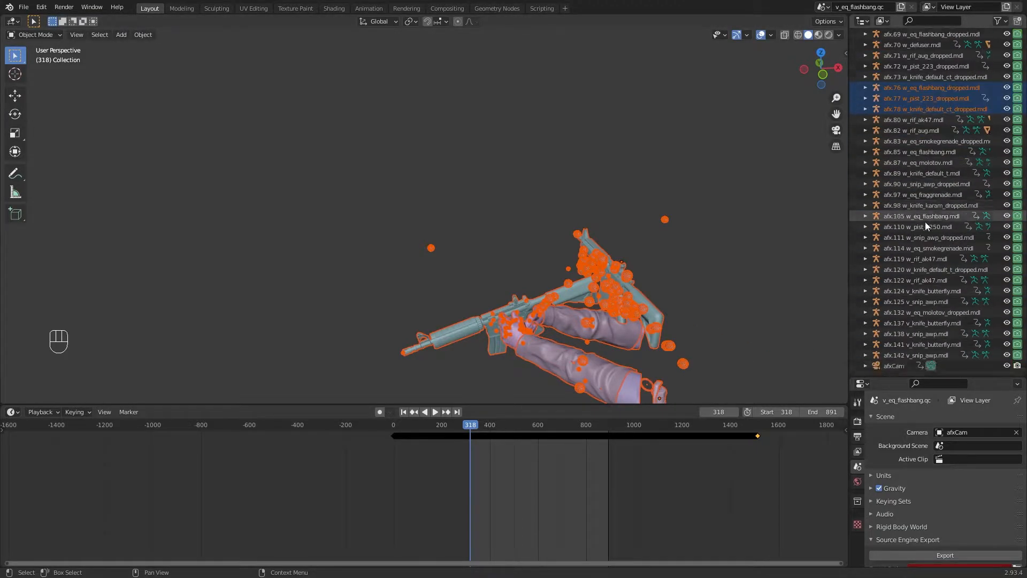
pyautogui.scroll(7, 923, 234)
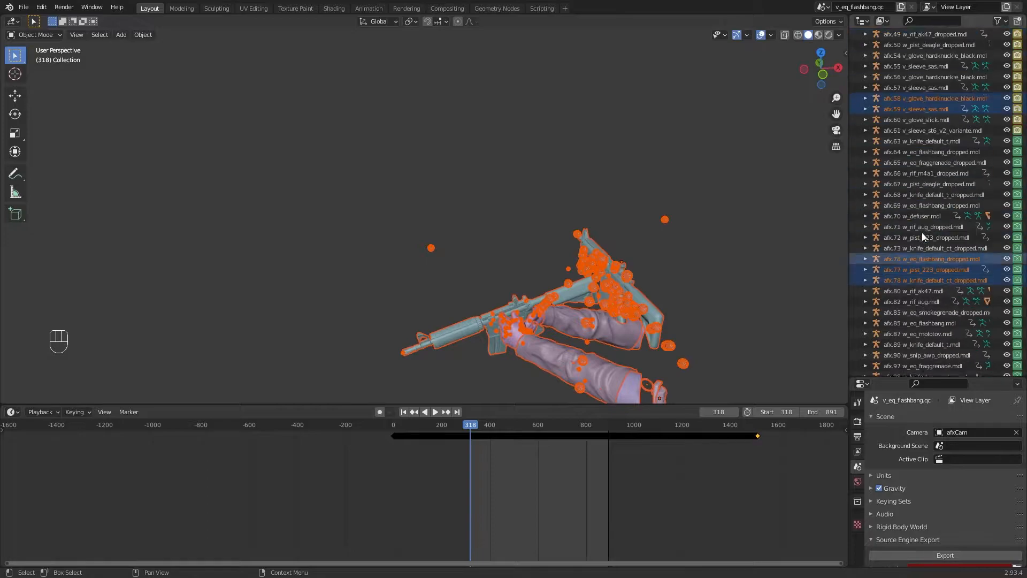
pyautogui.scroll(5, 922, 236)
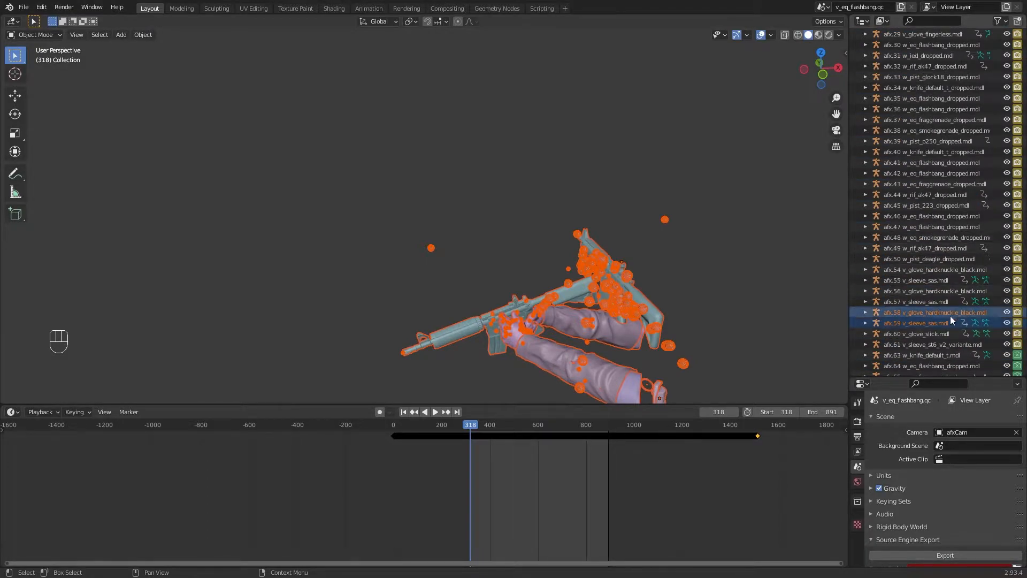
pyautogui.scroll(6, 952, 277)
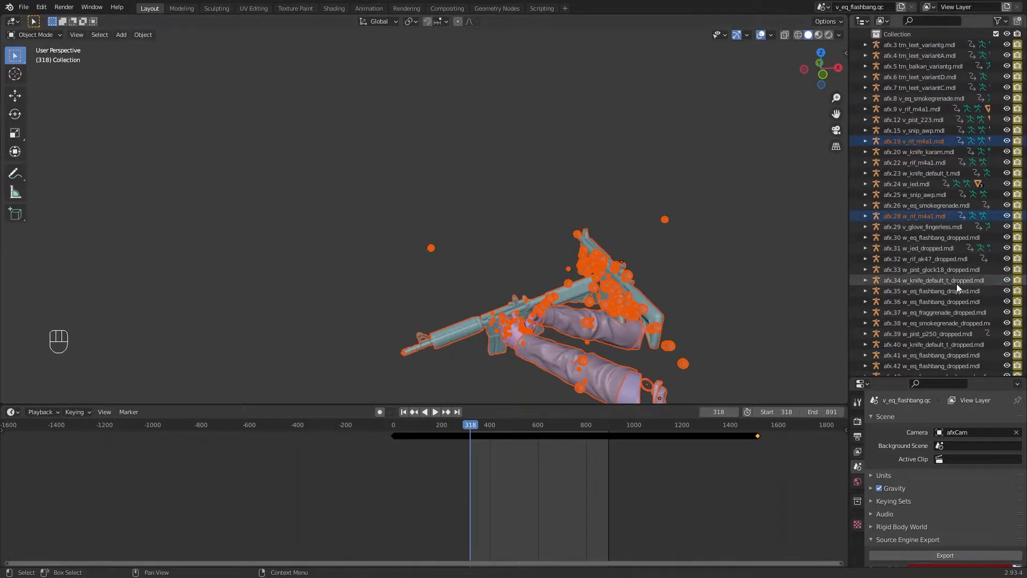
pyautogui.scroll(-1, 957, 283)
pyautogui.press('Home')
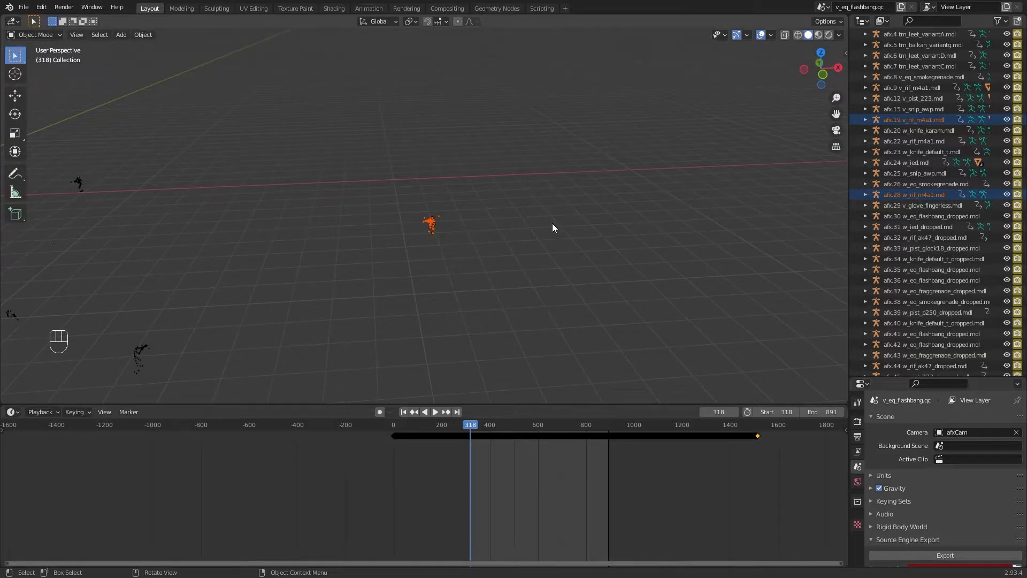
pyautogui.press('Delete')
# Step: Play and scrub the animation to frame 671 to follow the remaining model groups around the camera
pyautogui.keyDown('shift'); pyautogui.moveTo(335, 229); pyautogui.dragTo(697, 354, button='middle'); pyautogui.keyUp('shift')
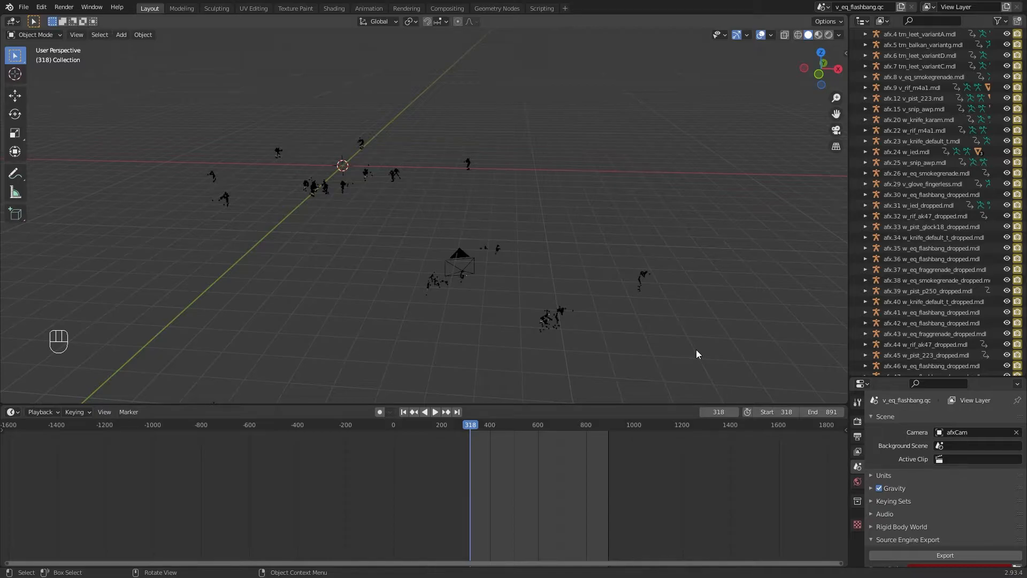
pyautogui.press('space')
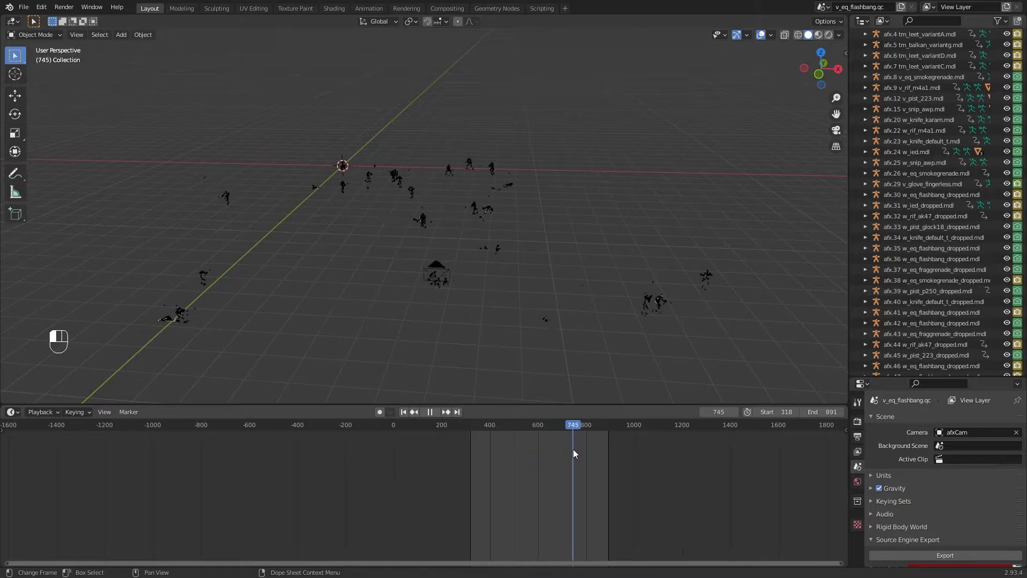
pyautogui.press('space')
pyautogui.press('space')
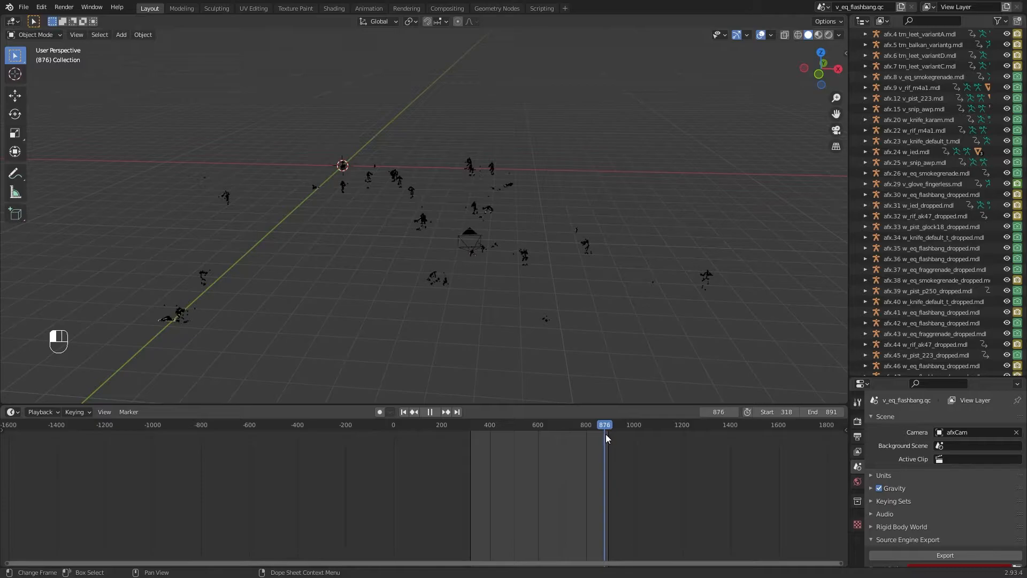
pyautogui.moveTo(604, 434); pyautogui.dragTo(555, 437)
# Step: Box-select the three model groups on the far side of the camera from the Y axis, check them in the object list, and delete them
pyautogui.moveTo(766, 249); pyautogui.dragTo(514, 352)
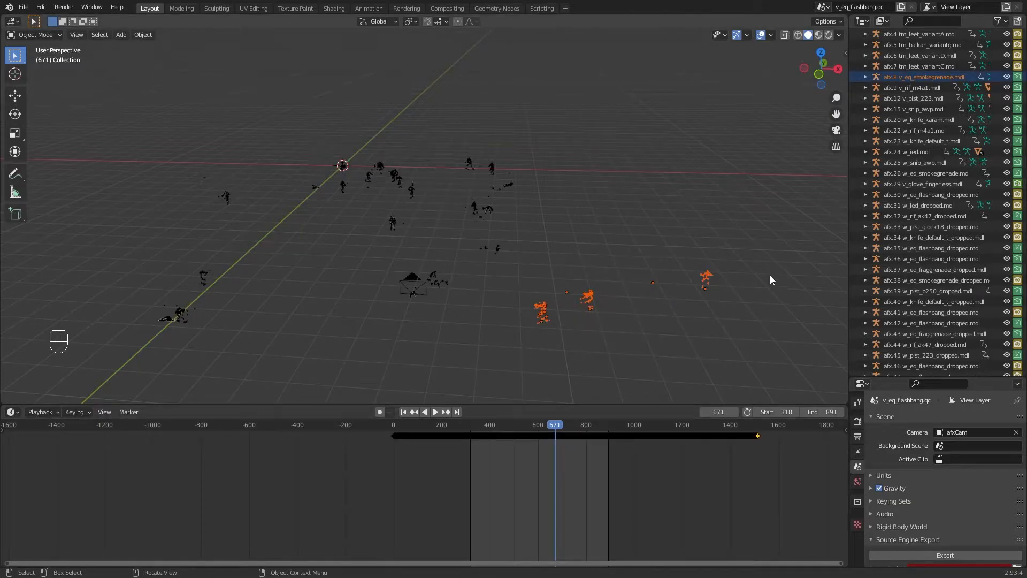
pyautogui.scroll(-10, 927, 268)
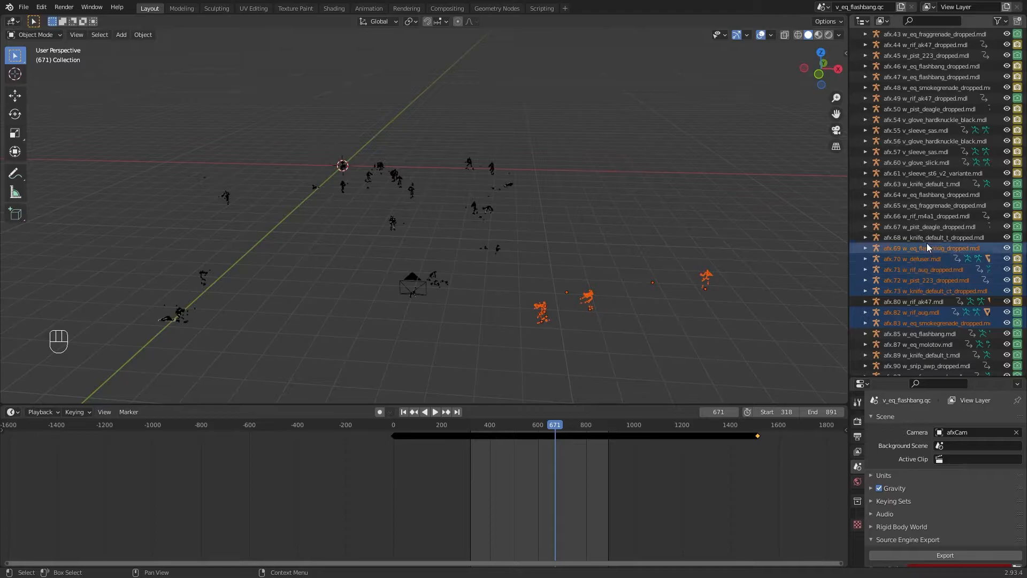
pyautogui.scroll(-5, 931, 267)
pyautogui.scroll(13, 944, 265)
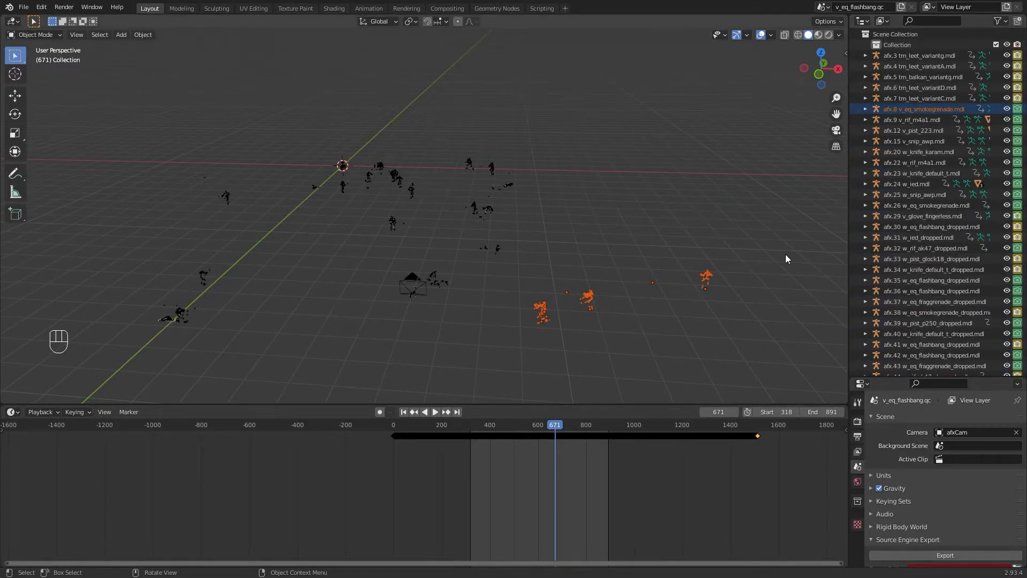
pyautogui.press('Delete')
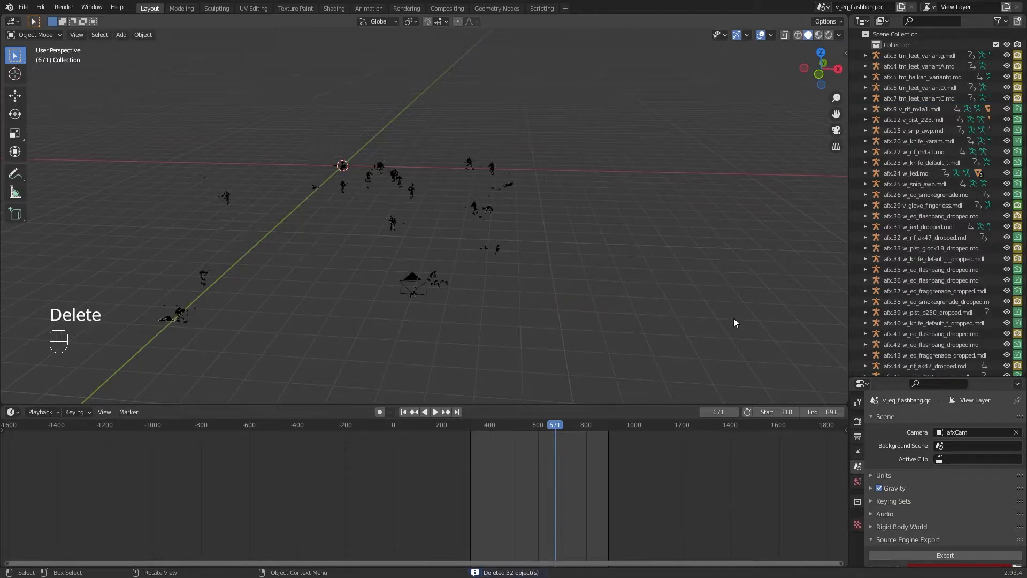
# Step: Set the current frame to 318
pyautogui.click(720, 411)
pyautogui.write('318')
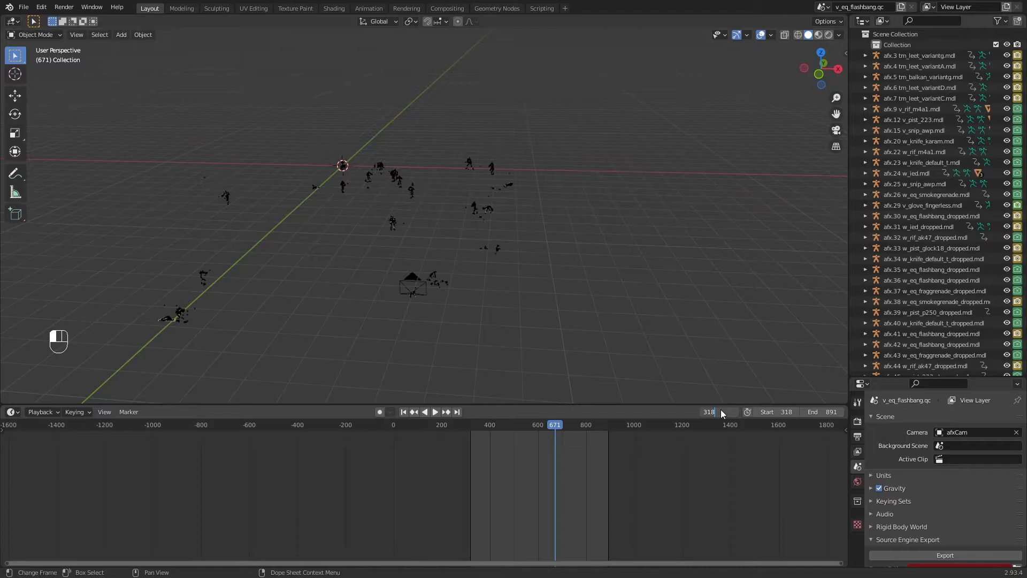
pyautogui.press('Return')
# Step: Box-select the isolated smoke grenade and sleeve group, follow it through the animation, return to frame 318, and delete it
pyautogui.moveTo(632, 280); pyautogui.dragTo(514, 351)
pyautogui.scroll(-10, 904, 292)
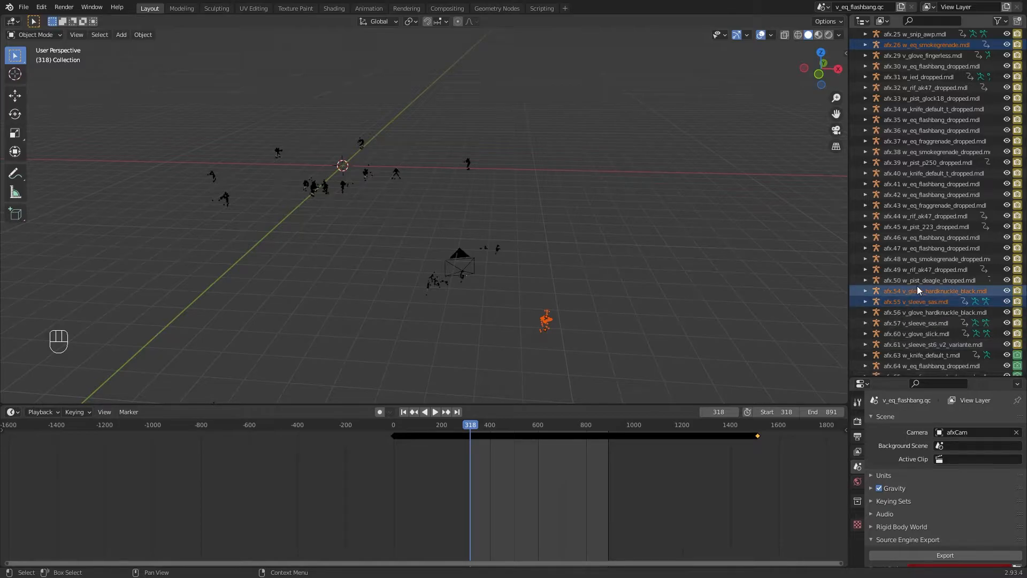
pyautogui.scroll(-15, 929, 107)
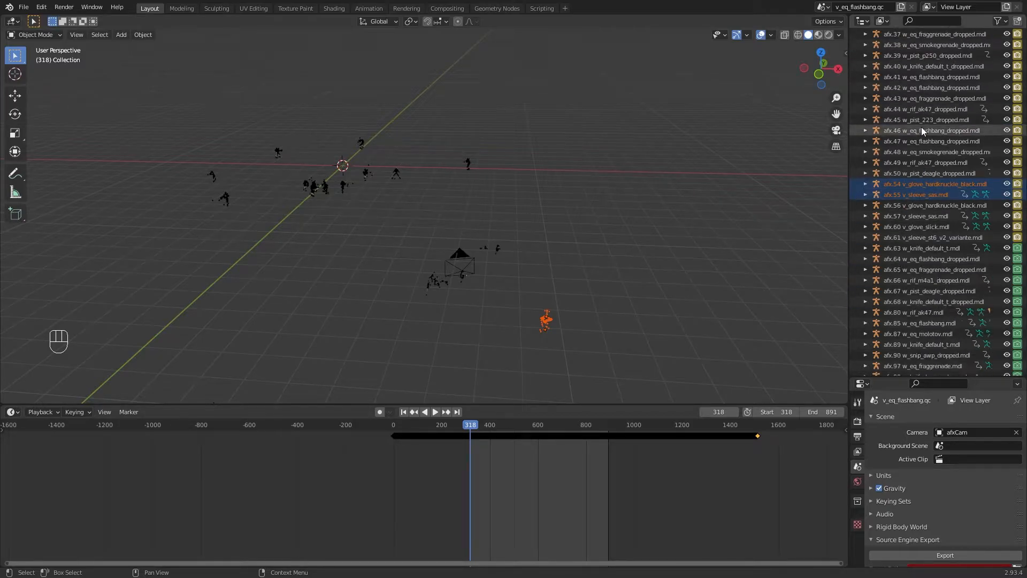
pyautogui.scroll(10, 920, 217)
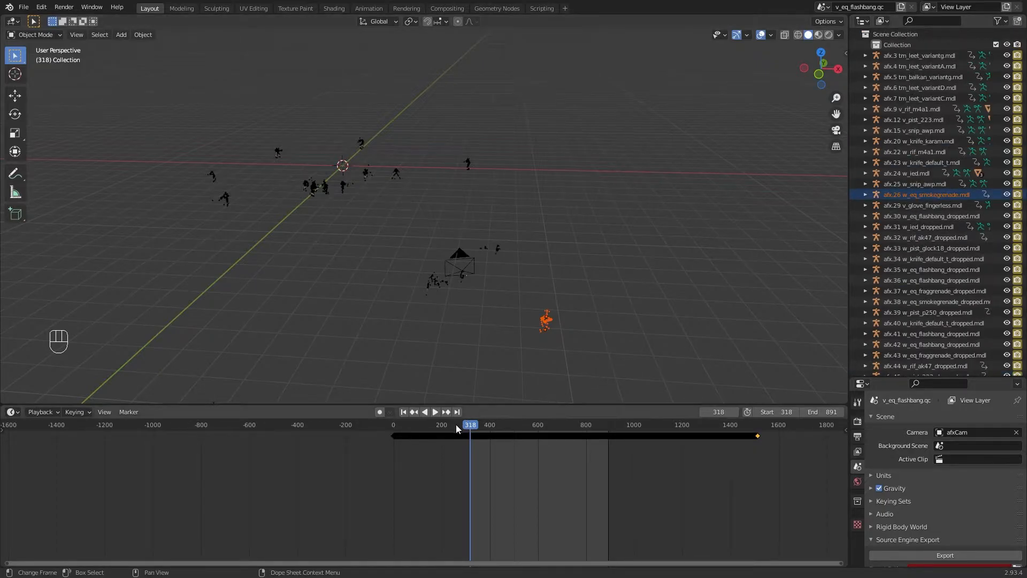
pyautogui.press('space')
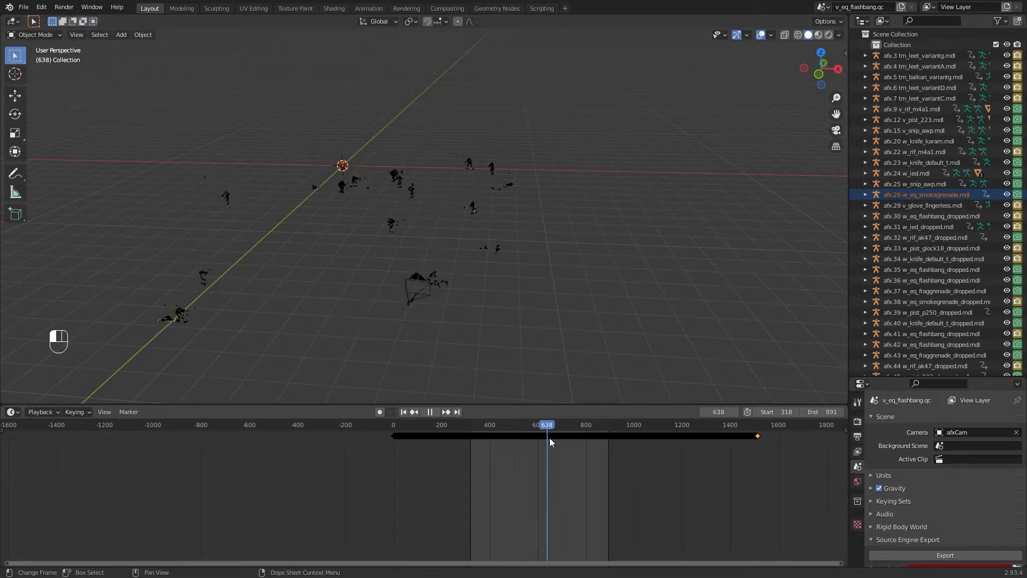
pyautogui.moveTo(590, 439); pyautogui.dragTo(501, 432)
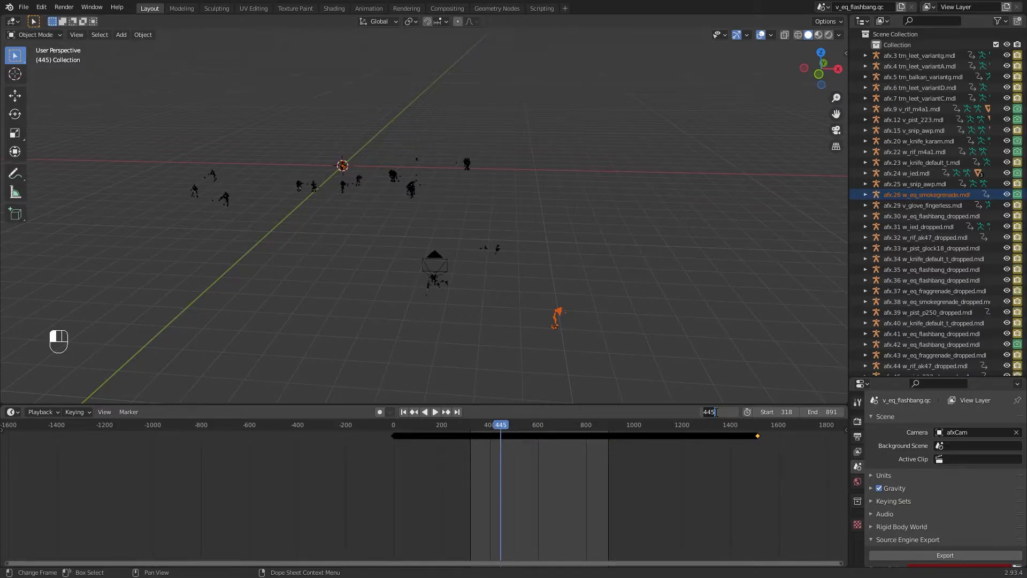
pyautogui.press('Return')
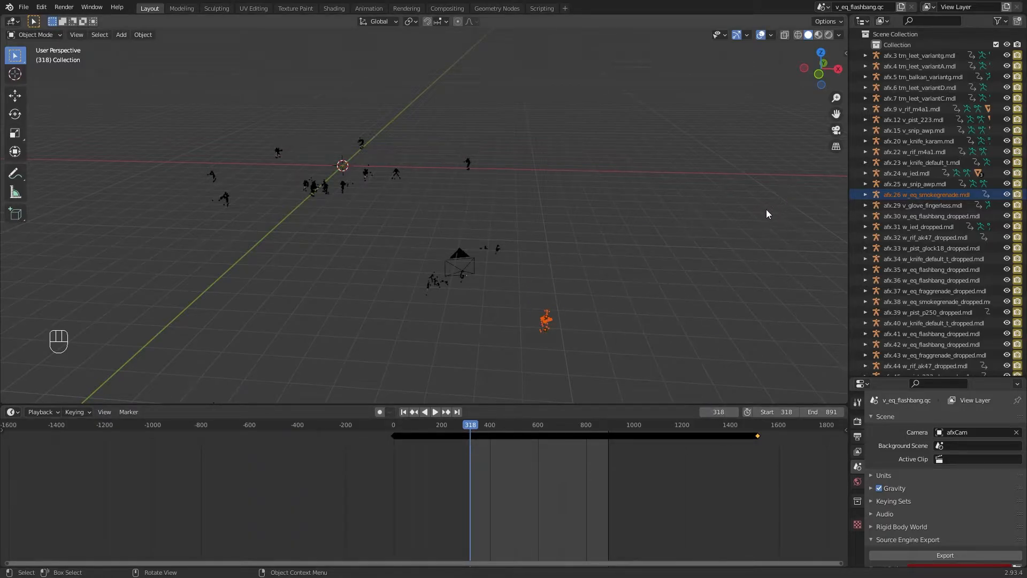
pyautogui.scroll(-12, 904, 276)
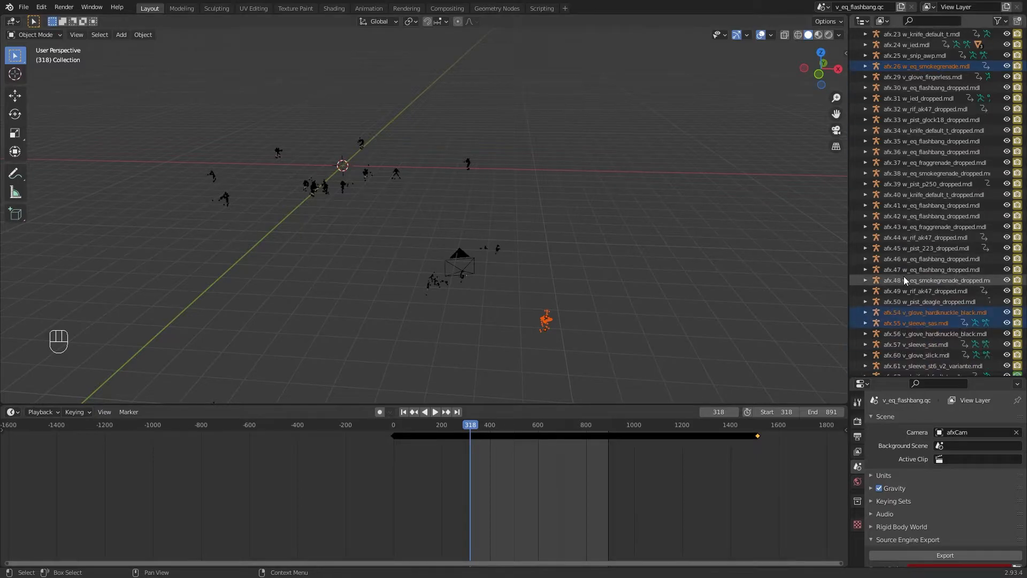
pyautogui.scroll(-6, 606, 294)
pyautogui.scroll(5, 606, 293)
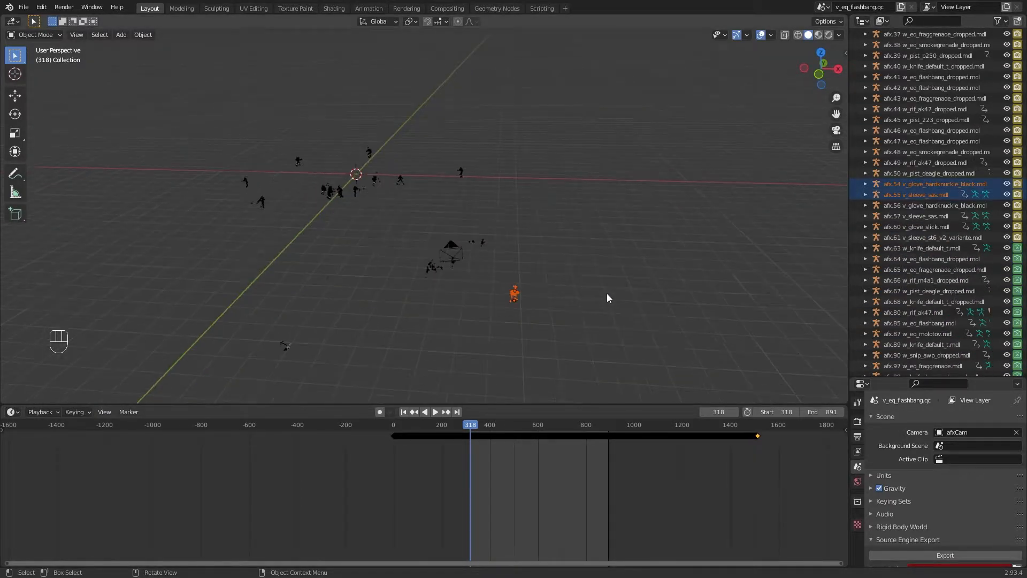
pyautogui.press('Delete')
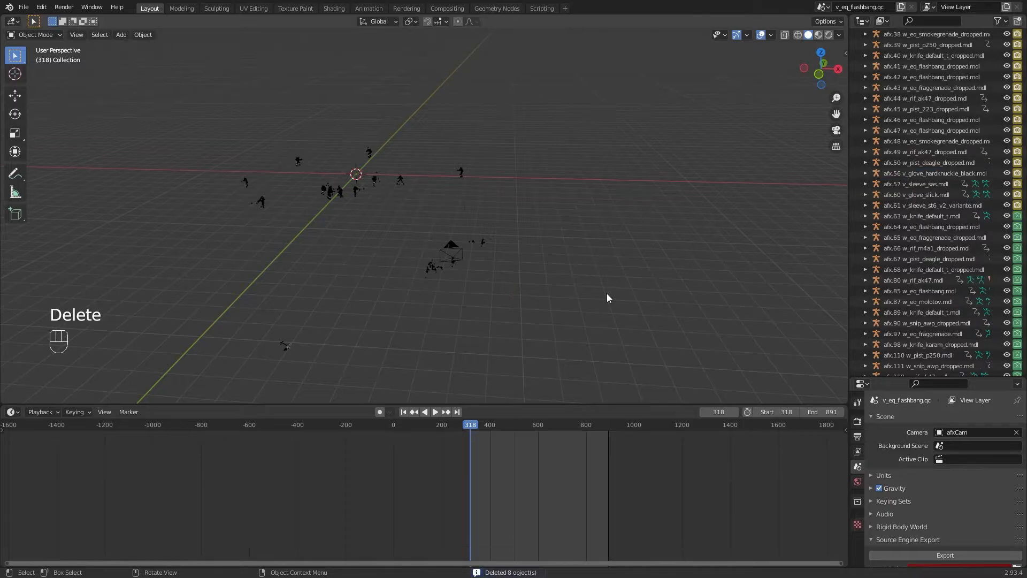
# Step: Box-select the isolated glove and sleeve models, scrub the animation to check them, return to frame 318, and delete them
pyautogui.keyDown('shift'); pyautogui.moveTo(408, 307); pyautogui.dragTo(496, 251, button='middle'); pyautogui.keyUp('shift')
pyautogui.scroll(3, 503, 258)
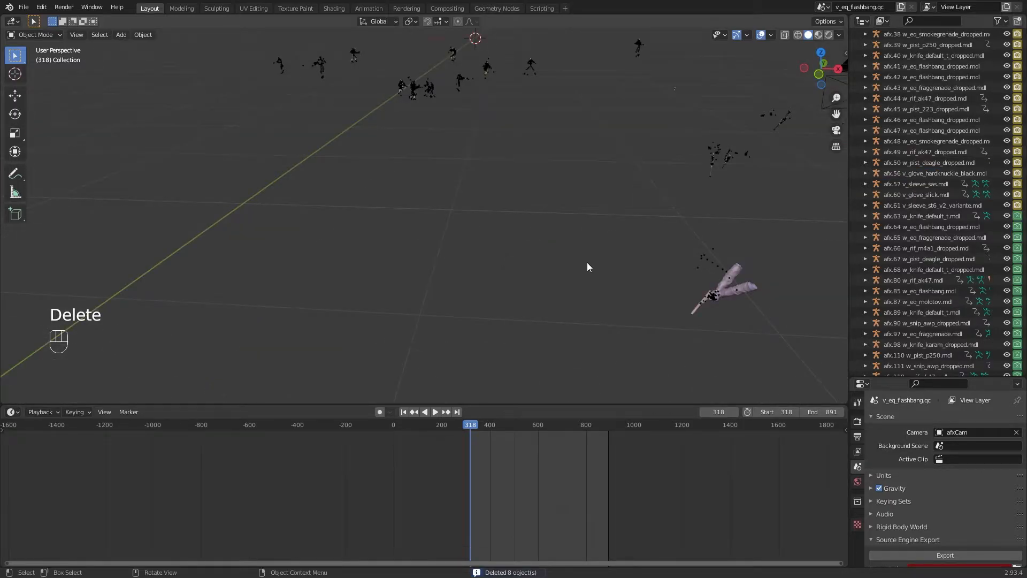
pyautogui.moveTo(519, 220); pyautogui.dragTo(811, 349)
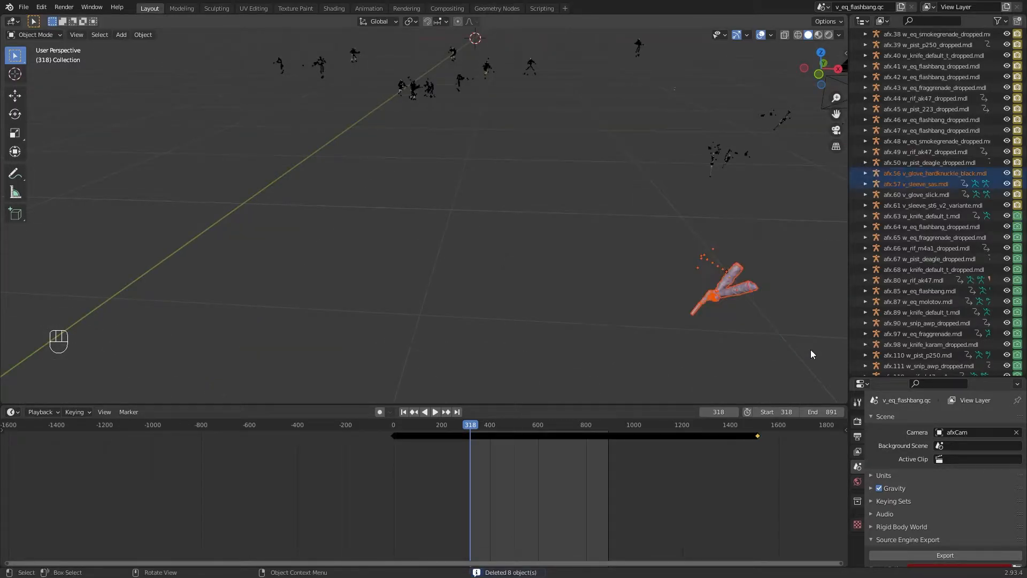
pyautogui.scroll(-8, 789, 327)
pyautogui.press('space')
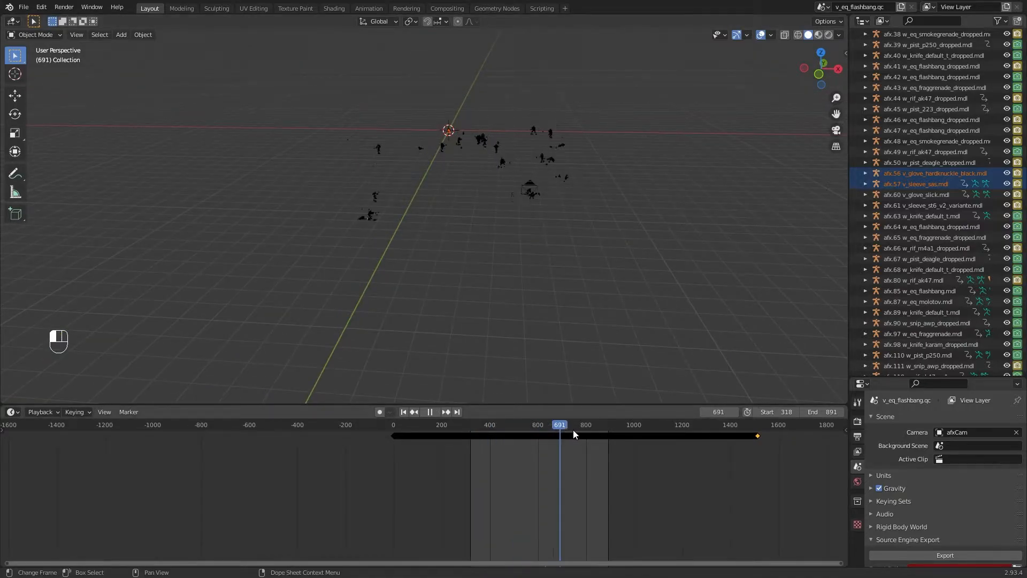
pyautogui.moveTo(614, 436); pyautogui.dragTo(489, 442)
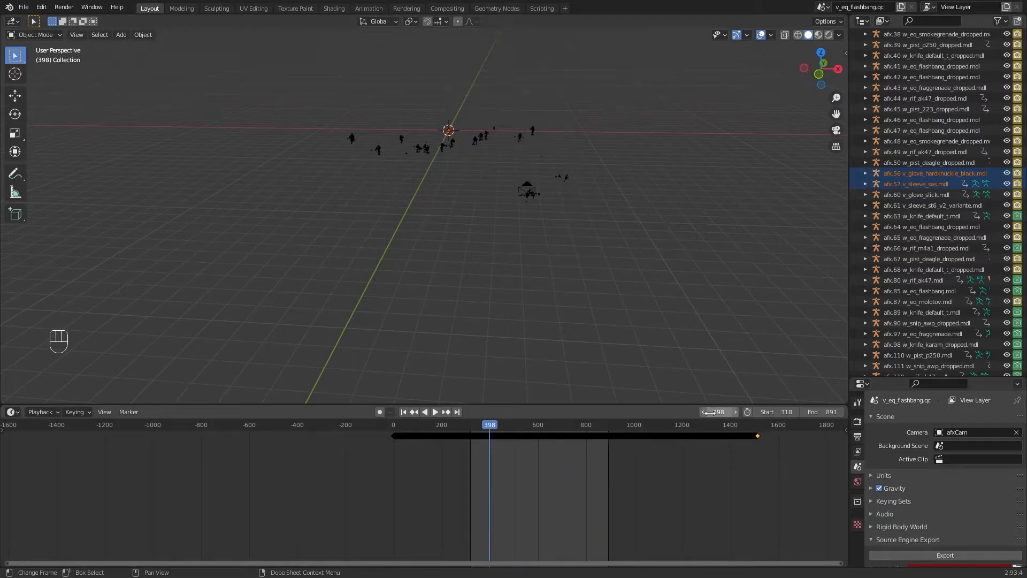
pyautogui.press('Return')
pyautogui.press('Delete')
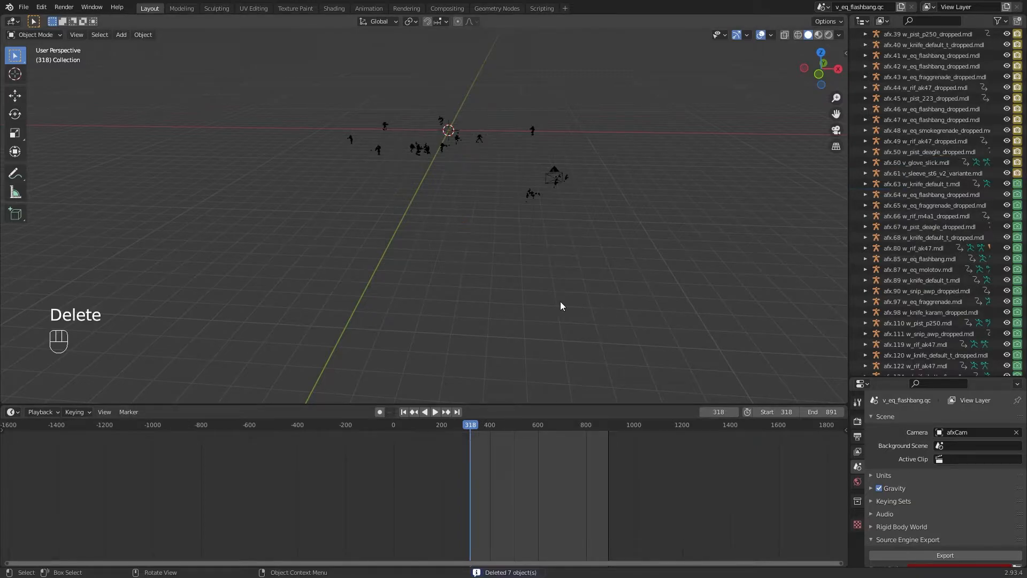
# Step: Examine the remaining player models around the origin and look through the whole object list down to afxCam
pyautogui.moveTo(595, 269); pyautogui.dragTo(611, 303, button='middle')
pyautogui.scroll(4, 611, 303)
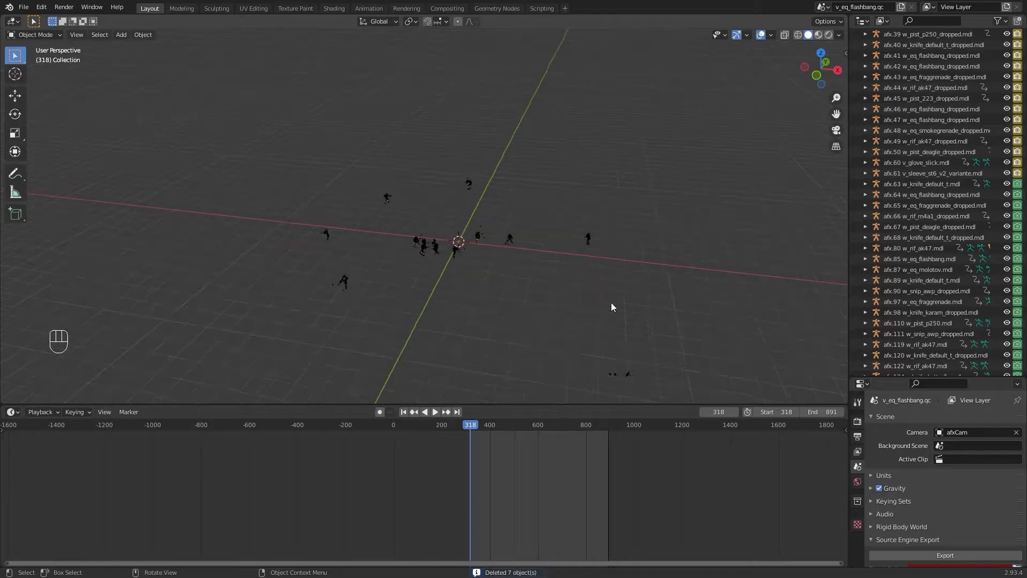
pyautogui.scroll(2, 611, 302)
pyautogui.scroll(3, 611, 303)
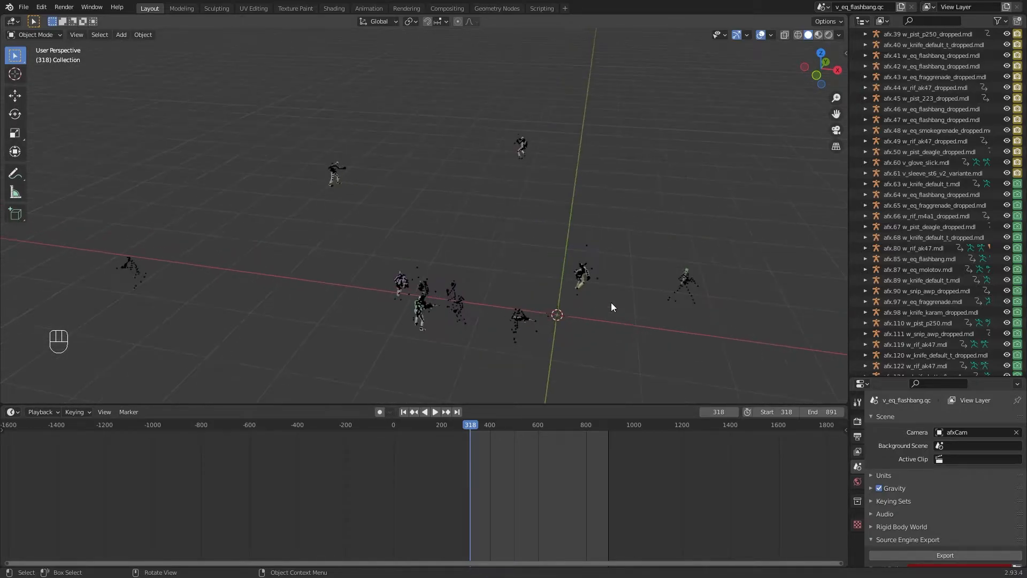
pyautogui.scroll(-6, 611, 303)
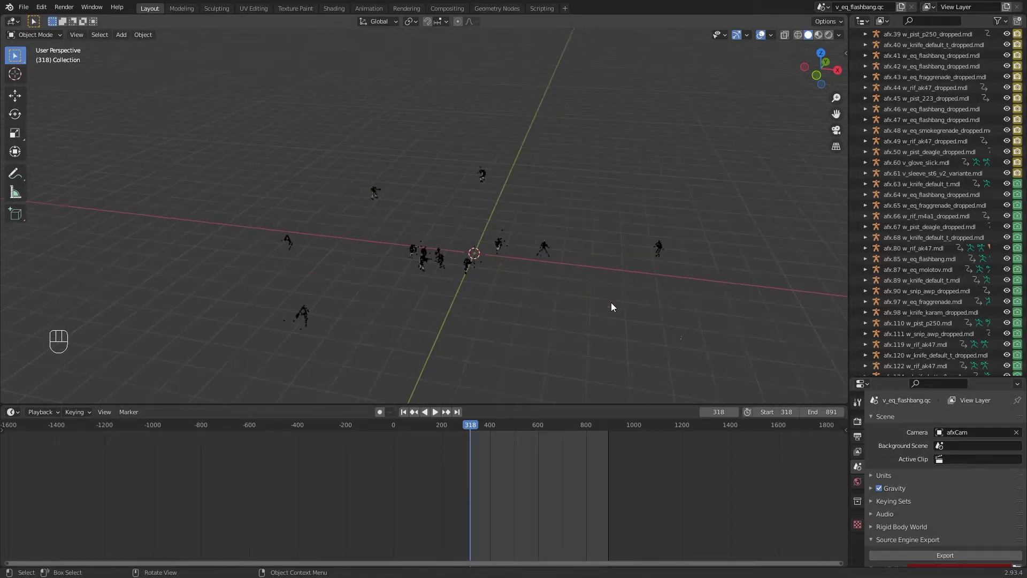
pyautogui.scroll(8, 898, 238)
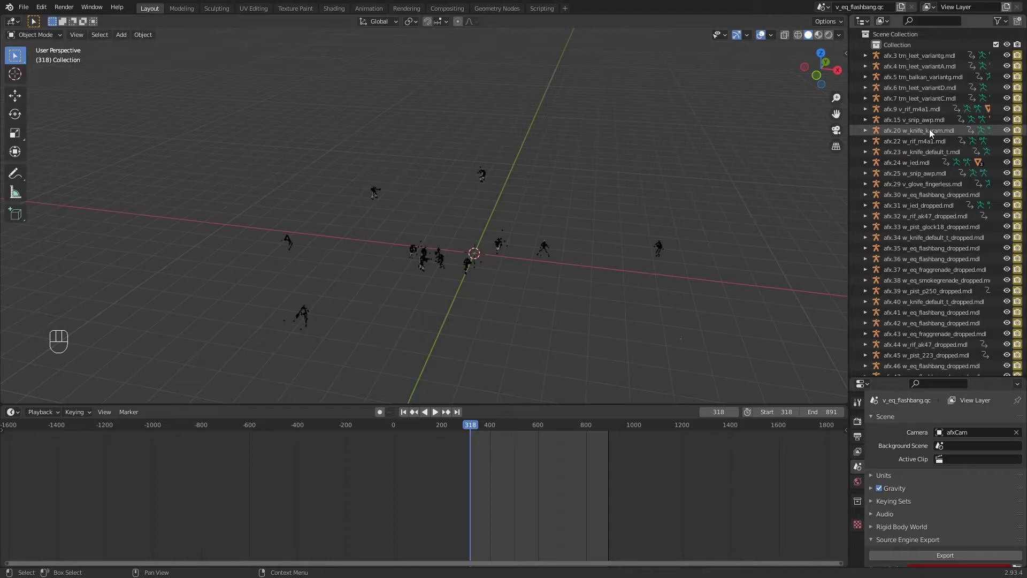
pyautogui.scroll(-5, 939, 300)
pyautogui.scroll(-6, 939, 300)
pyautogui.scroll(-5, 939, 300)
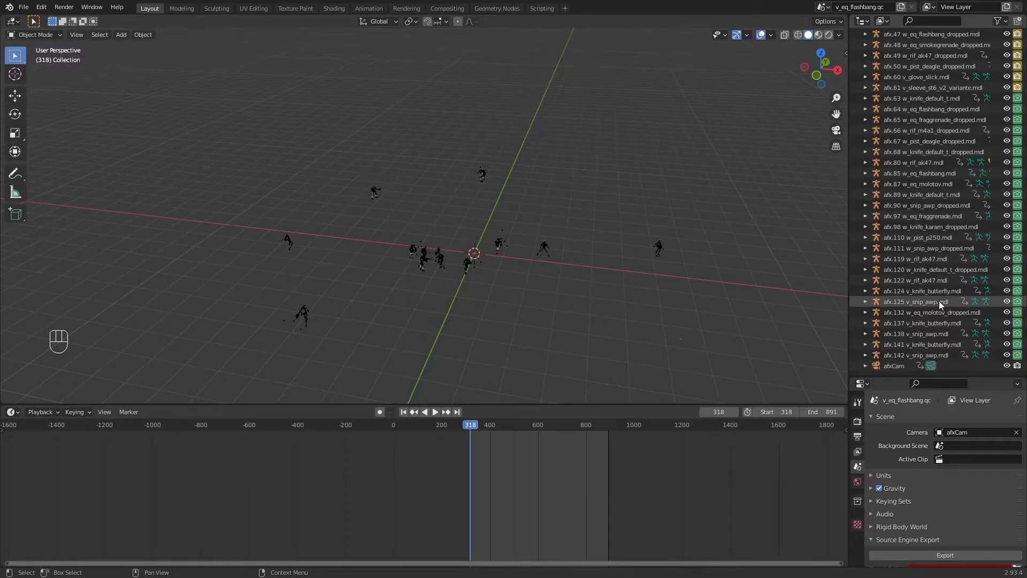
# Step: Look through the scene camera while scrubbing the animation to frame 929, and return to the free perspective view
pyautogui.click(836, 132)
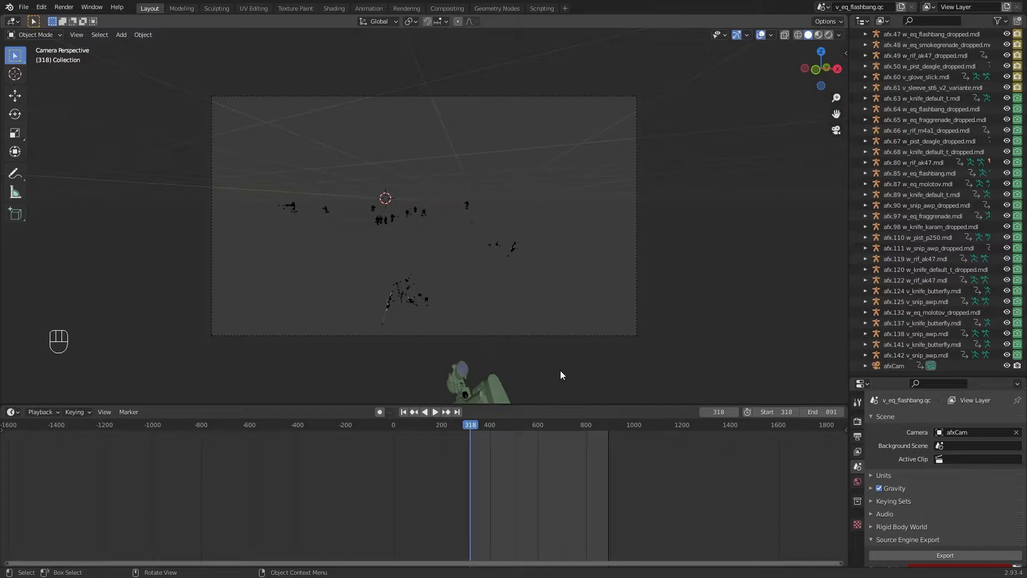
pyautogui.moveTo(477, 422); pyautogui.dragTo(617, 426)
pyautogui.click(839, 129)
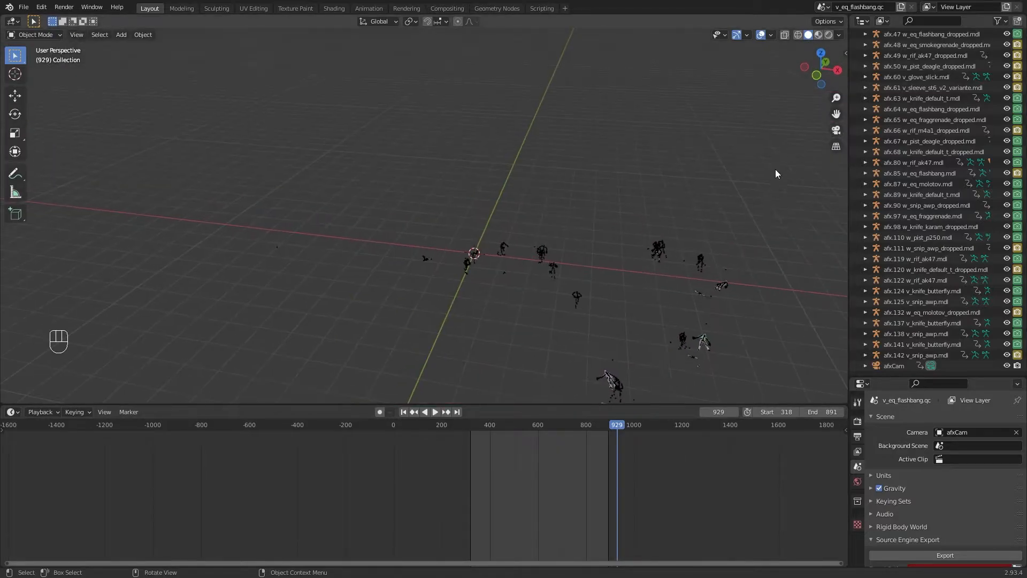
# Step: At frame 929, box-select the isolated player model together with all the weapon and grenade models attached to it
pyautogui.moveTo(695, 259); pyautogui.dragTo(486, 305, button='middle')
pyautogui.scroll(6, 570, 284)
pyautogui.keyDown('shift'); pyautogui.moveTo(711, 333); pyautogui.dragTo(483, 312, button='middle'); pyautogui.keyUp('shift')
pyautogui.moveTo(603, 316); pyautogui.dragTo(537, 266, button='middle')
pyautogui.moveTo(578, 297); pyautogui.dragTo(539, 285, button='middle')
pyautogui.scroll(4, 577, 268)
pyautogui.moveTo(635, 179); pyautogui.dragTo(473, 342)
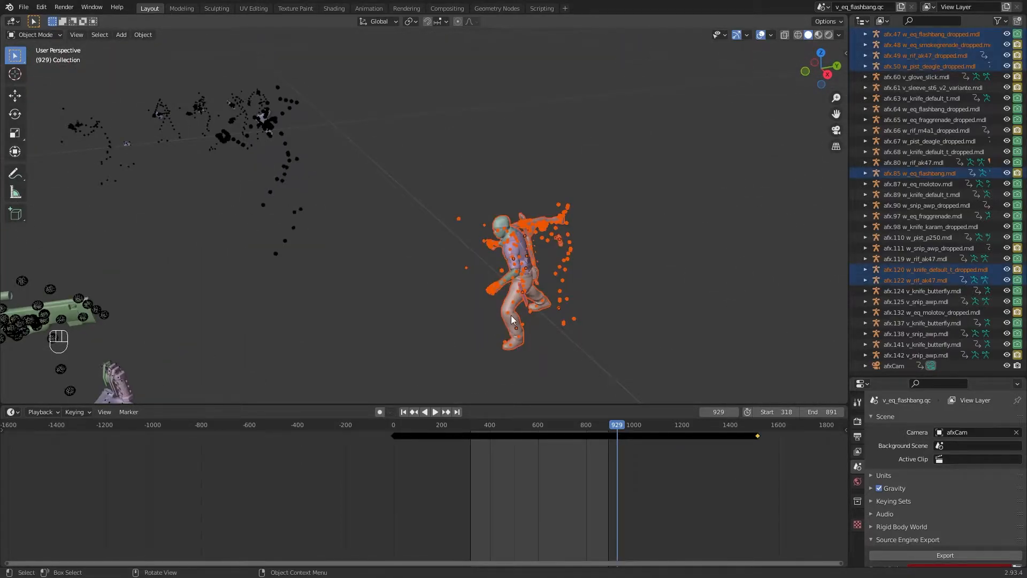
# Step: Scrub back through the animation, set the current frame to 318, and inspect the selected player and weapon models up close
pyautogui.scroll(-5, 511, 315)
pyautogui.moveTo(511, 315); pyautogui.dragTo(563, 300, button='middle')
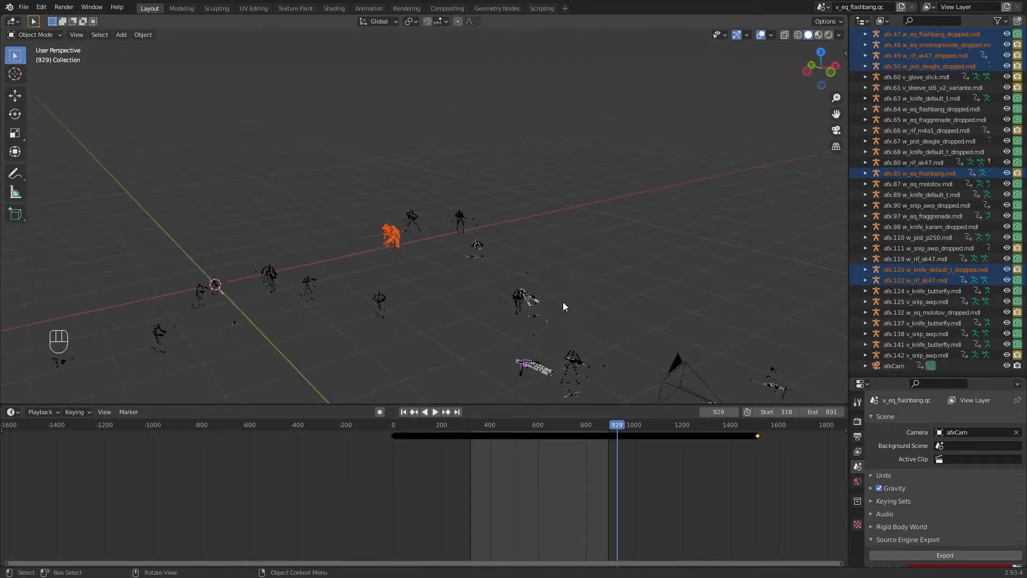
pyautogui.moveTo(612, 426); pyautogui.dragTo(486, 436)
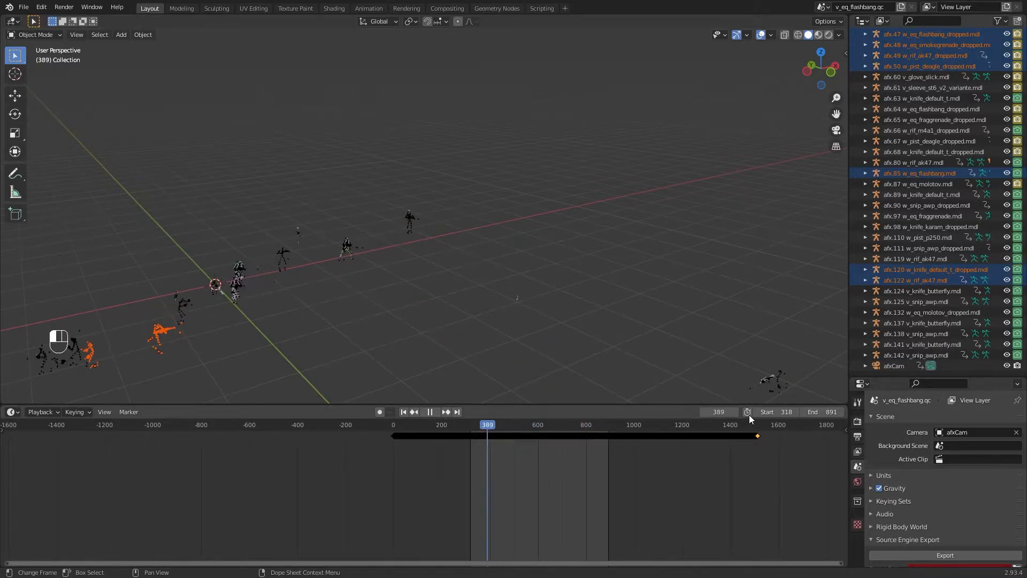
pyautogui.click(721, 417)
pyautogui.write('318')
pyautogui.press('Return')
pyautogui.moveTo(302, 332); pyautogui.dragTo(474, 266, button='middle')
pyautogui.scroll(2, 475, 266)
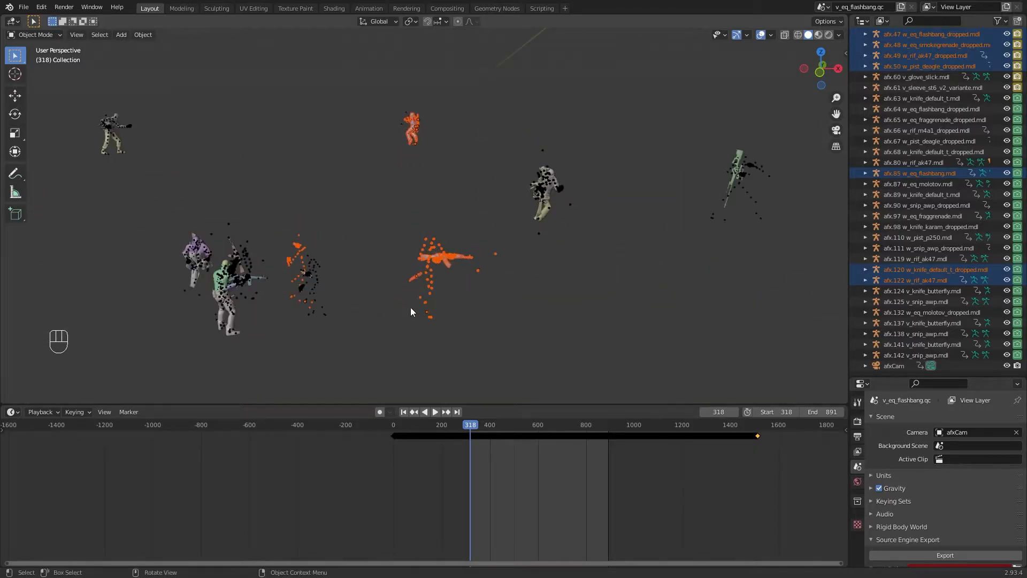
pyautogui.scroll(4, 410, 307)
pyautogui.keyDown('shift'); pyautogui.moveTo(330, 332); pyautogui.dragTo(561, 214, button='middle'); pyautogui.keyUp('shift')
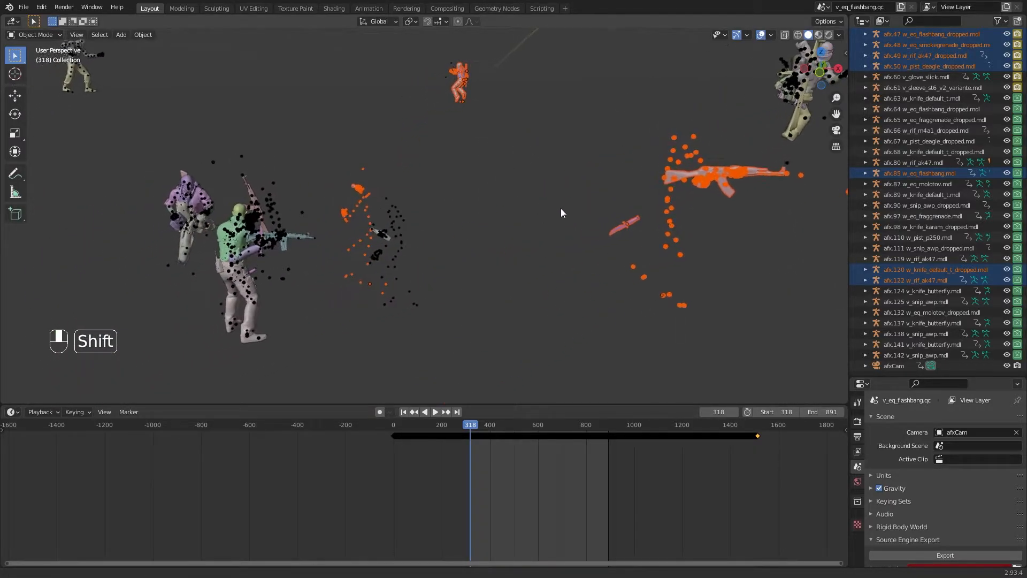
pyautogui.scroll(-2, 544, 246)
pyautogui.scroll(-3, 525, 354)
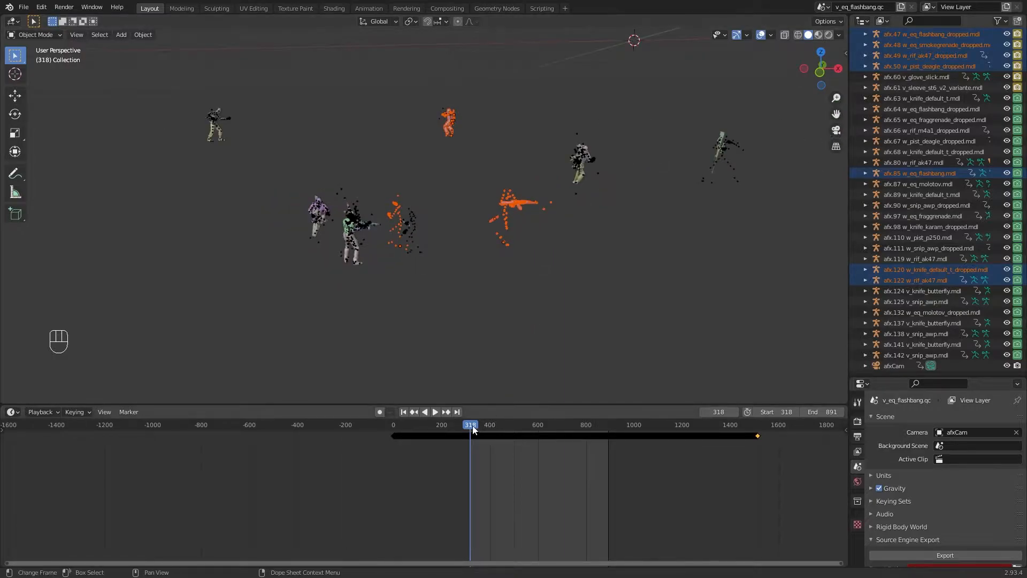
# Step: Play and scrub the animation between frames 351 and 847 to follow where the selected player and weapons go
pyautogui.press('space')
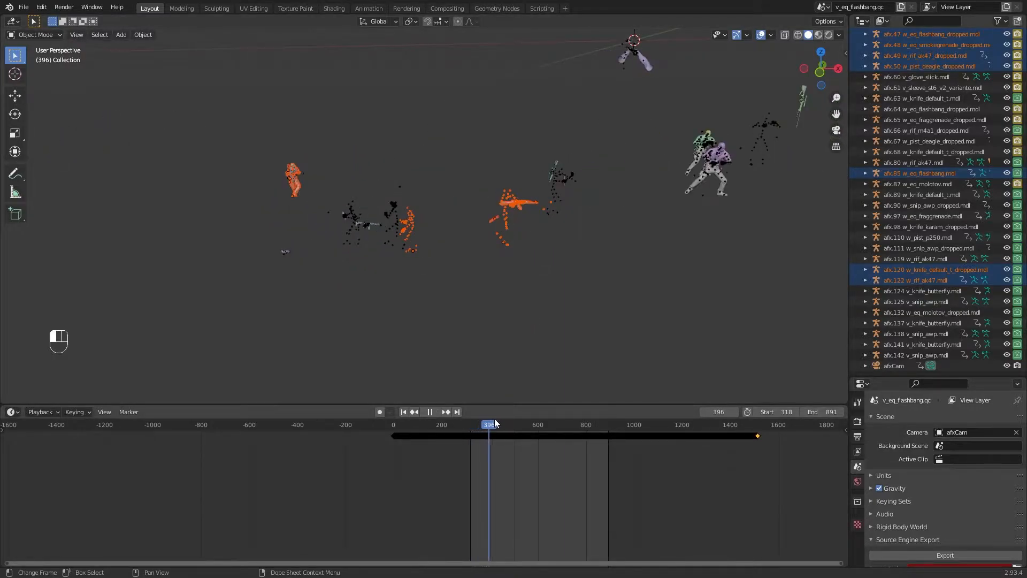
pyautogui.moveTo(517, 415); pyautogui.dragTo(479, 422)
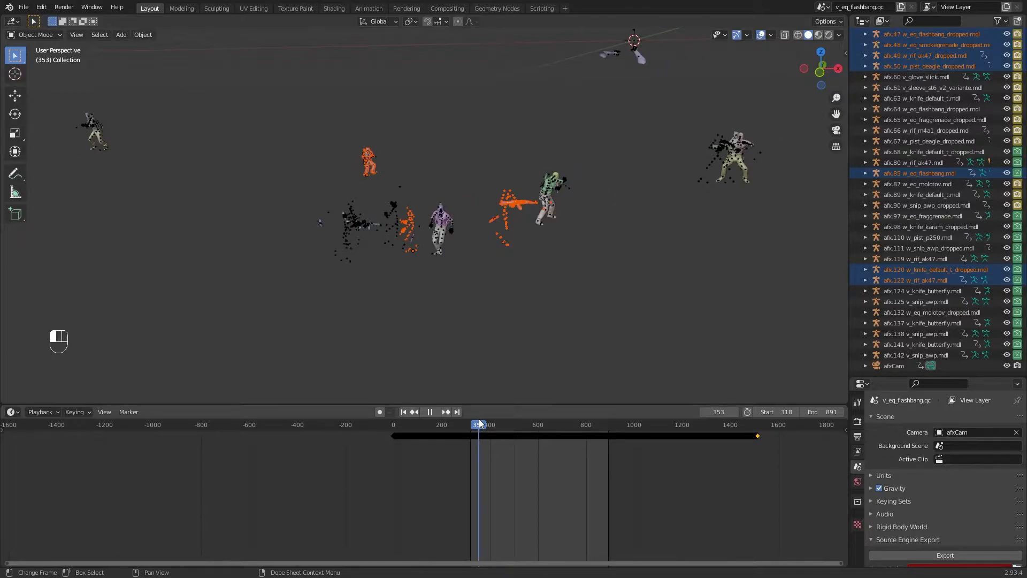
pyautogui.moveTo(479, 420); pyautogui.dragTo(480, 426)
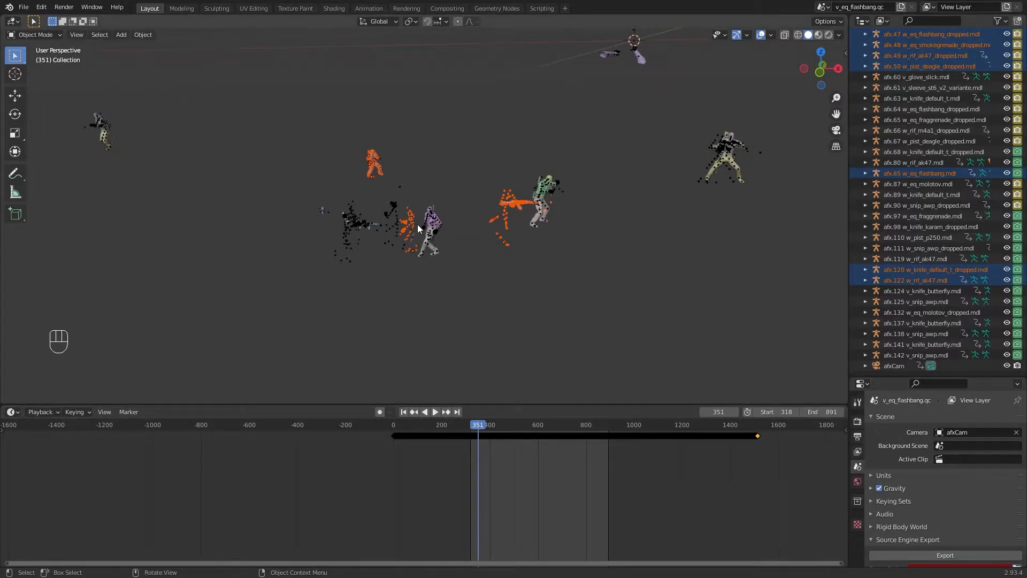
pyautogui.moveTo(480, 423); pyautogui.dragTo(557, 428)
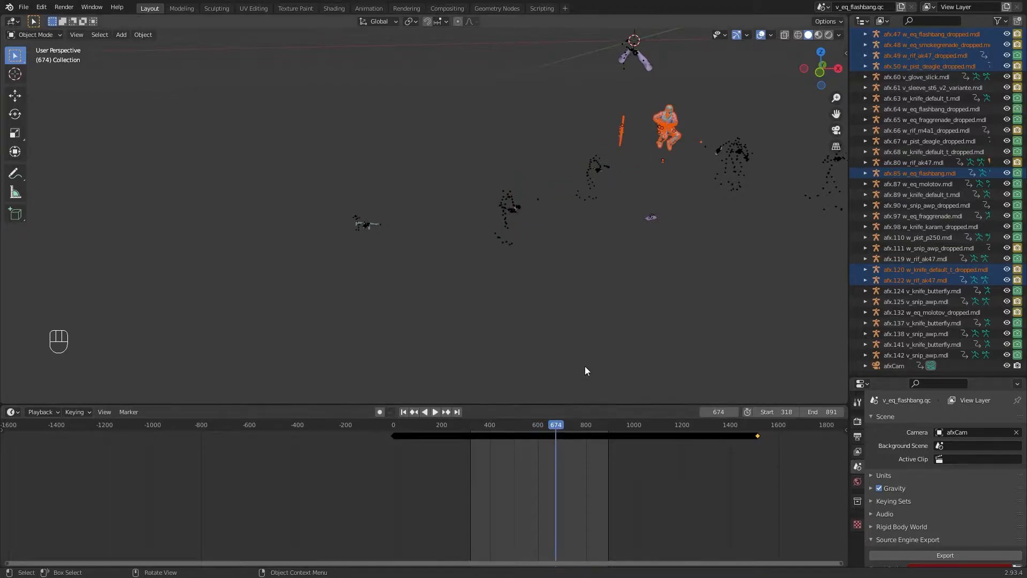
pyautogui.keyDown('shift'); pyautogui.moveTo(657, 311); pyautogui.dragTo(481, 351, button='middle'); pyautogui.keyUp('shift')
pyautogui.moveTo(553, 426); pyautogui.dragTo(512, 426)
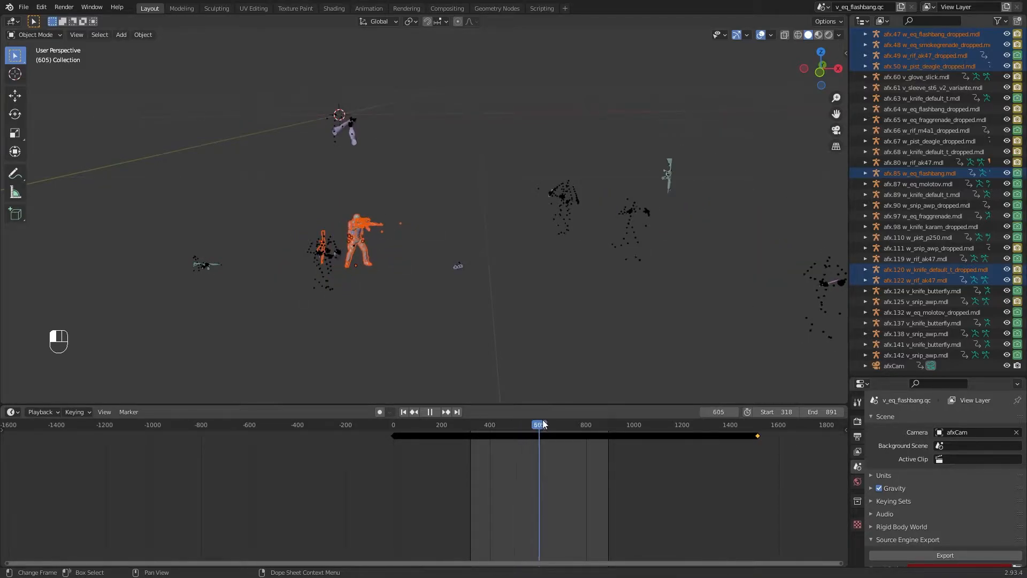
pyautogui.moveTo(557, 410); pyautogui.dragTo(589, 424)
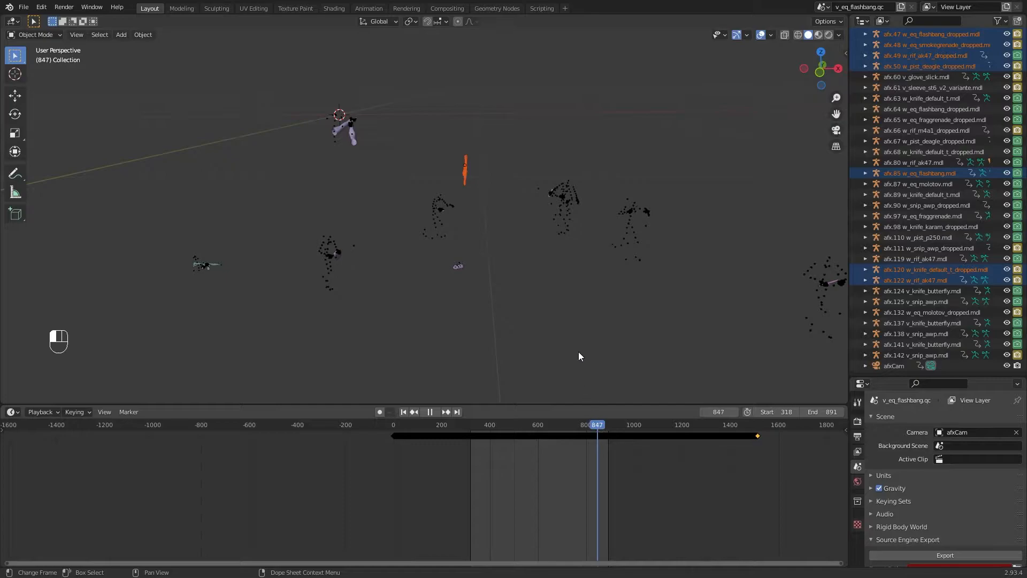
pyautogui.press('space')
pyautogui.scroll(-2, 579, 352)
pyautogui.scroll(3, 579, 352)
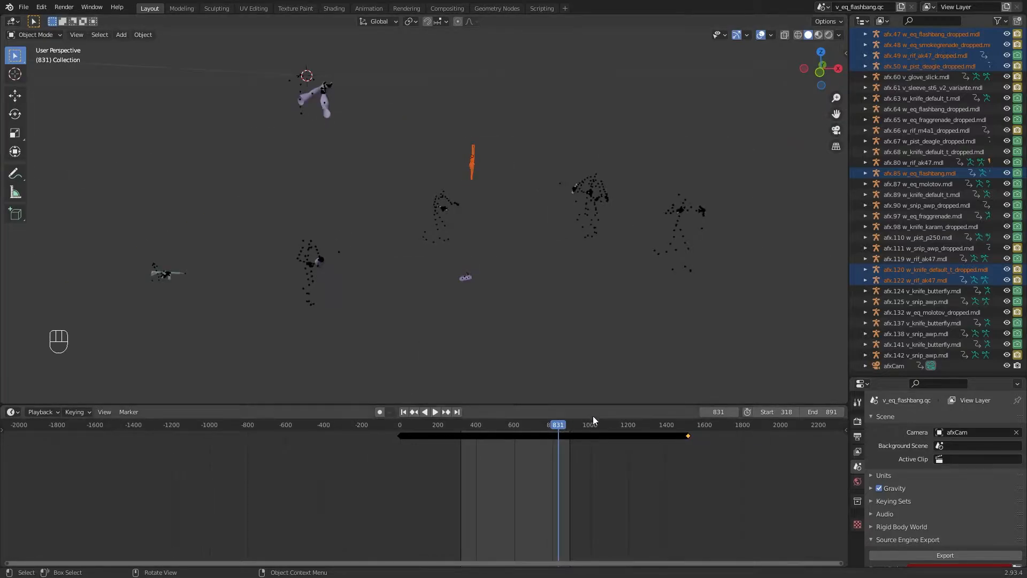
pyautogui.scroll(-3, 583, 346)
pyautogui.scroll(-2, 650, 338)
pyautogui.scroll(1, 653, 338)
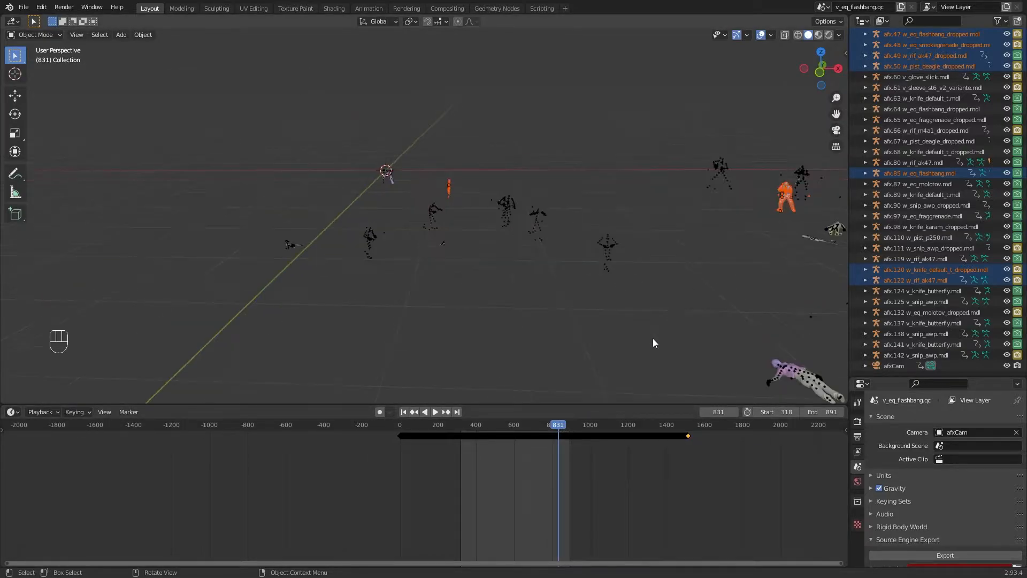
# Step: At frame 728, add the two nearby weapon bone groups to the selection, check them at frame 511, and delete all selected models
pyautogui.moveTo(564, 428); pyautogui.dragTo(538, 422)
pyautogui.scroll(2, 462, 267)
pyautogui.keyDown('shift'); pyautogui.moveTo(429, 183); pyautogui.dragTo(453, 232); pyautogui.keyUp('shift')
pyautogui.keyDown('shift'); pyautogui.moveTo(331, 214); pyautogui.dragTo(391, 285); pyautogui.keyUp('shift')
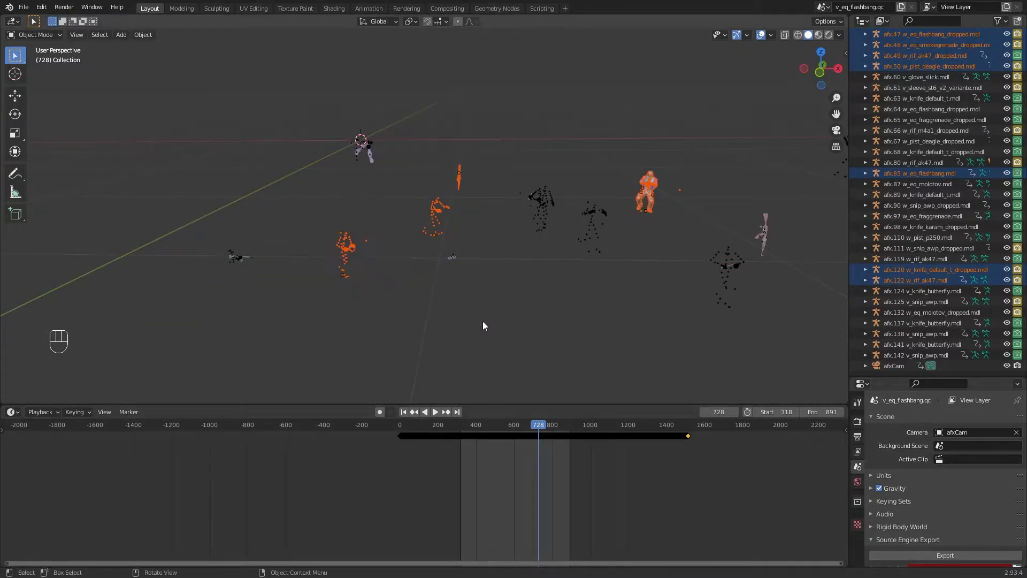
pyautogui.moveTo(541, 425); pyautogui.dragTo(496, 421)
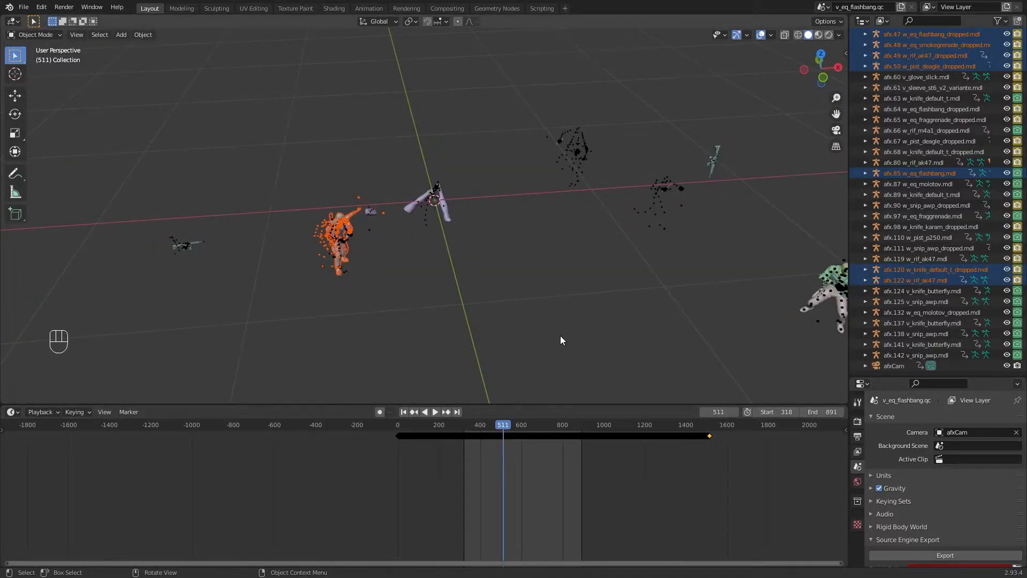
pyautogui.press('Delete')
# Step: Scrub to frame 444, box-select the partial body model lying at the world origin, and delete it
pyautogui.moveTo(506, 425)
pyautogui.mouseDown()
pyautogui.moveTo(488, 424)
pyautogui.moveTo(540, 416)
pyautogui.moveTo(587, 426)
pyautogui.moveTo(539, 442)
pyautogui.moveTo(464, 442)
pyautogui.moveTo(489, 428)
pyautogui.mouseUp()
pyautogui.scroll(10, 470, 352)
pyautogui.moveTo(469, 352); pyautogui.dragTo(535, 318, button='middle')
pyautogui.scroll(-8, 517, 329)
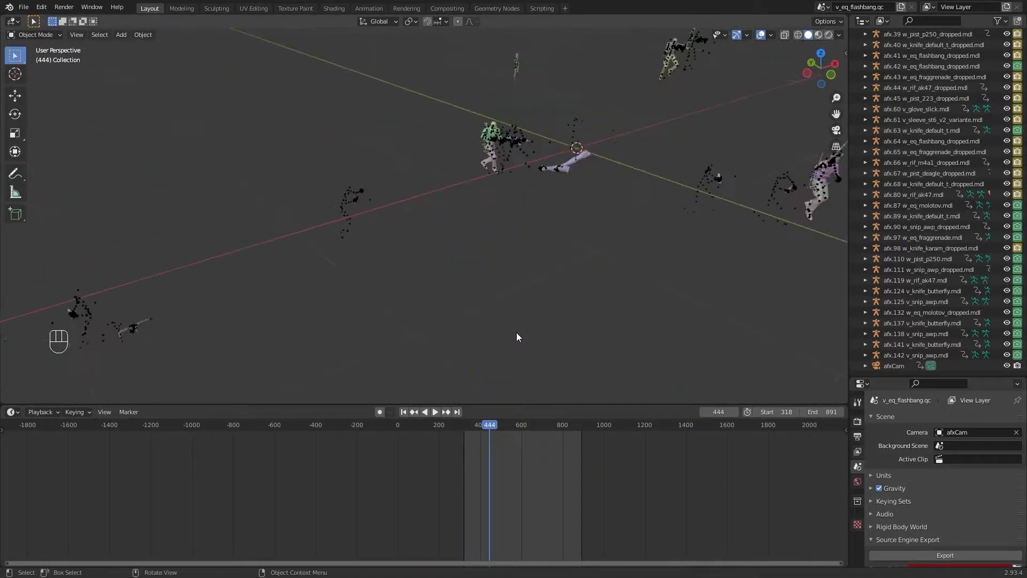
pyautogui.keyDown('shift'); pyautogui.moveTo(595, 213); pyautogui.dragTo(534, 318, button='middle'); pyautogui.keyUp('shift')
pyautogui.moveTo(534, 320); pyautogui.dragTo(490, 249)
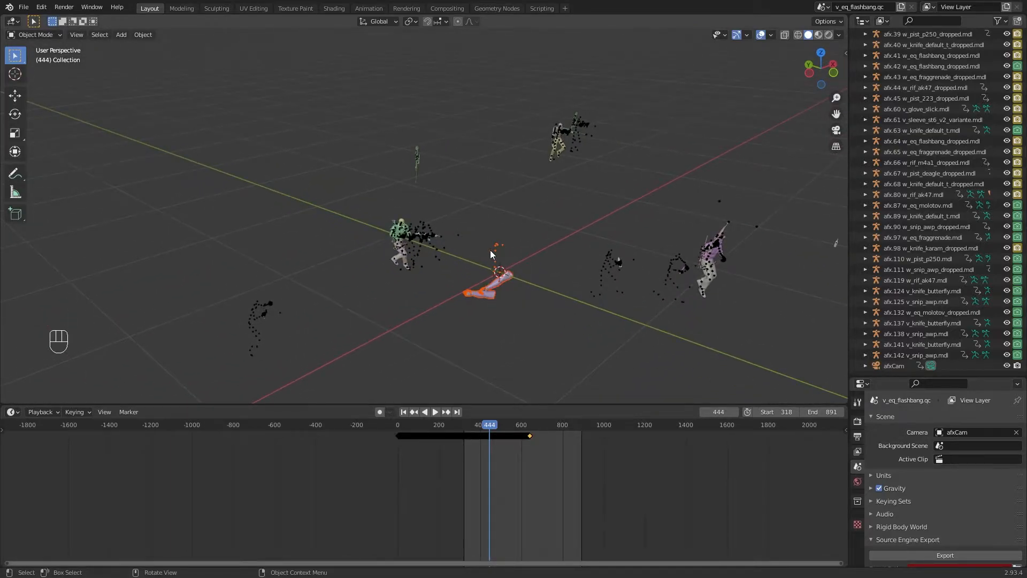
pyautogui.press('Delete')
# Step: Return to the range's first frame, 318, and save the file
pyautogui.moveTo(488, 257); pyautogui.dragTo(660, 304, button='middle')
pyautogui.hotkey('shift', 'Left')
pyautogui.hotkey('ctrl', 's')
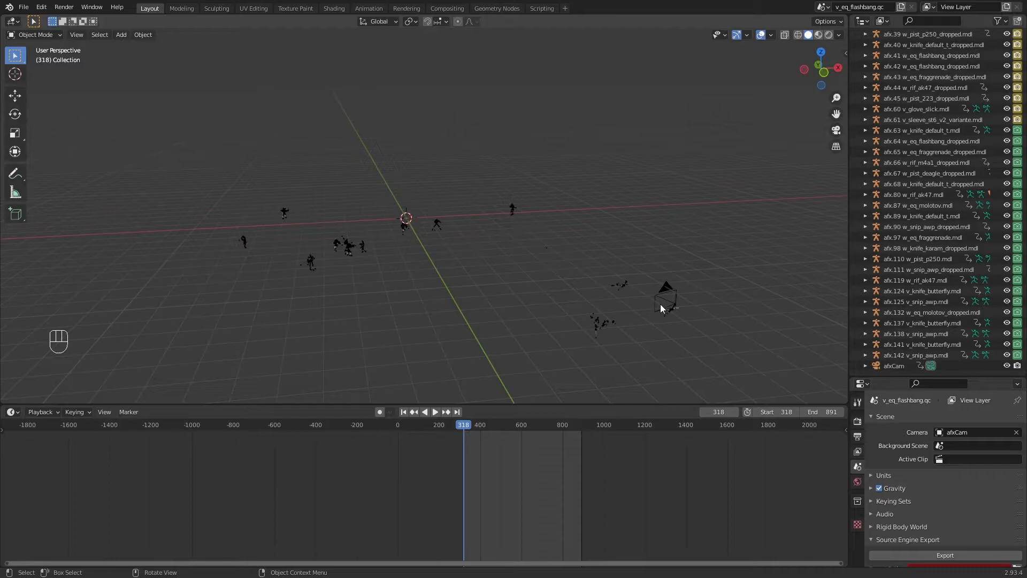
# Step: Rename the player armature afx.3 tm_leet_variantg.mdl to root
pyautogui.moveTo(662, 308); pyautogui.dragTo(481, 324, button='middle')
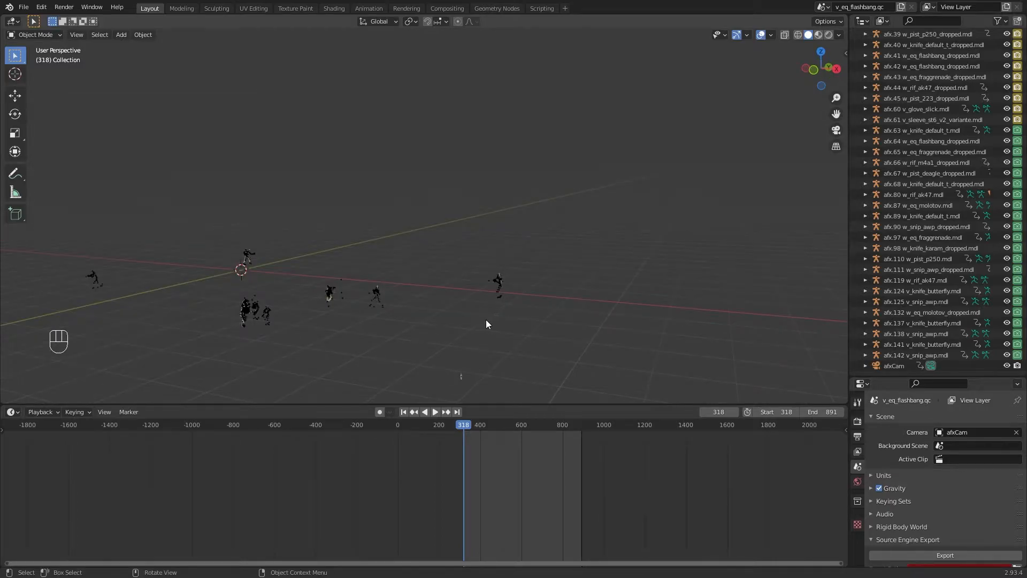
pyautogui.scroll(5, 557, 326)
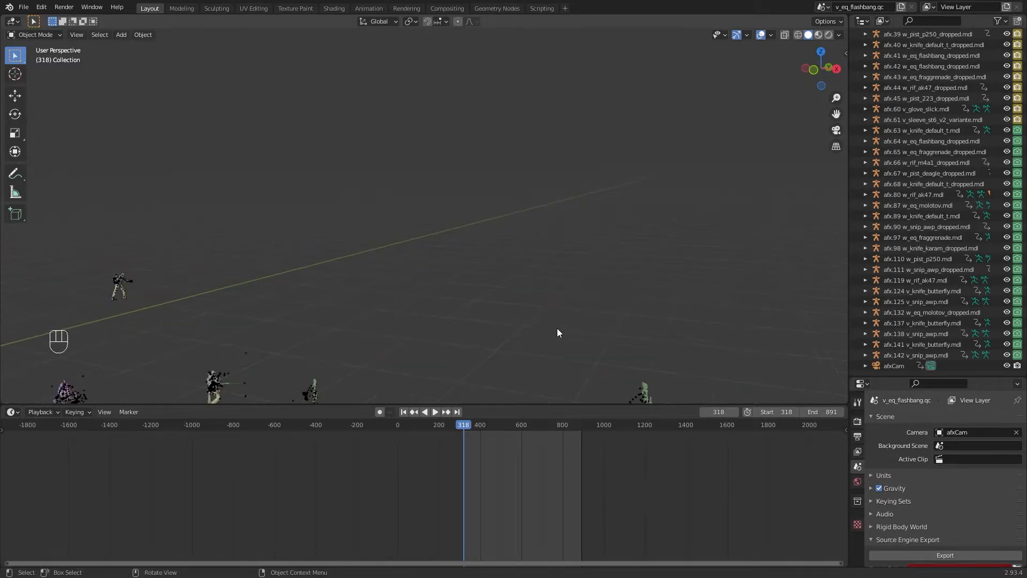
pyautogui.keyDown('shift'); pyautogui.moveTo(615, 314); pyautogui.dragTo(567, 276, button='middle'); pyautogui.keyUp('shift')
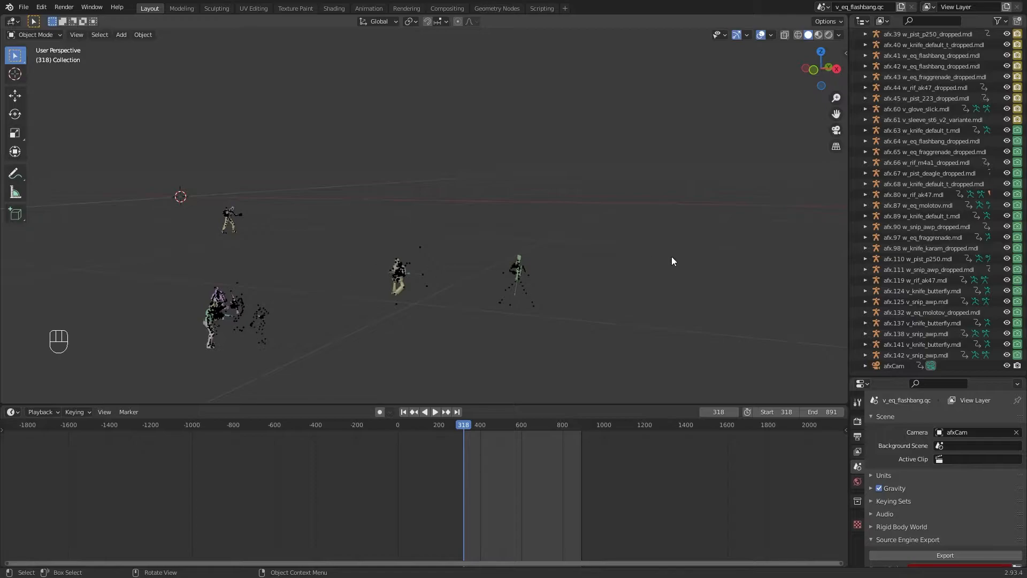
pyautogui.scroll(10, 971, 265)
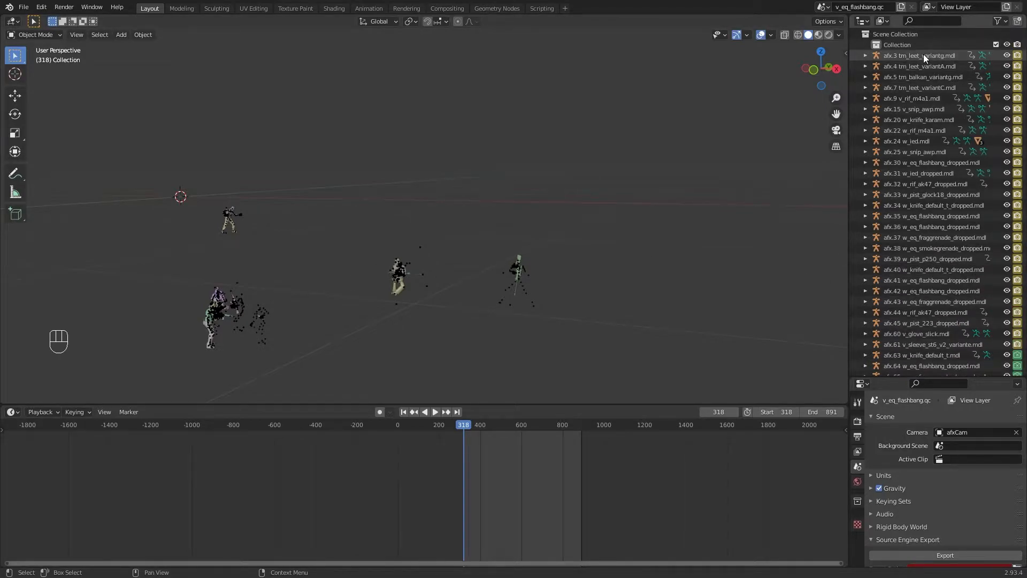
pyautogui.click(939, 57)
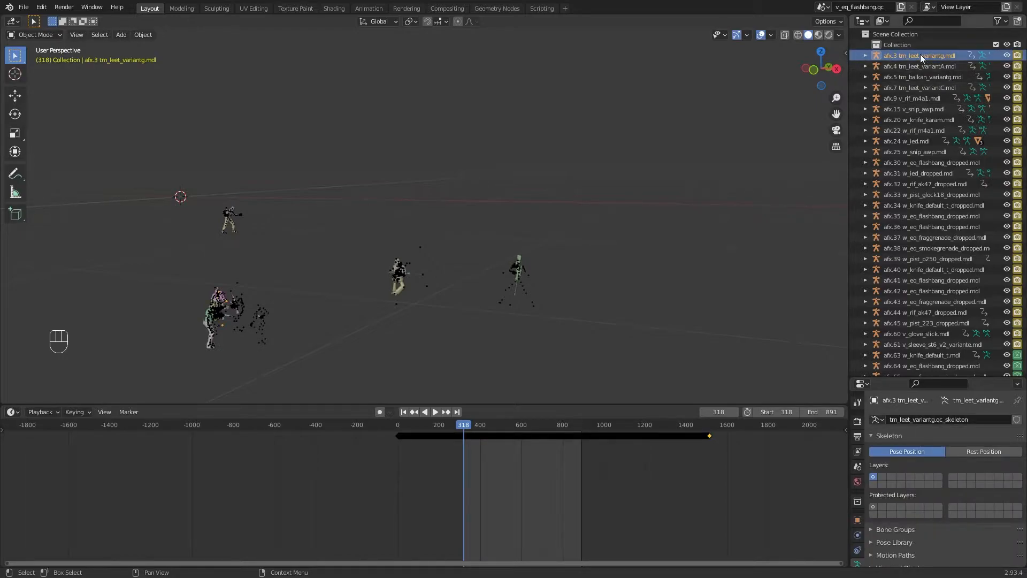
pyautogui.moveTo(883, 379); pyautogui.dragTo(884, 239)
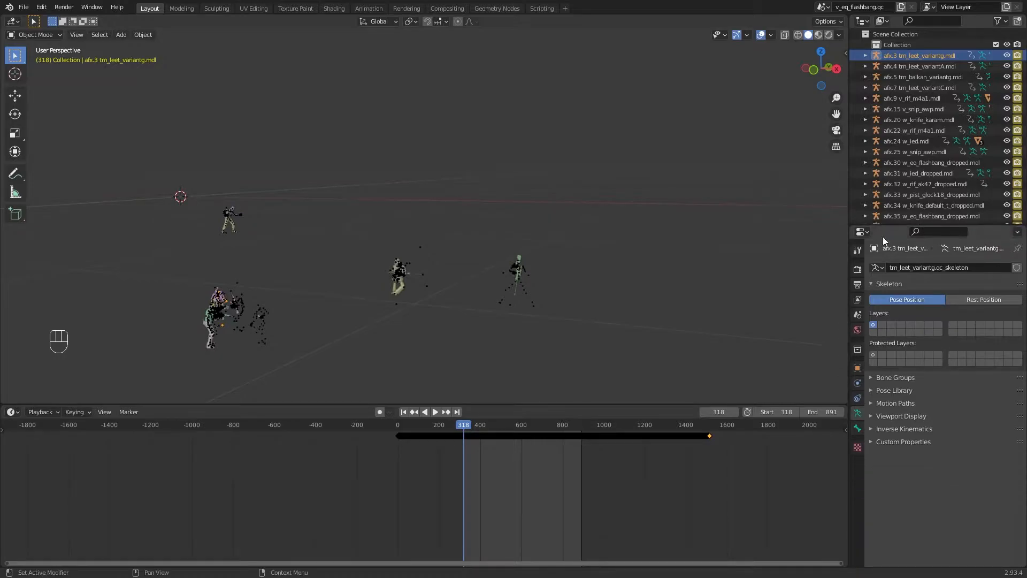
pyautogui.click(857, 368)
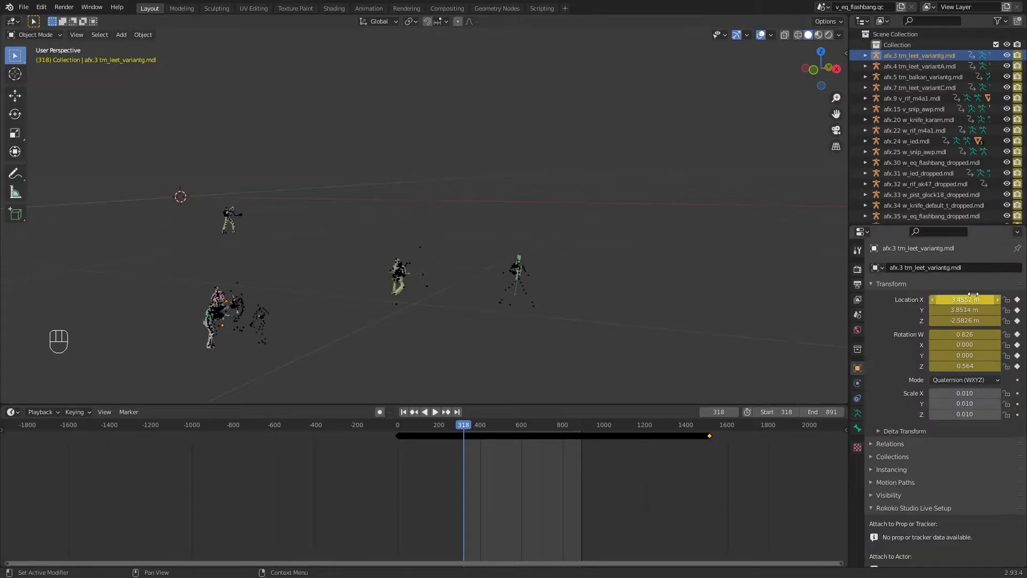
pyautogui.click(971, 268)
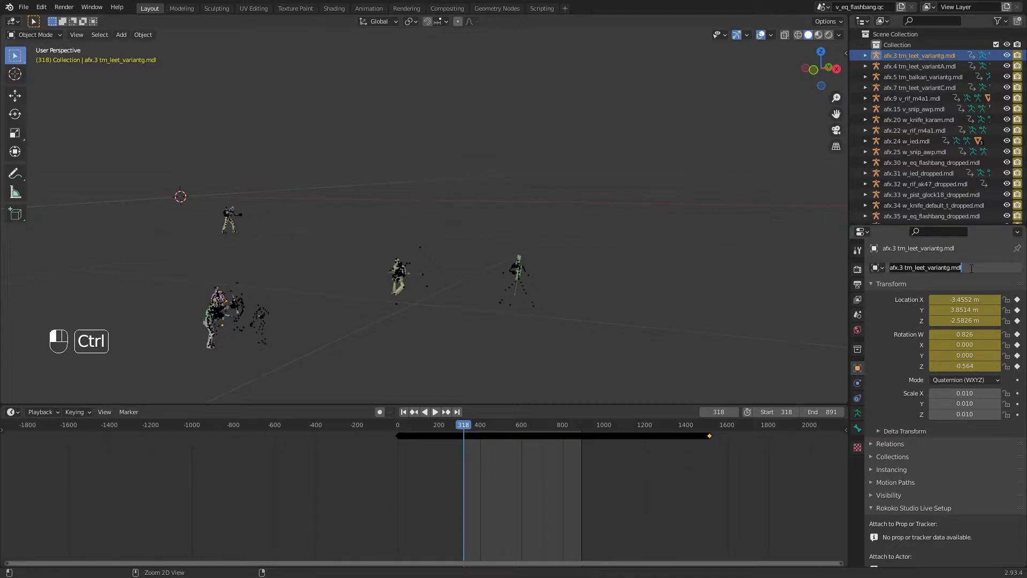
pyautogui.press('BackSpace')
pyautogui.write('root')
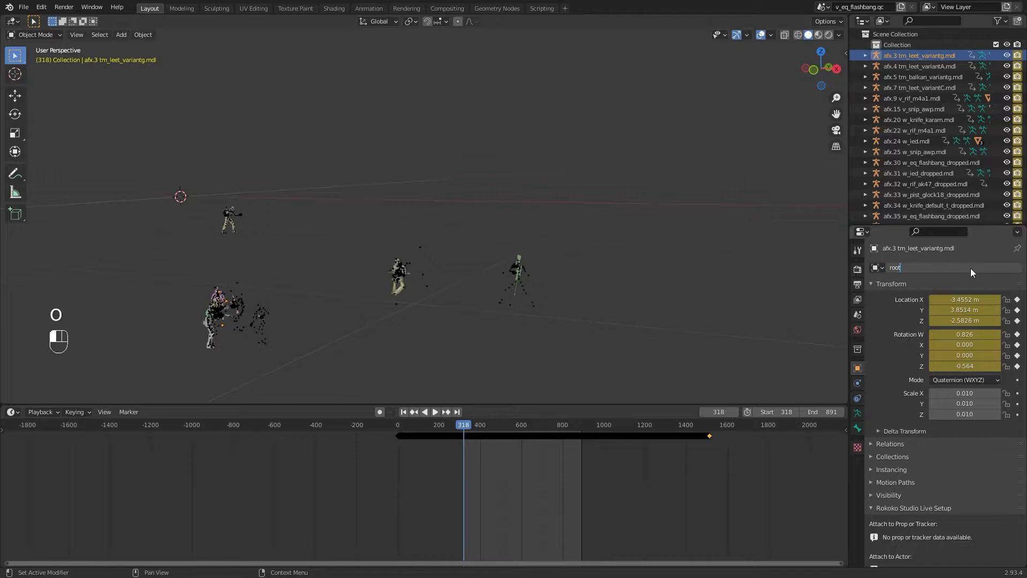
pyautogui.press('Return')
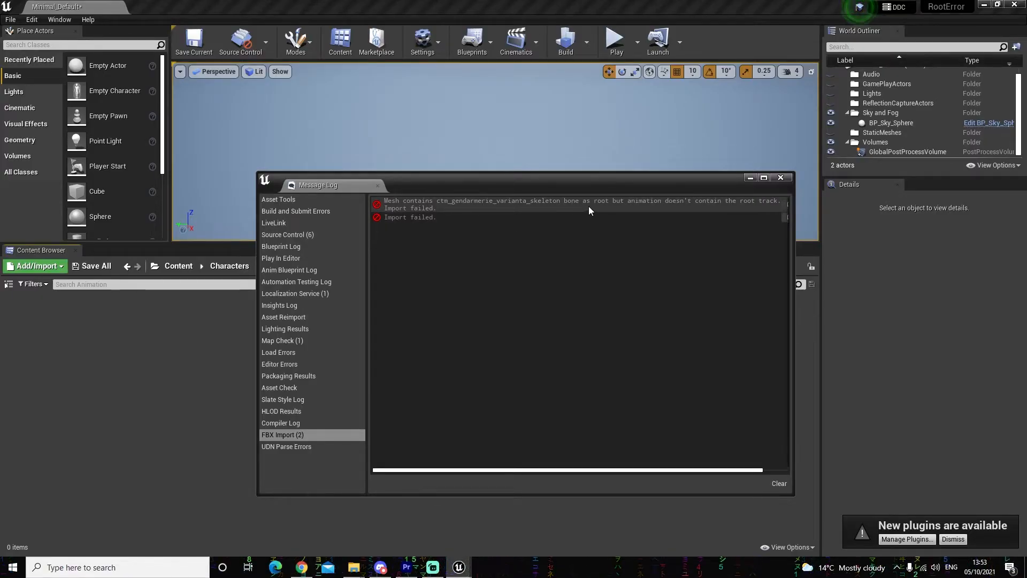
pyautogui.scroll(-8, 883, 134)
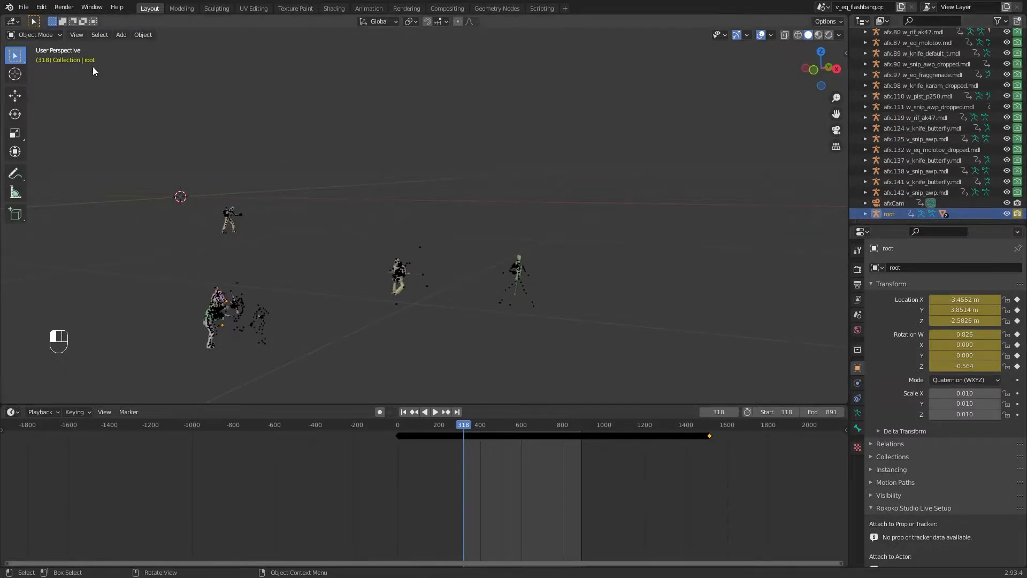
# Step: Start an FBX export and create a folder named YouTube Animations and models for UE4 on the Desktop
pyautogui.click(23, 7)
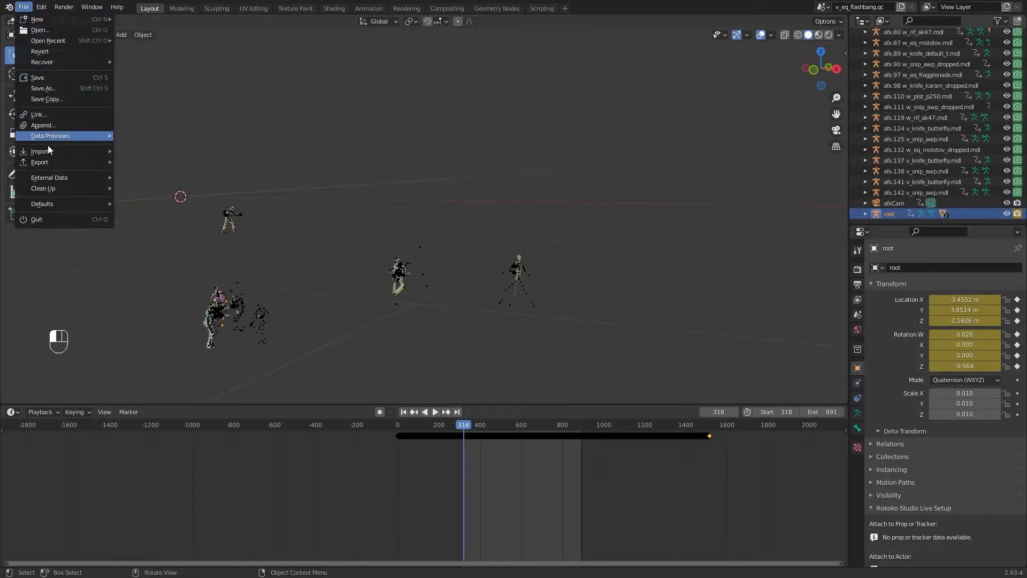
pyautogui.moveTo(46, 163)
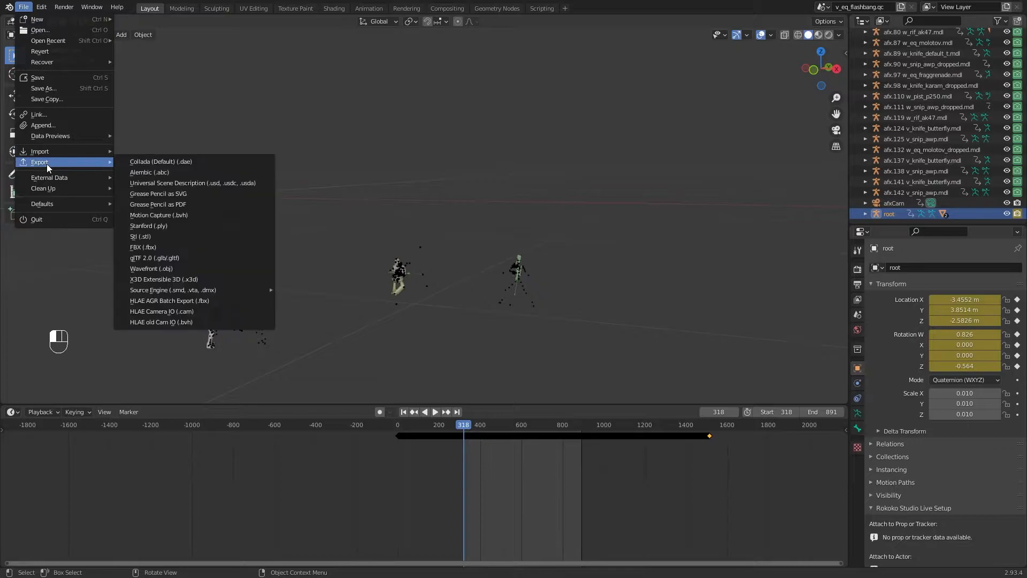
pyautogui.click(170, 244)
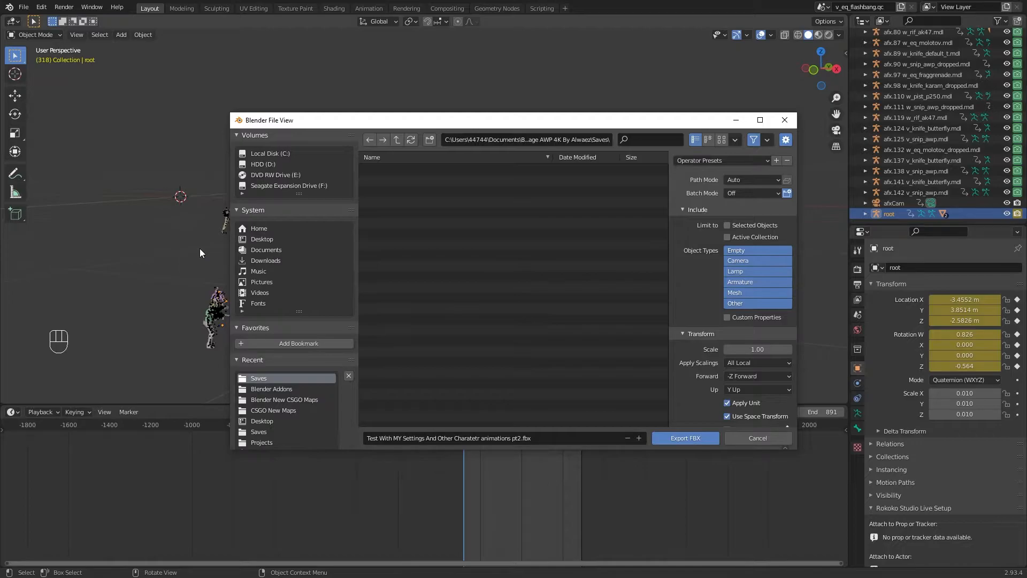
pyautogui.click(260, 240)
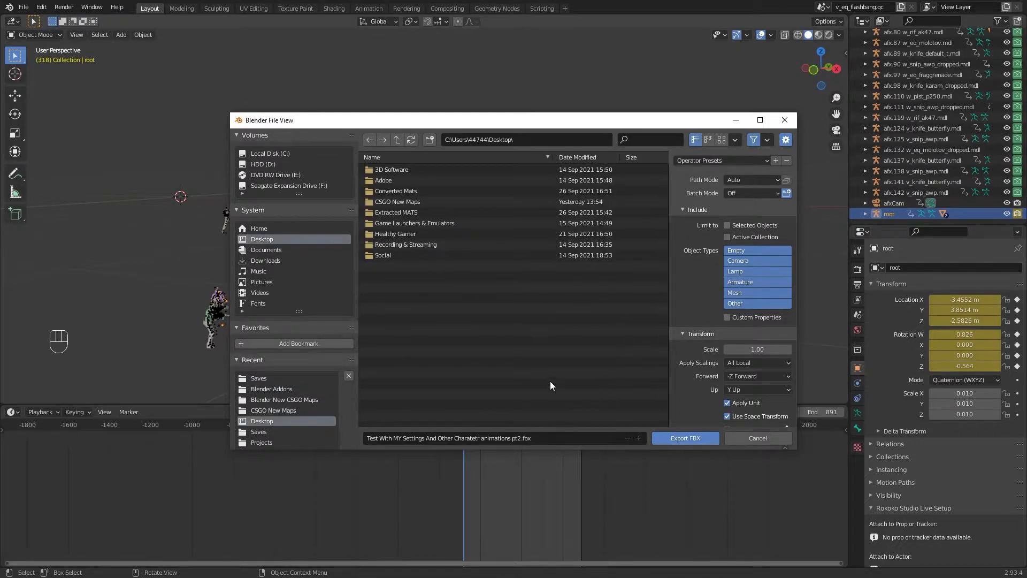
pyautogui.click(428, 141)
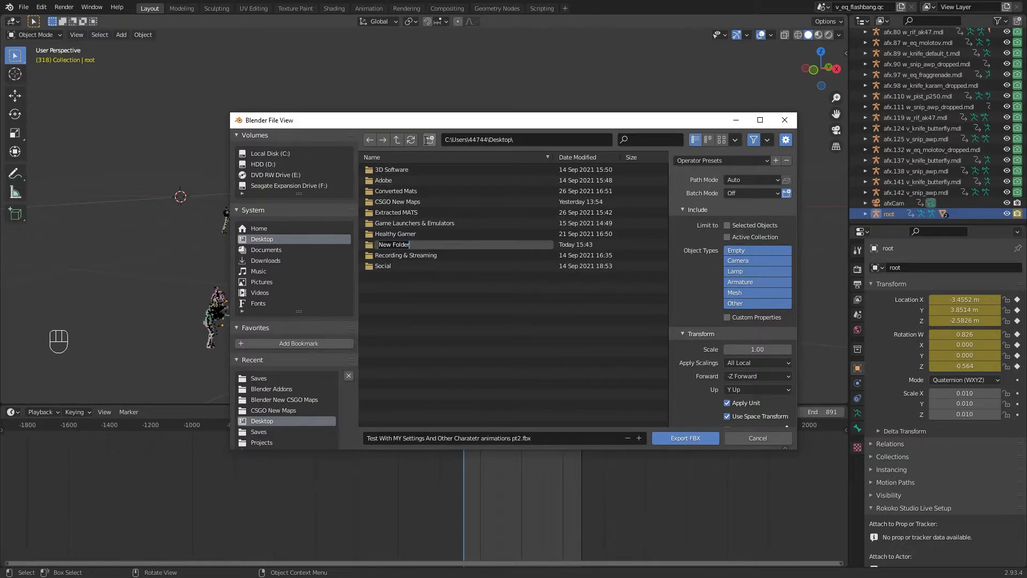
pyautogui.write('YouTube')
pyautogui.press('BackSpace')
pyautogui.press('BackSpace')
pyautogui.press('BackSpace')
pyautogui.write('Animations and models for UE4')
pyautogui.press('Return')
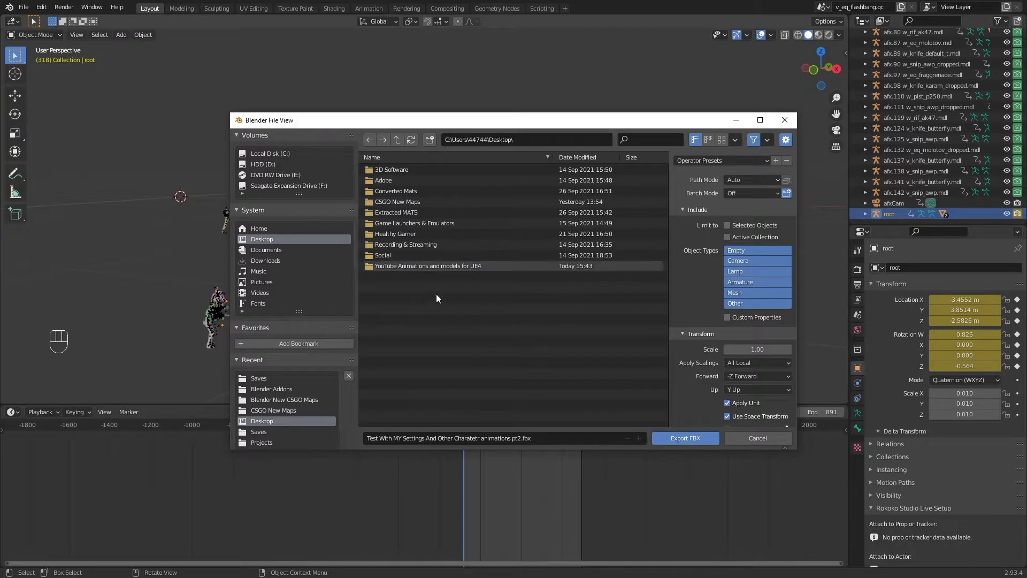
# Step: Inside the YouTube Animations and models for UE4 folder, create two subfolders named Animations and Models
pyautogui.doubleClick(410, 265)
pyautogui.rightClick(428, 192)
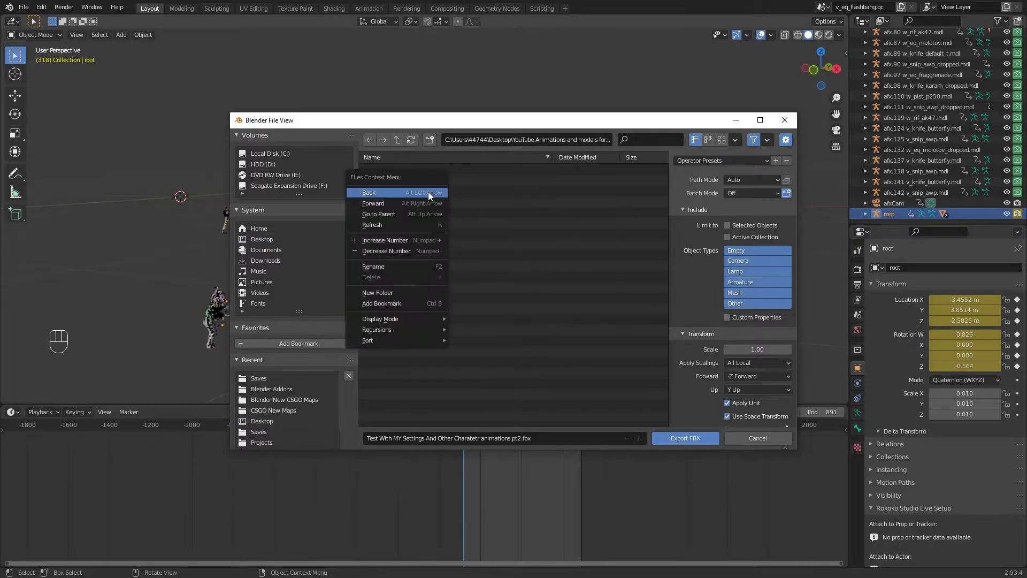
pyautogui.click(437, 293)
pyautogui.write('Animations')
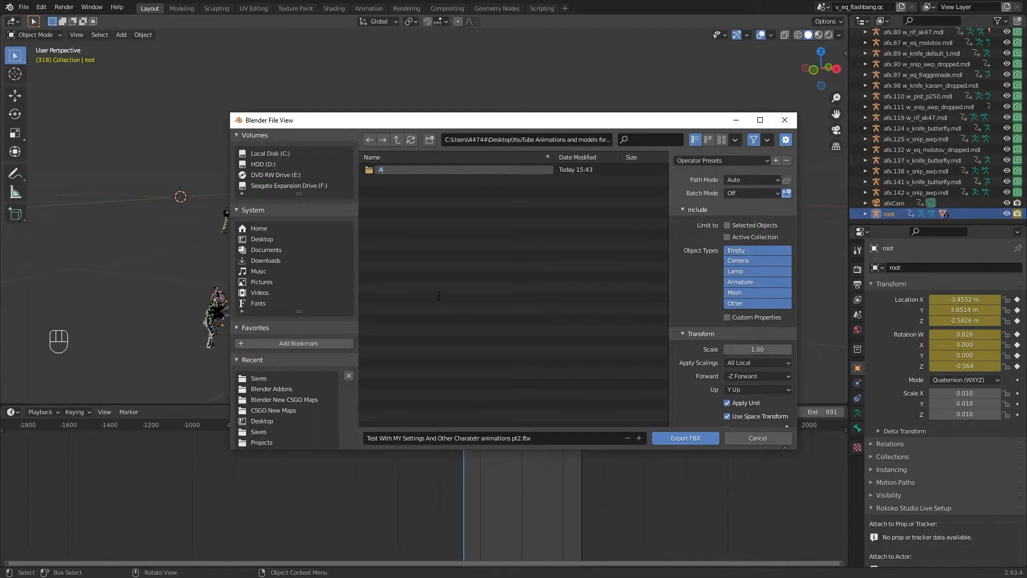
pyautogui.press('Return')
pyautogui.rightClick(437, 295)
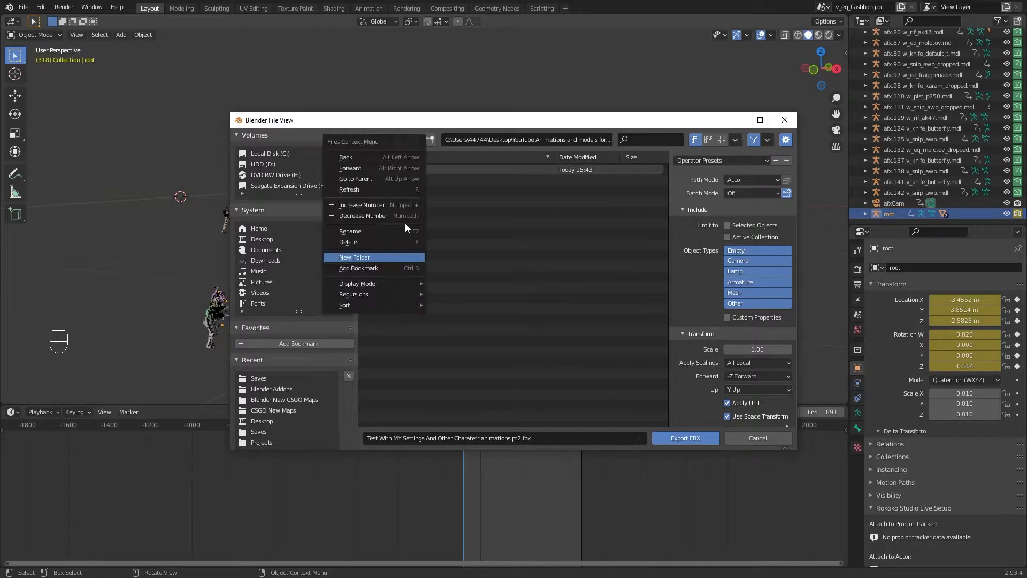
pyautogui.click(417, 255)
pyautogui.write('Modles')
pyautogui.press('BackSpace')
pyautogui.press('BackSpace')
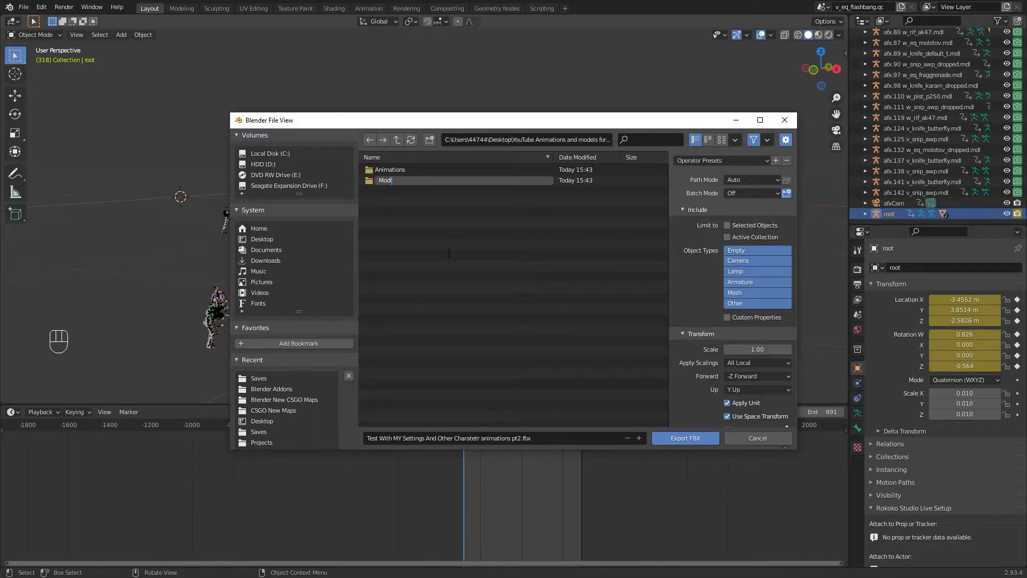
pyautogui.write('els')
pyautogui.press('Return')
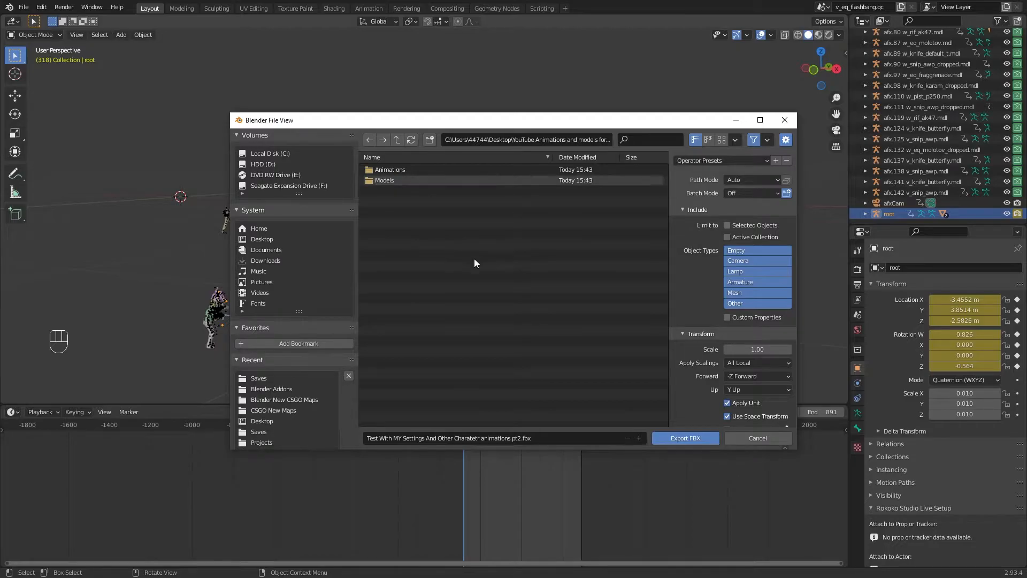
# Step: Target the Animations folder and limit the FBX export to selected objects, with NLA Strips and All Actions off and Simplify at 0.00
pyautogui.doubleClick(511, 169)
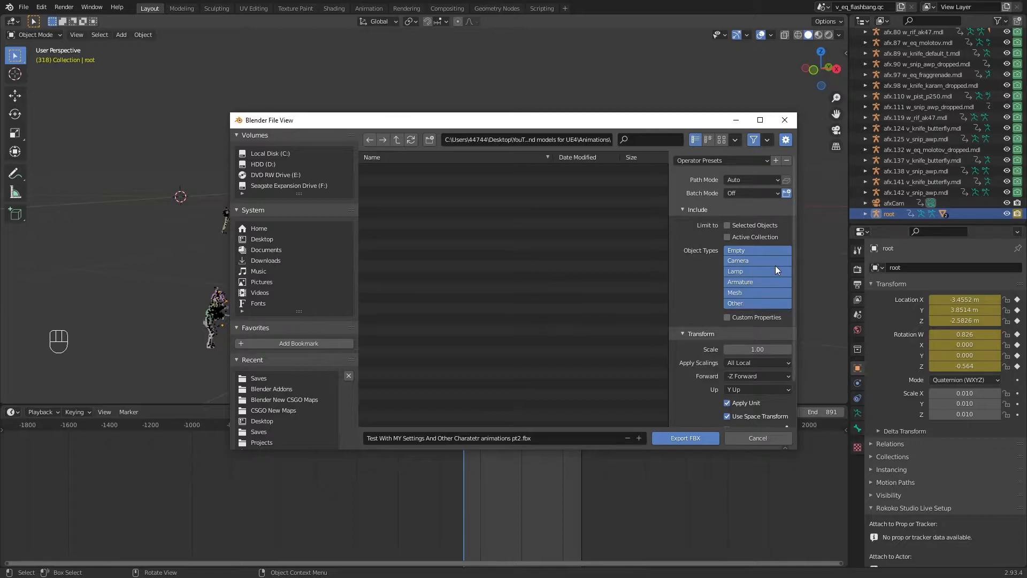
pyautogui.click(727, 226)
pyautogui.scroll(-3, 721, 322)
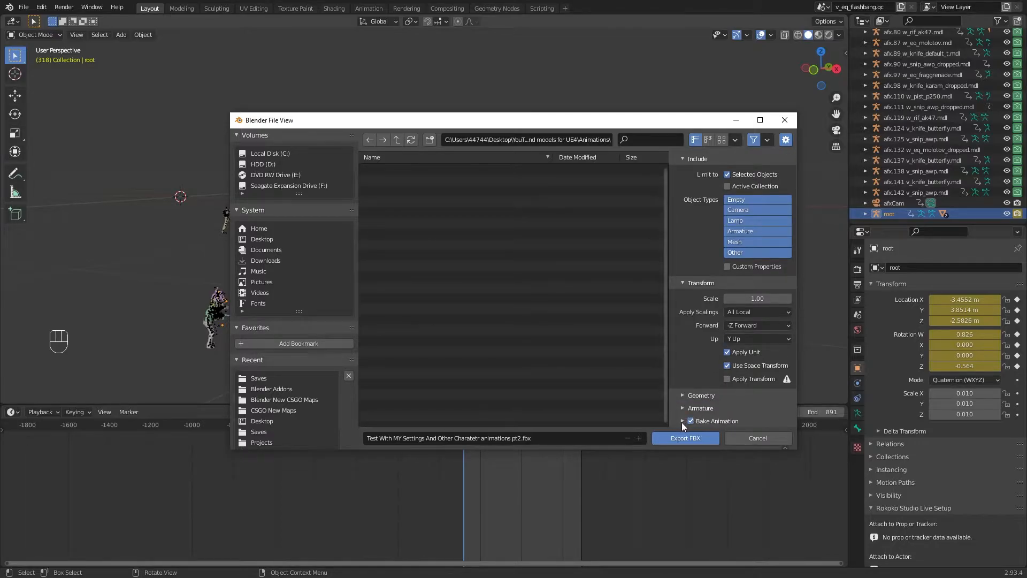
pyautogui.click(682, 422)
pyautogui.scroll(-4, 696, 371)
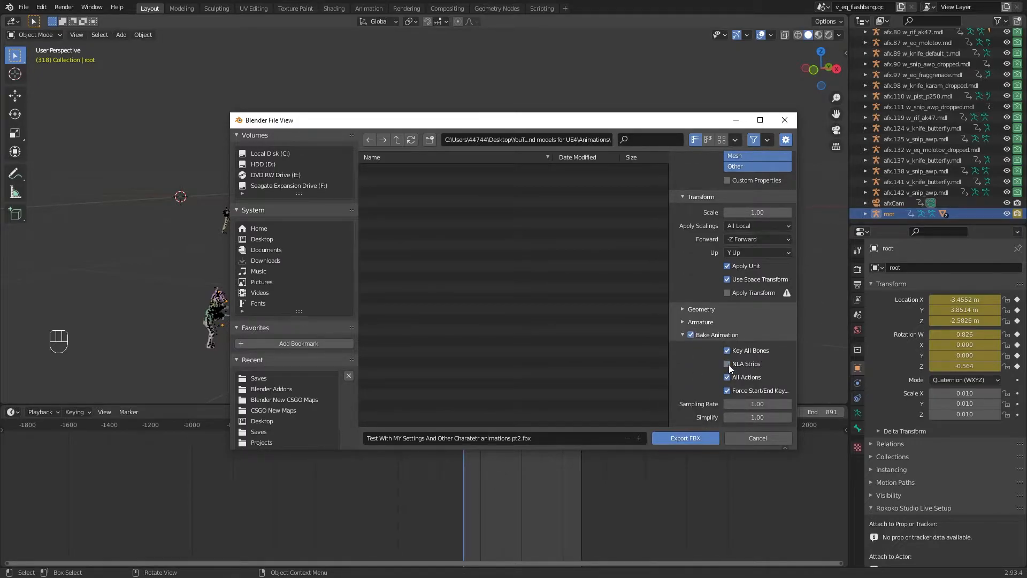
pyautogui.click(727, 378)
# Step: Name the export file 3 tm_leet_variantg animation.fbx
pyautogui.click(556, 436)
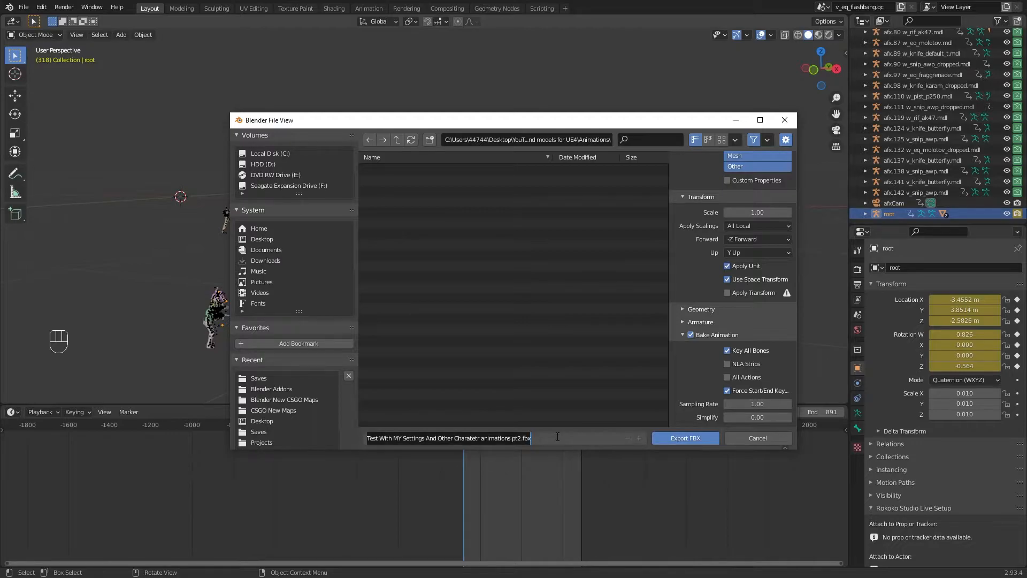
pyautogui.press('BackSpace')
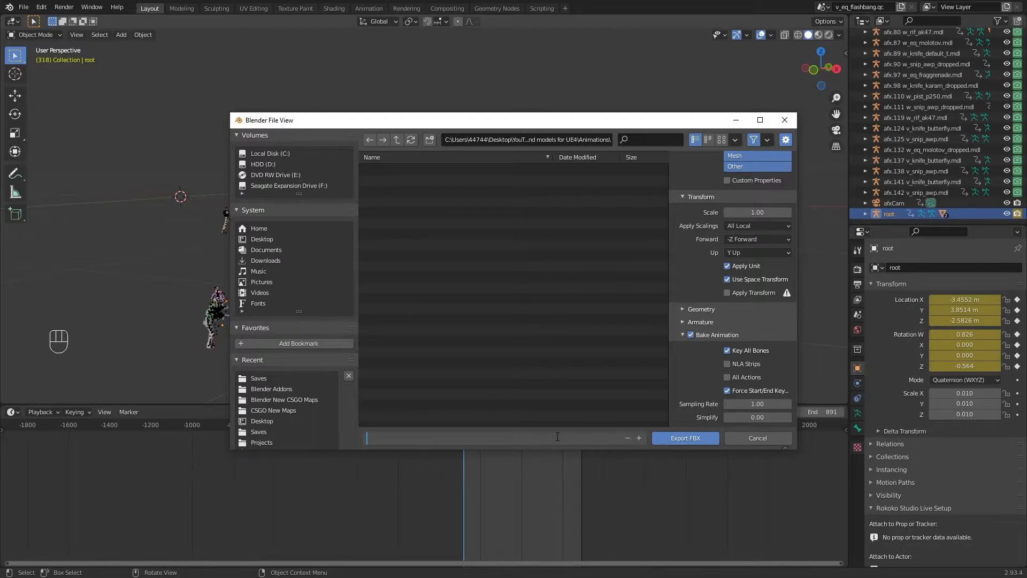
pyautogui.write('afx.3 tm_leet_variantg.mdl')
pyautogui.click(377, 438)
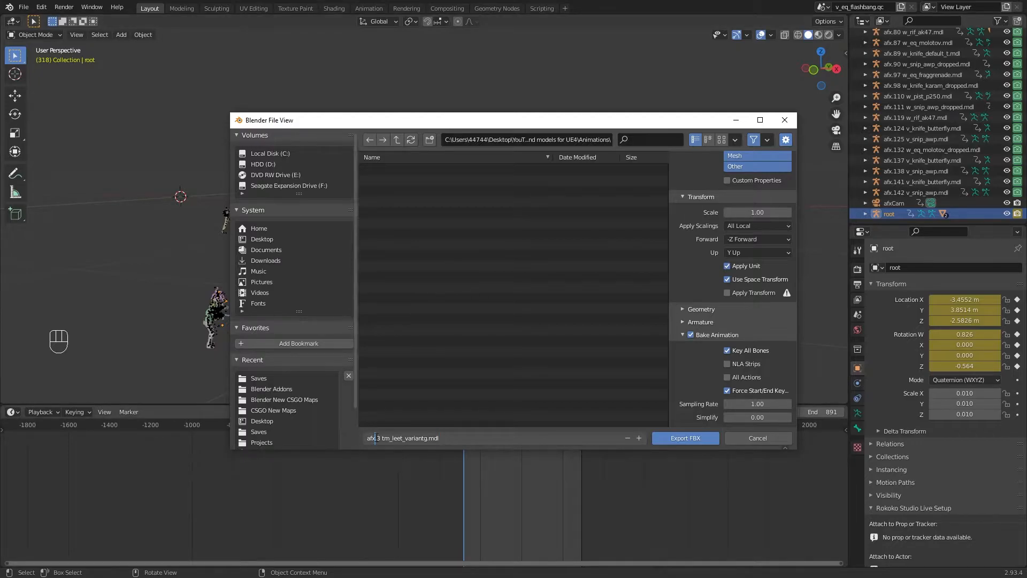
pyautogui.press('BackSpace')
pyautogui.press('BackSpace')
pyautogui.press('BackSpace')
pyautogui.press('BackSpace')
pyautogui.click(443, 439)
pyautogui.press('BackSpace')
pyautogui.press('BackSpace')
pyautogui.press('BackSpace')
pyautogui.write('animation')
pyautogui.press('Return')
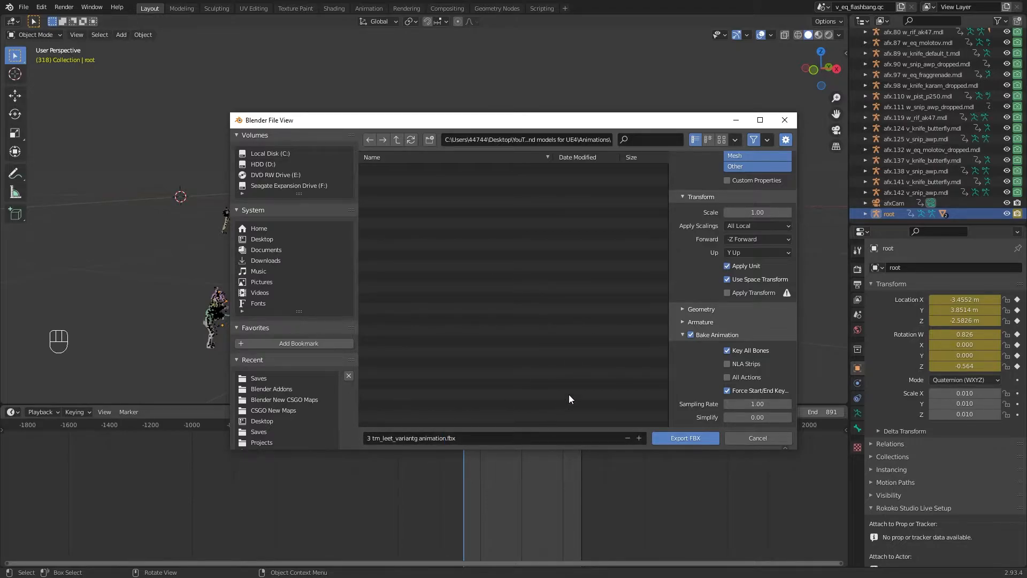
# Step: Show the system console for monitoring, minimize it, and export the root armature's animation as FBX
pyautogui.click(91, 6)
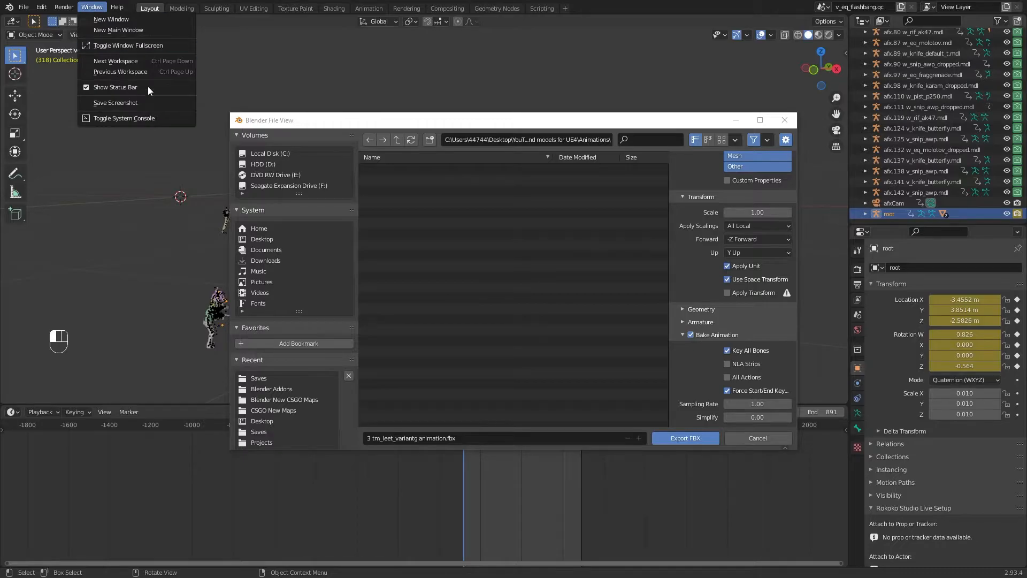
pyautogui.click(164, 118)
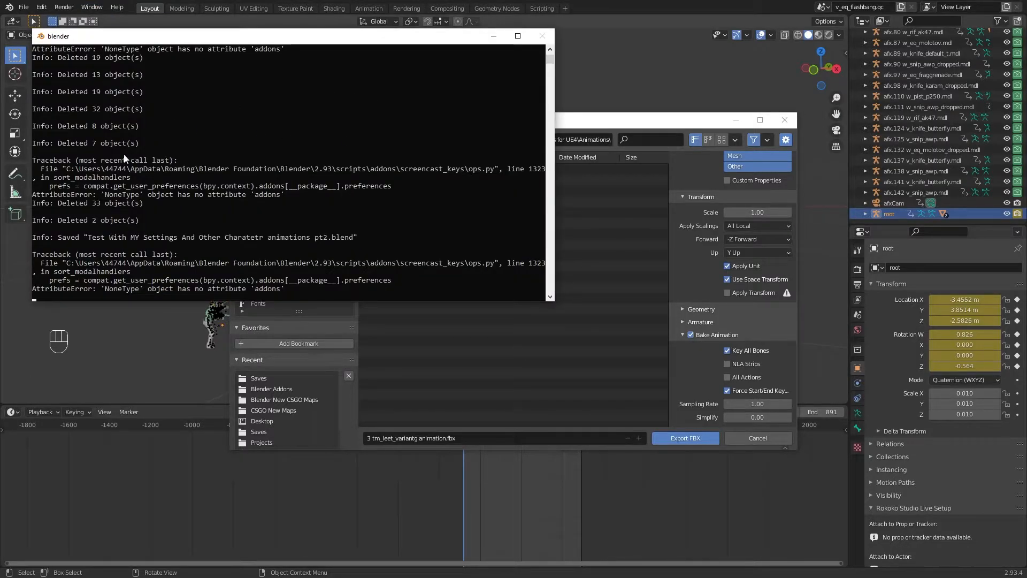
pyautogui.click(494, 36)
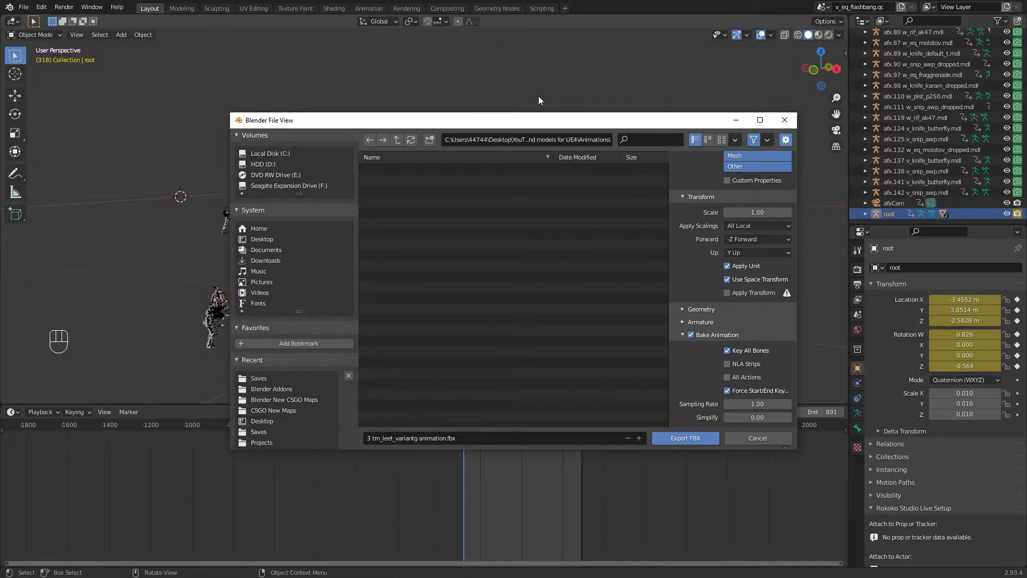
pyautogui.click(675, 438)
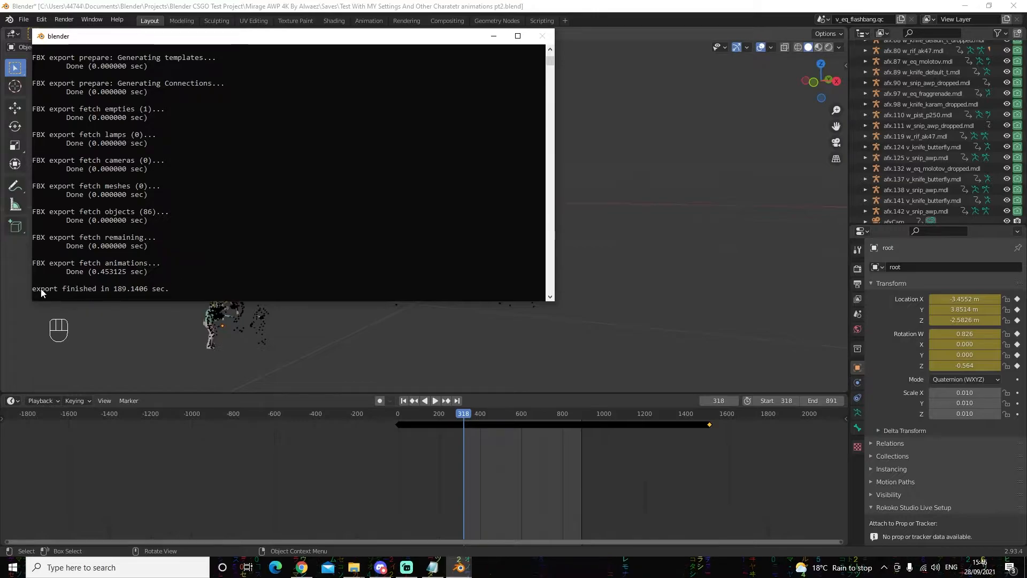
# Step: Delete the already exported root armature from the scene
pyautogui.click(767, 240)
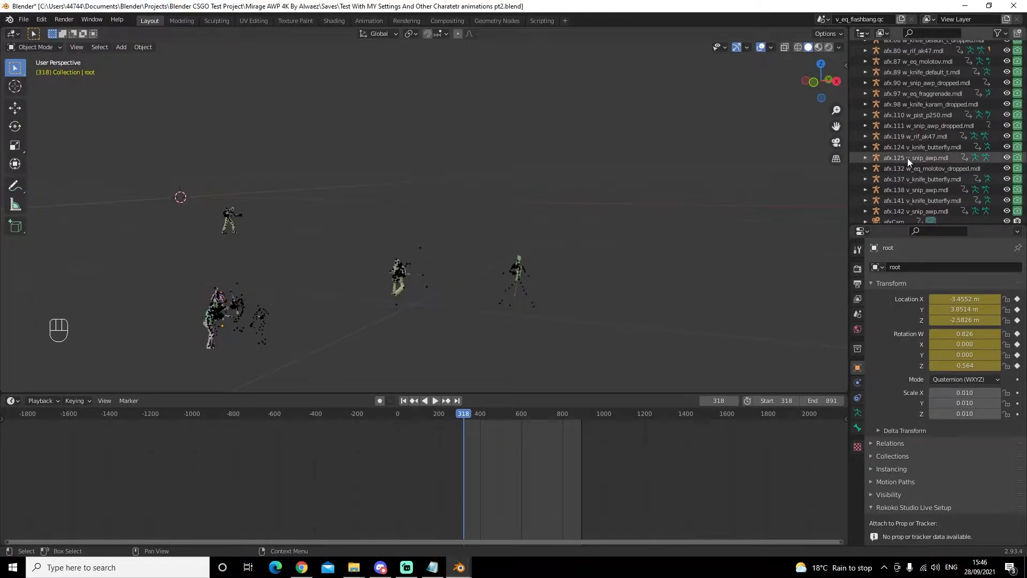
pyautogui.scroll(-2, 907, 158)
pyautogui.click(889, 213)
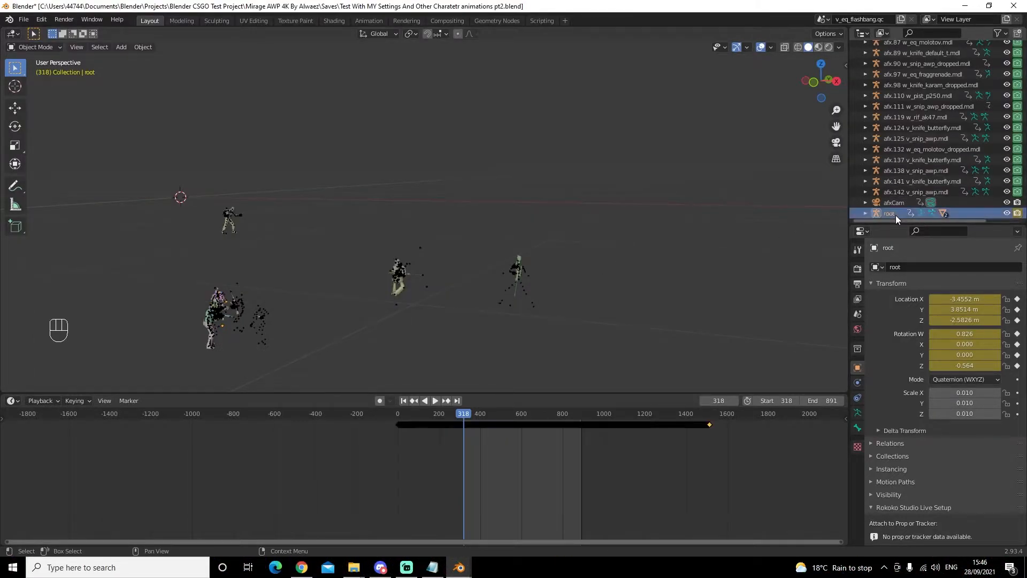
pyautogui.press('Delete')
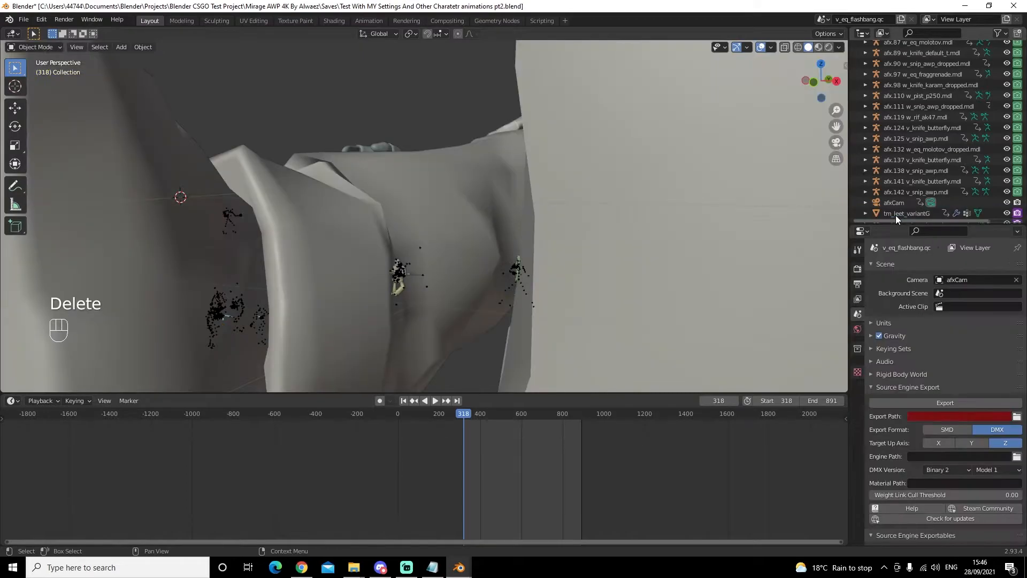
# Step: Delete the leftover tm_leet_variantG body mesh and w_t_base_fingerless_glove mesh
pyautogui.scroll(-3, 797, 220)
pyautogui.scroll(-1, 943, 181)
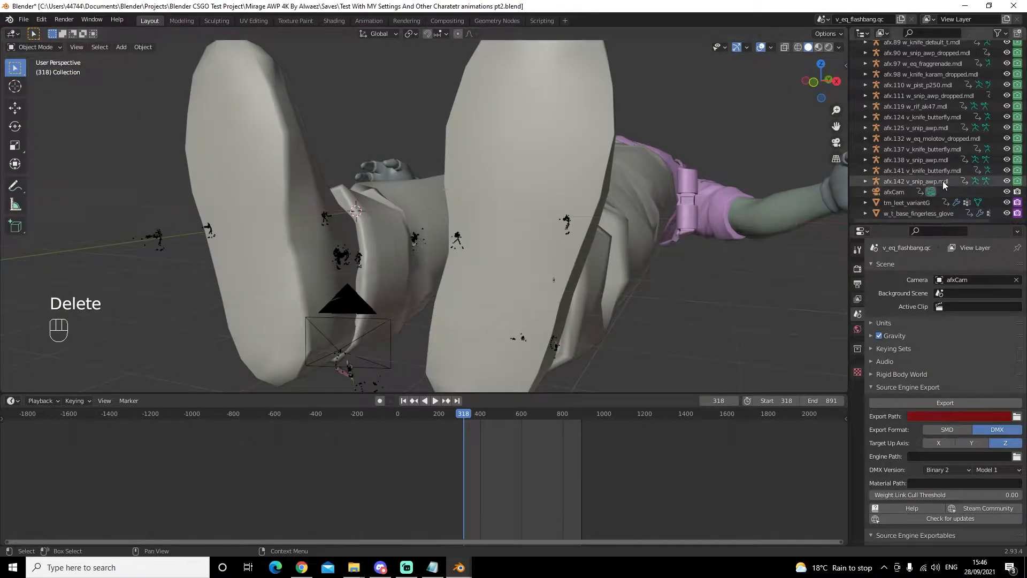
pyautogui.click(917, 205)
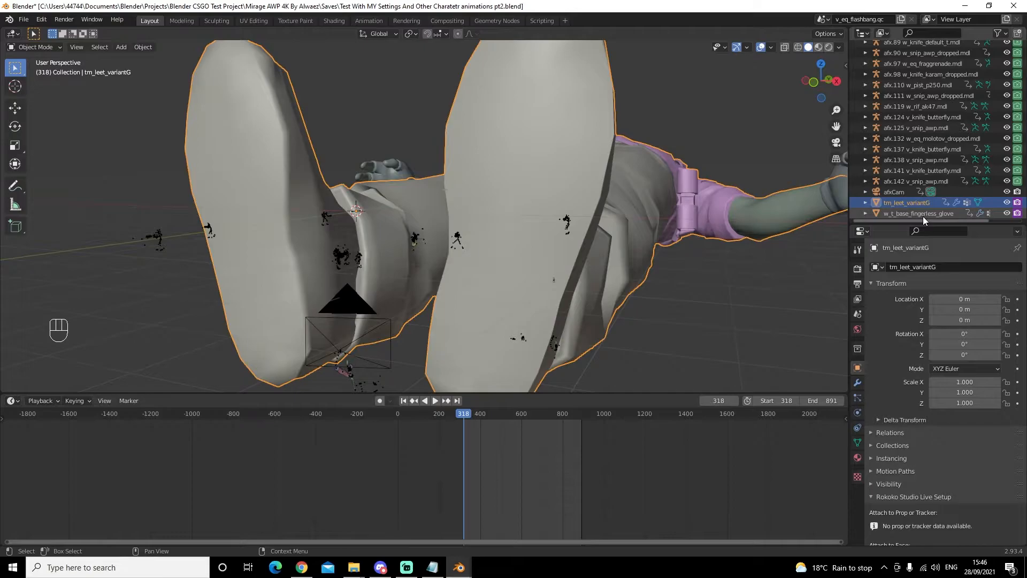
pyautogui.keyDown('shift'); pyautogui.click(923, 214); pyautogui.keyUp('shift')
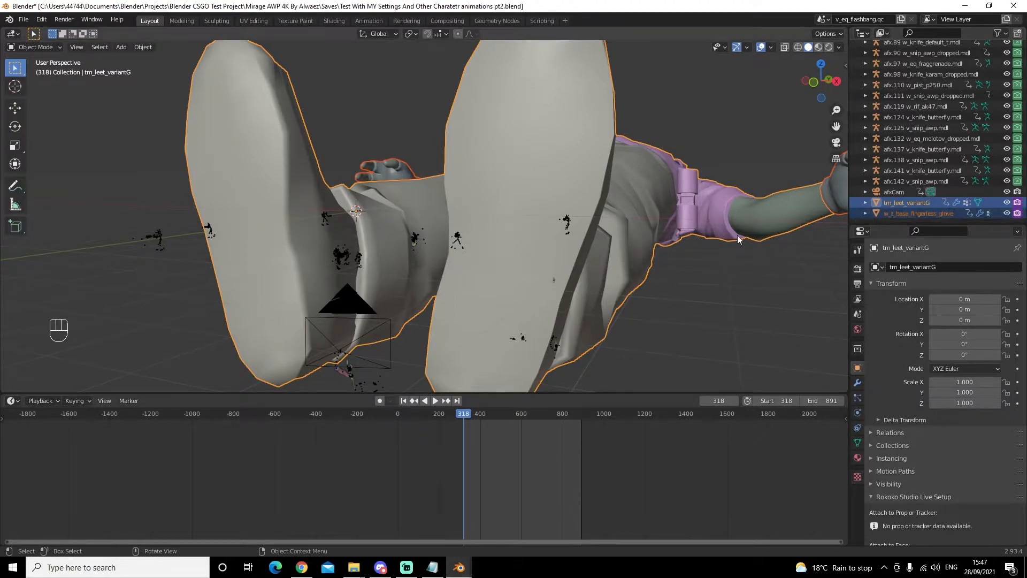
pyautogui.scroll(-3, 749, 233)
pyautogui.press('Delete')
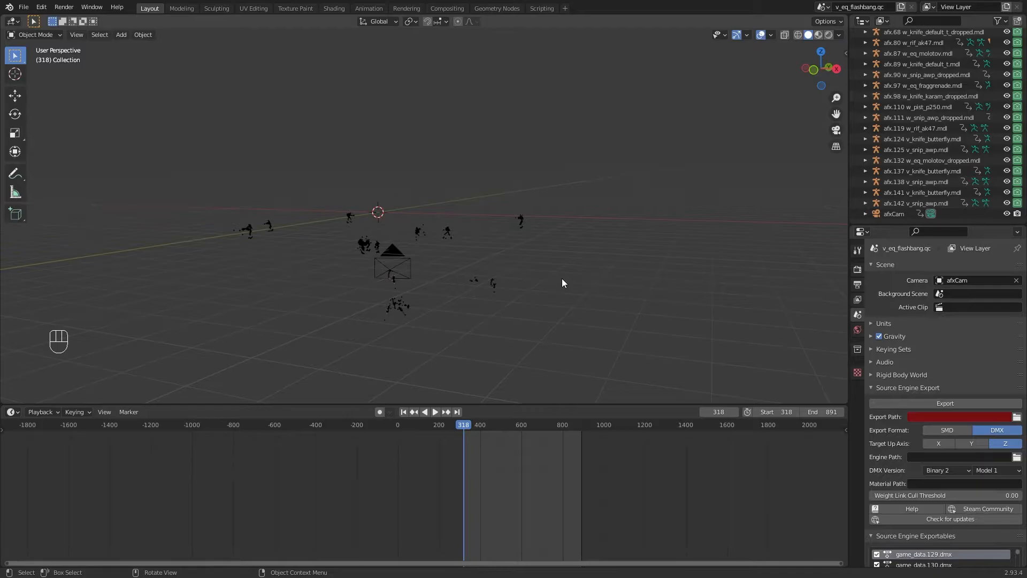
# Step: Export only the afxCam camera as FBX to the Animations folder under the name PovCam.fbx
pyautogui.click(894, 214)
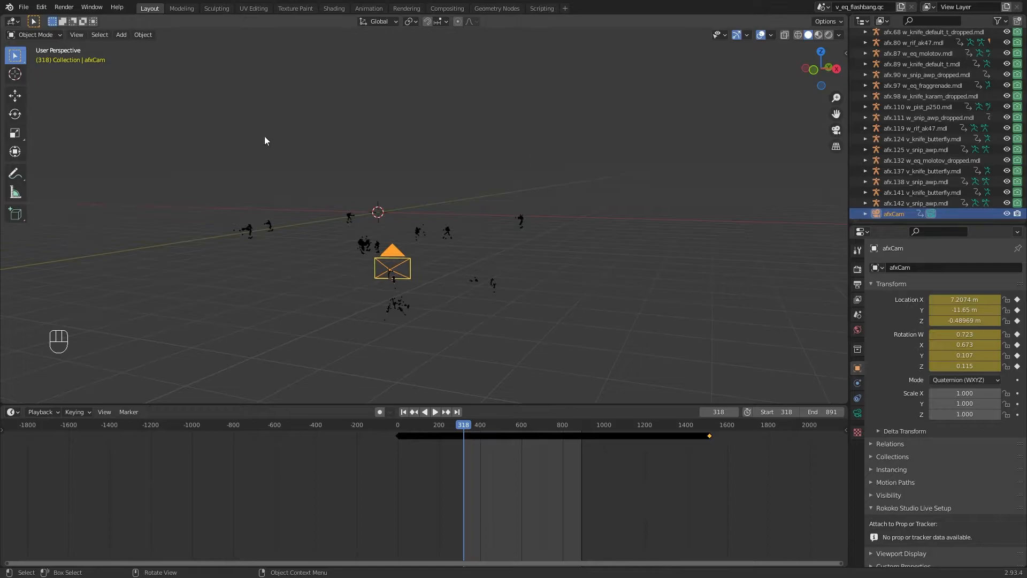
pyautogui.click(23, 7)
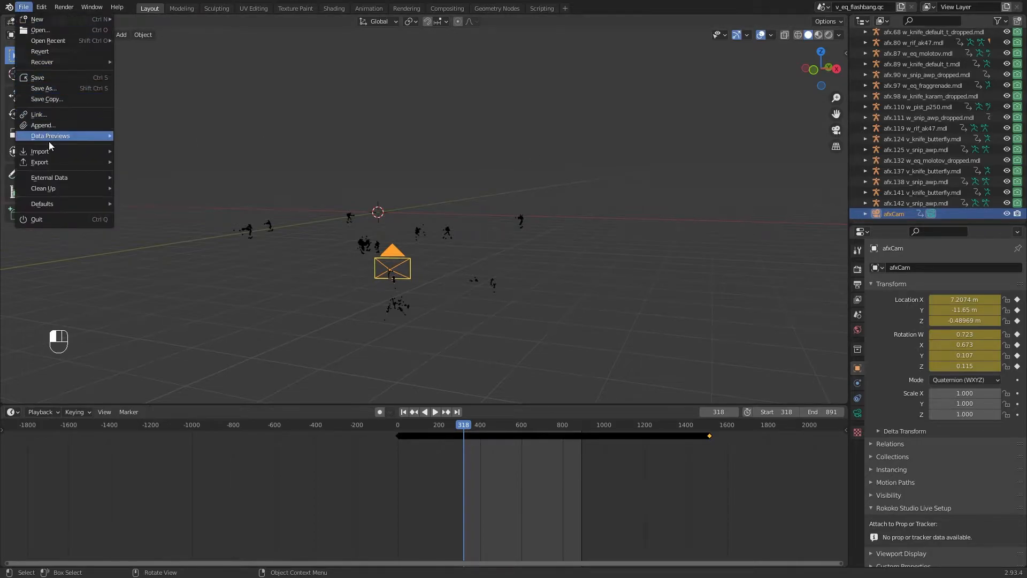
pyautogui.moveTo(53, 162)
pyautogui.click(157, 243)
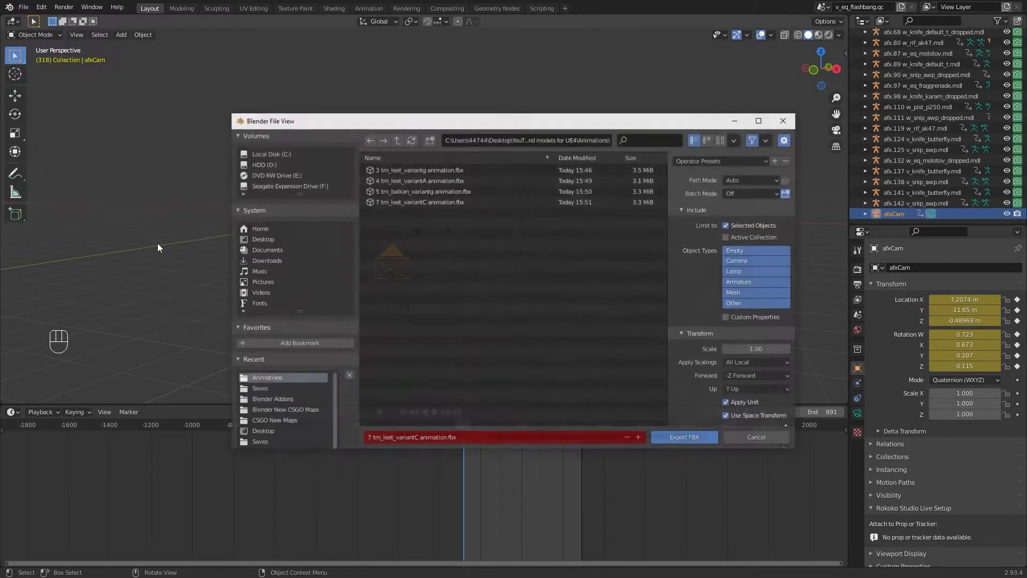
pyautogui.click(474, 437)
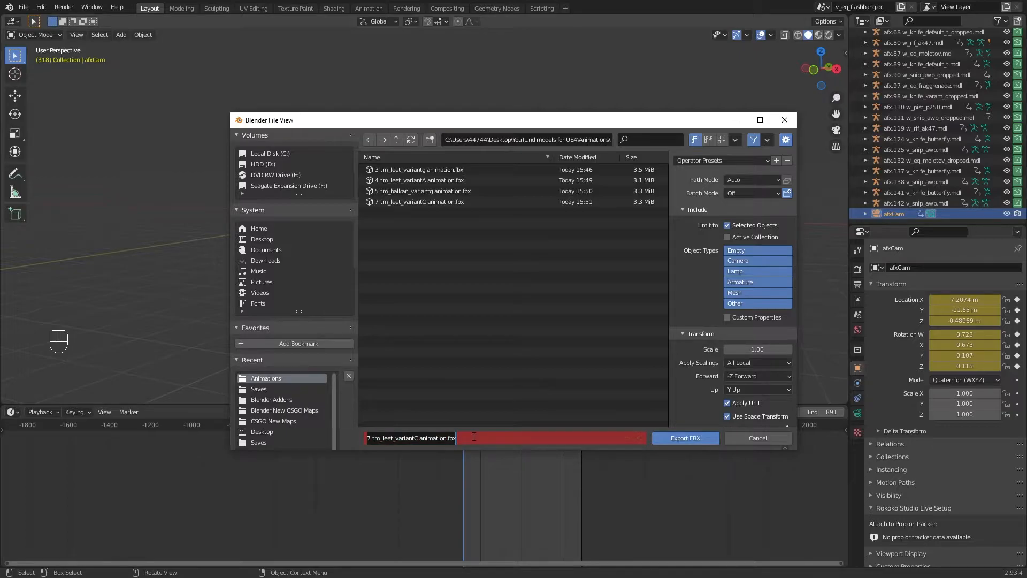
pyautogui.press('BackSpace')
pyautogui.write('Pov')
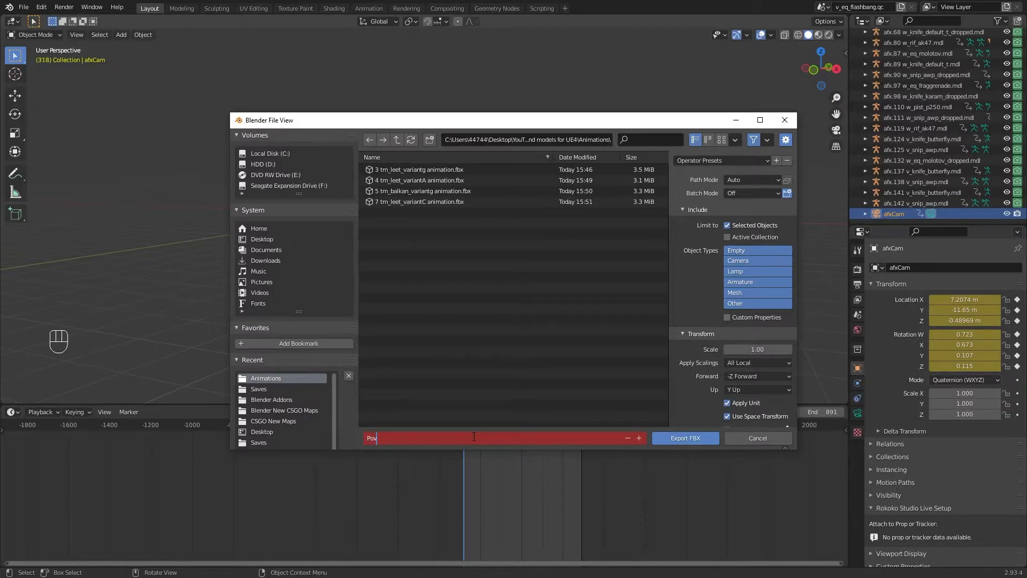
pyautogui.write('Cam')
pyautogui.press('Return')
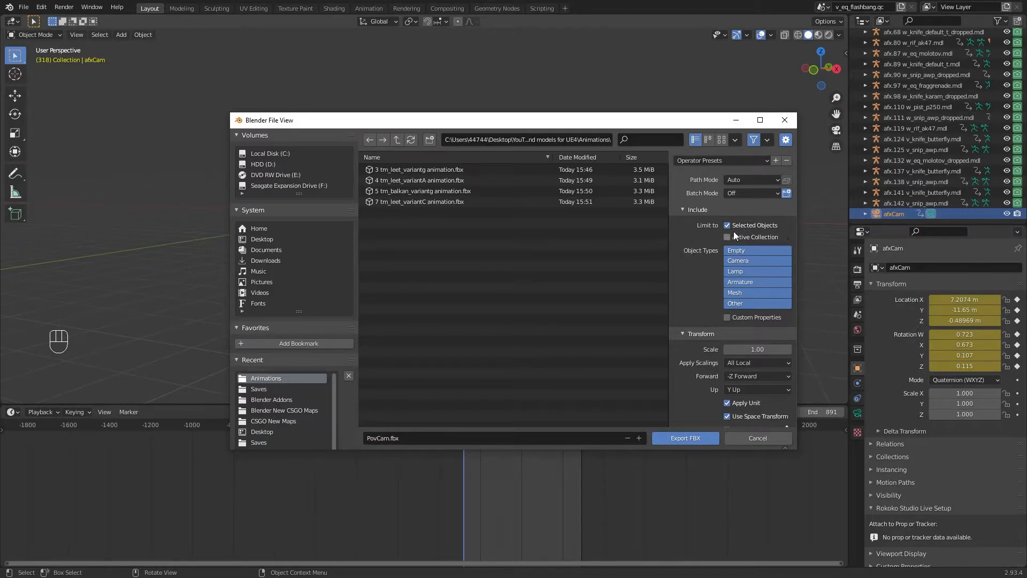
pyautogui.scroll(-2, 734, 267)
pyautogui.click(684, 420)
pyautogui.scroll(-4, 732, 308)
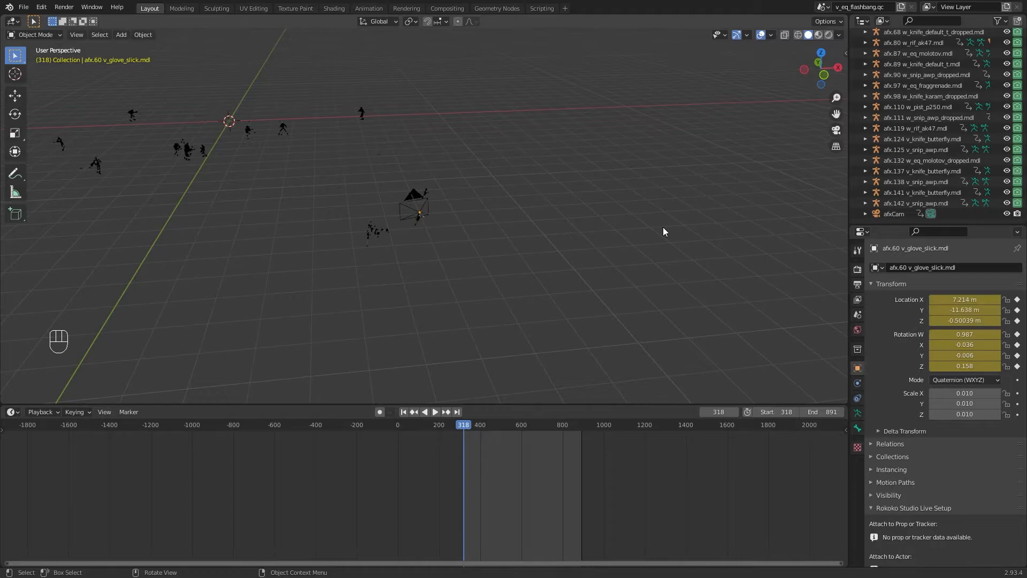
# Step: Examine the first-person arms beside the camera, selecting the glove and sleeve meshes to identify them
pyautogui.scroll(4, 606, 253)
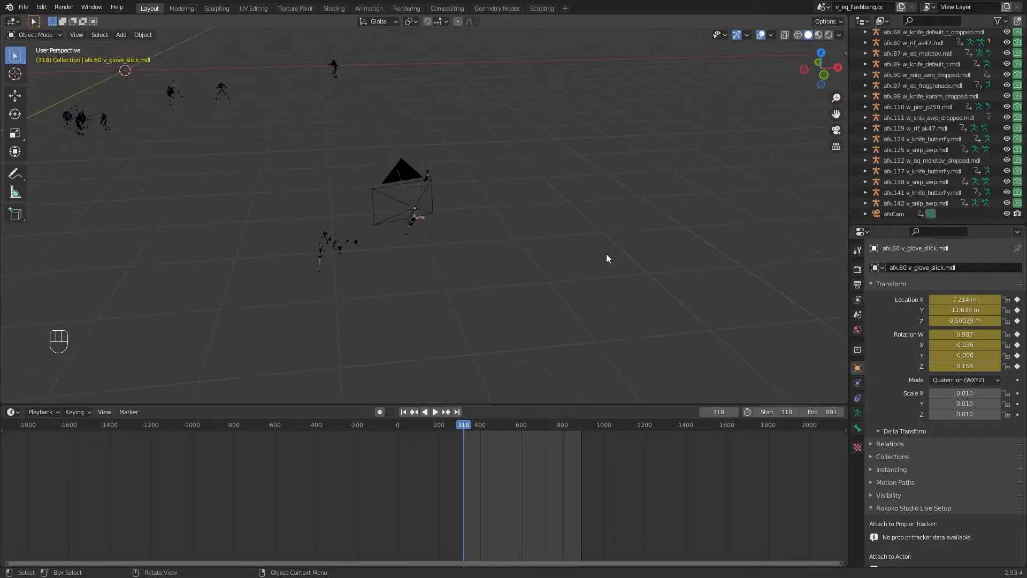
pyautogui.scroll(8, 534, 234)
pyautogui.scroll(-4, 532, 233)
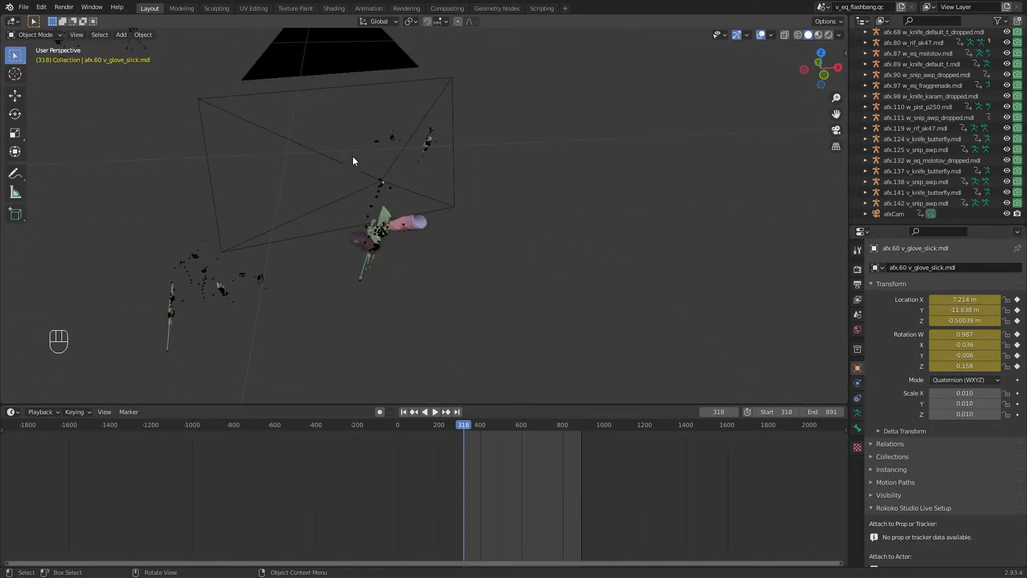
pyautogui.click(345, 168)
pyautogui.moveTo(425, 277); pyautogui.dragTo(474, 261, button='middle')
pyautogui.moveTo(663, 213)
pyautogui.keyDown('shift'); pyautogui.mouseDown(button='middle')
pyautogui.moveTo(689, 226)
pyautogui.moveTo(677, 236)
pyautogui.moveTo(670, 224)
pyautogui.mouseUp(button='middle'); pyautogui.keyUp('shift')
pyautogui.press('Left')
pyautogui.press('Right')
pyautogui.click(518, 198)
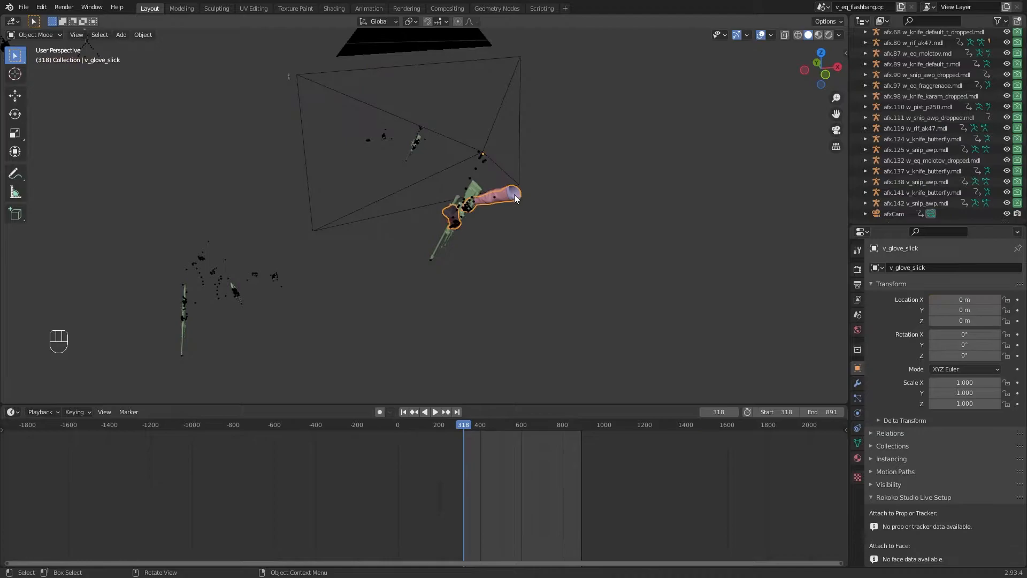
pyautogui.click(515, 195)
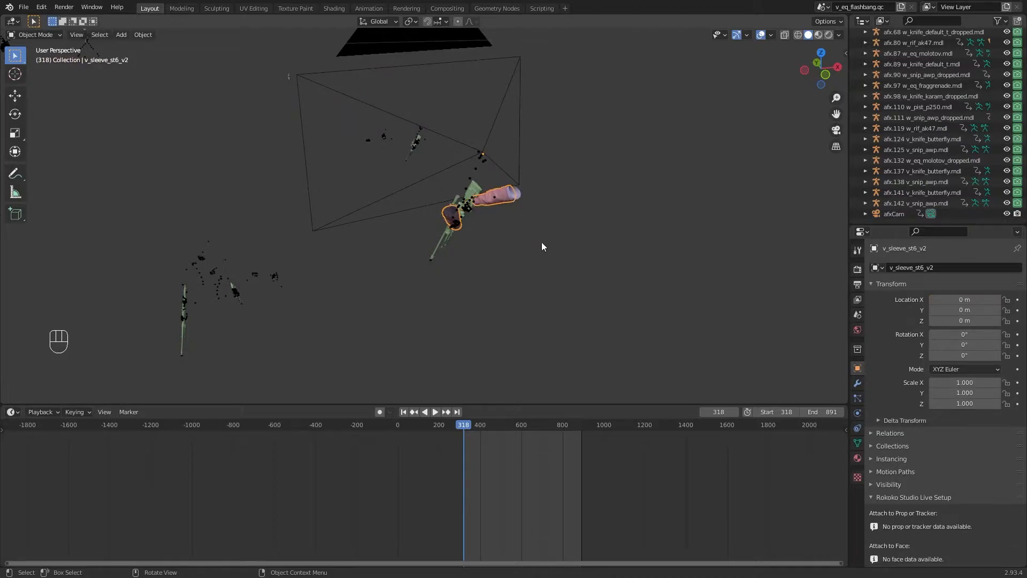
pyautogui.click(553, 251)
pyautogui.scroll(-6, 544, 182)
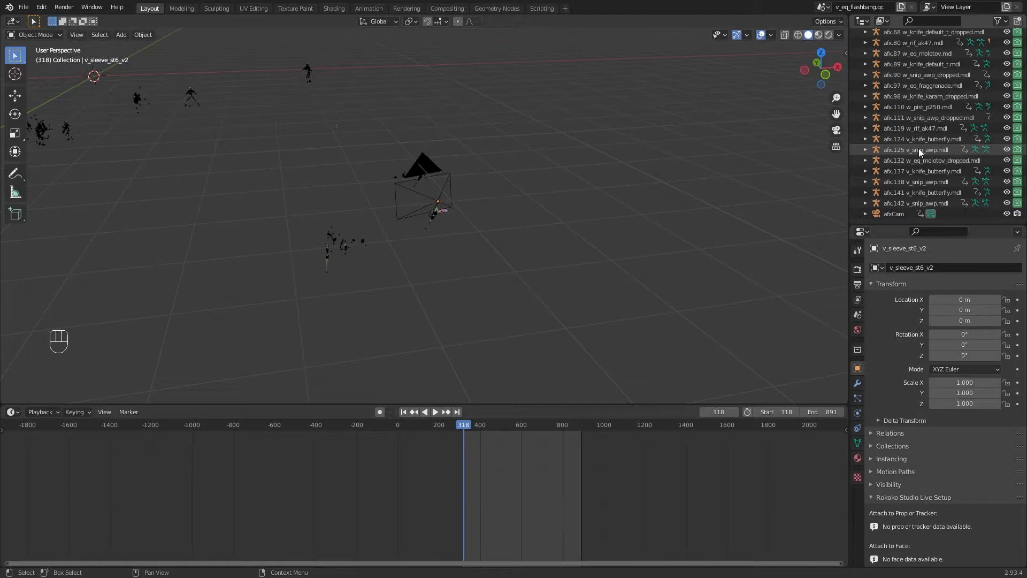
# Step: Locate the afx.60 v_glove_slick.mdl and afx.61 v_sleeve_st6_v2_variante.mdl armatures in the scene list and compare their keyframe ranges
pyautogui.scroll(6, 919, 149)
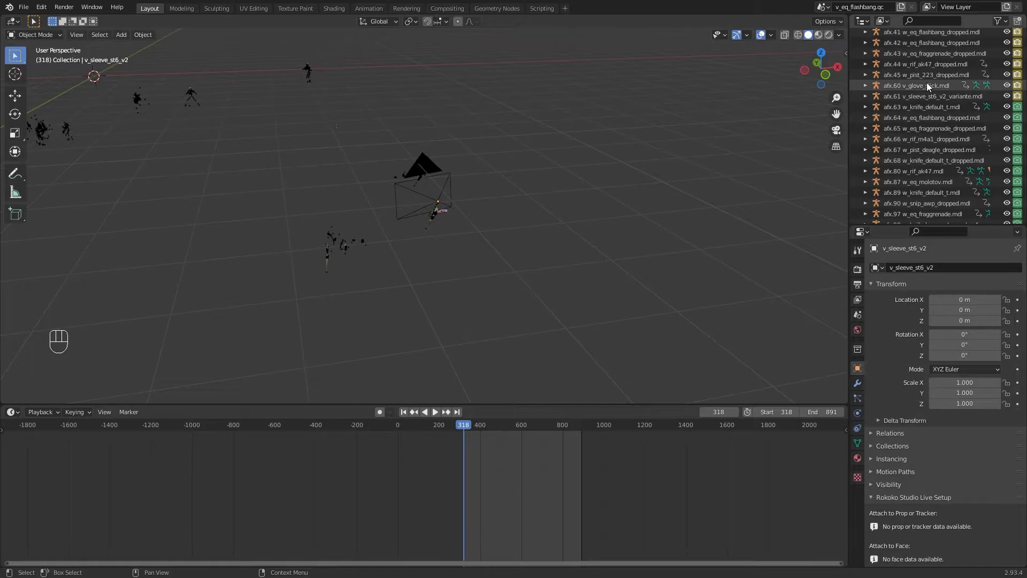
pyautogui.click(924, 88)
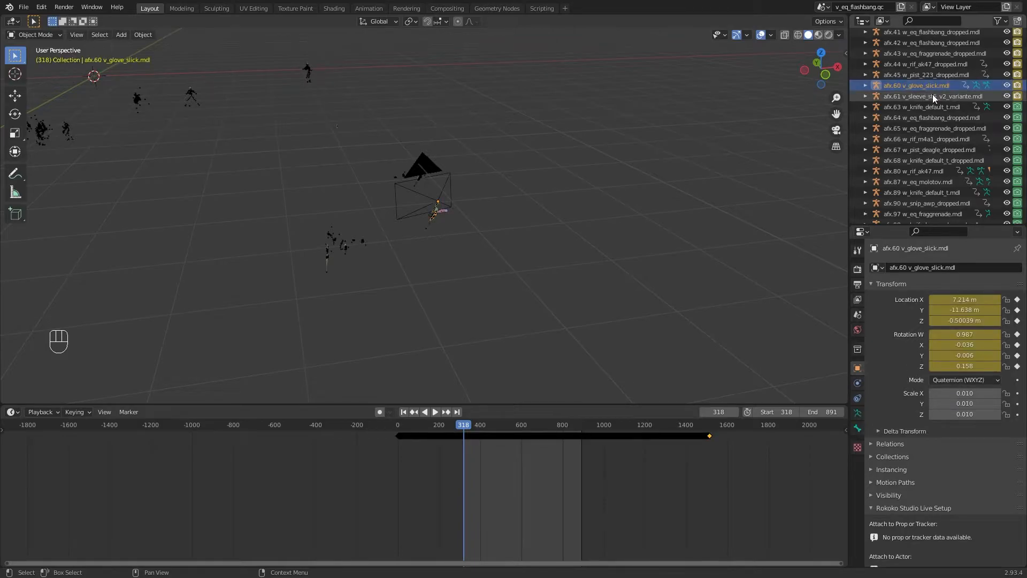
pyautogui.click(935, 96)
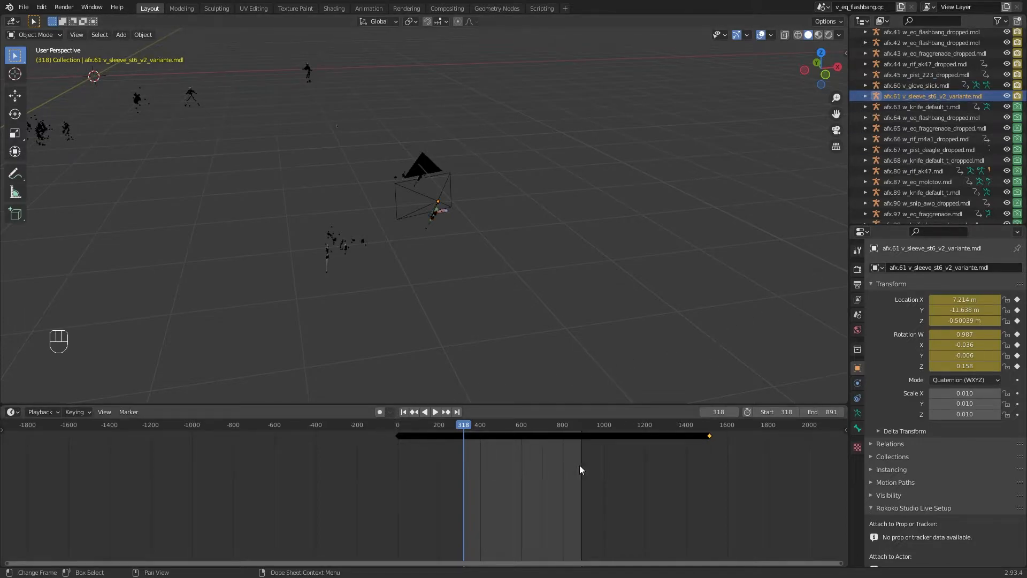
pyautogui.scroll(2, 416, 348)
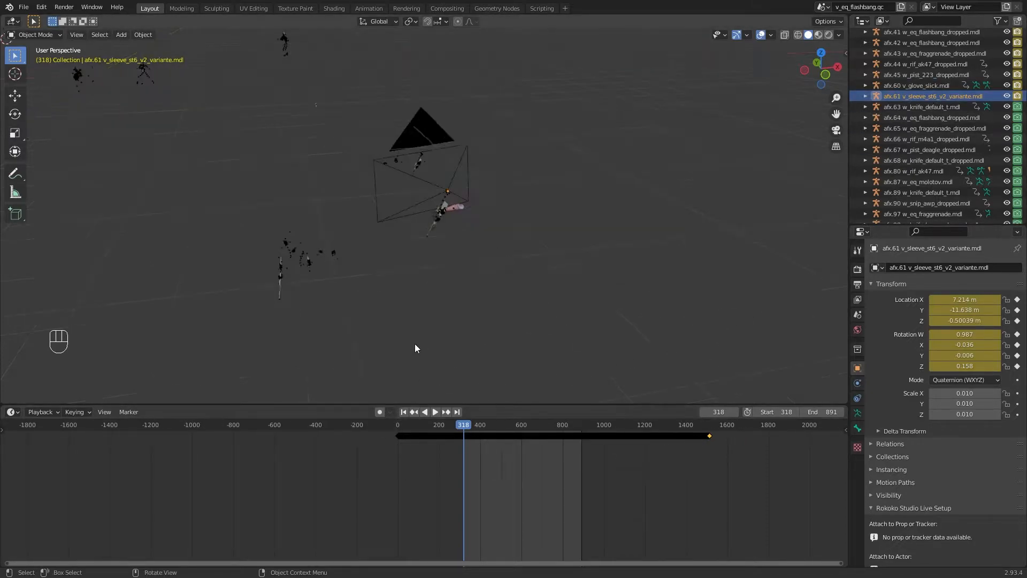
pyautogui.scroll(2, 573, 168)
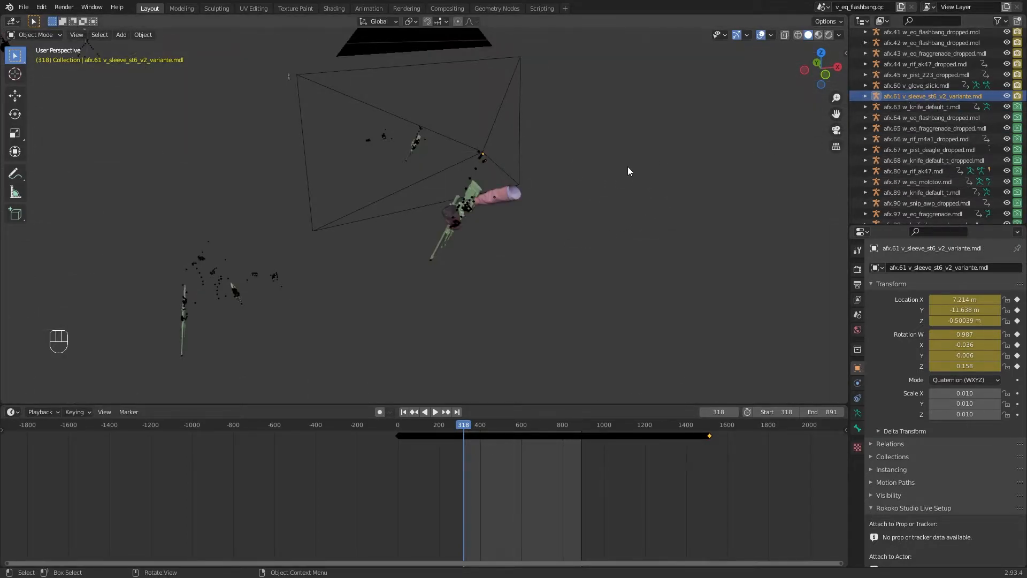
# Step: Cycle through the overlapping first-person objects at the camera to identify the afx.15 v_snip_awp.mdl armature and the glove mesh
pyautogui.click(482, 158)
pyautogui.click(484, 159)
pyautogui.click(483, 160)
pyautogui.click(484, 163)
pyautogui.click(482, 174)
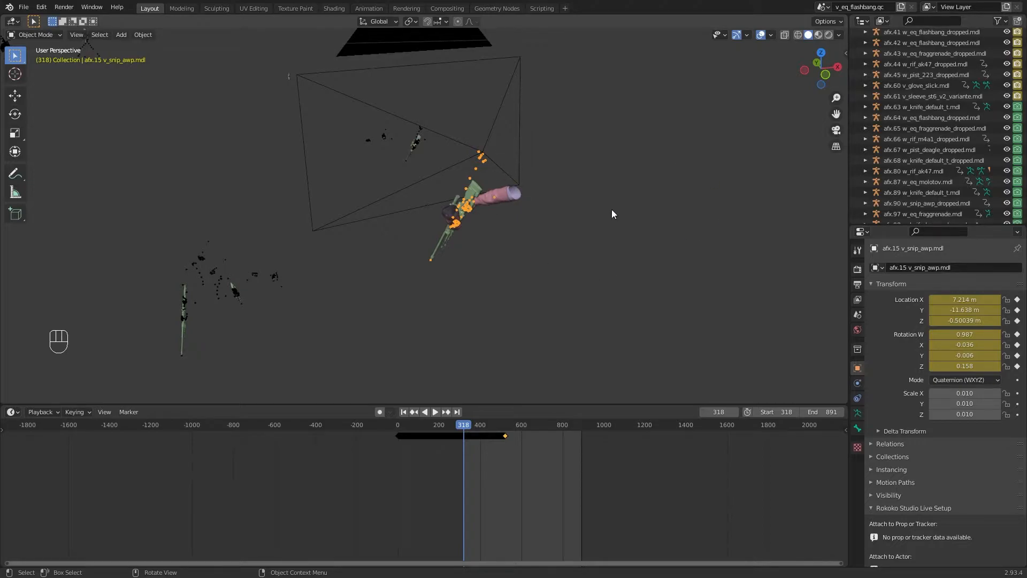
pyautogui.scroll(5, 905, 170)
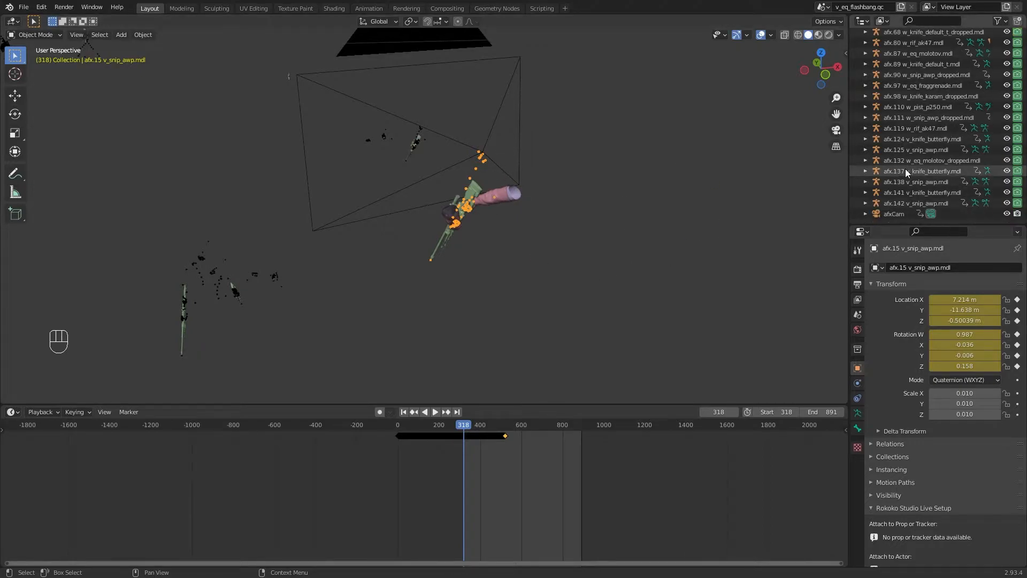
pyautogui.scroll(5, 905, 169)
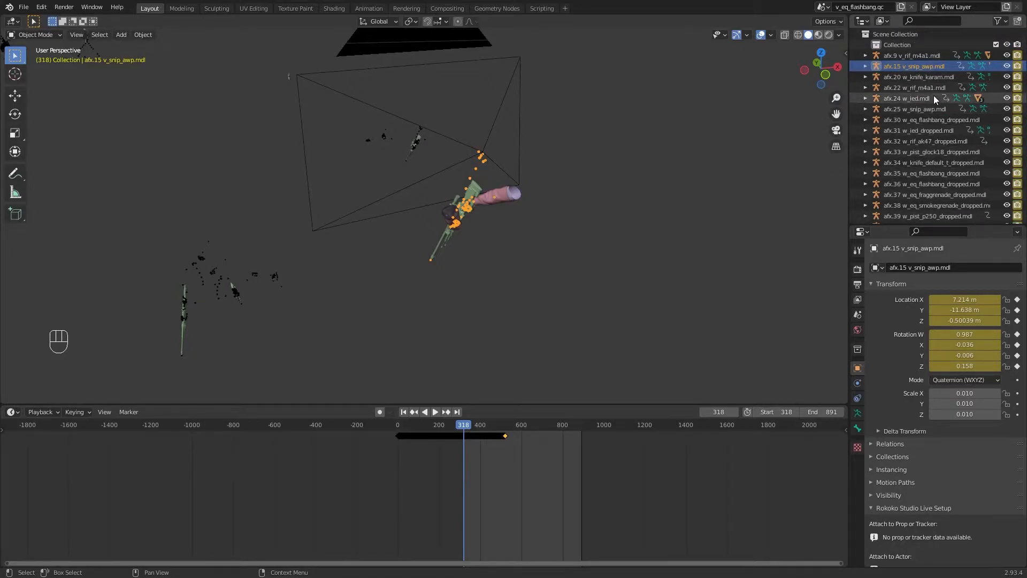
pyautogui.click(541, 201)
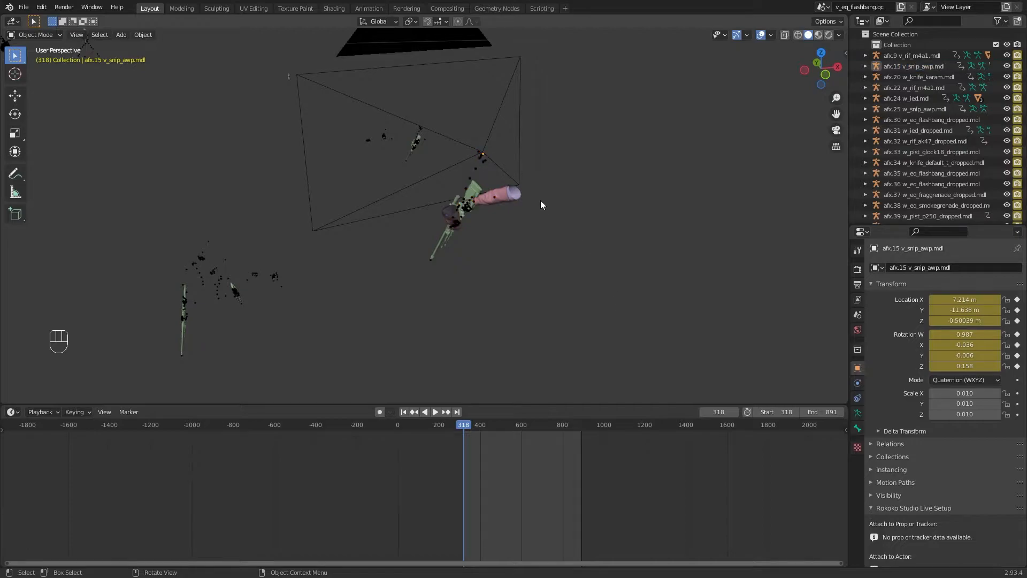
pyautogui.click(484, 156)
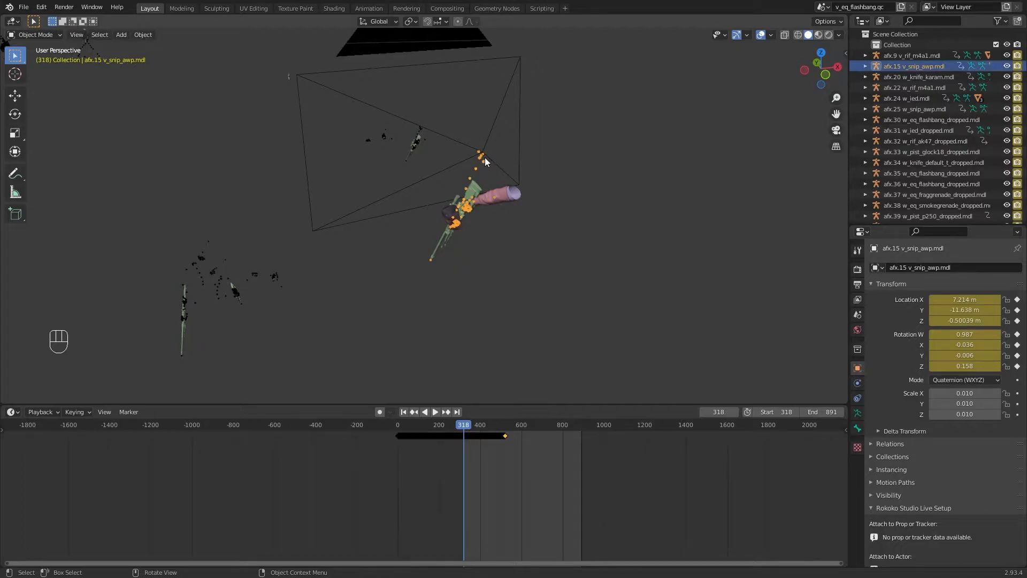
pyautogui.click(510, 193)
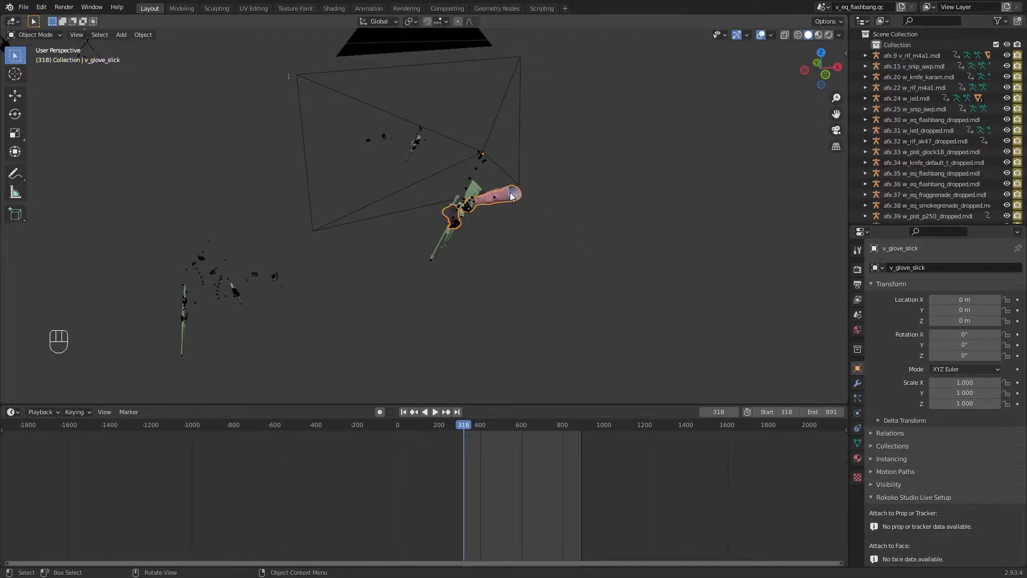
# Step: Select the afx.60 v_glove_slick.mdl armature in the first-person view model and rename it root
pyautogui.click(467, 208)
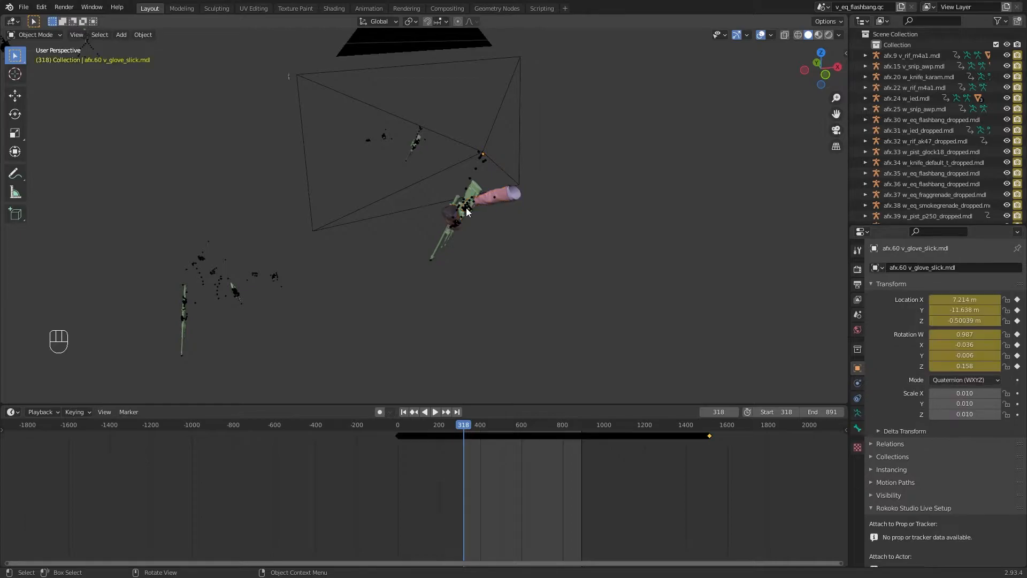
pyautogui.click(469, 207)
pyautogui.scroll(-6, 946, 120)
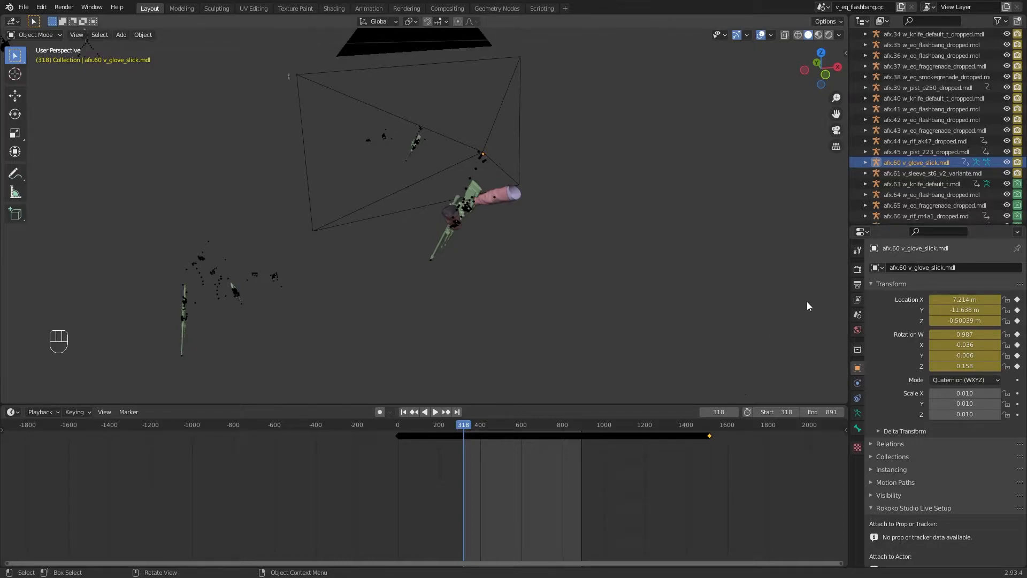
pyautogui.click(957, 267)
pyautogui.hotkey('ctrl', 'c')
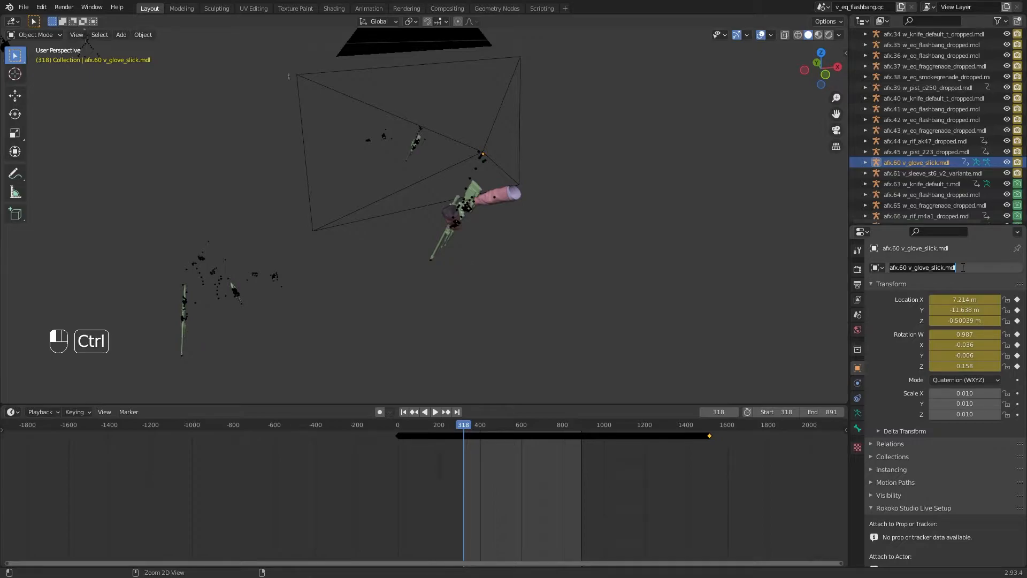
pyautogui.write('root')
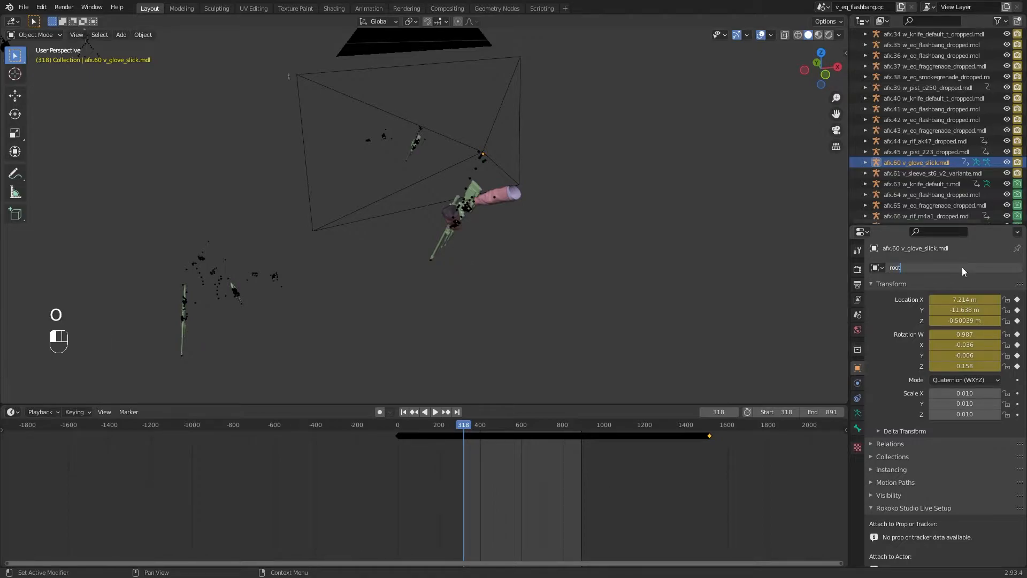
pyautogui.press('Return')
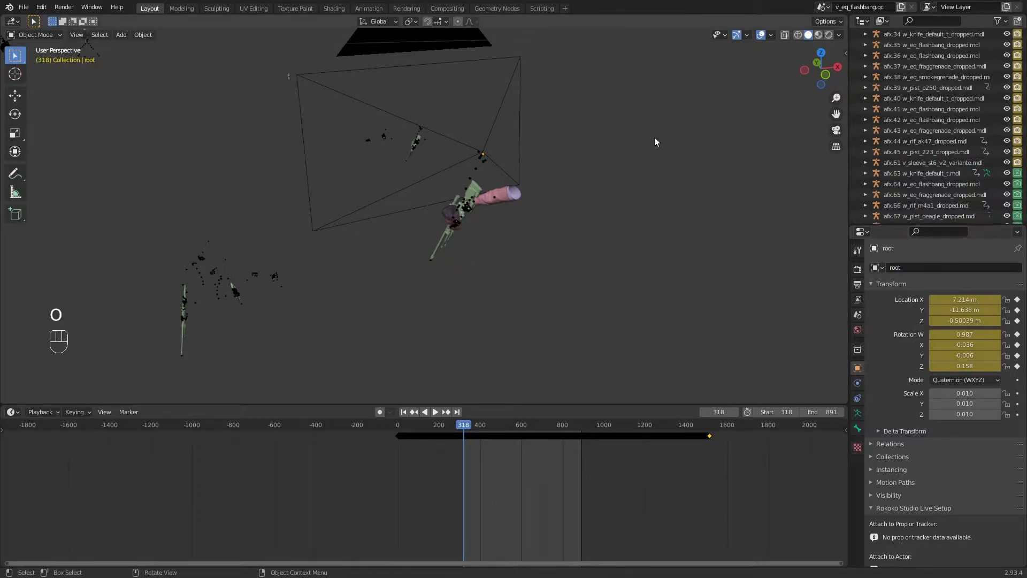
# Step: Start an FBX export of the glove armature and name the file 60 v_glove_slick animation.fbx
pyautogui.click(24, 7)
pyautogui.moveTo(57, 166)
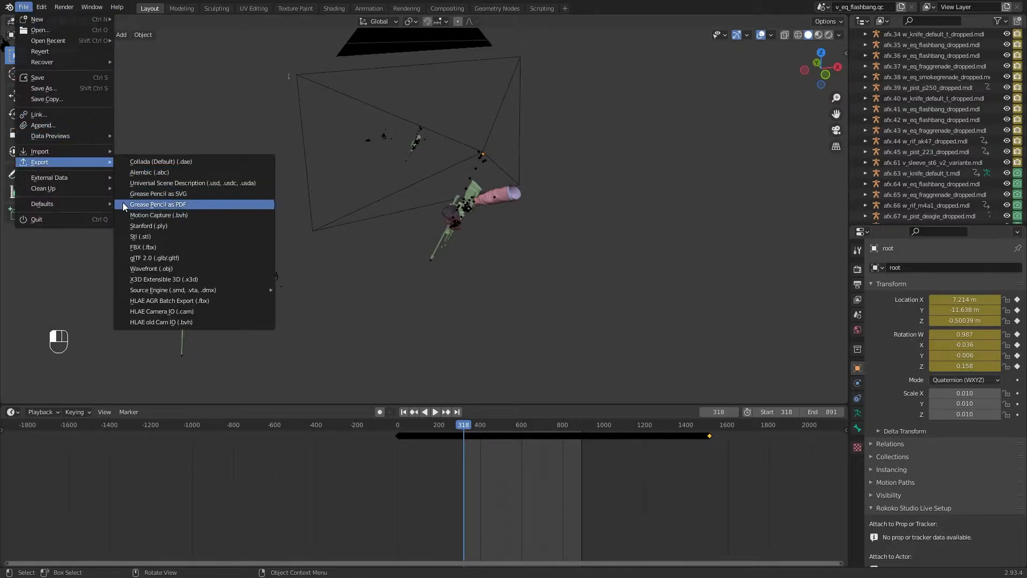
pyautogui.click(139, 246)
pyautogui.click(466, 437)
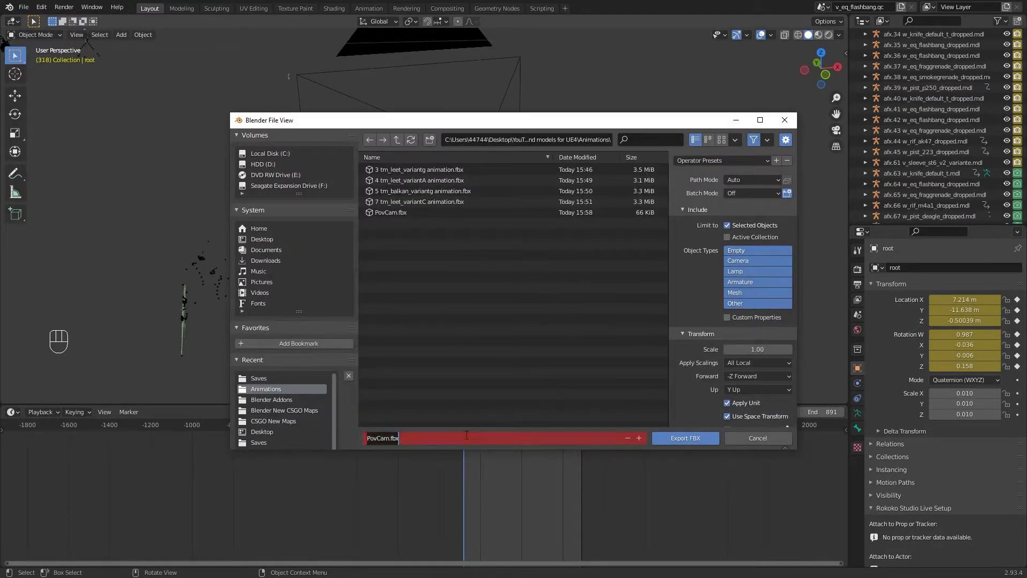
pyautogui.hotkey('ctrl', 'v')
pyautogui.press('Left')
pyautogui.press('Left')
pyautogui.press('Left')
pyautogui.press('Left')
pyautogui.press('Left')
pyautogui.press('Left')
pyautogui.press('Left')
pyautogui.press('Left')
pyautogui.press('Left')
pyautogui.press('Left')
pyautogui.press('Left')
pyautogui.press('Left')
pyautogui.press('Left')
pyautogui.press('Left')
pyautogui.press('BackSpace')
pyautogui.press('BackSpace')
pyautogui.press('BackSpace')
pyautogui.press('BackSpace')
pyautogui.press('Right')
pyautogui.press('Right')
pyautogui.press('Right')
pyautogui.press('Right')
pyautogui.press('Right')
pyautogui.press('Right')
pyautogui.press('Right')
pyautogui.press('Right')
pyautogui.press('Right')
pyautogui.press('Right')
pyautogui.press('Right')
pyautogui.press('Right')
pyautogui.press('Right')
pyautogui.press('Right')
pyautogui.press('Right')
pyautogui.press('Right')
pyautogui.press('Right')
pyautogui.press('BackSpace')
pyautogui.press('BackSpace')
pyautogui.press('BackSpace')
pyautogui.press('BackSpace')
pyautogui.write('animation')
pyautogui.press('Return')
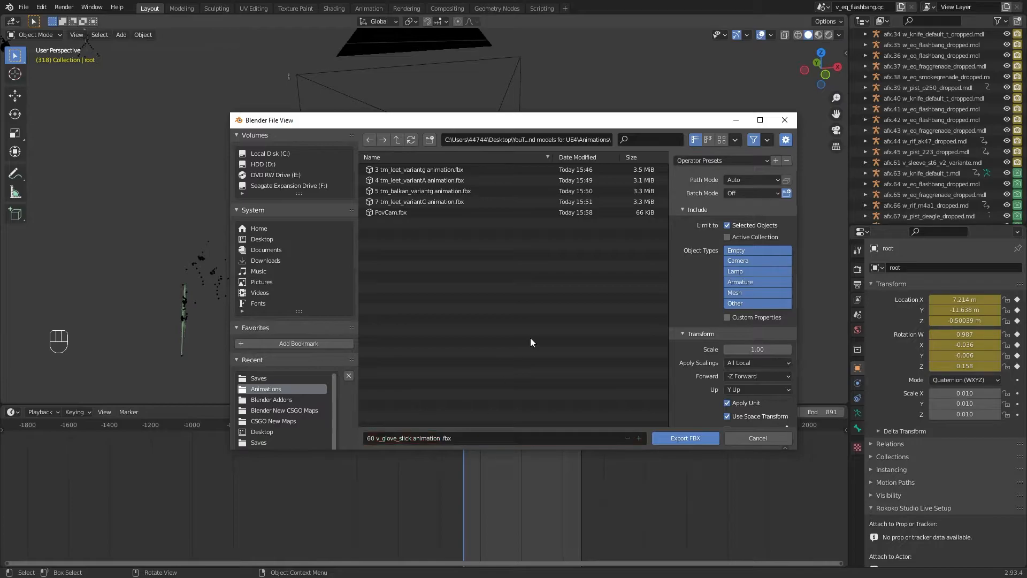
pyautogui.click(441, 438)
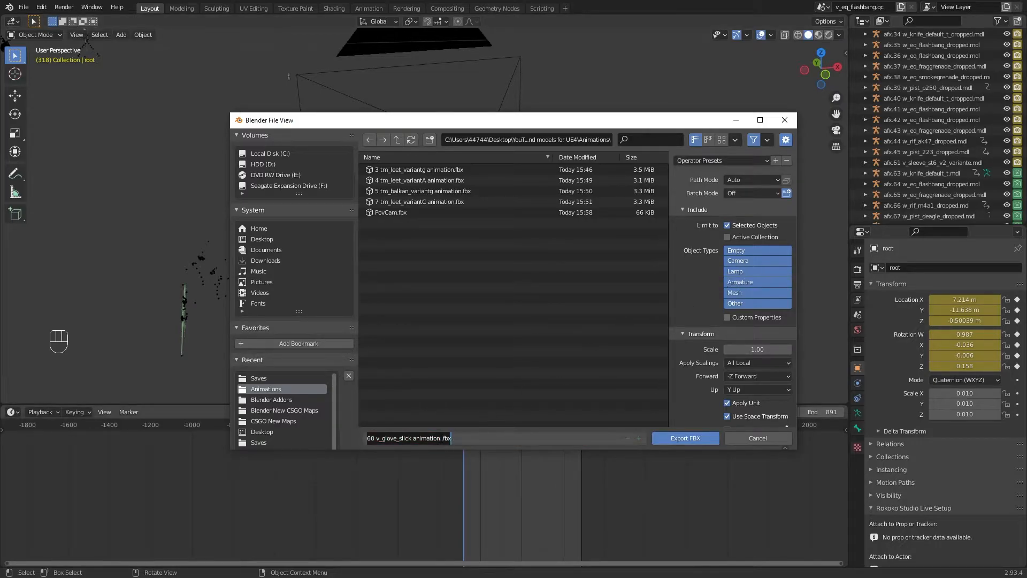
pyautogui.click(442, 439)
pyautogui.press('BackSpace')
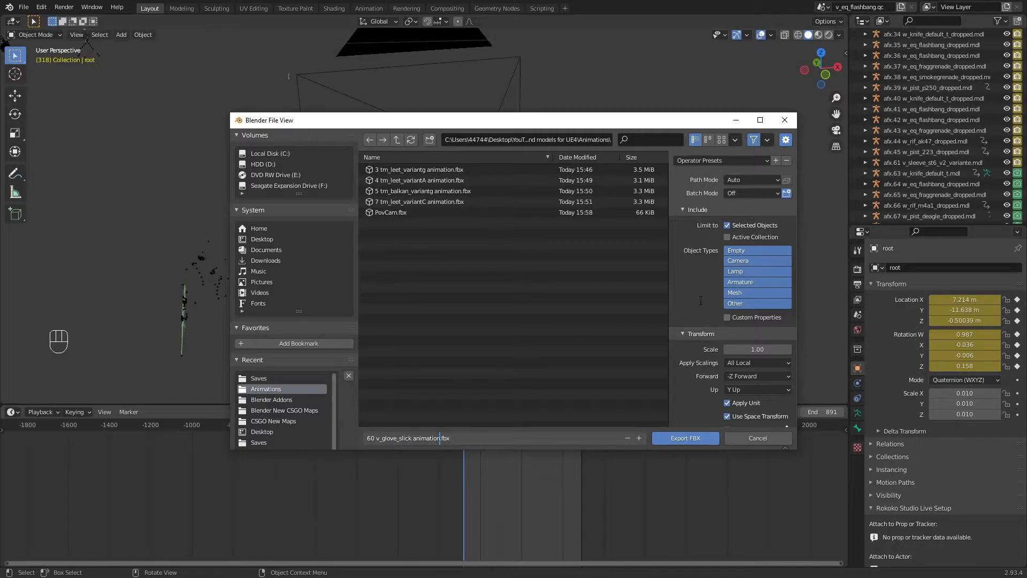
# Step: Review the Bake Animation settings and export the glove armature's FBX into the Animations folder
pyautogui.click(700, 304)
pyautogui.scroll(-2, 724, 268)
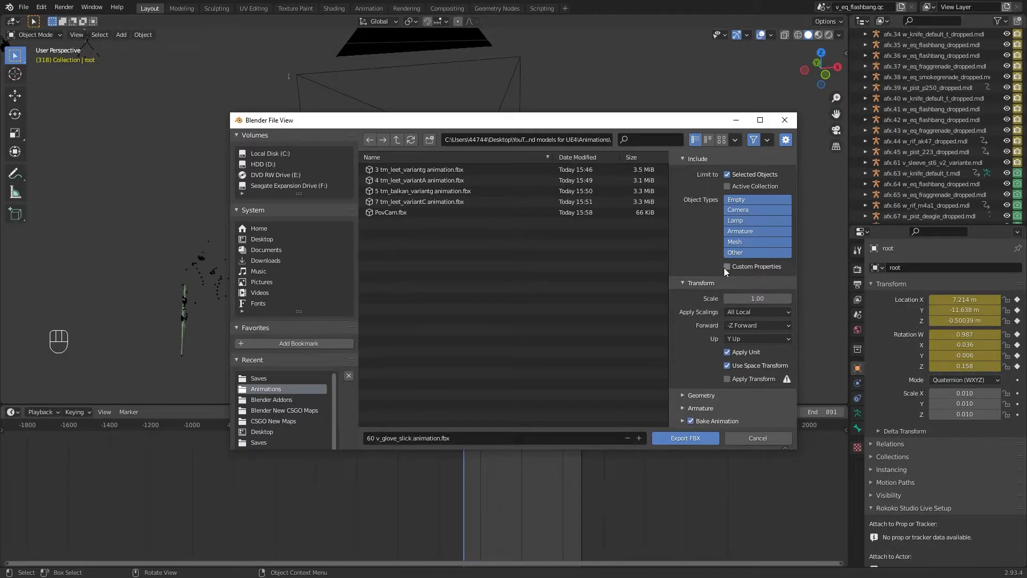
pyautogui.click(682, 421)
pyautogui.scroll(-3, 730, 322)
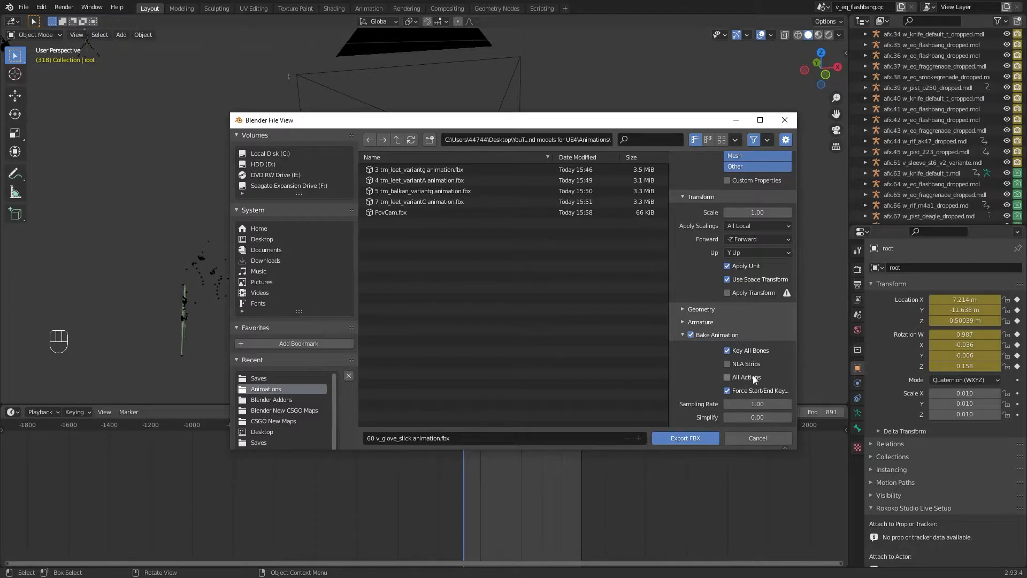
pyautogui.click(696, 437)
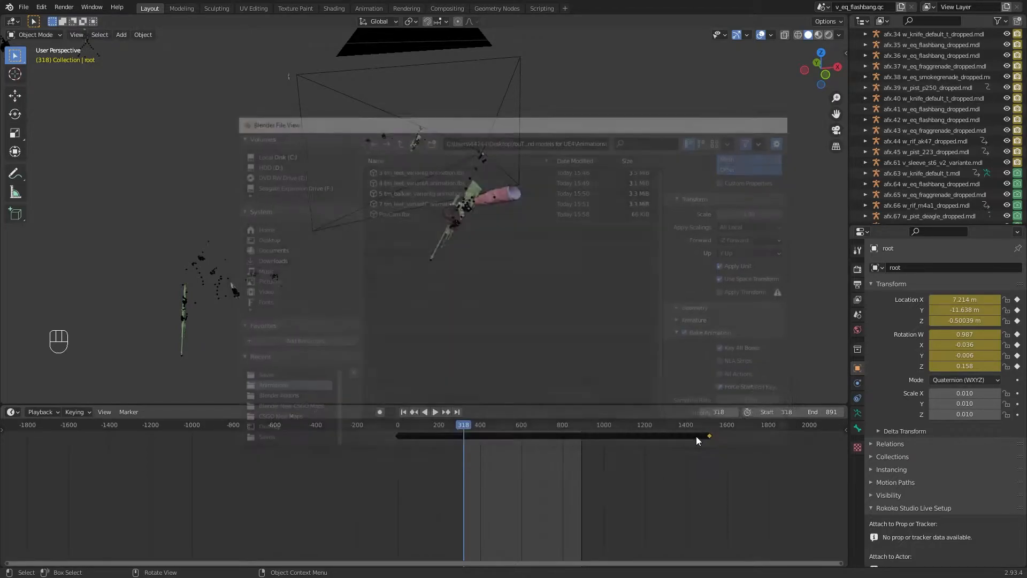
# Step: Rename the exported root armature back to afx.60 v_glove_slick.mdl
pyautogui.click(928, 266)
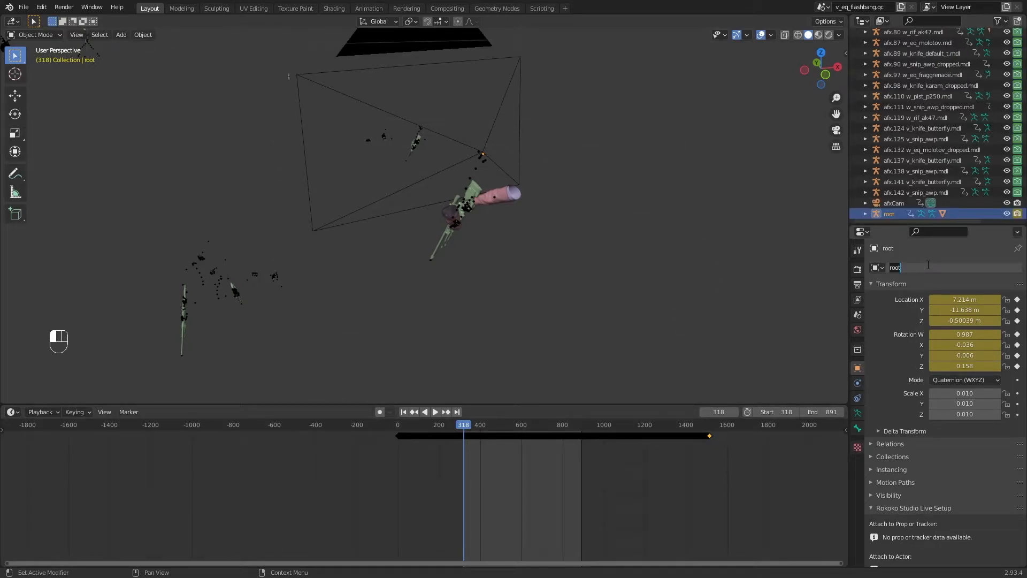
pyautogui.hotkey('ctrl', 'v')
pyautogui.press('Return')
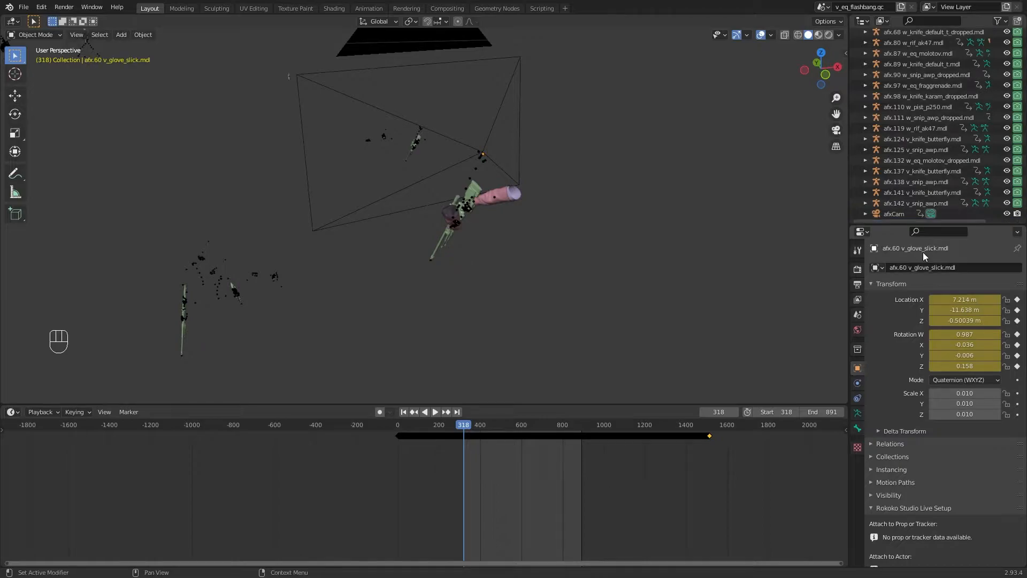
# Step: Select the afx.61 v_sleeve_st6_v2_variante.mdl armature, copy its name, and rename it root
pyautogui.scroll(7, 892, 186)
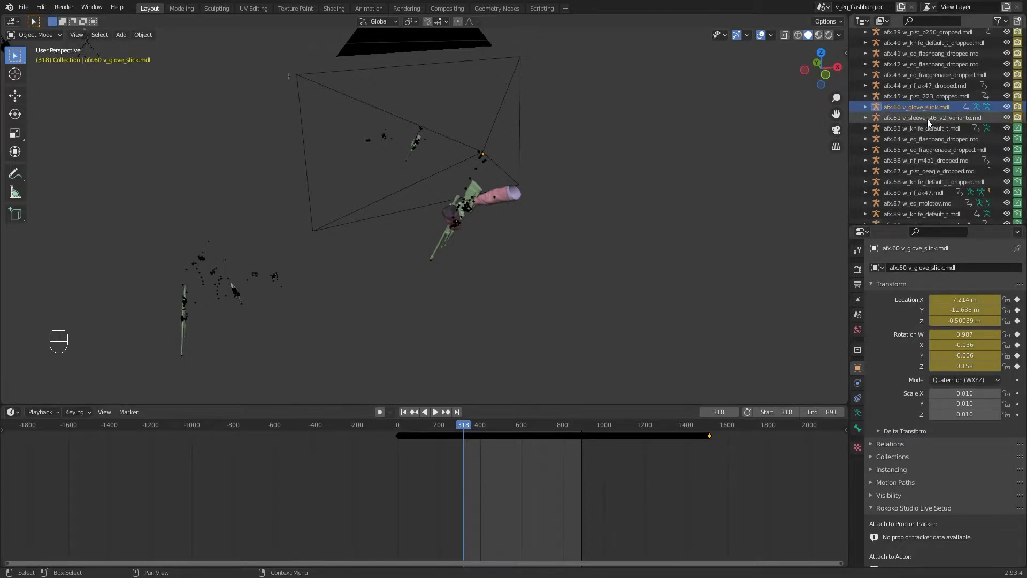
pyautogui.click(927, 118)
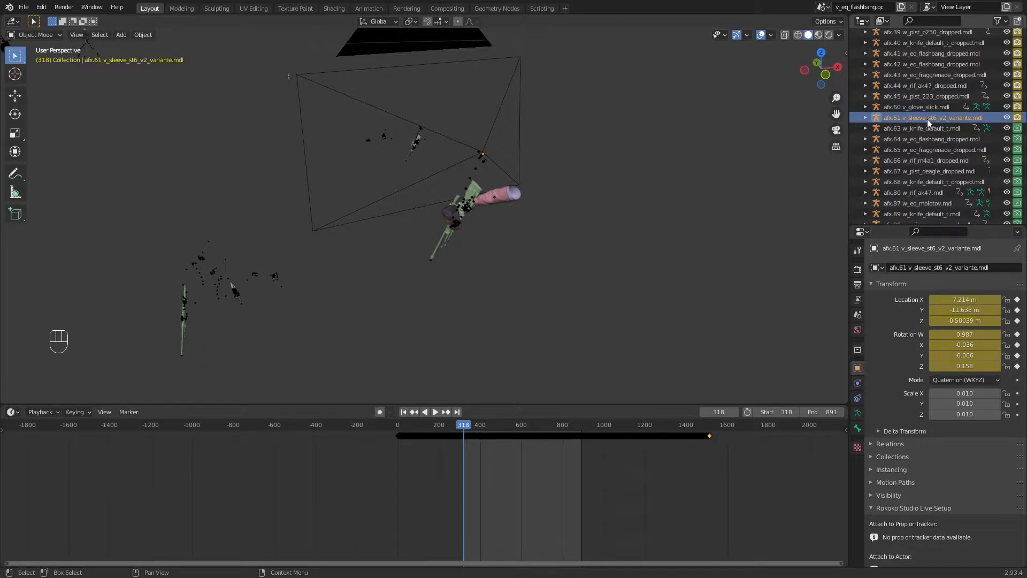
pyautogui.click(997, 264)
pyautogui.hotkey('ctrl', 'c')
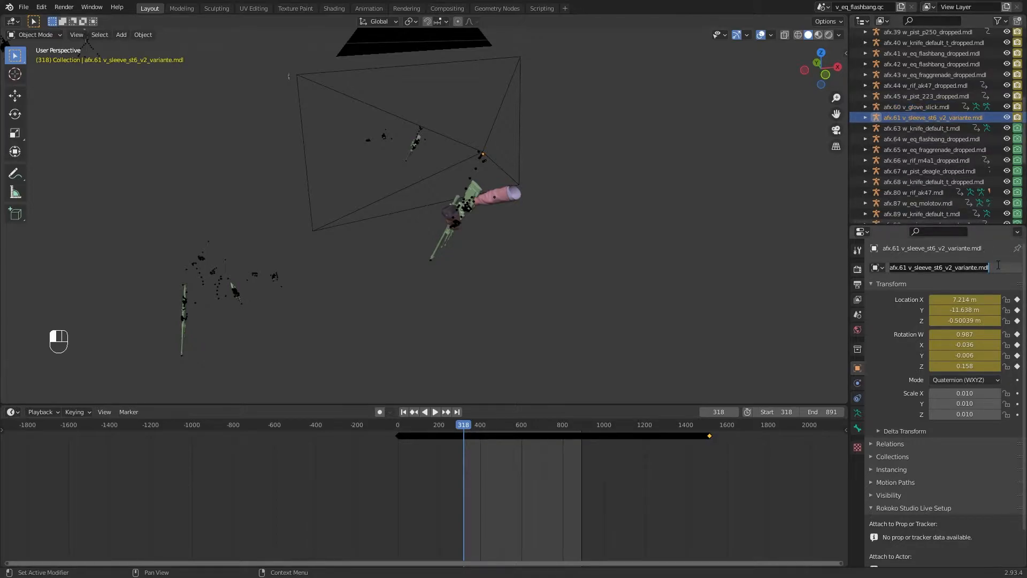
pyautogui.press('BackSpace')
pyautogui.write('root')
pyautogui.press('Return')
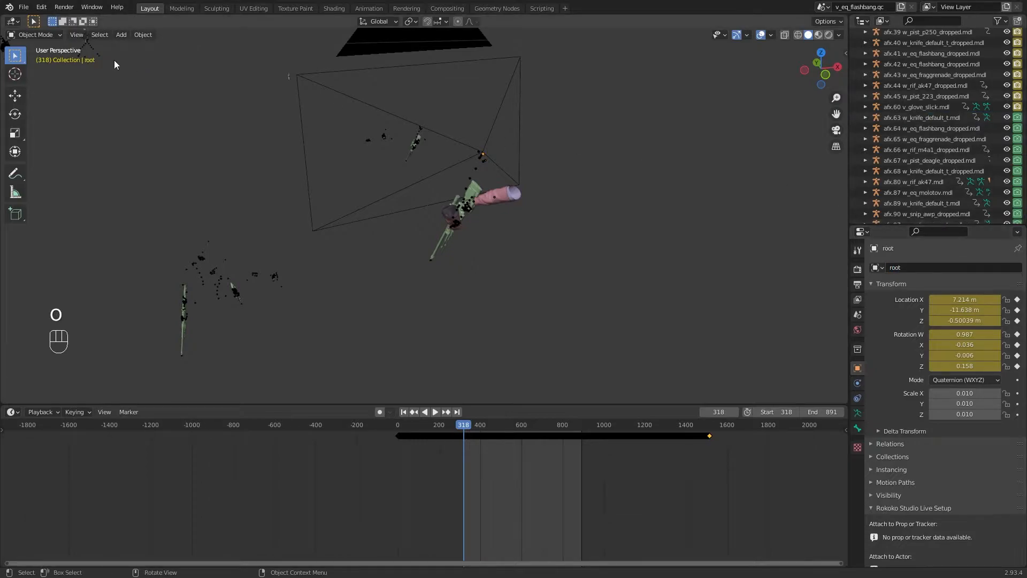
# Step: Start an FBX export of the sleeve armature and name the file 61 v_sleeve_st6_v2_variante animation.fbx
pyautogui.click(25, 7)
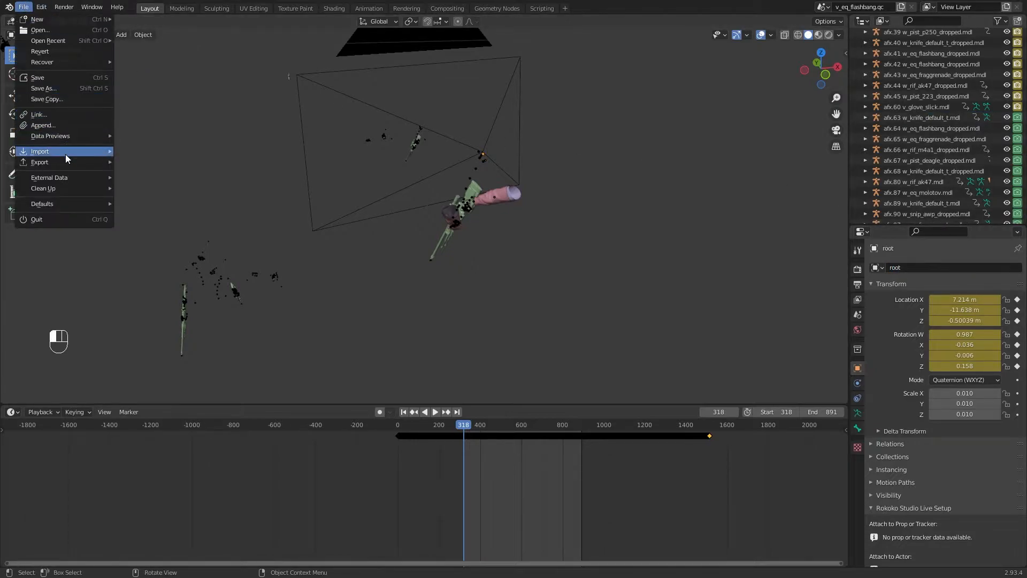
pyautogui.moveTo(69, 162)
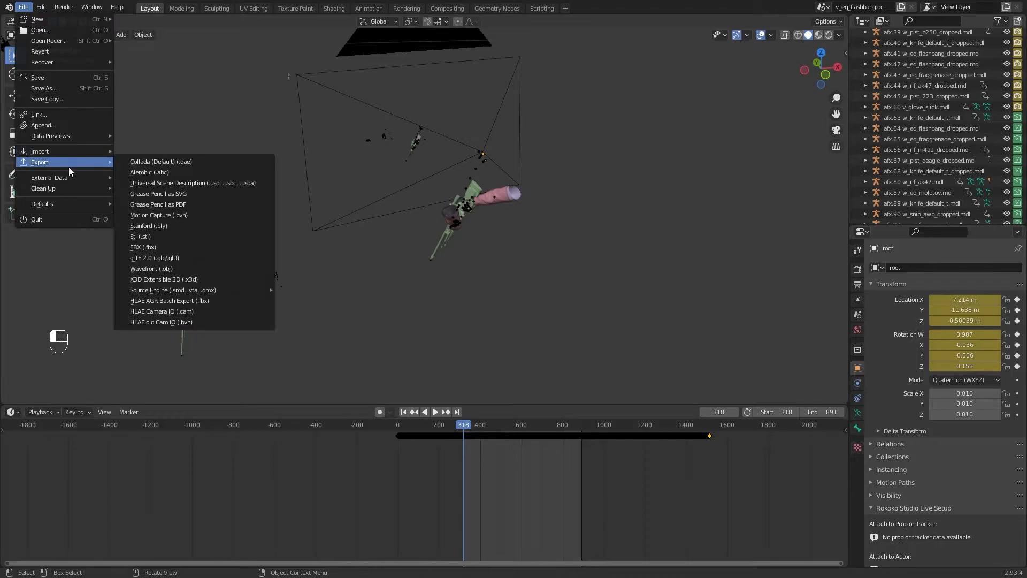
pyautogui.click(156, 246)
pyautogui.click(460, 436)
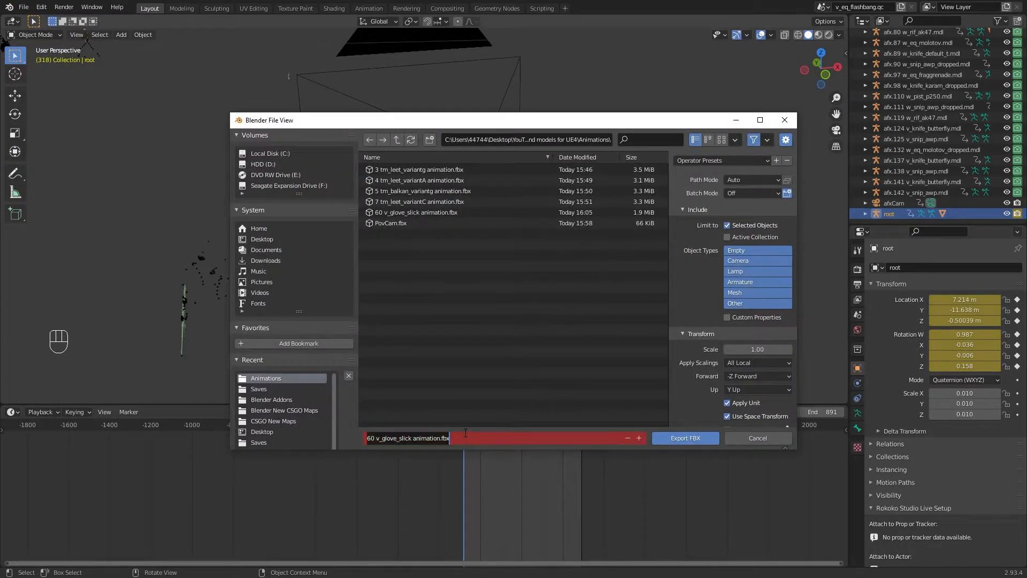
pyautogui.hotkey('ctrl', 'v')
pyautogui.press('Left')
pyautogui.press('Left')
pyautogui.press('Left')
pyautogui.press('Left')
pyautogui.press('Left')
pyautogui.press('Left')
pyautogui.press('Left')
pyautogui.press('Left')
pyautogui.press('Left')
pyautogui.press('Left')
pyautogui.press('Left')
pyautogui.press('Left')
pyautogui.press('Left')
pyautogui.press('Left')
pyautogui.press('Left')
pyautogui.press('Left')
pyautogui.press('Left')
pyautogui.press('Left')
pyautogui.press('Left')
pyautogui.press('Left')
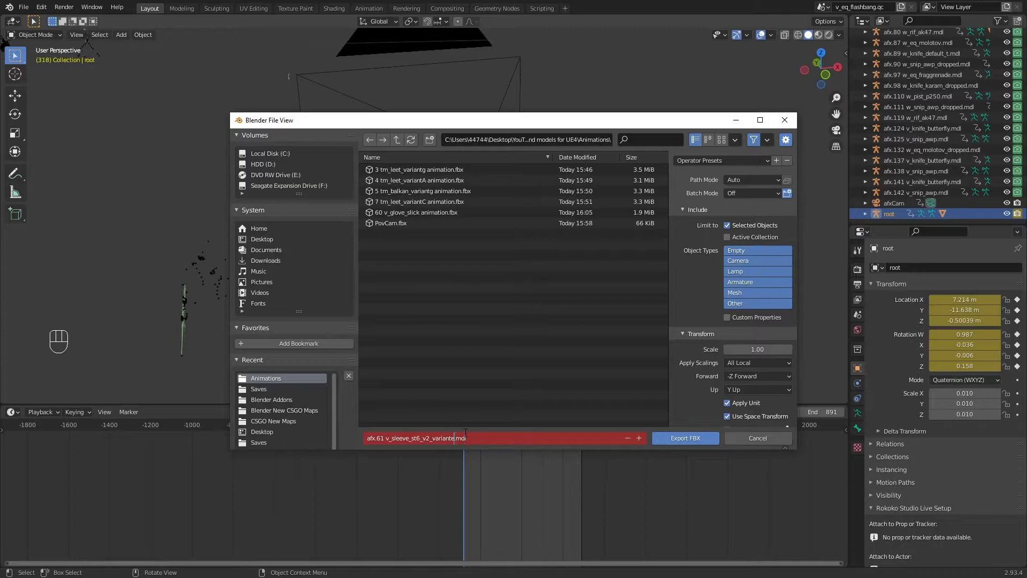
pyautogui.press('Left')
pyautogui.press('Left')
pyautogui.press('Left')
pyautogui.press('Left')
pyautogui.press('BackSpace')
pyautogui.press('BackSpace')
pyautogui.press('BackSpace')
pyautogui.press('BackSpace')
pyautogui.press('Right')
pyautogui.press('Right')
pyautogui.press('Right')
pyautogui.press('Right')
pyautogui.press('Right')
pyautogui.press('Right')
pyautogui.press('Right')
pyautogui.press('Right')
pyautogui.press('Right')
pyautogui.press('Right')
pyautogui.press('Right')
pyautogui.press('Right')
pyautogui.press('Right')
pyautogui.press('Right')
pyautogui.press('Right')
pyautogui.press('Right')
pyautogui.press('Right')
pyautogui.press('Right')
pyautogui.press('Right')
pyautogui.press('Right')
pyautogui.press('Left')
pyautogui.press('Left')
pyautogui.press('Left')
pyautogui.press('Left')
pyautogui.write('animation')
pyautogui.press('Return')
# Step: Review the Bake Animation settings and export the sleeve armature's FBX into the Animations folder
pyautogui.scroll(-2, 760, 300)
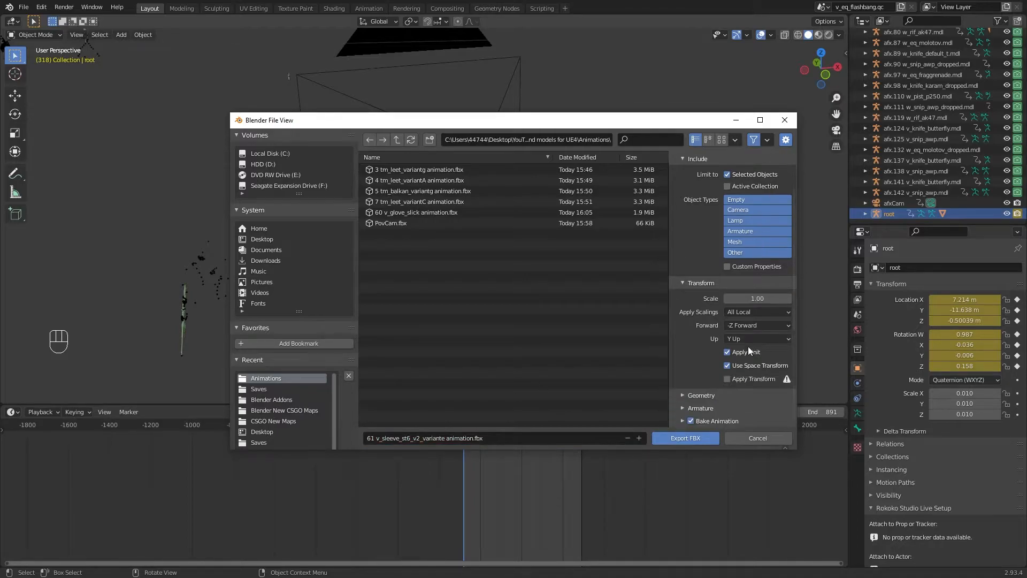
pyautogui.click(683, 421)
pyautogui.scroll(-4, 729, 341)
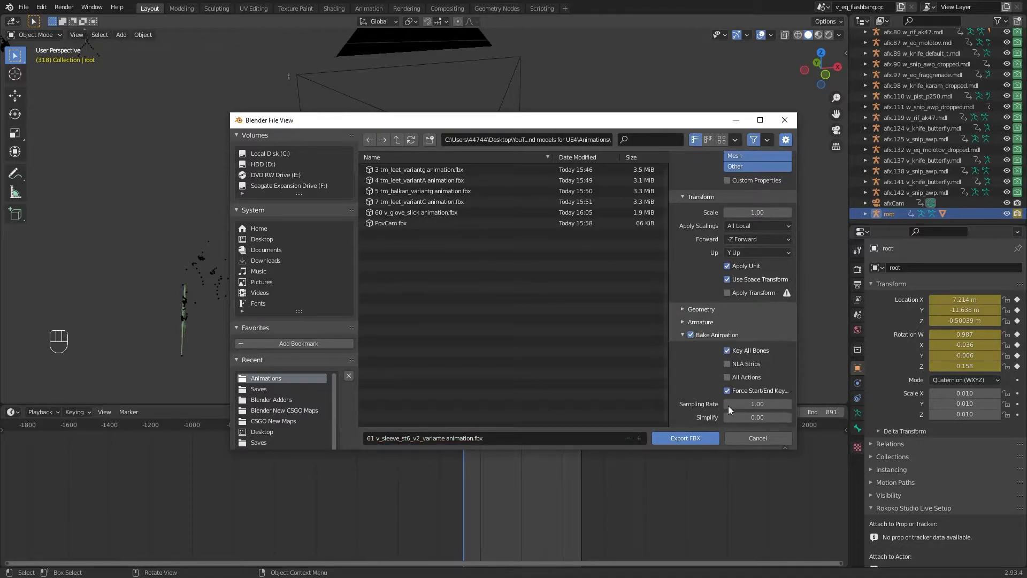
pyautogui.click(695, 438)
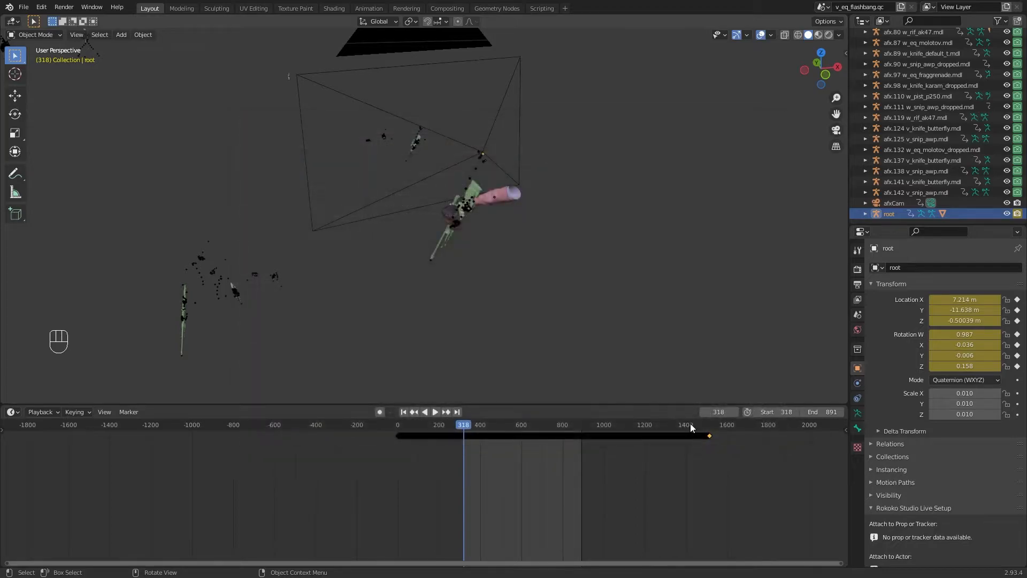
# Step: Rename the exported root armature back to afx.61 v_sleeve_st6_v2_variante.mdl
pyautogui.click(914, 267)
pyautogui.hotkey('ctrl', 'v')
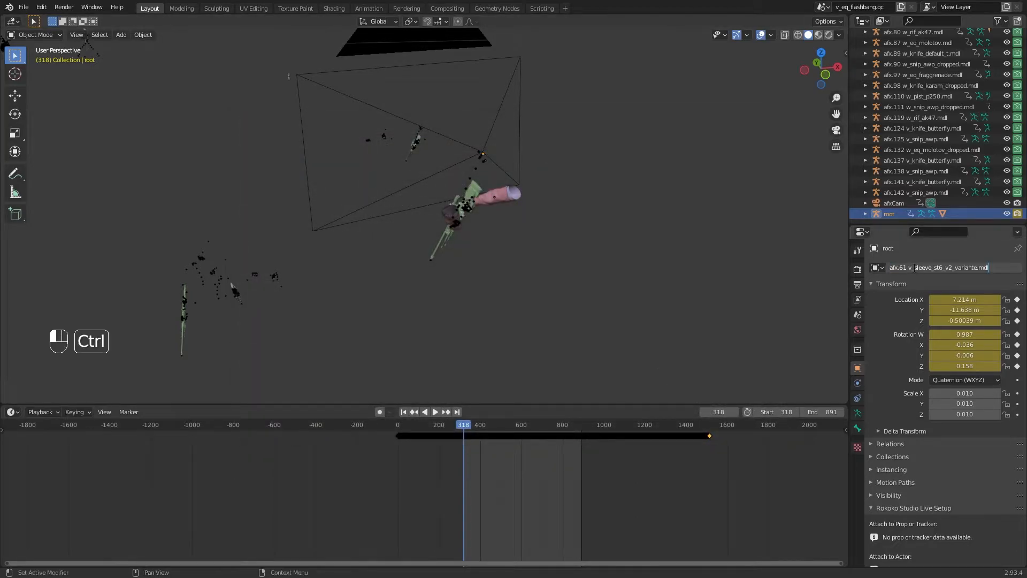
pyautogui.press('Return')
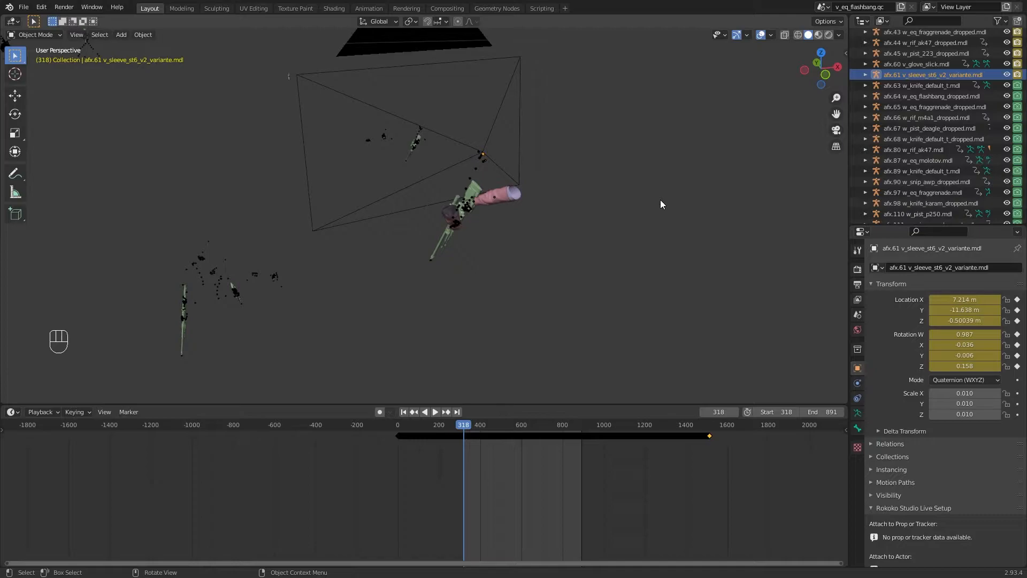
# Step: Deselect the sleeve armature, select the afx.15 v_snip_awp.mdl armature beside the camera, and locate it in the scene list
pyautogui.moveTo(660, 200); pyautogui.dragTo(656, 201, button='middle')
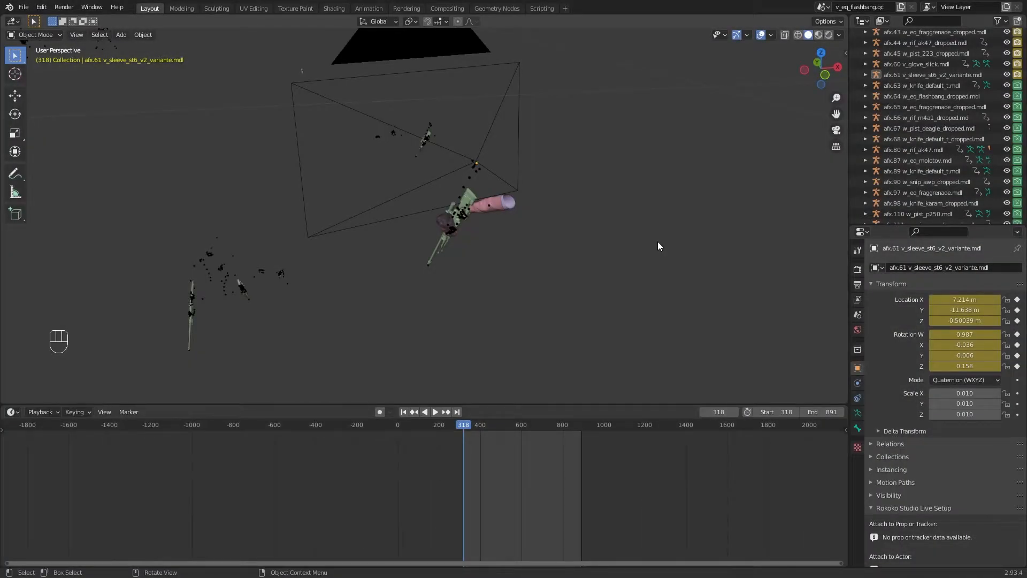
pyautogui.hotkey('ctrl', 'z')
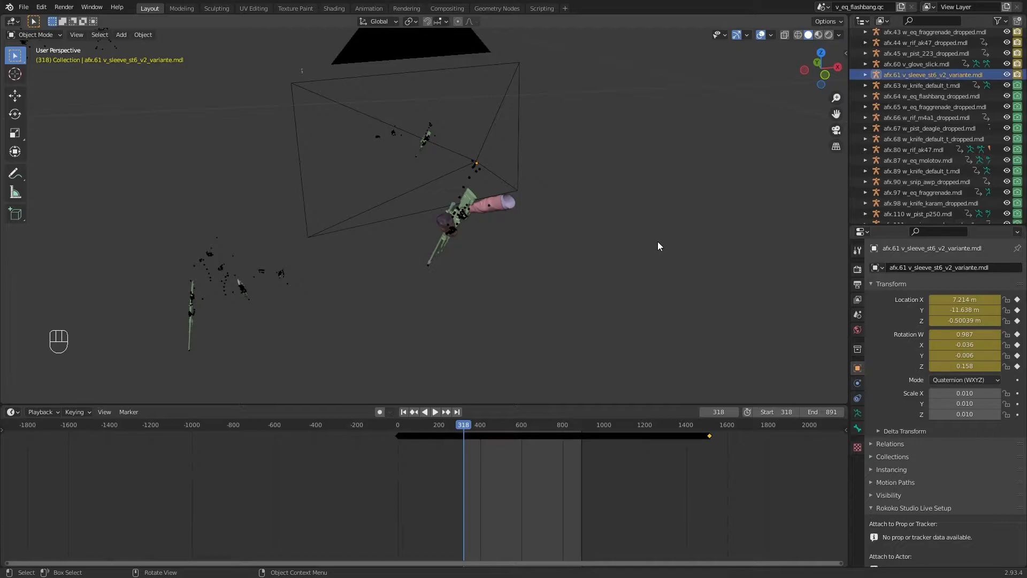
pyautogui.click(658, 242)
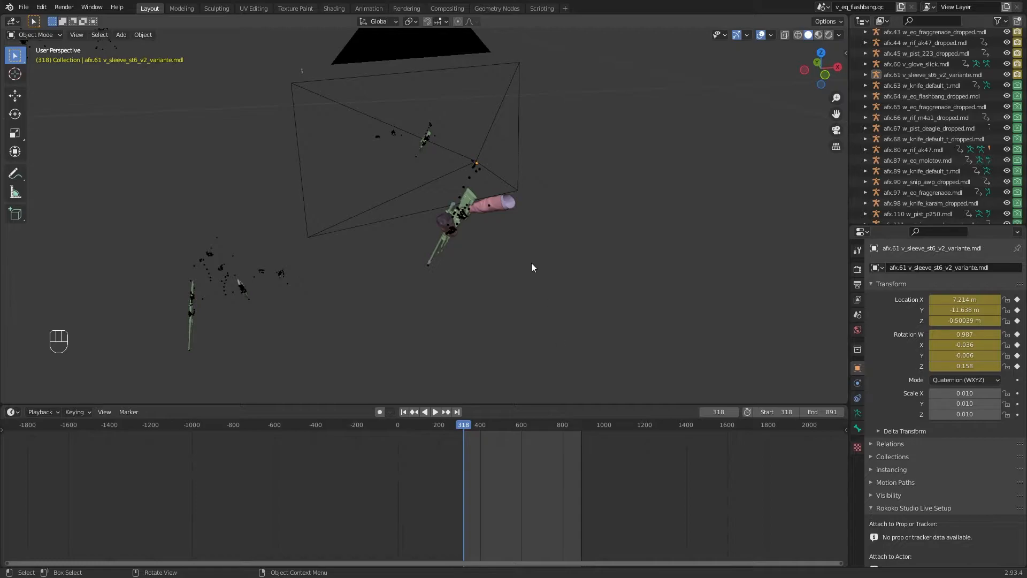
pyautogui.click(463, 189)
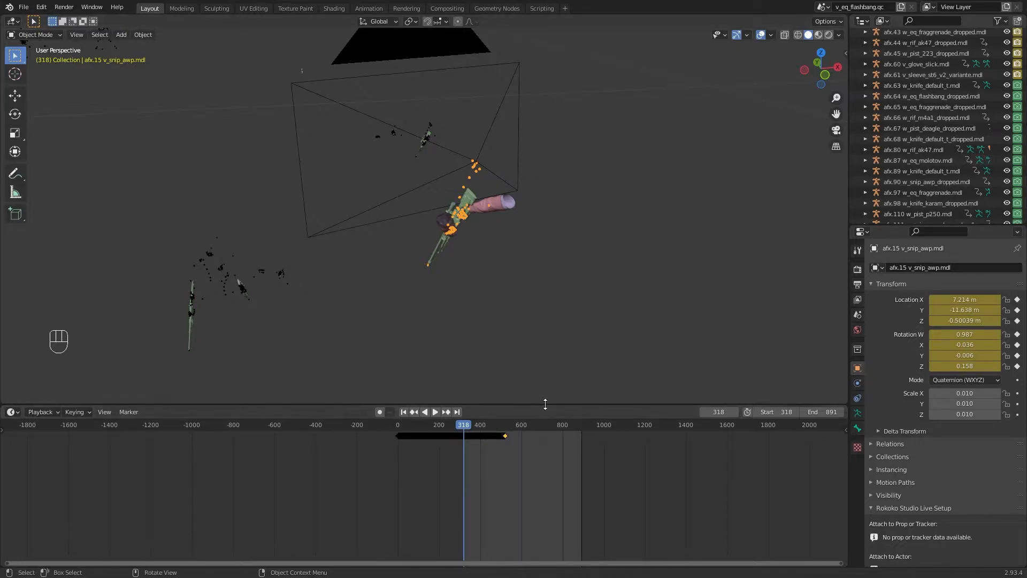
pyautogui.scroll(10, 897, 136)
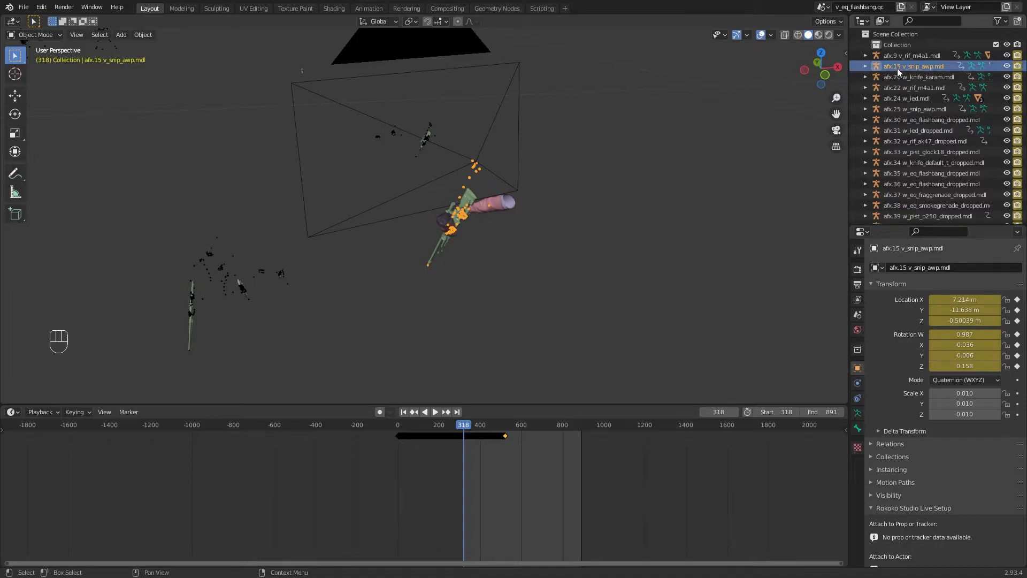
pyautogui.scroll(-1, 910, 67)
pyautogui.scroll(1, 913, 59)
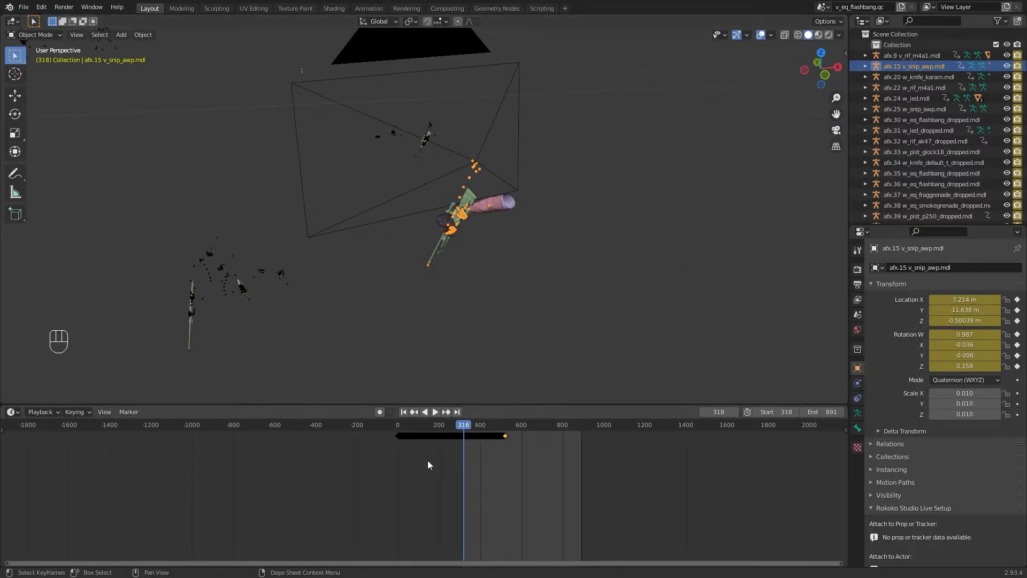
# Step: Play and scrub the timeline to frame 540, examining how the afx.15 v_snip_awp.mdl armature follows the camera around its last keyframe
pyautogui.moveTo(464, 425); pyautogui.dragTo(468, 425)
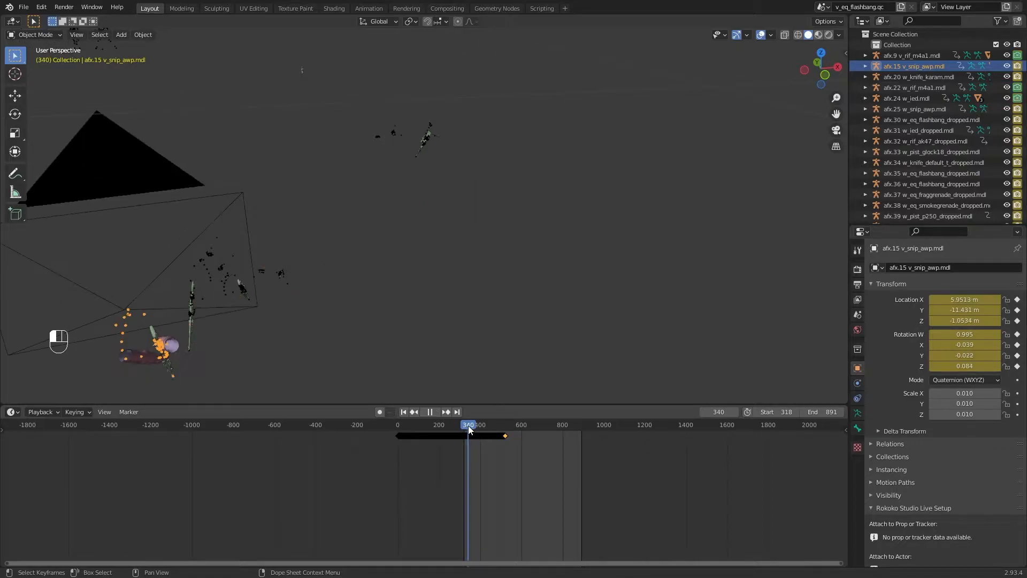
pyautogui.keyDown('shift'); pyautogui.moveTo(373, 348); pyautogui.dragTo(450, 340, button='middle'); pyautogui.keyUp('shift')
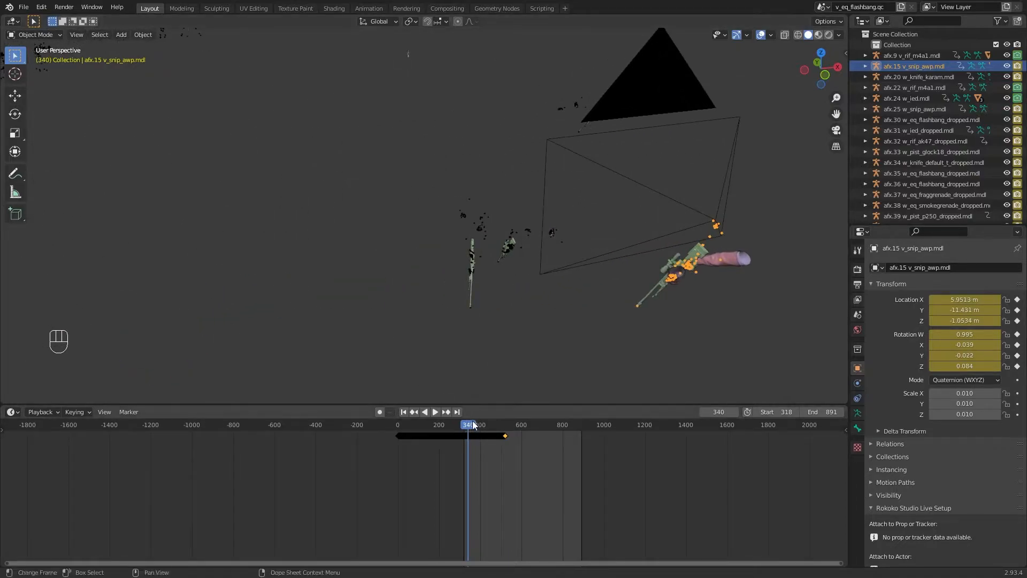
pyautogui.press('space')
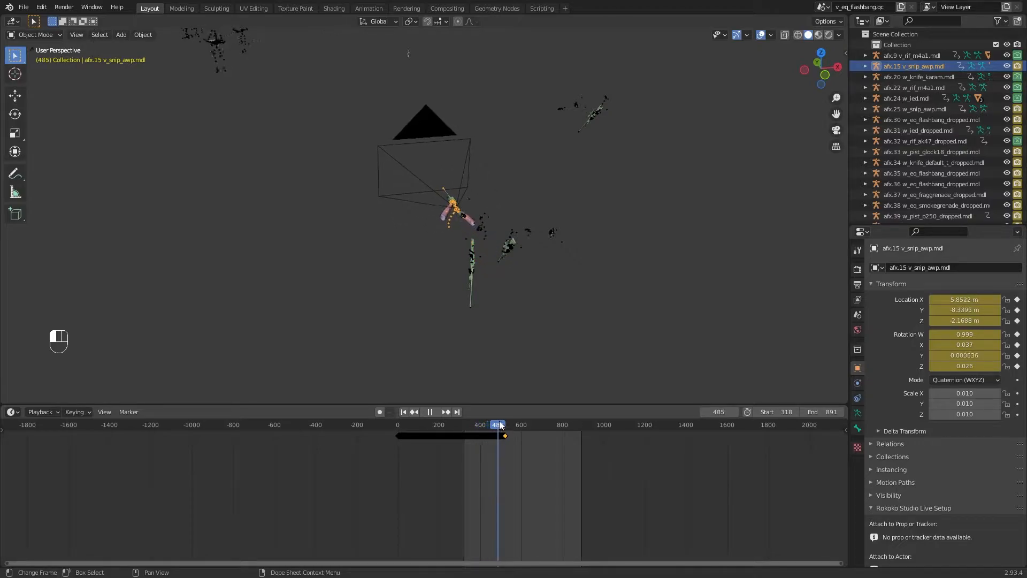
pyautogui.press('space')
pyautogui.keyDown('shift'); pyautogui.moveTo(415, 335); pyautogui.dragTo(517, 340, button='middle'); pyautogui.keyUp('shift')
pyautogui.moveTo(517, 340); pyautogui.dragTo(615, 309, button='middle')
pyautogui.keyDown('shift'); pyautogui.moveTo(690, 298); pyautogui.dragTo(555, 317, button='middle'); pyautogui.keyUp('shift')
pyautogui.keyDown('shift'); pyautogui.moveTo(620, 301); pyautogui.dragTo(589, 303, button='middle'); pyautogui.keyUp('shift')
pyautogui.scroll(1, 599, 295)
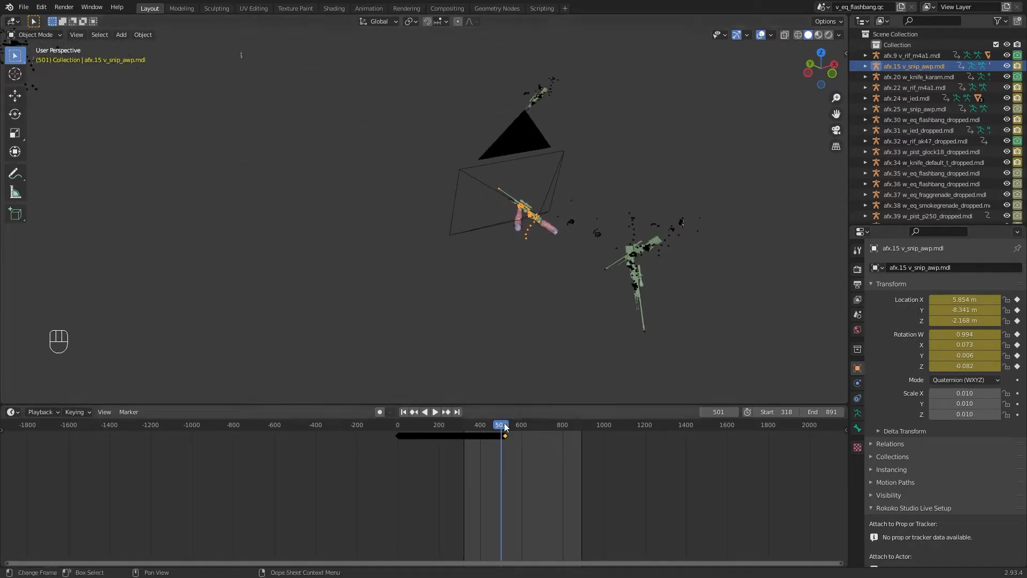
pyautogui.moveTo(501, 424); pyautogui.dragTo(506, 425)
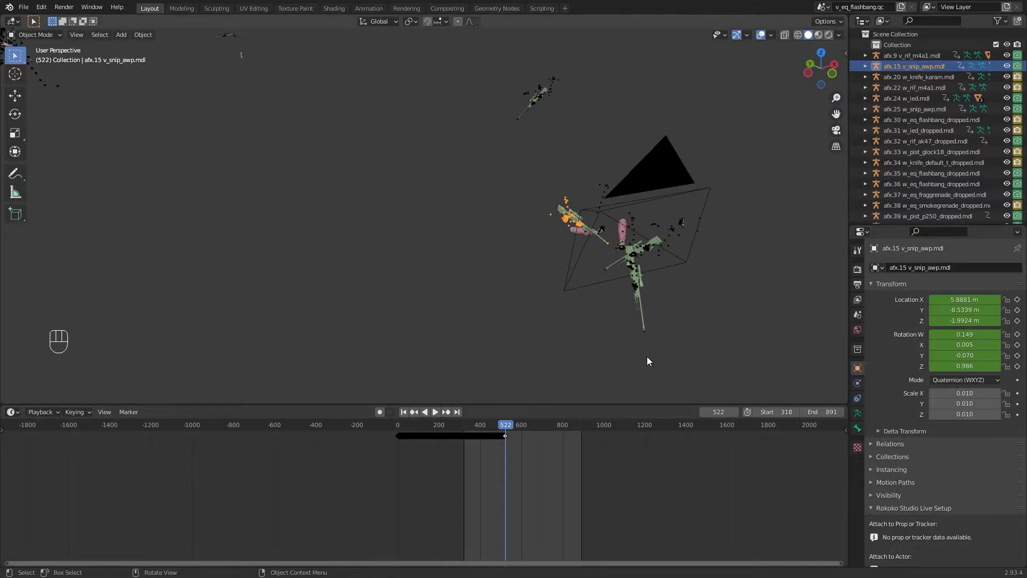
pyautogui.moveTo(508, 424); pyautogui.dragTo(508, 425)
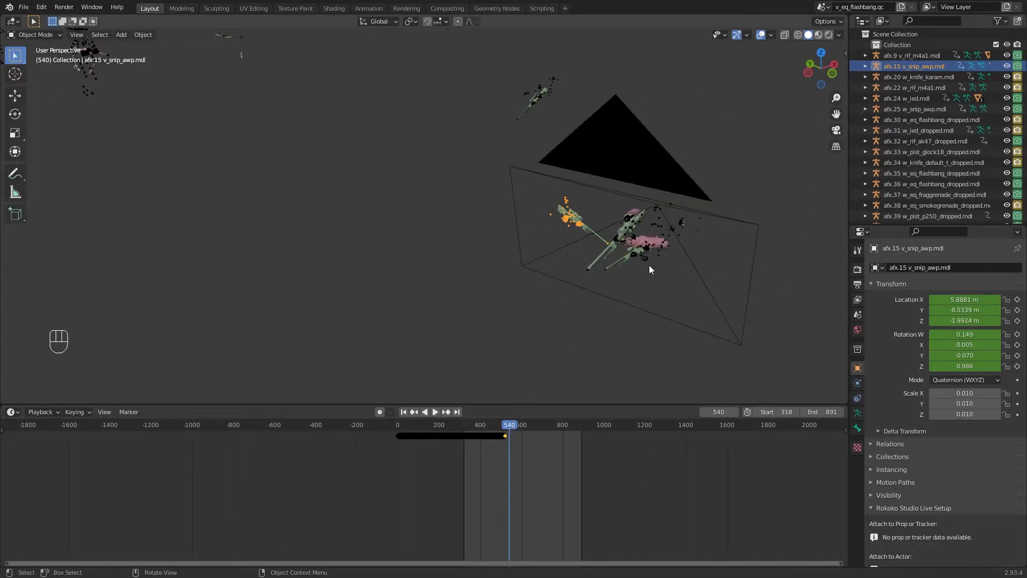
# Step: Scrub the timeline to frame 563 and examine the position of the afx.15 v_snip_awp.mdl armature relative to the camera
pyautogui.moveTo(512, 427); pyautogui.dragTo(514, 427)
pyautogui.scroll(-1, 510, 422)
pyautogui.scroll(-6, 476, 369)
pyautogui.moveTo(462, 339); pyautogui.dragTo(300, 341, button='middle')
pyautogui.keyDown('shift'); pyautogui.moveTo(233, 341); pyautogui.dragTo(495, 276, button='middle'); pyautogui.keyUp('shift')
pyautogui.scroll(2, 495, 276)
pyautogui.keyDown('shift'); pyautogui.moveTo(605, 297); pyautogui.dragTo(528, 321, button='middle'); pyautogui.keyUp('shift')
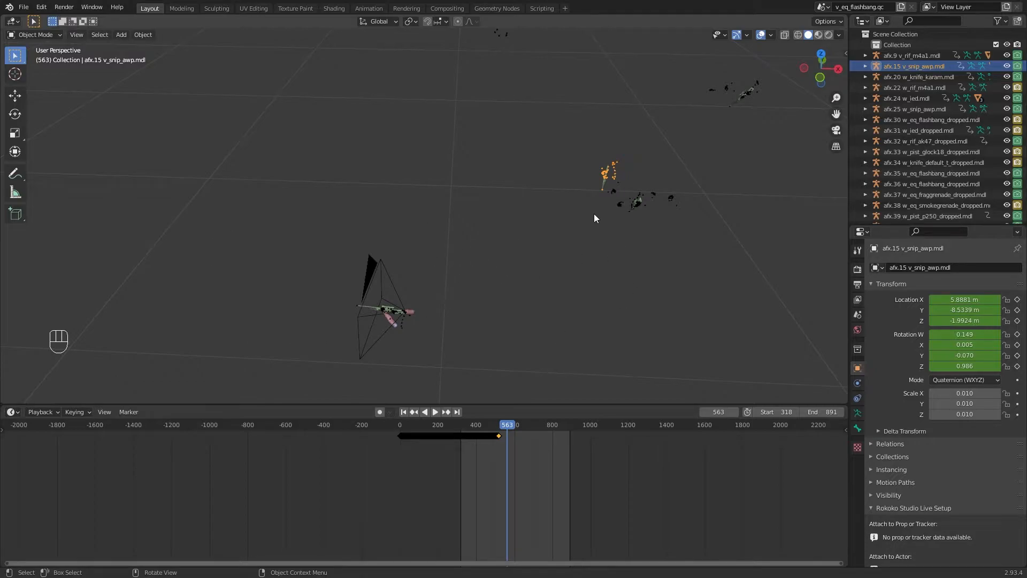
# Step: Play and scrub back to frame 523, examining the AWP armature and the arms up close around its last keyframe
pyautogui.click(505, 425)
pyautogui.press('space')
pyautogui.moveTo(505, 426); pyautogui.dragTo(501, 424)
pyautogui.keyDown('shift'); pyautogui.moveTo(646, 280); pyautogui.dragTo(463, 253, button='middle'); pyautogui.keyUp('shift')
pyautogui.scroll(5, 576, 316)
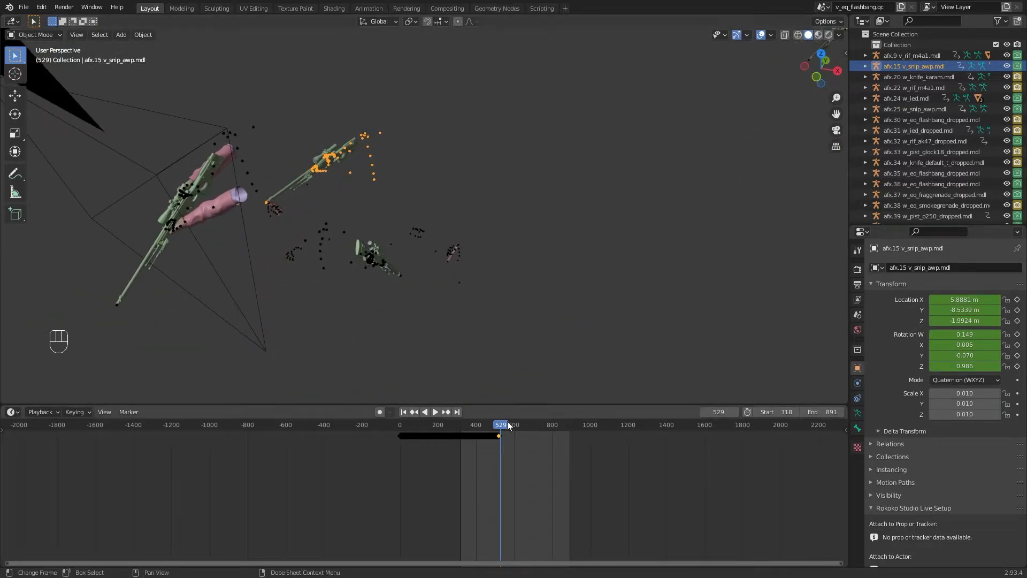
pyautogui.hotkey('shift', 'ctrl', 'space')
pyautogui.moveTo(498, 424); pyautogui.dragTo(500, 425)
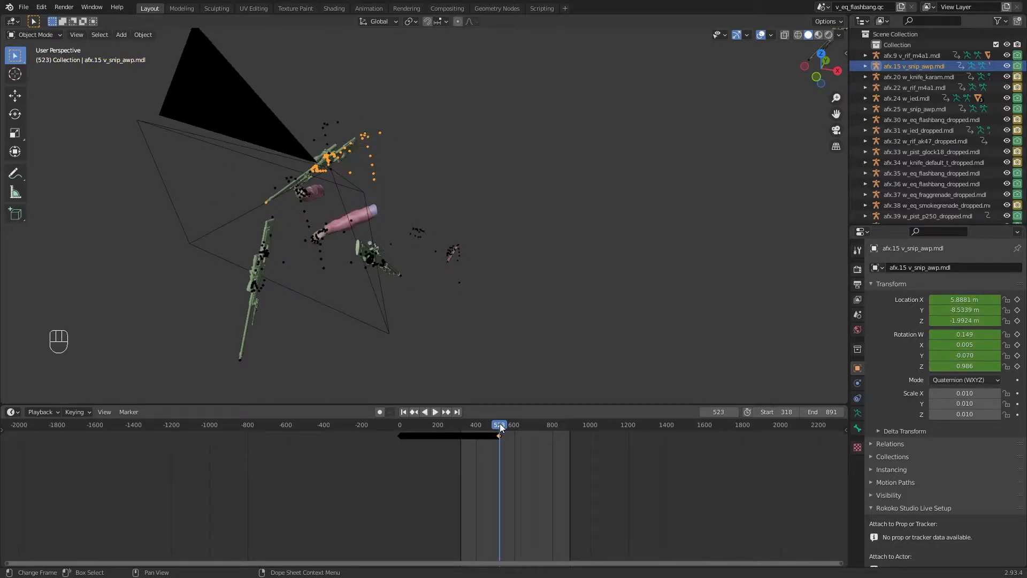
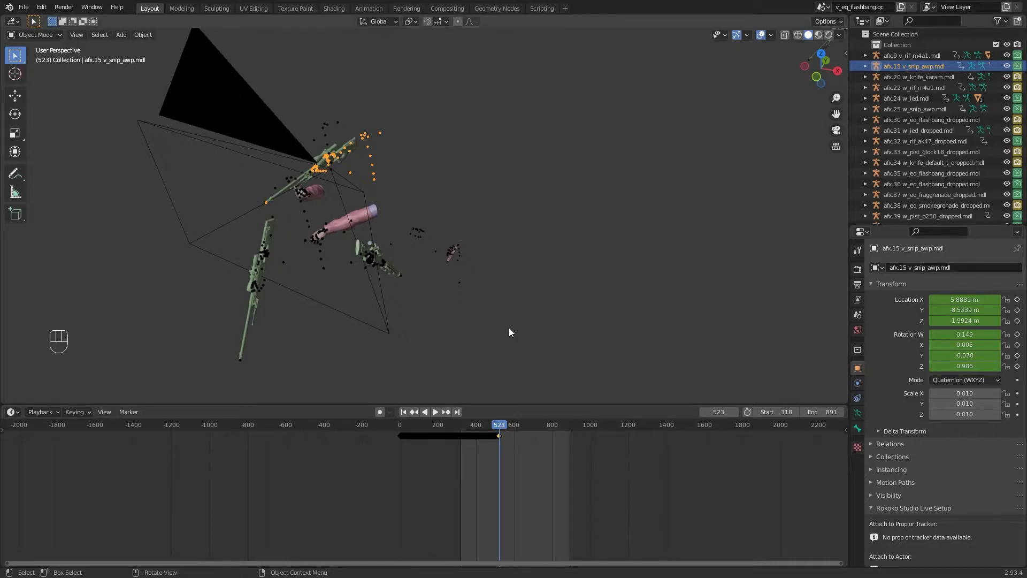
# Step: Play and scrub past the AWP's last keyframe, set the current frame to 318, and examine the armature beside the camera
pyautogui.press('space')
pyautogui.click(550, 425)
pyautogui.moveTo(554, 427); pyautogui.dragTo(513, 426)
pyautogui.click(718, 413)
pyautogui.write('318')
pyautogui.press('Return')
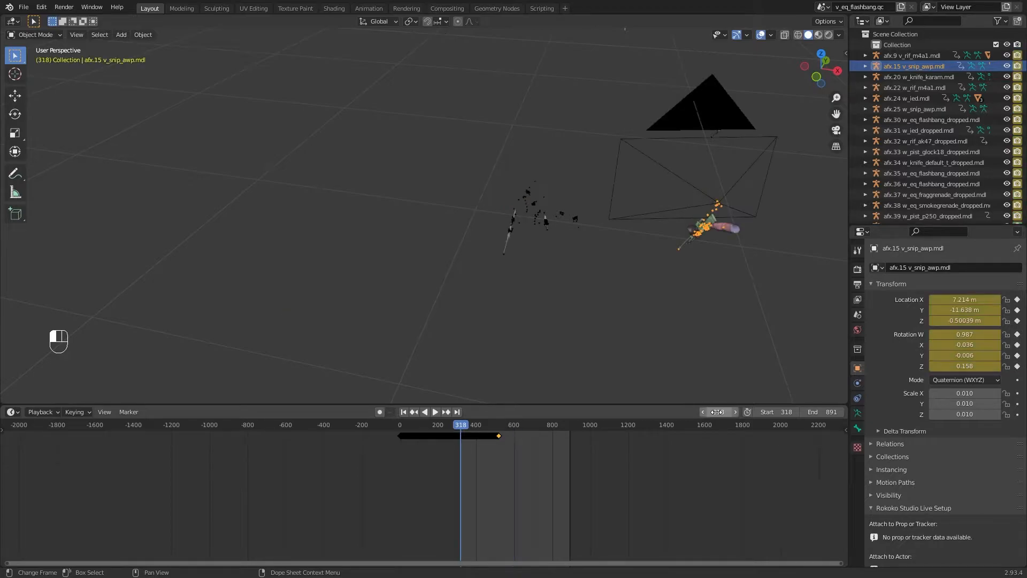
pyautogui.keyDown('shift'); pyautogui.moveTo(688, 320); pyautogui.dragTo(673, 296, button='middle'); pyautogui.keyUp('shift')
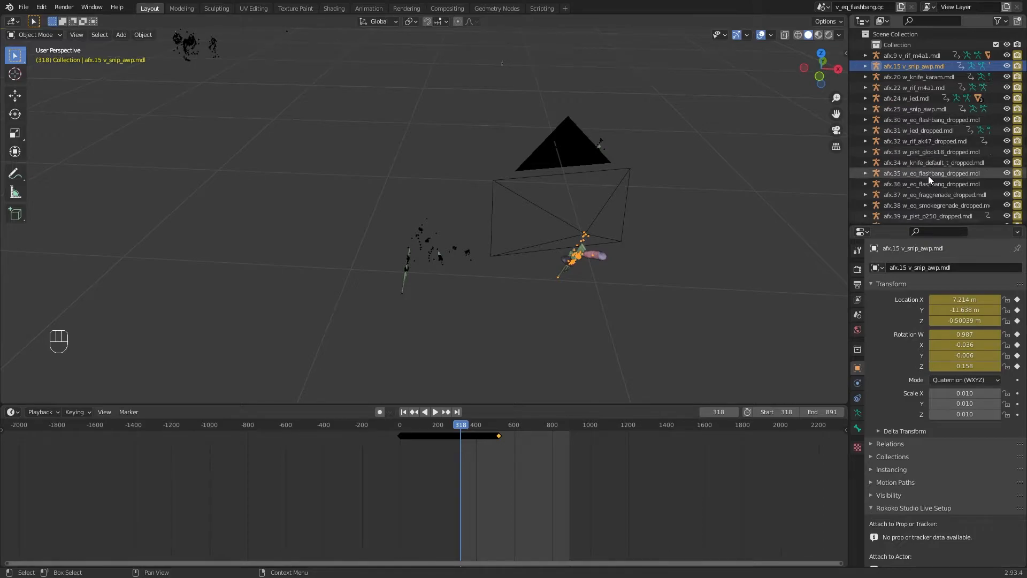
# Step: Add afx.124 v_knife_butterfly.mdl to the selection and scrub to frame 526 to examine it near the arms
pyautogui.scroll(-2, 922, 191)
pyautogui.scroll(-4, 924, 194)
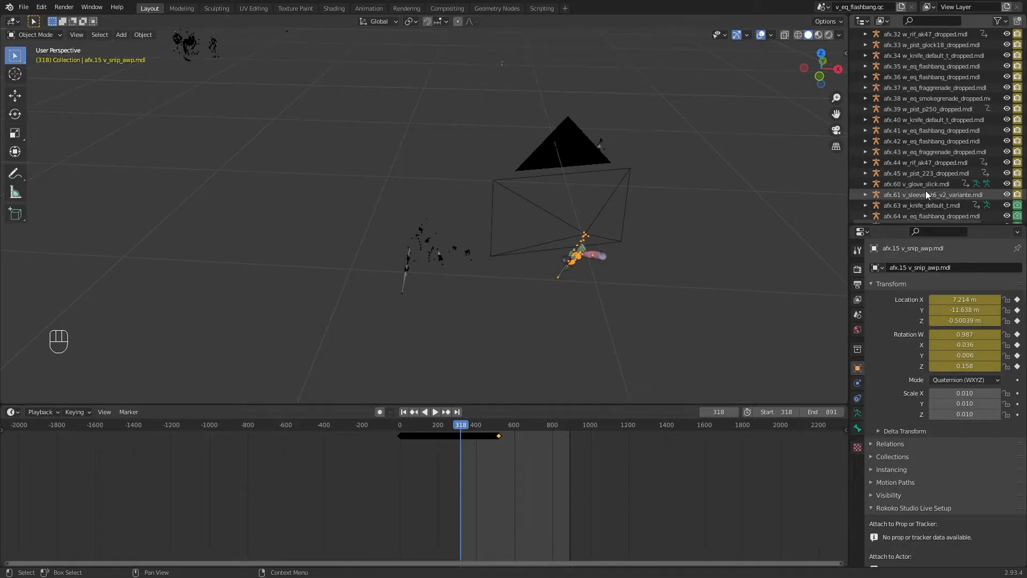
pyautogui.scroll(-5, 932, 192)
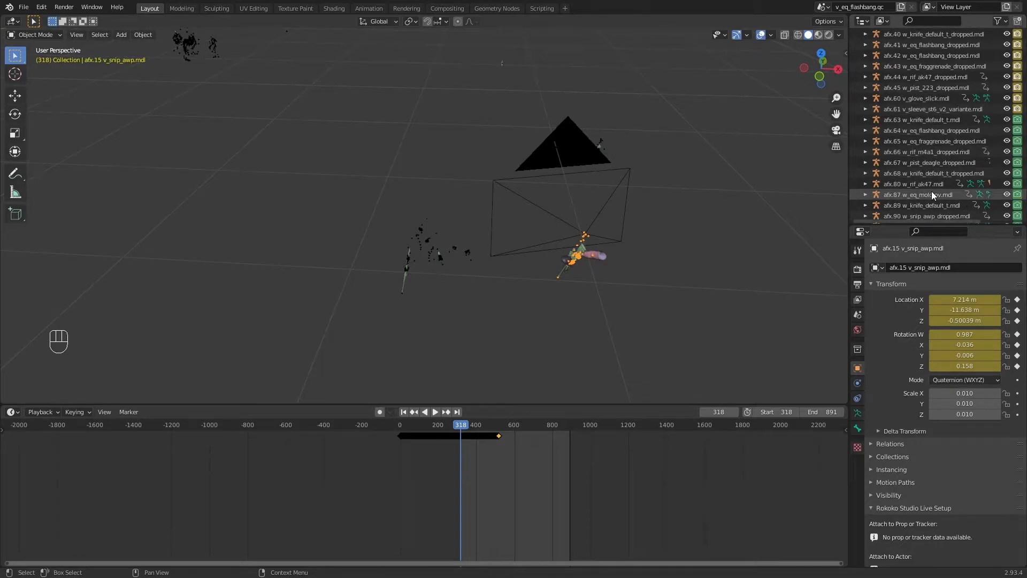
pyautogui.scroll(-4, 932, 191)
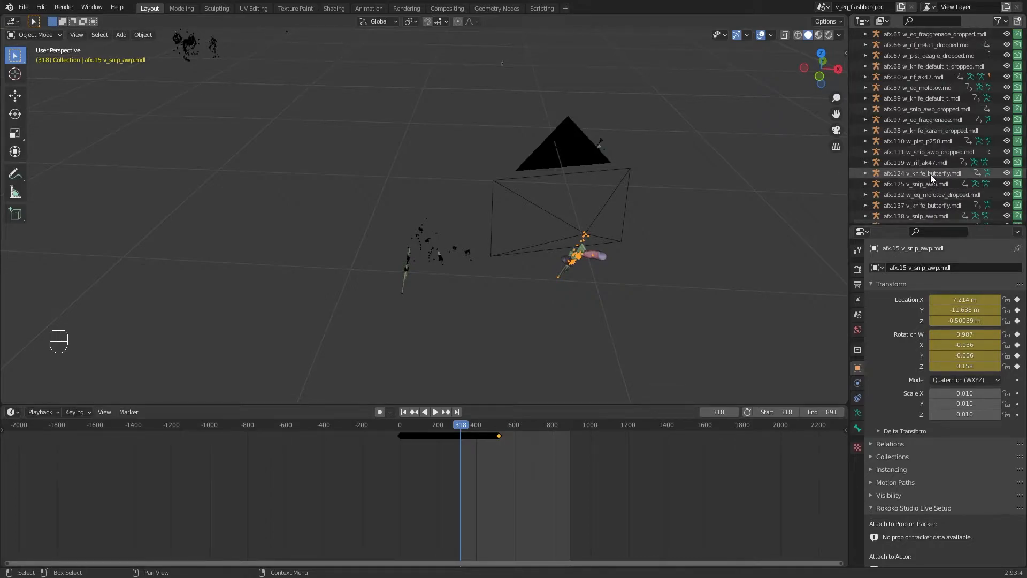
pyautogui.keyDown('ctrl'); pyautogui.click(930, 175); pyautogui.keyUp('ctrl')
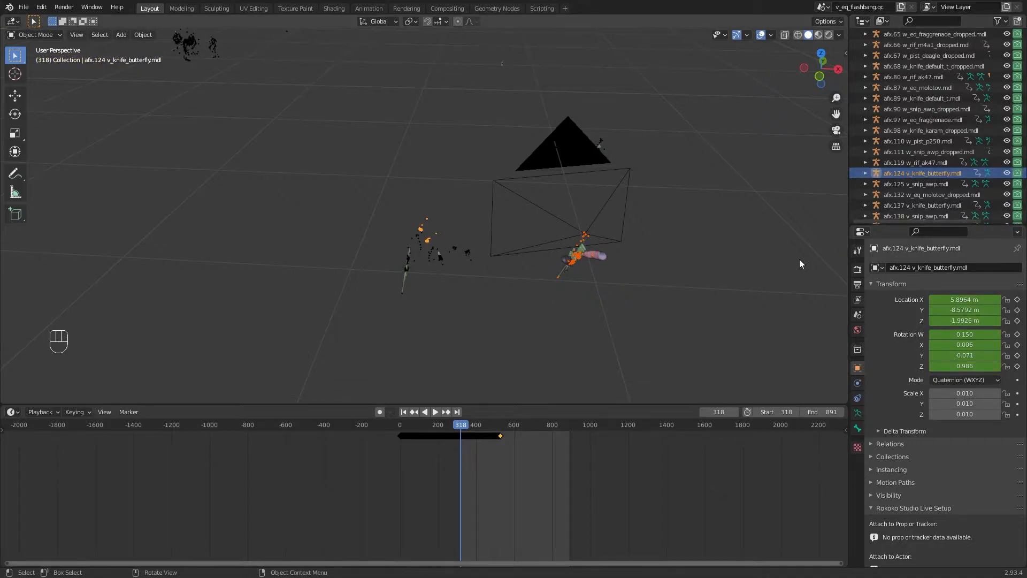
pyautogui.moveTo(462, 422); pyautogui.dragTo(464, 423)
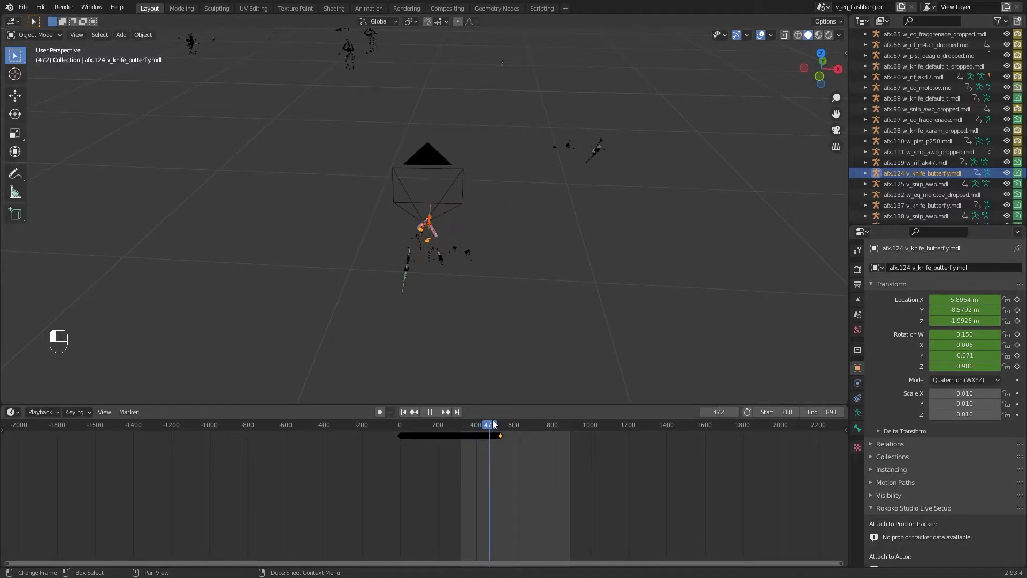
pyautogui.moveTo(499, 419); pyautogui.dragTo(501, 420)
pyautogui.moveTo(515, 350); pyautogui.dragTo(442, 265, button='middle')
pyautogui.scroll(3, 434, 319)
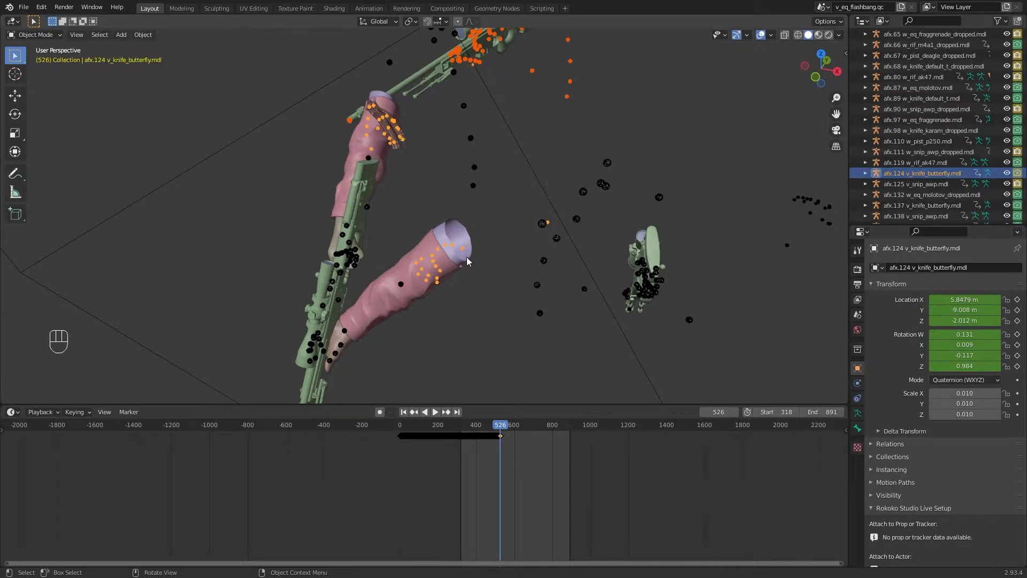
pyautogui.scroll(-8, 467, 259)
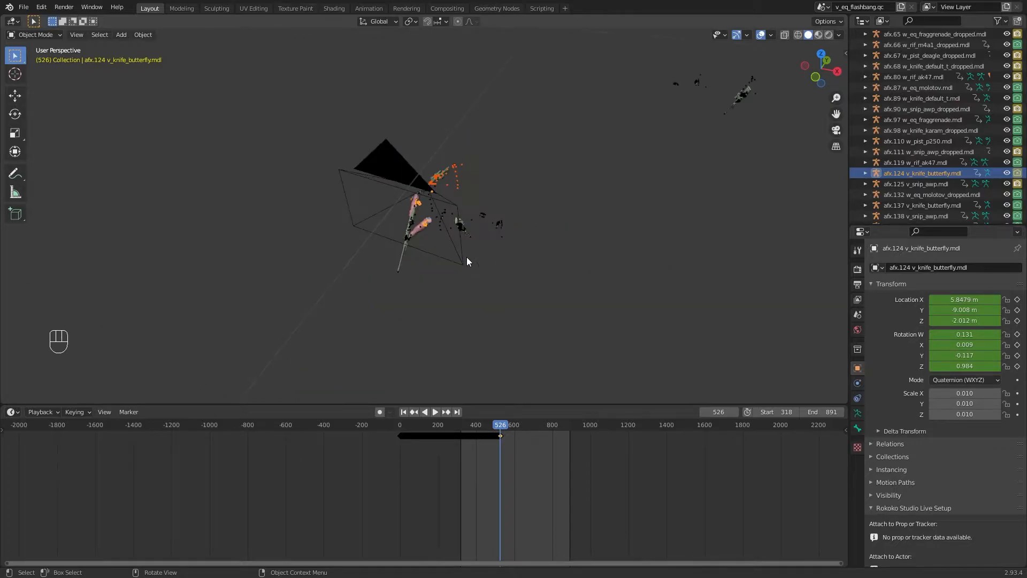
# Step: Add afx.125 v_snip_awp.mdl to the selection and scrub to frame 576 to examine it beside the camera
pyautogui.keyDown('ctrl'); pyautogui.click(922, 184); pyautogui.keyUp('ctrl')
pyautogui.moveTo(503, 428); pyautogui.dragTo(510, 428)
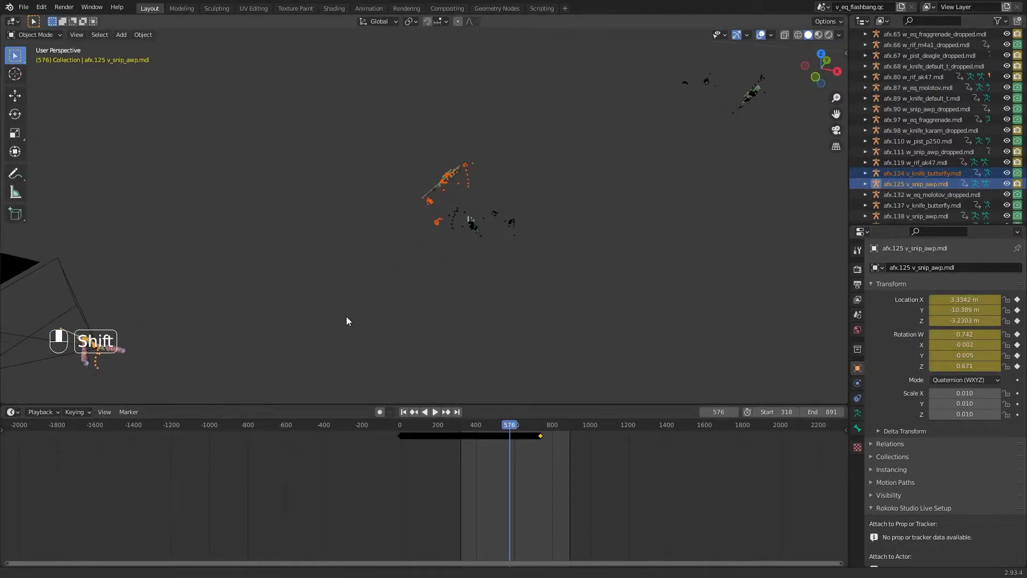
pyautogui.keyDown('shift'); pyautogui.moveTo(347, 321); pyautogui.dragTo(506, 309, button='middle'); pyautogui.keyUp('shift')
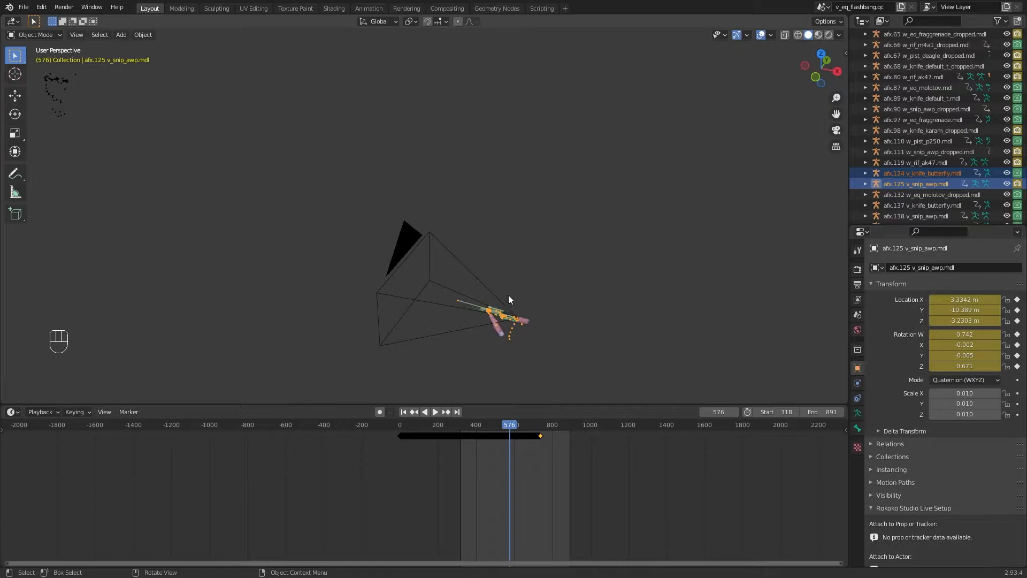
pyautogui.scroll(-5, 545, 270)
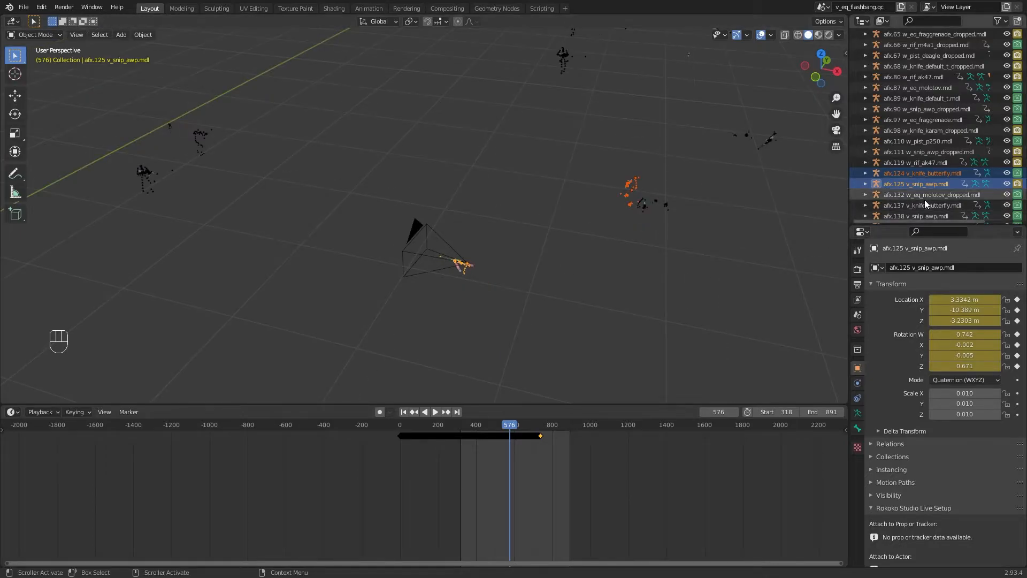
# Step: Add the afx.137 and afx.141 v_knife_butterfly.mdl and afx.138 v_snip_awp.mdl armatures to the selection, leaving afx.142 v_snip_awp.mdl out
pyautogui.scroll(-2, 927, 203)
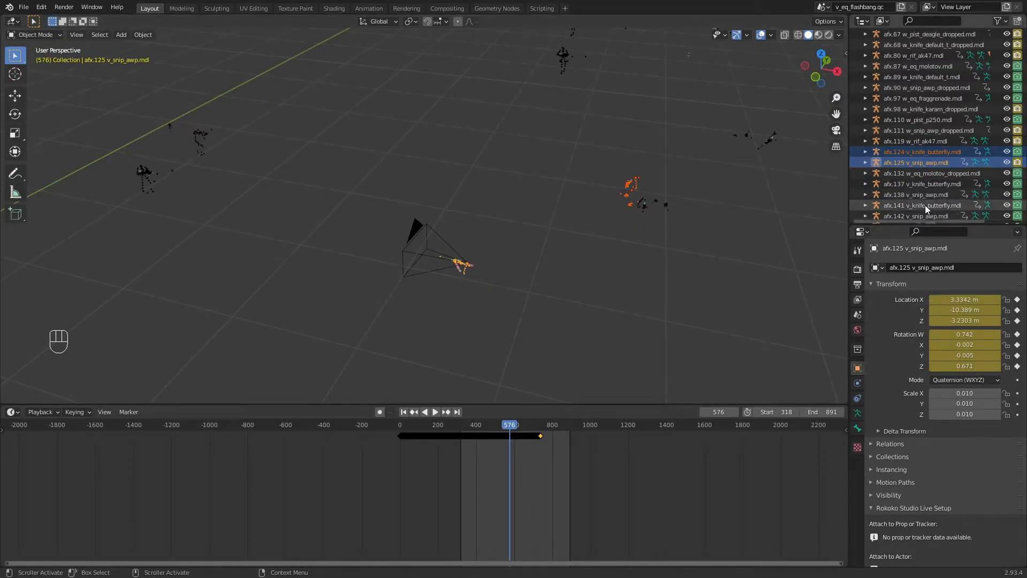
pyautogui.scroll(-1, 925, 206)
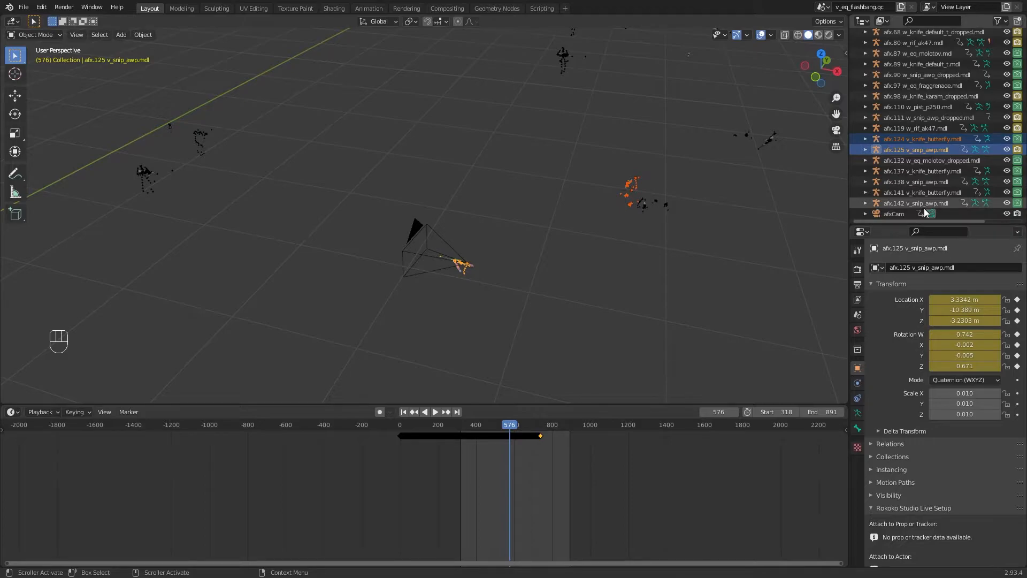
pyautogui.keyDown('ctrl'); pyautogui.click(931, 170); pyautogui.keyUp('ctrl')
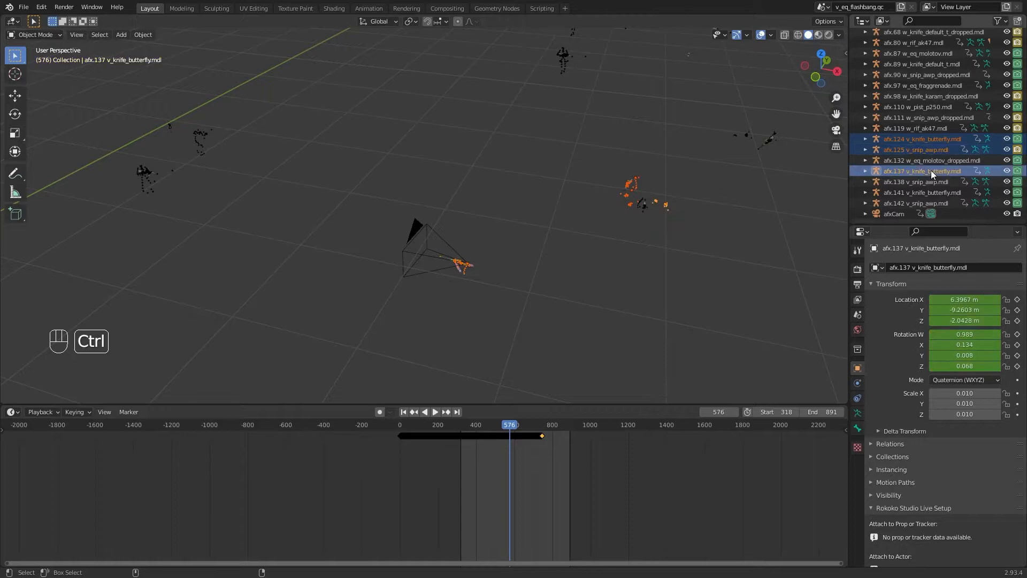
pyautogui.keyDown('ctrl'); pyautogui.click(932, 181); pyautogui.keyUp('ctrl')
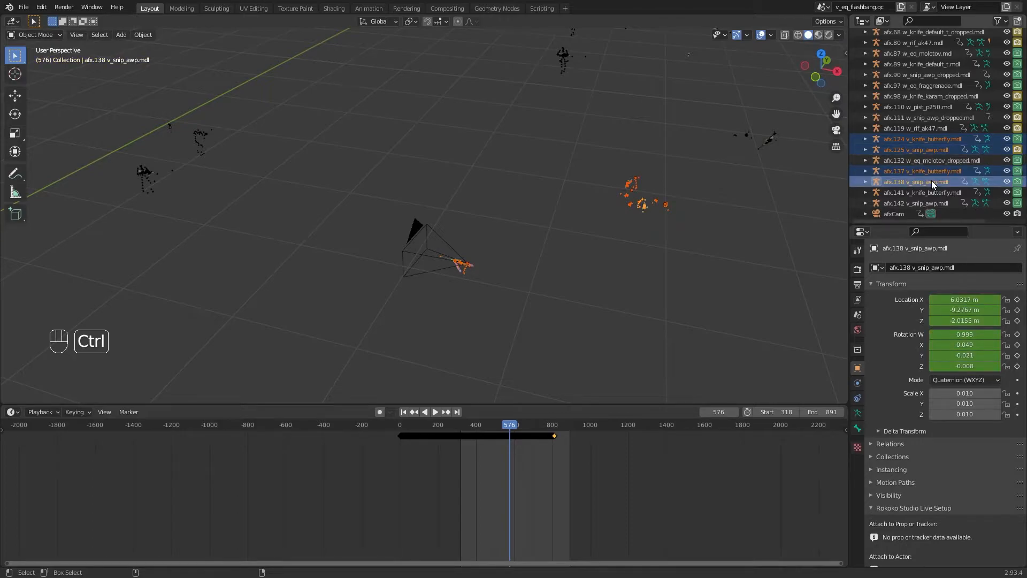
pyautogui.keyDown('ctrl'); pyautogui.click(933, 191); pyautogui.keyUp('ctrl')
pyautogui.keyDown('ctrl'); pyautogui.click(936, 202); pyautogui.keyUp('ctrl')
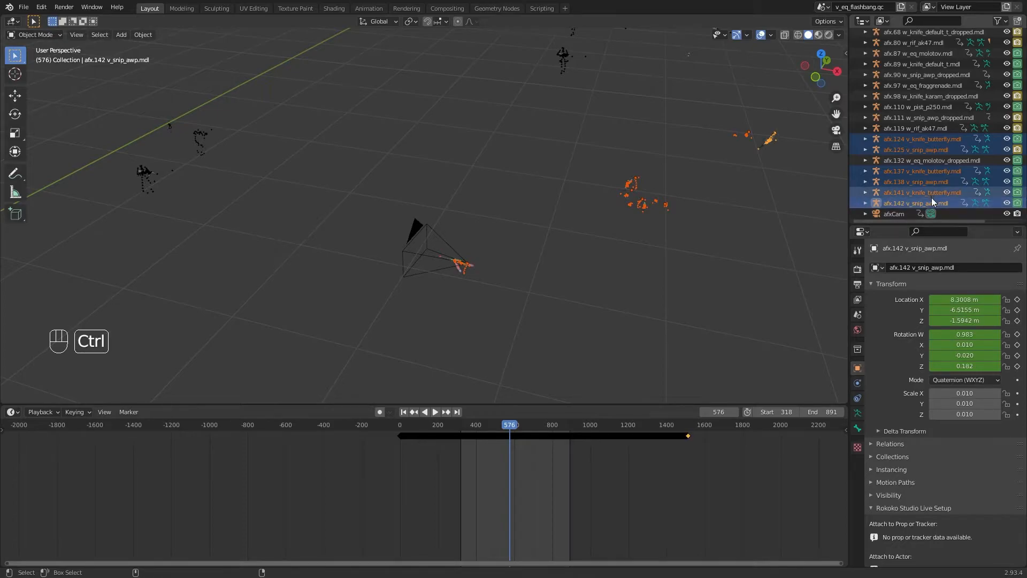
pyautogui.keyDown('ctrl'); pyautogui.click(932, 203); pyautogui.keyUp('ctrl')
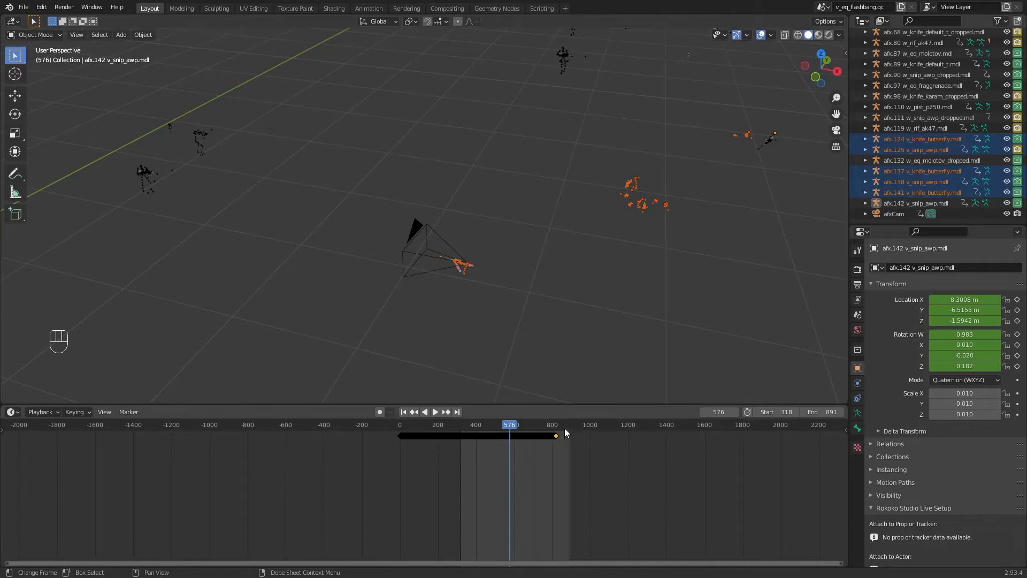
# Step: Scrub to frame 855, examine the weapons around the camera, and add afx.142 v_snip_awp.mdl to the selection
pyautogui.moveTo(522, 420); pyautogui.dragTo(563, 422)
pyautogui.keyDown('ctrl'); pyautogui.moveTo(705, 274); pyautogui.dragTo(561, 302, button='middle'); pyautogui.keyUp('ctrl')
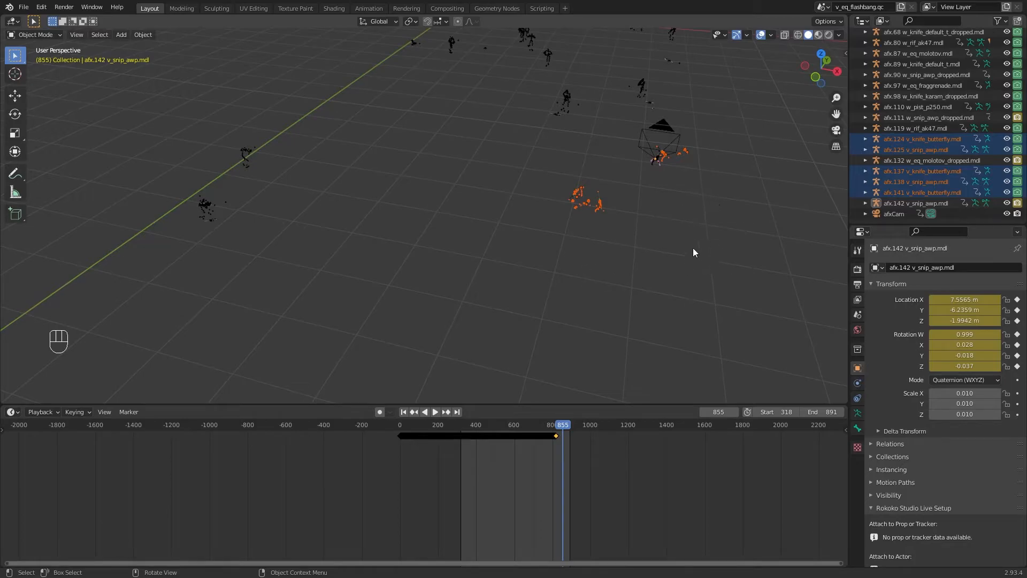
pyautogui.moveTo(736, 203); pyautogui.dragTo(660, 249, button='middle')
pyautogui.scroll(3, 604, 237)
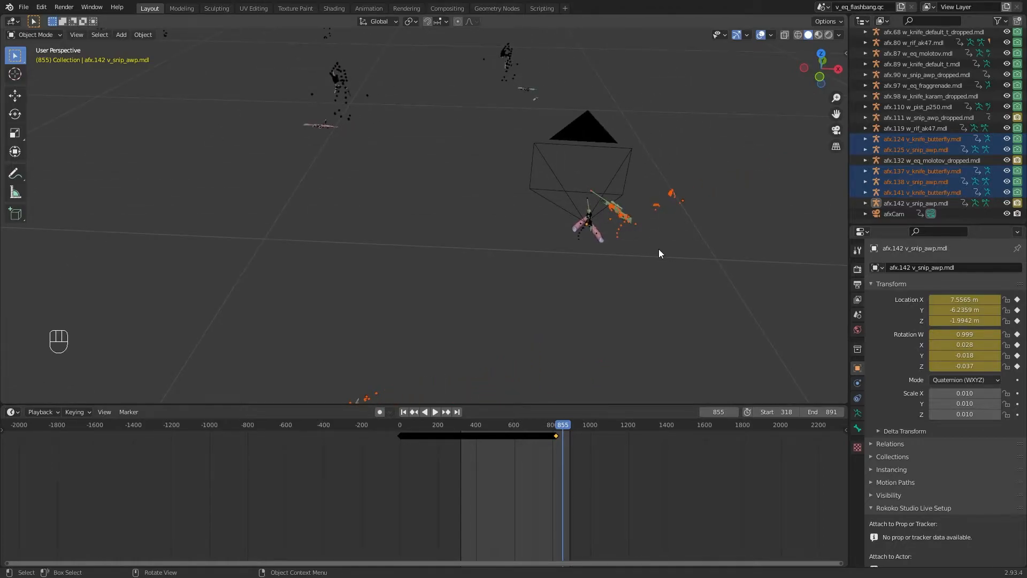
pyautogui.keyDown('ctrl'); pyautogui.click(932, 204); pyautogui.keyUp('ctrl')
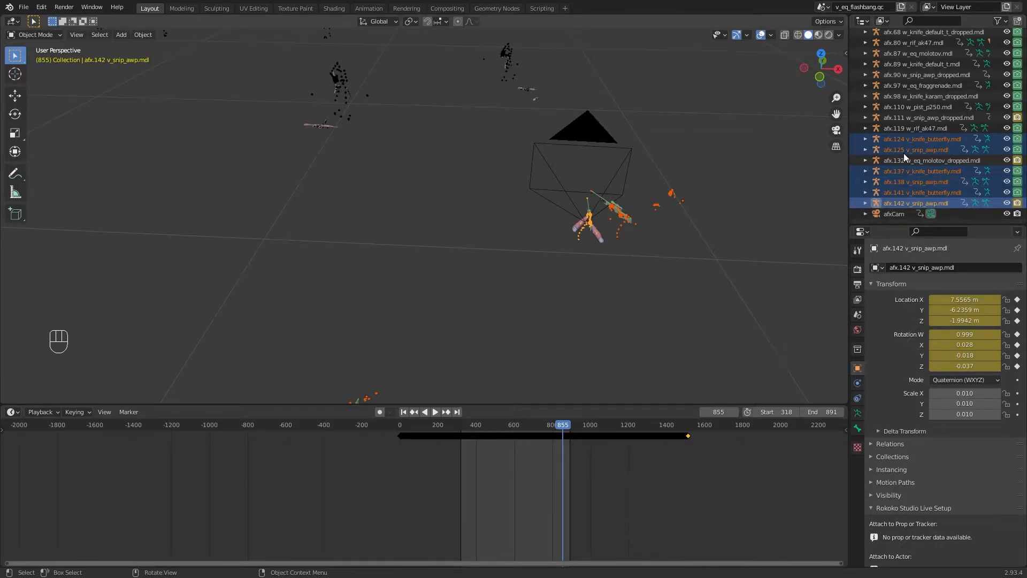
# Step: Clear the selection, select only the afx.15 v_snip_awp.mdl armature, and set the current frame to 318
pyautogui.hotkey('alt', 'a')
pyautogui.scroll(10, 904, 153)
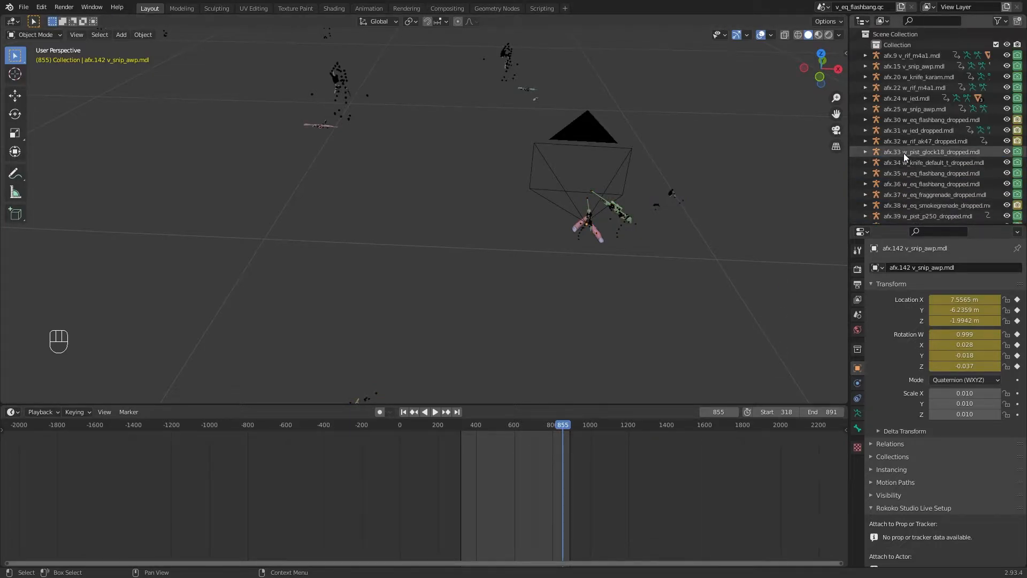
pyautogui.click(913, 65)
pyautogui.click(730, 414)
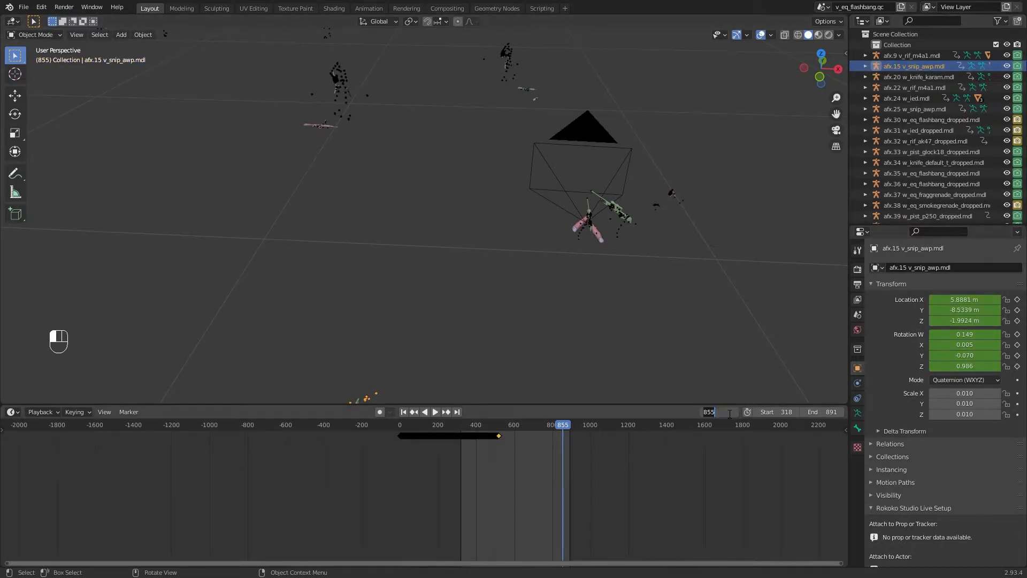
pyautogui.write('318')
pyautogui.press('Return')
# Step: Copy the afx.15 v_snip_awp.mdl armature's name and rename the armature to root
pyautogui.scroll(-6, 676, 298)
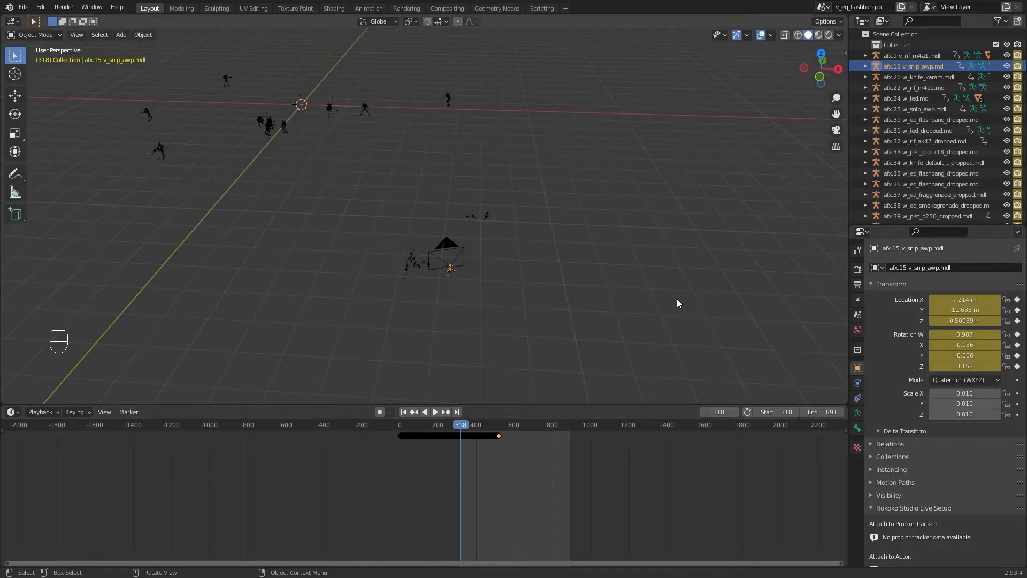
pyautogui.click(957, 267)
pyautogui.hotkey('ctrl', 'c')
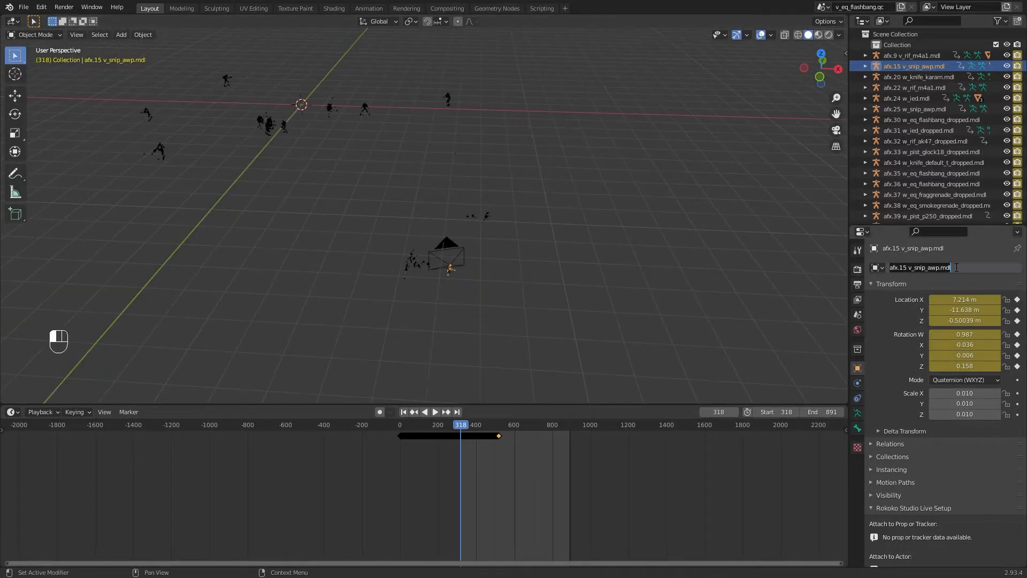
pyautogui.write('root')
pyautogui.press('Return')
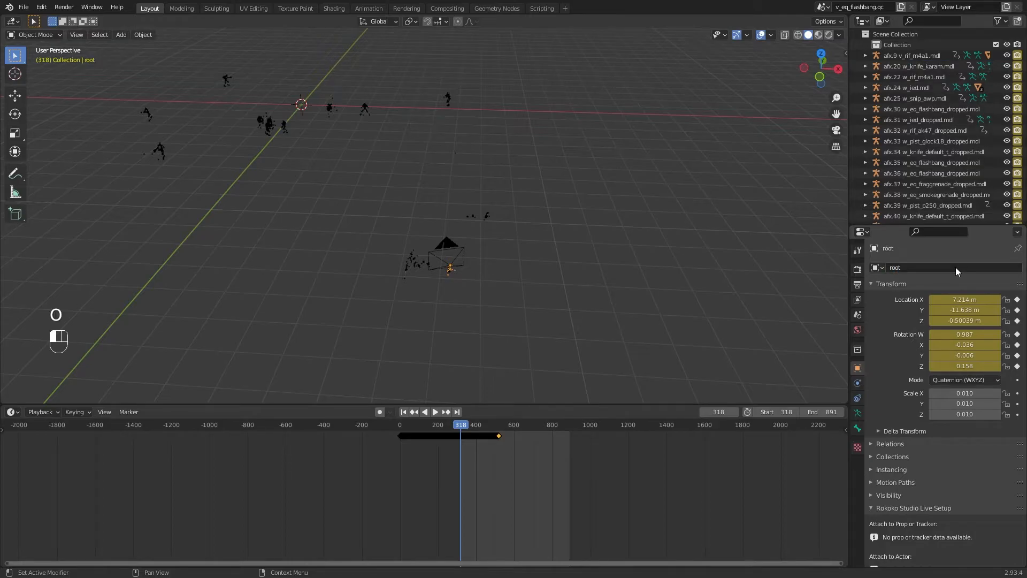
# Step: Start an FBX export of the root armature and name the file 15 v_snip_awp animation.fbx
pyautogui.click(24, 7)
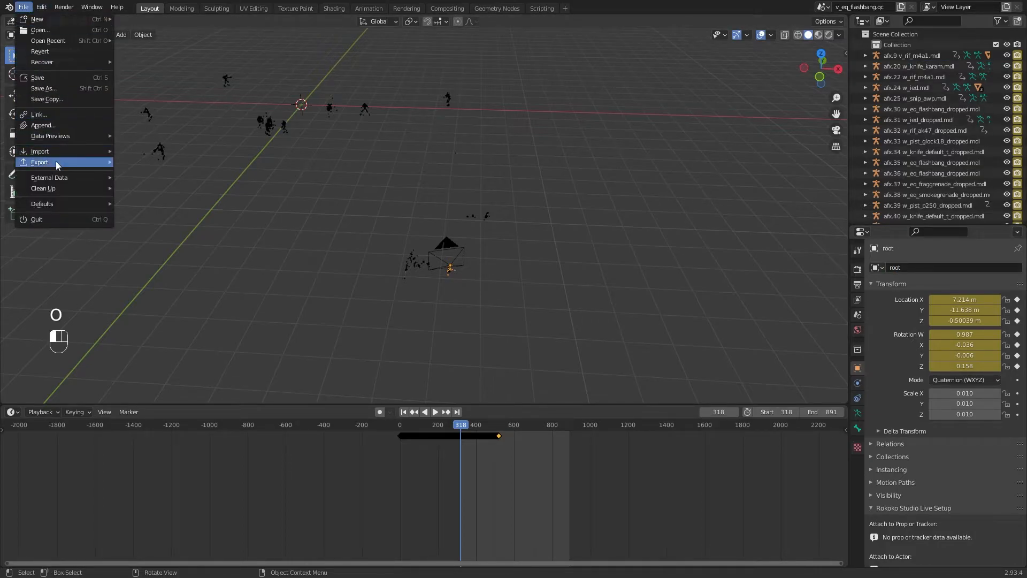
pyautogui.moveTo(56, 161)
pyautogui.click(155, 244)
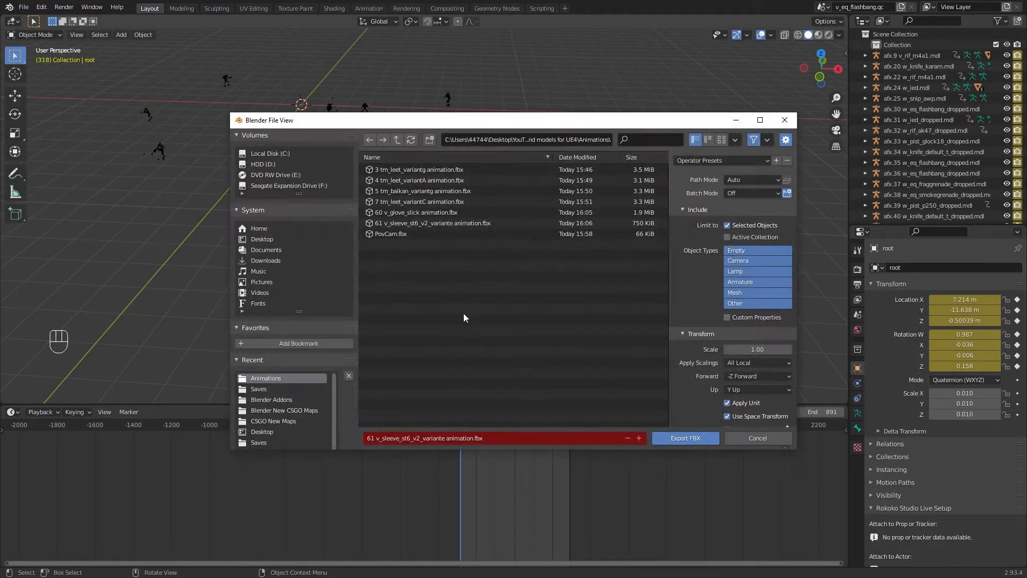
pyautogui.click(496, 438)
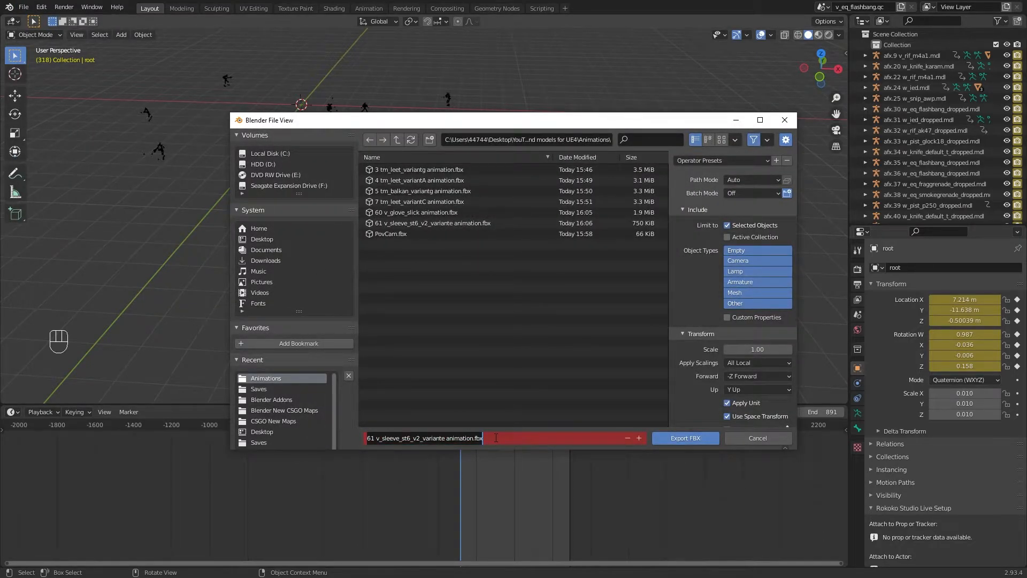
pyautogui.hotkey('ctrl', 'v')
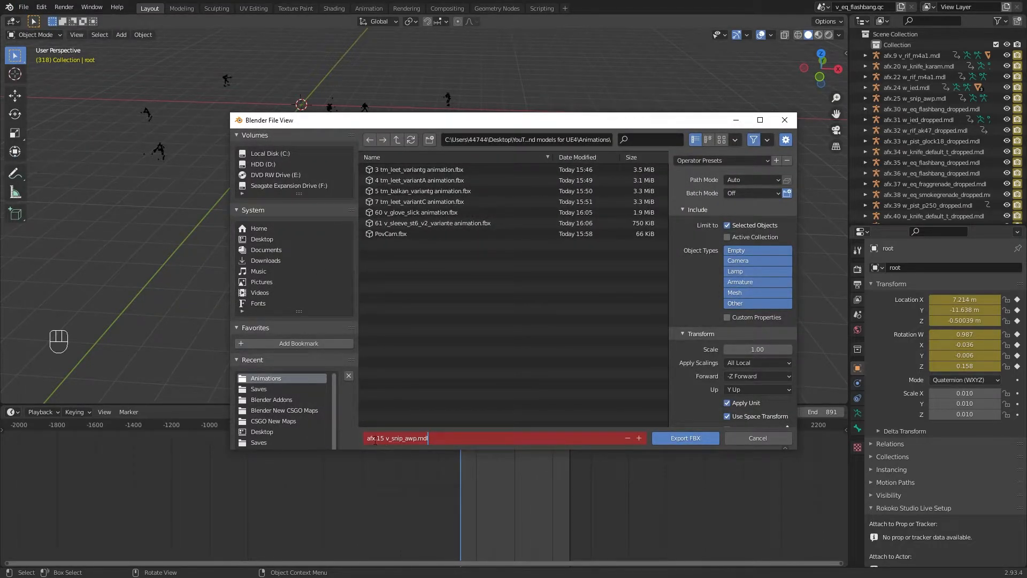
pyautogui.click(376, 438)
pyautogui.press('BackSpace')
pyautogui.press('BackSpace')
pyautogui.press('BackSpace')
pyautogui.press('BackSpace')
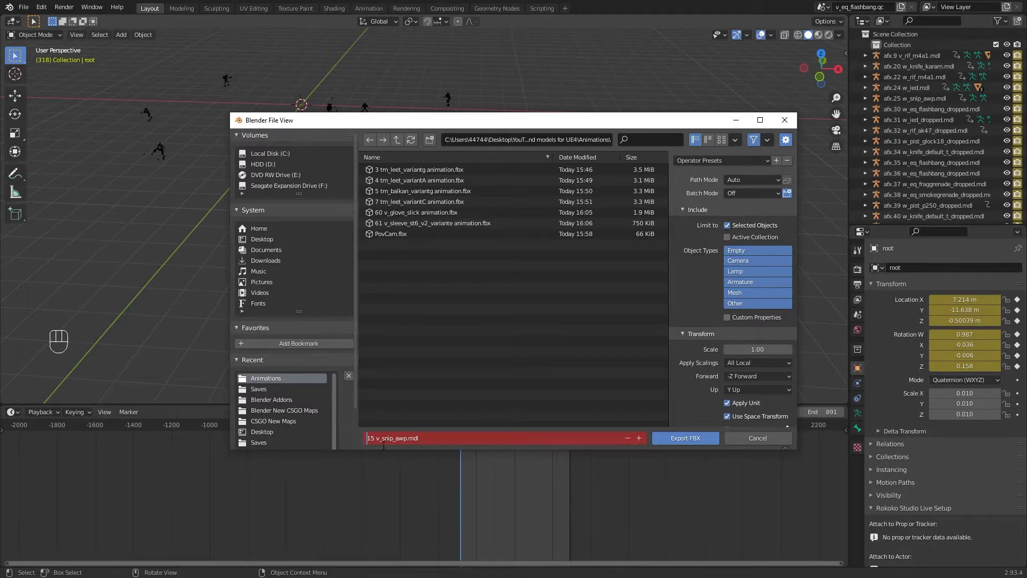
pyautogui.press('BackSpace')
pyautogui.press('BackSpace')
pyautogui.press('BackSpace')
pyautogui.press('BackSpace')
pyautogui.write('animation')
pyautogui.press('Return')
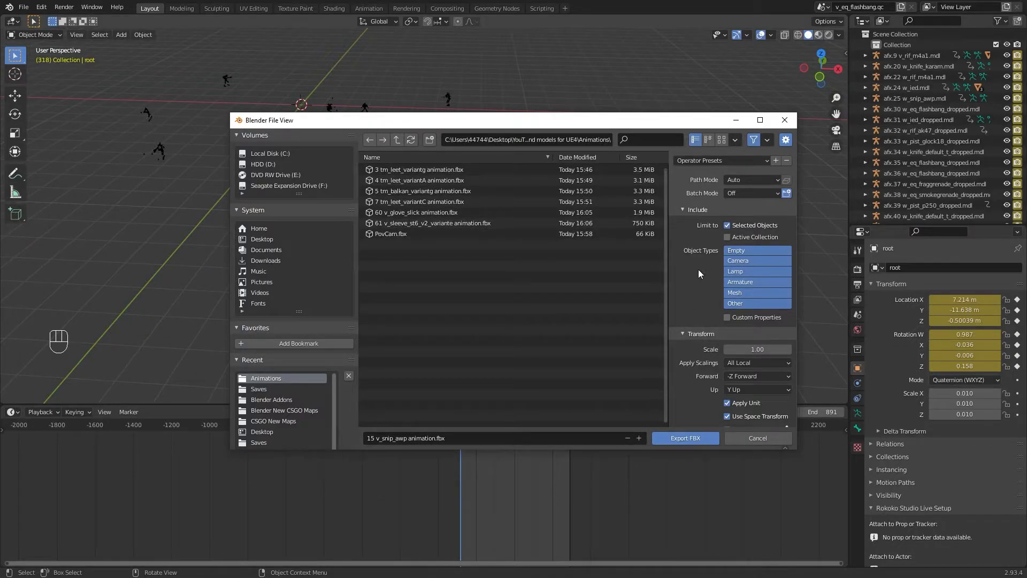
# Step: Check the Bake Animation export options and export the FBX to the Animations folder
pyautogui.scroll(-3, 689, 322)
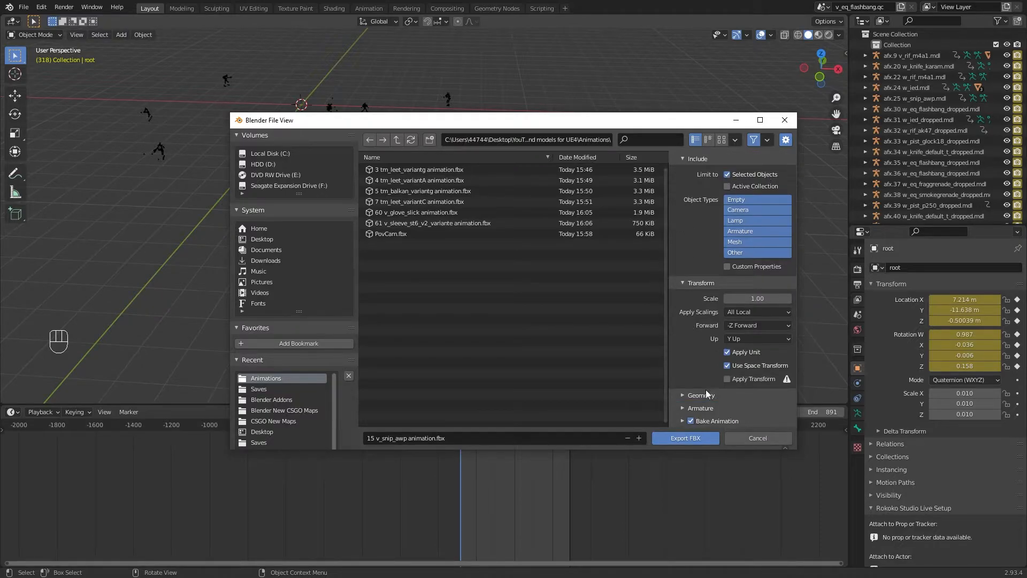
pyautogui.scroll(-1, 703, 393)
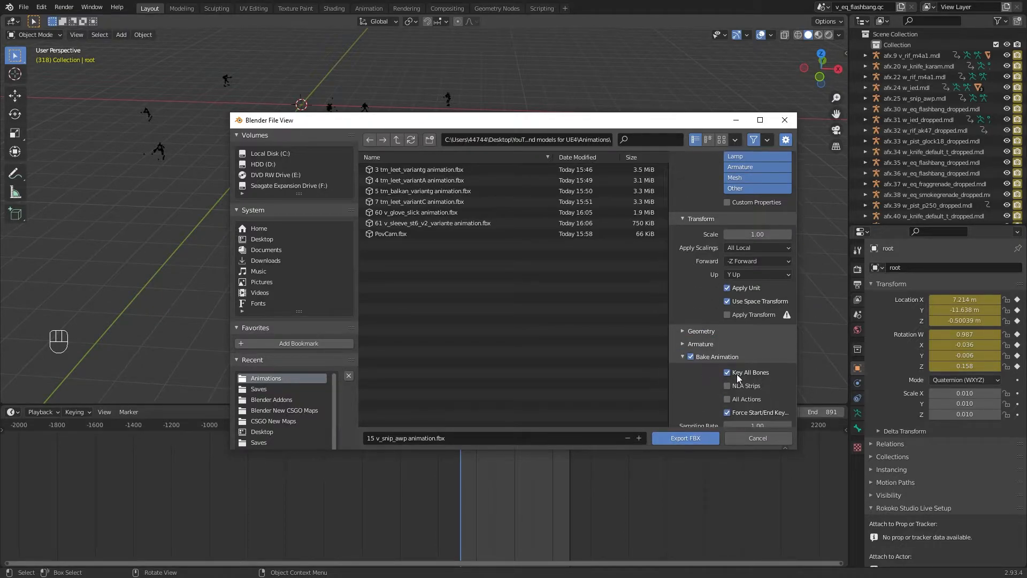
pyautogui.scroll(-2, 737, 374)
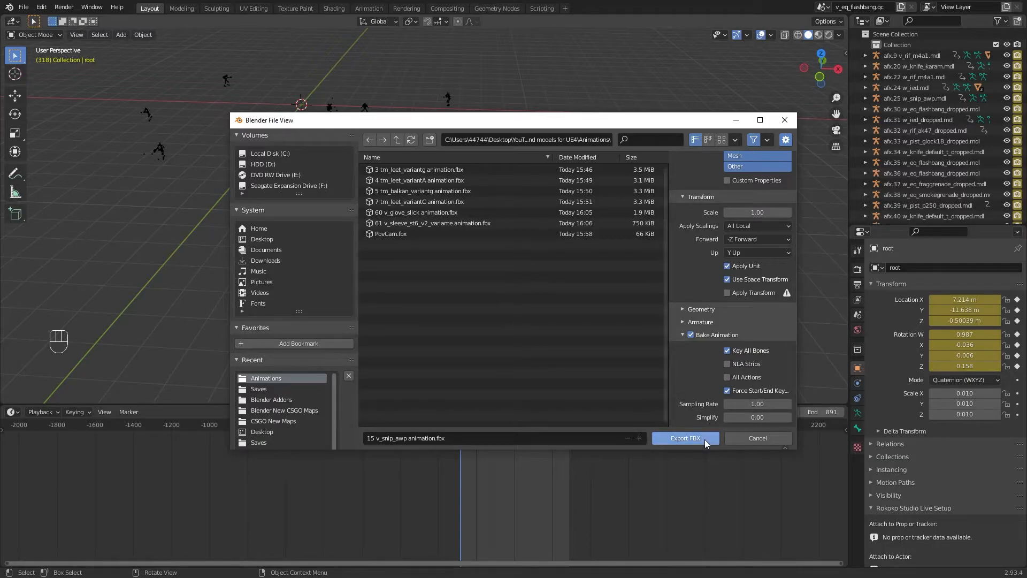
pyautogui.click(685, 438)
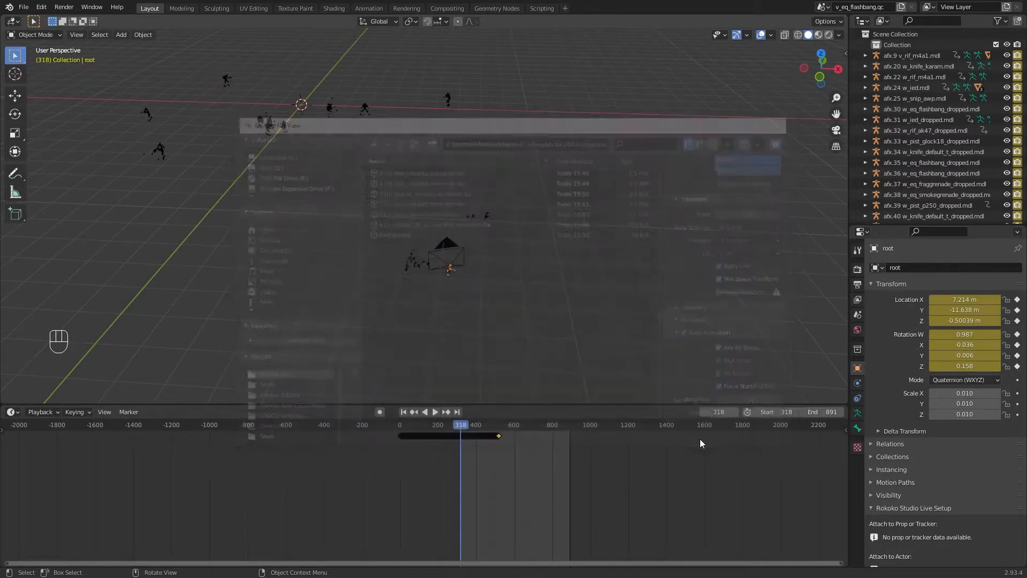
# Step: Delete the exported root armature and its leftover awp_model.001 mesh
pyautogui.scroll(-5, 939, 136)
pyautogui.scroll(-10, 939, 135)
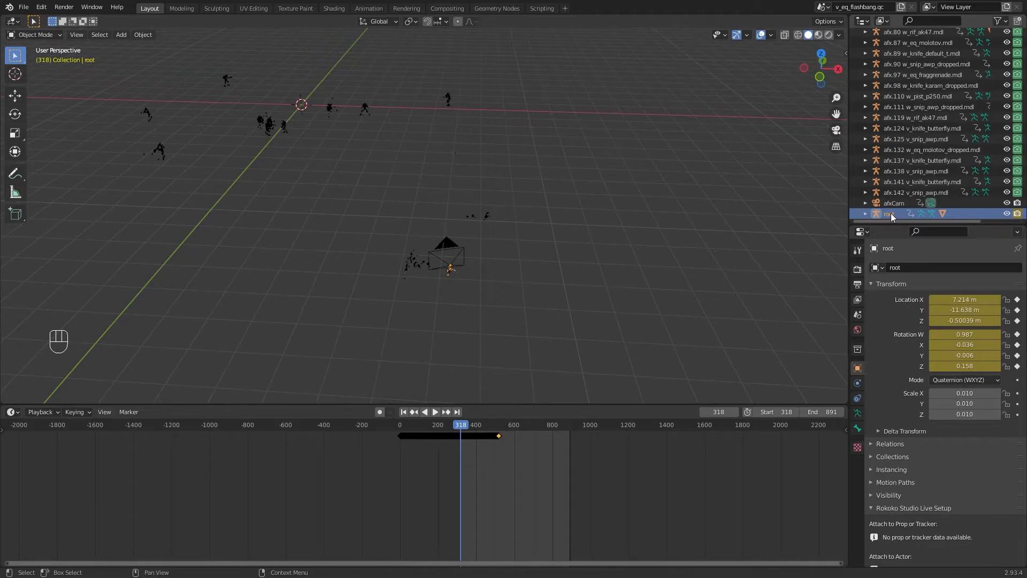
pyautogui.press('Delete')
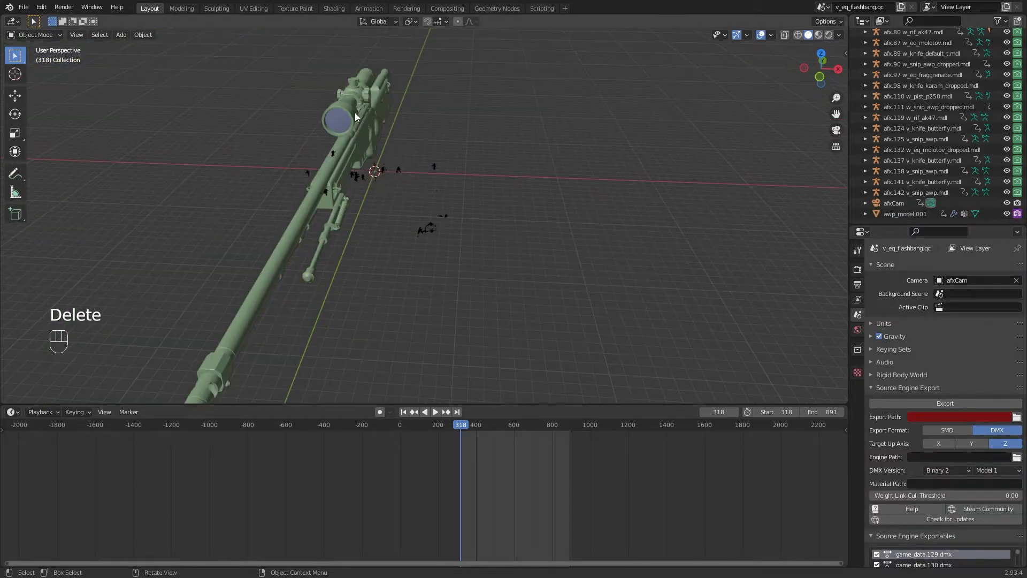
pyautogui.click(895, 215)
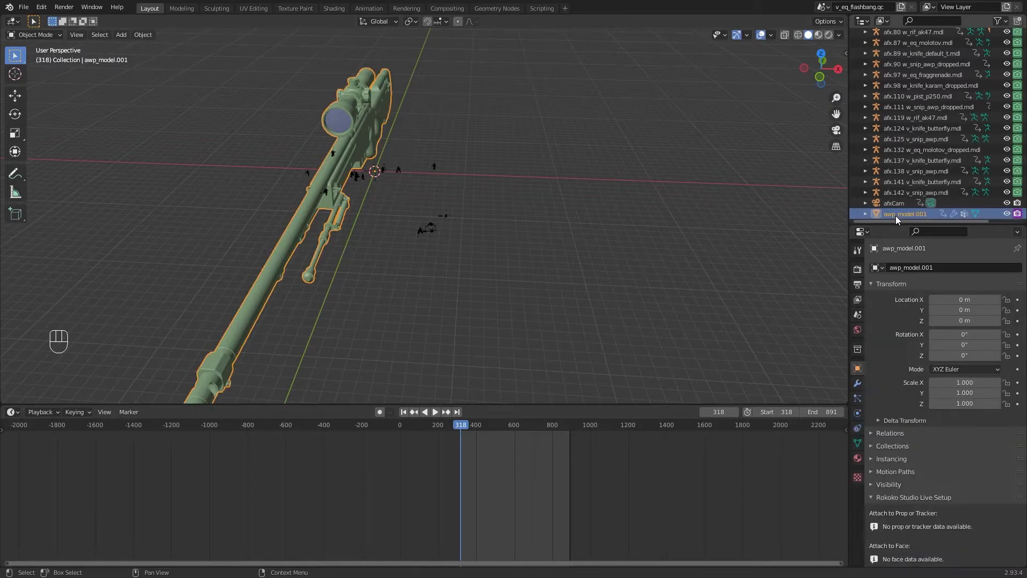
pyautogui.press('Delete')
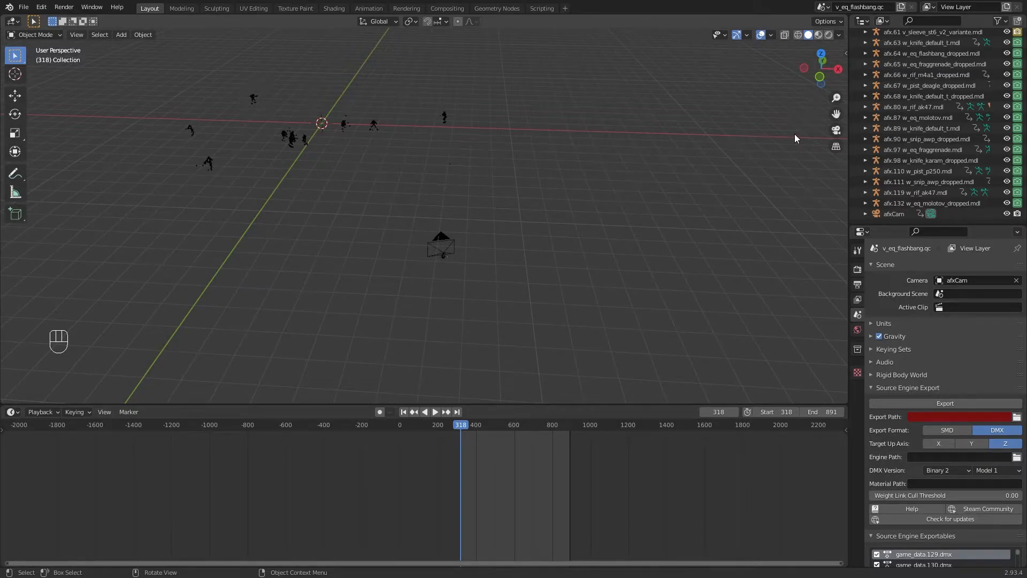
# Step: Delete the afx.60 v_glove_slick.mdl and afx.61 v_sleeve_st6_v2_variante.mdl armatures together with their glove and sleeve meshes
pyautogui.scroll(3, 900, 134)
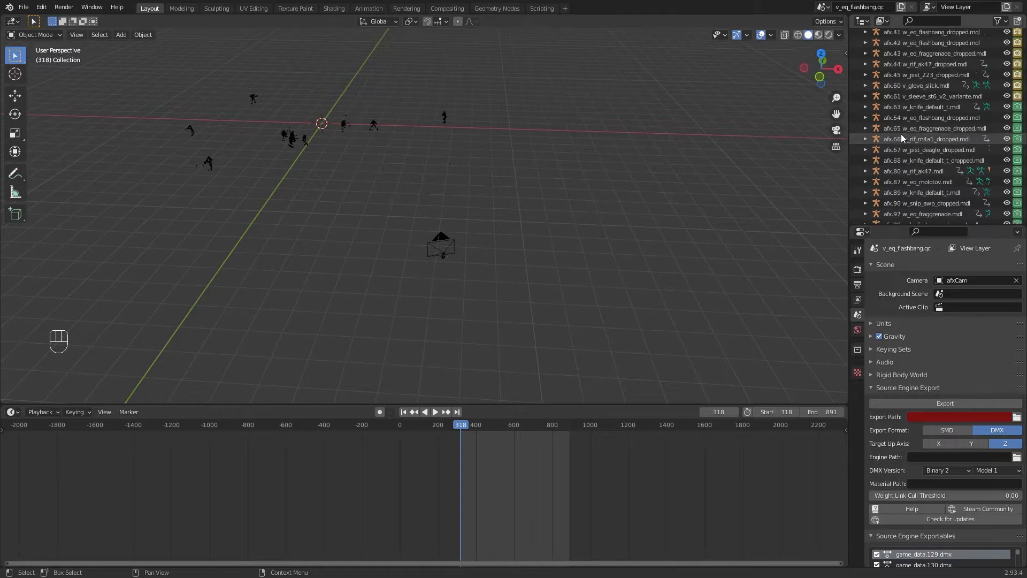
pyautogui.click(924, 86)
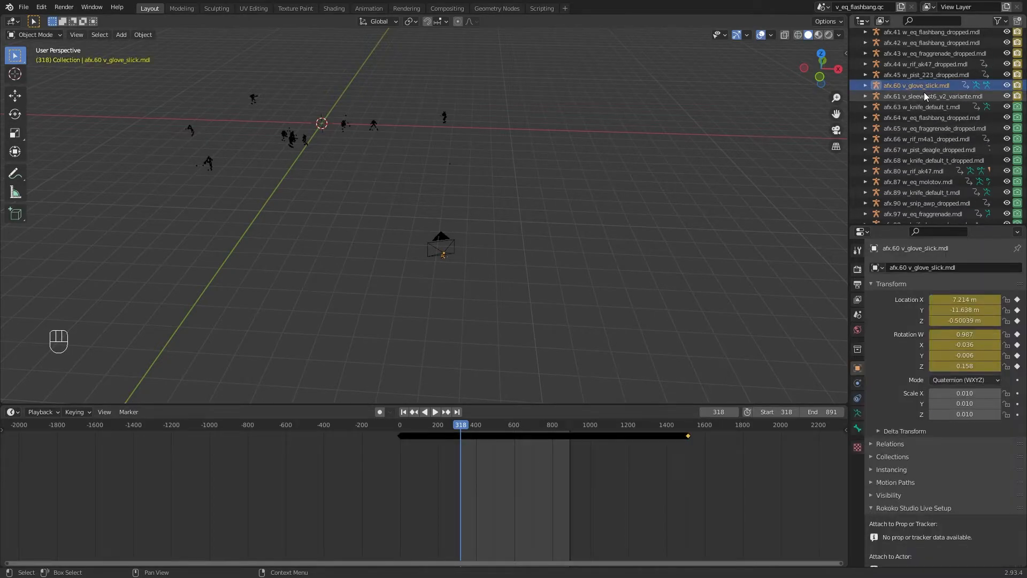
pyautogui.press('Delete')
pyautogui.click(911, 204)
pyautogui.keyDown('shift'); pyautogui.click(913, 211); pyautogui.keyUp('shift')
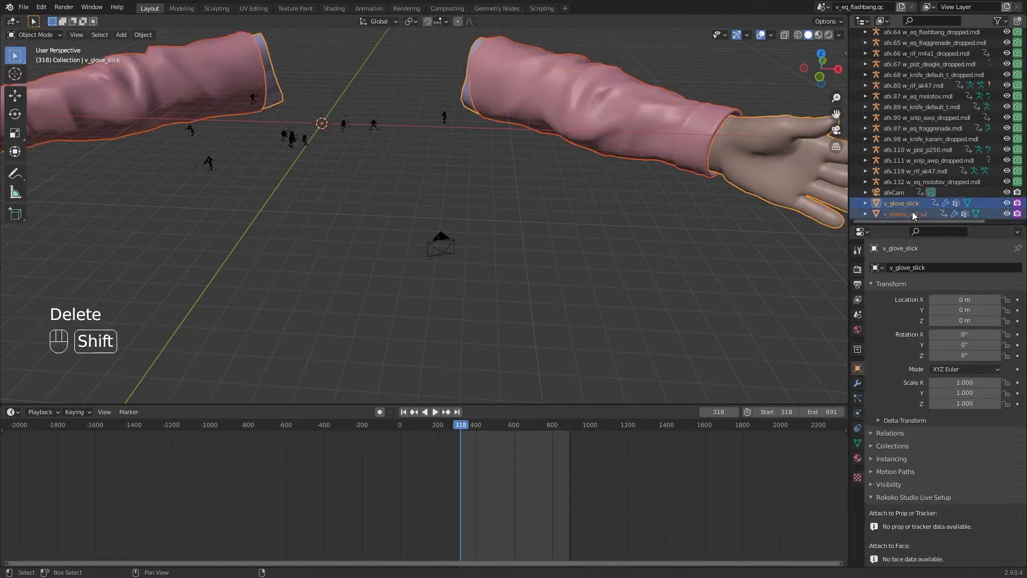
pyautogui.press('Delete')
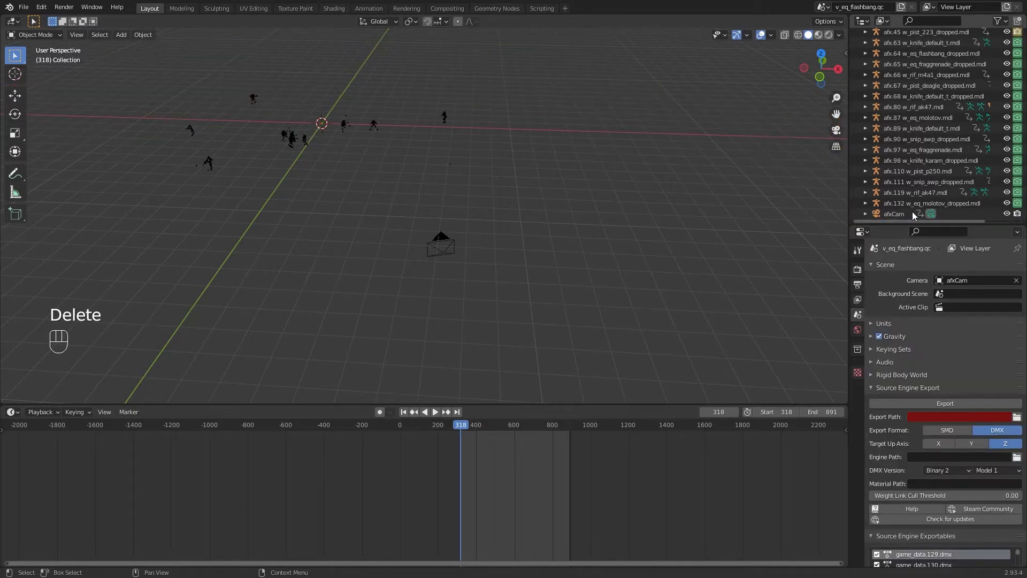
# Step: Delete the afx.9 v_rif_m4a1.mdl armature and its v_m4a1_model mesh, and save the project
pyautogui.scroll(8, 917, 167)
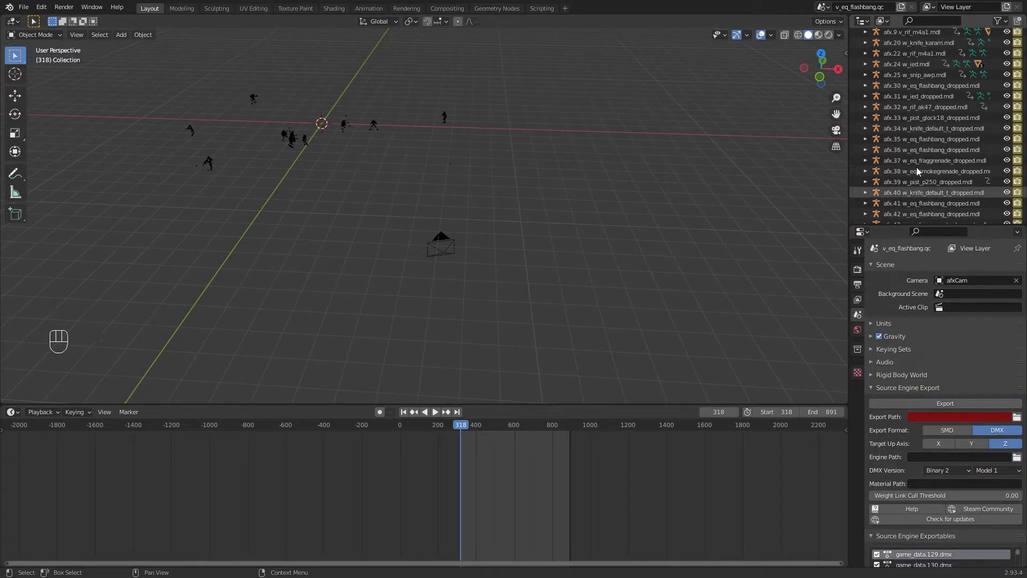
pyautogui.scroll(4, 931, 62)
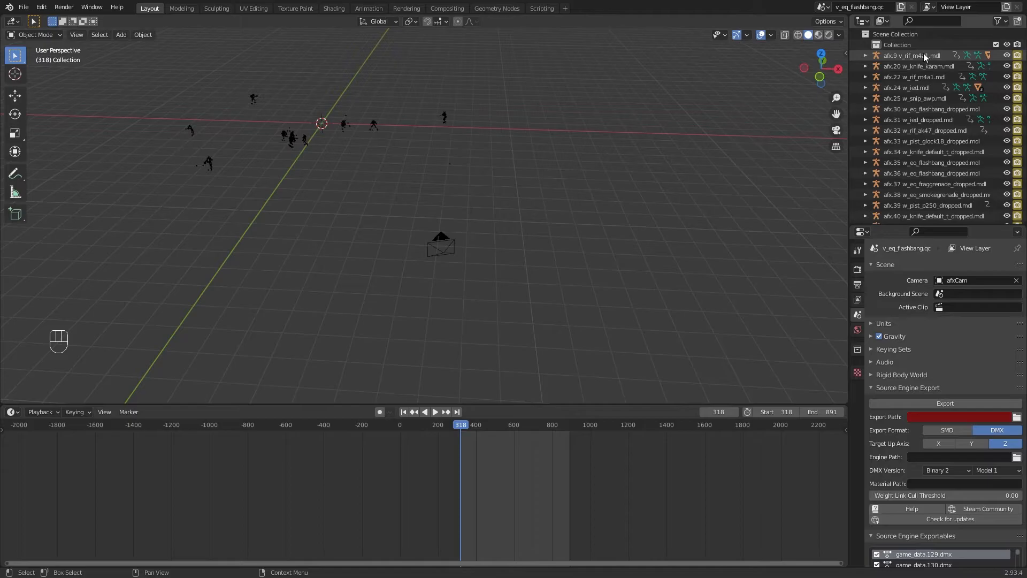
pyautogui.click(924, 56)
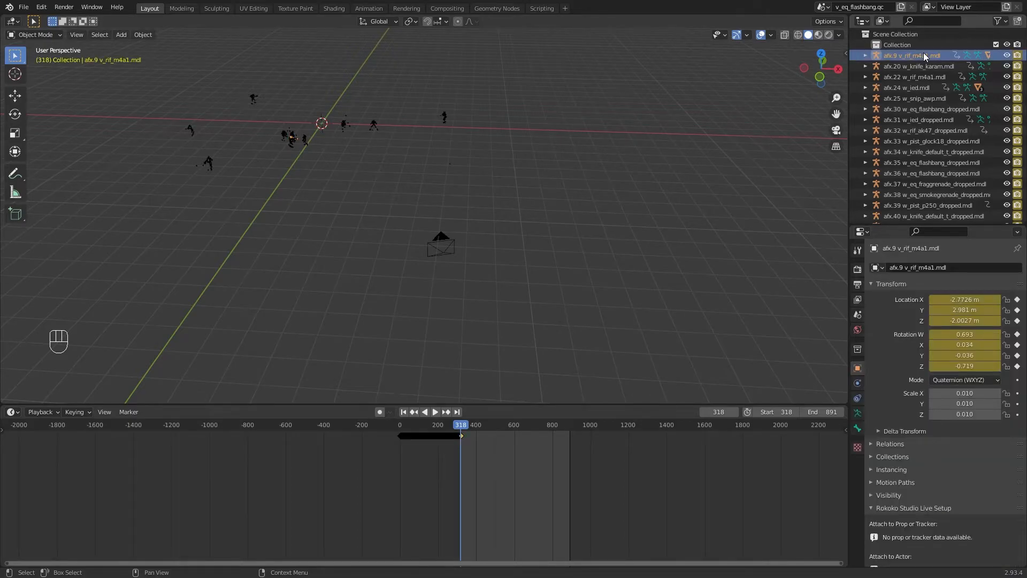
pyautogui.press('Delete')
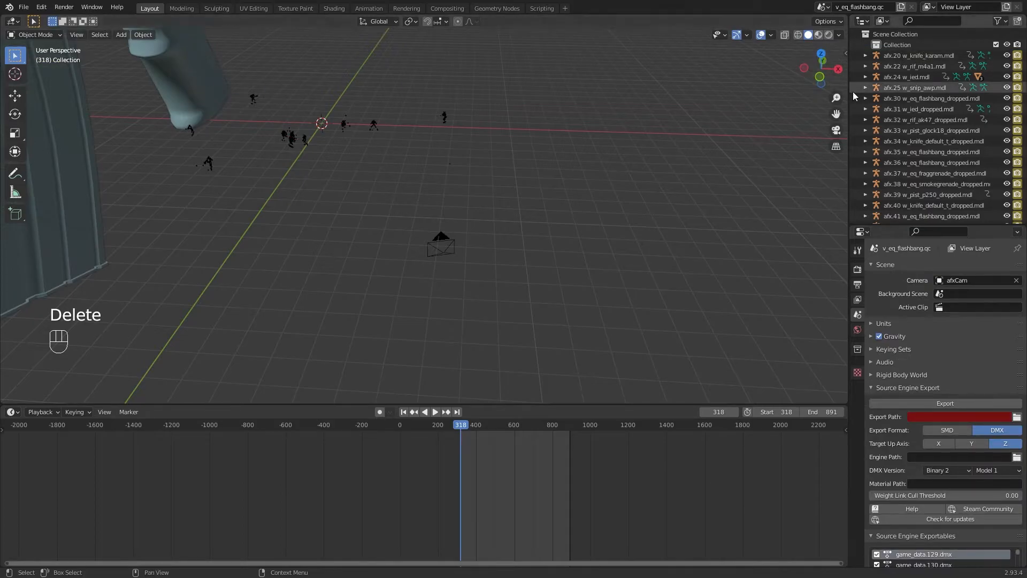
pyautogui.scroll(-10, 934, 156)
pyautogui.click(905, 214)
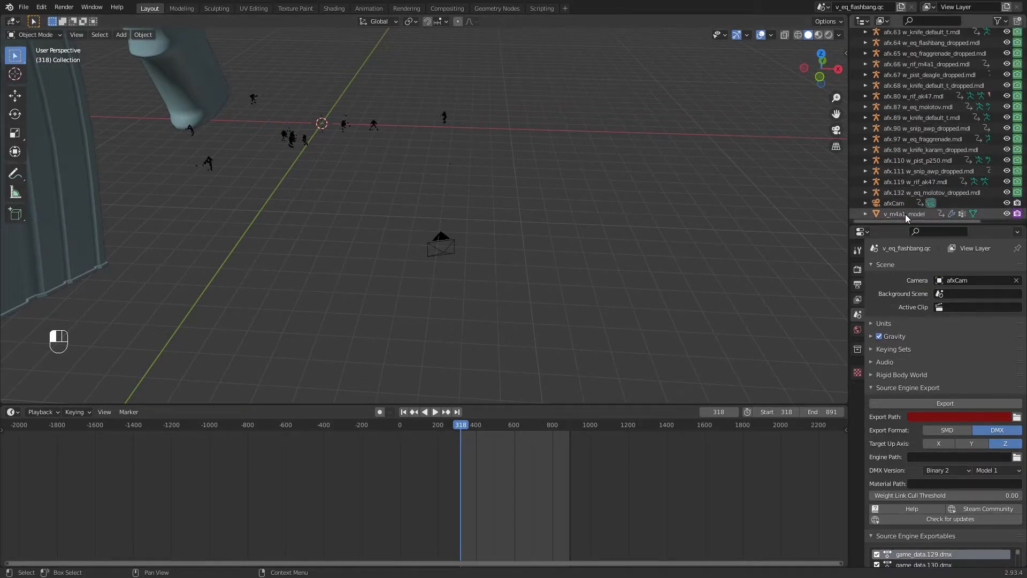
pyautogui.press('Delete')
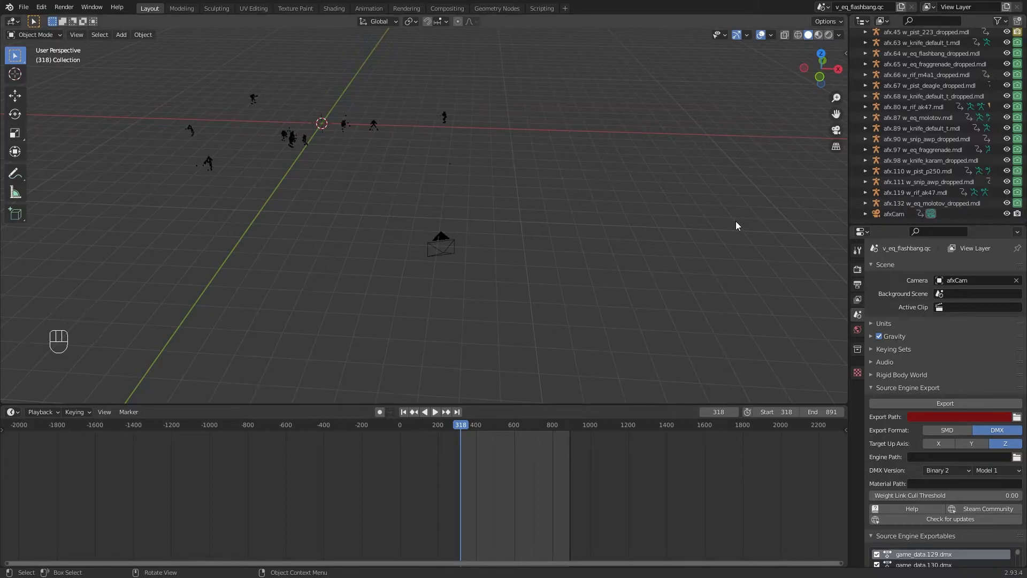
pyautogui.hotkey('ctrl', 's')
# Step: Scrub to frame 582 in camera view, leave the camera view, and examine the remaining world-weapon armatures up close
pyautogui.click(837, 131)
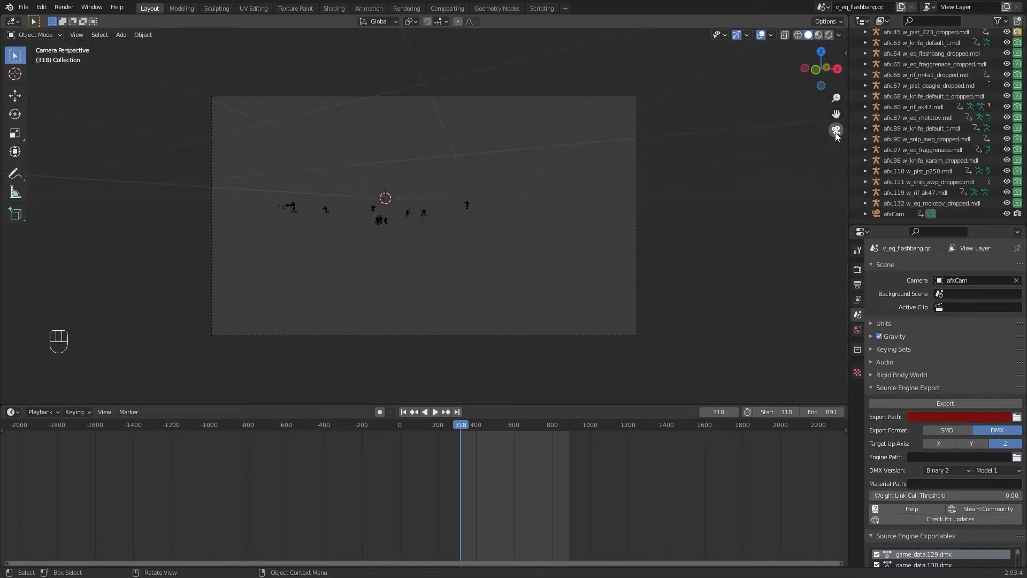
pyautogui.moveTo(462, 425); pyautogui.dragTo(511, 428)
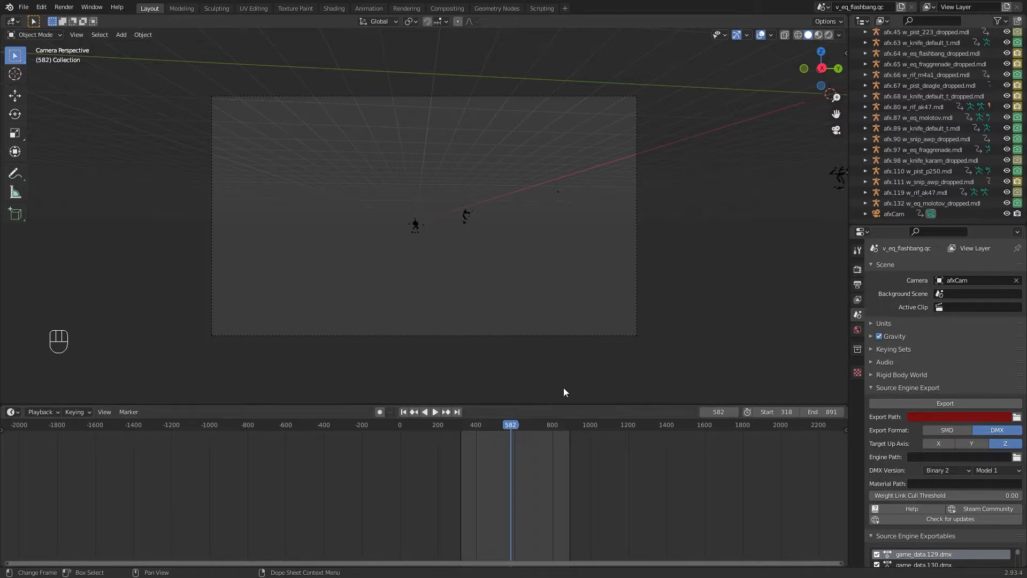
pyautogui.click(836, 132)
pyautogui.moveTo(438, 266); pyautogui.dragTo(354, 261, button='middle')
pyautogui.keyDown('shift'); pyautogui.moveTo(238, 193); pyautogui.dragTo(435, 255, button='middle'); pyautogui.keyUp('shift')
pyautogui.scroll(11, 438, 278)
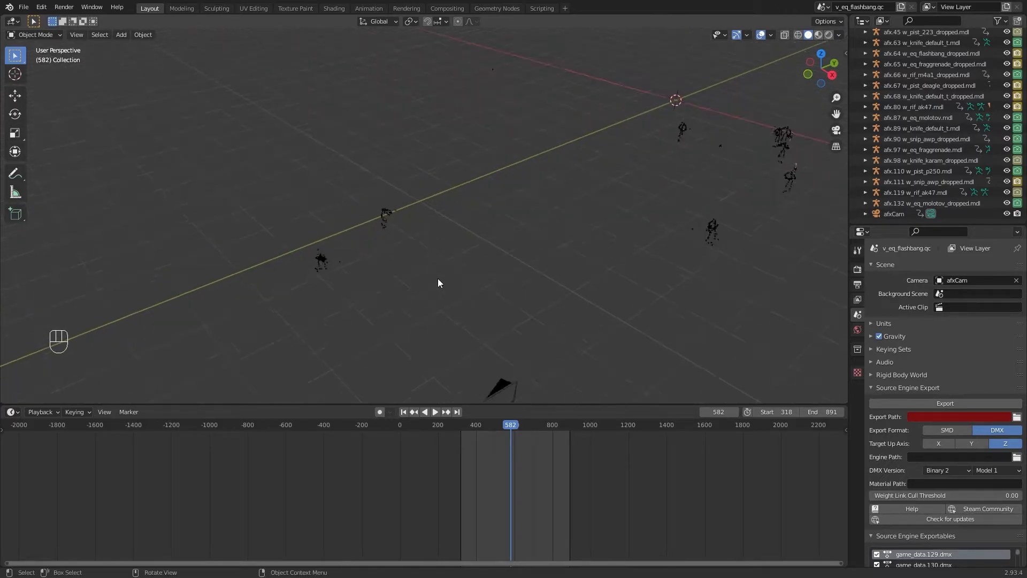
pyautogui.keyDown('shift'); pyautogui.moveTo(359, 309); pyautogui.dragTo(544, 223, button='middle'); pyautogui.keyUp('shift')
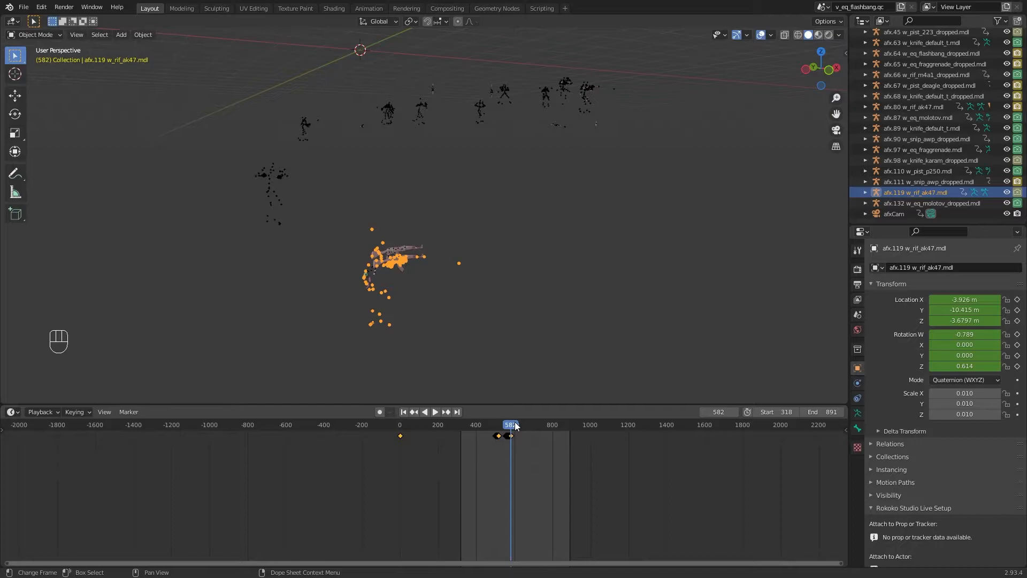
# Step: Examine how the afx.119 w_rif_ak47.mdl armature moves relative to the players from frame 501 to frame 526
pyautogui.moveTo(515, 425); pyautogui.dragTo(495, 427)
pyautogui.keyDown('shift'); pyautogui.moveTo(254, 204); pyautogui.dragTo(476, 266, button='middle'); pyautogui.keyUp('shift')
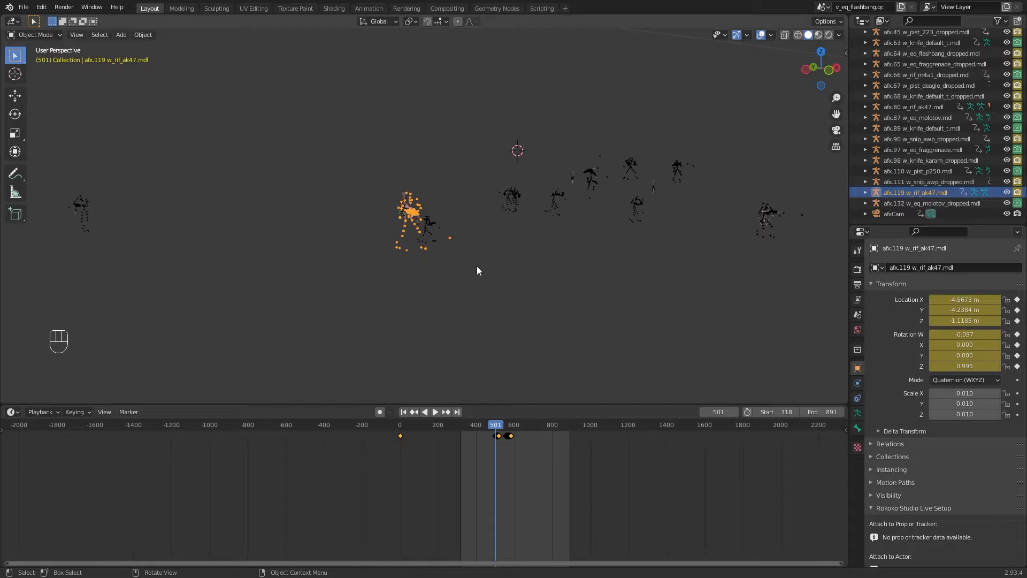
pyautogui.scroll(-9, 540, 276)
pyautogui.scroll(4, 539, 276)
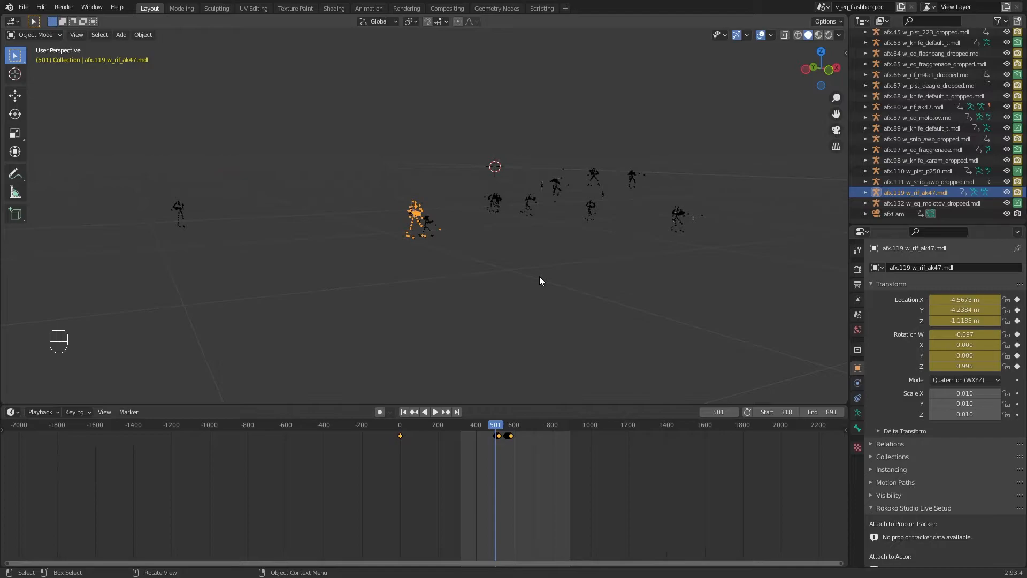
pyautogui.scroll(3, 519, 268)
pyautogui.scroll(-4, 519, 268)
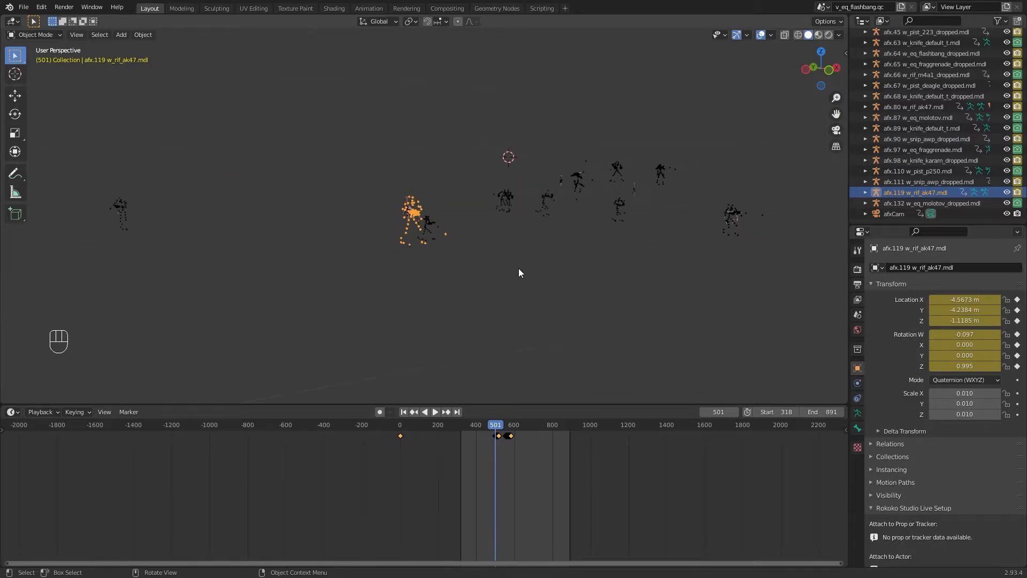
pyautogui.keyDown('shift'); pyautogui.moveTo(518, 267); pyautogui.dragTo(666, 315, button='middle'); pyautogui.keyUp('shift')
pyautogui.scroll(6, 662, 314)
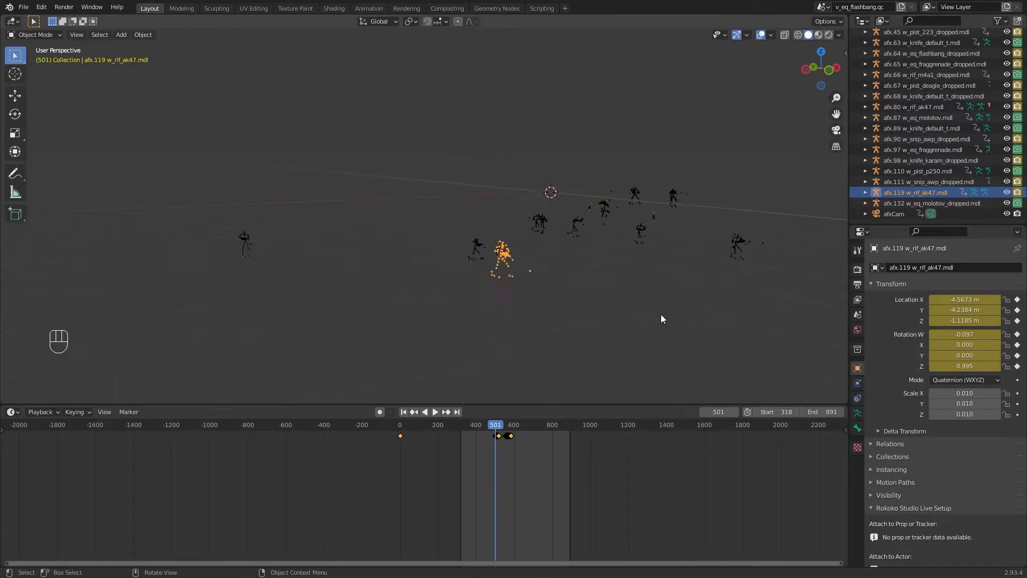
pyautogui.keyDown('shift'); pyautogui.moveTo(629, 358); pyautogui.dragTo(363, 149, button='middle'); pyautogui.keyUp('shift')
pyautogui.press('space')
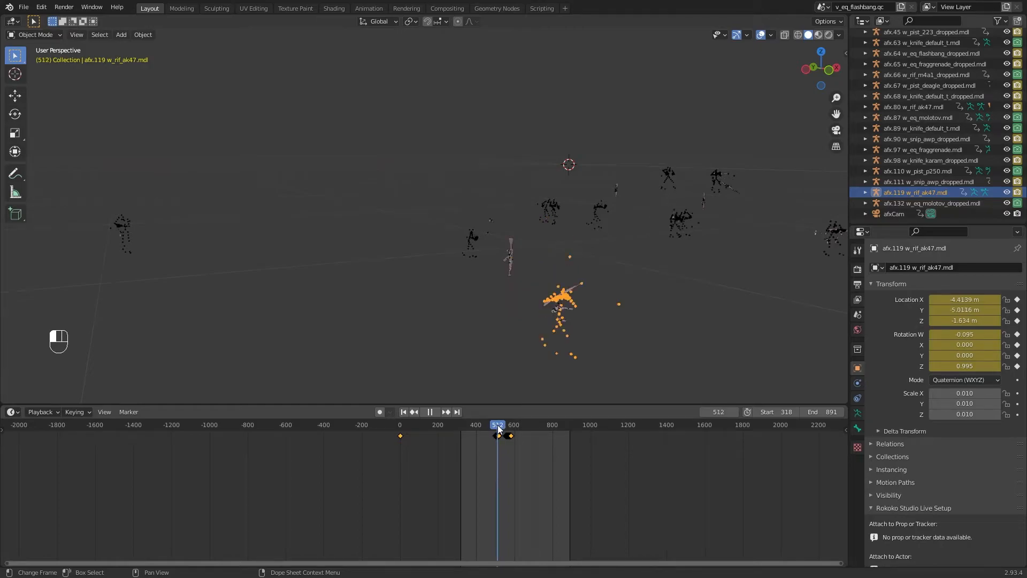
pyautogui.press('space')
pyautogui.keyDown('shift'); pyautogui.moveTo(686, 346); pyautogui.dragTo(658, 32, button='middle'); pyautogui.keyUp('shift')
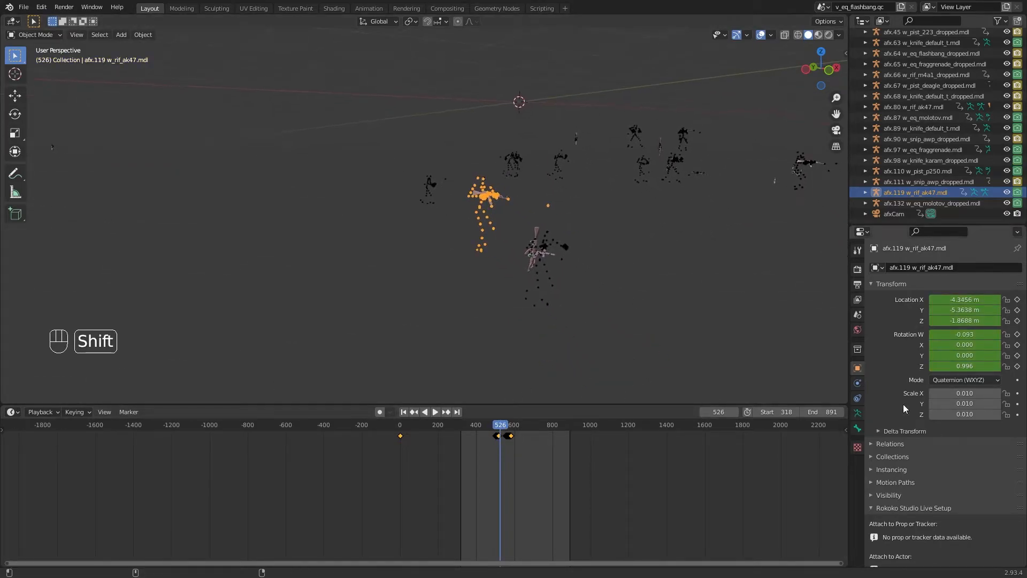
pyautogui.keyDown('shift'); pyautogui.moveTo(615, 233); pyautogui.dragTo(387, 337, button='middle'); pyautogui.keyUp('shift')
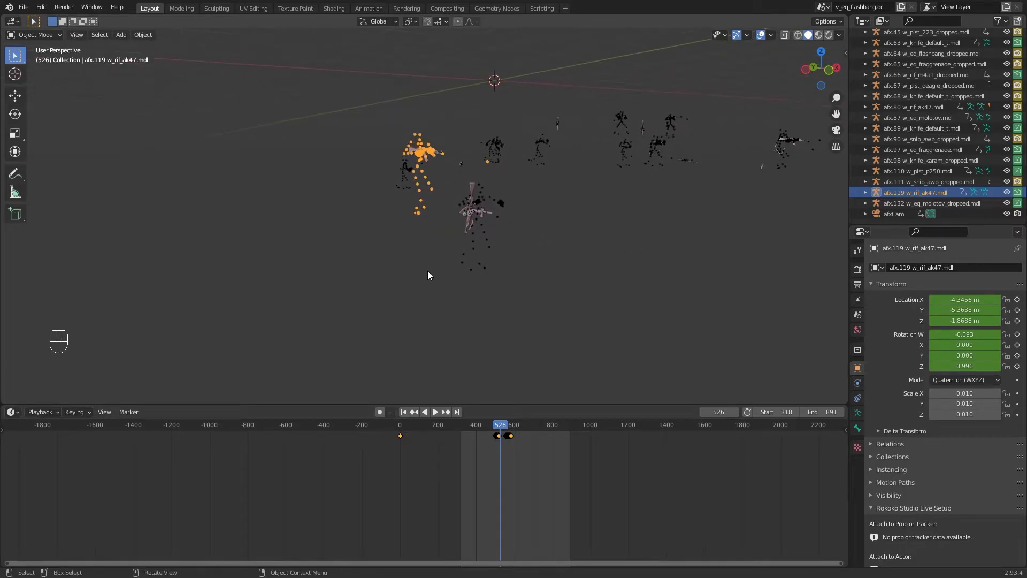
# Step: Examine how the afx.119 w_rif_ak47.mdl armature moves relative to the other players up to frame 560 and back at frame 515
pyautogui.scroll(-3, 428, 276)
pyautogui.moveTo(428, 276); pyautogui.dragTo(247, 276, button='middle')
pyautogui.moveTo(499, 294); pyautogui.dragTo(592, 294, button='middle')
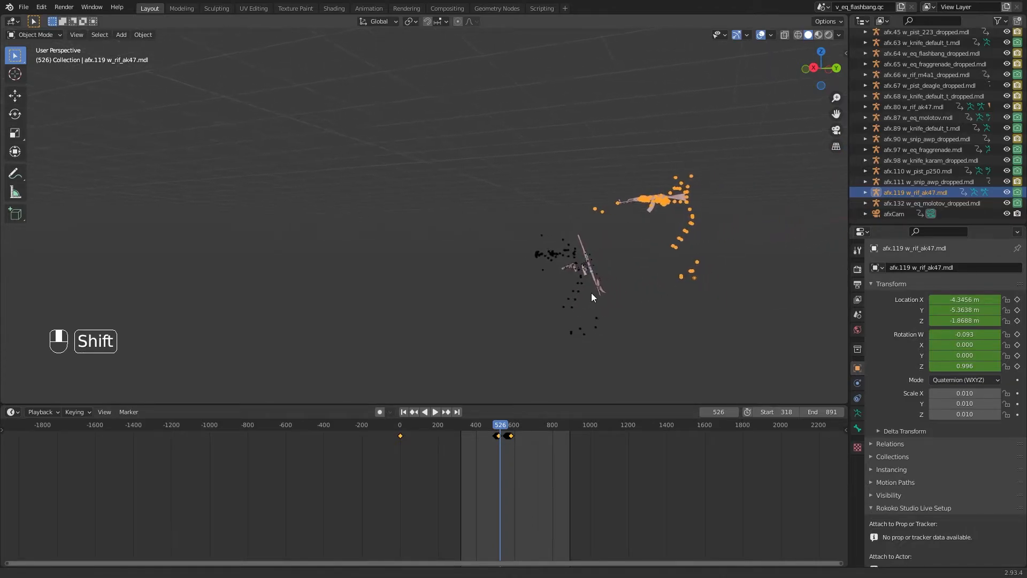
pyautogui.scroll(3, 593, 294)
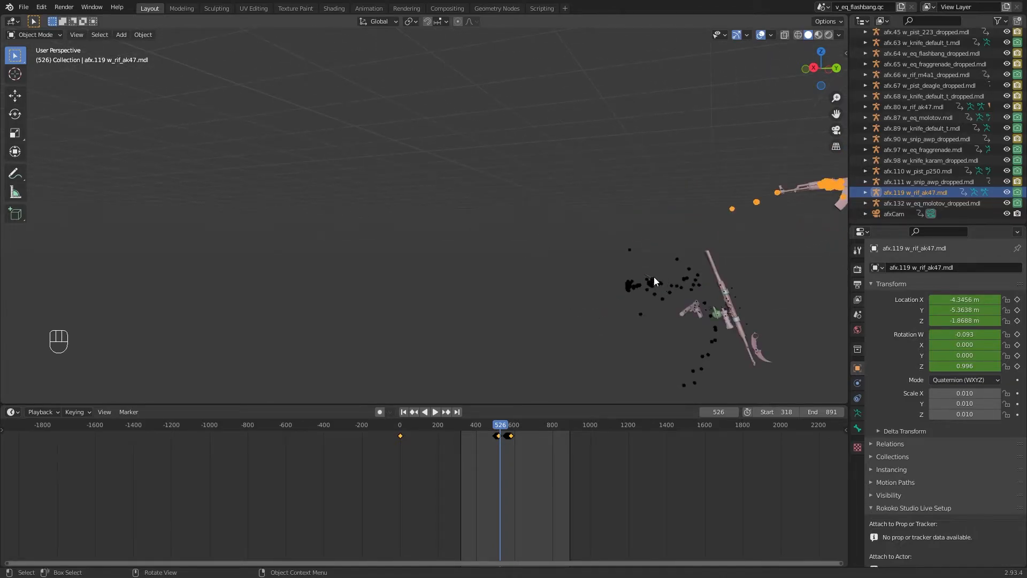
pyautogui.moveTo(501, 427); pyautogui.dragTo(506, 426)
pyautogui.scroll(-4, 471, 320)
pyautogui.keyDown('shift'); pyautogui.moveTo(466, 322); pyautogui.dragTo(562, 217, button='middle'); pyautogui.keyUp('shift')
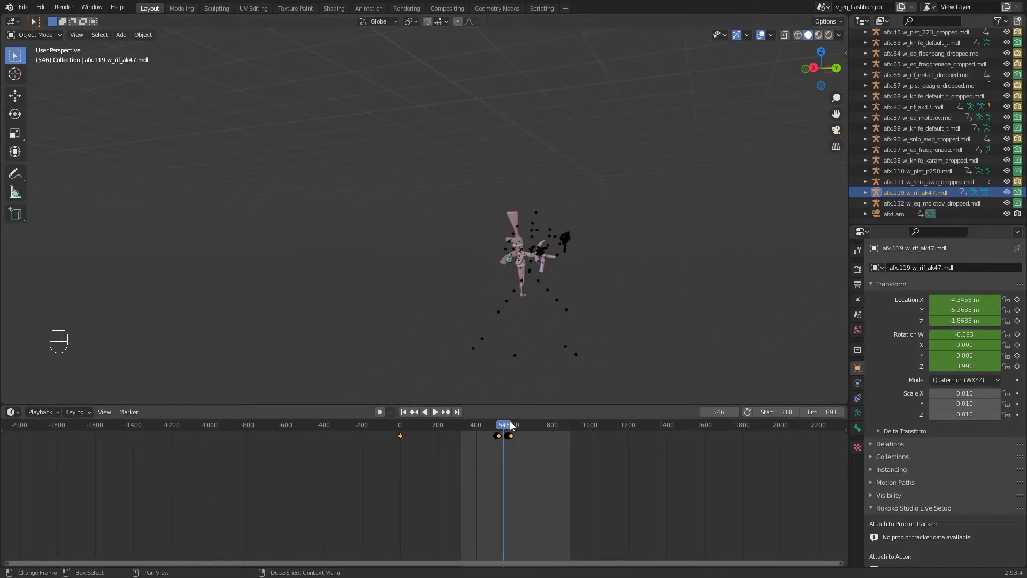
pyautogui.press('space')
pyautogui.press('space')
pyautogui.moveTo(484, 322); pyautogui.dragTo(550, 321, button='middle')
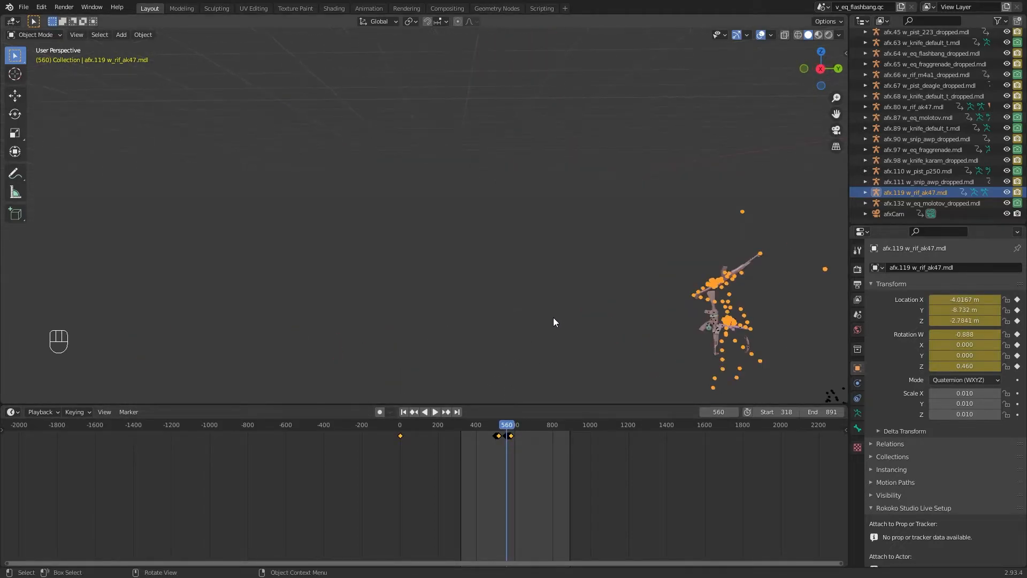
pyautogui.scroll(-2, 737, 298)
pyautogui.keyDown('shift'); pyautogui.moveTo(736, 298); pyautogui.dragTo(621, 269, button='middle'); pyautogui.keyUp('shift')
pyautogui.moveTo(507, 427); pyautogui.dragTo(498, 427)
pyautogui.scroll(-2, 557, 285)
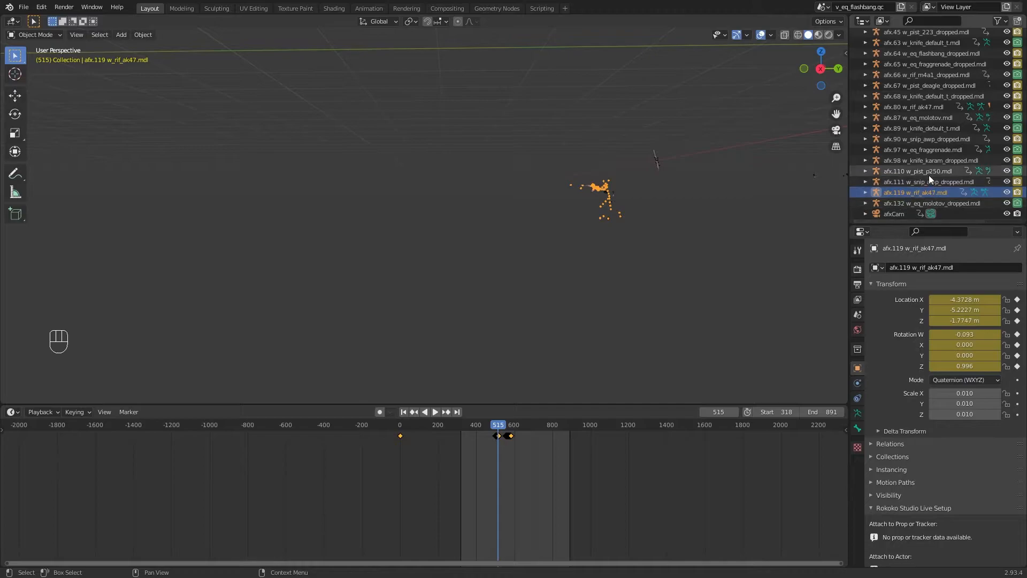
# Step: Enlarge the object list to show every armature, and examine the scene around frame 503 from another angle
pyautogui.moveTo(967, 227); pyautogui.dragTo(967, 471)
pyautogui.moveTo(499, 423)
pyautogui.mouseDown()
pyautogui.moveTo(510, 425)
pyautogui.moveTo(497, 421)
pyautogui.mouseUp()
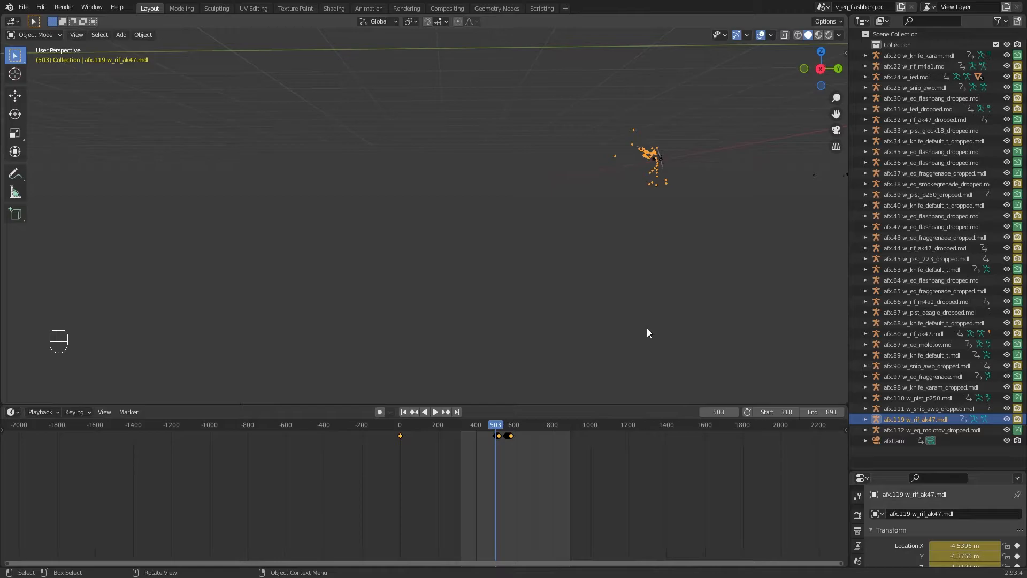
pyautogui.moveTo(616, 247); pyautogui.dragTo(747, 274, button='middle')
pyautogui.keyDown('shift'); pyautogui.moveTo(698, 248); pyautogui.dragTo(521, 316, button='middle'); pyautogui.keyUp('shift')
pyautogui.moveTo(496, 428); pyautogui.dragTo(498, 428)
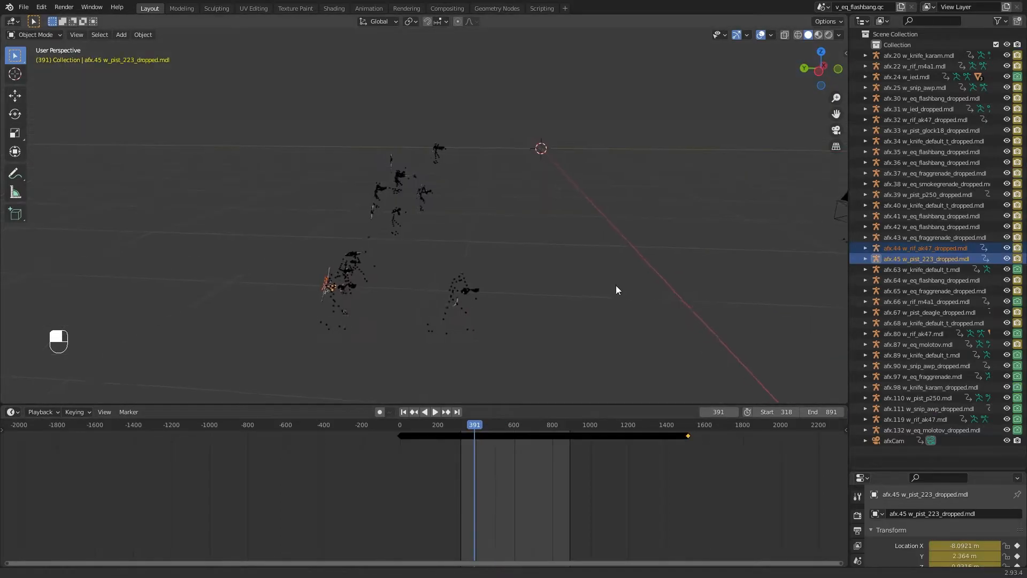
# Step: Identify the afx.20 w_knife_karam.mdl and afx.97 w_eq_fraggrenade.mdl armatures by selecting them in the scene between frames 391 and 422
pyautogui.keyDown('shift'); pyautogui.moveTo(615, 285); pyautogui.dragTo(457, 236, button='middle'); pyautogui.keyUp('shift')
pyautogui.scroll(3, 632, 276)
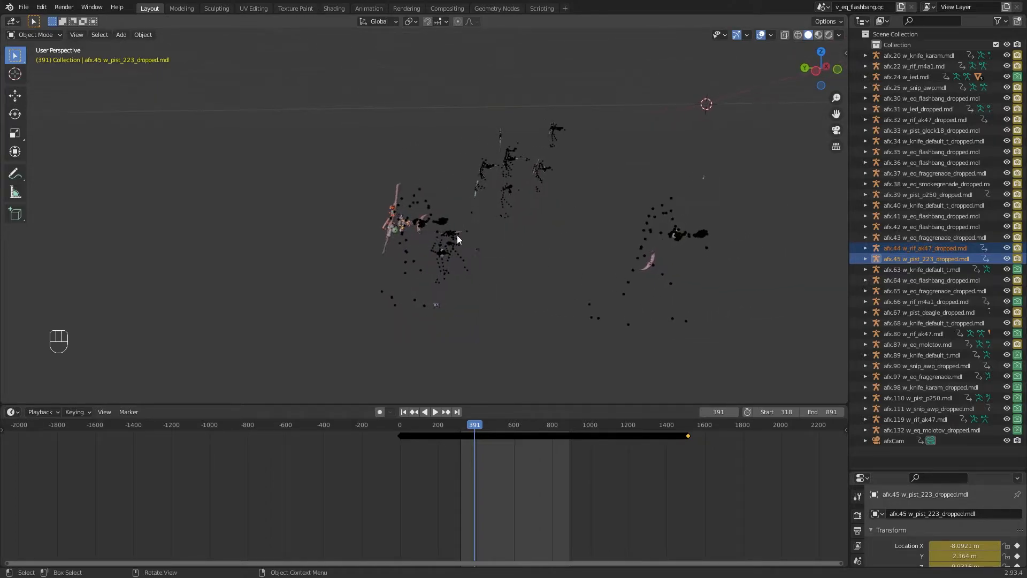
pyautogui.click(421, 202)
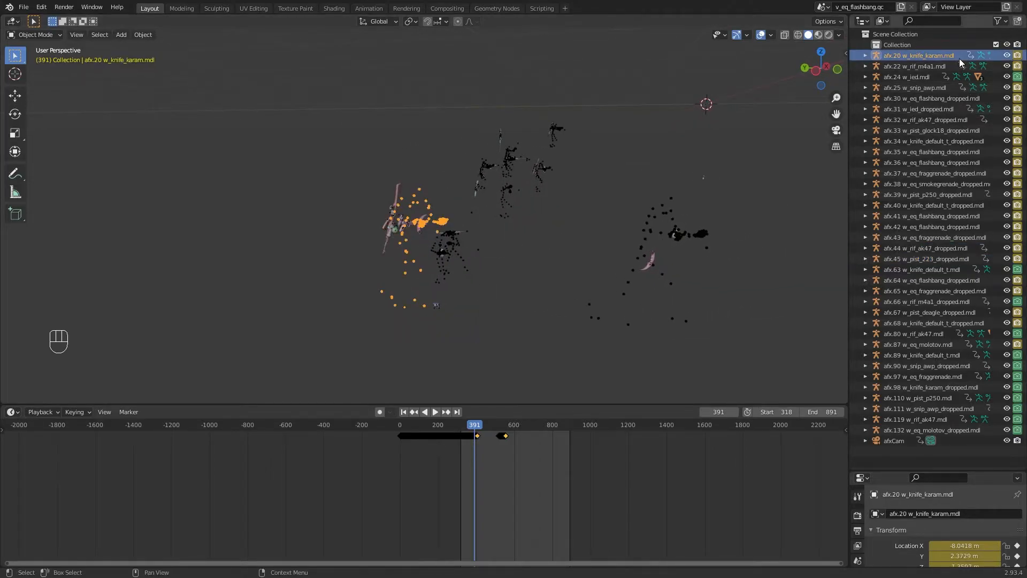
pyautogui.press('space')
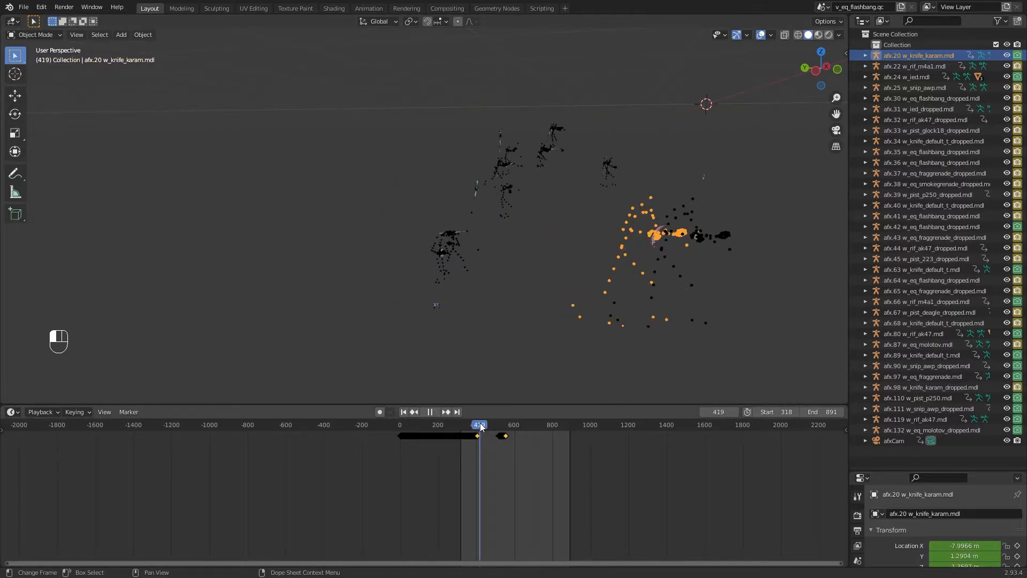
pyautogui.press('space')
pyautogui.click(664, 259)
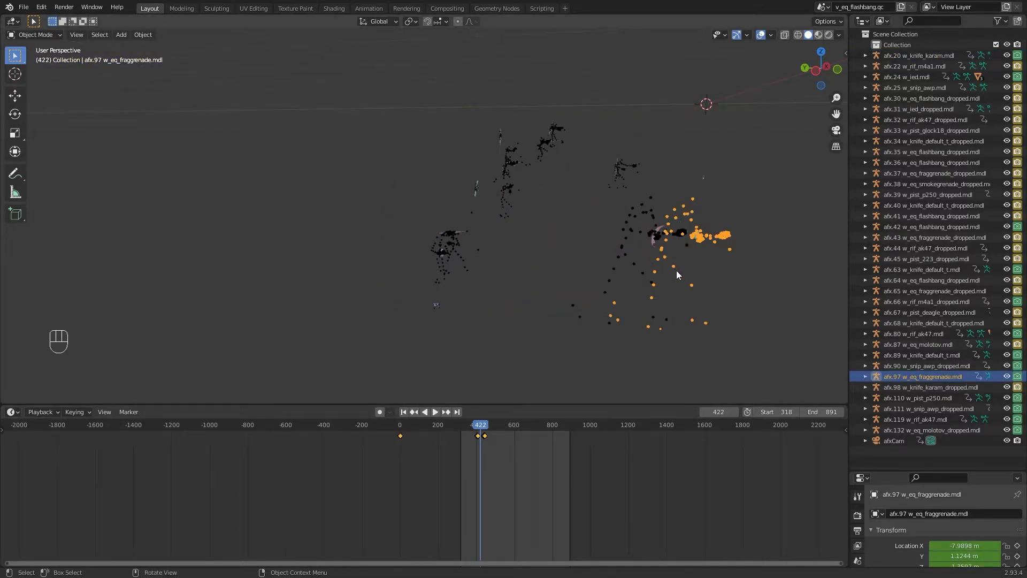
# Step: Play through the frames after 579, select the afx.119 w_rif_ak47.mdl armature in the scene, and set the current frame to 318
pyautogui.moveTo(672, 340); pyautogui.dragTo(765, 291, button='middle')
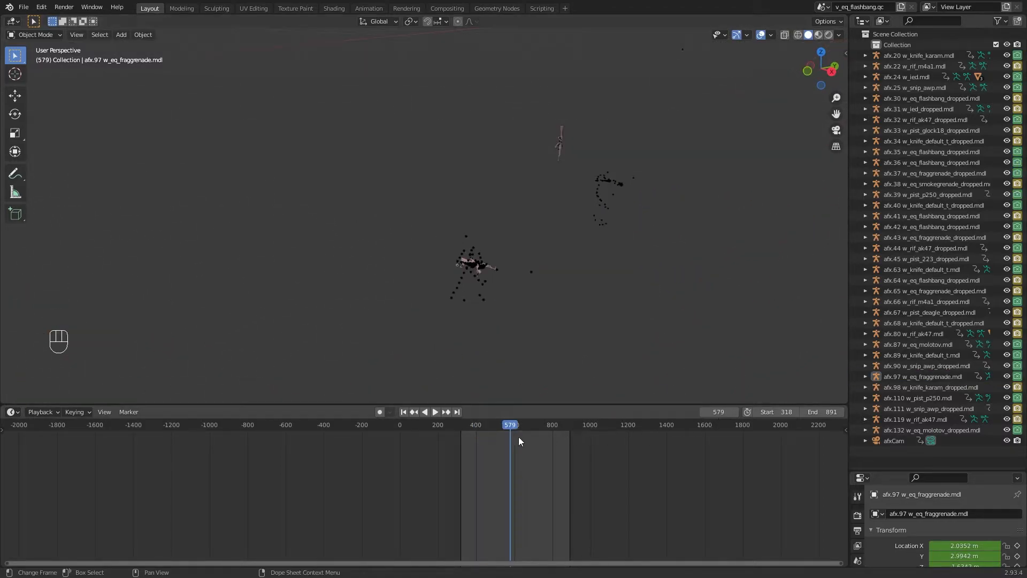
pyautogui.press('space')
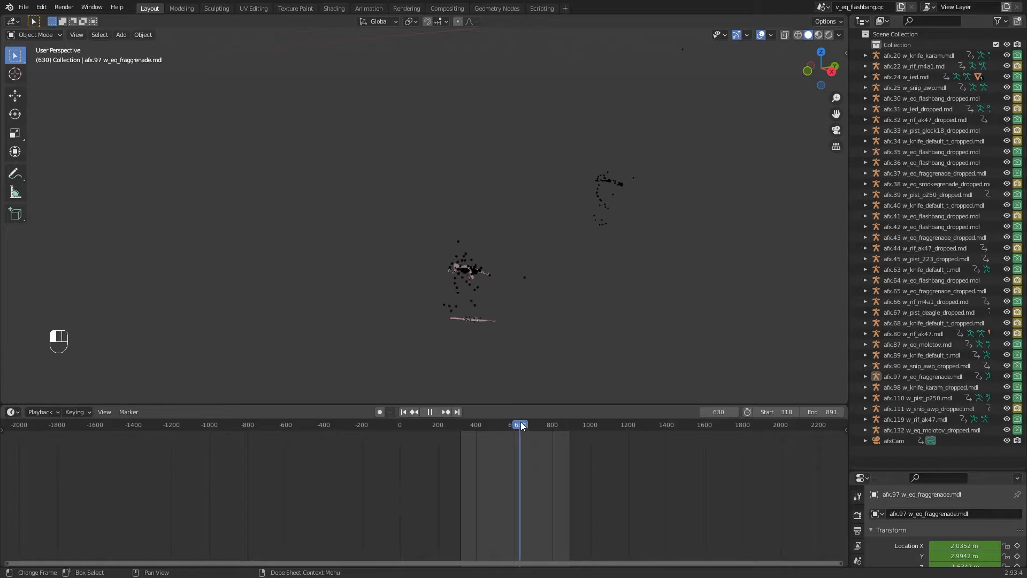
pyautogui.press('space')
pyautogui.click(474, 292)
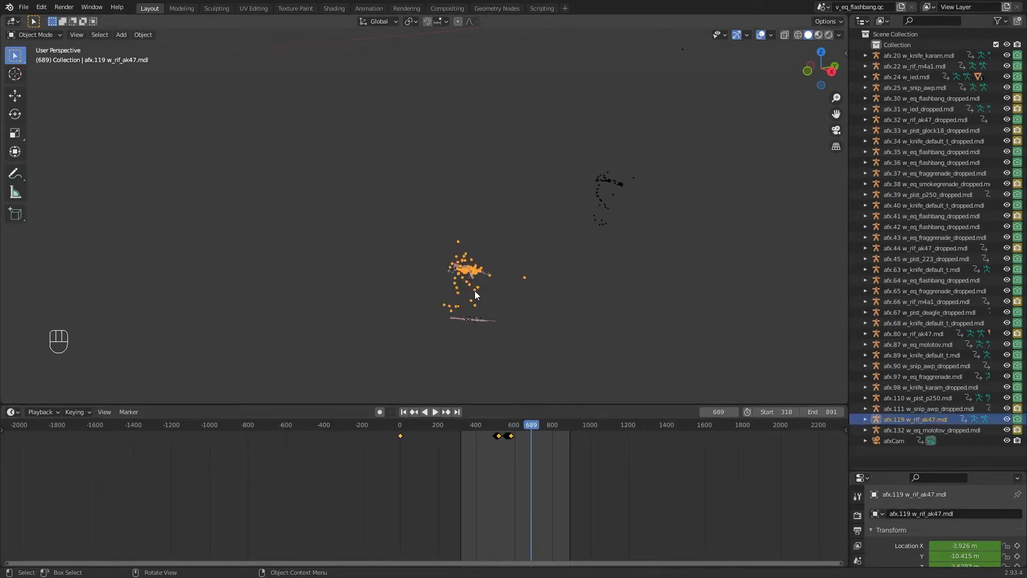
pyautogui.scroll(2, 536, 333)
pyautogui.moveTo(531, 427); pyautogui.dragTo(516, 431)
pyautogui.click(725, 409)
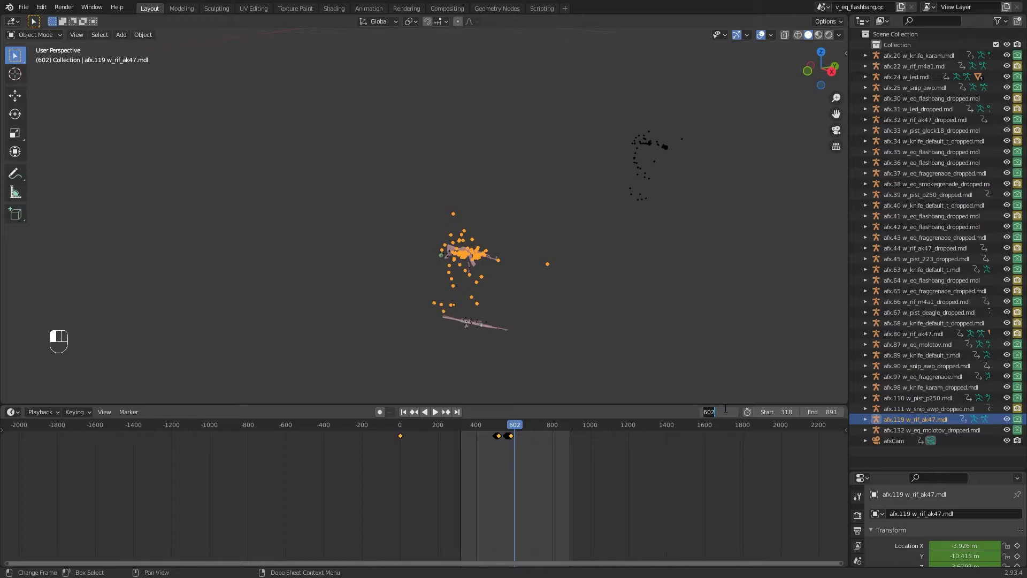
pyautogui.write('318')
pyautogui.press('Return')
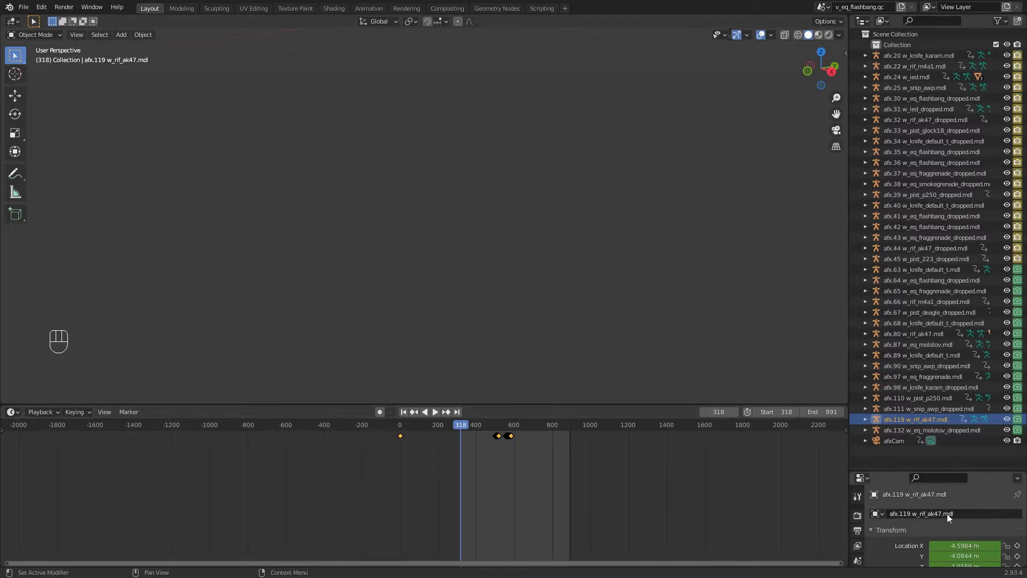
# Step: Copy the name of the afx.119 w_rif_ak47.mdl armature and rename the armature to root
pyautogui.moveTo(948, 470); pyautogui.dragTo(953, 345)
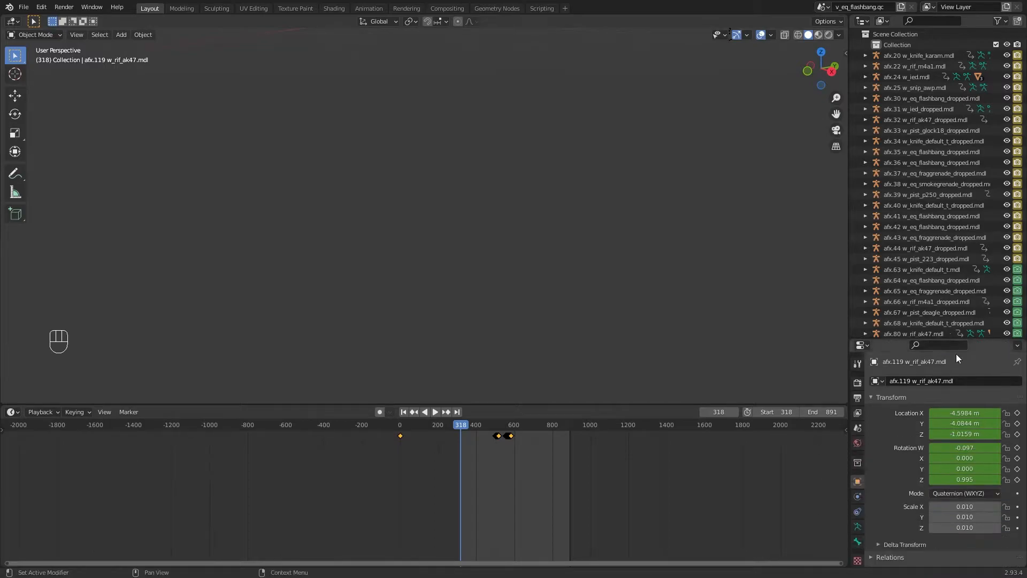
pyautogui.click(963, 380)
pyautogui.hotkey('ctrl', 'c')
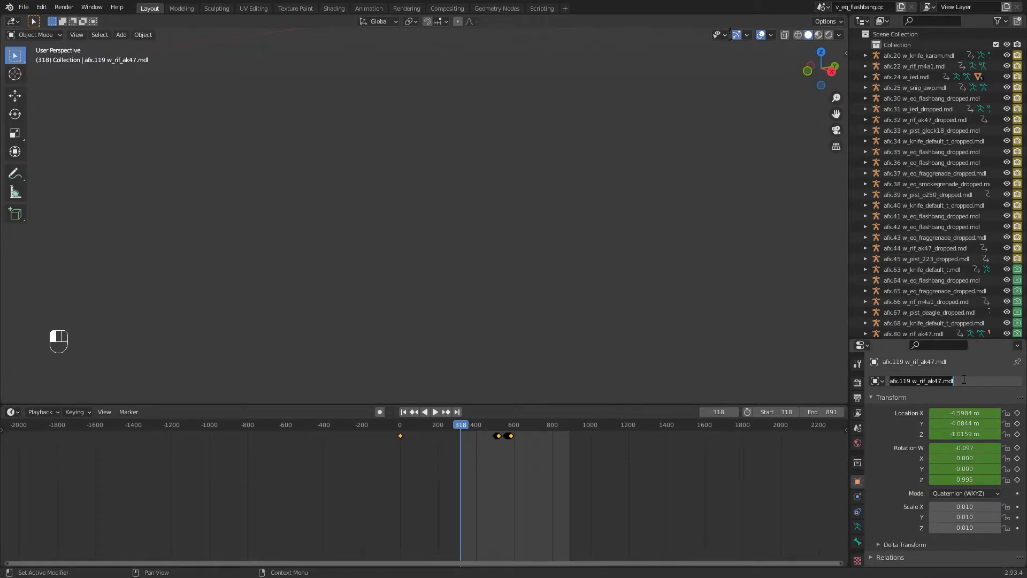
pyautogui.write('root')
pyautogui.press('Return')
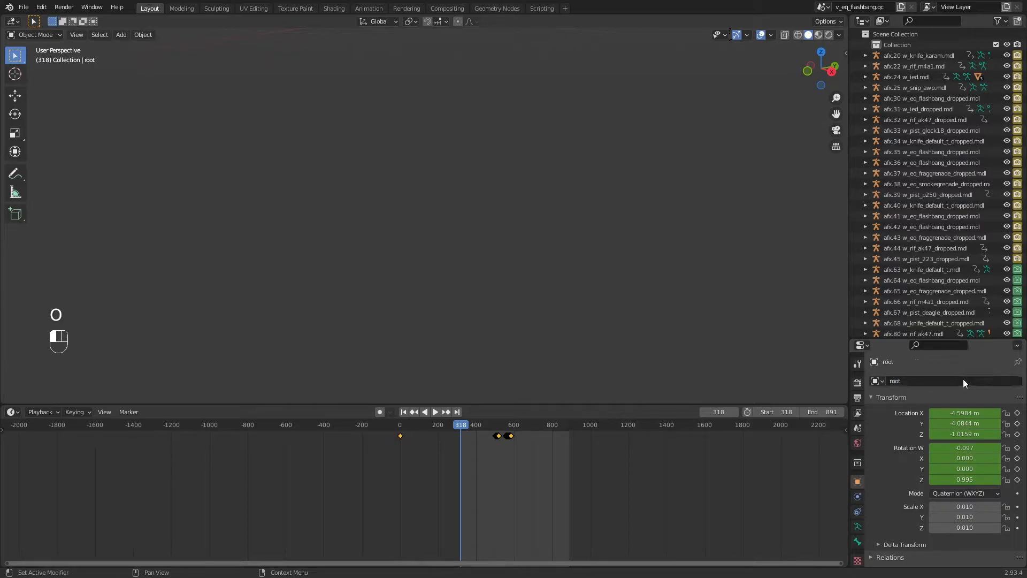
# Step: Start an FBX export of the root armature and paste the copied armature name as the file name
pyautogui.click(24, 7)
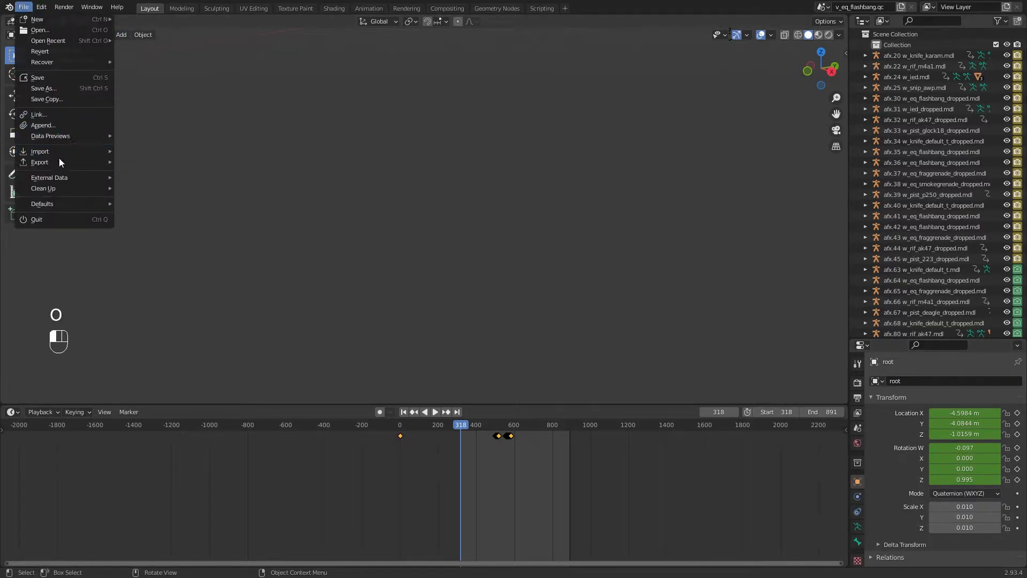
pyautogui.moveTo(59, 162)
pyautogui.click(168, 248)
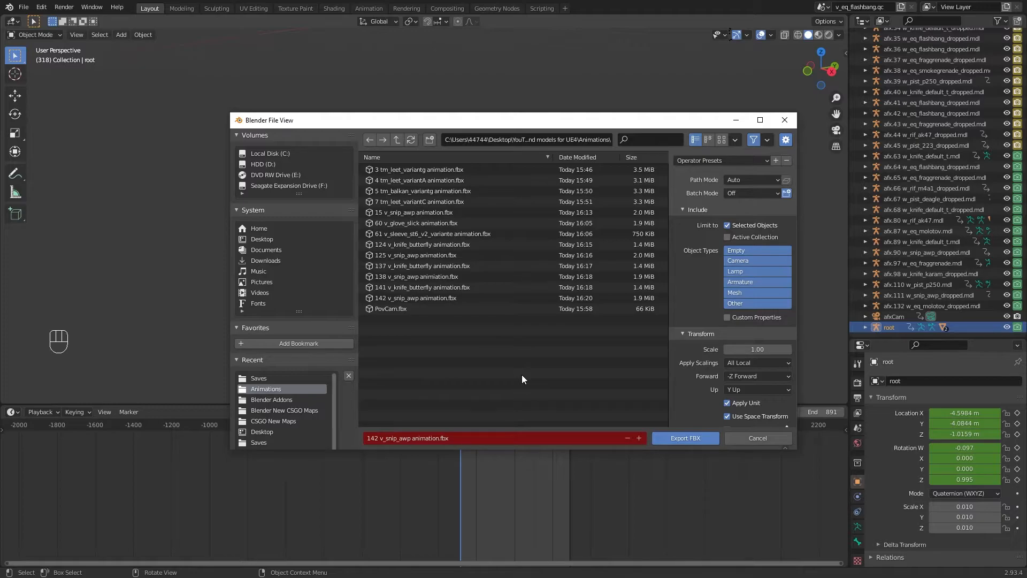
pyautogui.click(487, 439)
pyautogui.hotkey('ctrl', 'v')
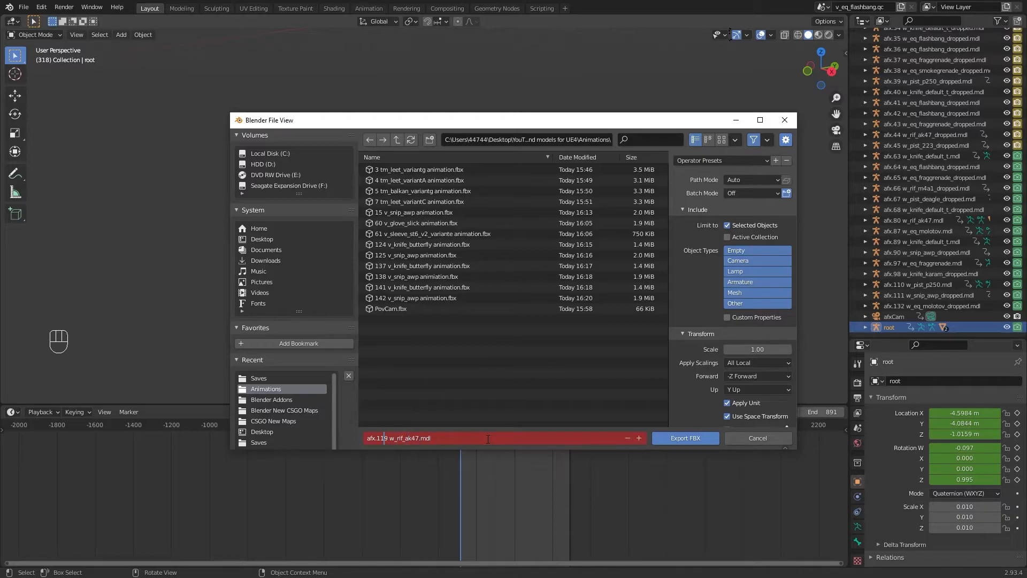
# Step: Remove the afx. prefix from the export file name and insert "leet variantg" after 119
pyautogui.press('BackSpace')
pyautogui.press('BackSpace')
pyautogui.press('BackSpace')
pyautogui.press('BackSpace')
pyautogui.press('Right')
pyautogui.press('Right')
pyautogui.press('Right')
pyautogui.write('leet variant')
pyautogui.press('BackSpace')
pyautogui.write('g')
# Step: Replace the .mdl ending of the export file name, making it "119 leet variantg w_rif_ak47 anaimtion.fbx"
pyautogui.click(447, 439)
pyautogui.press('BackSpace')
pyautogui.write('anaimtion')
pyautogui.click(478, 380)
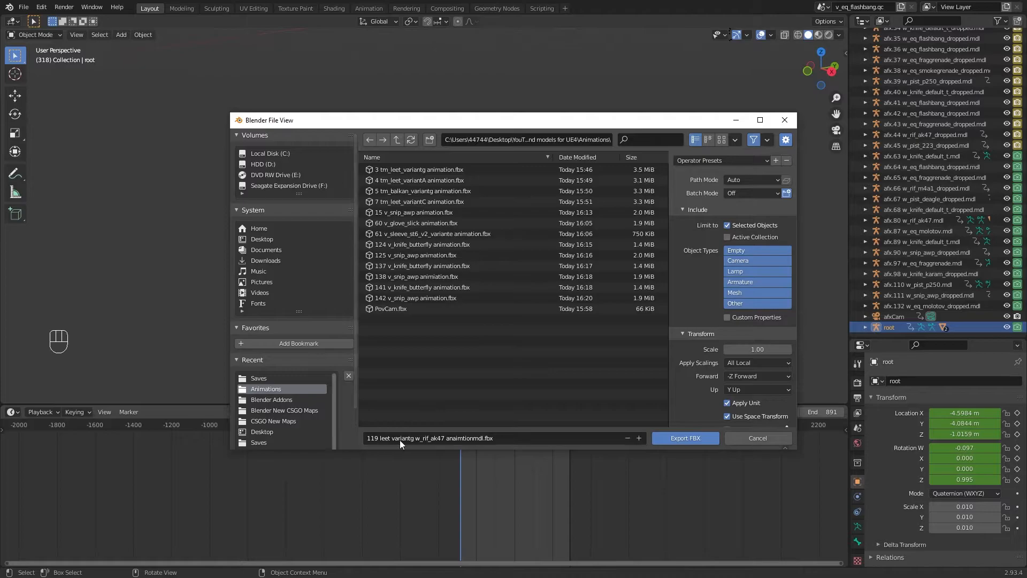
pyautogui.click(473, 438)
pyautogui.click(473, 439)
pyautogui.press('Delete')
pyautogui.press('Delete')
pyautogui.press('Delete')
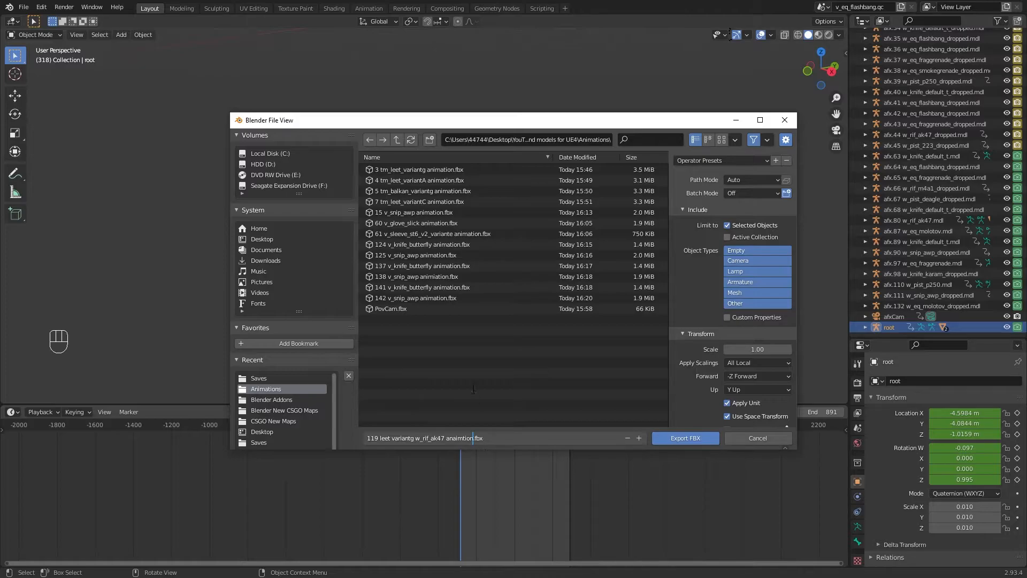
pyautogui.click(474, 394)
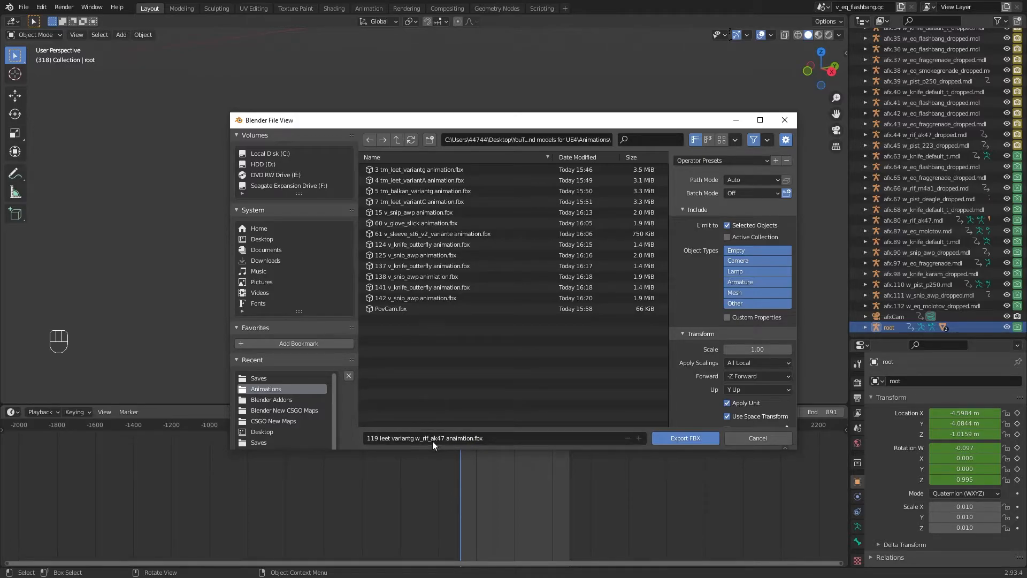
# Step: Check the transform and bake animation settings, and export the AK-47 armature as FBX into the Animations folder
pyautogui.scroll(-2, 702, 347)
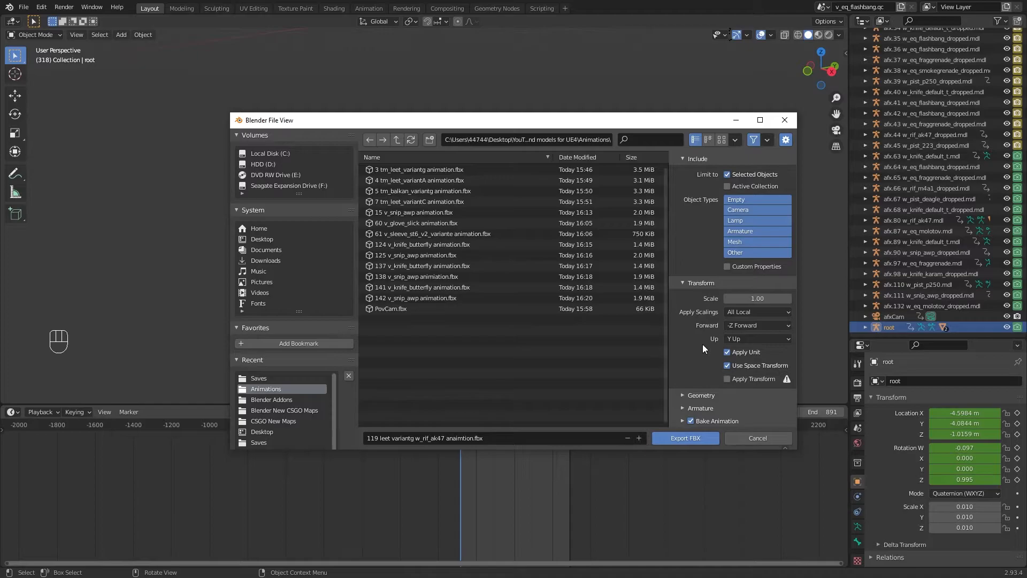
pyautogui.scroll(-3, 692, 389)
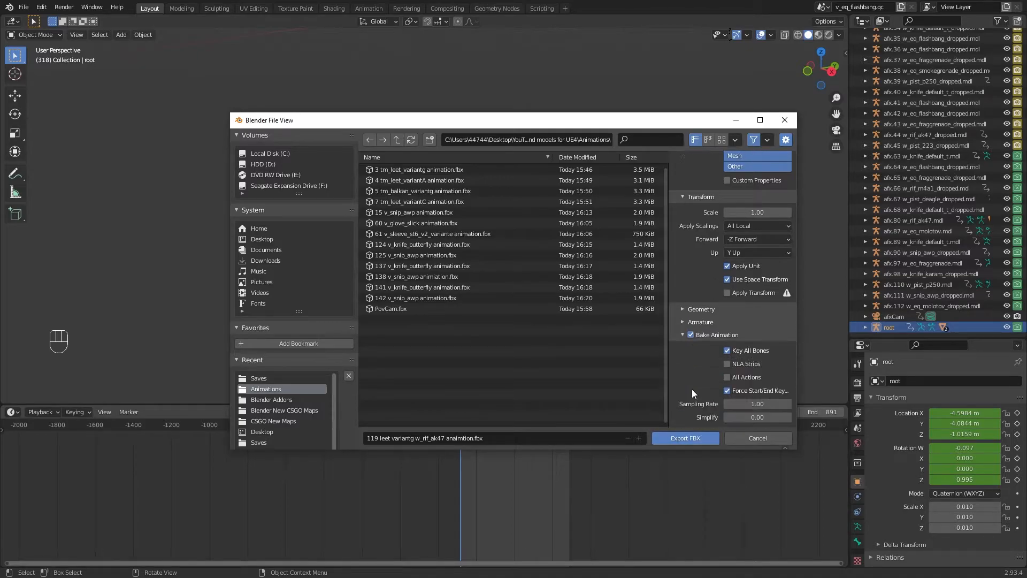
pyautogui.click(676, 438)
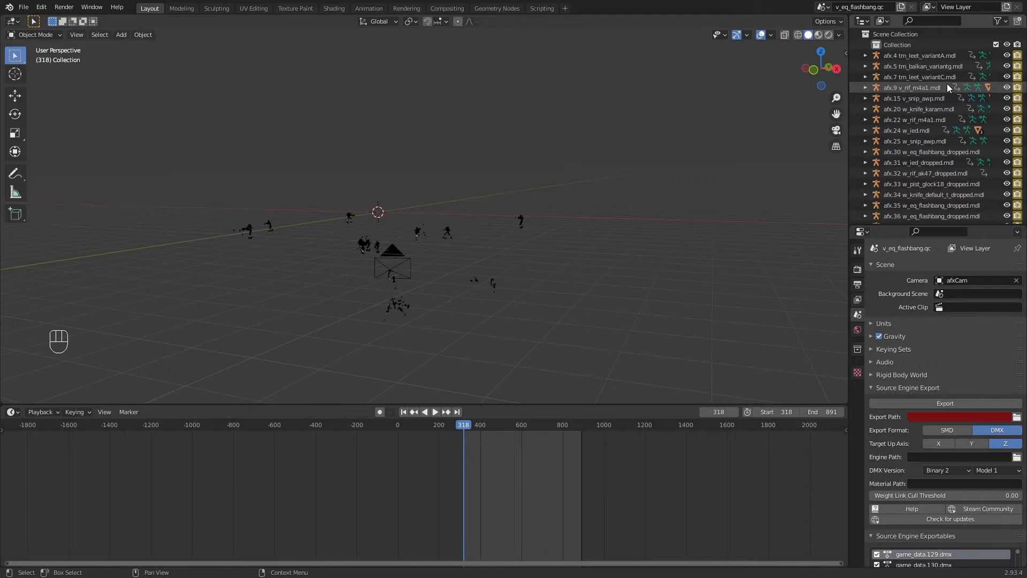
pyautogui.click(865, 55)
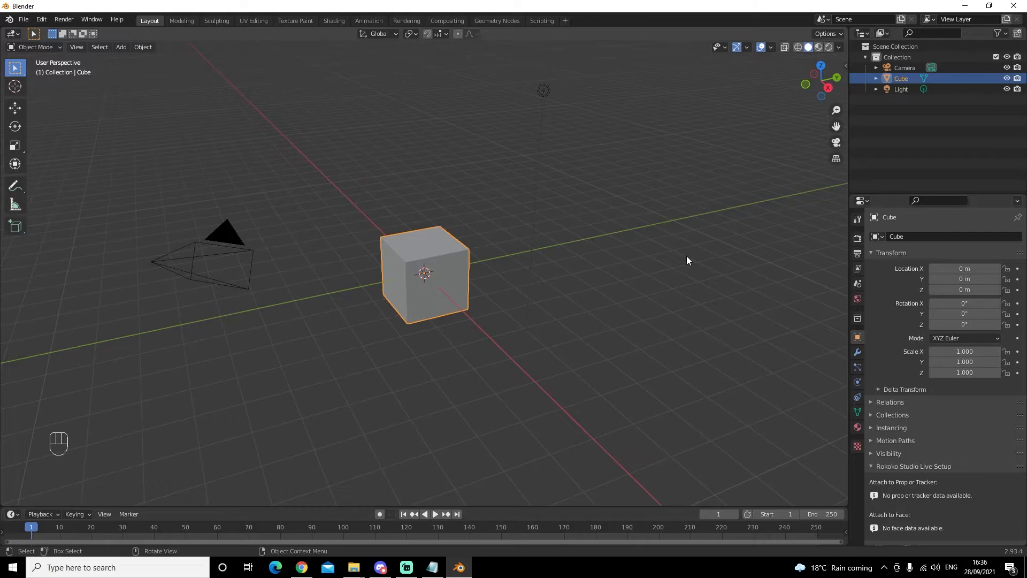
# Step: Delete all default objects and the default Collection from the new scene
pyautogui.press('a')
pyautogui.press('Delete')
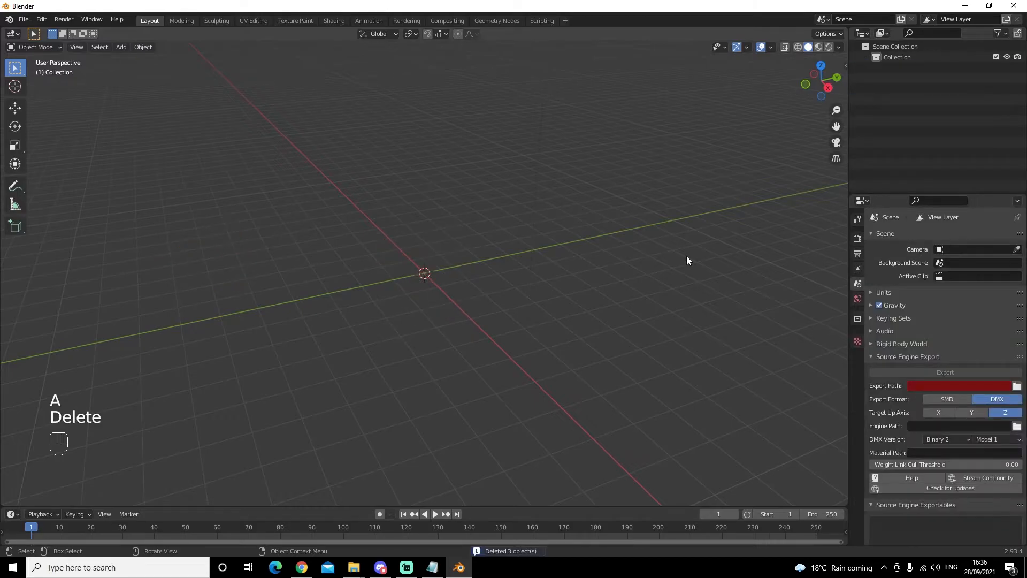
pyautogui.click(907, 56)
pyautogui.press('Delete')
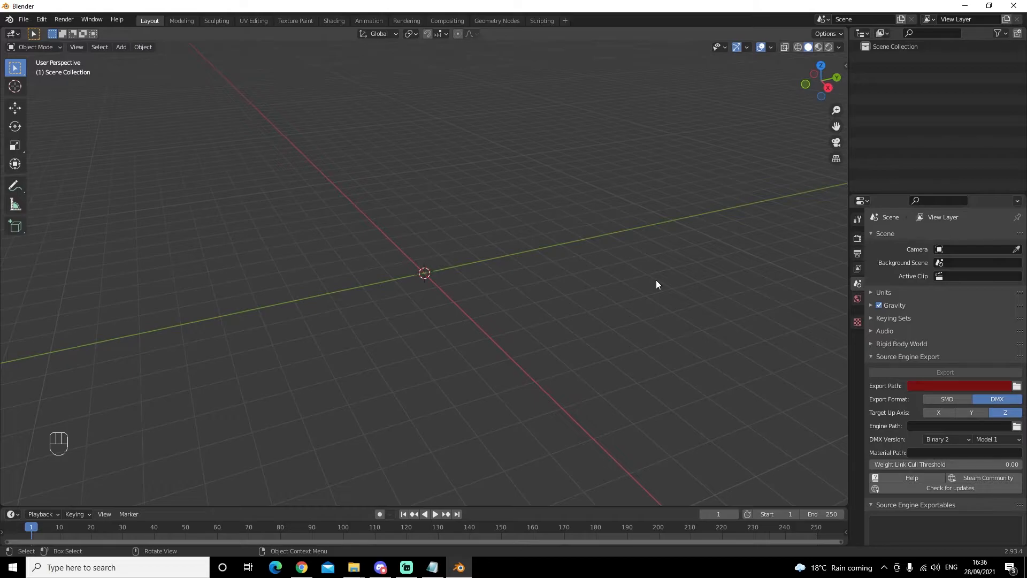
# Step: Switch to the Animations folder in File Explorer and look over the exported FBX animation files
pyautogui.moveTo(354, 567)
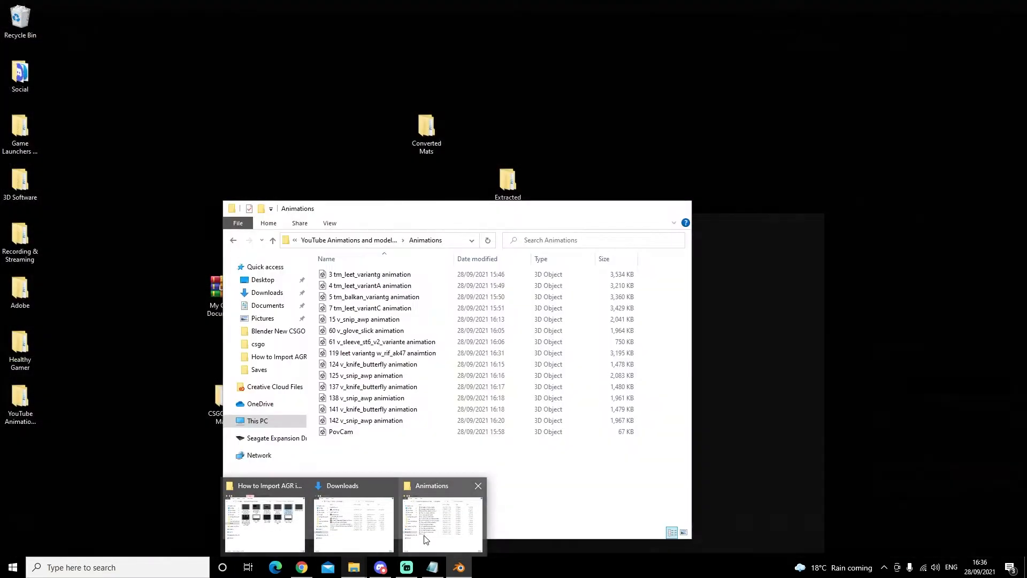
pyautogui.click(419, 542)
pyautogui.moveTo(487, 206); pyautogui.dragTo(655, 112)
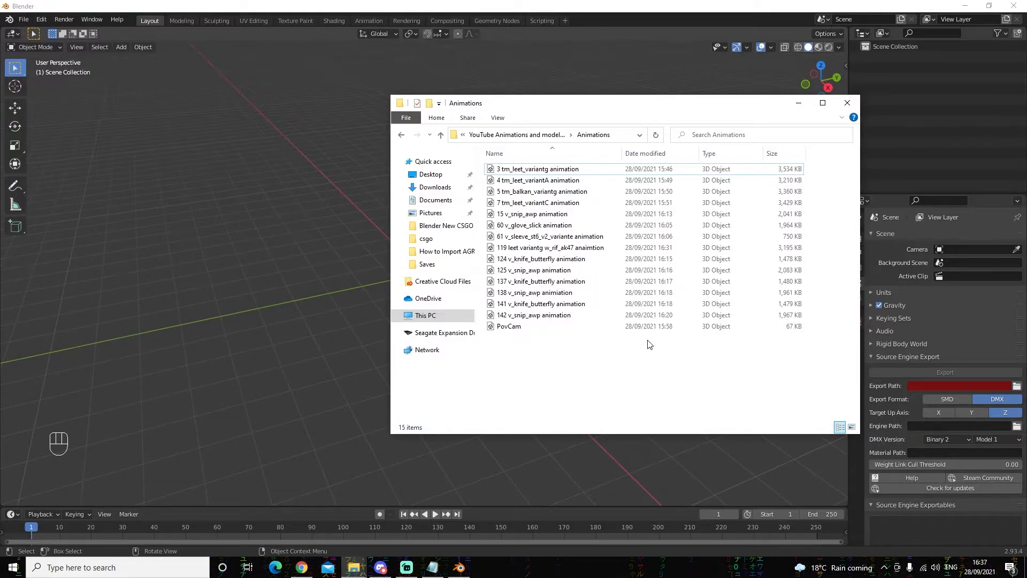
# Step: Start a Source Engine import and browse to the Resources folder inside Documents\Blender
pyautogui.click(24, 22)
pyautogui.moveTo(48, 162)
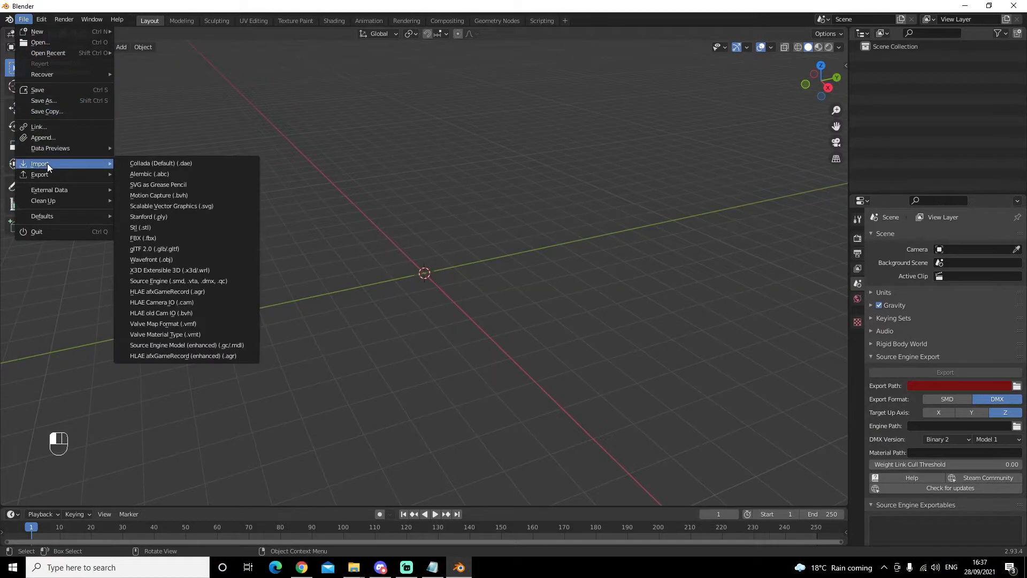
pyautogui.click(221, 282)
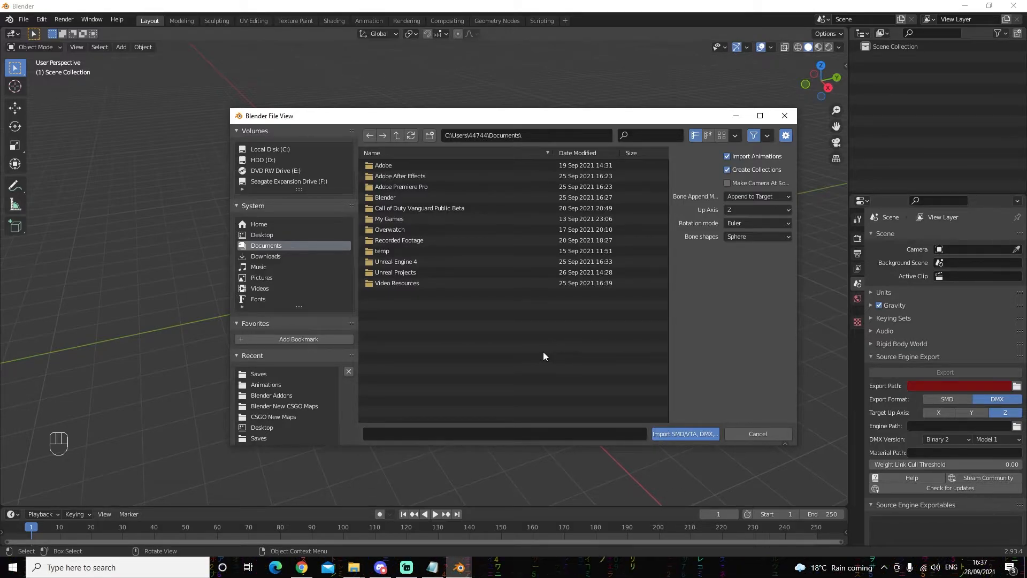
pyautogui.click(414, 199)
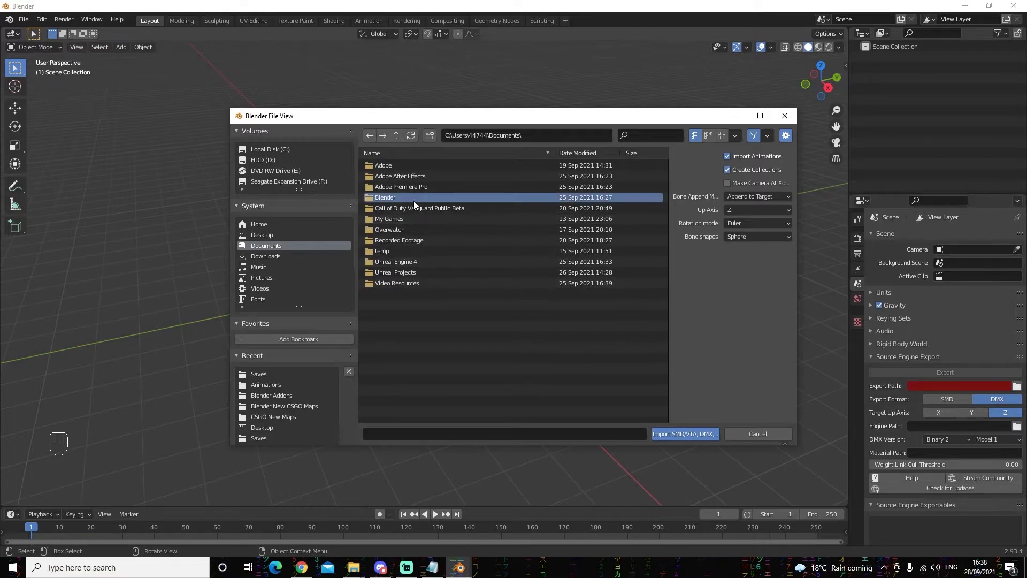
pyautogui.doubleClick(414, 199)
pyautogui.doubleClick(414, 200)
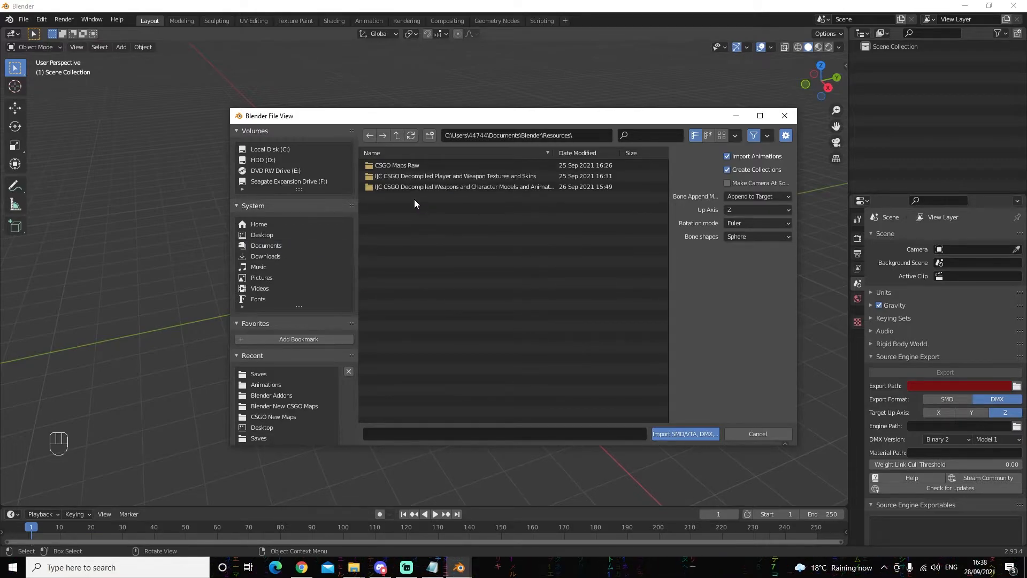
# Step: In the decompiled weapons and character models folder, browse through CSGO\Models\Player\Custom_Player to the Legacy folder
pyautogui.doubleClick(477, 187)
pyautogui.doubleClick(559, 168)
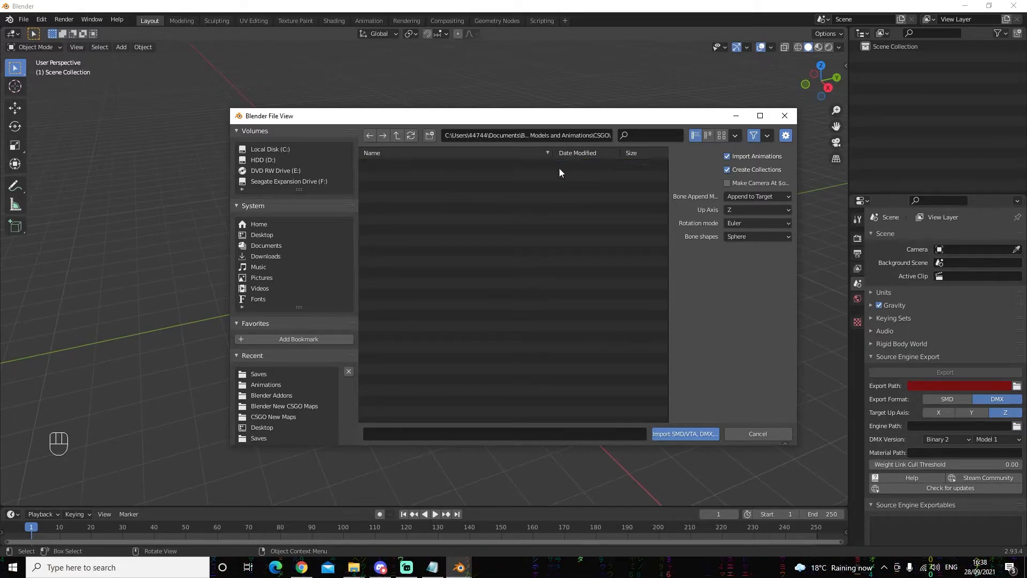
pyautogui.doubleClick(560, 168)
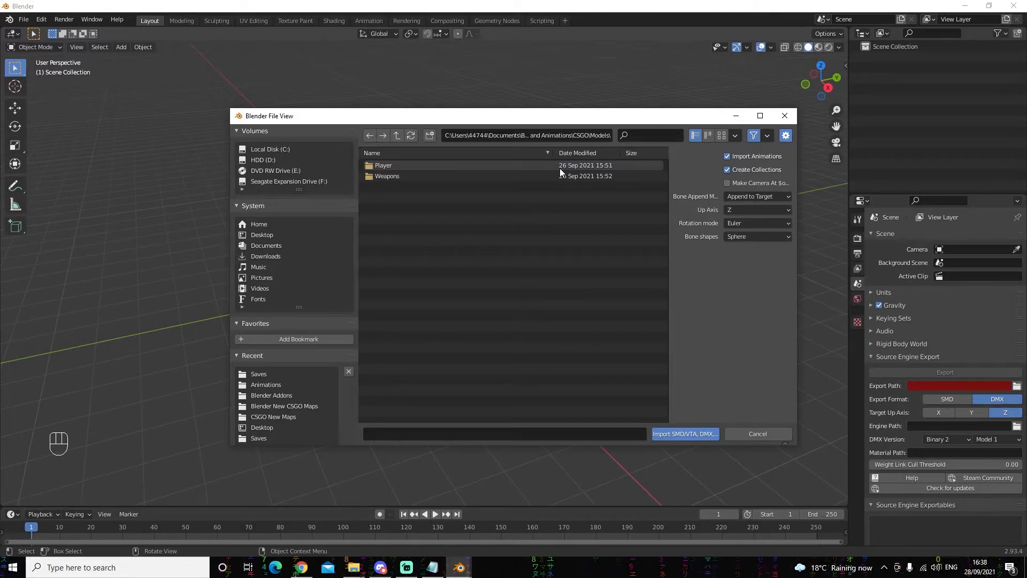
pyautogui.doubleClick(560, 168)
pyautogui.scroll(-10, 490, 327)
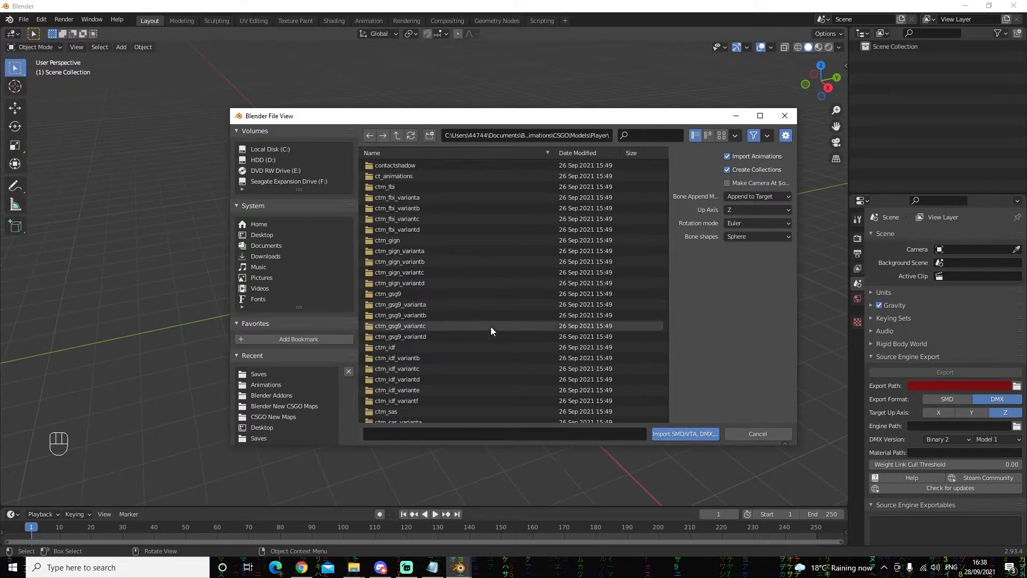
pyautogui.doubleClick(483, 300)
pyautogui.doubleClick(426, 187)
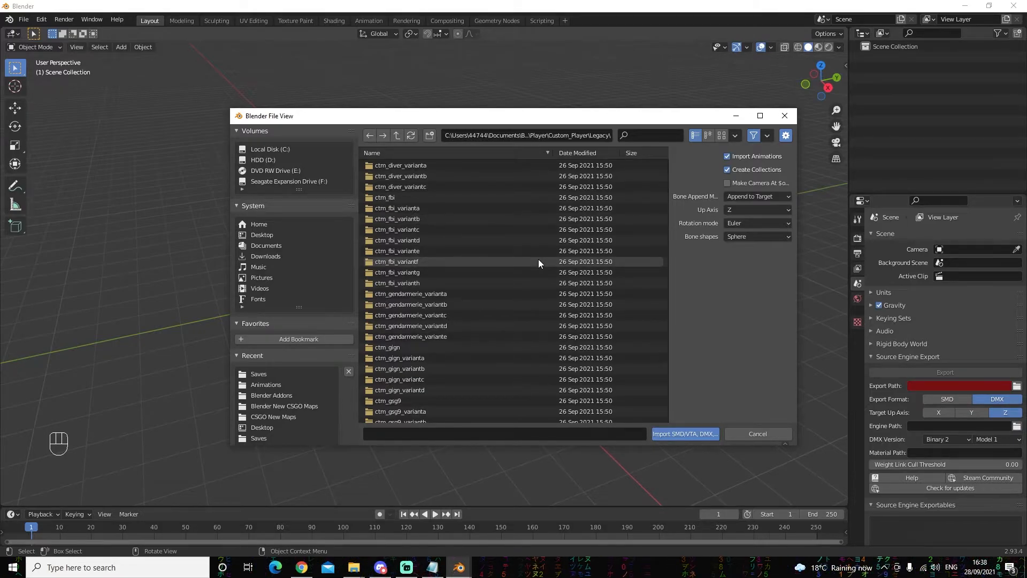
# Step: Check the exported animation names in File Explorer, and open the matching tm_leet_variantg folder for the import
pyautogui.moveTo(357, 575)
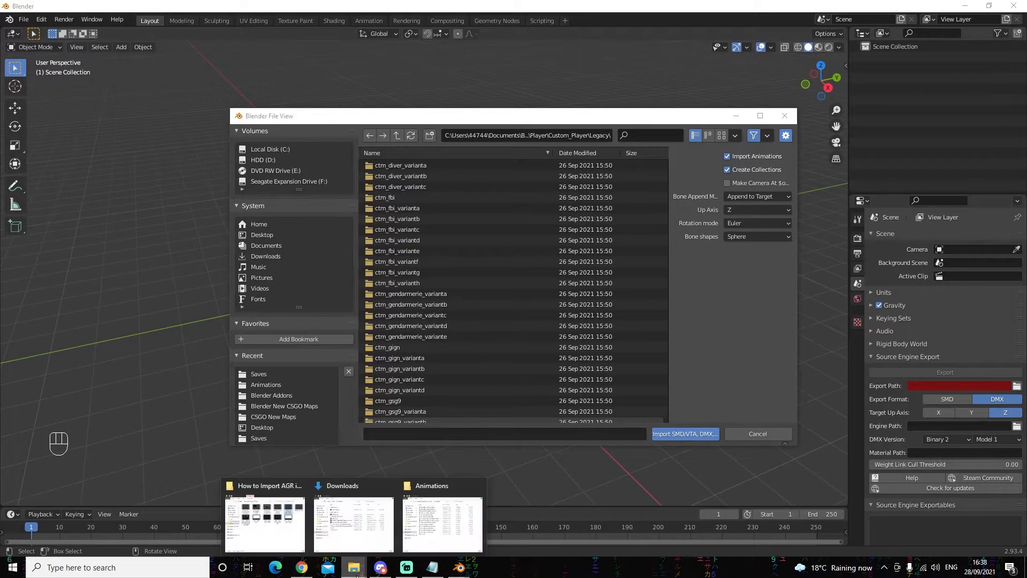
pyautogui.click(442, 537)
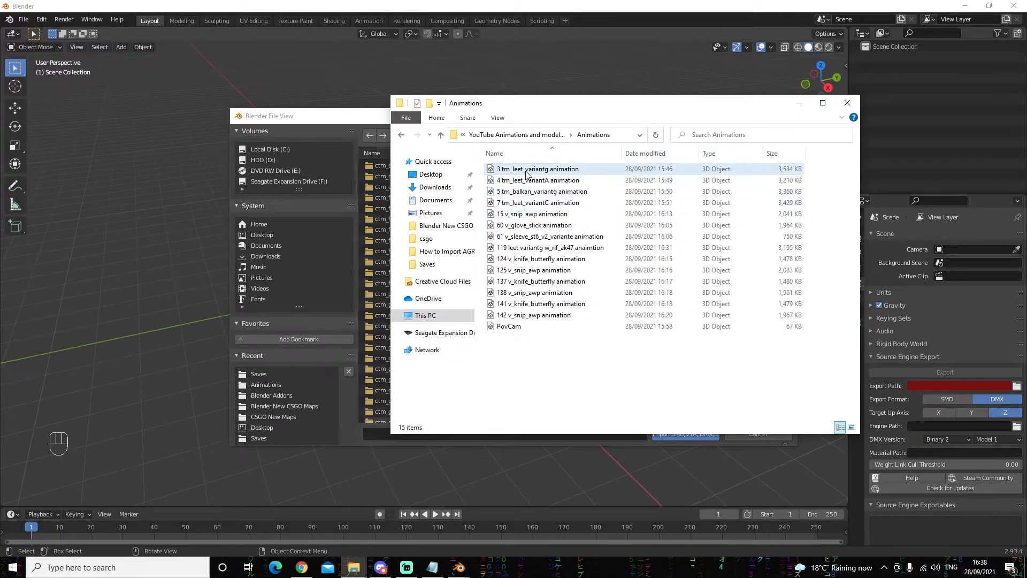
pyautogui.click(799, 104)
pyautogui.scroll(-15, 471, 304)
pyautogui.scroll(-15, 471, 304)
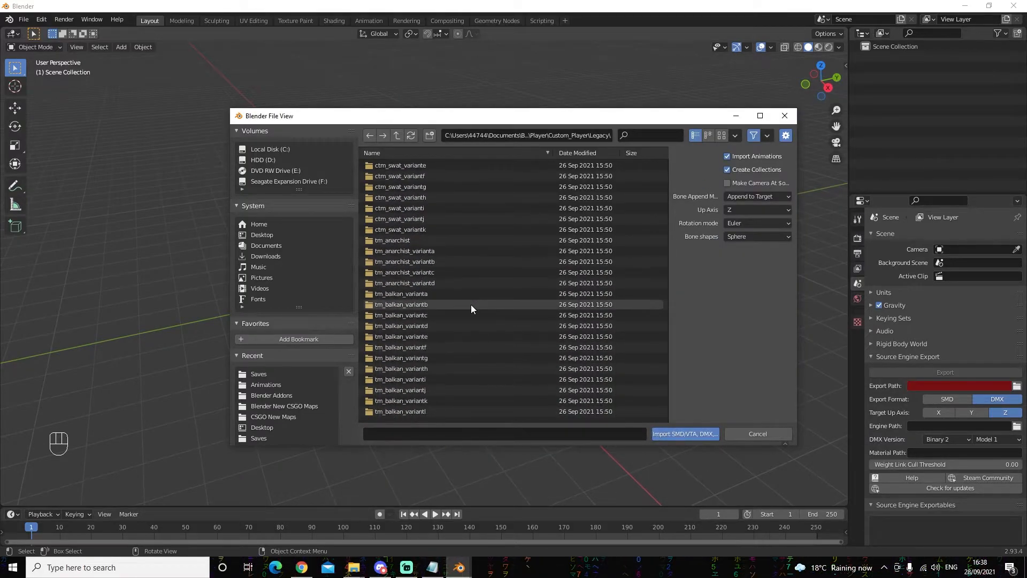
pyautogui.scroll(-2, 471, 304)
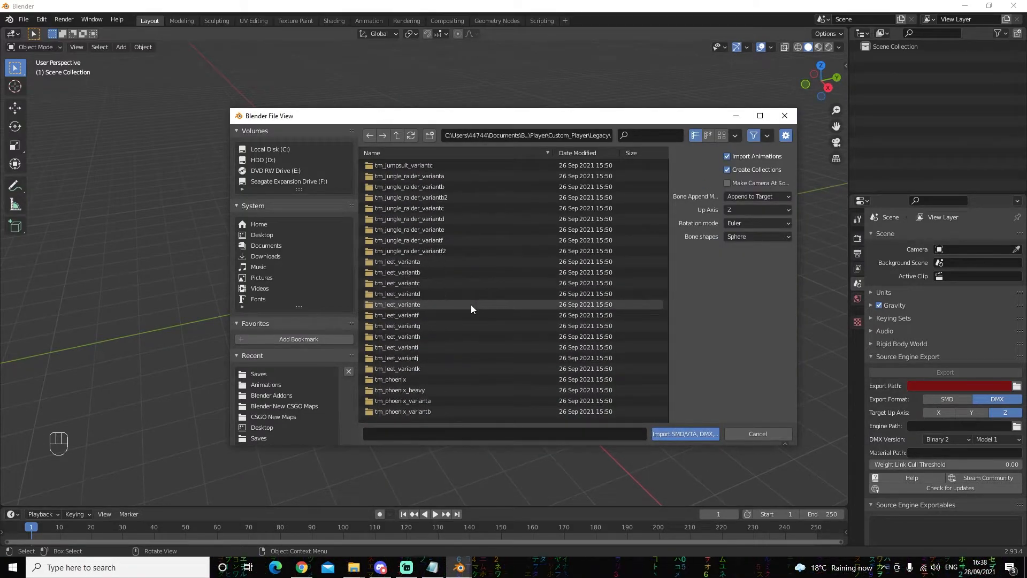
pyautogui.doubleClick(442, 324)
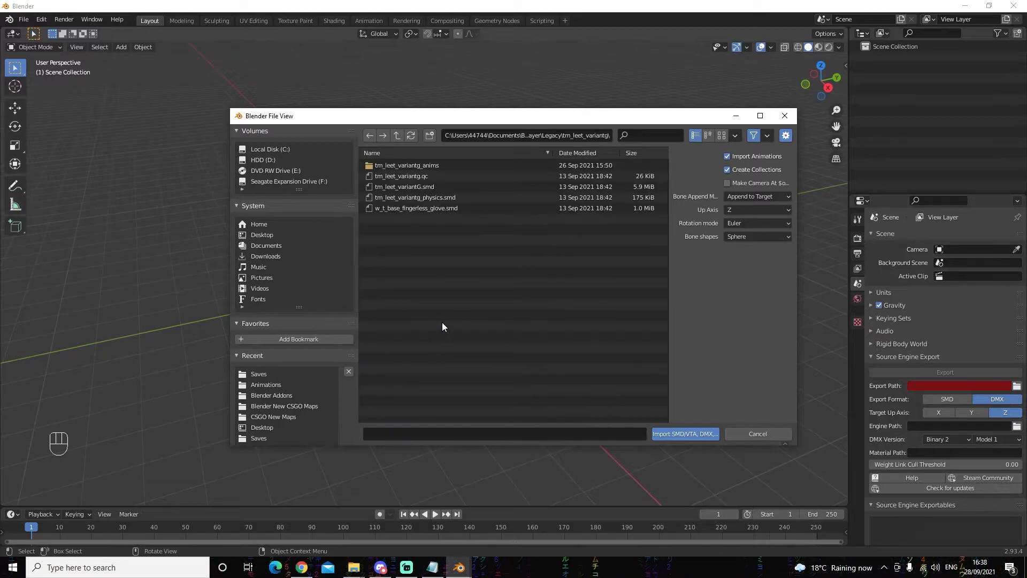
# Step: Import tm_leet_variantG.smd and w_t_base_fingerless_glove.smd together with Import Animations and Create Collections turned off
pyautogui.click(432, 189)
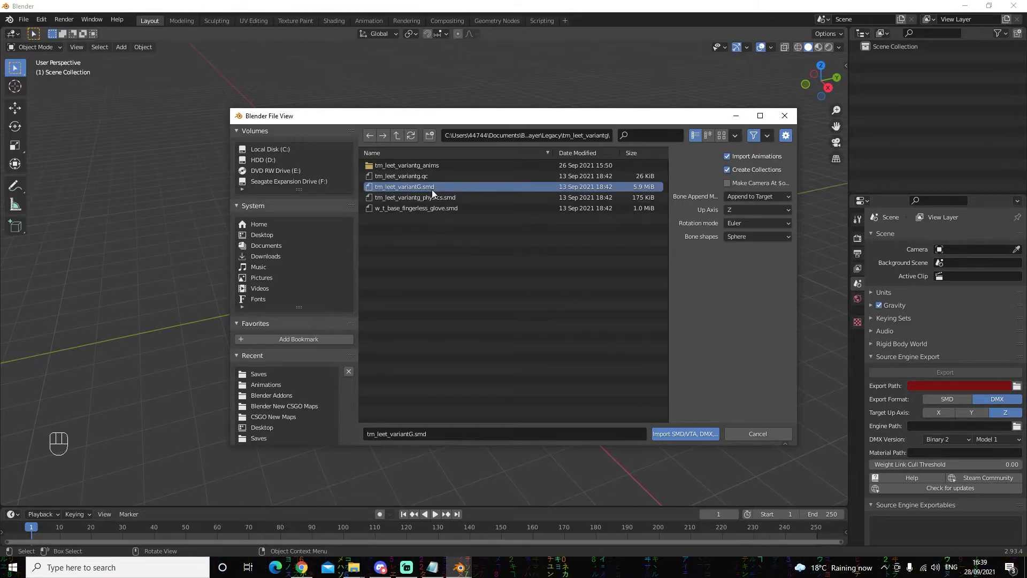
pyautogui.keyDown('ctrl'); pyautogui.click(432, 207); pyautogui.keyUp('ctrl')
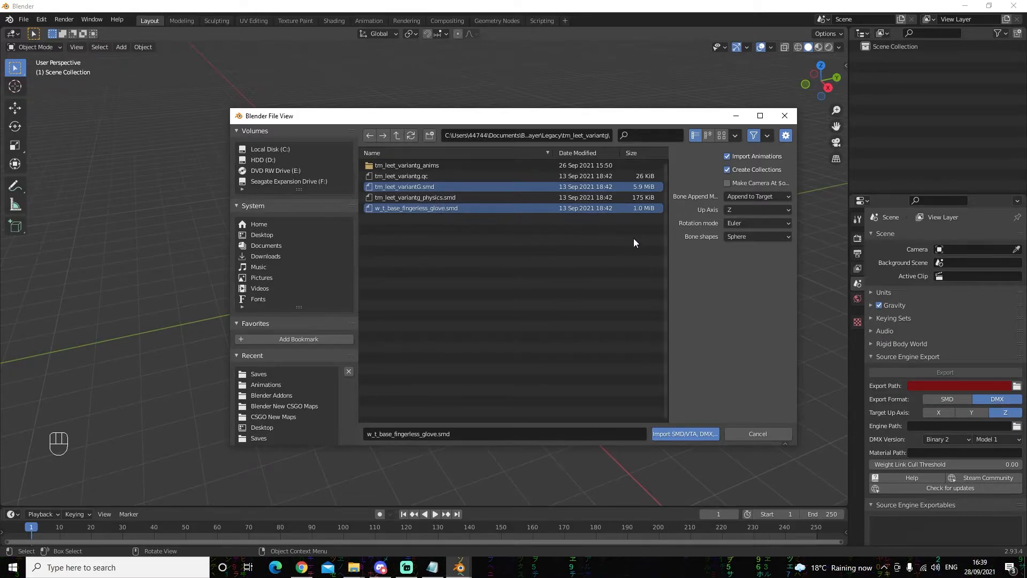
pyautogui.click(729, 170)
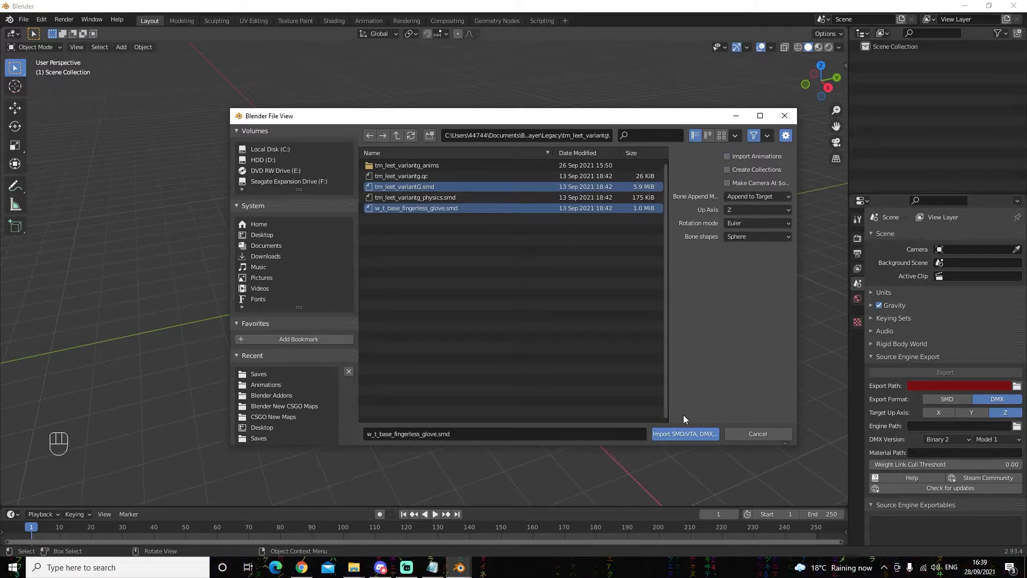
pyautogui.click(687, 433)
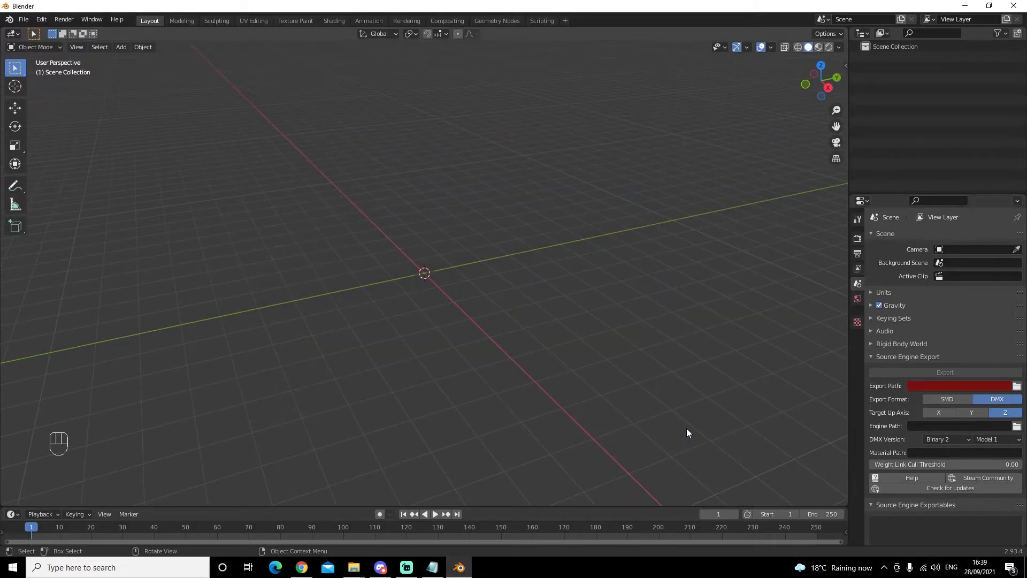
pyautogui.scroll(-6, 686, 428)
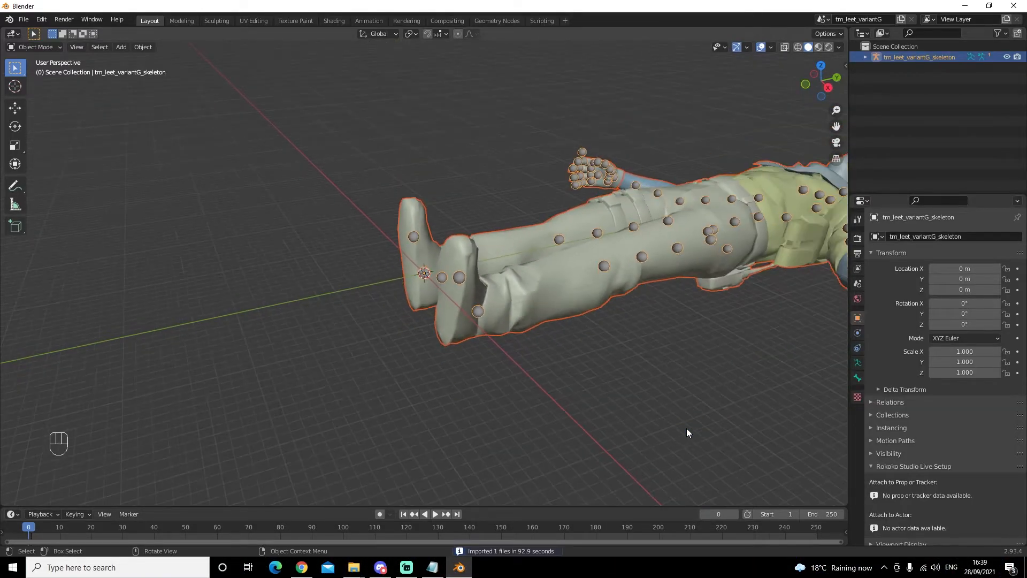
pyautogui.keyDown('shift'); pyautogui.moveTo(718, 401); pyautogui.dragTo(442, 478, button='middle'); pyautogui.keyUp('shift')
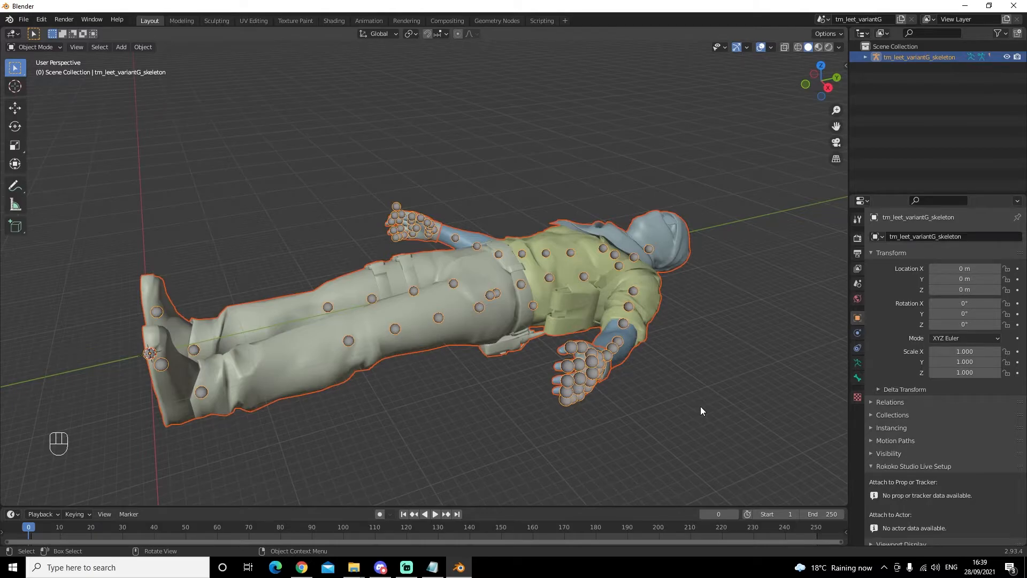
pyautogui.moveTo(685, 344)
pyautogui.mouseDown(button='middle')
pyautogui.moveTo(717, 384)
pyautogui.moveTo(710, 395)
pyautogui.moveTo(688, 364)
pyautogui.mouseUp(button='middle')
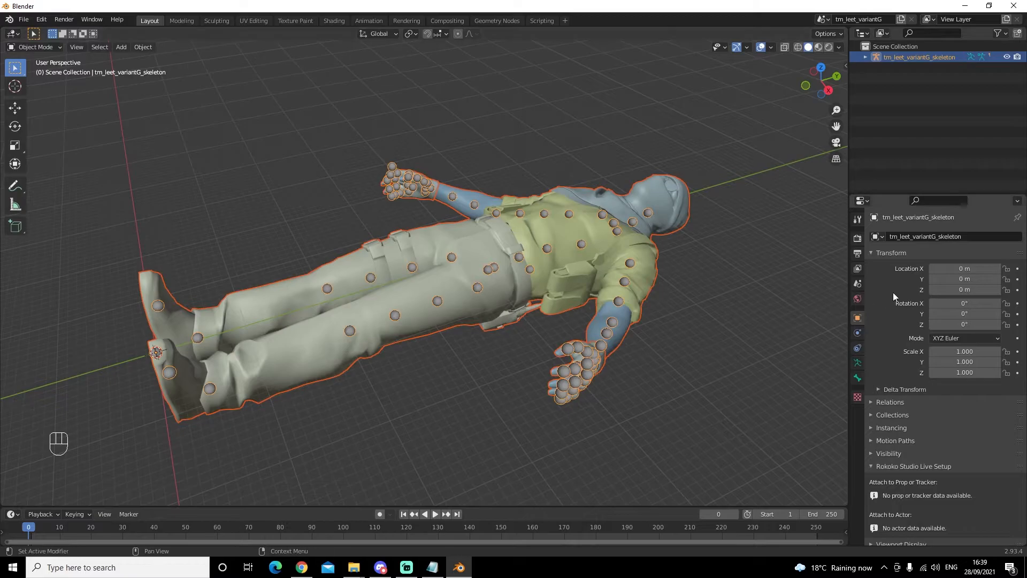
# Step: Copy the imported skeleton's object name and rename the object as root
pyautogui.click(966, 237)
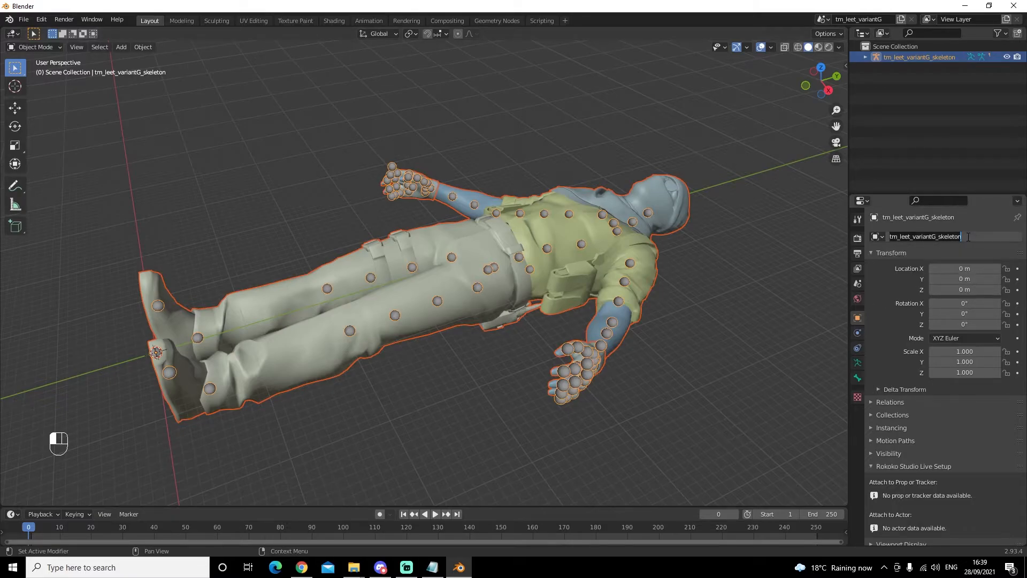
pyautogui.hotkey('ctrl', 'c')
pyautogui.press('BackSpace')
pyautogui.write('root')
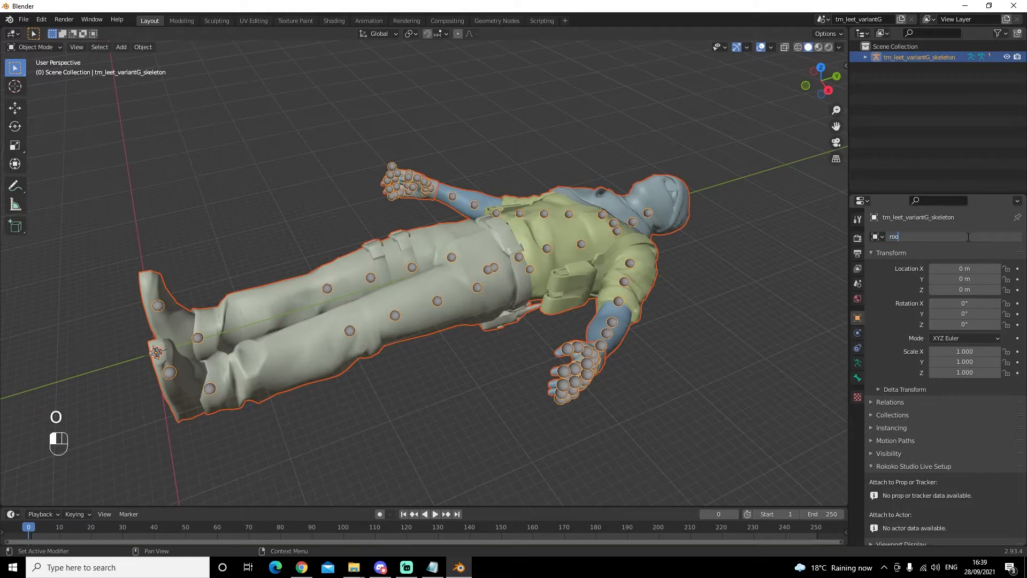
pyautogui.press('Return')
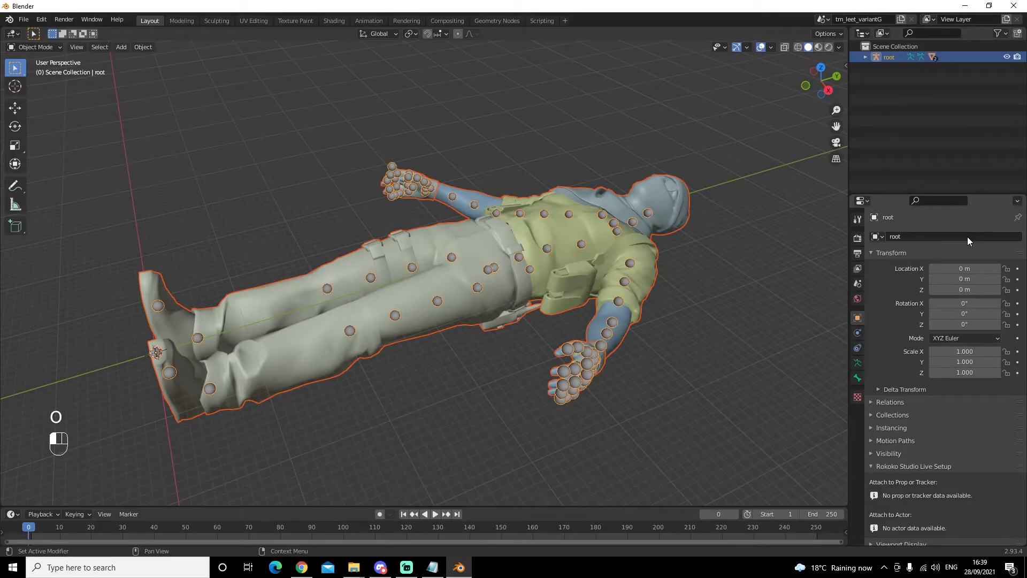
# Step: Start an FBX export and browse to the Models folder inside the desktop's YouTube Animations and models for UE4 folder
pyautogui.click(25, 22)
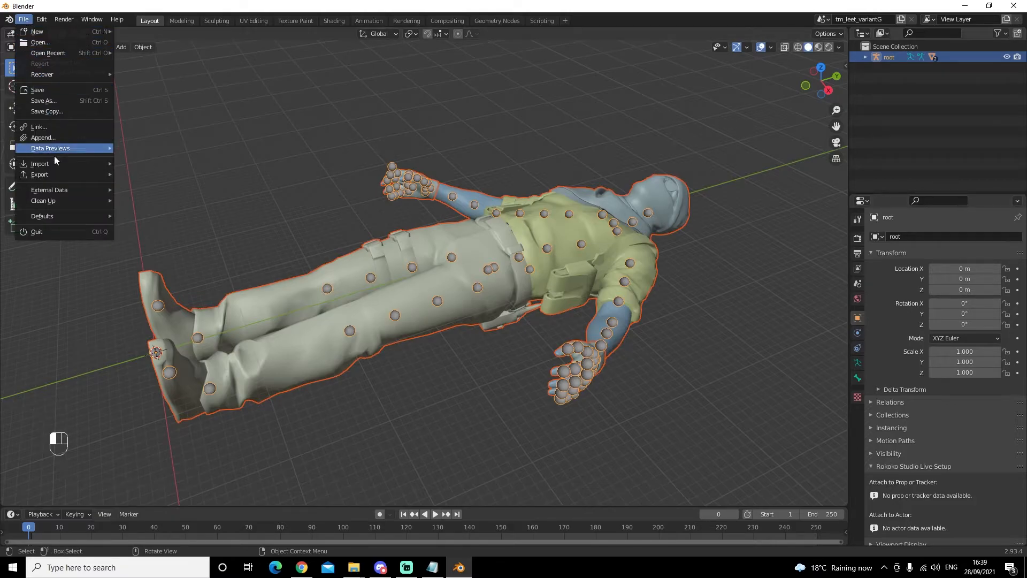
pyautogui.moveTo(61, 172)
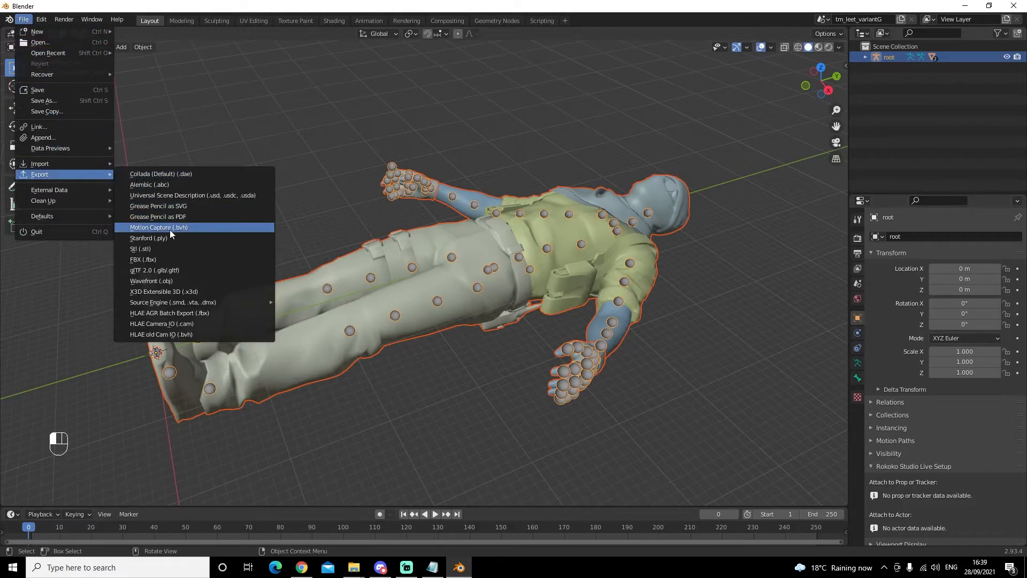
pyautogui.click(179, 258)
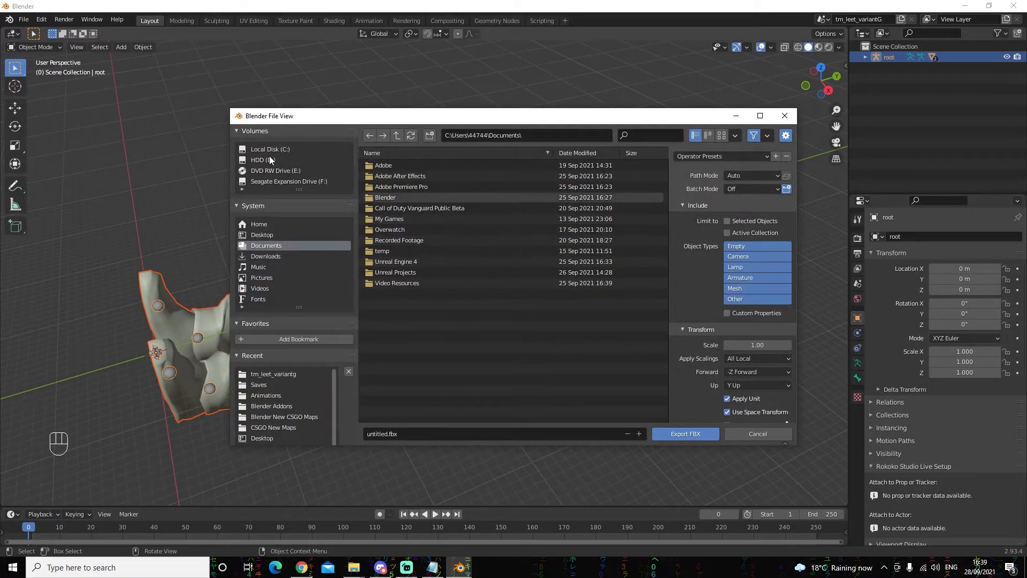
pyautogui.click(266, 236)
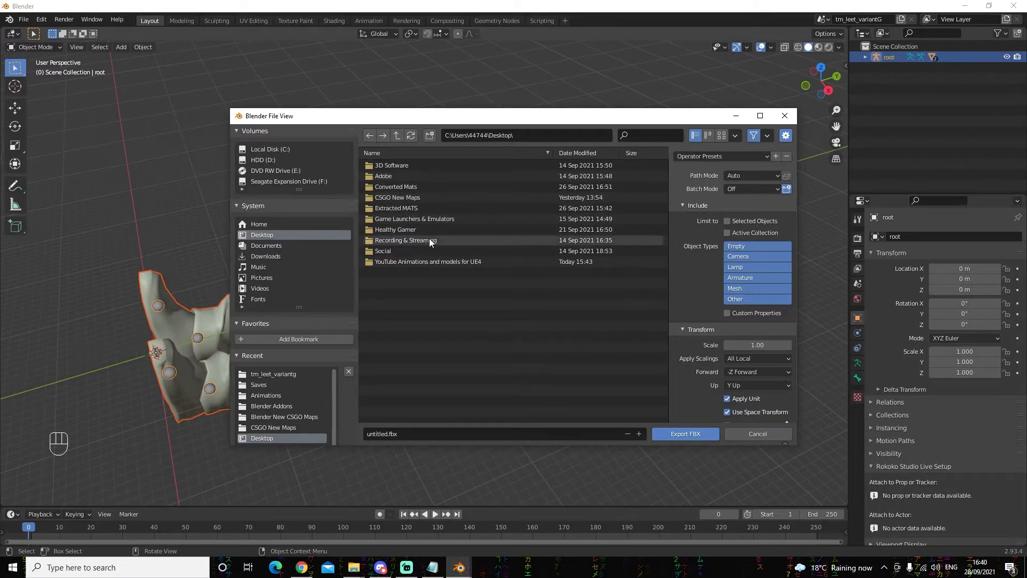
pyautogui.doubleClick(437, 261)
pyautogui.doubleClick(397, 177)
# Step: Name the export file tm_leet_variantG_skeleton_model, using the copied skeleton name
pyautogui.click(434, 434)
pyautogui.hotkey('ctrl', 'v')
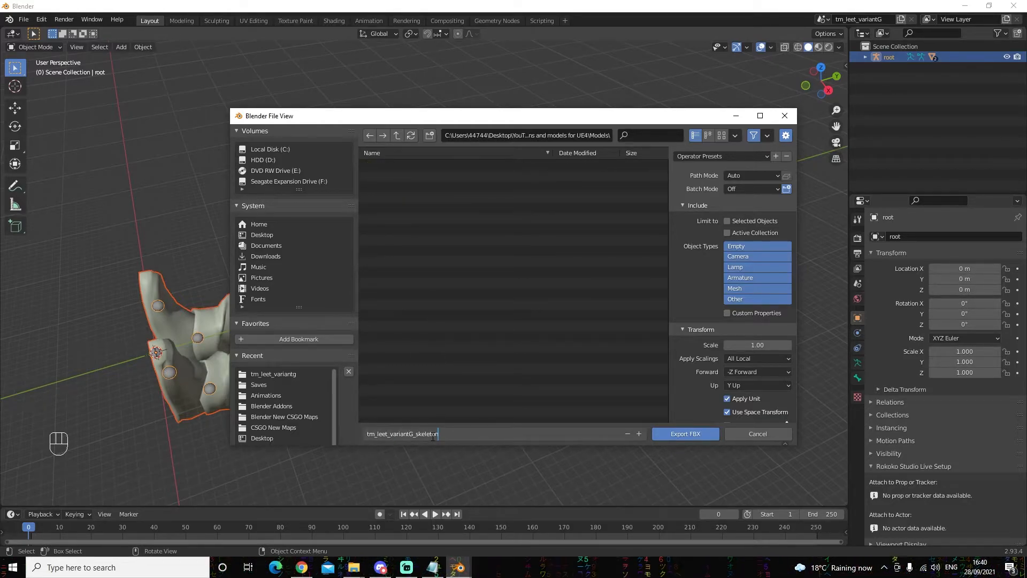
pyautogui.write('_model')
# Step: Limit the FBX export to selected objects, turn off Bake Animation, and expand the Geometry and Armature settings
pyautogui.click(727, 221)
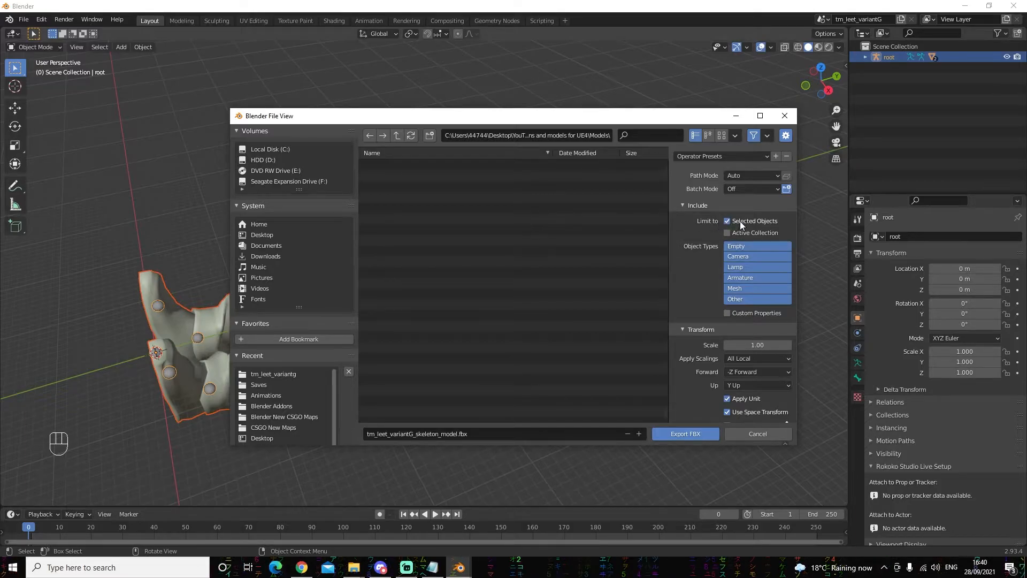
pyautogui.scroll(-2, 686, 275)
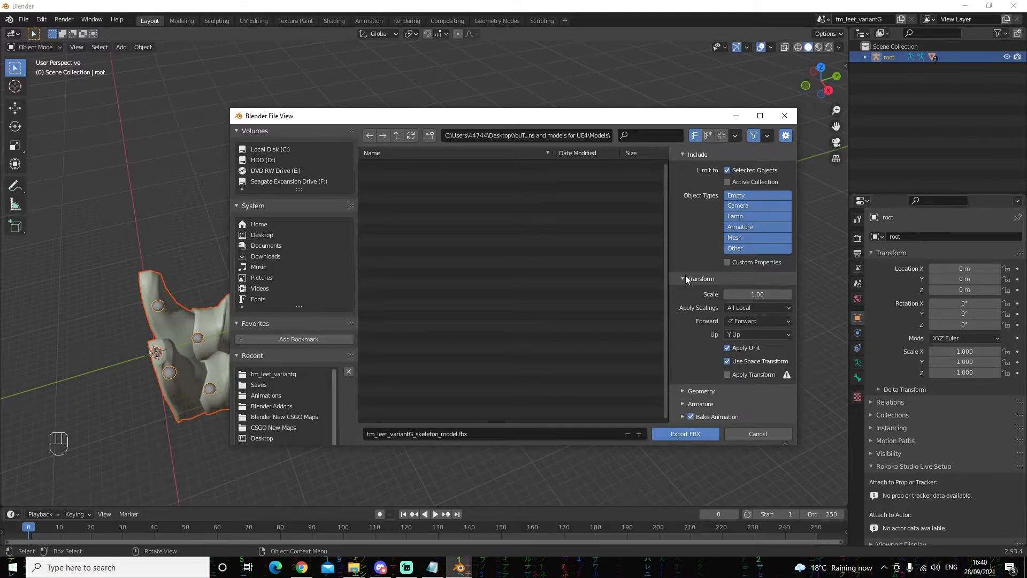
pyautogui.click(682, 416)
pyautogui.scroll(-3, 716, 351)
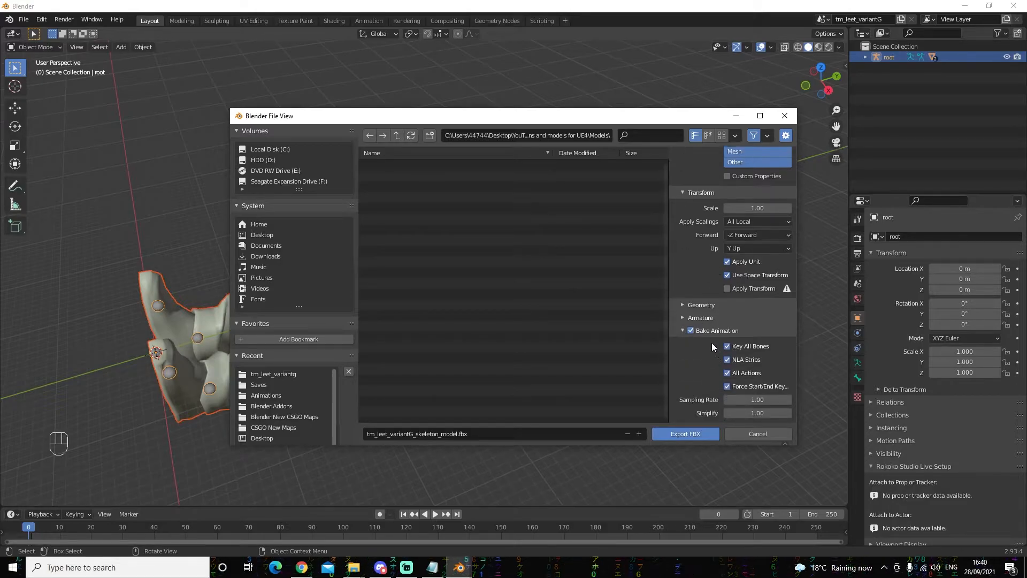
pyautogui.click(691, 331)
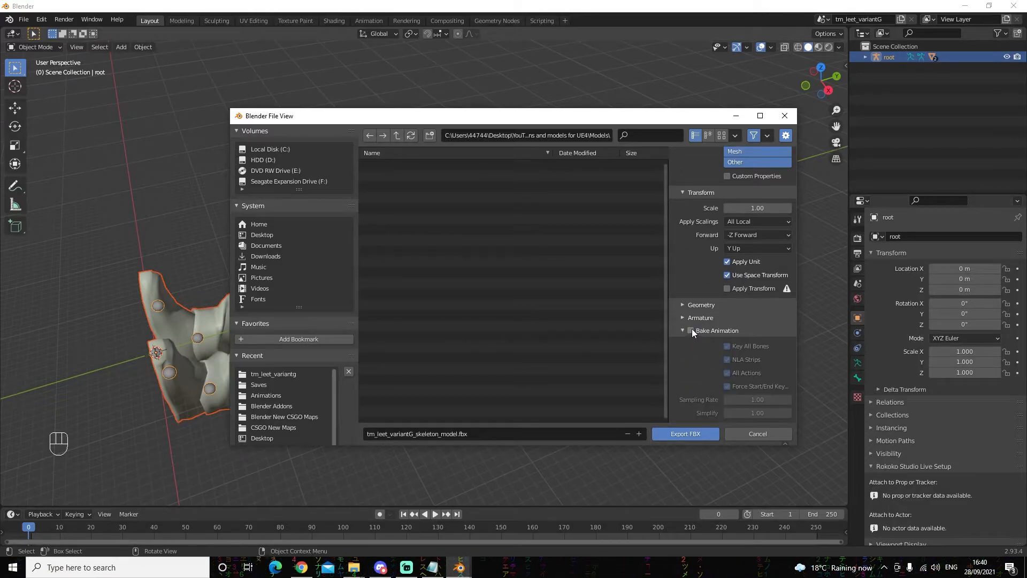
pyautogui.scroll(1, 692, 329)
pyautogui.moveTo(692, 328); pyautogui.dragTo(702, 379)
pyautogui.scroll(-8, 702, 379)
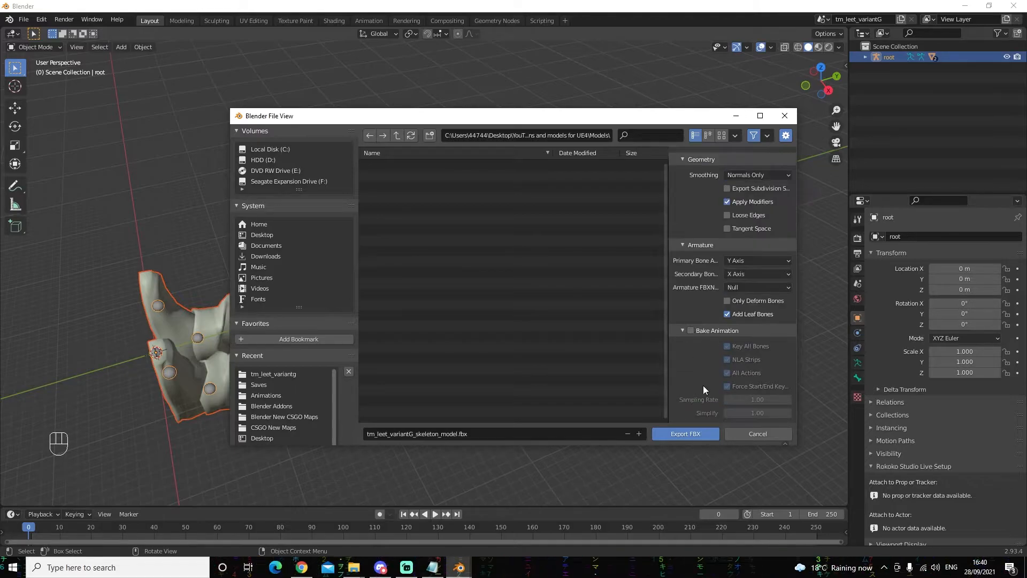
# Step: Export the character as tm_leet_variantG_skeleton_model.fbx with animation baking off, and delete the exported objects from the scene
pyautogui.click(695, 438)
pyautogui.press('Delete')
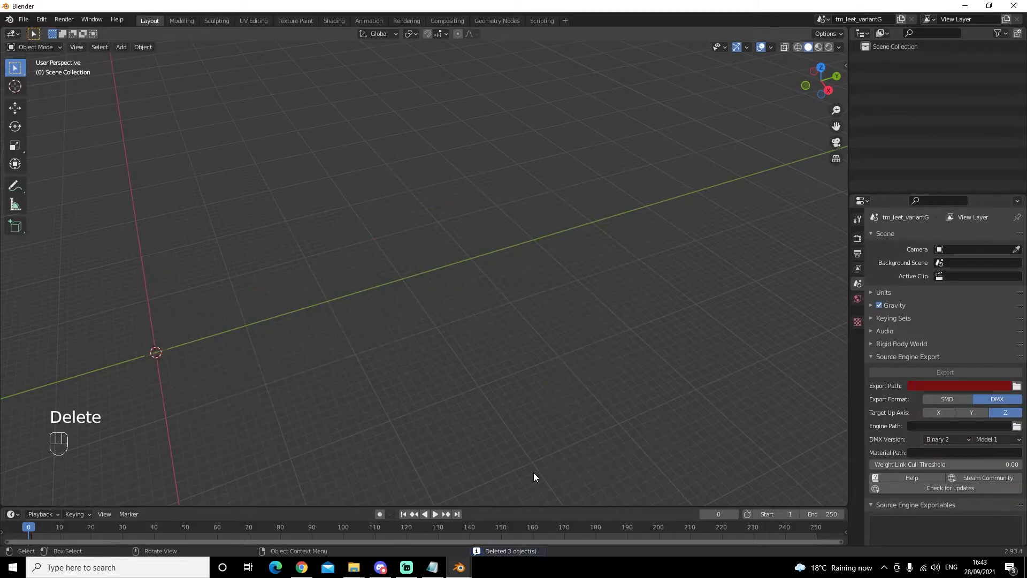
pyautogui.press('Delete')
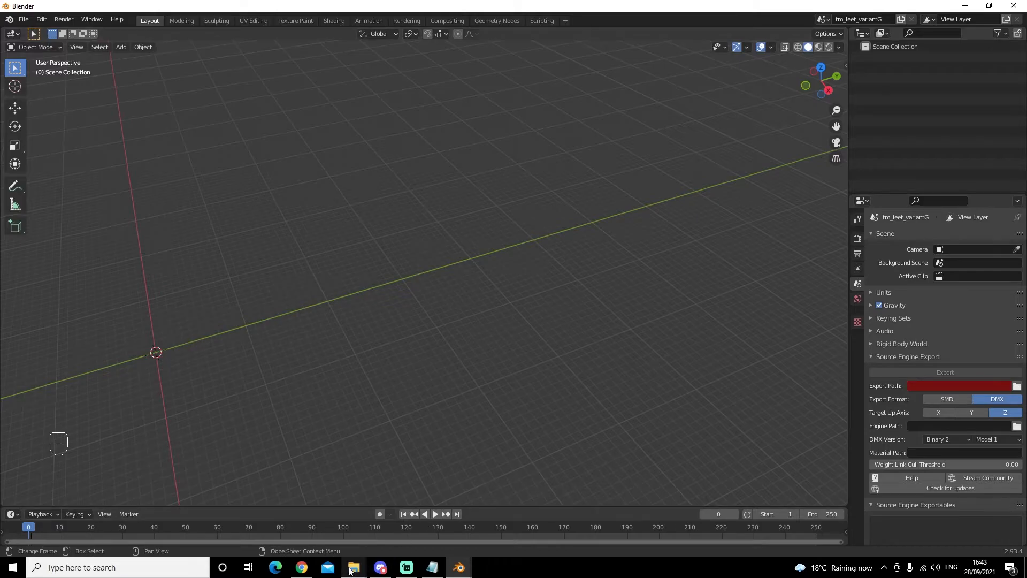
# Step: Switch to File Explorer and check the Animations folder for the next animation needing a model, 15 v_snip_awp animation
pyautogui.moveTo(354, 567)
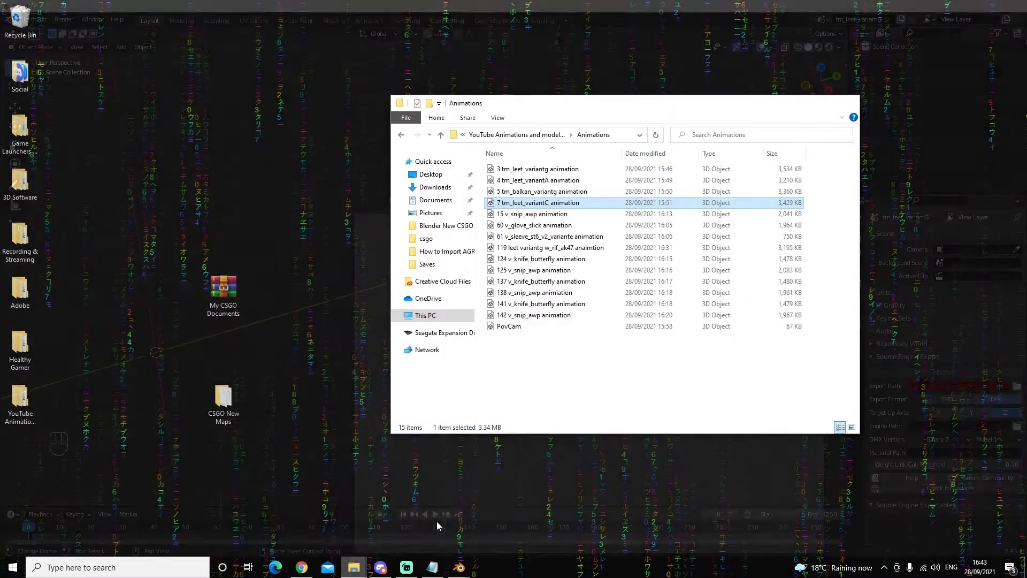
pyautogui.click(436, 524)
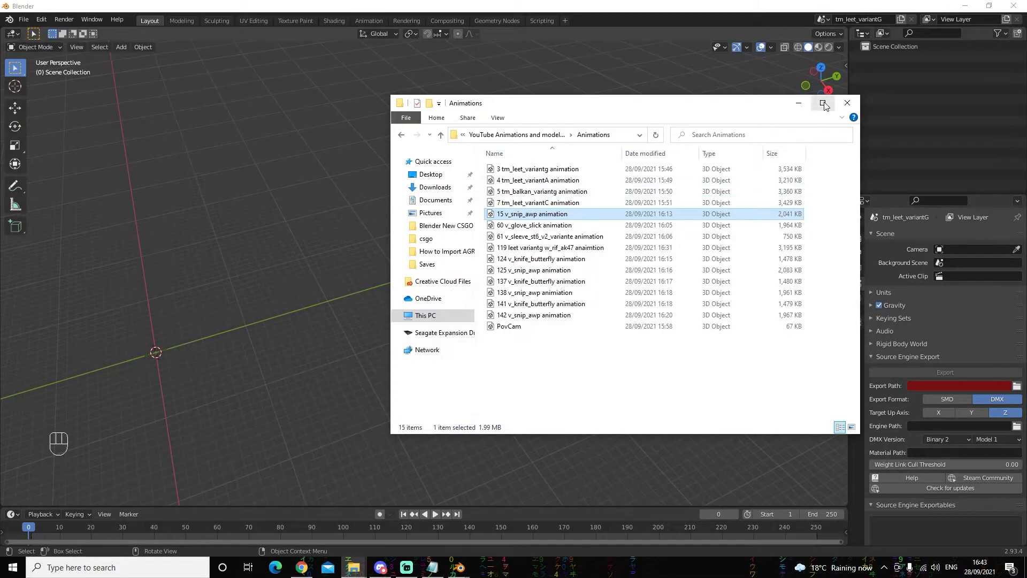
pyautogui.click(798, 103)
# Step: Start a Source Engine import and browse up to the CSGO Models folder, opening its Weapons subfolder
pyautogui.click(25, 20)
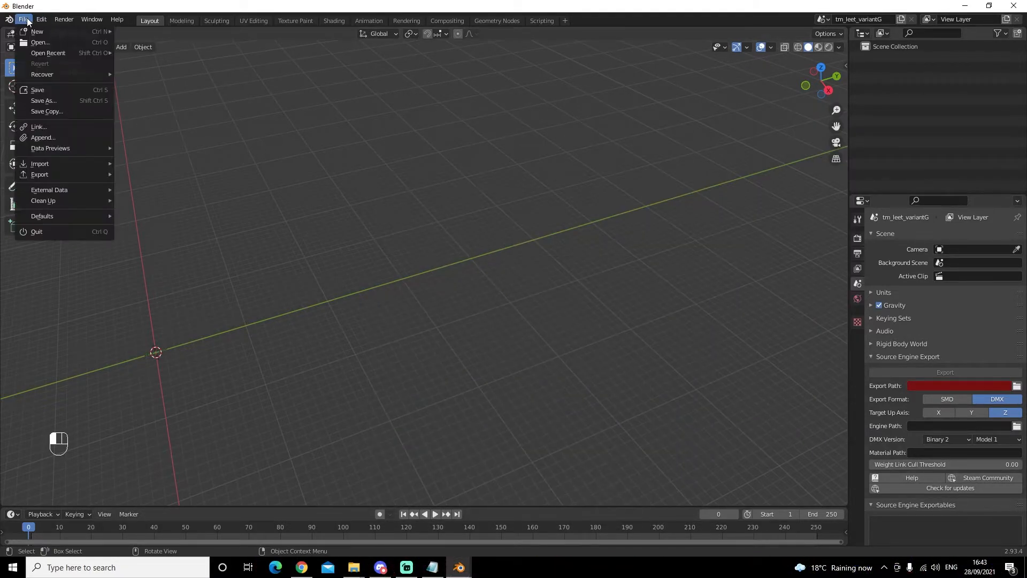
pyautogui.moveTo(45, 166)
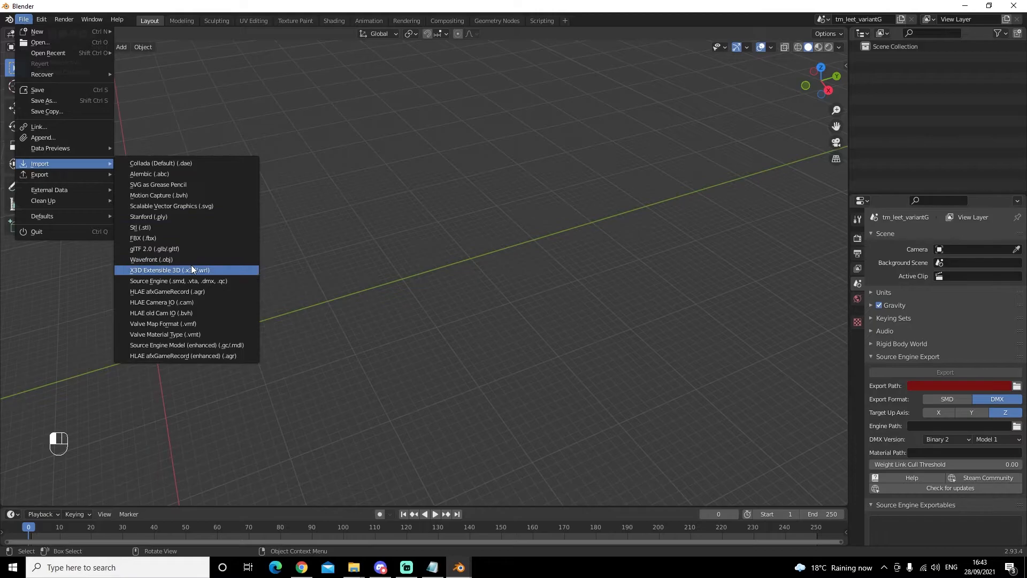
pyautogui.click(189, 280)
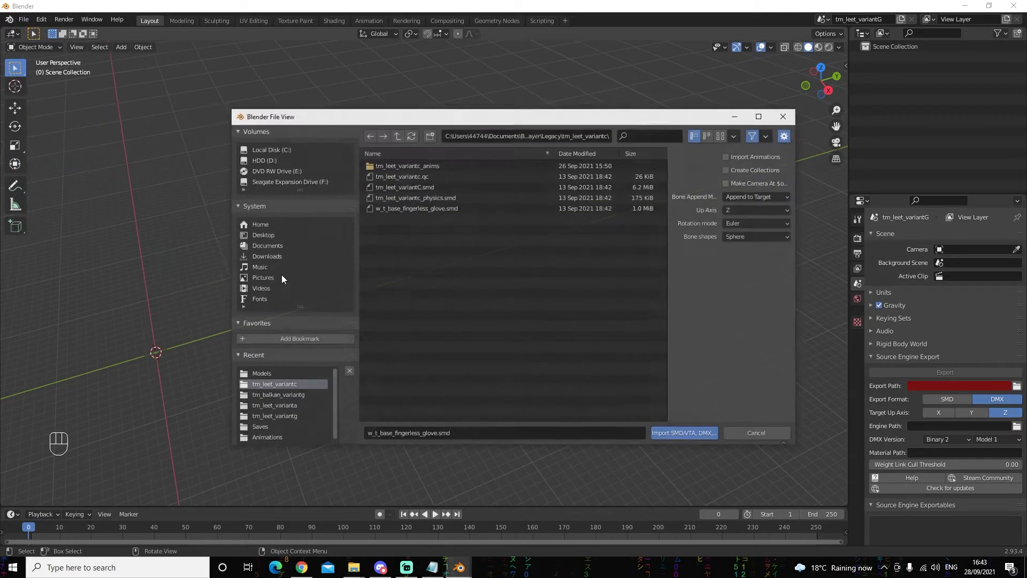
pyautogui.click(397, 136)
pyautogui.click(397, 135)
pyautogui.click(397, 137)
pyautogui.click(397, 137)
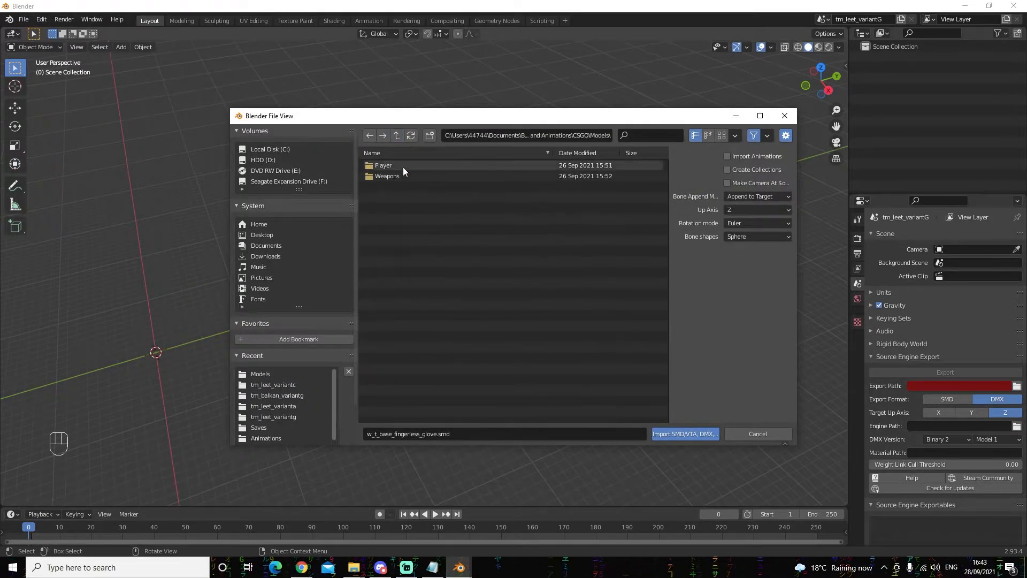
pyautogui.doubleClick(402, 177)
# Step: Import awp_model.smd from the v_snip_awp weapon folder
pyautogui.scroll(-15, 460, 359)
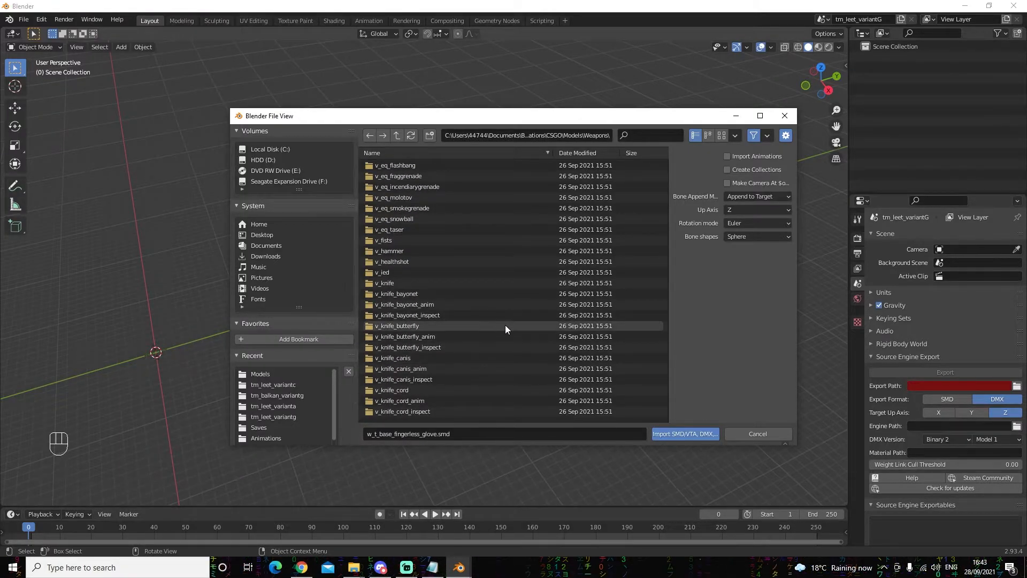
pyautogui.scroll(-6, 506, 326)
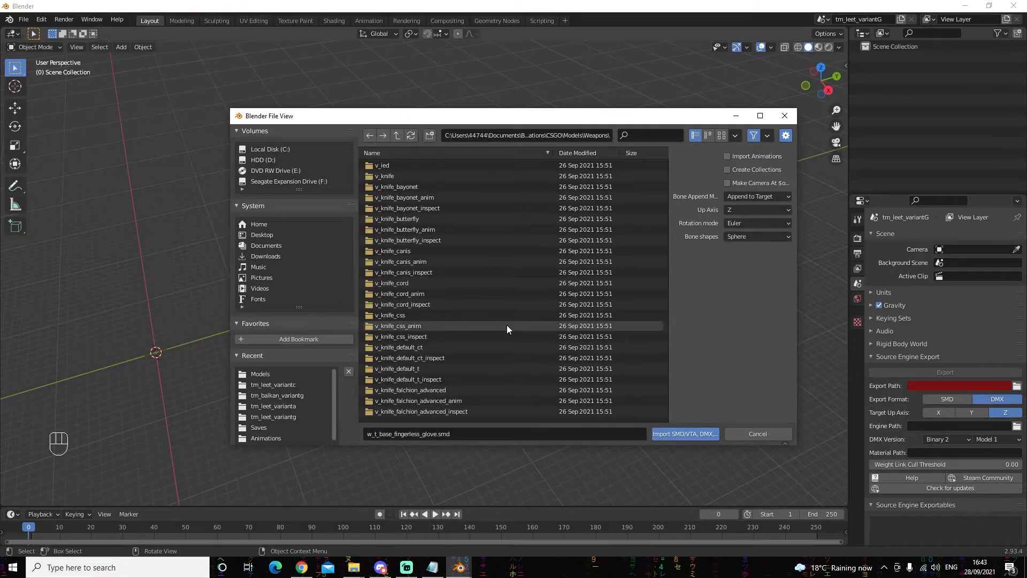
pyautogui.scroll(-4, 507, 326)
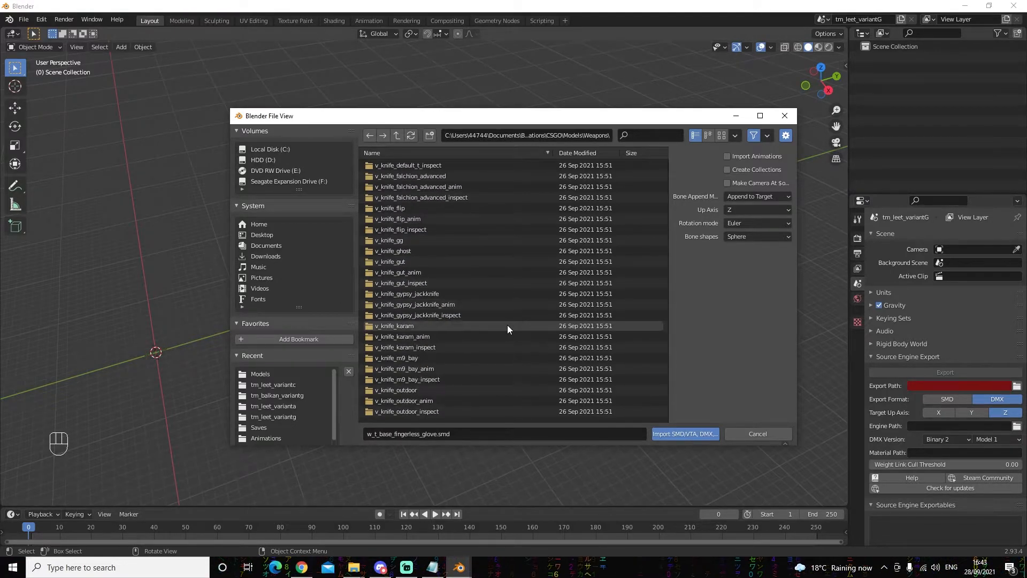
pyautogui.scroll(-7, 507, 325)
pyautogui.scroll(-8, 507, 325)
pyautogui.scroll(-7, 508, 325)
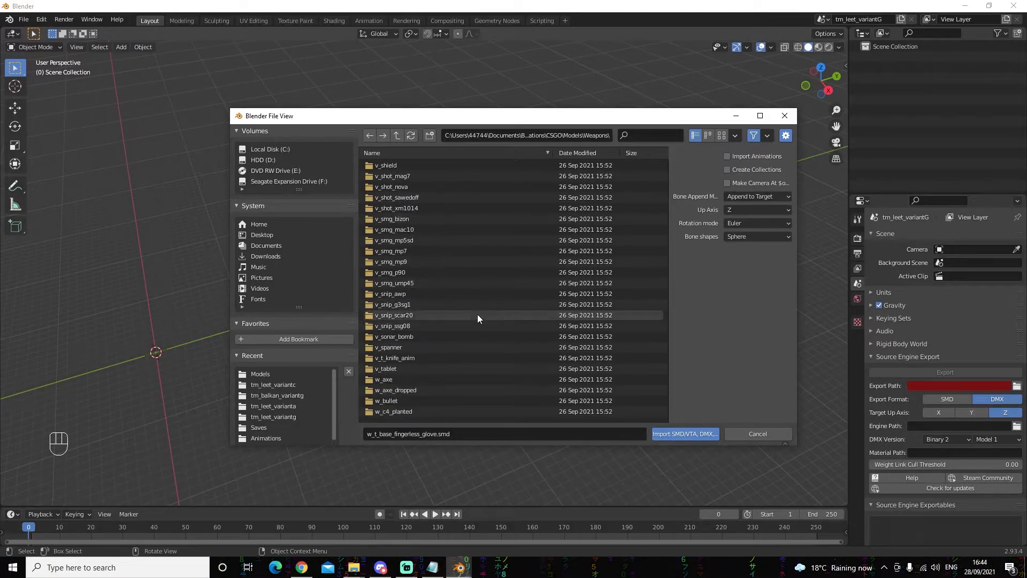
pyautogui.doubleClick(418, 294)
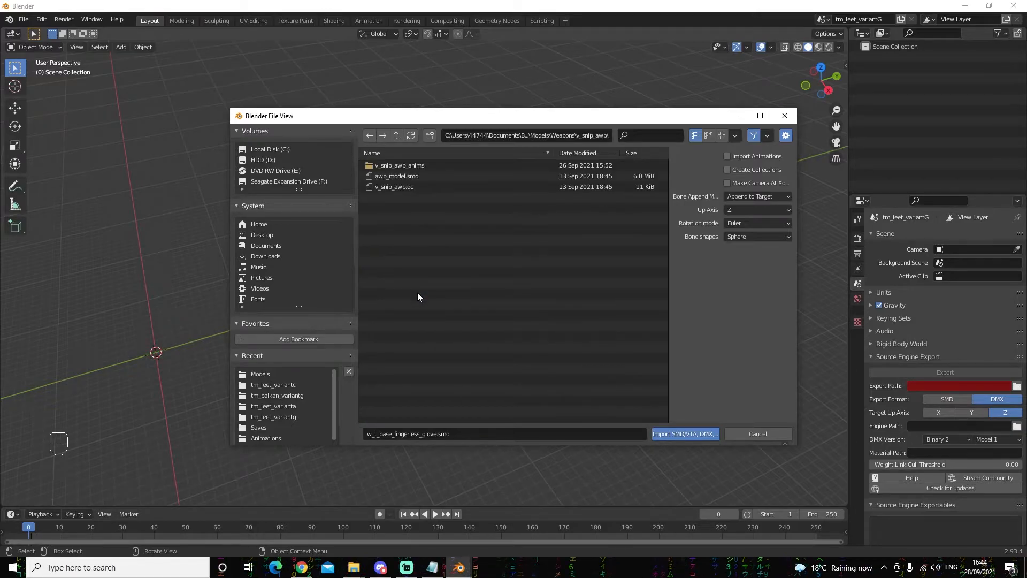
pyautogui.click(411, 179)
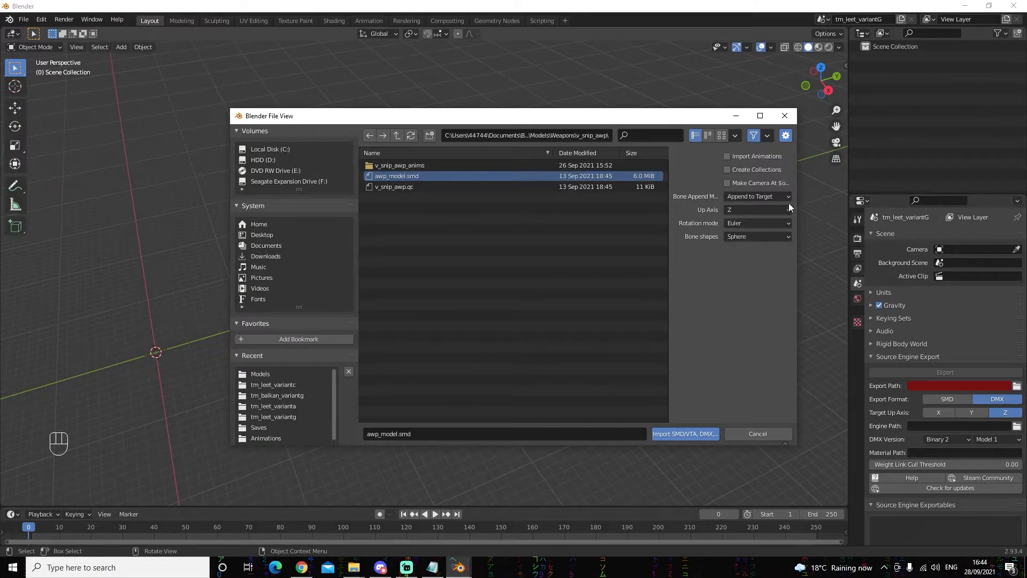
pyautogui.click(685, 434)
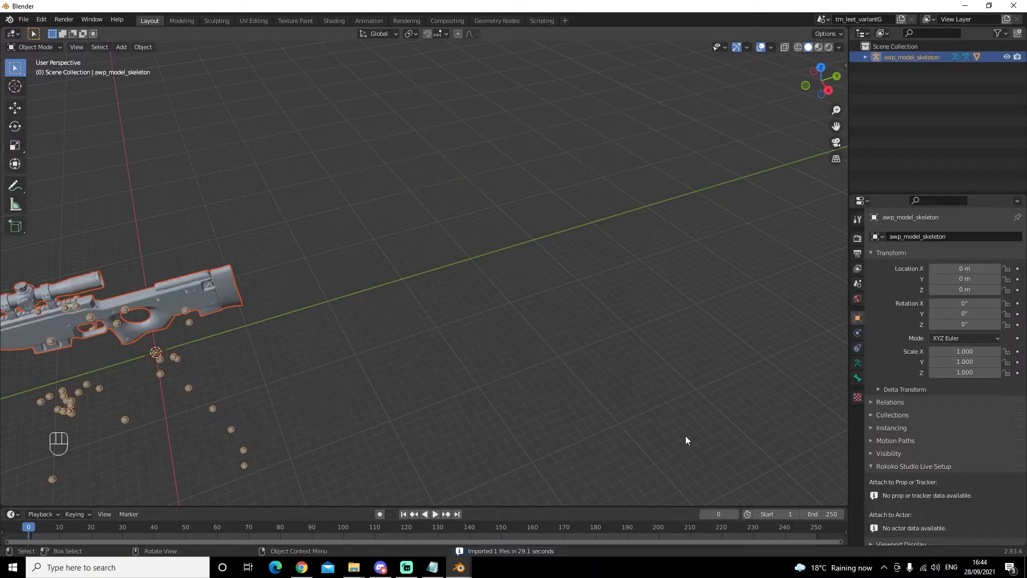
# Step: Copy the name of the imported AWP armature and rename the armature to root
pyautogui.keyDown('shift'); pyautogui.moveTo(364, 391); pyautogui.dragTo(710, 286, button='middle'); pyautogui.keyUp('shift')
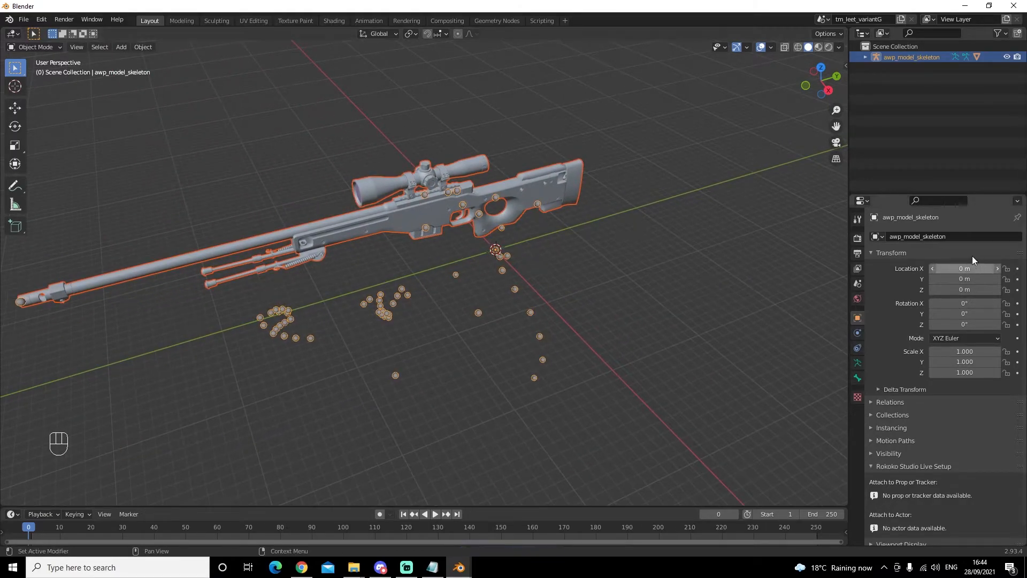
pyautogui.click(969, 236)
pyautogui.hotkey('ctrl', 'c')
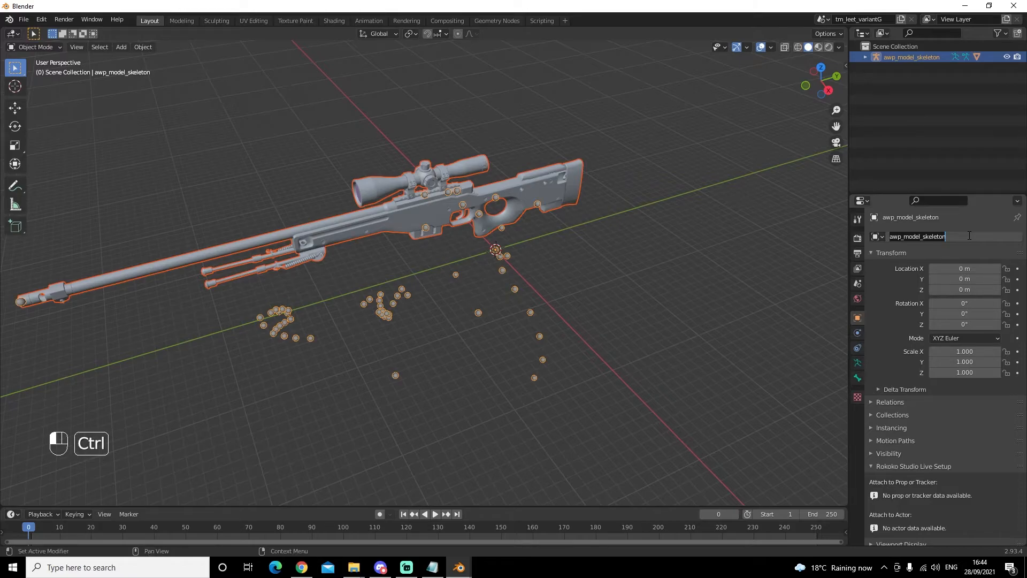
pyautogui.write('root')
pyautogui.press('Return')
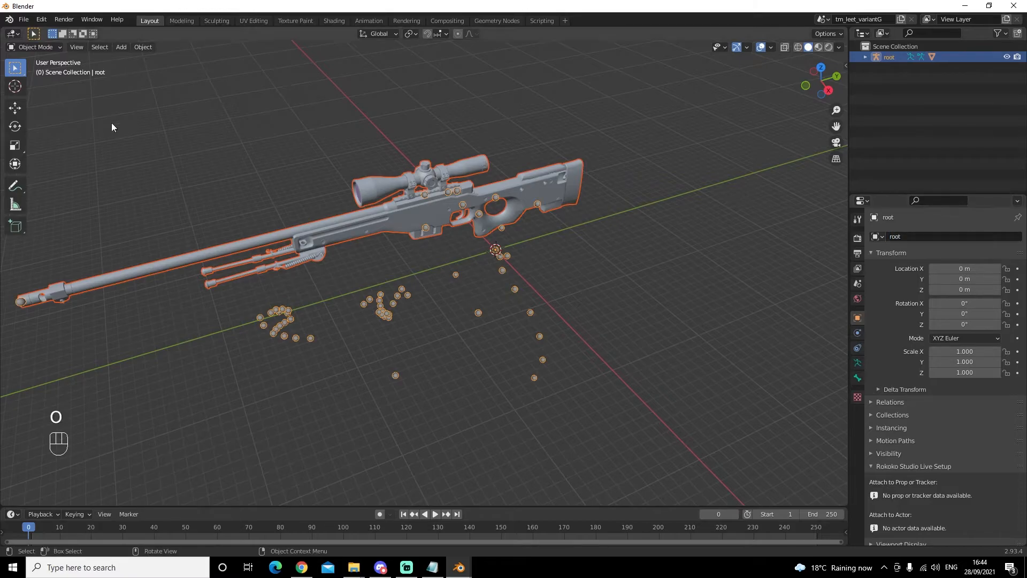
# Step: Export the selected AWP rifle and armature as an FBX named awp_model_skeleton_model in the UE4 Models folder
pyautogui.click(24, 19)
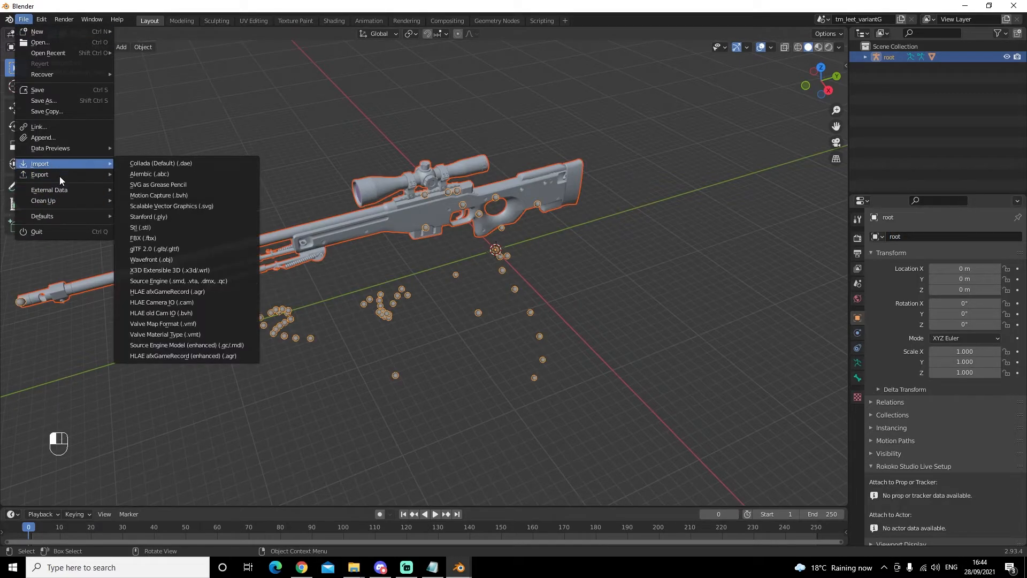
pyautogui.moveTo(102, 175)
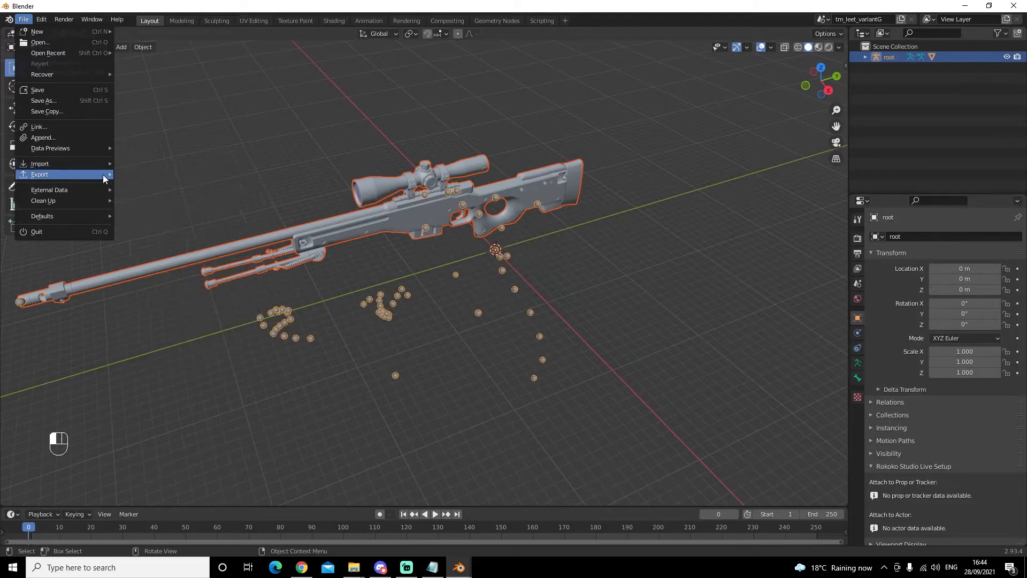
pyautogui.click(158, 259)
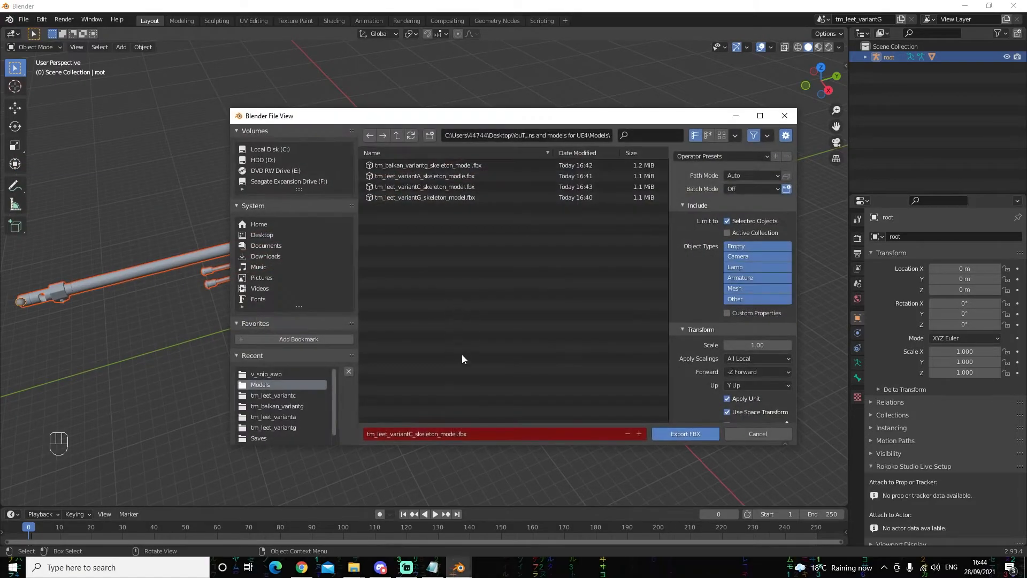
pyautogui.click(484, 435)
pyautogui.hotkey('ctrl', 'v')
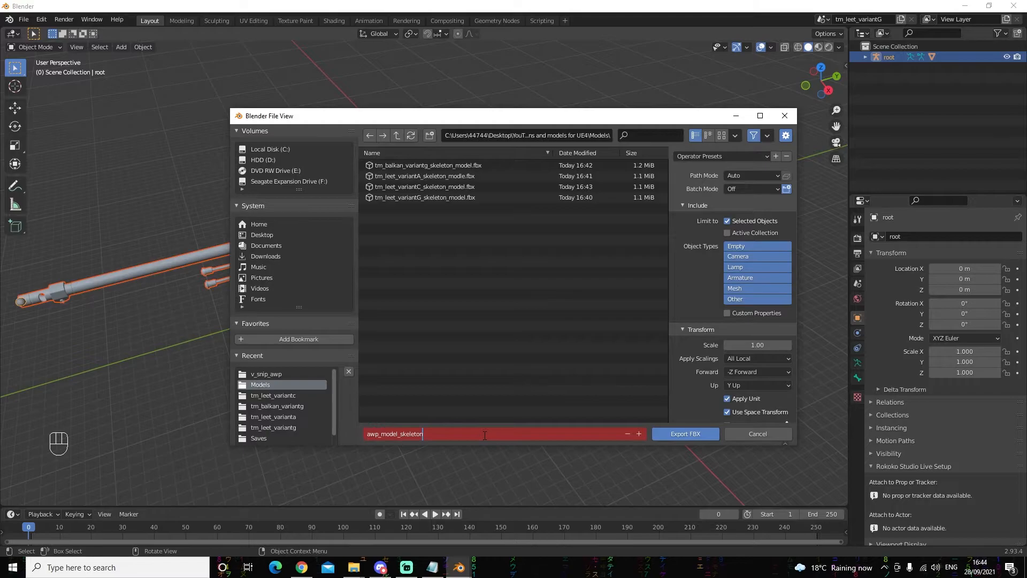
pyautogui.write('_model')
pyautogui.press('Return')
pyautogui.scroll(-3, 682, 395)
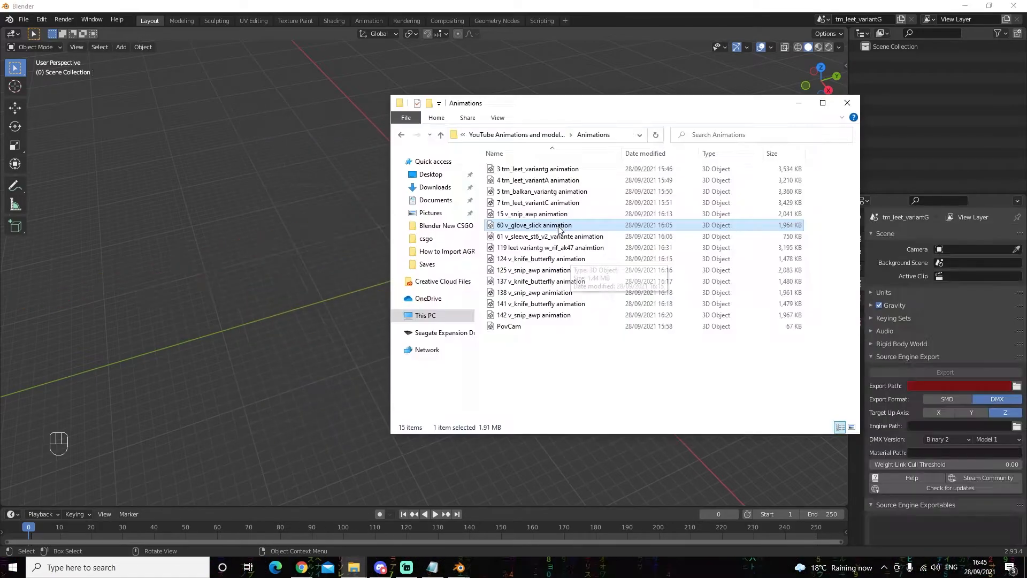
# Step: Find 124 v_knife_butterfly animation in the Animations folder and import the matching Source Engine model from the v_knife_butterfly weapon folder
pyautogui.click(572, 259)
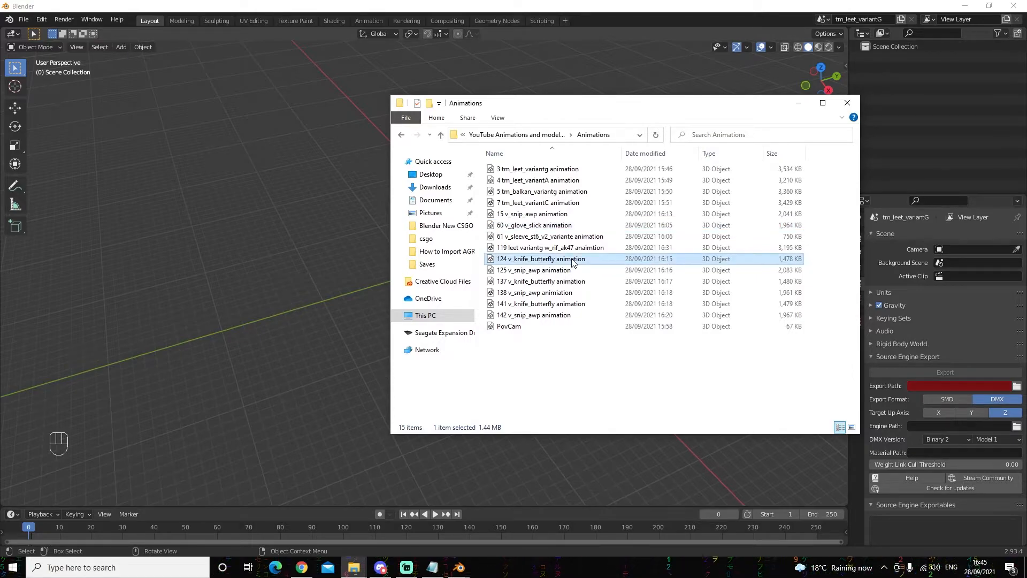
pyautogui.click(799, 104)
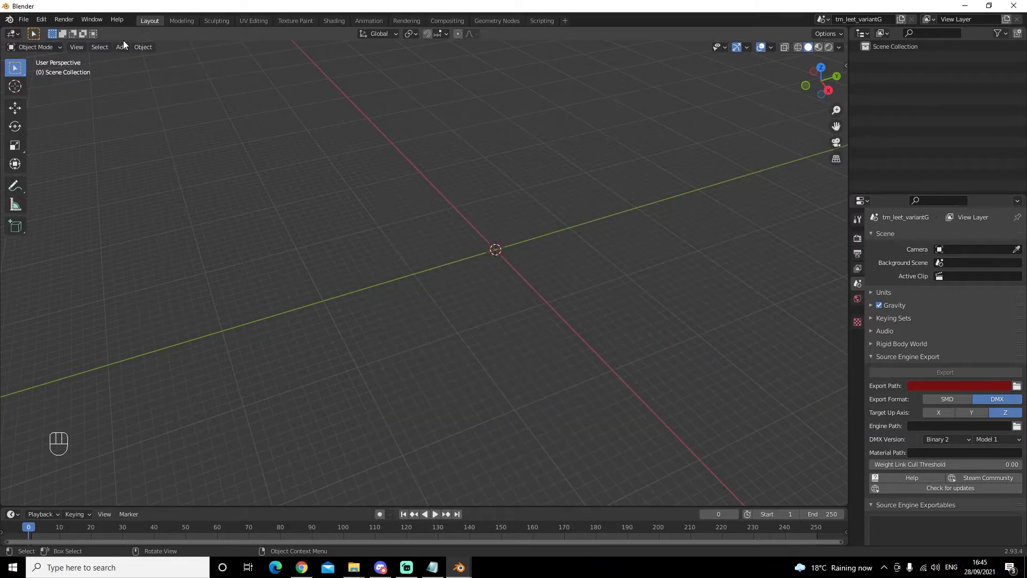
pyautogui.click(24, 21)
pyautogui.moveTo(59, 165)
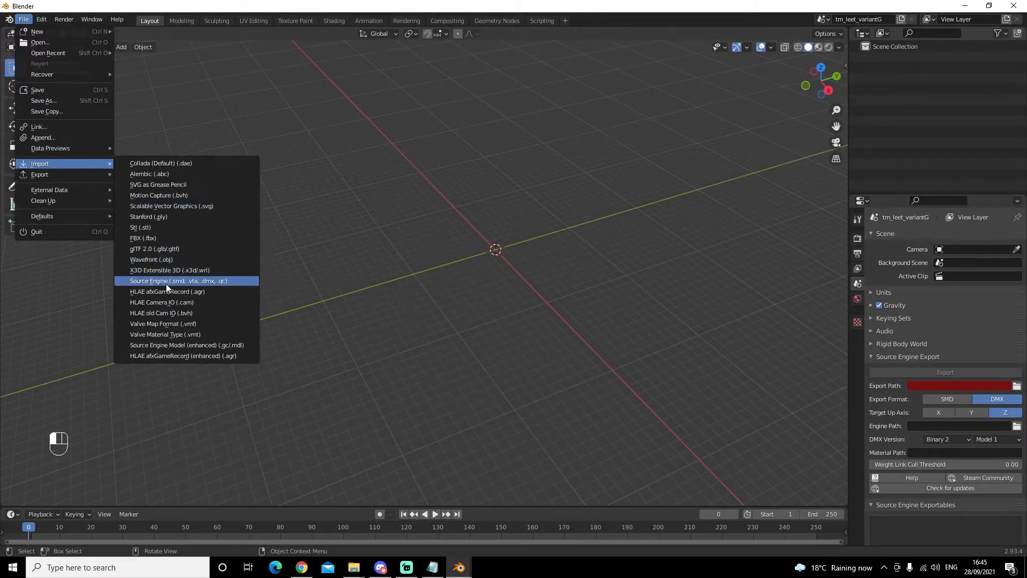
pyautogui.click(181, 280)
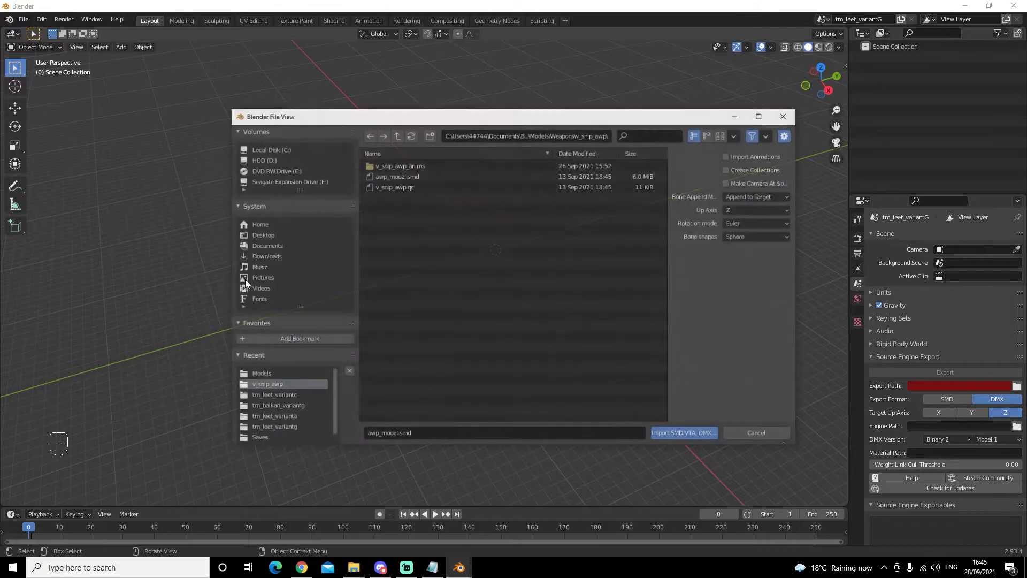
pyautogui.click(397, 135)
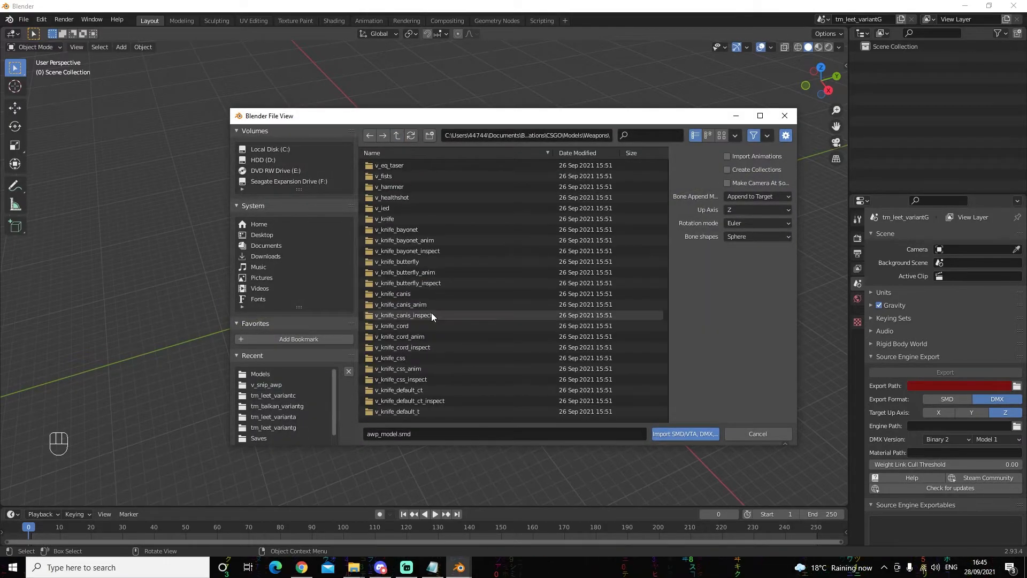
pyautogui.doubleClick(426, 261)
pyautogui.click(432, 176)
pyautogui.click(687, 433)
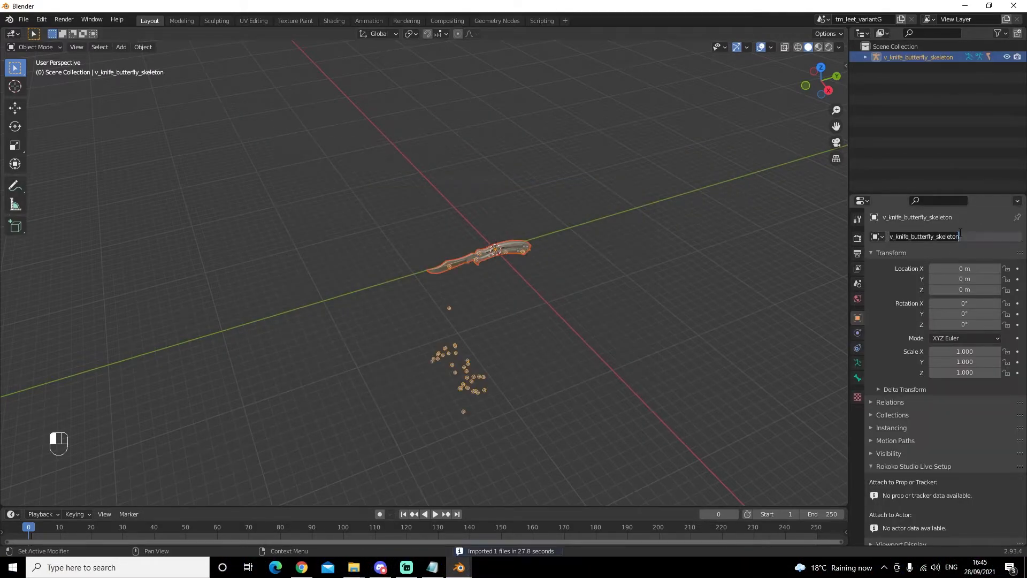
# Step: Copy the name of the butterfly knife armature and rename the armature to root
pyautogui.press('ctrl')
pyautogui.write('root')
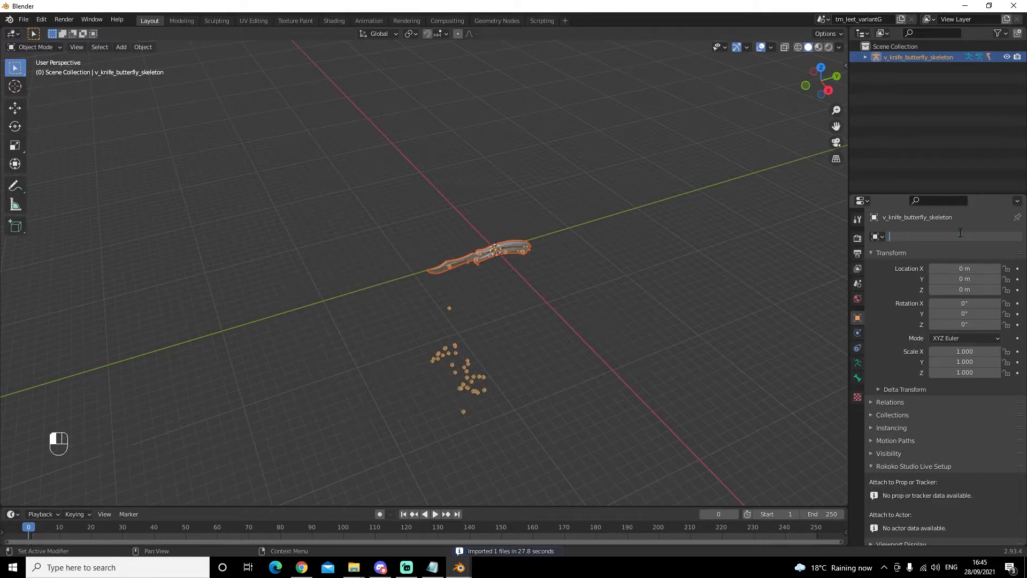
pyautogui.press('Return')
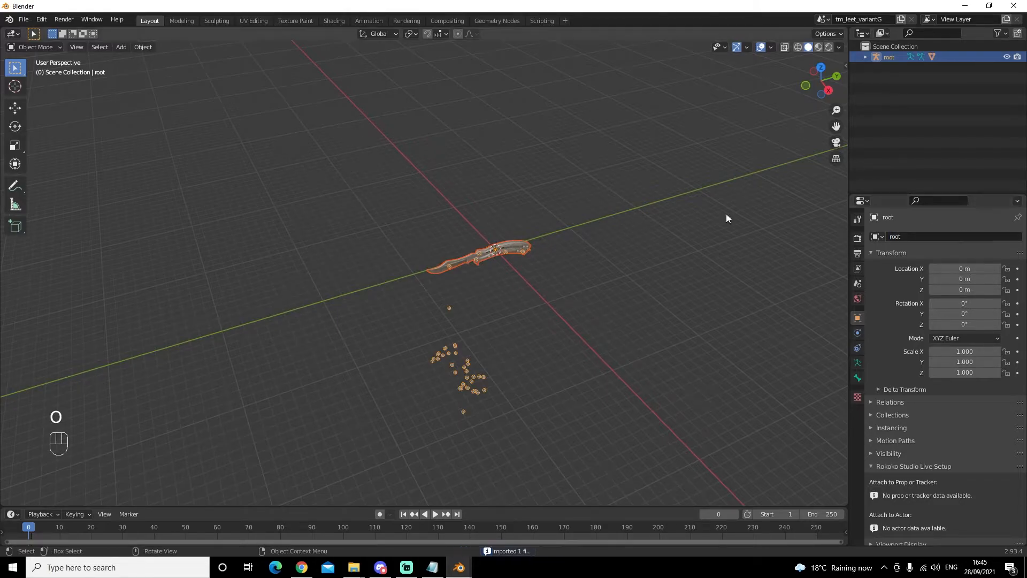
# Step: Export the selected butterfly knife and armature as an FBX named v_knife_butterfly_skeleton_model in the UE4 Models folder
pyautogui.click(24, 19)
pyautogui.moveTo(49, 173)
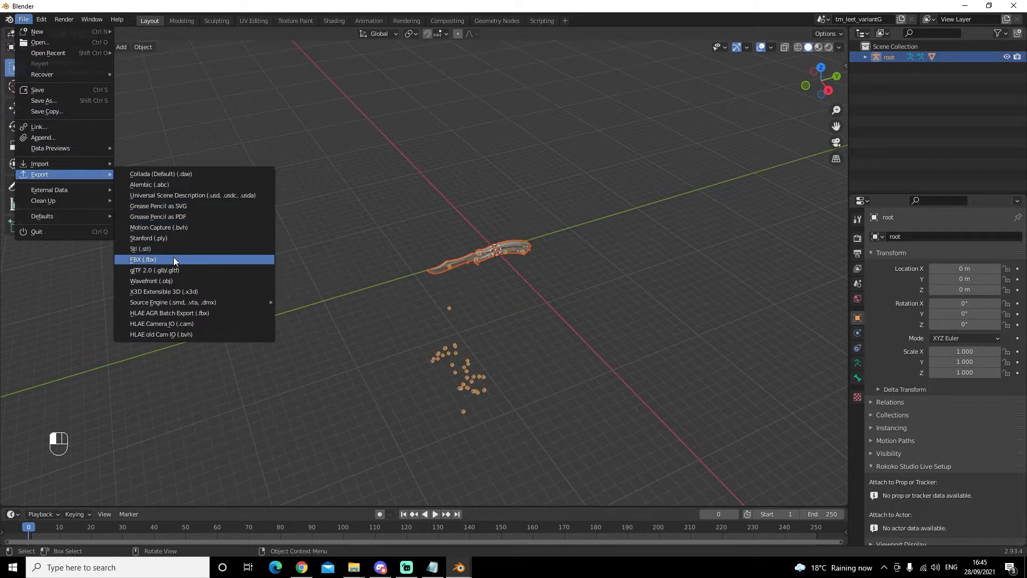
pyautogui.click(173, 258)
pyautogui.click(477, 432)
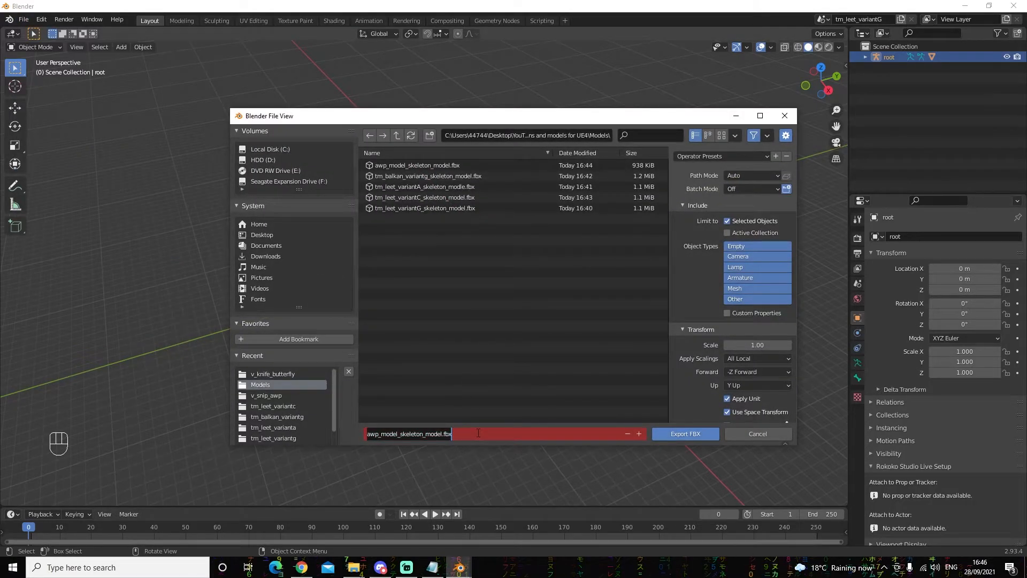
pyautogui.write('v_knife_butterfly_skeleton')
pyautogui.write('_mo')
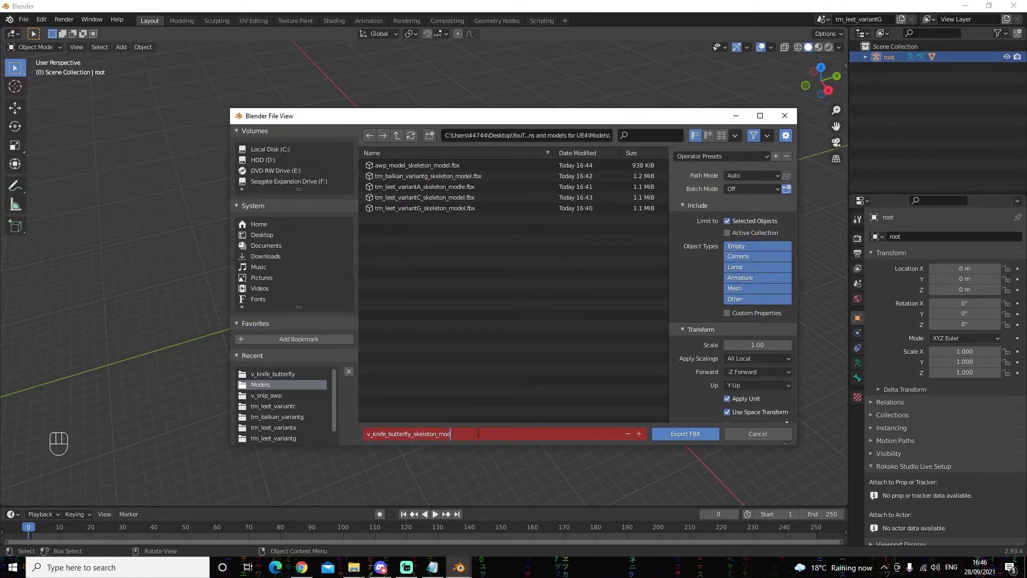
pyautogui.click(686, 434)
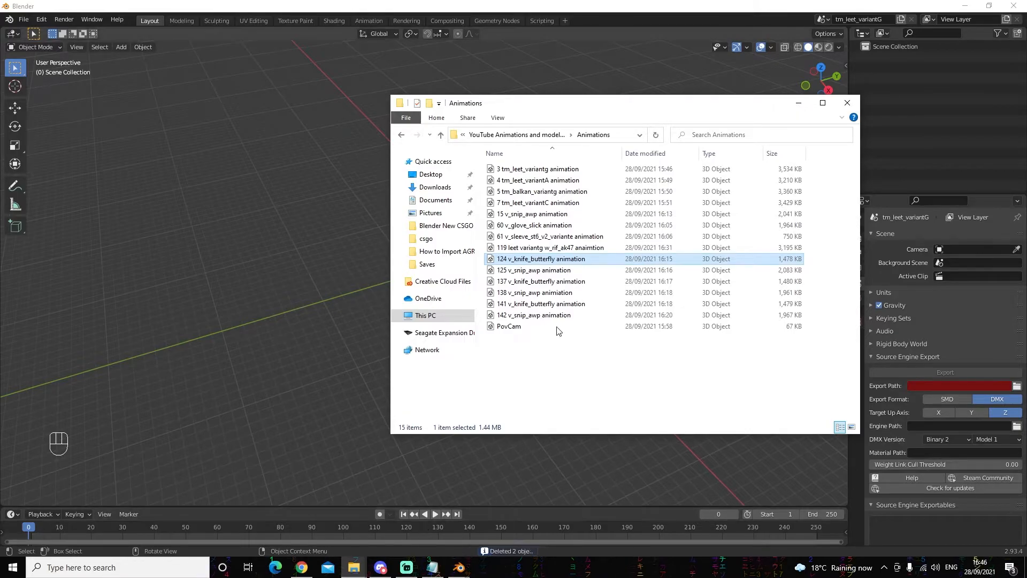
# Step: Rename the awp_model_skeleton_model file in the UE4 Models folder to v_awp_model_skeleton_model
pyautogui.click(540, 135)
pyautogui.doubleClick(529, 180)
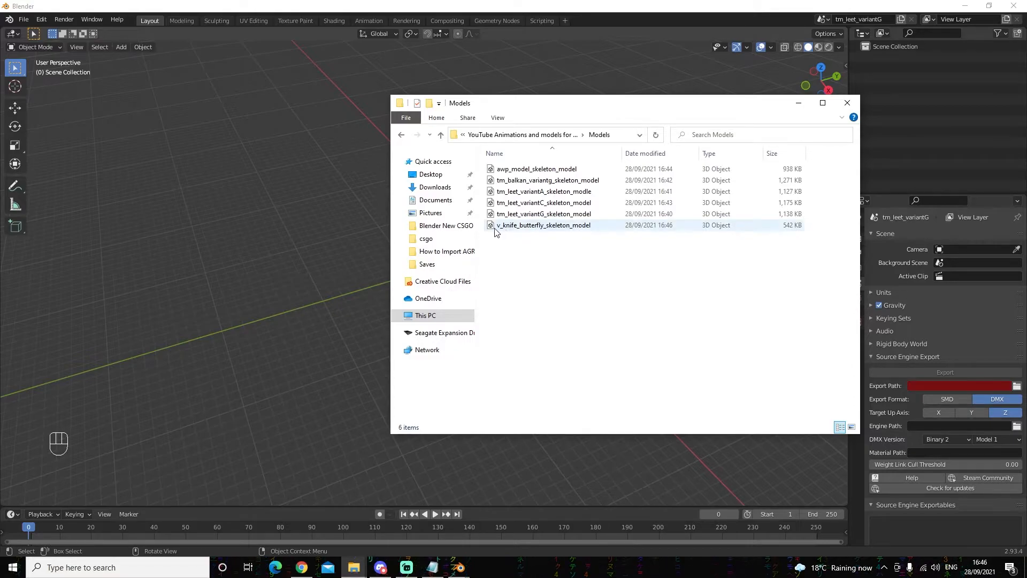
pyautogui.rightClick(523, 174)
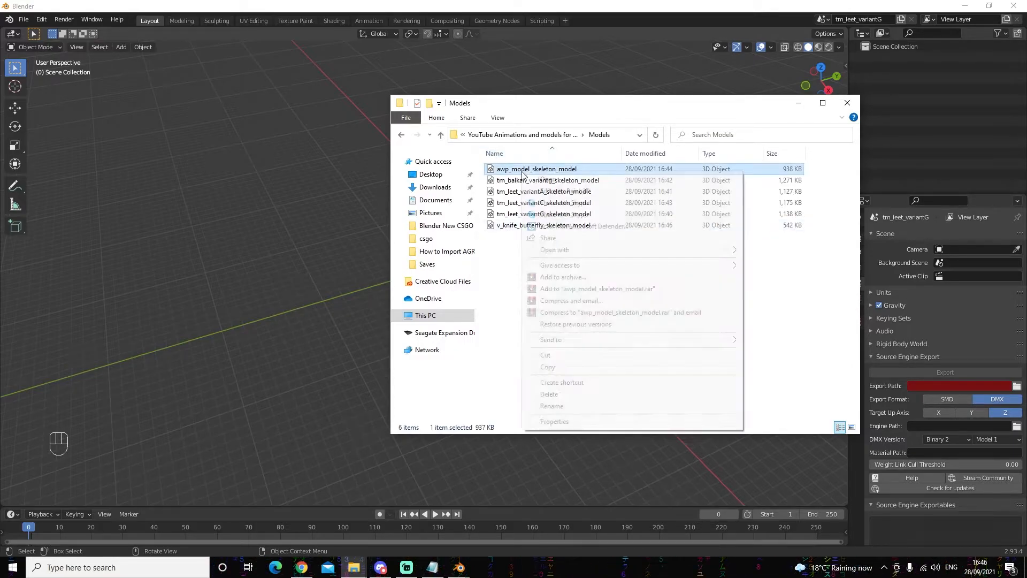
pyautogui.click(584, 405)
pyautogui.click(498, 169)
pyautogui.write('v_')
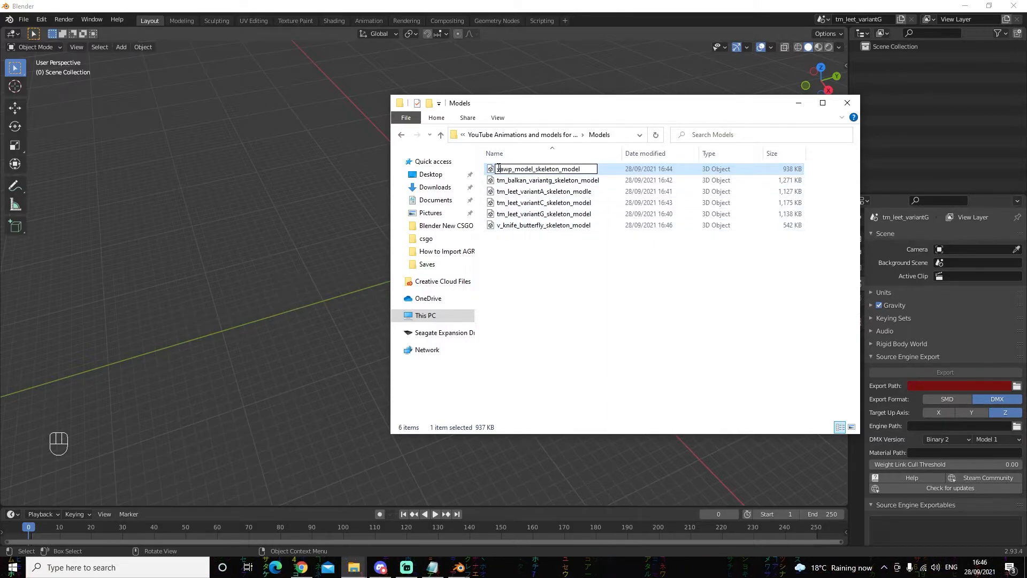
pyautogui.press('Return')
pyautogui.click(599, 274)
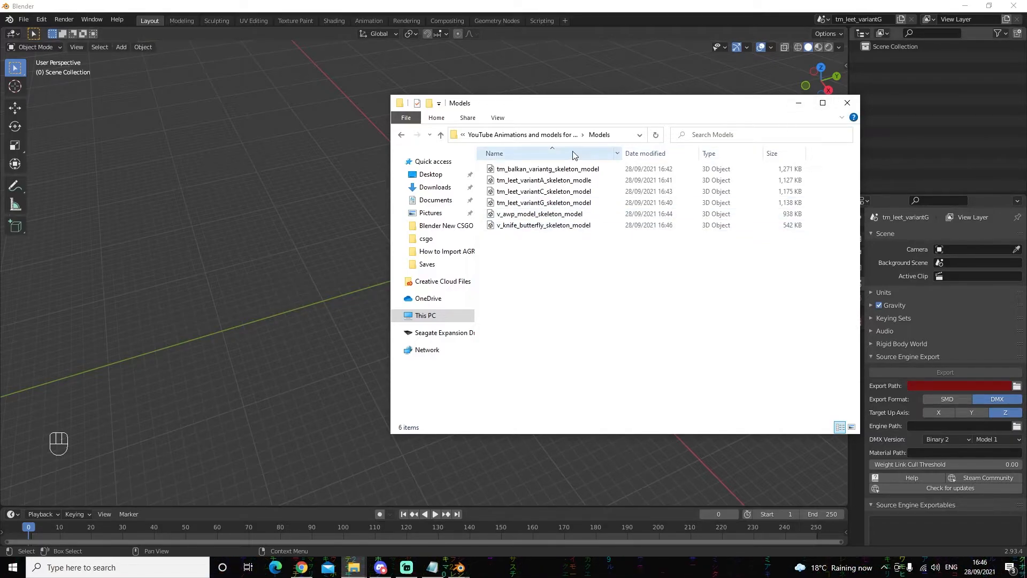
# Step: Find 60 v_glove_slick animation in the Animations folder and browse the Source Engine import to the Weapons\v_models\arms folder
pyautogui.click(551, 135)
pyautogui.doubleClick(533, 170)
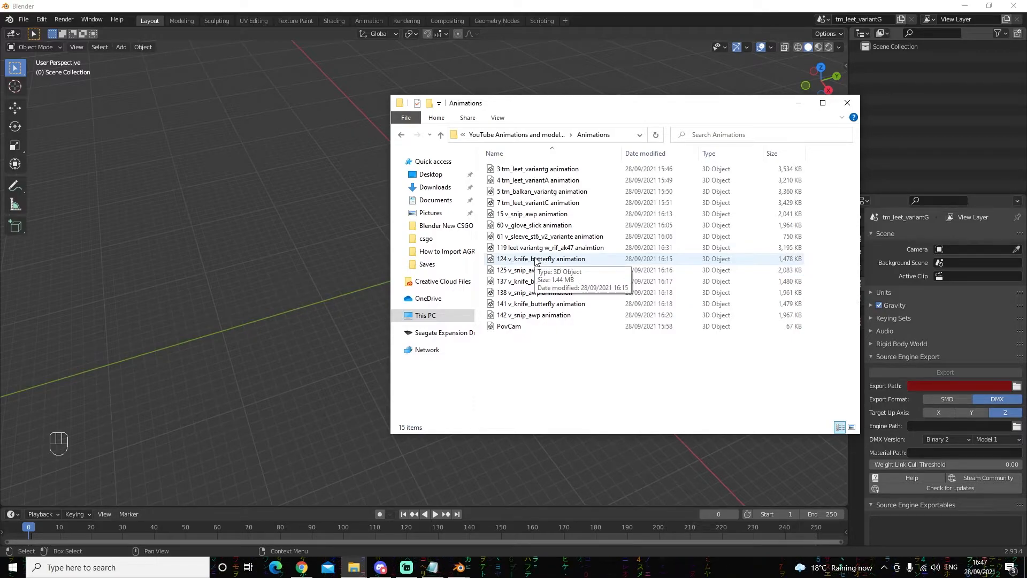
pyautogui.click(532, 229)
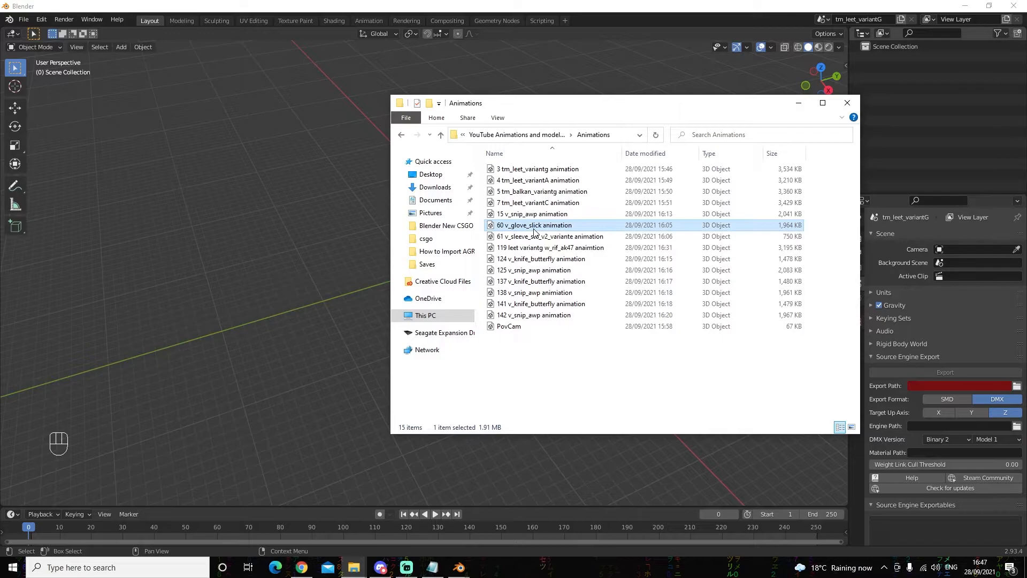
pyautogui.click(801, 104)
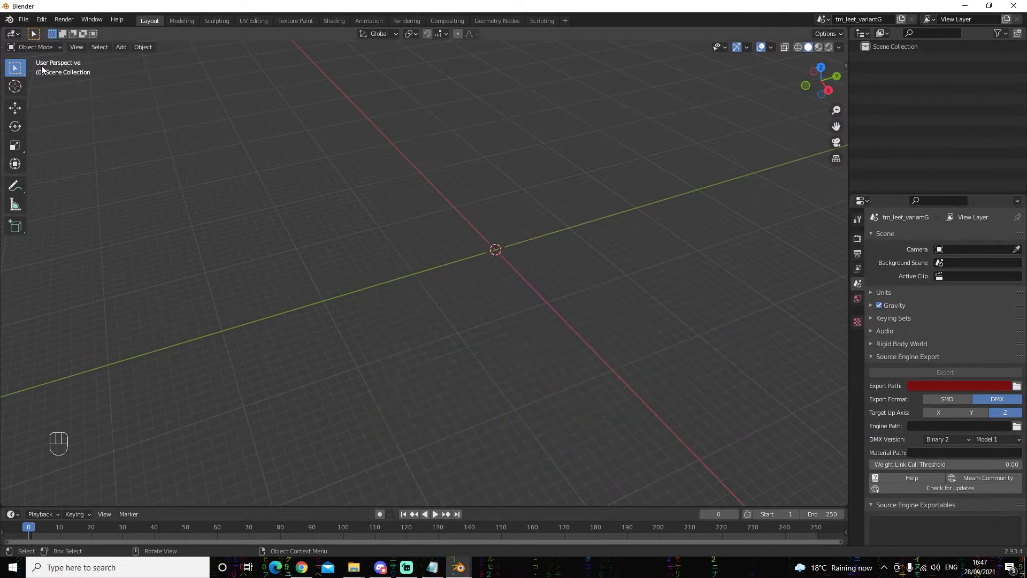
pyautogui.click(24, 20)
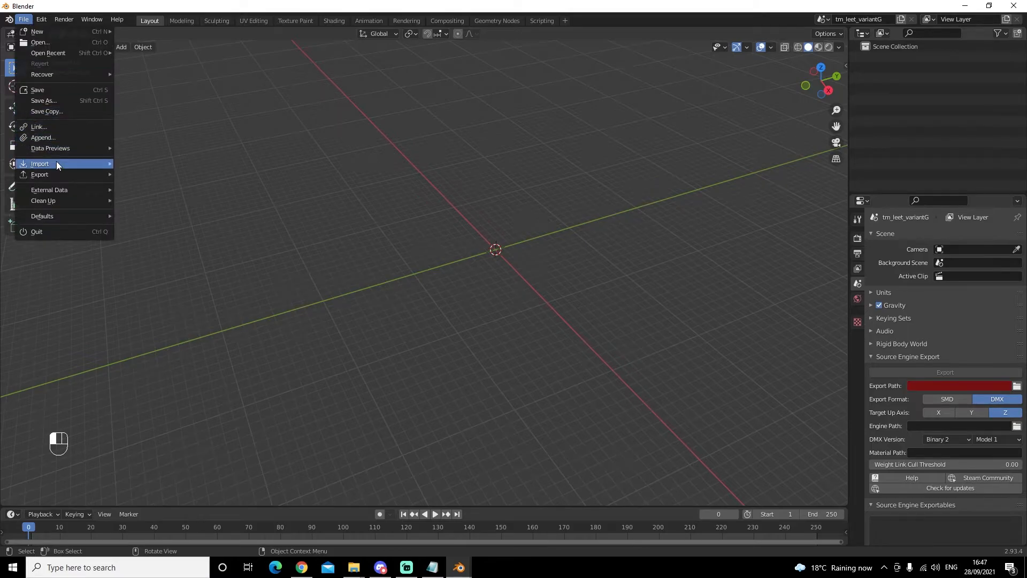
pyautogui.moveTo(56, 162)
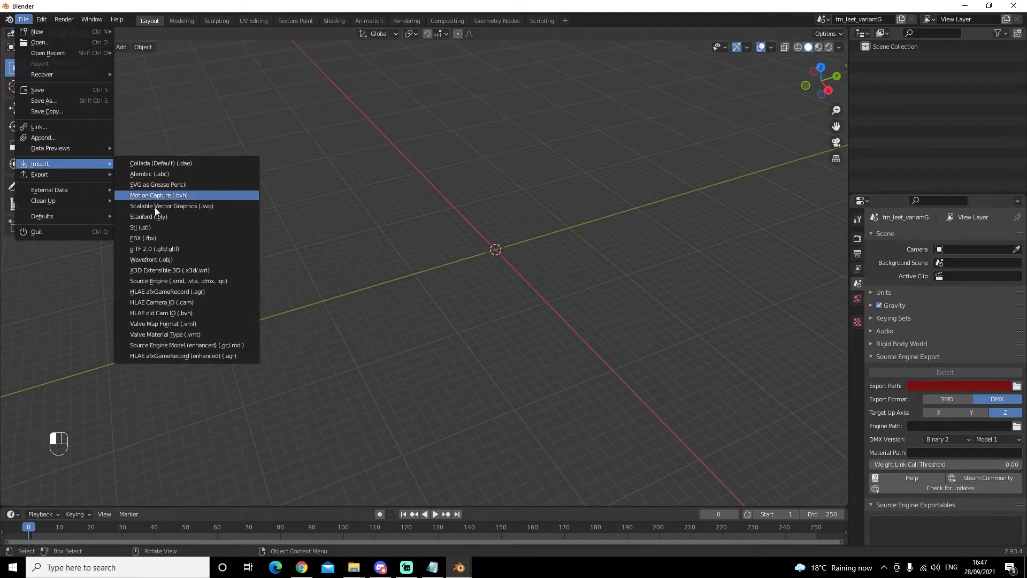
pyautogui.click(174, 281)
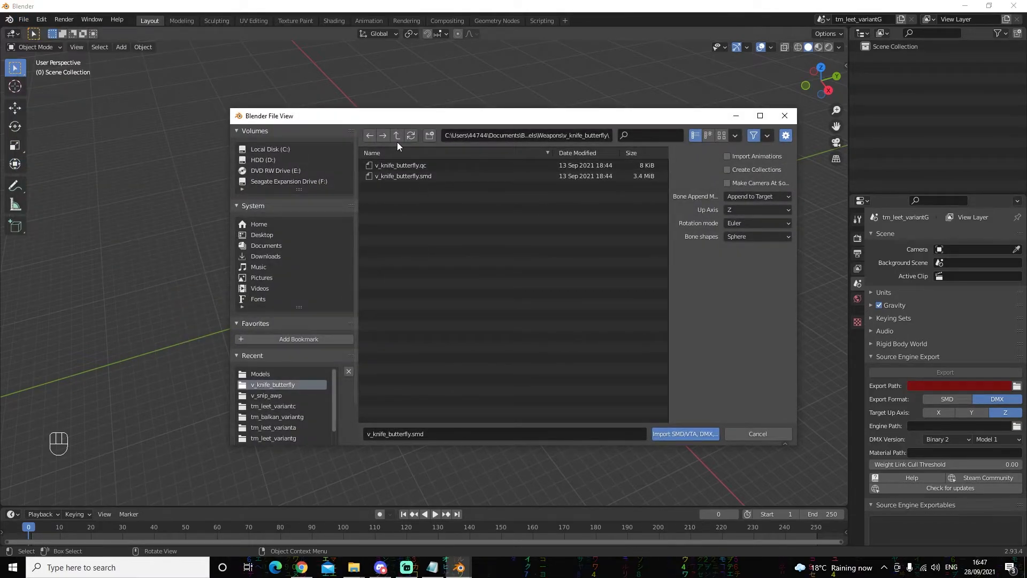
pyautogui.click(396, 136)
pyautogui.scroll(-15, 415, 325)
pyautogui.scroll(-15, 415, 325)
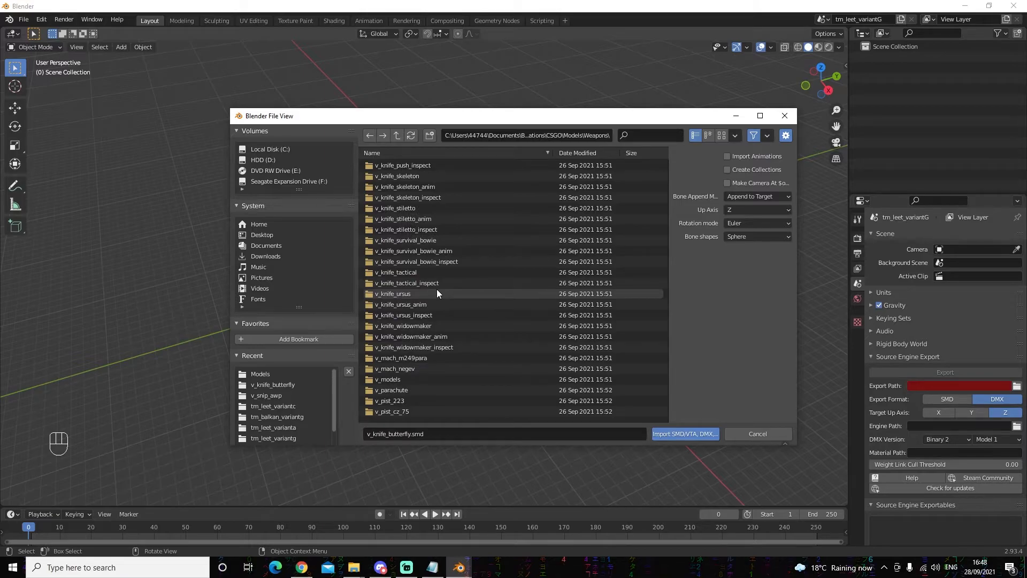
pyautogui.click(427, 377)
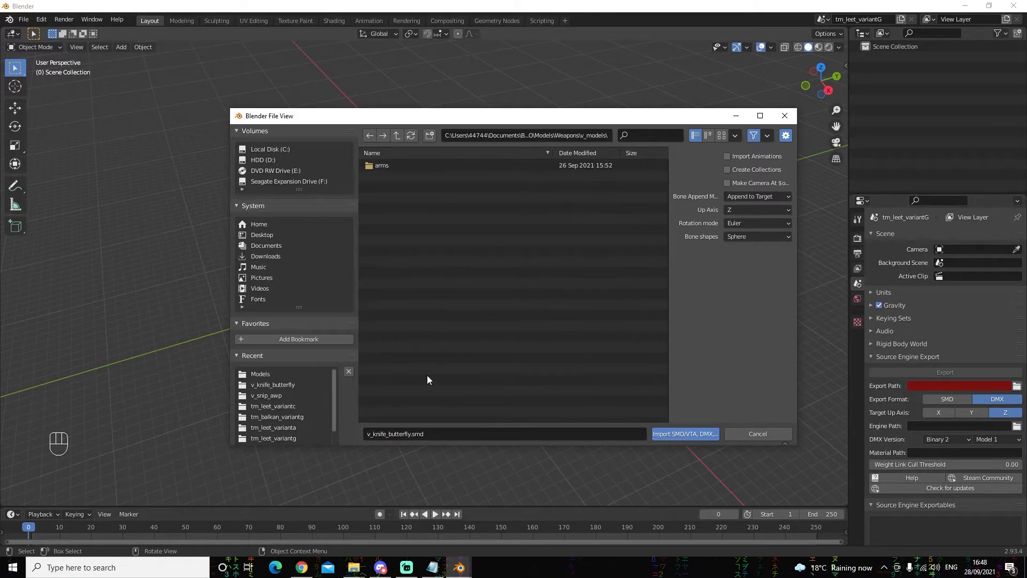
pyautogui.doubleClick(483, 165)
pyautogui.scroll(-1, 512, 318)
# Step: Recheck the glove's name in the Animations folder and import v_glove_slick.smd from the glove_slick\v_glove_slick folder
pyautogui.click(350, 570)
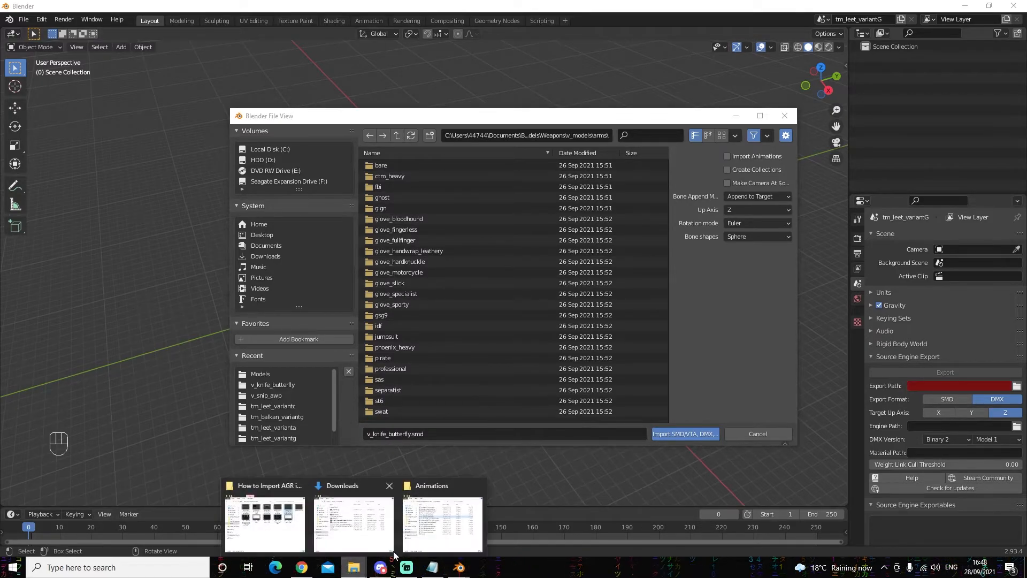
pyautogui.click(453, 522)
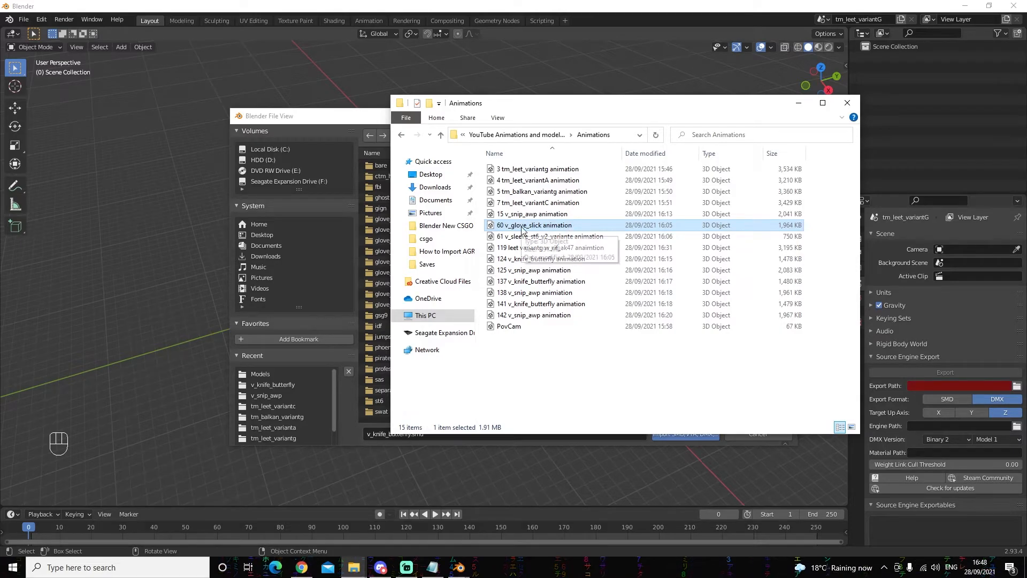
pyautogui.click(798, 103)
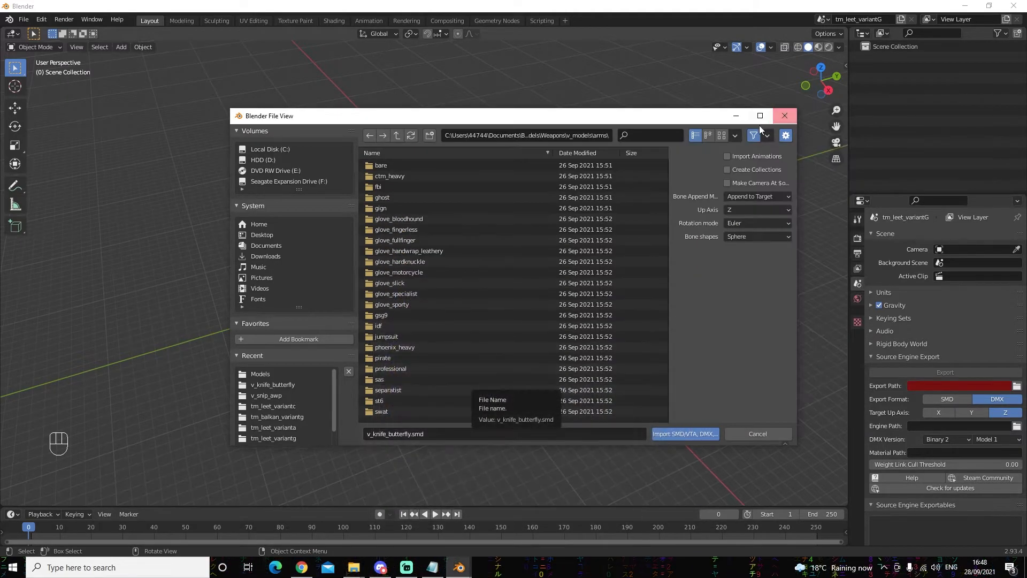
pyautogui.doubleClick(400, 284)
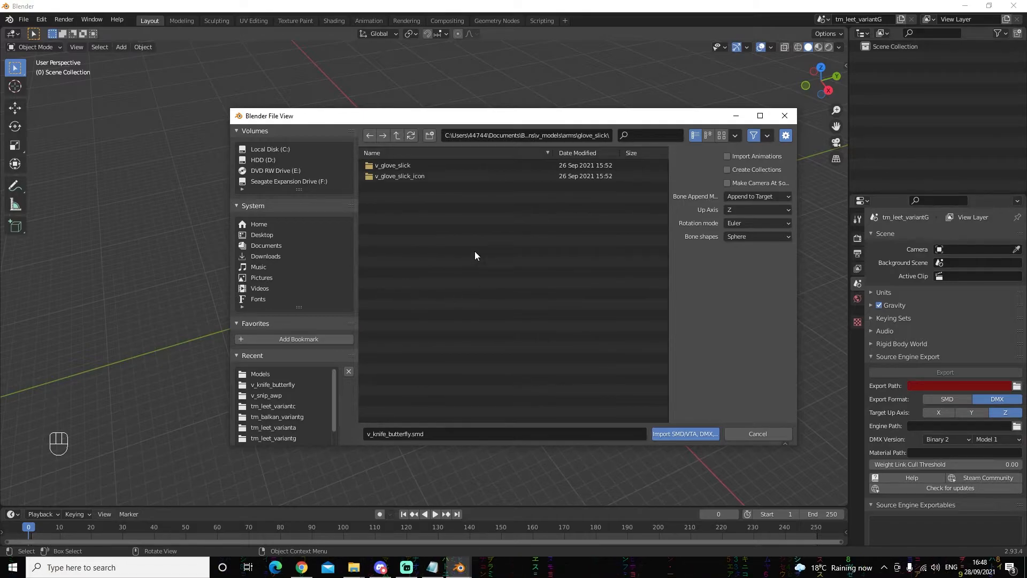
pyautogui.doubleClick(409, 165)
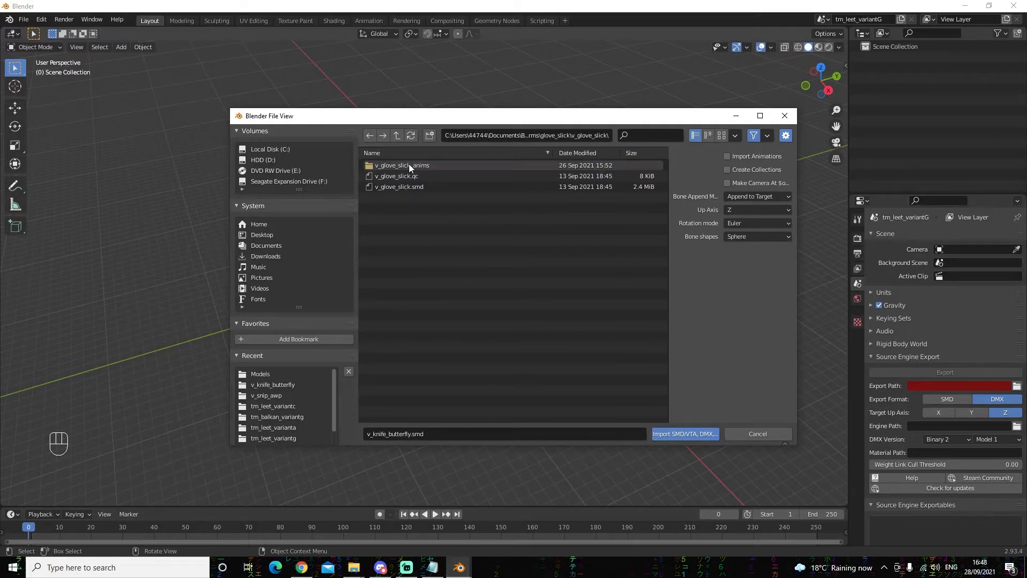
pyautogui.click(428, 188)
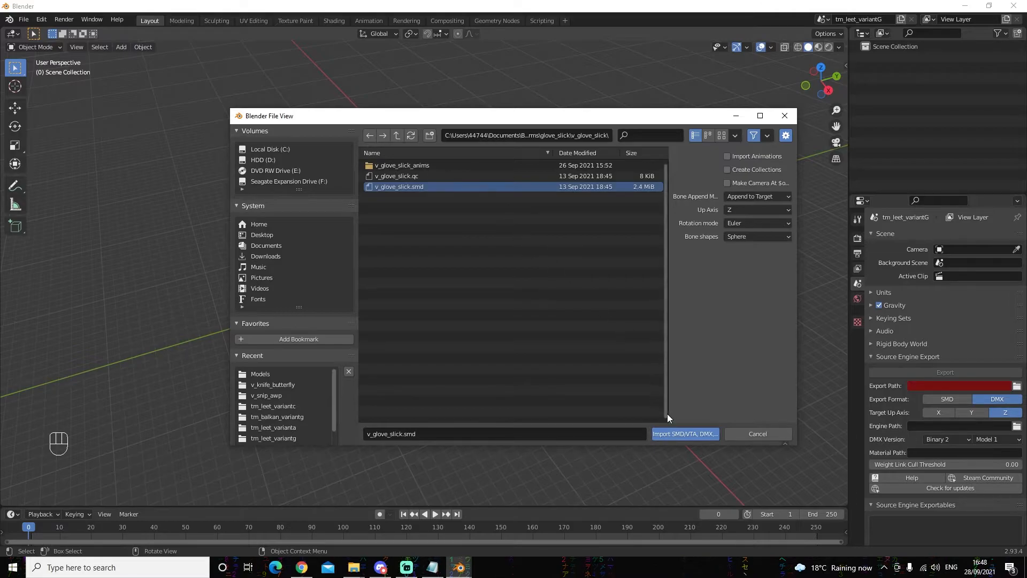
pyautogui.click(687, 433)
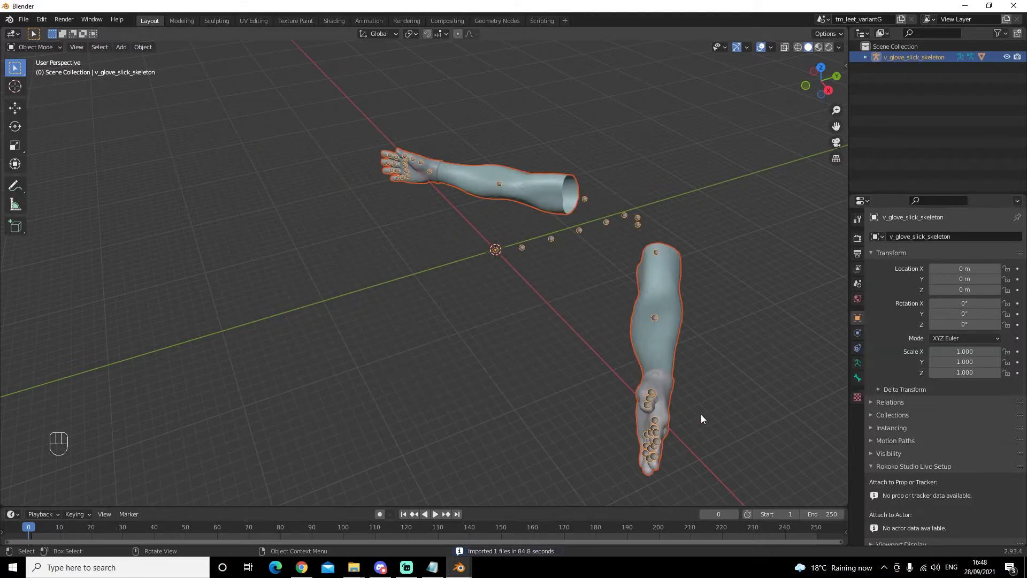
# Step: Copy the name of the slick glove armature and rename the armature to root
pyautogui.click(963, 236)
pyautogui.hotkey('ctrl', 'c')
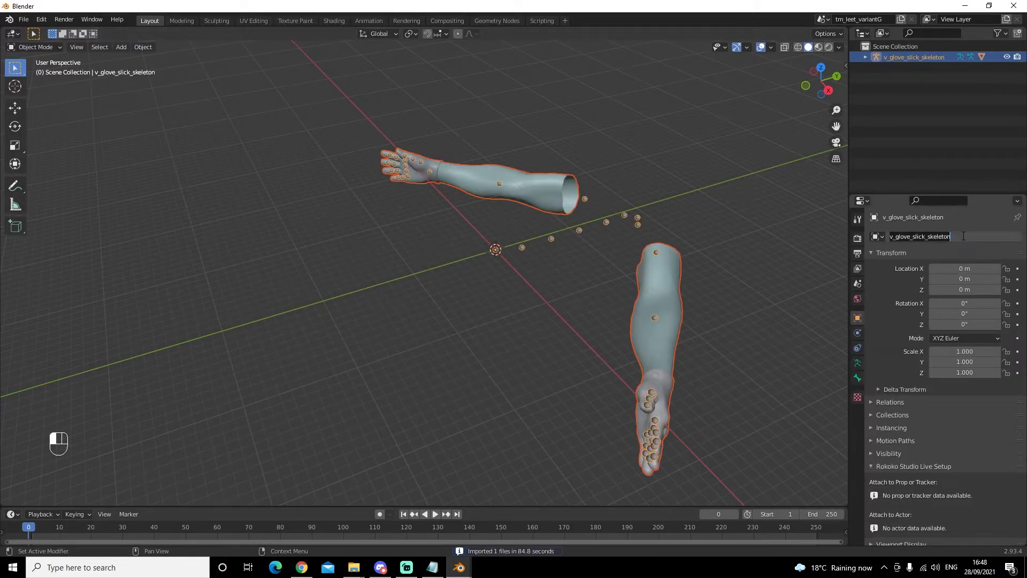
pyautogui.press('ctrl')
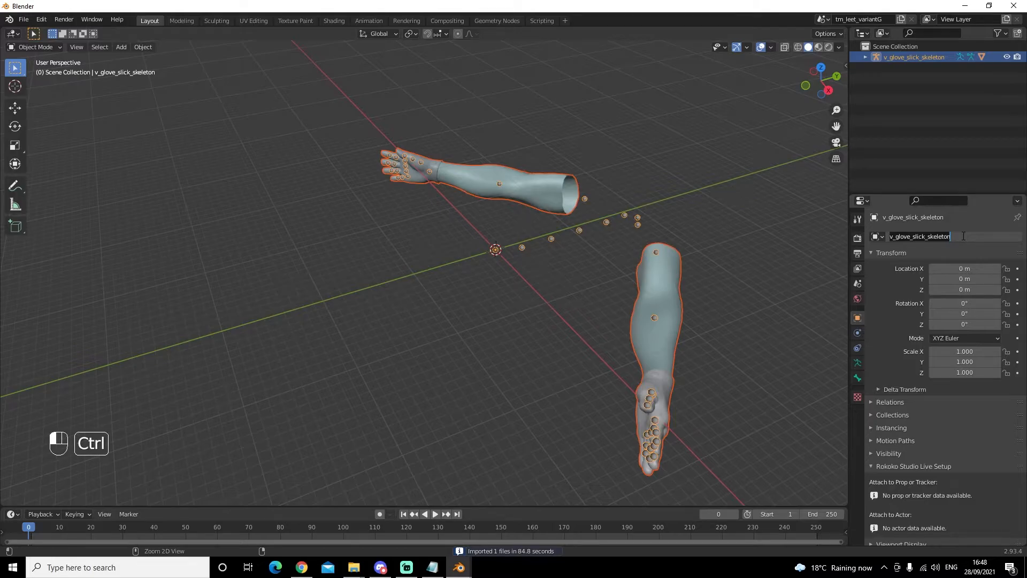
pyautogui.press('BackSpace')
pyautogui.write('root')
pyautogui.press('Return')
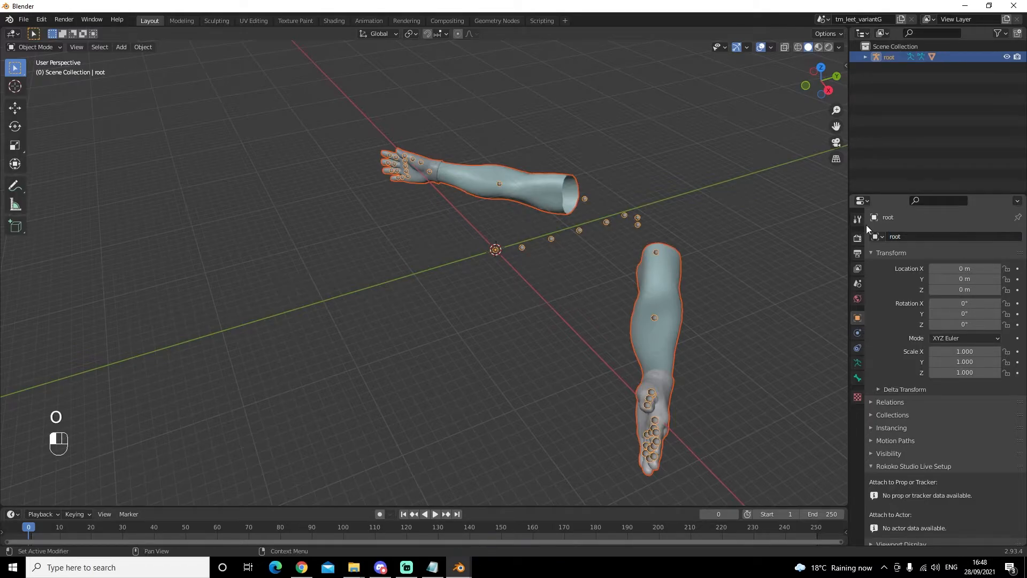
# Step: Export the selected gloves and armature as an FBX named v_glove_slick_skeleton_model in the UE4 Models folder, and delete them from the scene
pyautogui.click(24, 19)
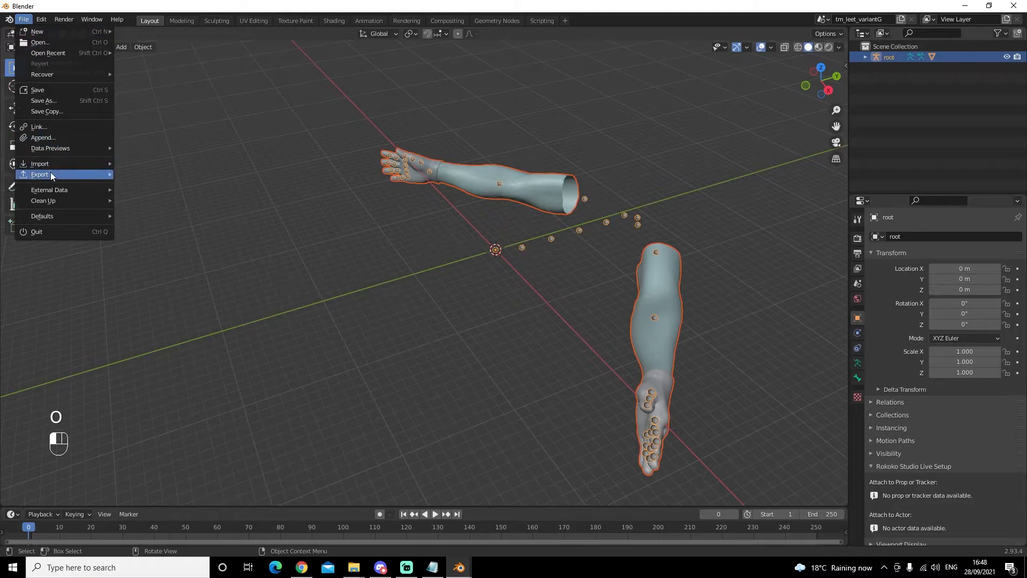
pyautogui.moveTo(51, 170)
pyautogui.click(145, 261)
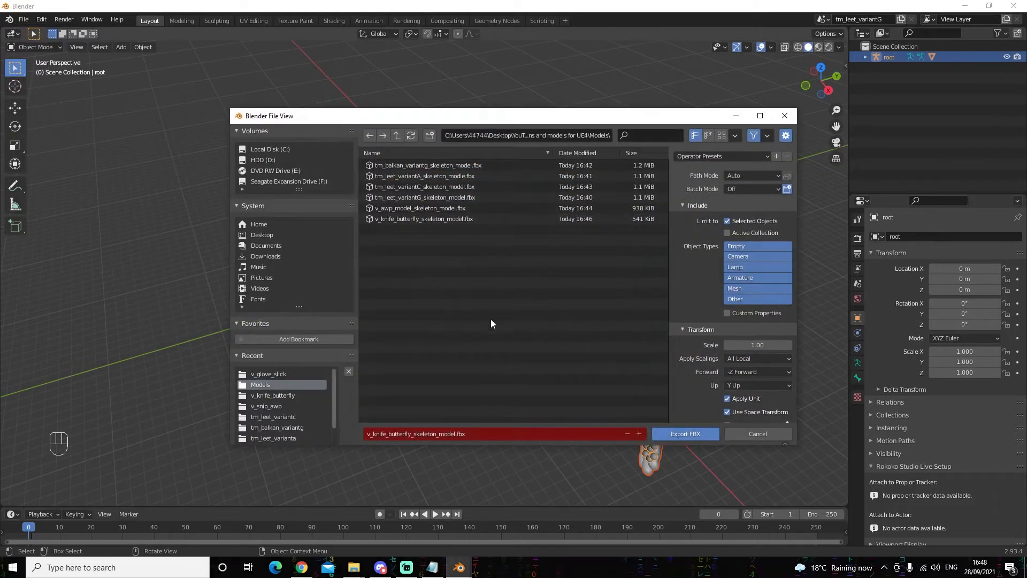
pyautogui.click(487, 434)
pyautogui.hotkey('ctrl', 'v')
pyautogui.write('_mod')
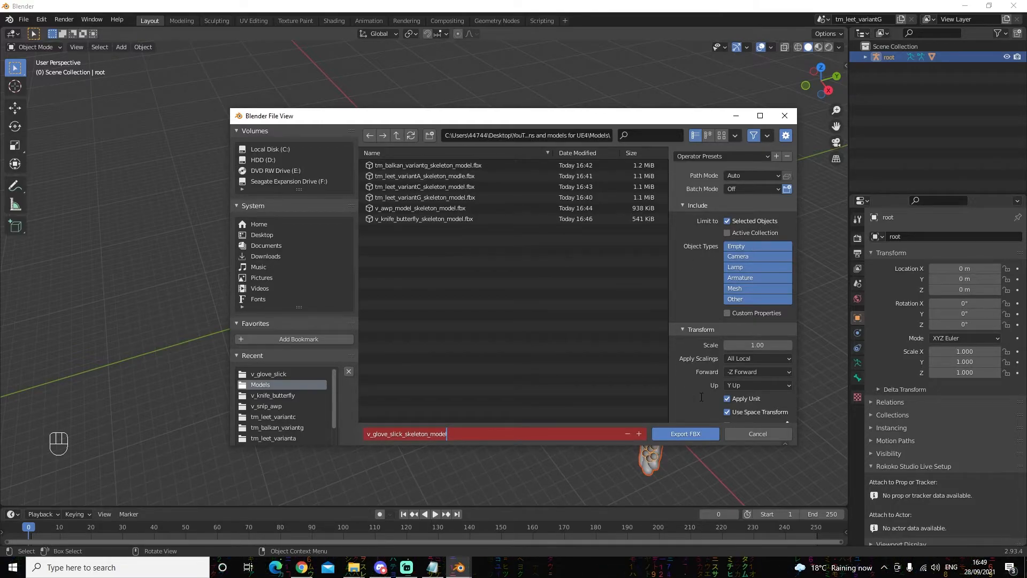
pyautogui.click(701, 396)
pyautogui.scroll(-3, 702, 396)
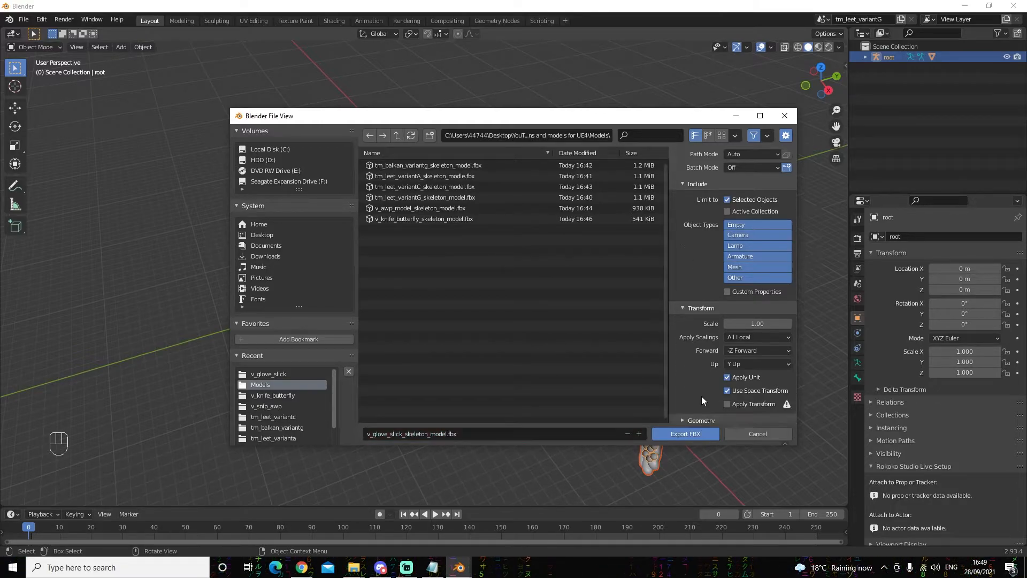
pyautogui.click(693, 434)
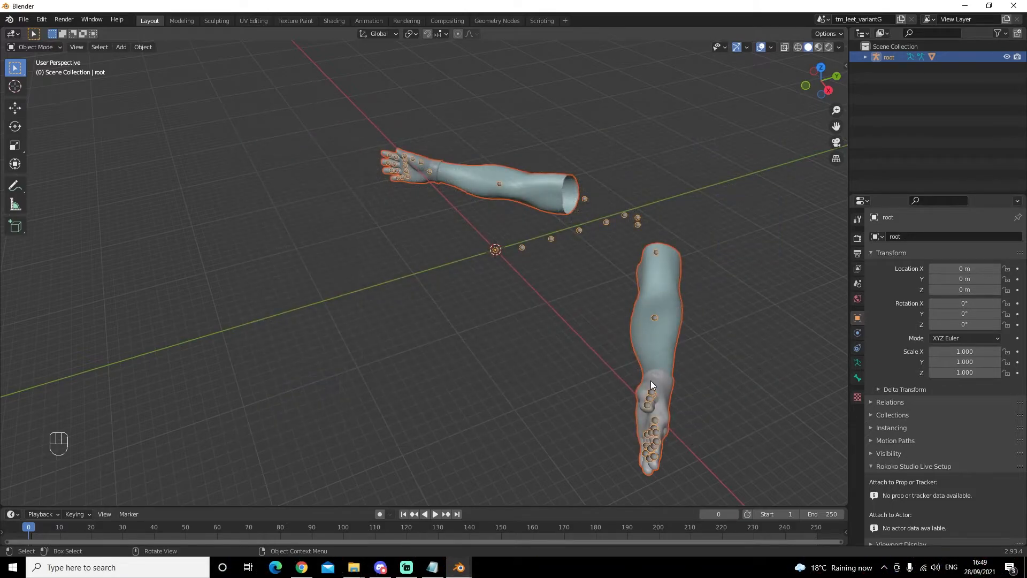
pyautogui.press('Delete')
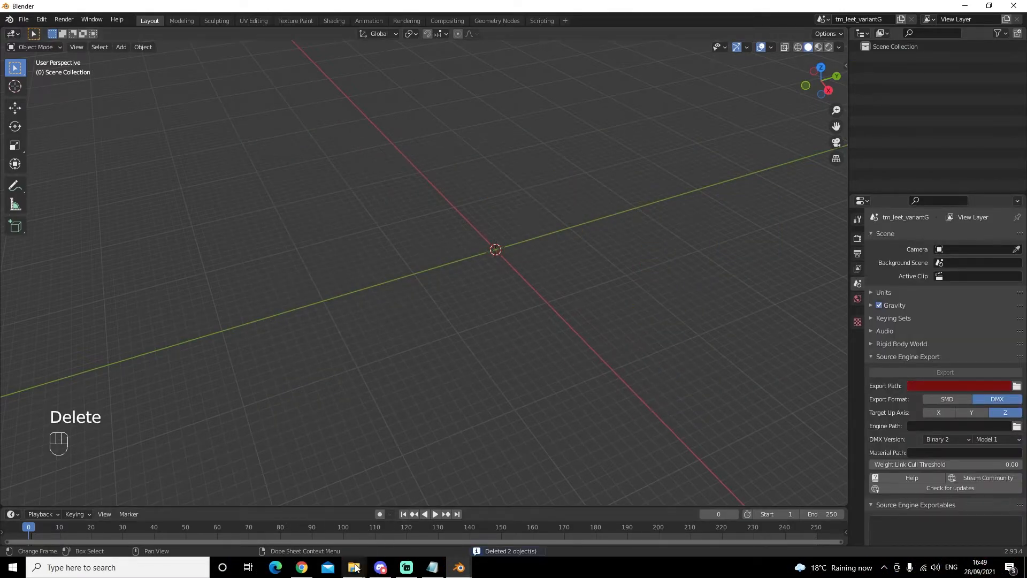
# Step: Find 61 v_sleeve_st6_v2_variante animation in the Animations folder and browse the Source Engine import up to the Weapons\v_models\arms folder
pyautogui.moveTo(353, 567)
pyautogui.click(442, 514)
pyautogui.click(548, 236)
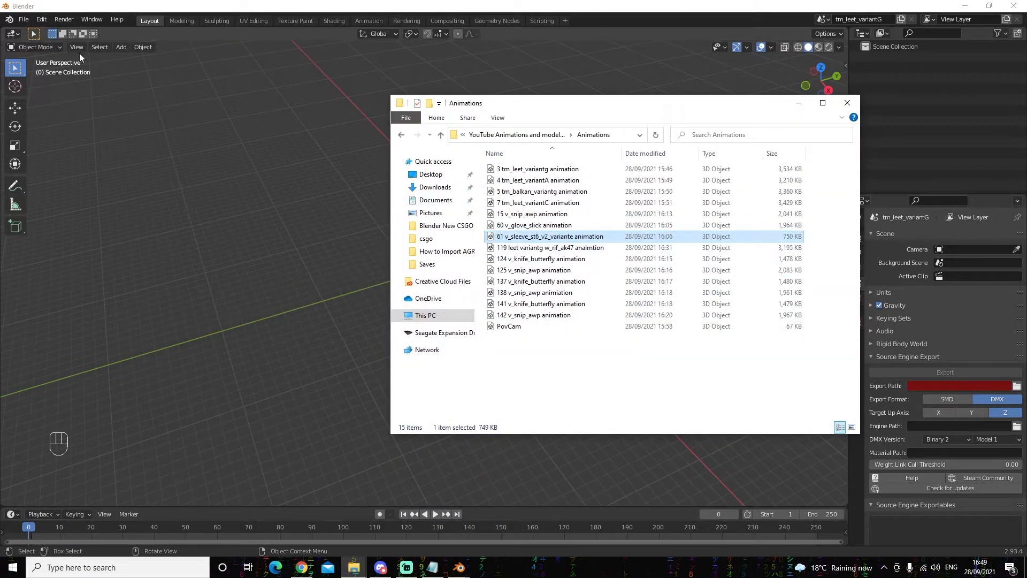
pyautogui.click(22, 20)
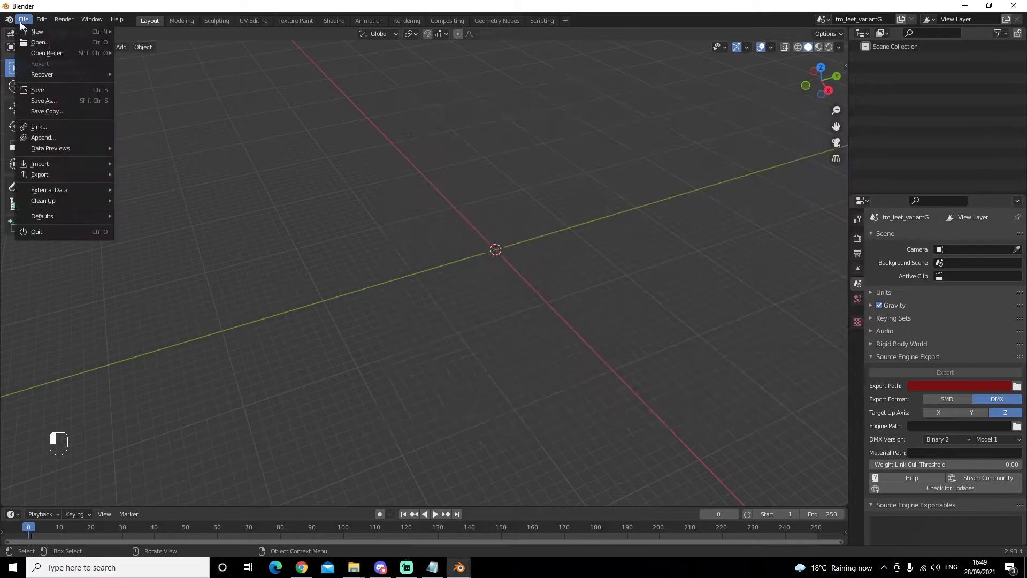
pyautogui.moveTo(60, 166)
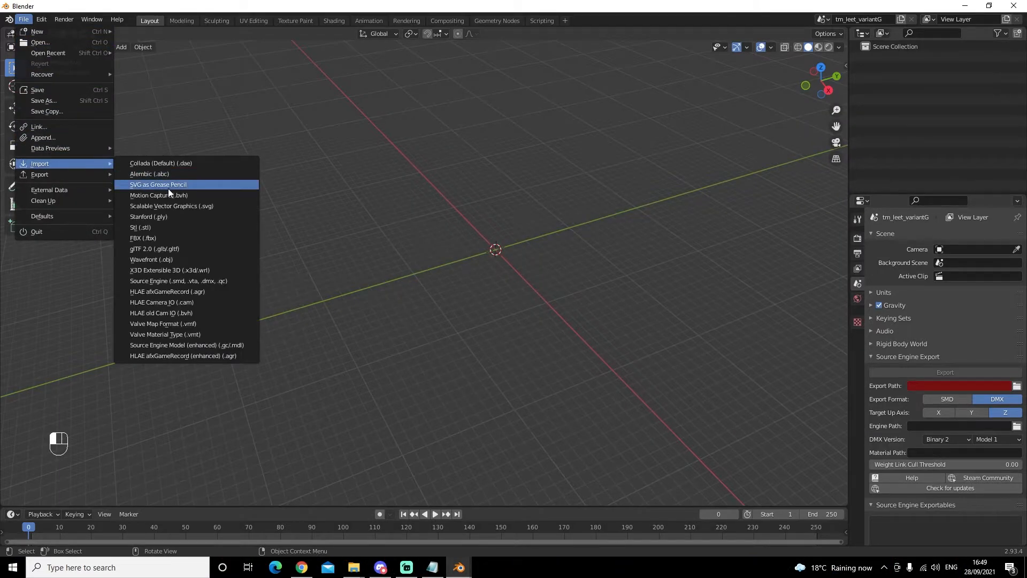
pyautogui.click(198, 283)
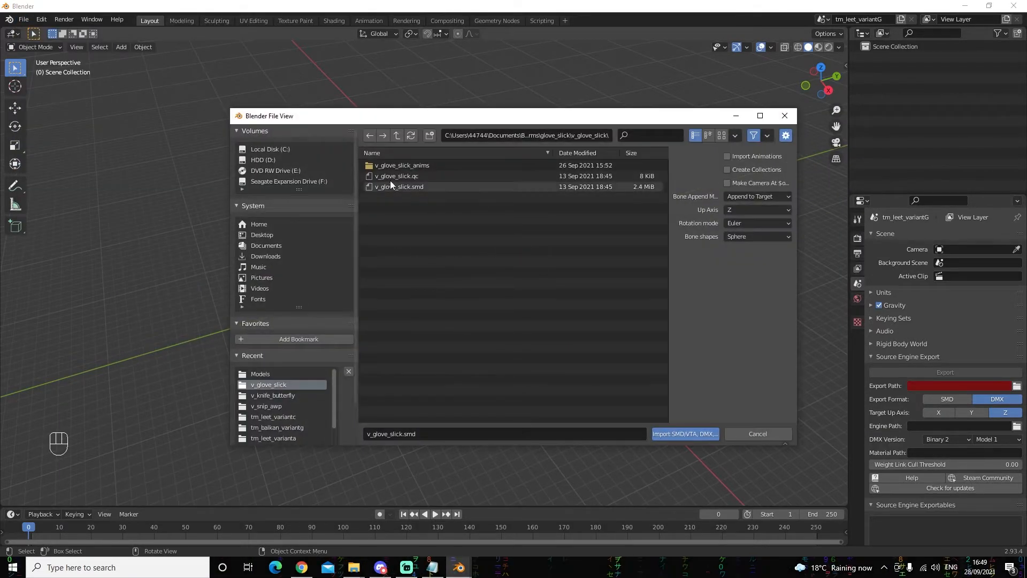
pyautogui.click(398, 136)
pyautogui.click(398, 136)
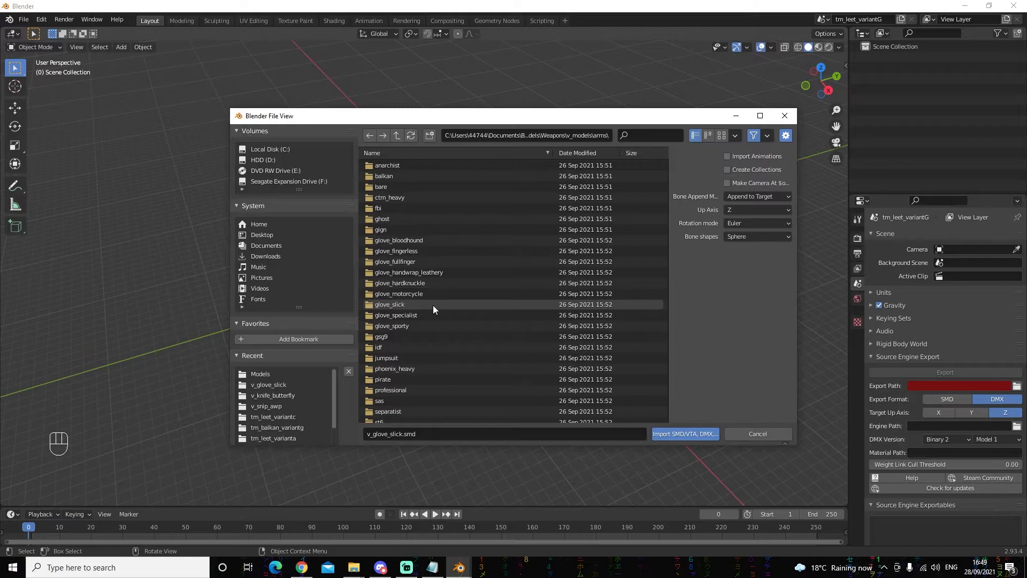
# Step: Import v_sleeve_st6_v2.smd from the st6\v_sleeve_st6_v2_variante folder
pyautogui.scroll(-2, 433, 308)
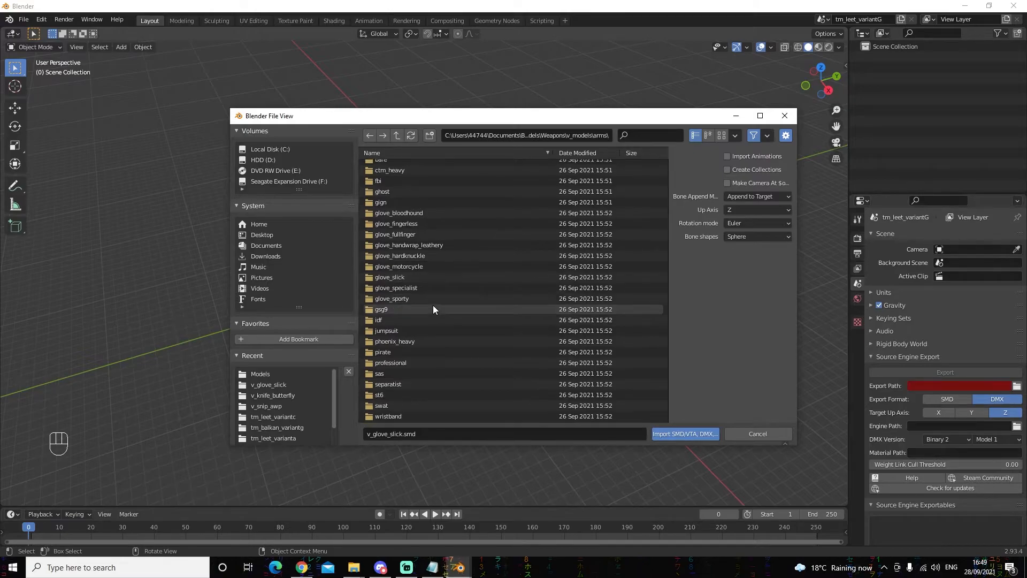
pyautogui.doubleClick(425, 396)
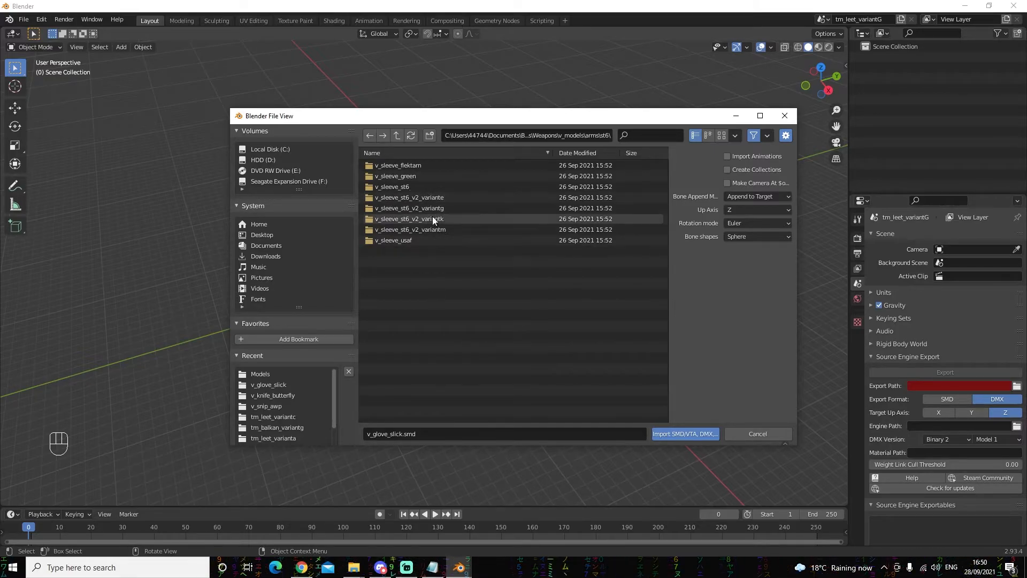
pyautogui.doubleClick(428, 199)
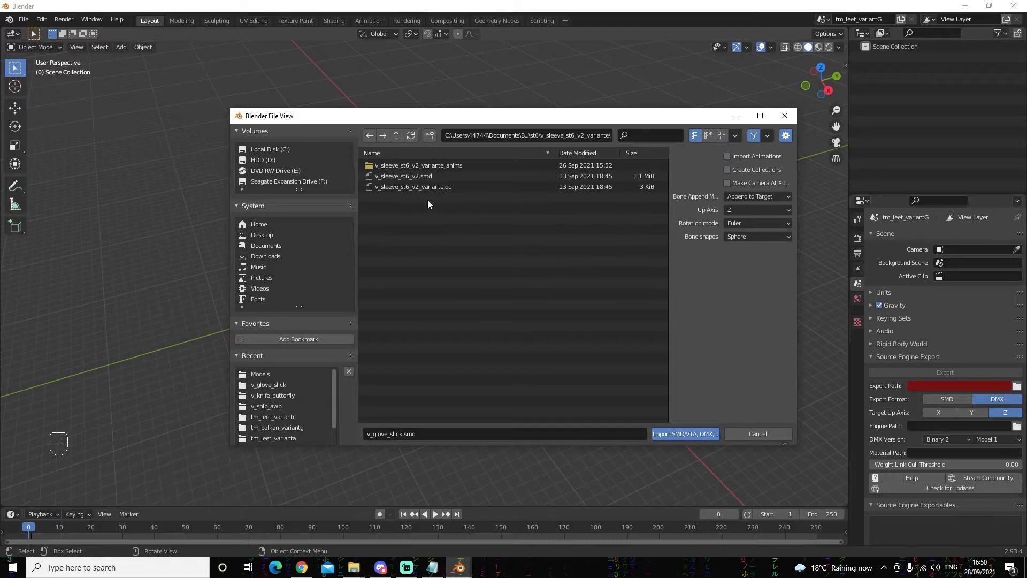
pyautogui.click(443, 176)
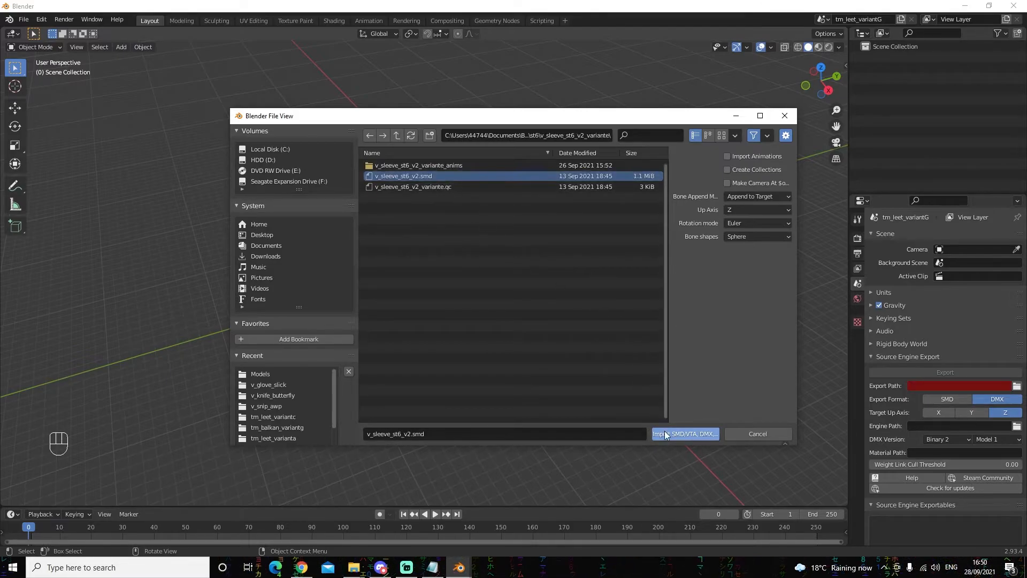
pyautogui.click(686, 436)
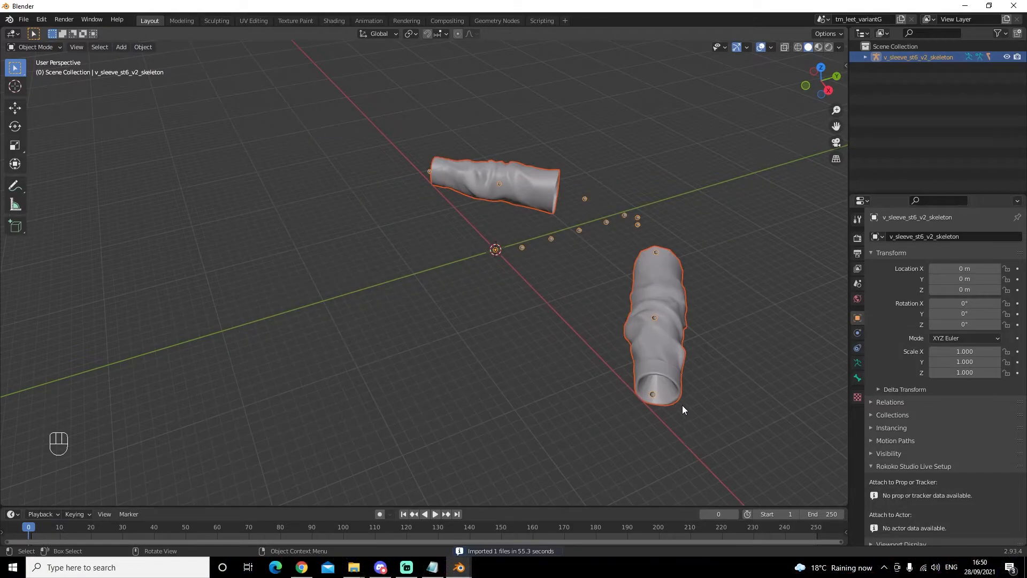
# Step: Copy the name of the sleeve armature and rename the armature to root
pyautogui.click(965, 236)
pyautogui.hotkey('ctrl', 'c')
pyautogui.press('BackSpace')
pyautogui.write('ro')
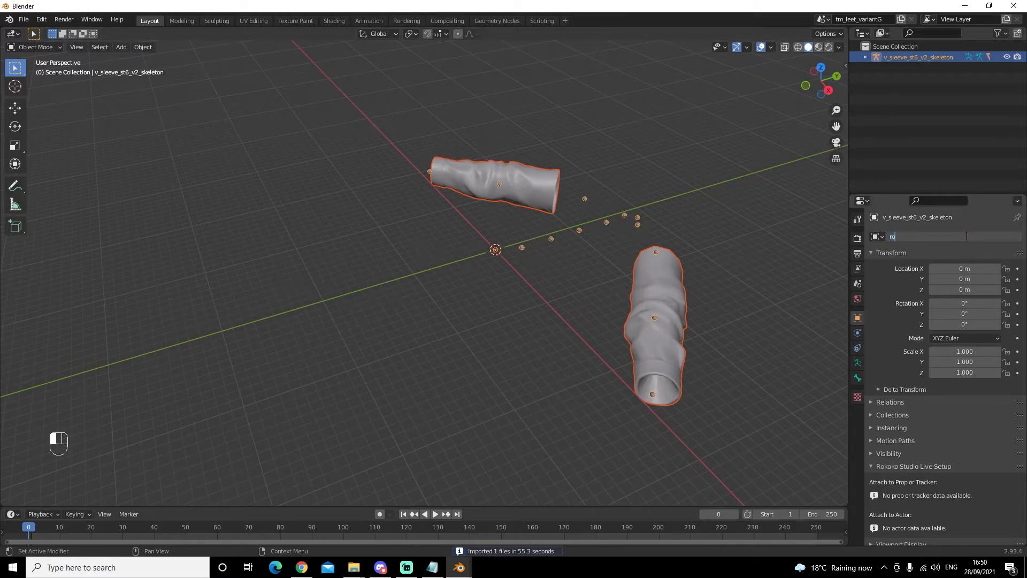
pyautogui.write('ot')
pyautogui.press('Return')
# Step: Export the selected sleeves and armature as an FBX named v_sleeve_st6_v2_skeleton_model in the UE4 Models folder
pyautogui.click(21, 21)
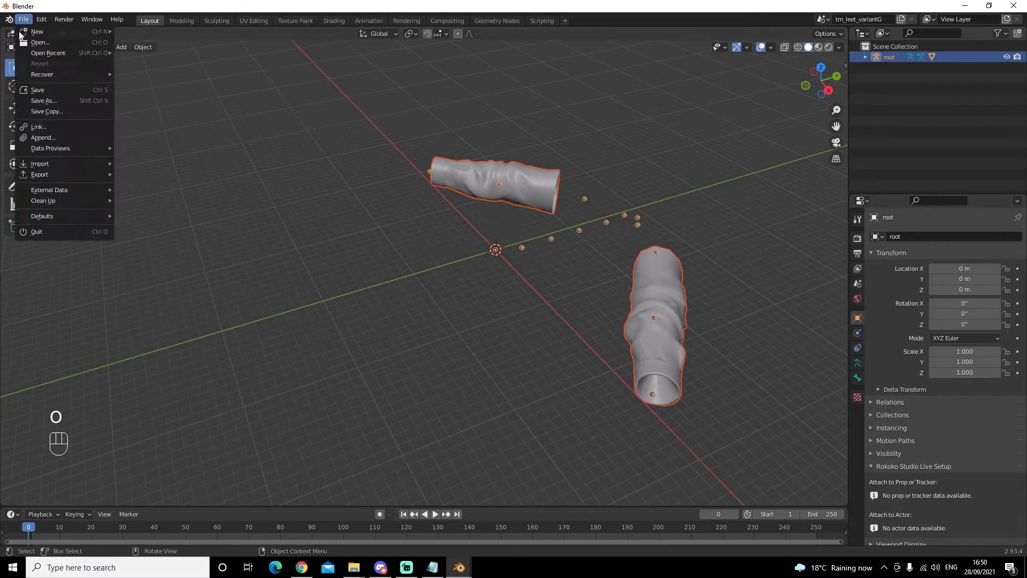
pyautogui.moveTo(62, 175)
pyautogui.click(185, 256)
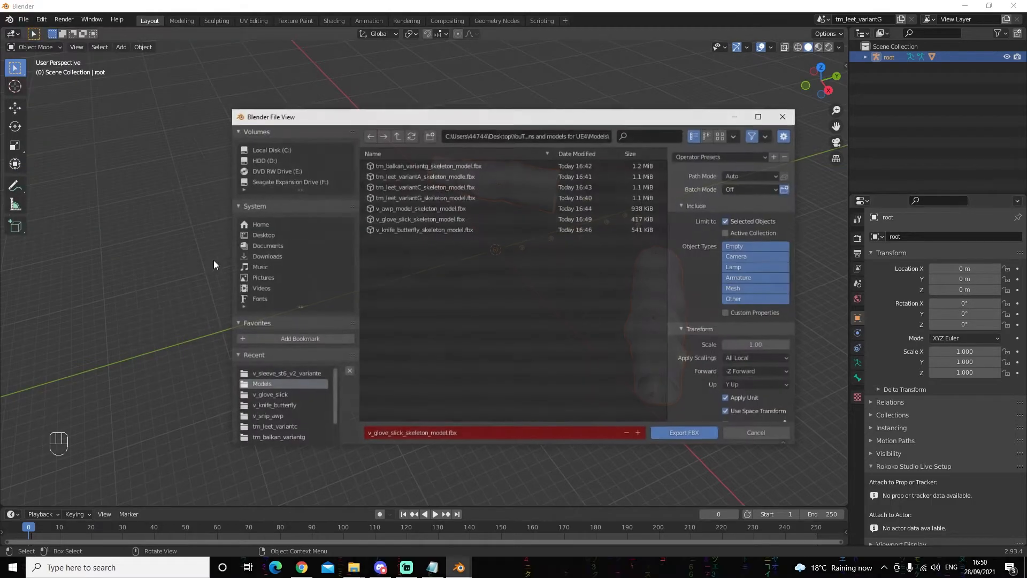
pyautogui.click(480, 434)
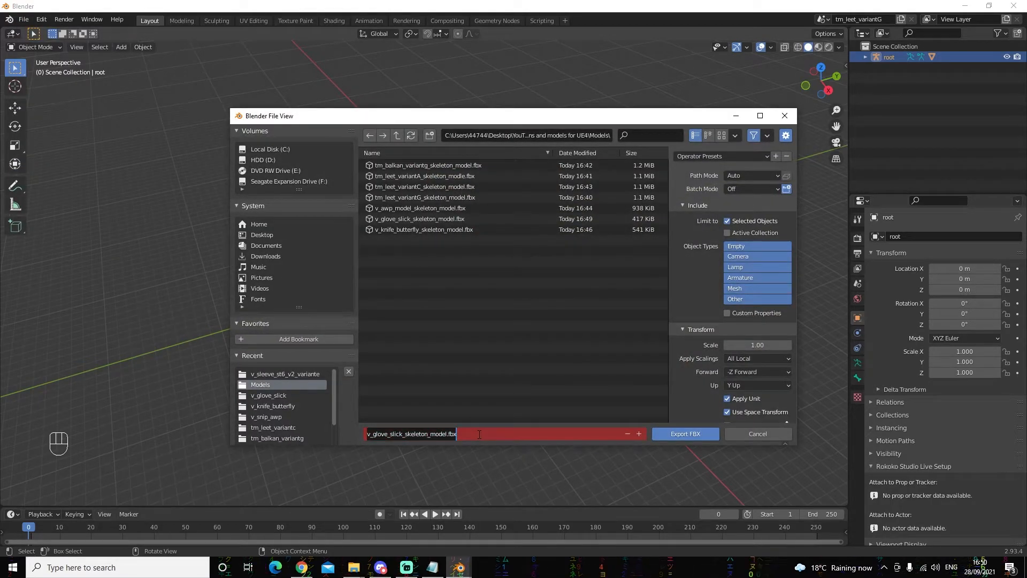
pyautogui.hotkey('ctrl', 'v')
pyautogui.write('_mode')
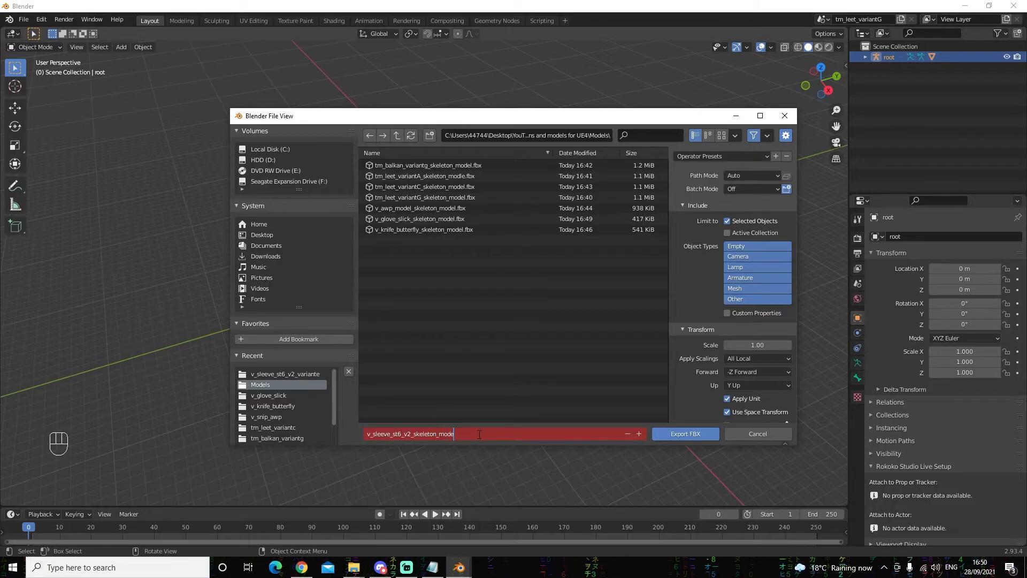
pyautogui.click(676, 435)
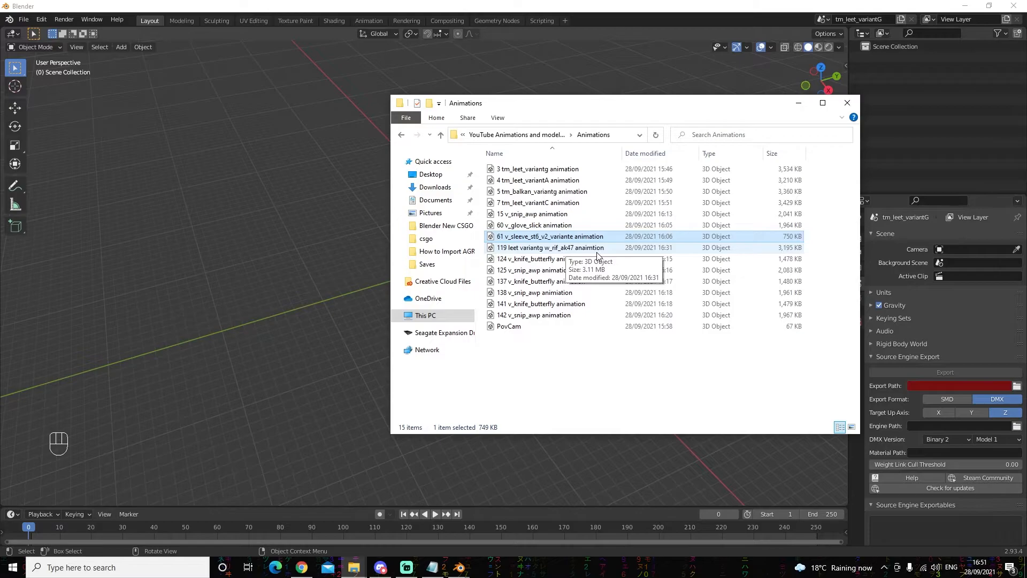
# Step: Start a Source Engine import and browse from the sleeve folder up to the CSGO Models\Weapons folder
pyautogui.click(70, 96)
pyautogui.click(24, 20)
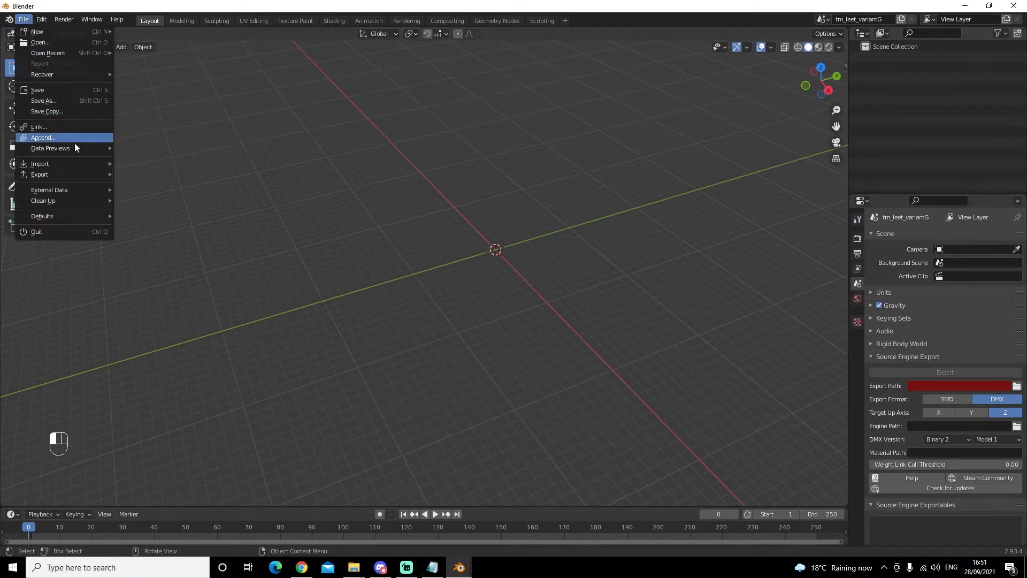
pyautogui.moveTo(75, 161)
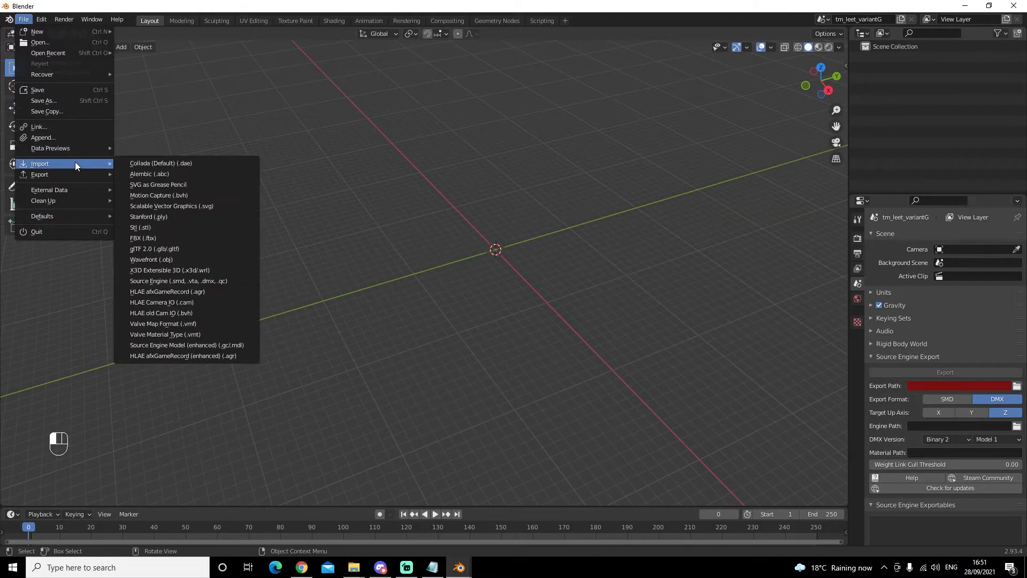
pyautogui.click(208, 280)
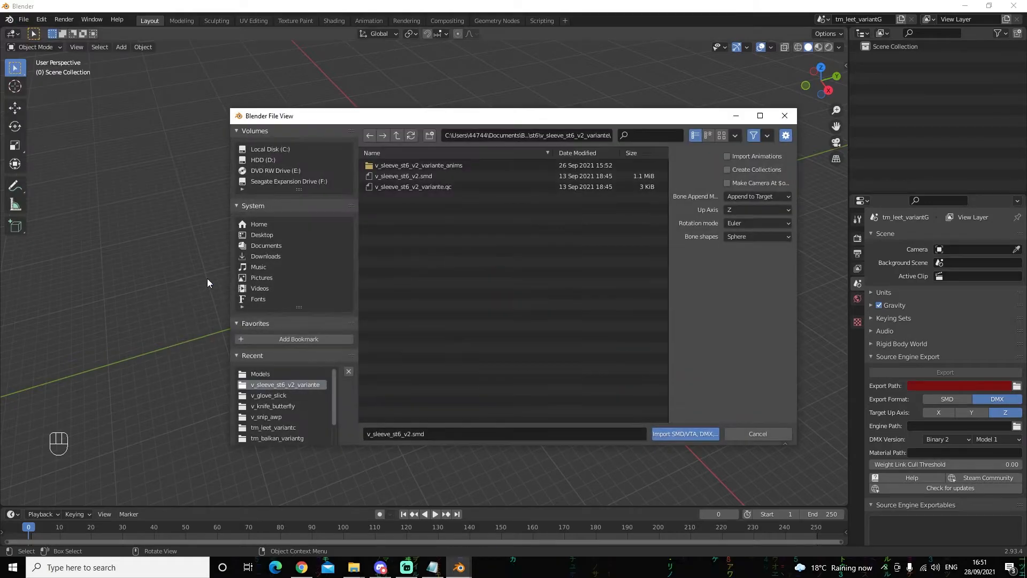
pyautogui.click(396, 135)
pyautogui.click(396, 135)
pyautogui.click(397, 135)
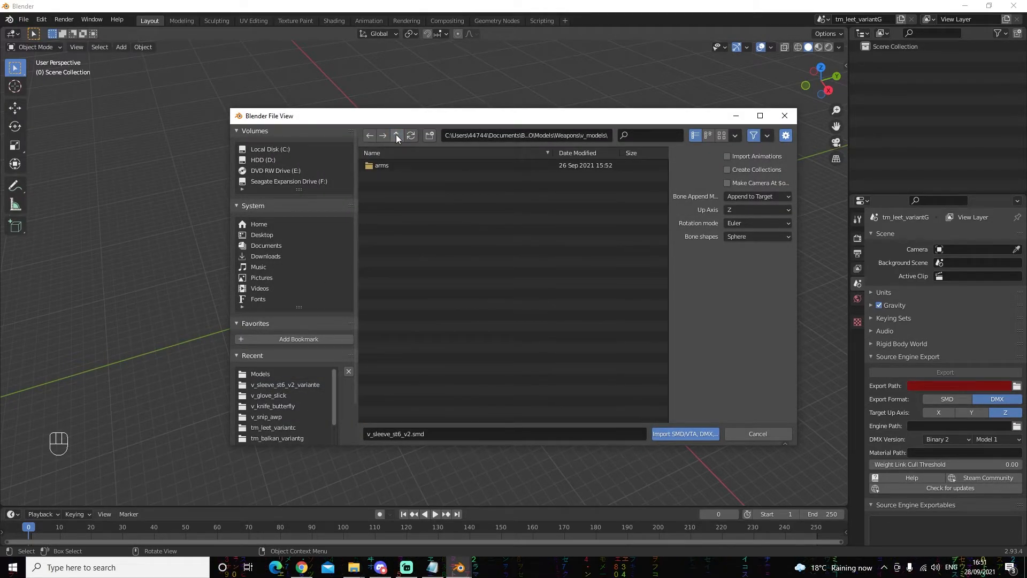
pyautogui.click(397, 135)
# Step: Locate the AK-47 world model among the weapon folders and open the w_rif_ak47 folder
pyautogui.scroll(-10, 495, 308)
pyautogui.scroll(-10, 500, 314)
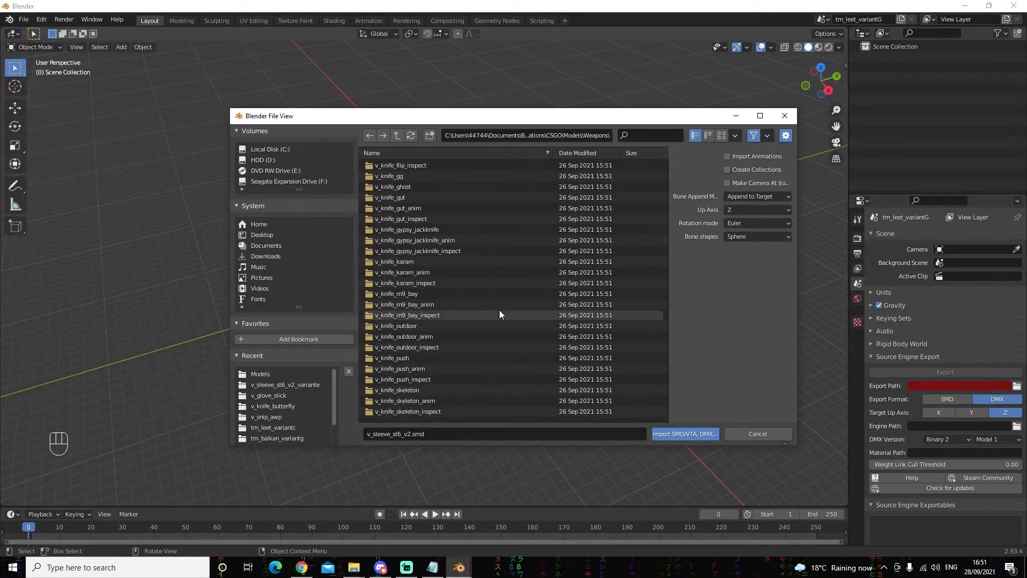
pyautogui.scroll(-10, 501, 310)
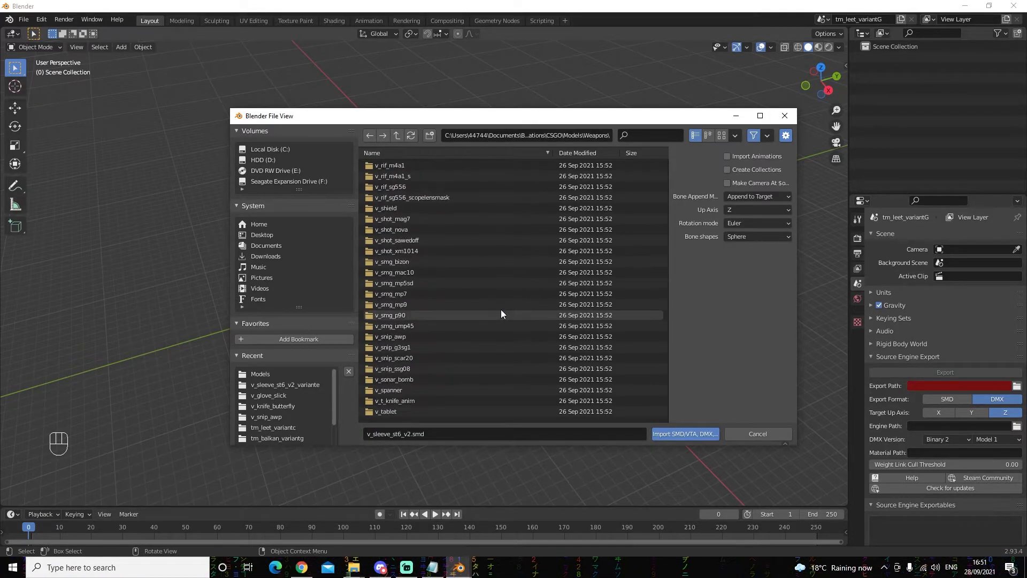
pyautogui.scroll(-10, 501, 314)
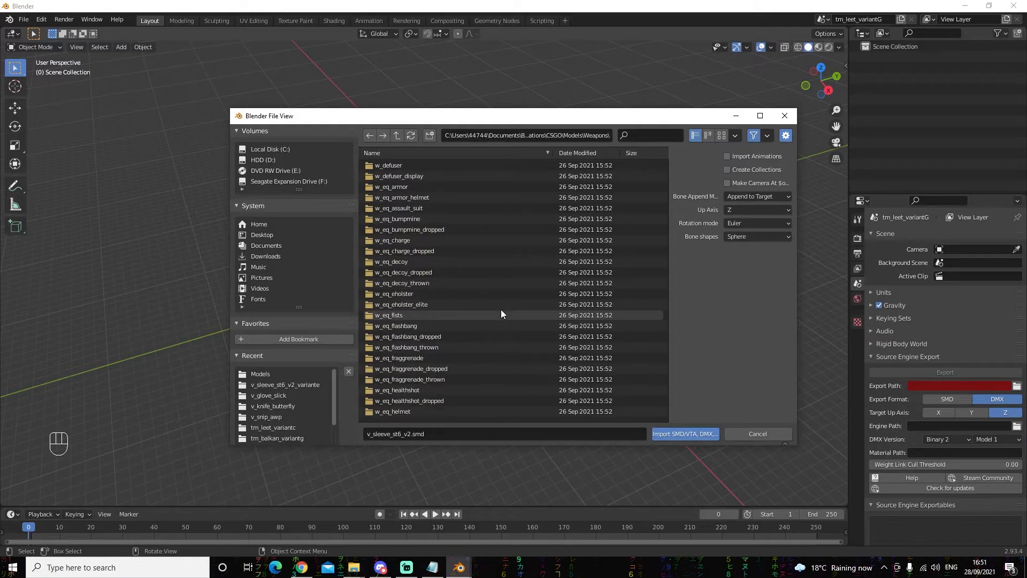
pyautogui.scroll(-5, 501, 314)
pyautogui.scroll(-18, 501, 313)
pyautogui.scroll(-20, 501, 314)
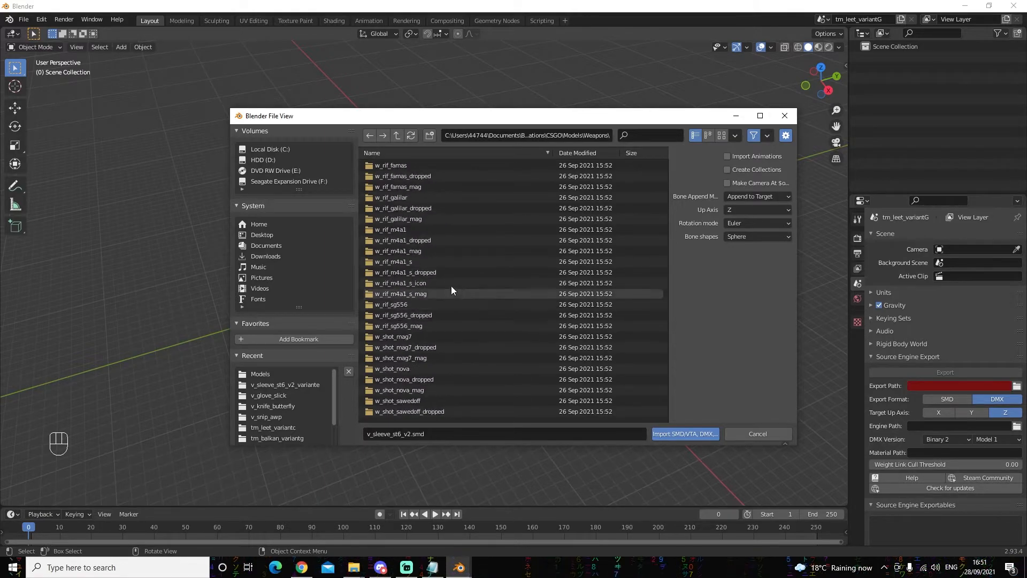
pyautogui.scroll(2, 399, 187)
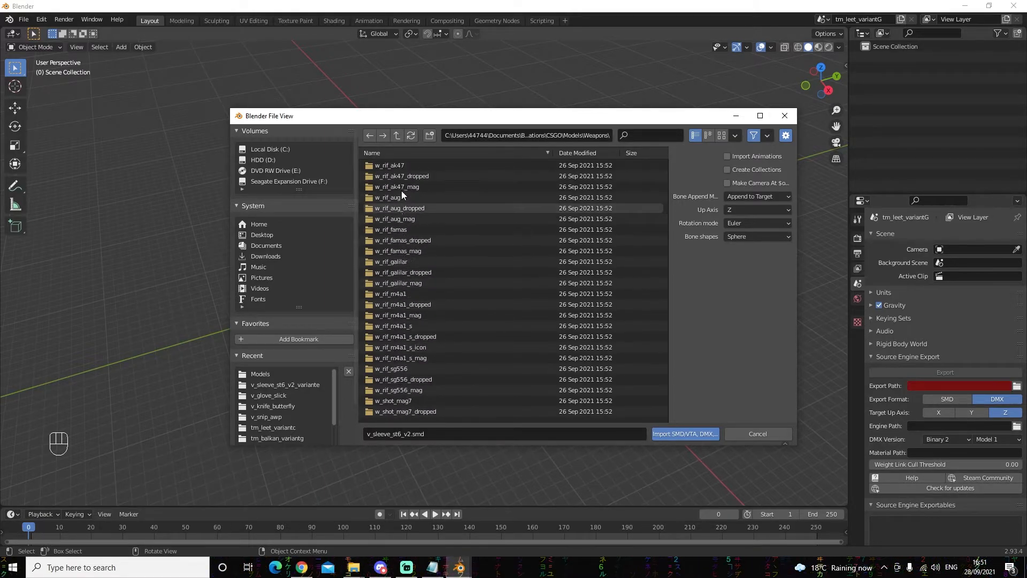
pyautogui.scroll(1, 402, 172)
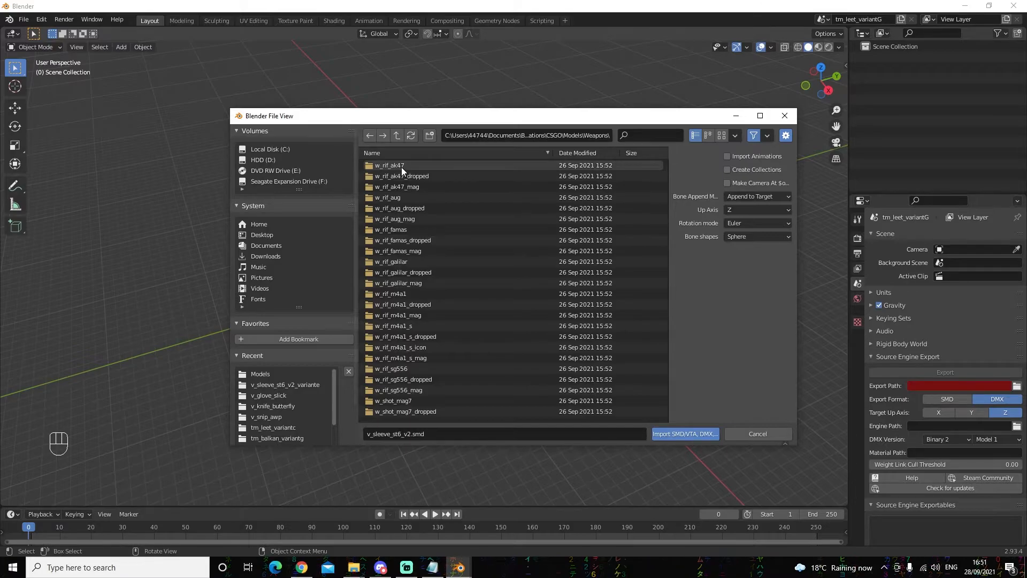
pyautogui.click(401, 167)
pyautogui.doubleClick(401, 167)
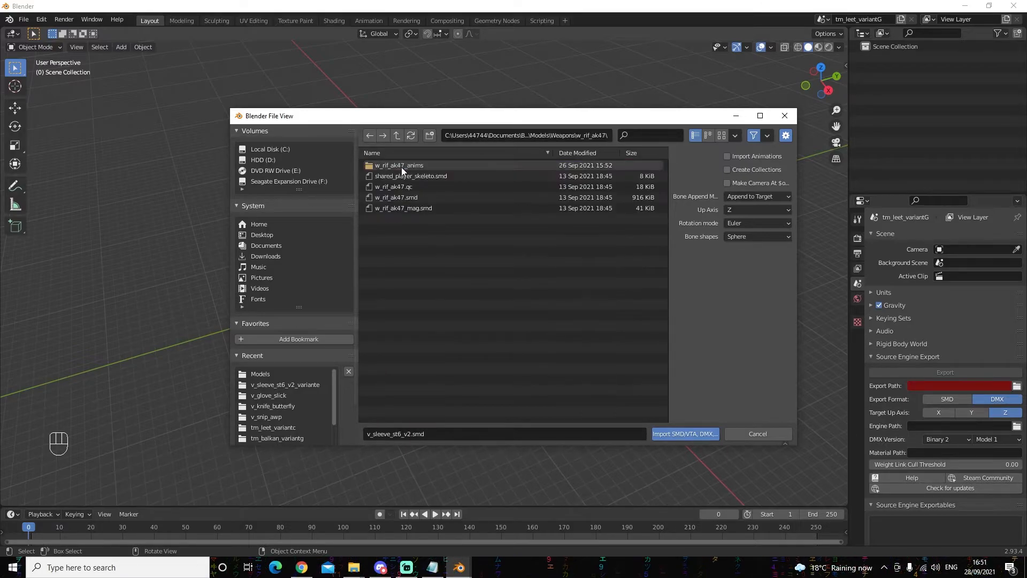
# Step: Import w_rif_ak47.smd and w_rif_ak47_mag.smd together
pyautogui.click(437, 197)
pyautogui.keyDown('shift'); pyautogui.click(444, 208); pyautogui.keyUp('shift')
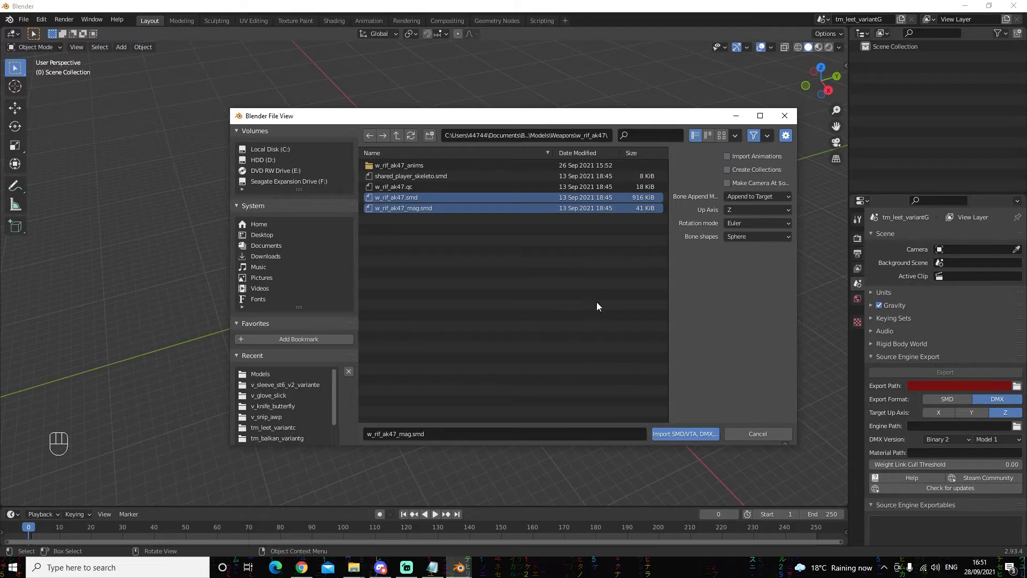
pyautogui.click(685, 434)
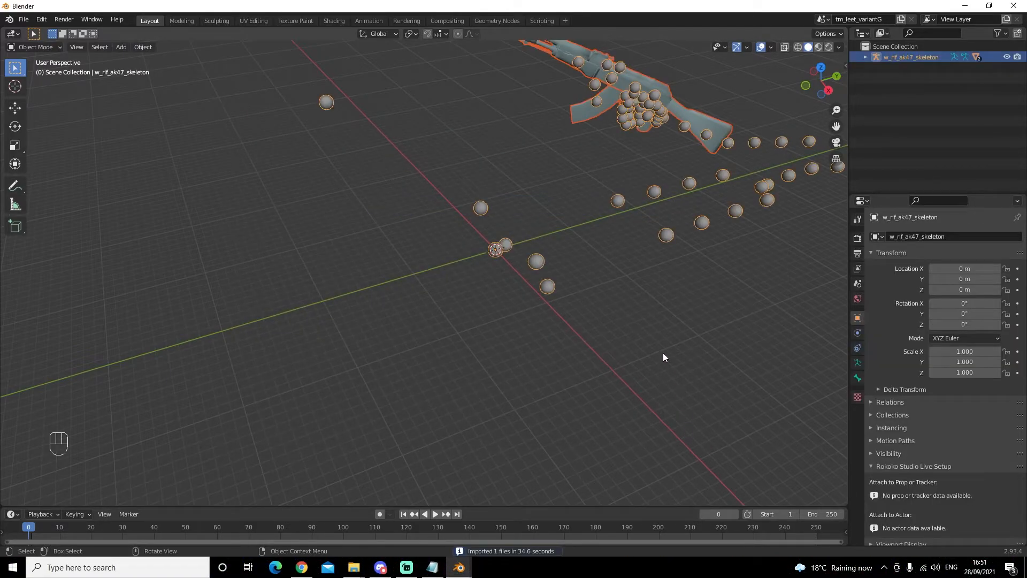
# Step: Copy the name of the AK-47 armature and rename the armature to root
pyautogui.scroll(-4, 663, 352)
pyautogui.click(954, 236)
pyautogui.hotkey('ctrl', 'c')
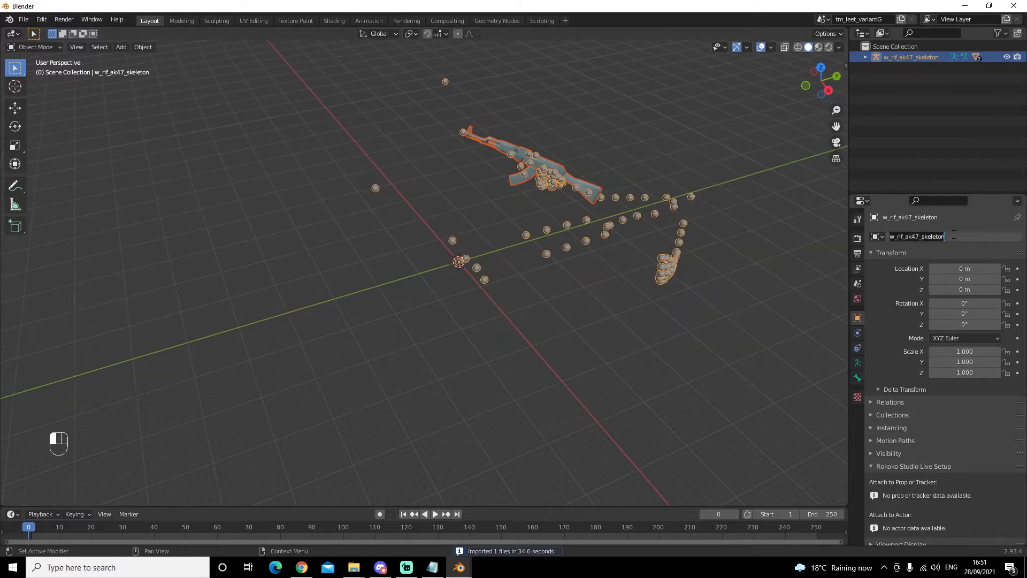
pyautogui.press('ctrl')
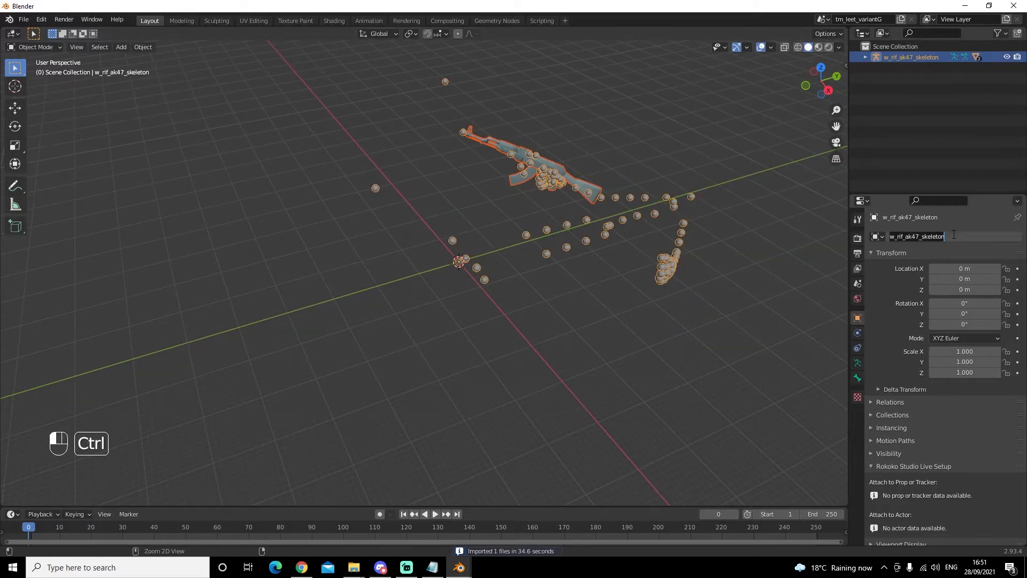
pyautogui.write('root')
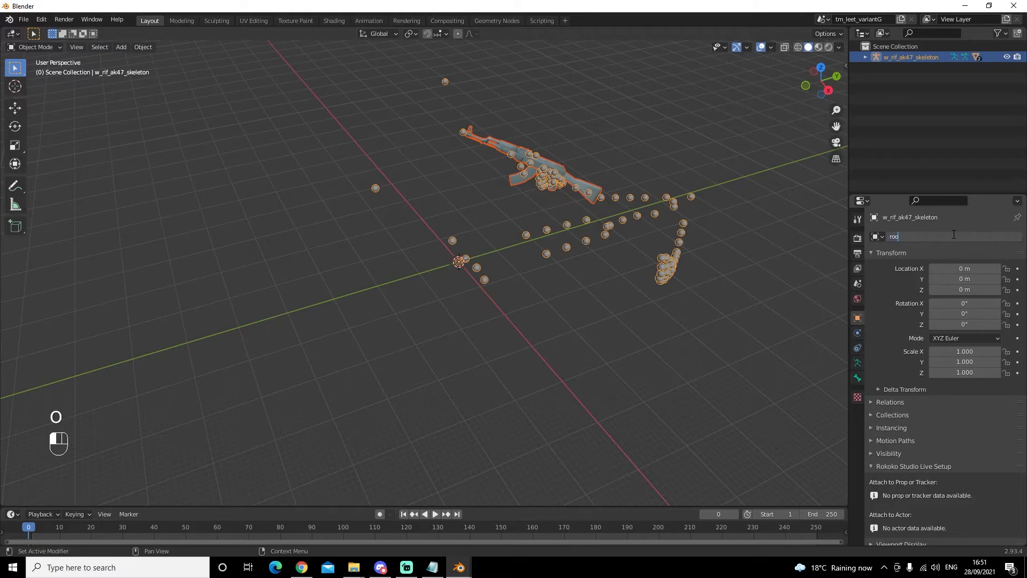
pyautogui.press('Return')
# Step: Export the AK-47 to the Models folder as w_rif_ak47_skeleton_model.fbx and delete the exported objects from the scene
pyautogui.click(23, 19)
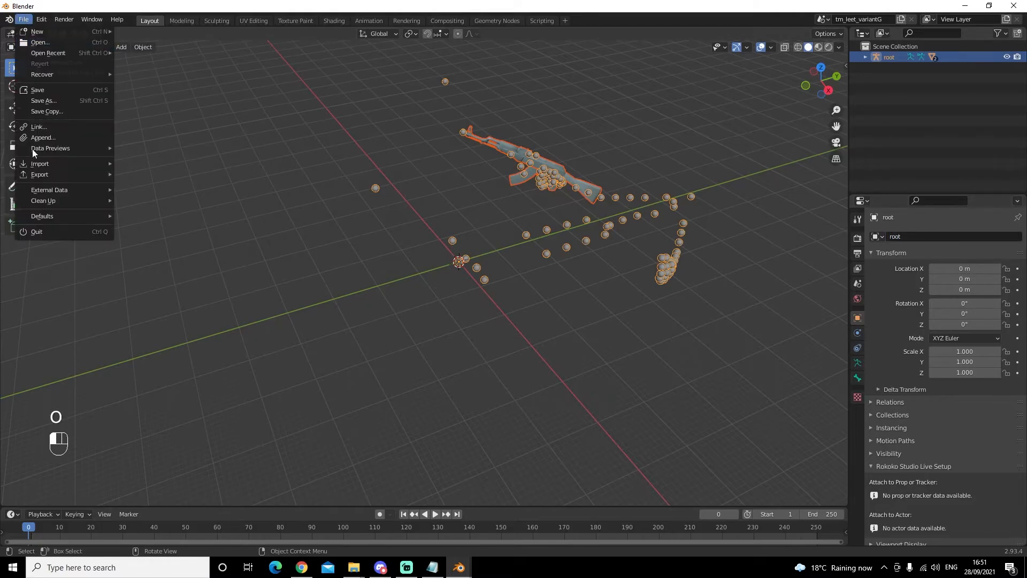
pyautogui.moveTo(107, 175)
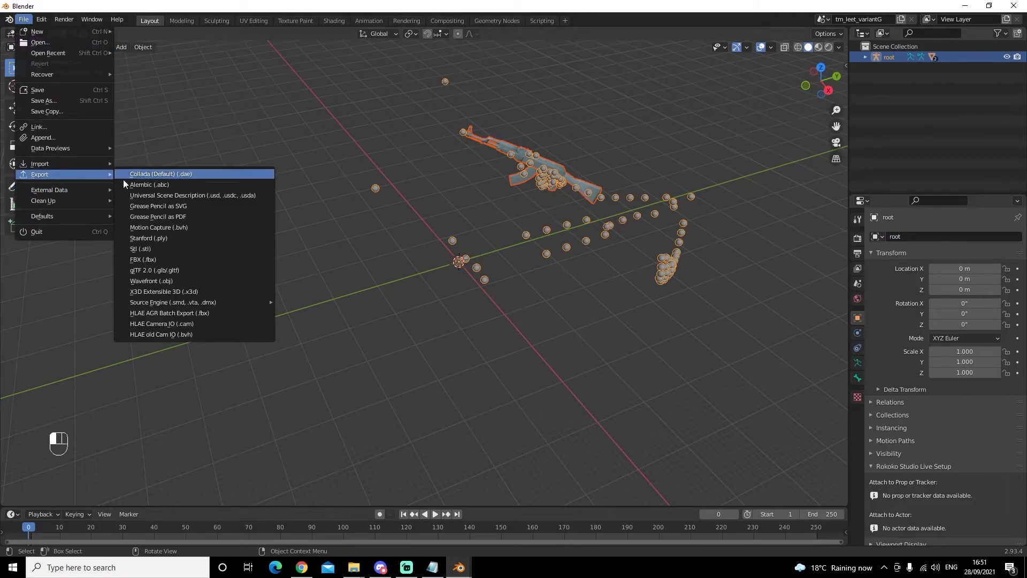
pyautogui.click(179, 259)
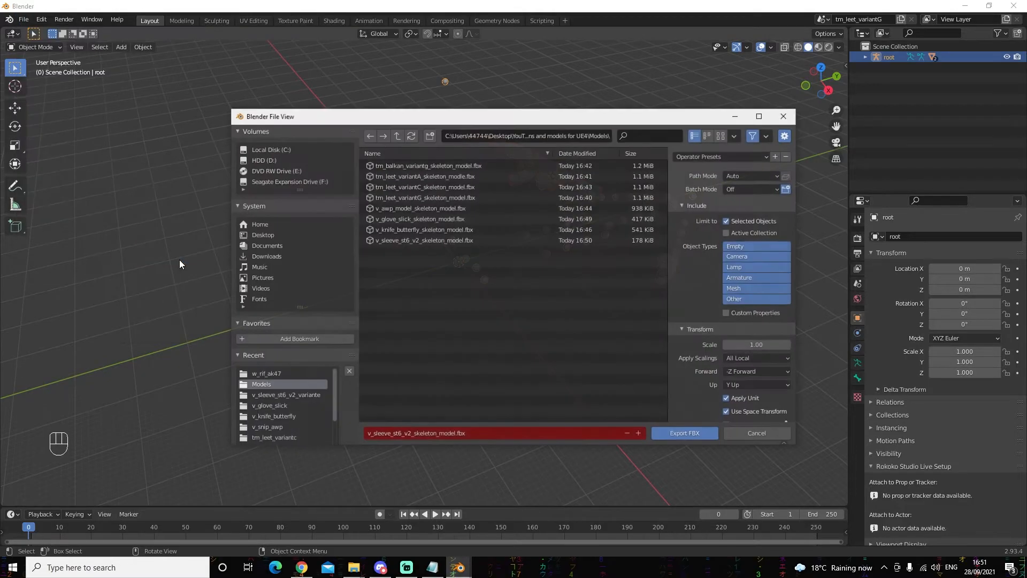
pyautogui.click(487, 429)
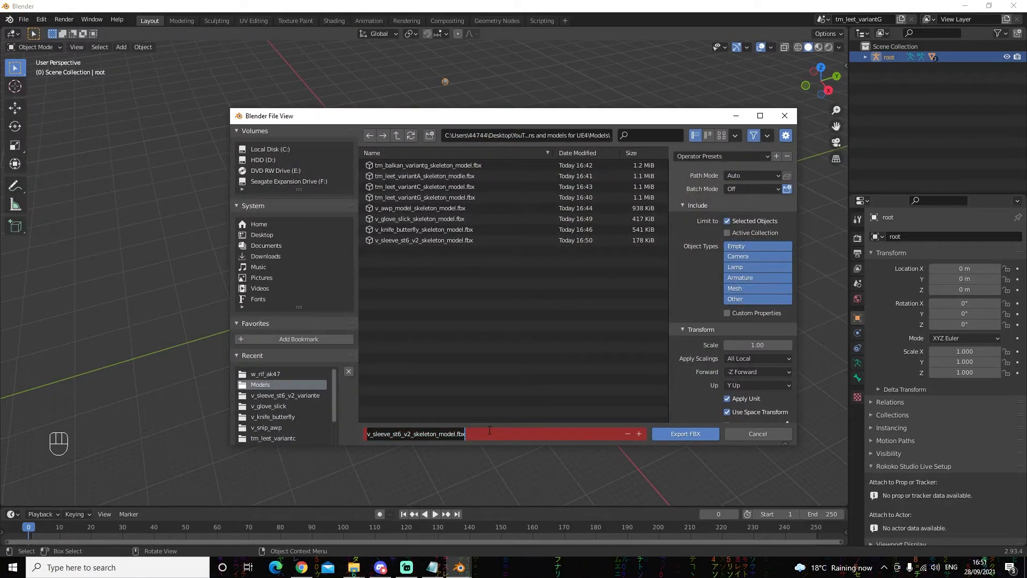
pyautogui.hotkey('ctrl', 'v')
pyautogui.write('_model')
pyautogui.click(695, 431)
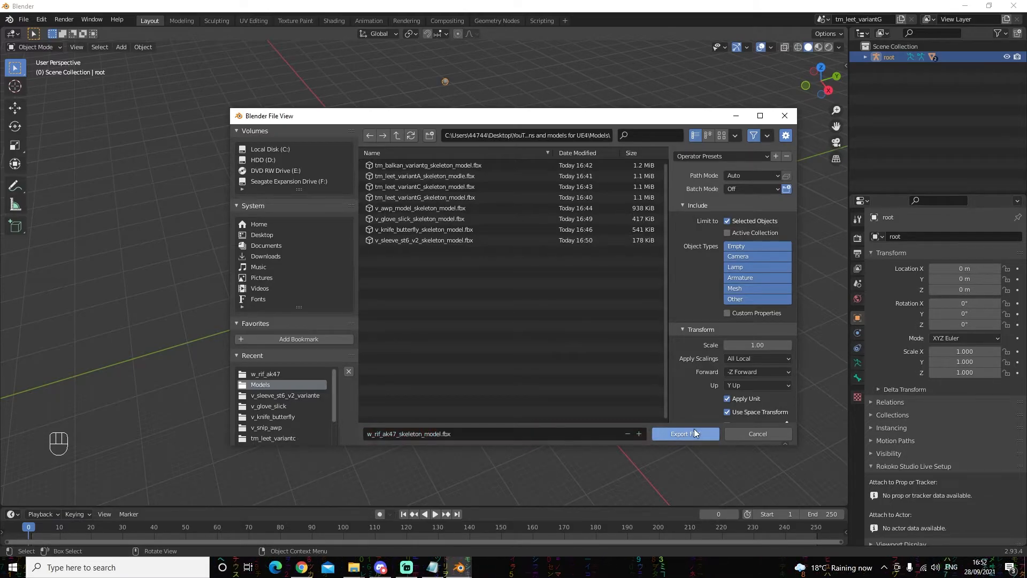
pyautogui.click(693, 435)
pyautogui.press('Delete')
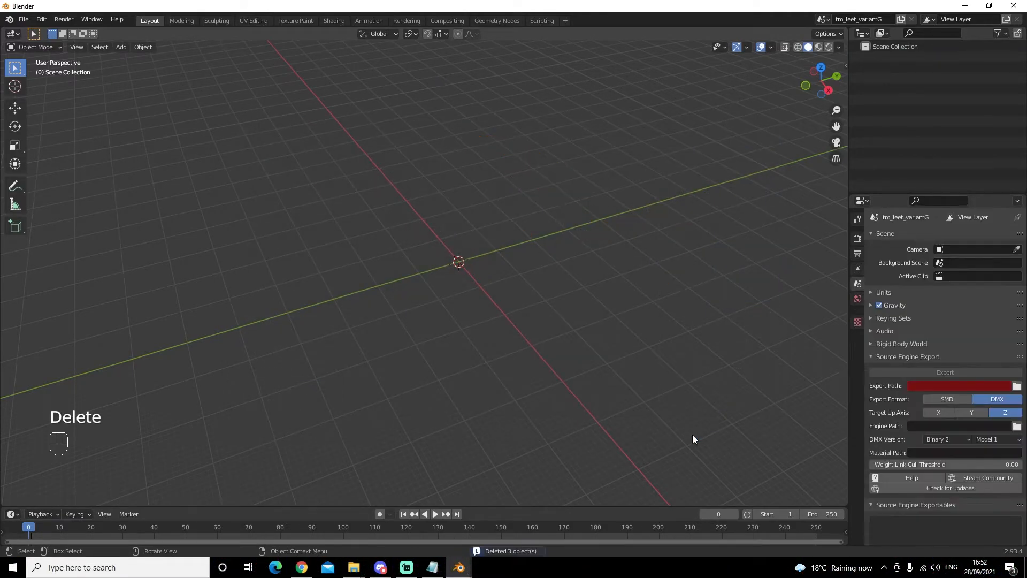
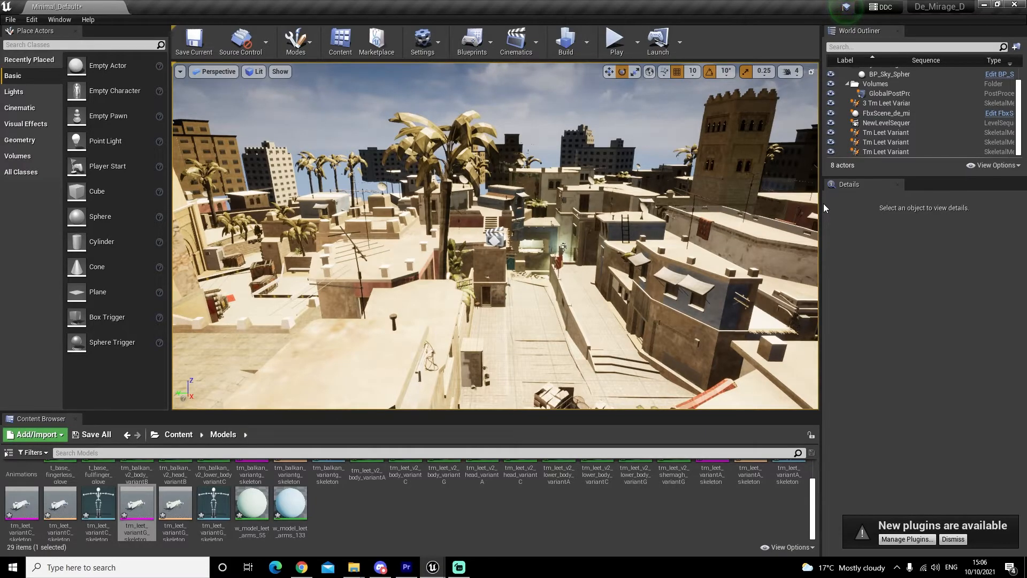
# Step: In the Unreal Editor's De_Mirage_D project, place an Empty Actor in the level and reset its location to 0, 0, 0
pyautogui.moveTo(91, 65); pyautogui.dragTo(326, 174)
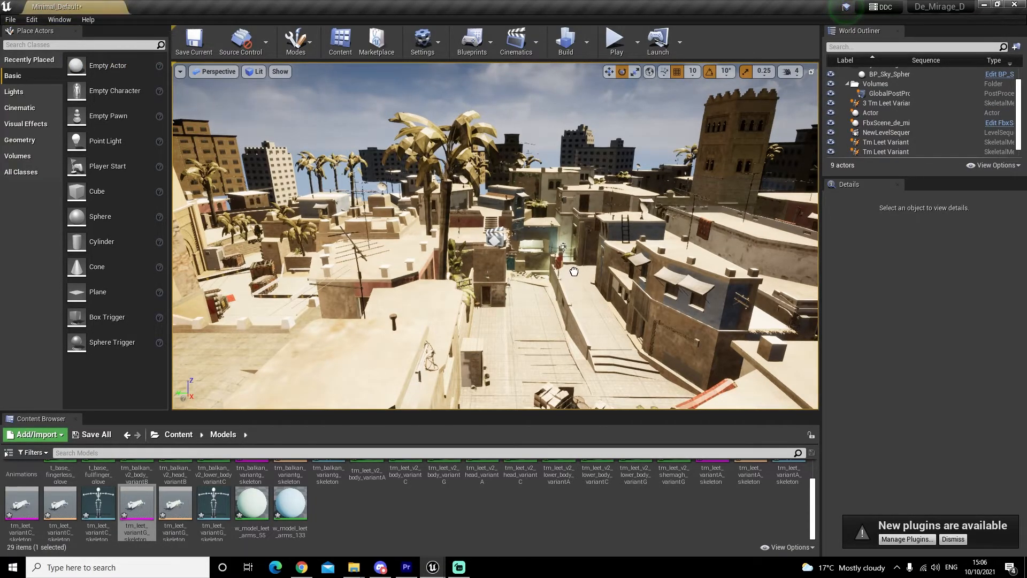
pyautogui.click(564, 248)
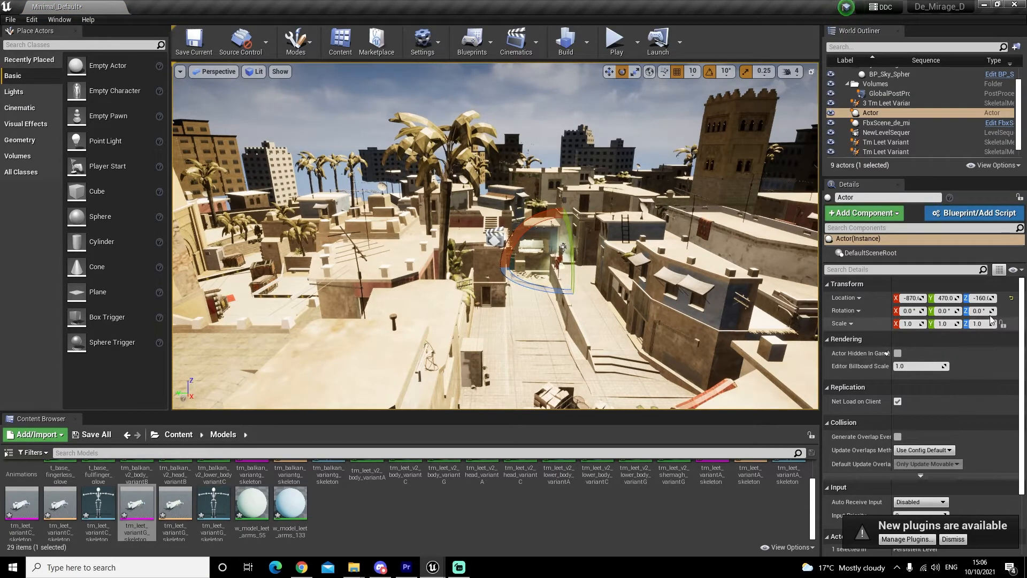
pyautogui.click(1011, 298)
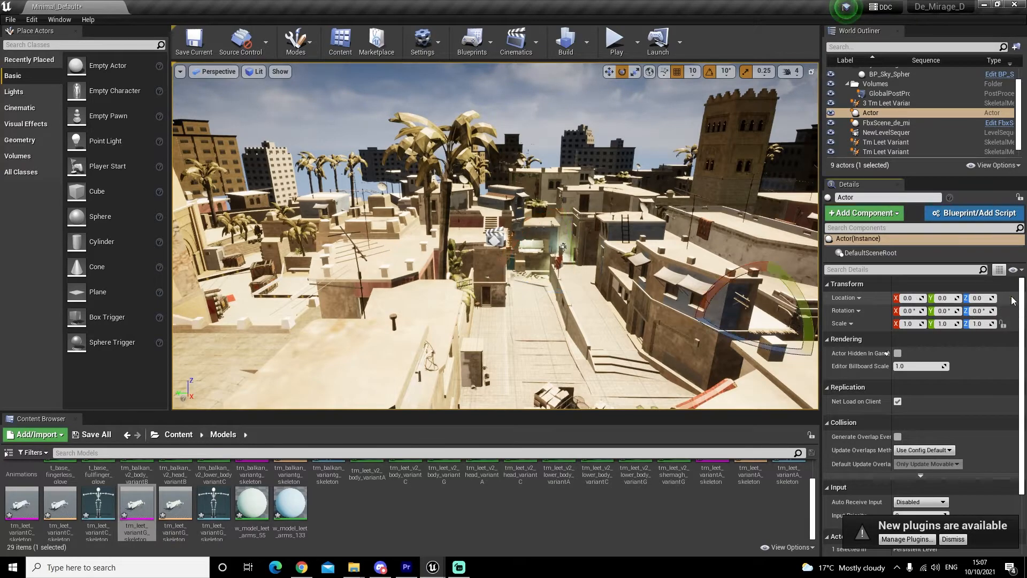
# Step: Parent the four Tm Leet Variant skeletal meshes to the empty Actor
pyautogui.scroll(-1, 922, 142)
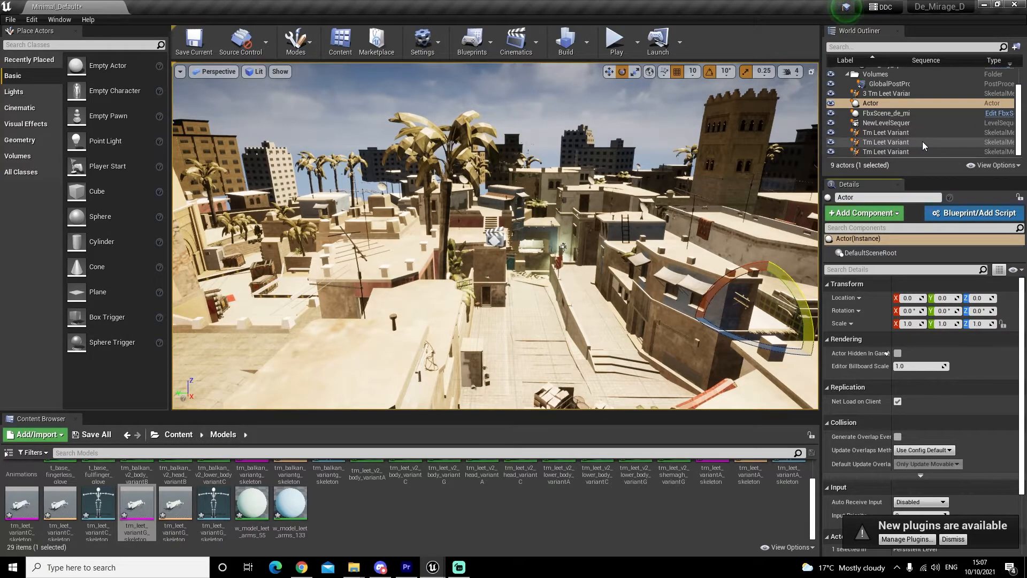
pyautogui.click(899, 93)
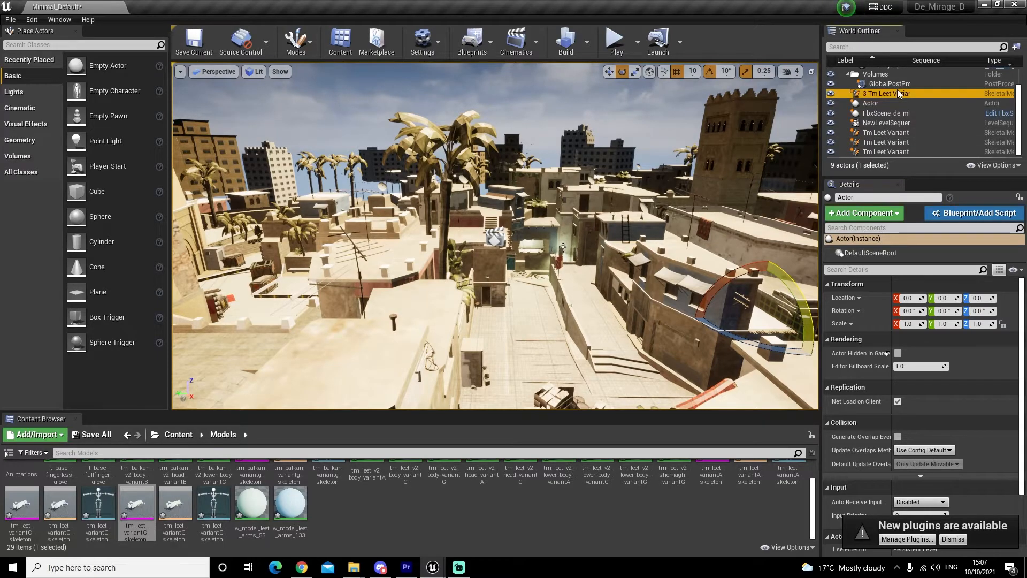
pyautogui.keyDown('ctrl'); pyautogui.click(898, 133); pyautogui.keyUp('ctrl')
pyautogui.keyDown('ctrl'); pyautogui.click(899, 143); pyautogui.keyUp('ctrl')
pyautogui.keyDown('ctrl'); pyautogui.click(901, 151); pyautogui.keyUp('ctrl')
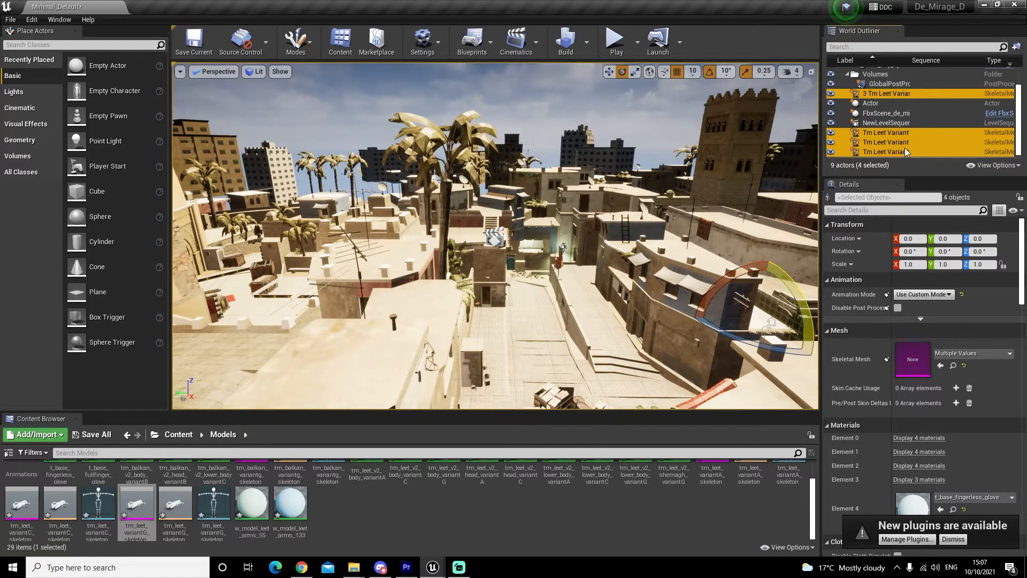
pyautogui.moveTo(904, 147); pyautogui.dragTo(880, 100)
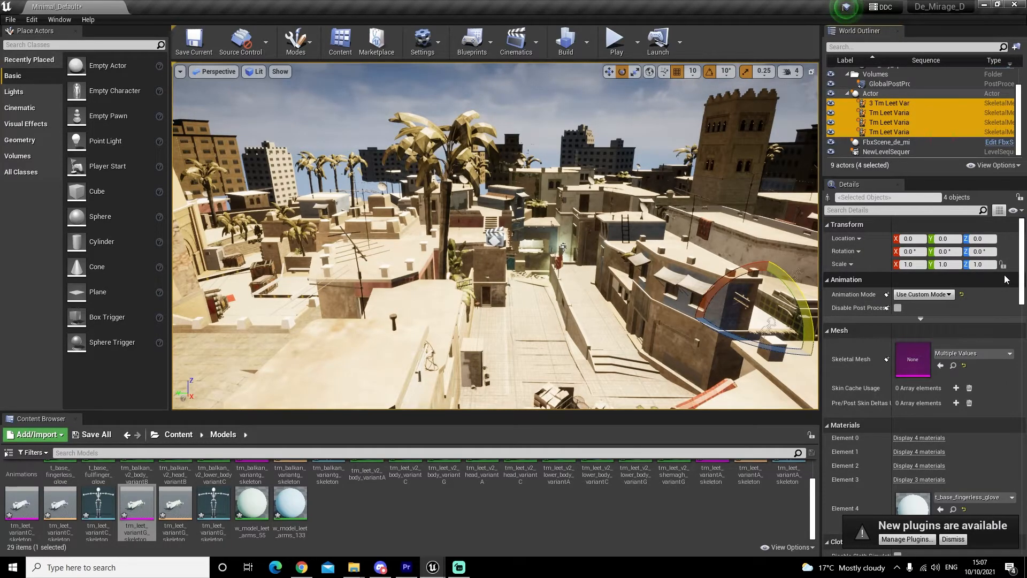
pyautogui.click(881, 93)
# Step: Play the level sequence to check where the characters move on the map, pausing at frame 478
pyautogui.moveTo(438, 568)
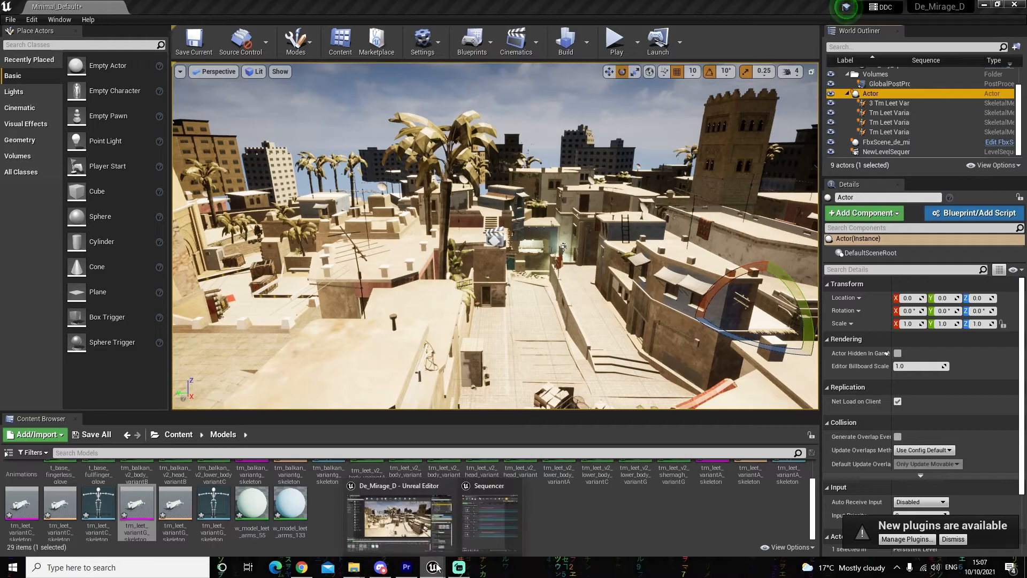
pyautogui.click(490, 517)
pyautogui.moveTo(652, 183); pyautogui.dragTo(700, 201)
pyautogui.press('f')
pyautogui.moveTo(455, 177); pyautogui.dragTo(364, 181, button='right')
pyautogui.press('space')
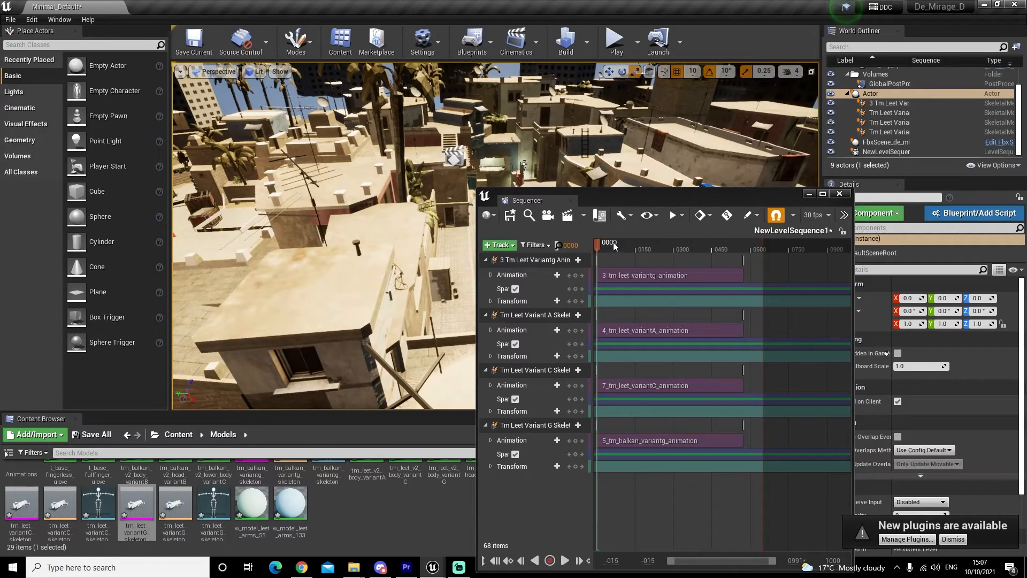
pyautogui.press('space')
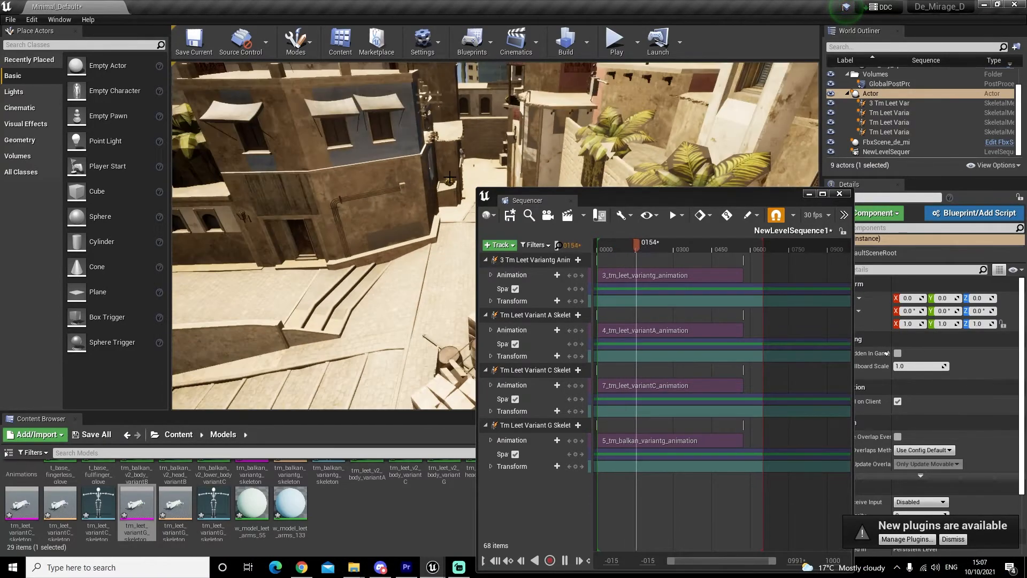
pyautogui.moveTo(611, 198); pyautogui.dragTo(795, 169)
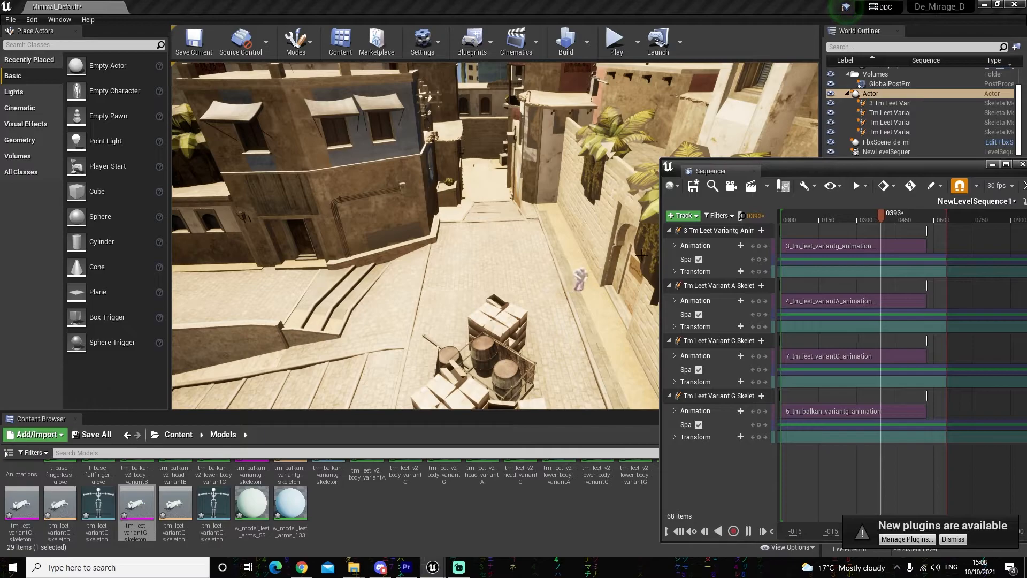
pyautogui.click(751, 531)
pyautogui.moveTo(832, 168); pyautogui.dragTo(271, 220)
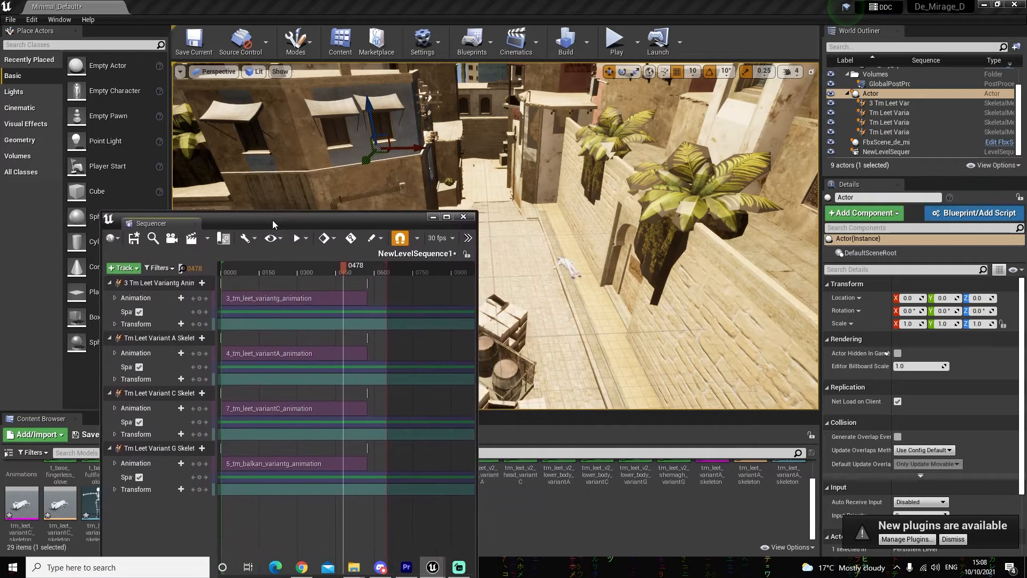
# Step: Set the parent Actor's Z rotation to 90° and replay the sequence from frame 63 to check the characters' paths
pyautogui.click(872, 94)
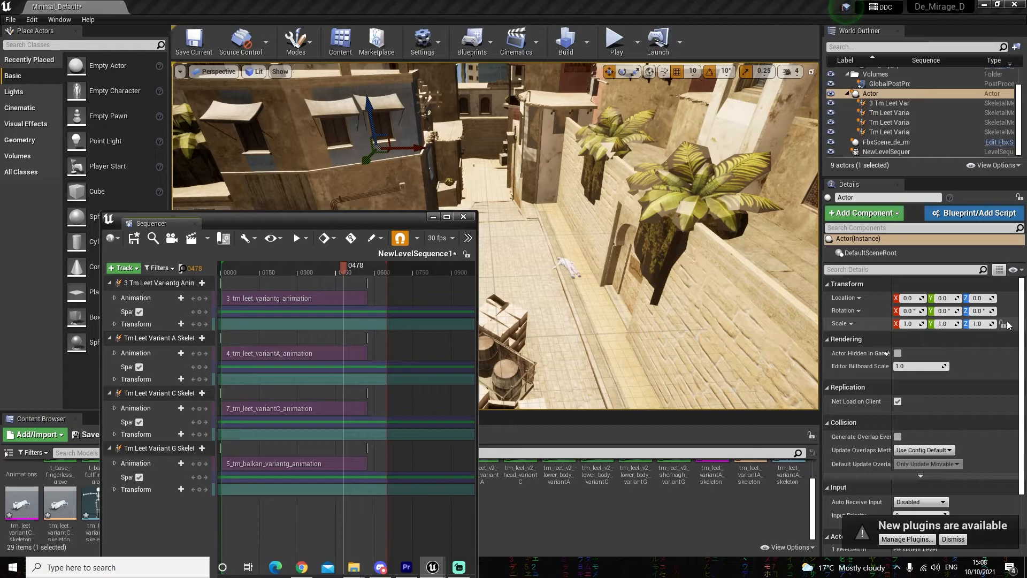
pyautogui.click(978, 311)
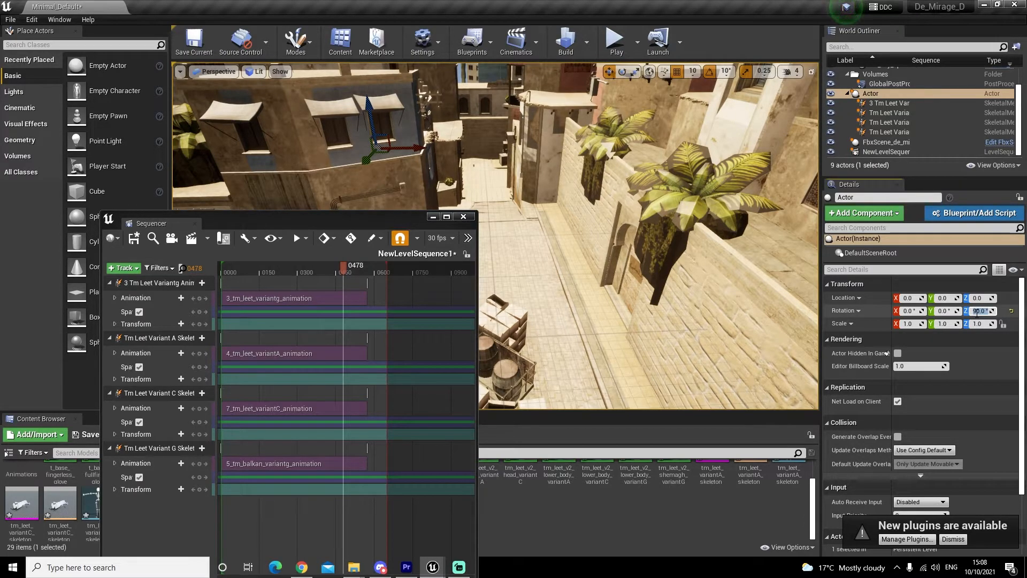
pyautogui.moveTo(409, 217); pyautogui.dragTo(917, 194)
pyautogui.moveTo(768, 241); pyautogui.dragTo(746, 248)
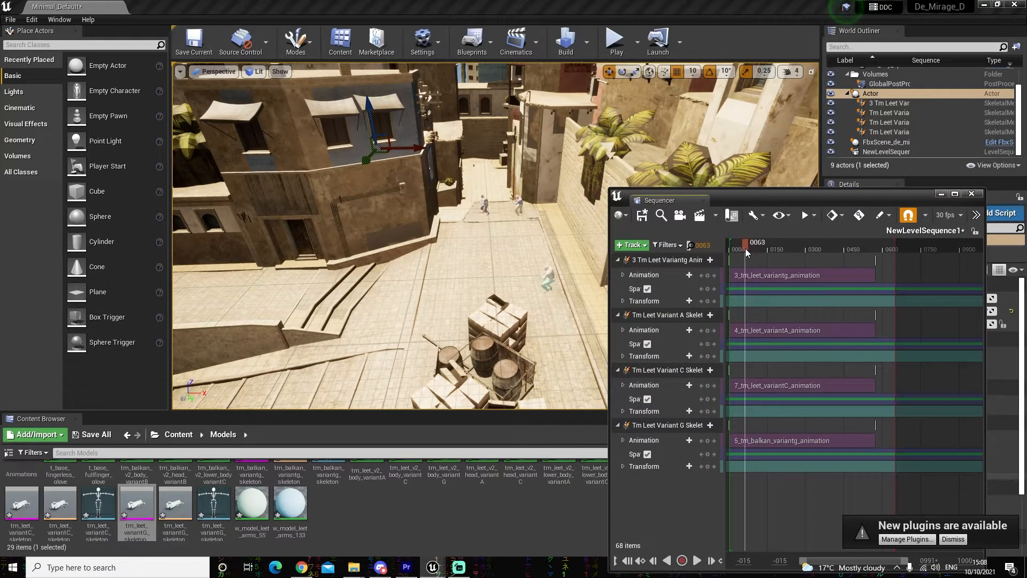
pyautogui.press('space')
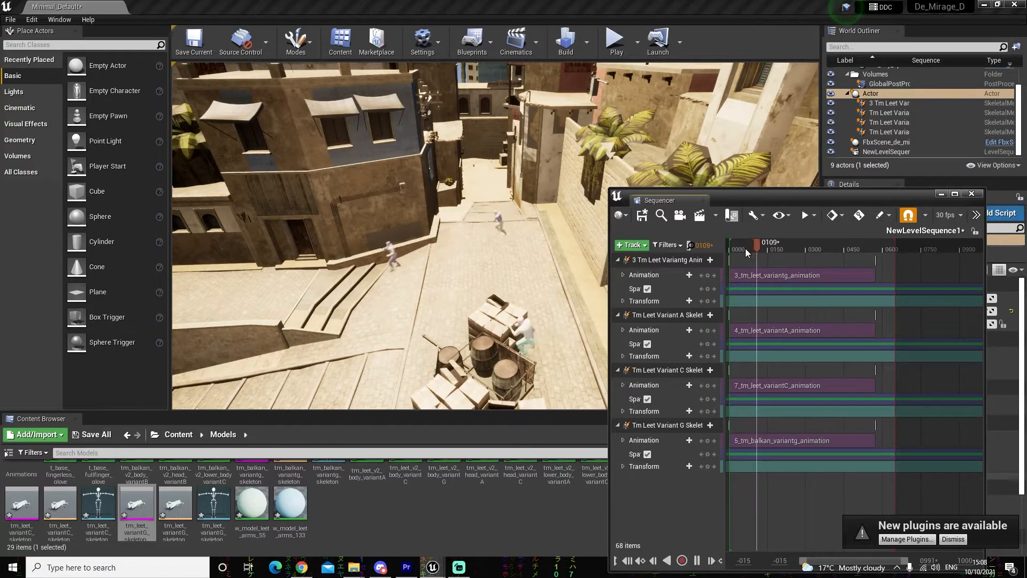
pyautogui.moveTo(520, 237); pyautogui.dragTo(415, 239, button='right')
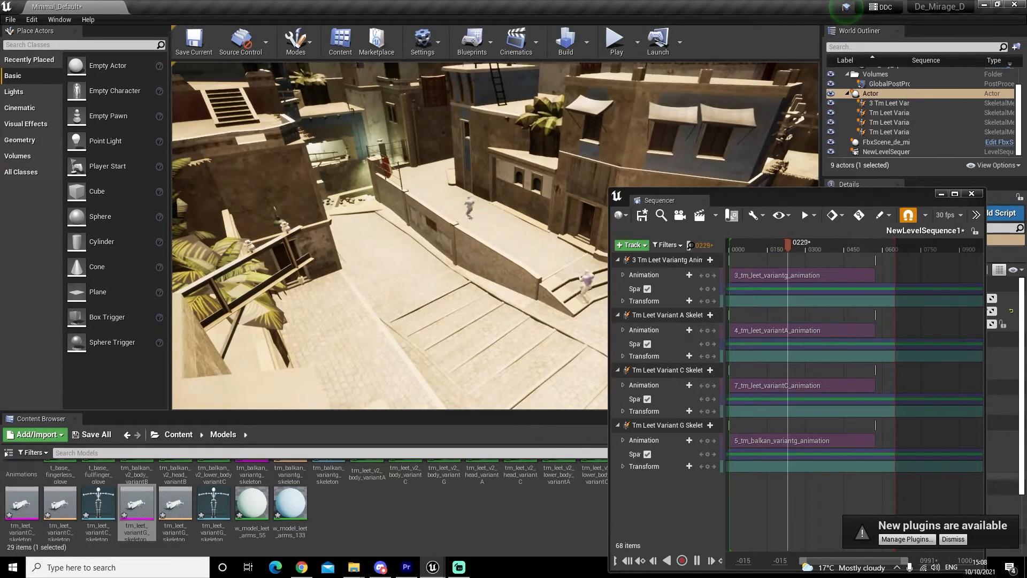
pyautogui.scroll(-5, 526, 298)
pyautogui.scroll(4, 526, 299)
pyautogui.scroll(3, 526, 299)
pyautogui.moveTo(526, 299); pyautogui.dragTo(511, 263, button='right')
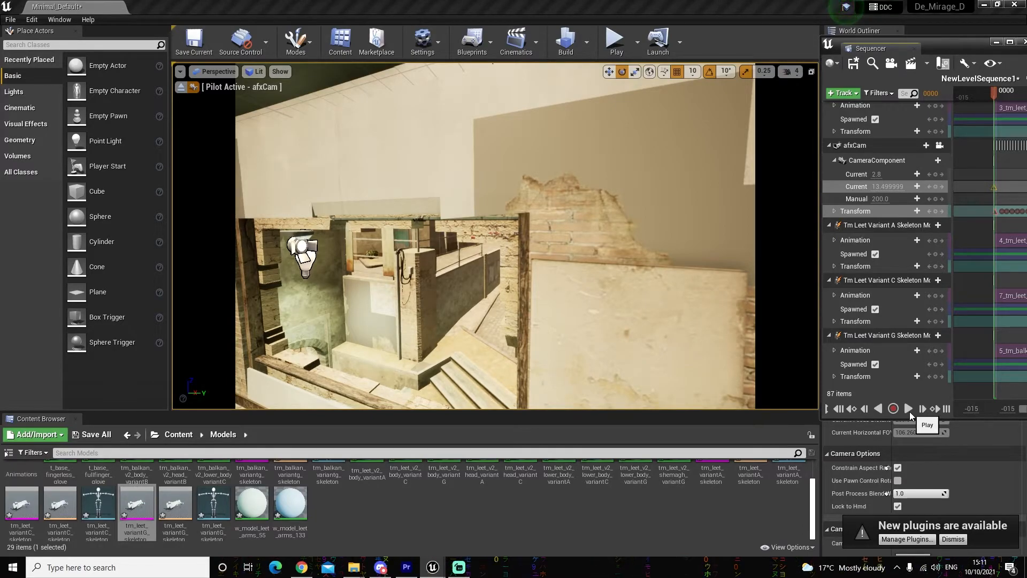
# Step: Play the sequence from frame 0 through the piloted afxCam camera
pyautogui.click(909, 409)
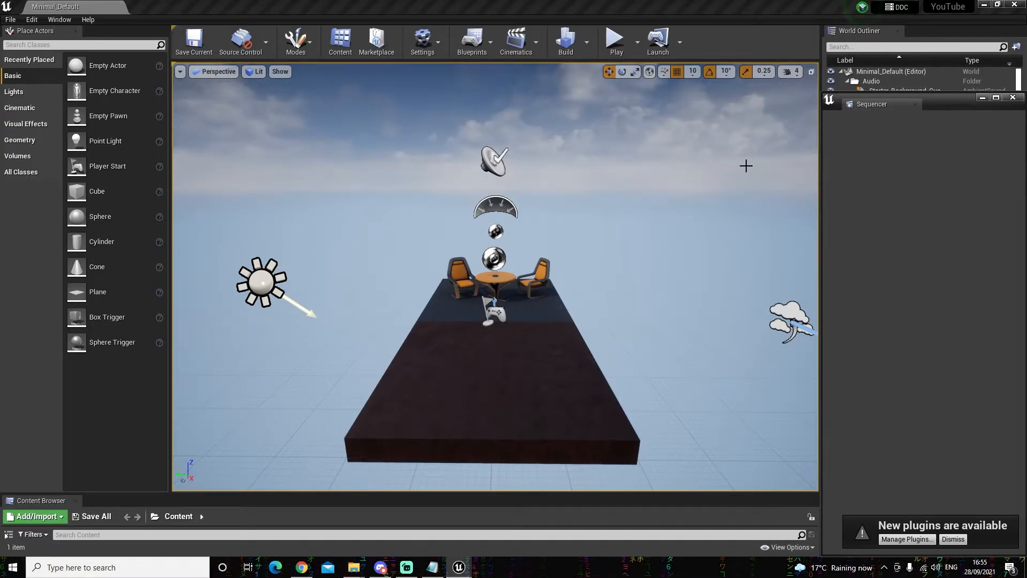
# Step: Delete the floor pieces, both chairs and the table from the default level of the YouTube project
pyautogui.click(551, 388)
pyautogui.press('Delete')
pyautogui.click(539, 317)
pyautogui.press('Delete')
pyautogui.click(540, 281)
pyautogui.press('Delete')
pyautogui.click(500, 279)
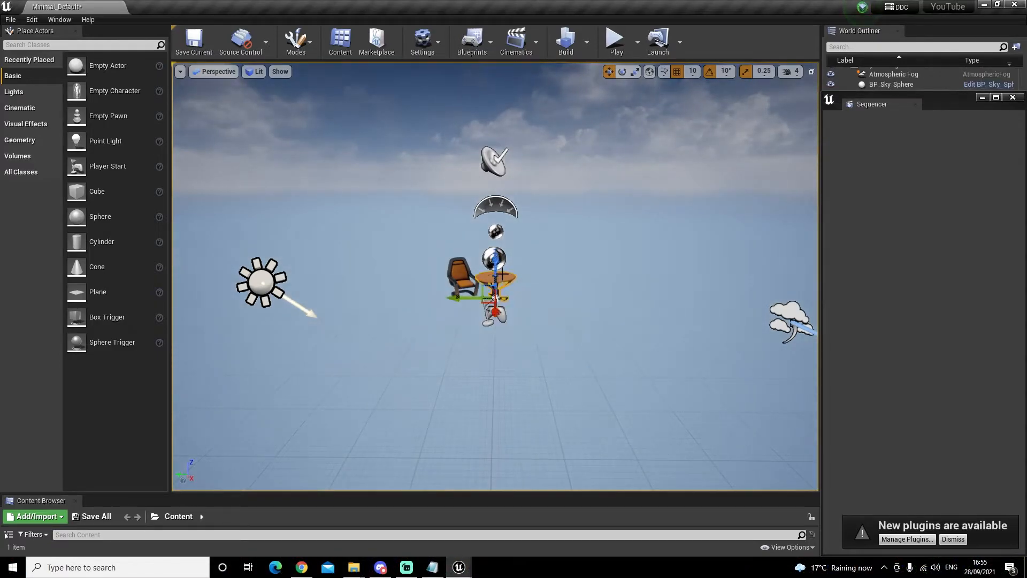
pyautogui.press('Delete')
pyautogui.click(461, 273)
pyautogui.press('Delete')
# Step: Delete the remaining reflection, fog and directional light objects from the default level
pyautogui.click(496, 275)
pyautogui.press('Delete')
pyautogui.click(790, 320)
pyautogui.press('Delete')
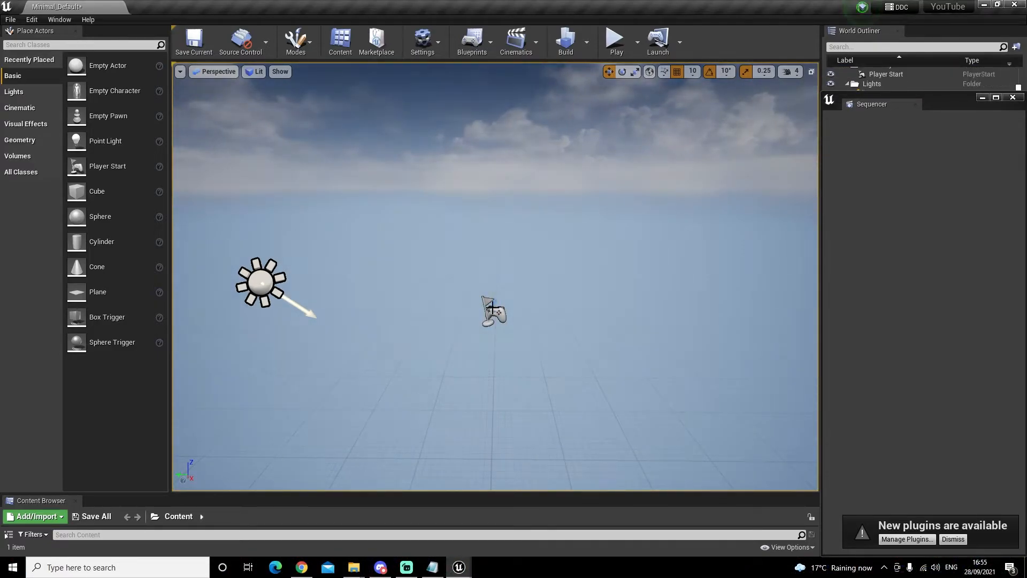
pyautogui.click(261, 283)
pyautogui.press('Delete')
pyautogui.click(563, 332)
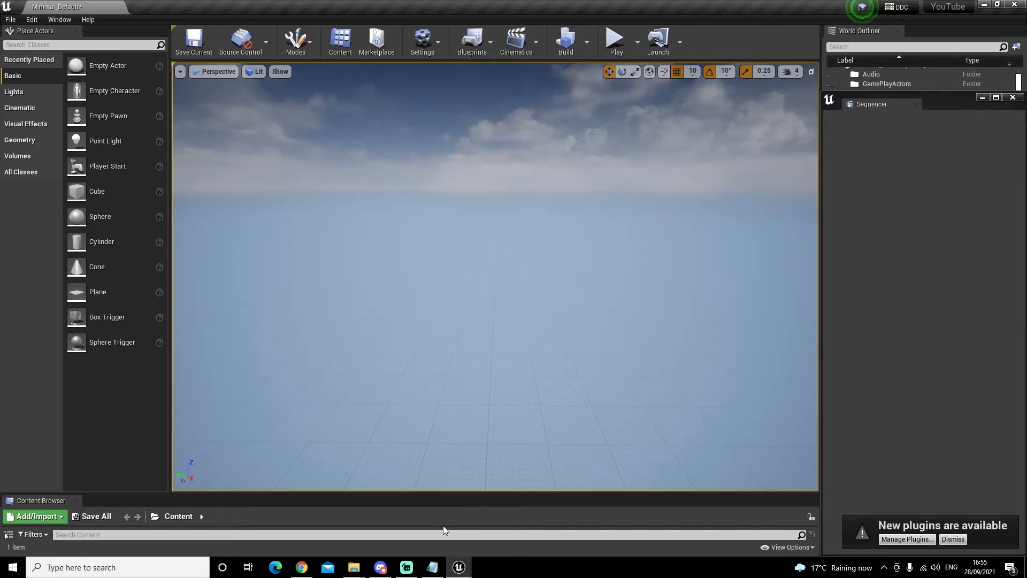
# Step: Enlarge the content browser area and create a folder named Characters in Content
pyautogui.moveTo(455, 493); pyautogui.dragTo(455, 373)
pyautogui.rightClick(100, 454)
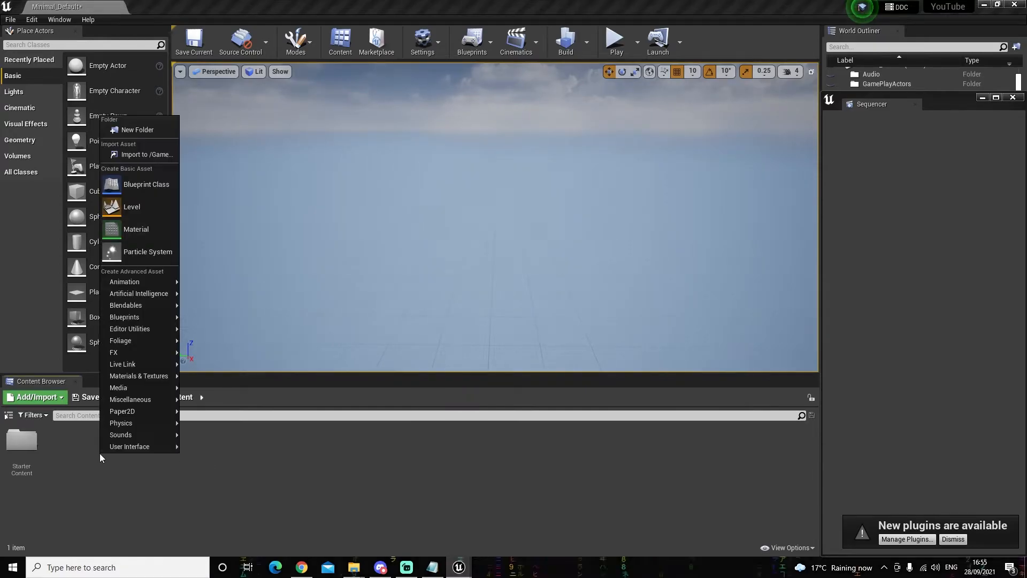
pyautogui.click(146, 131)
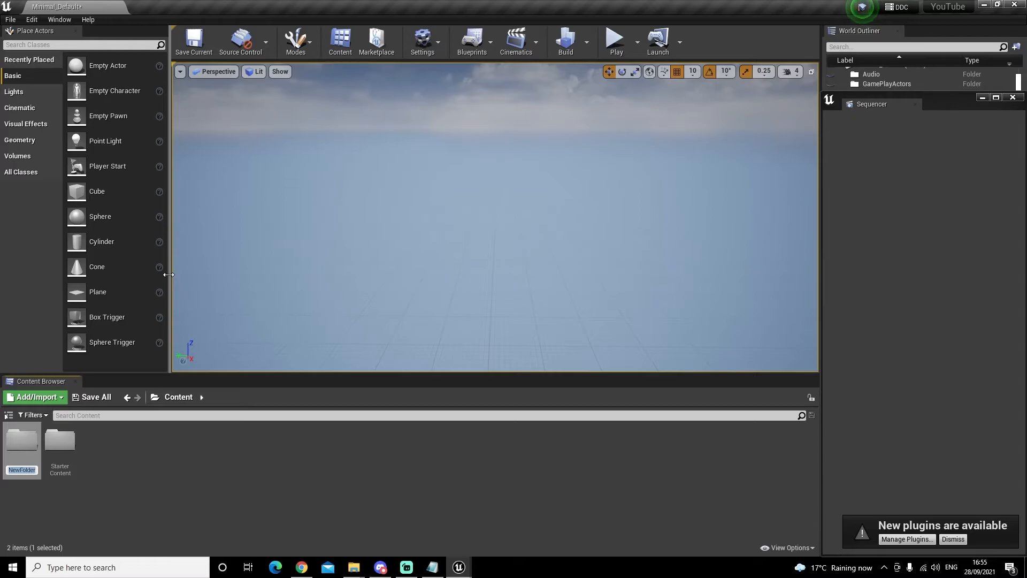
pyautogui.write('Characters')
pyautogui.press('Return')
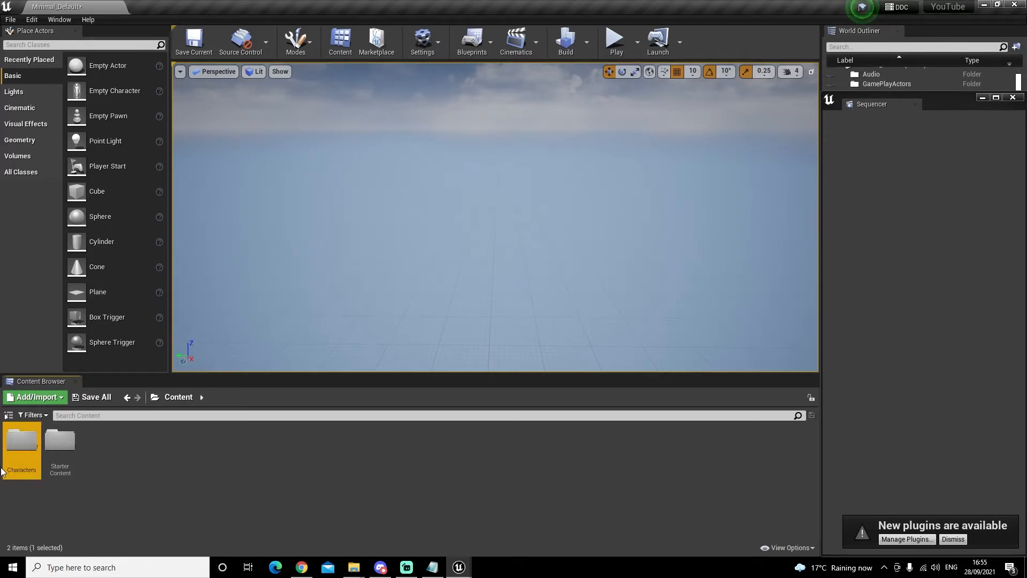
# Step: Create a subfolder named Aniations inside the Characters folder
pyautogui.doubleClick(23, 448)
pyautogui.rightClick(70, 454)
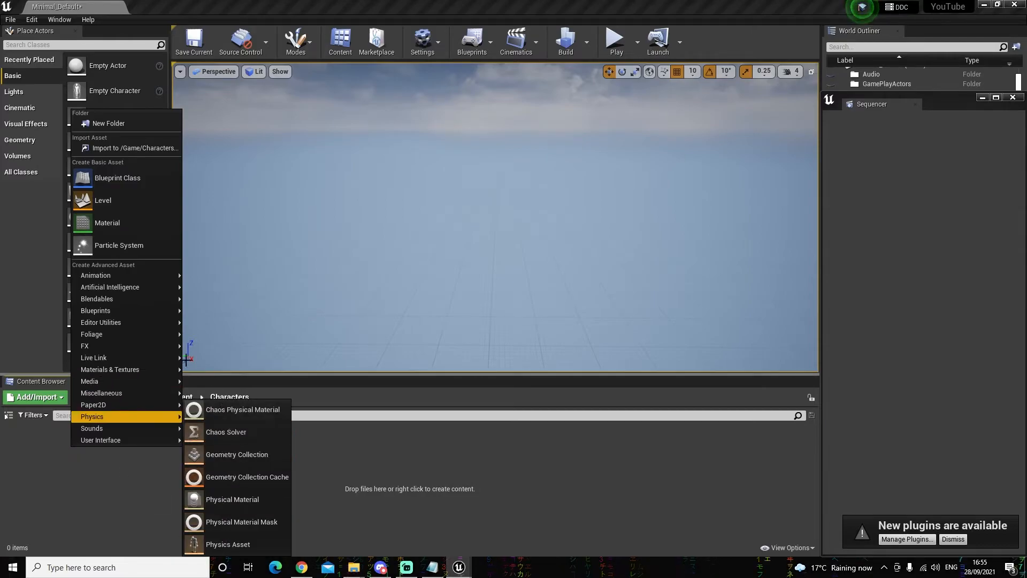
pyautogui.click(115, 123)
pyautogui.write('Aniations')
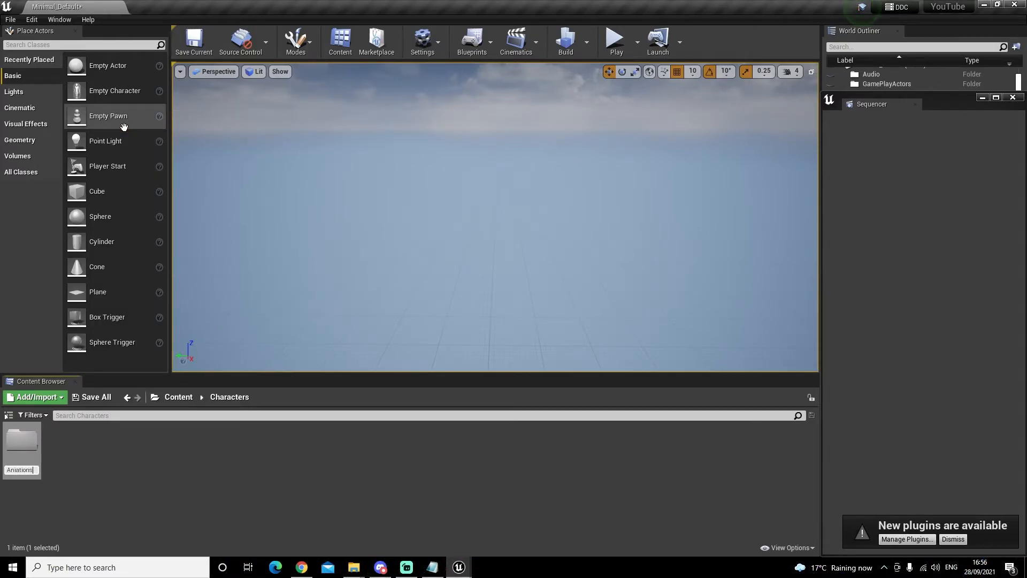
pyautogui.press('Return')
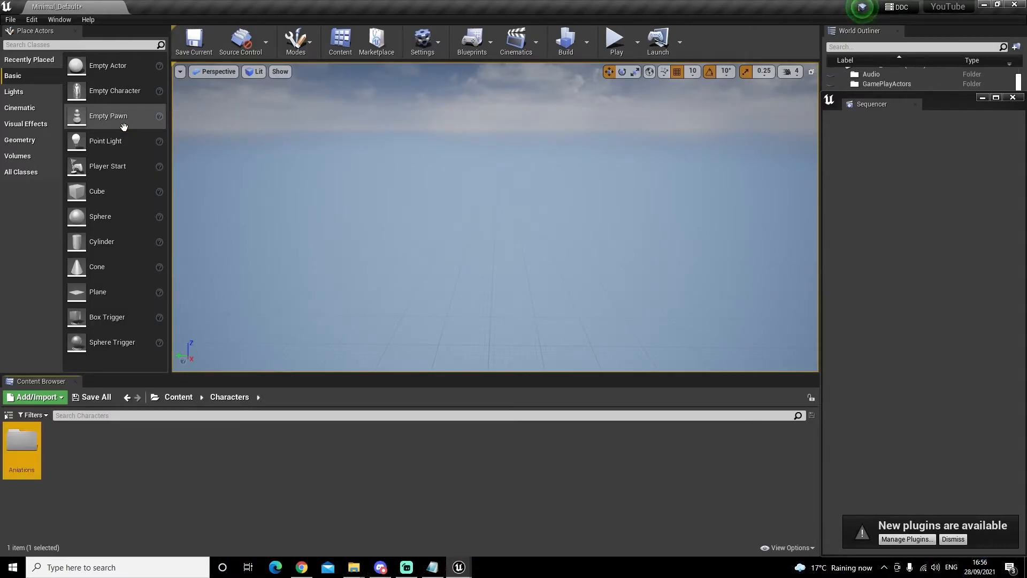
# Step: Add a level sequence saved as NewLevelSequence in Content and place the enlarged Sequencer window over the viewport
pyautogui.click(237, 401)
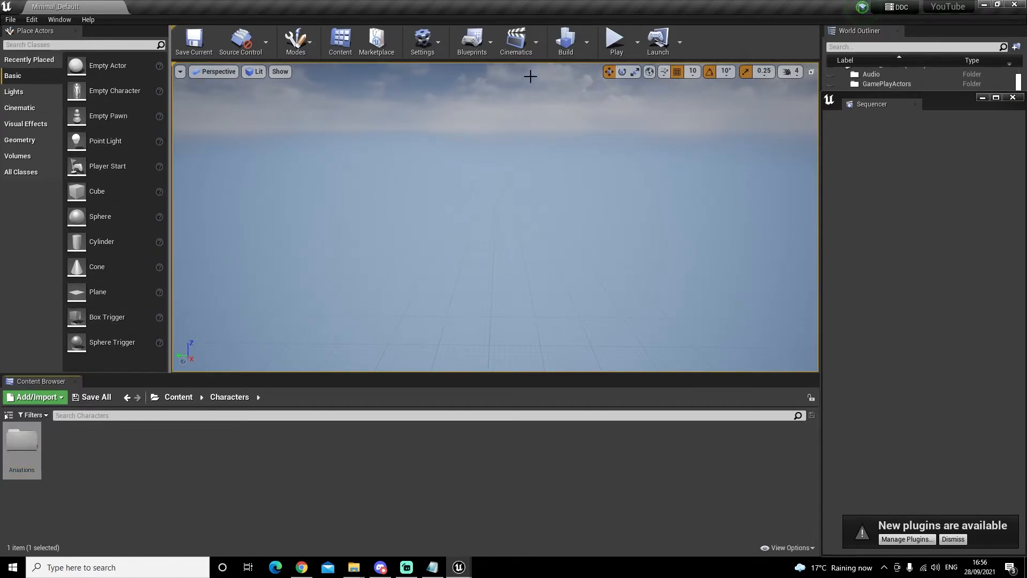
pyautogui.click(537, 46)
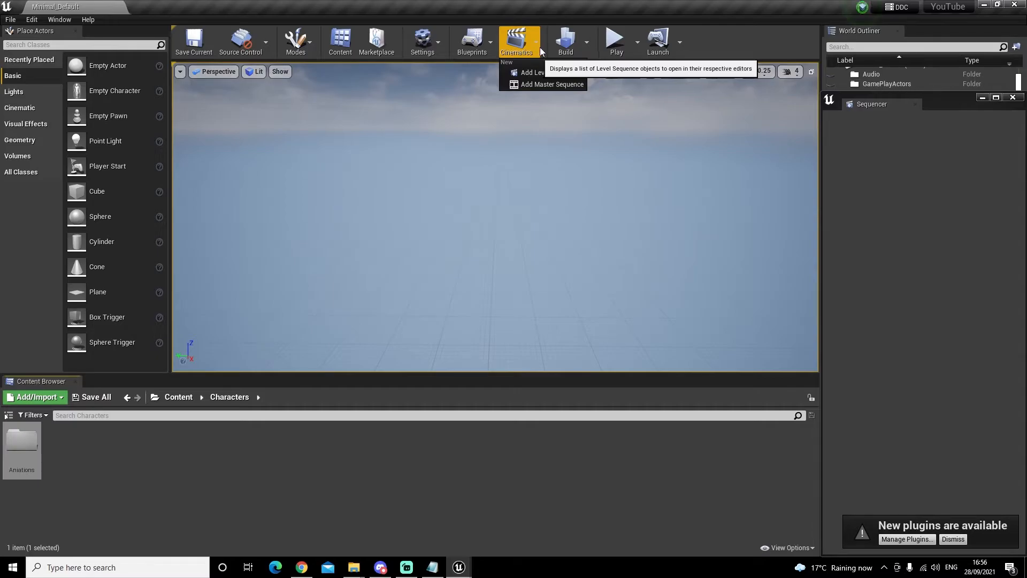
pyautogui.click(554, 75)
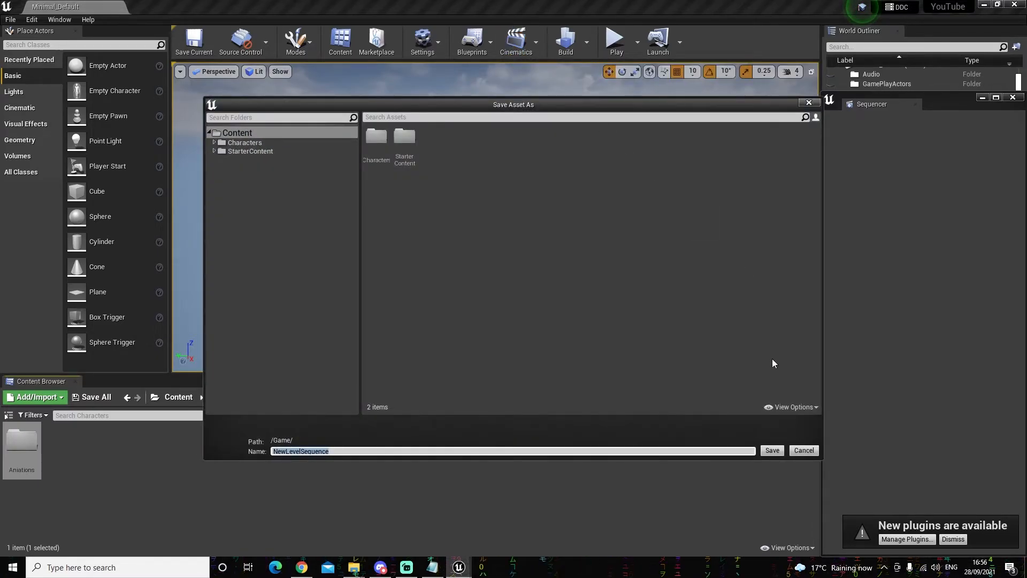
pyautogui.click(776, 451)
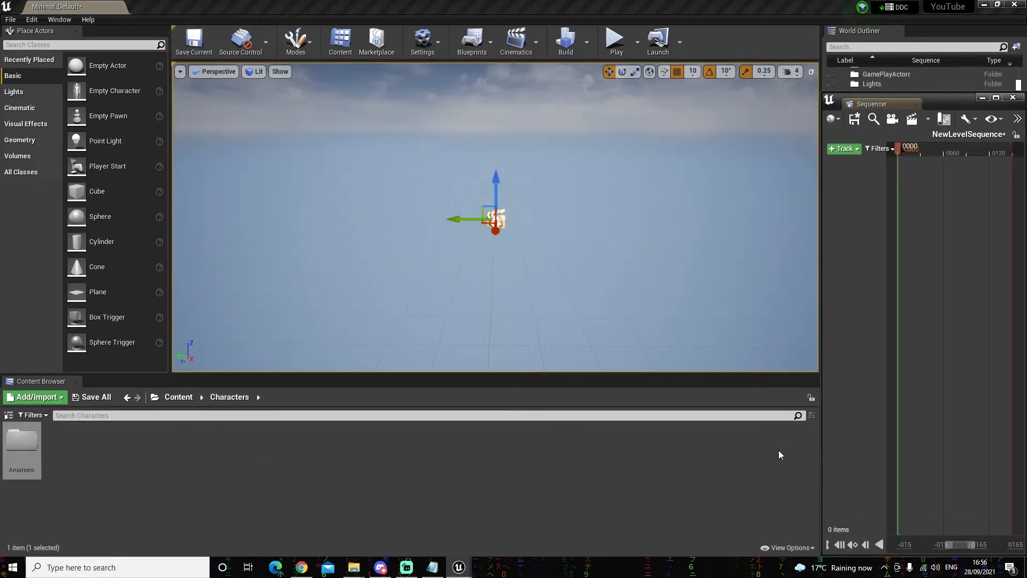
pyautogui.moveTo(943, 101); pyautogui.dragTo(550, 78)
pyautogui.moveTo(635, 157); pyautogui.dragTo(861, 191)
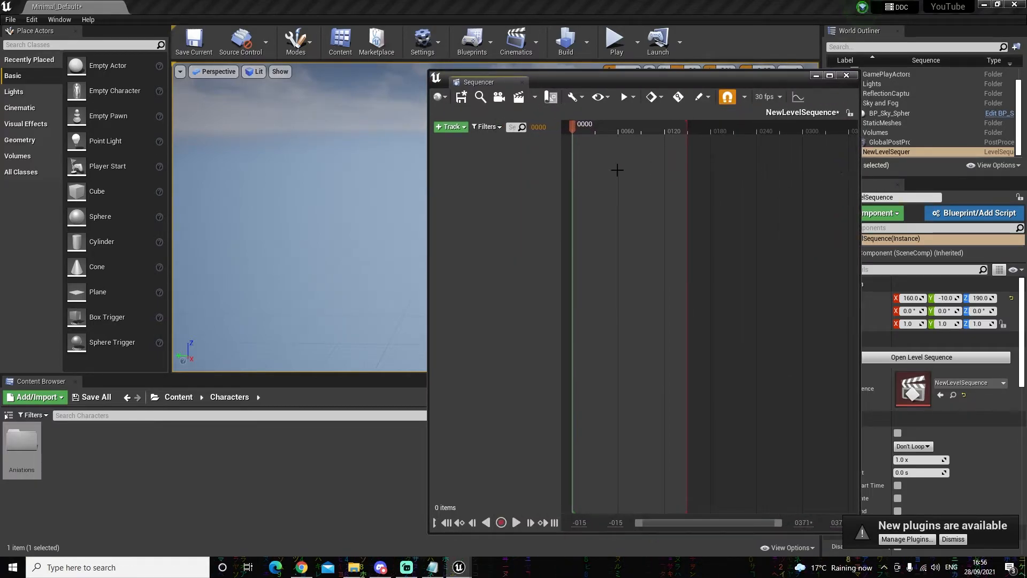
pyautogui.moveTo(663, 79); pyautogui.dragTo(616, 75)
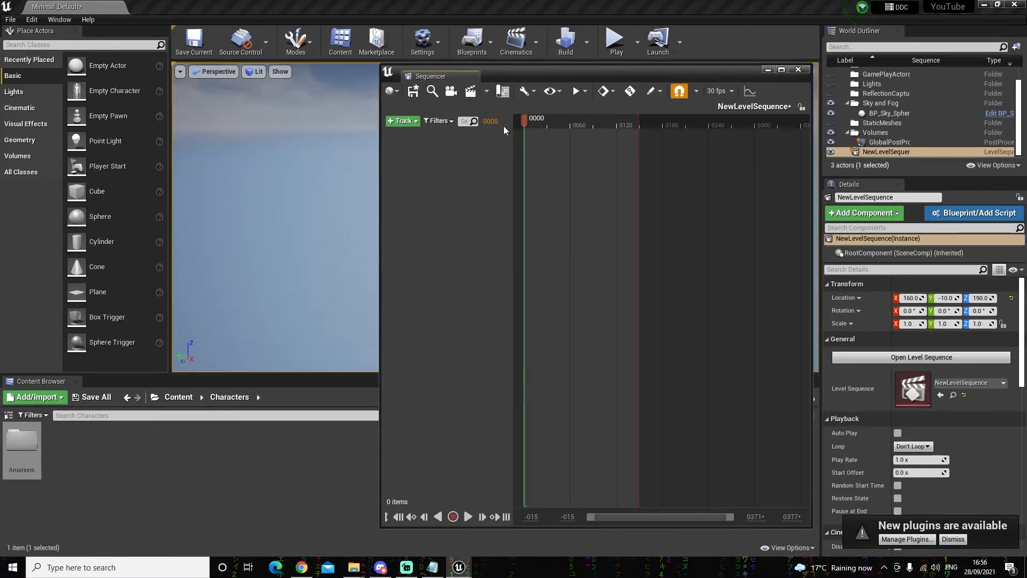
# Step: Import the PovCam FBX from the desktop's YouTube Animations and models for UE4 Animations folder into the sequence with the default import options
pyautogui.click(536, 97)
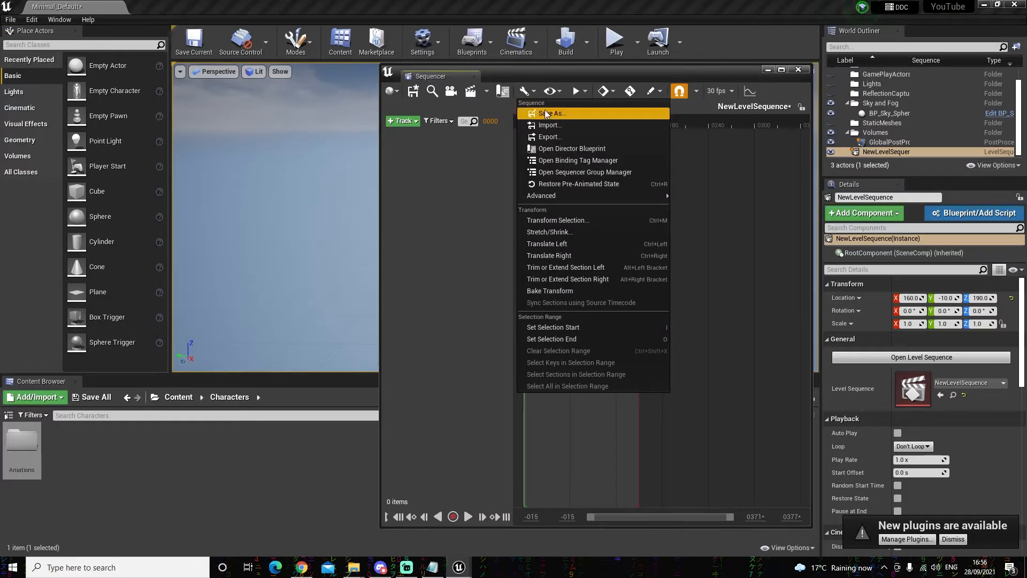
pyautogui.click(554, 125)
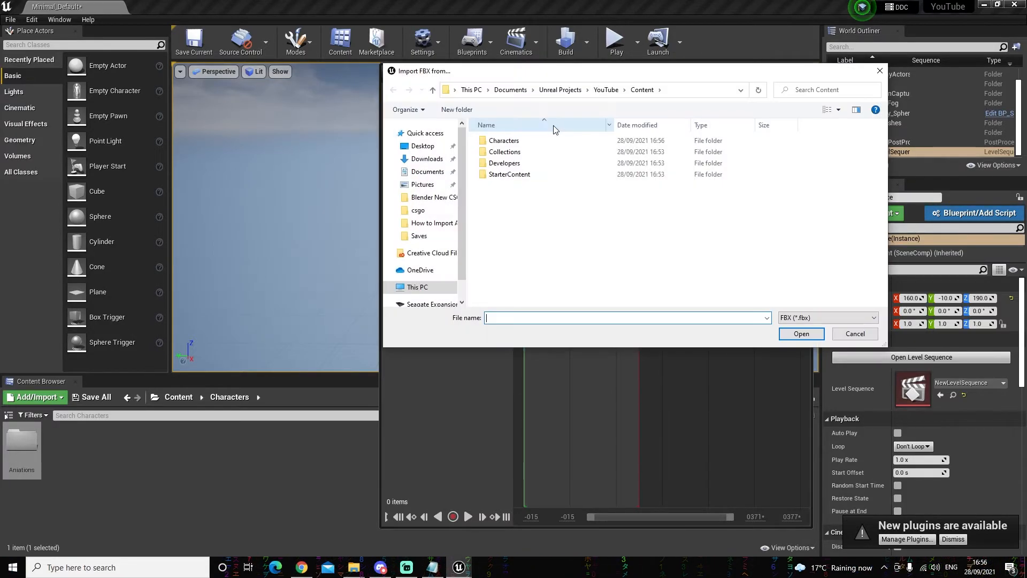
pyautogui.click(429, 148)
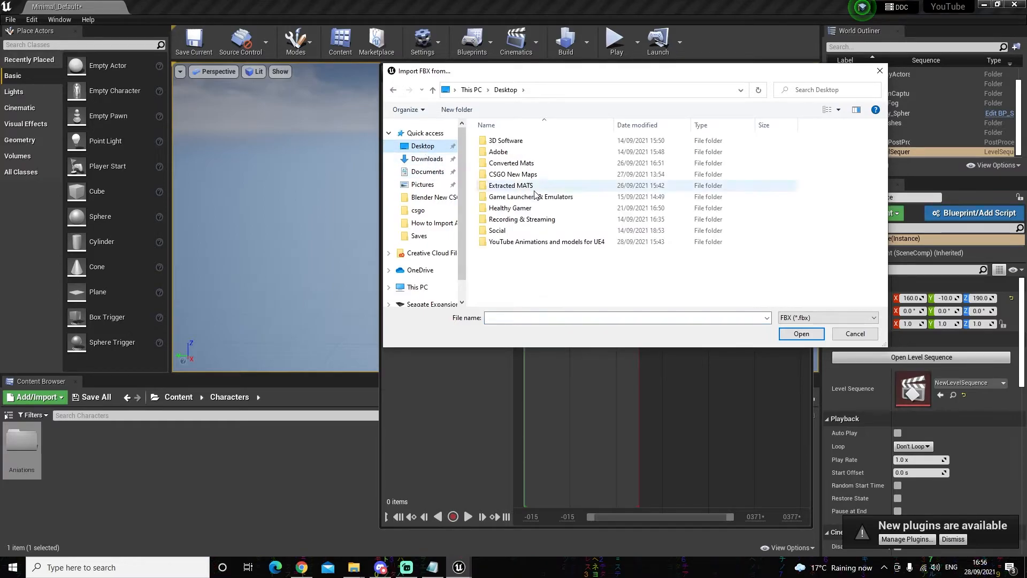
pyautogui.doubleClick(552, 242)
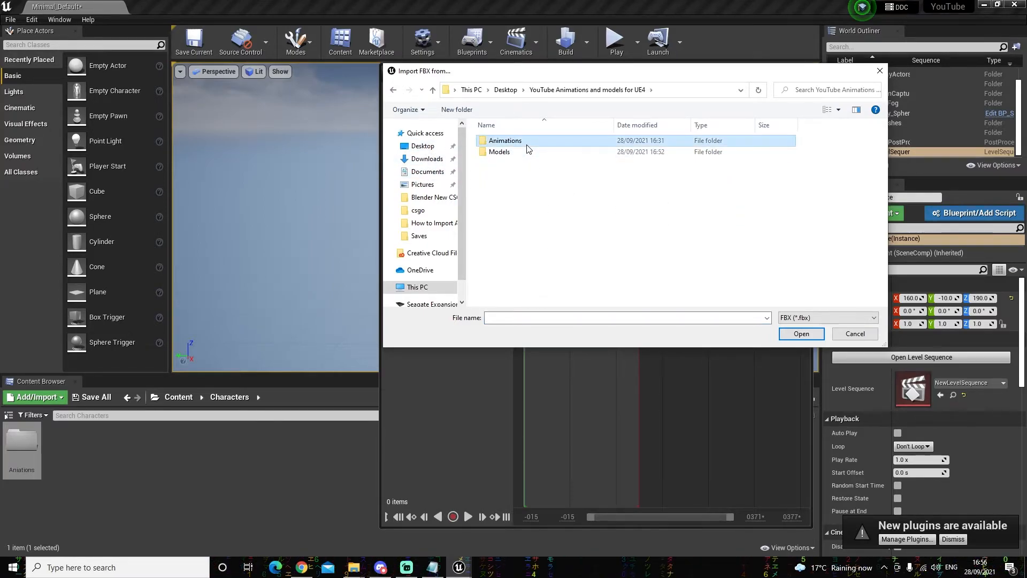
pyautogui.doubleClick(505, 141)
pyautogui.click(531, 299)
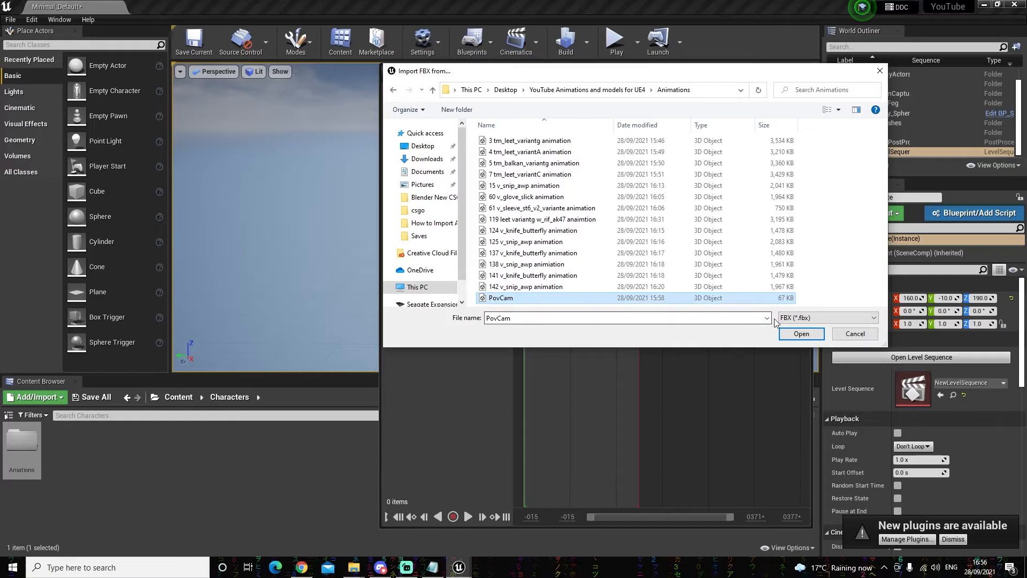
pyautogui.click(801, 333)
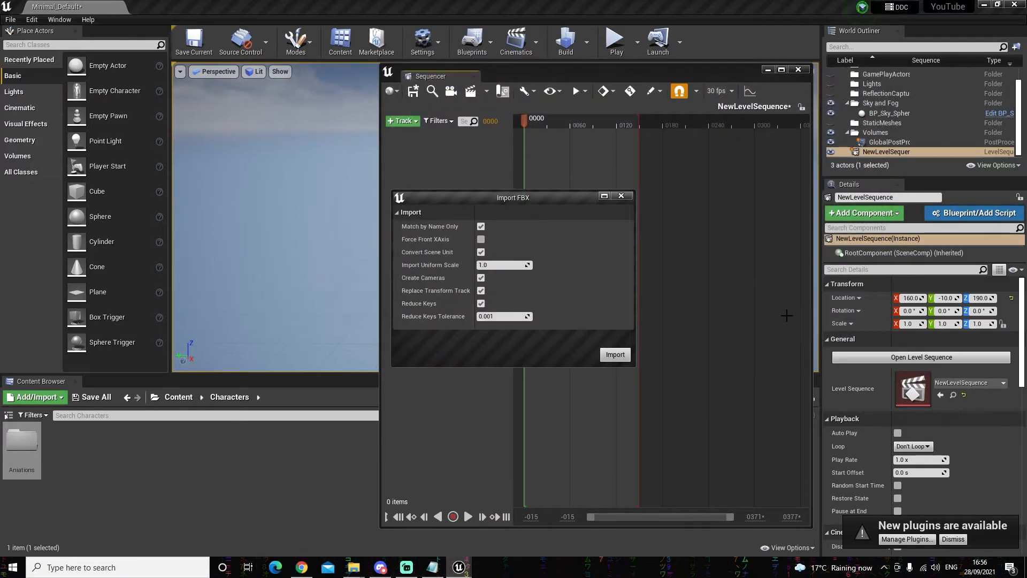
pyautogui.click(623, 357)
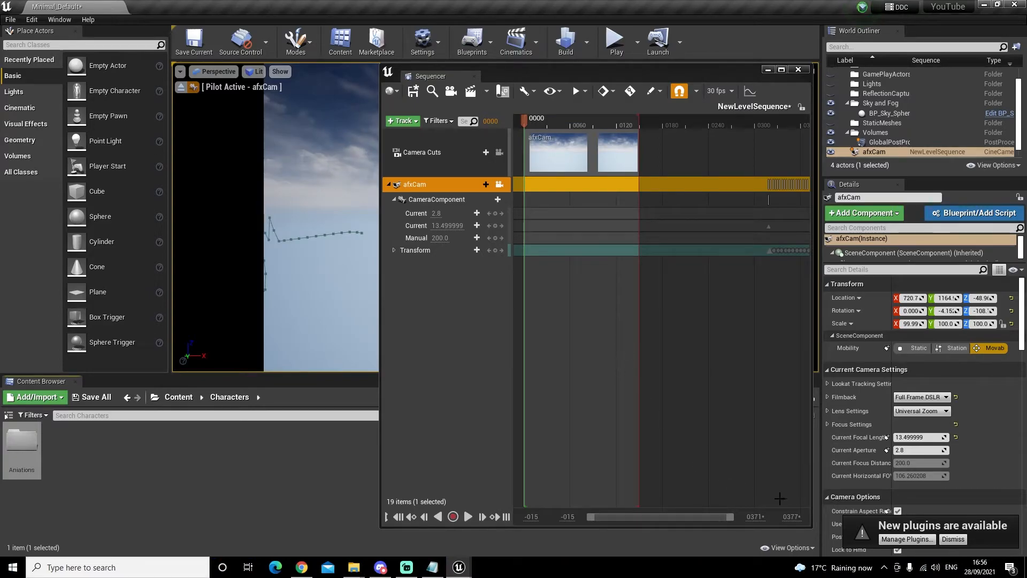
# Step: Set the sequence's working range end to 2000, show the whole range and extend the playback end to about frame 900
pyautogui.click(792, 516)
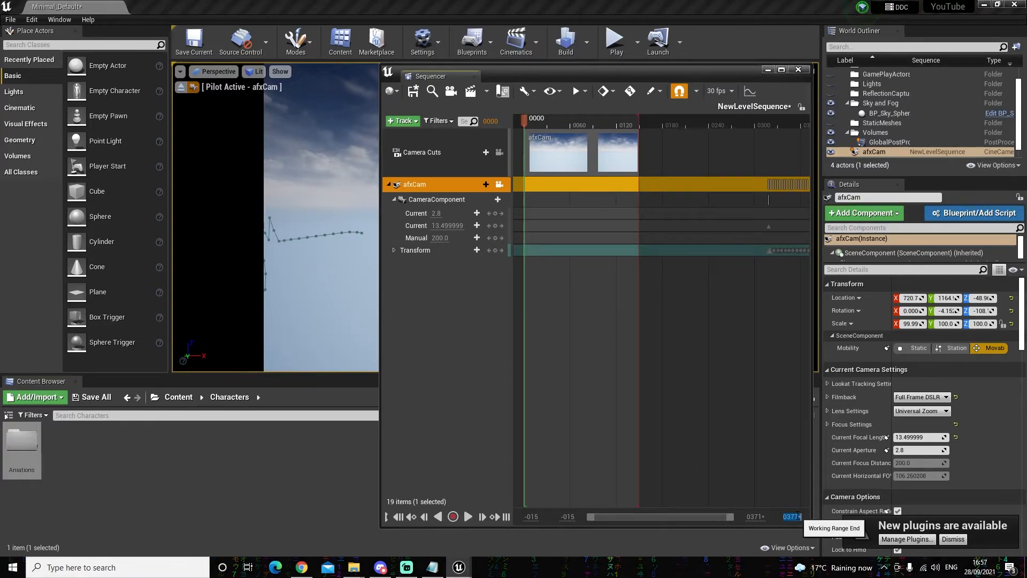
pyautogui.write('2000')
pyautogui.press('Return')
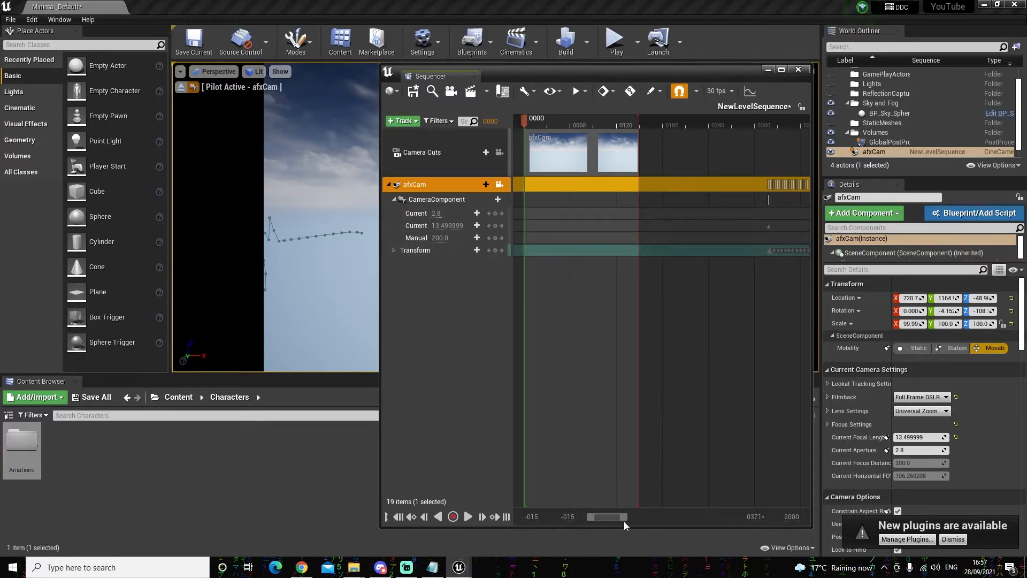
pyautogui.moveTo(623, 518); pyautogui.dragTo(737, 526)
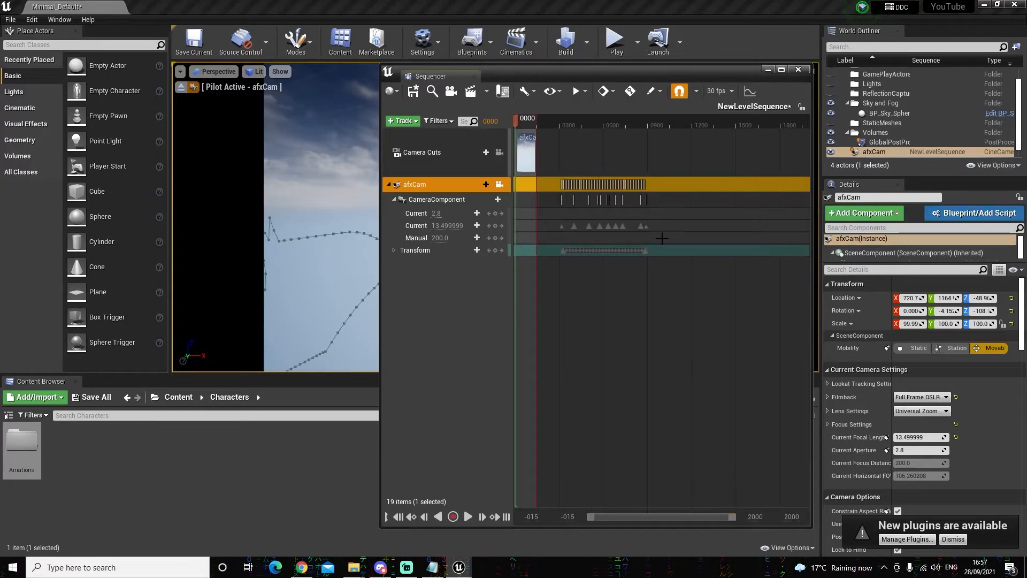
pyautogui.moveTo(538, 121); pyautogui.dragTo(659, 150)
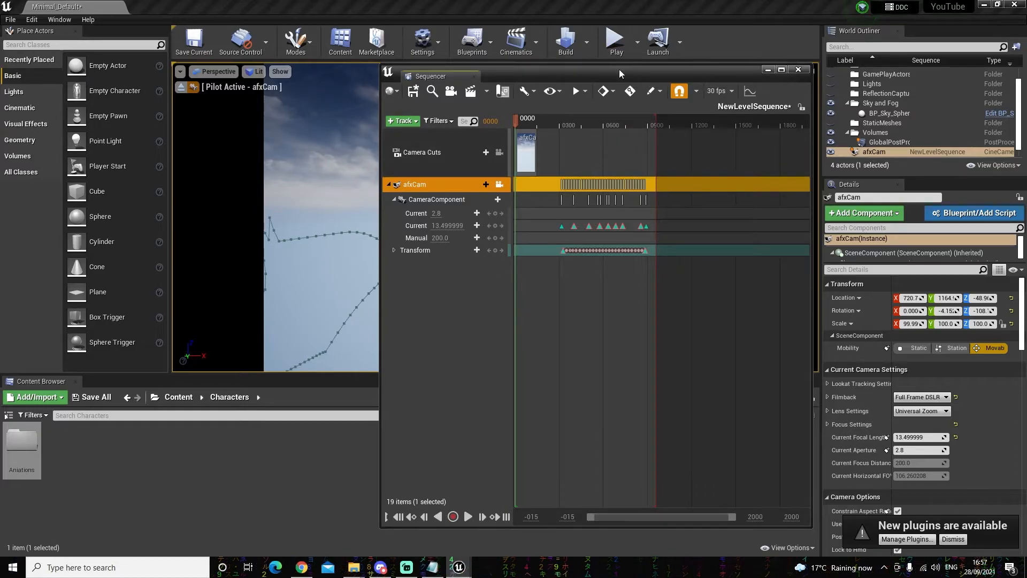
# Step: Play the afxCam camera animation from about frame 258 and move the Sequencer window off the viewport to watch it
pyautogui.click(467, 519)
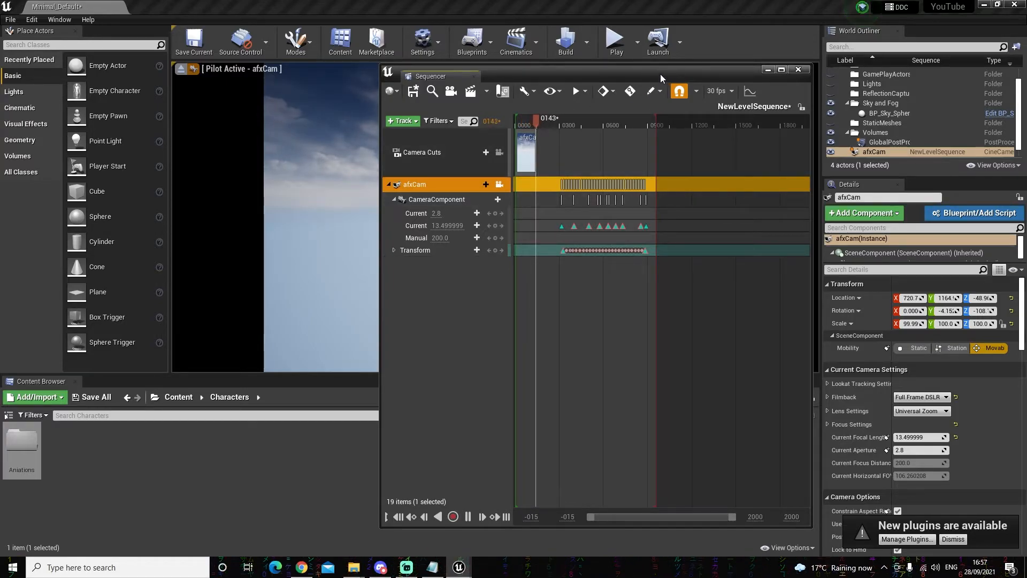
pyautogui.click(554, 123)
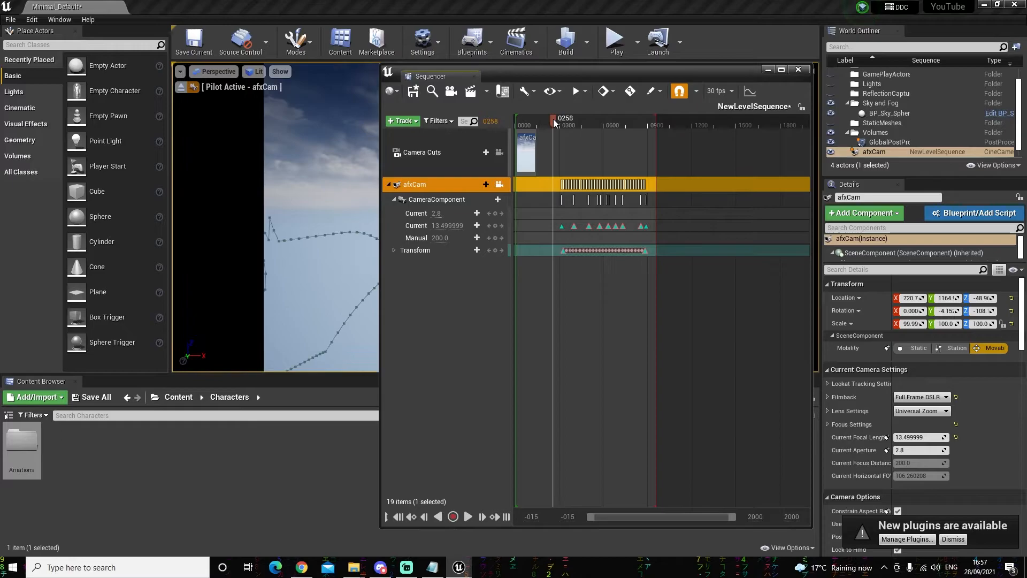
pyautogui.click(468, 517)
pyautogui.moveTo(661, 79); pyautogui.dragTo(529, 452)
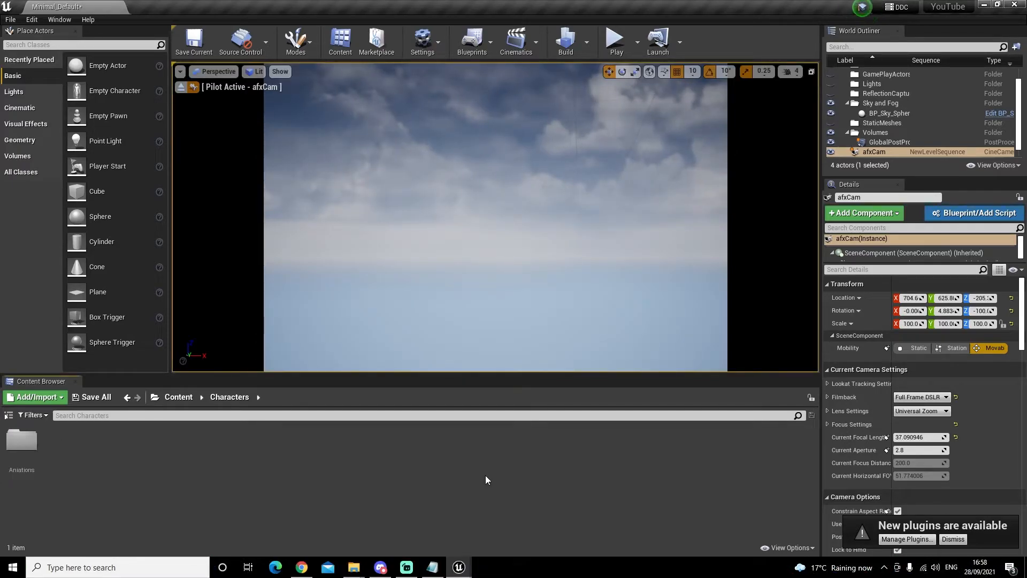
# Step: Create a subfolder named Models inside the Characters folder and open it
pyautogui.rightClick(148, 439)
pyautogui.rightClick(129, 450)
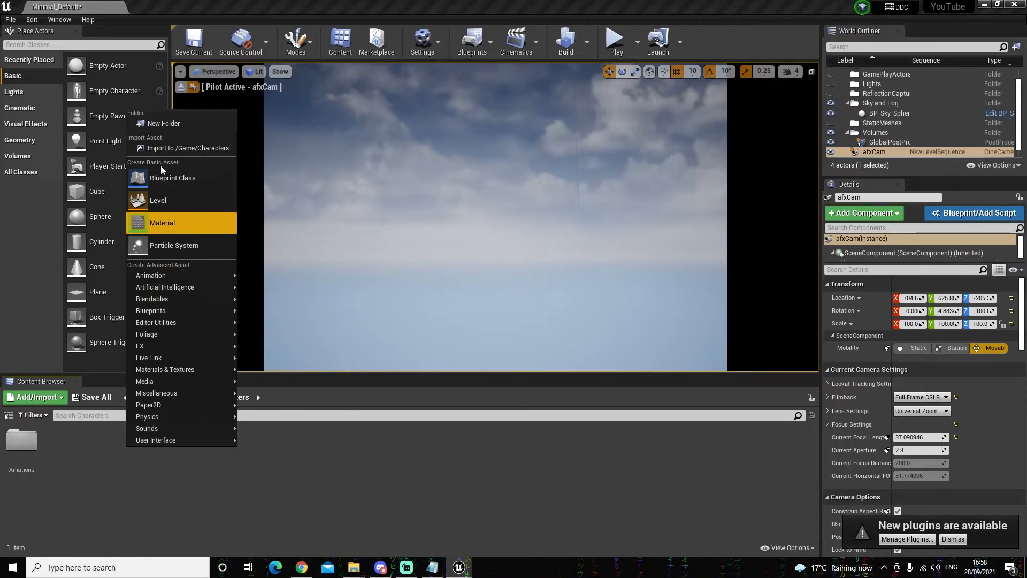
pyautogui.click(155, 124)
pyautogui.write('Models')
pyautogui.press('Return')
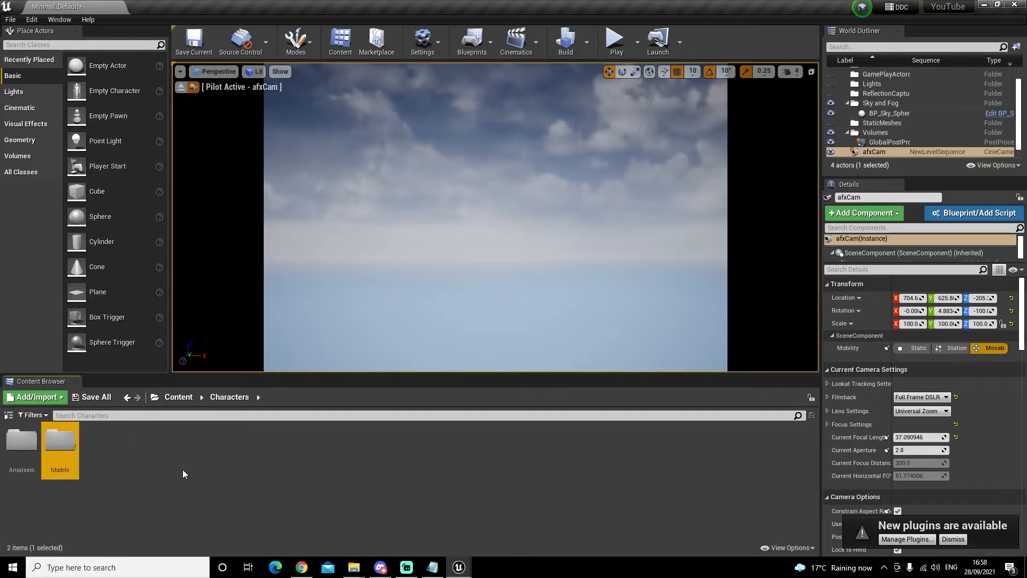
pyautogui.doubleClick(67, 447)
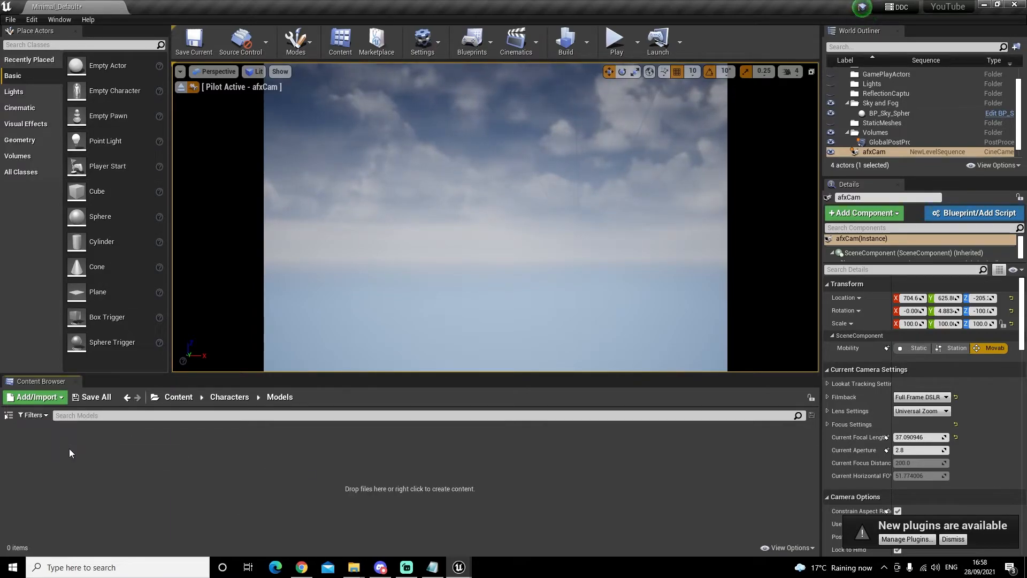
# Step: Import all skeleton model FBX files from the desktop project's Models folder as skeletal meshes with no existing skeleton, and dismiss the import log
pyautogui.moveTo(355, 568)
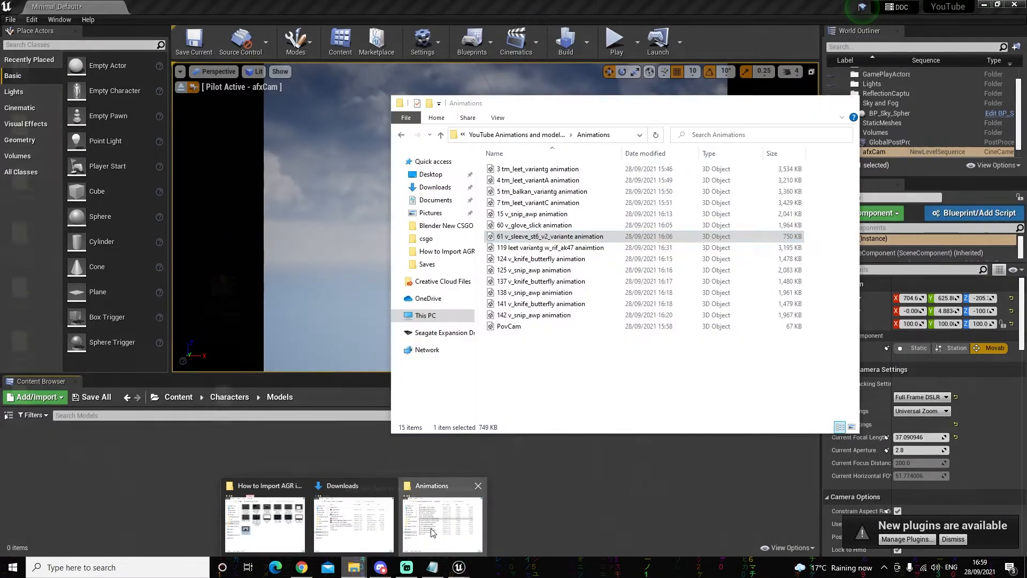
pyautogui.click(432, 528)
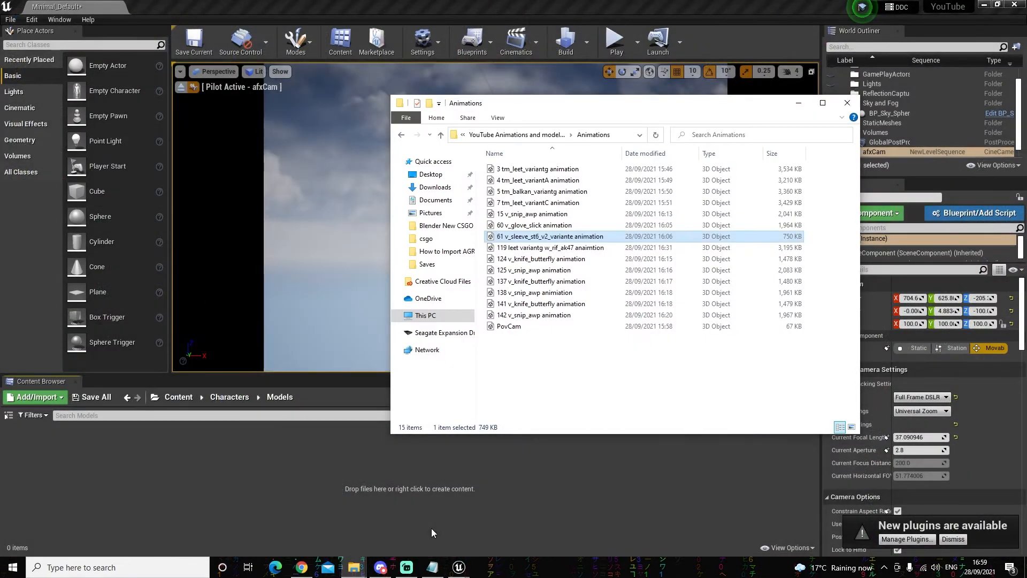
pyautogui.click(517, 135)
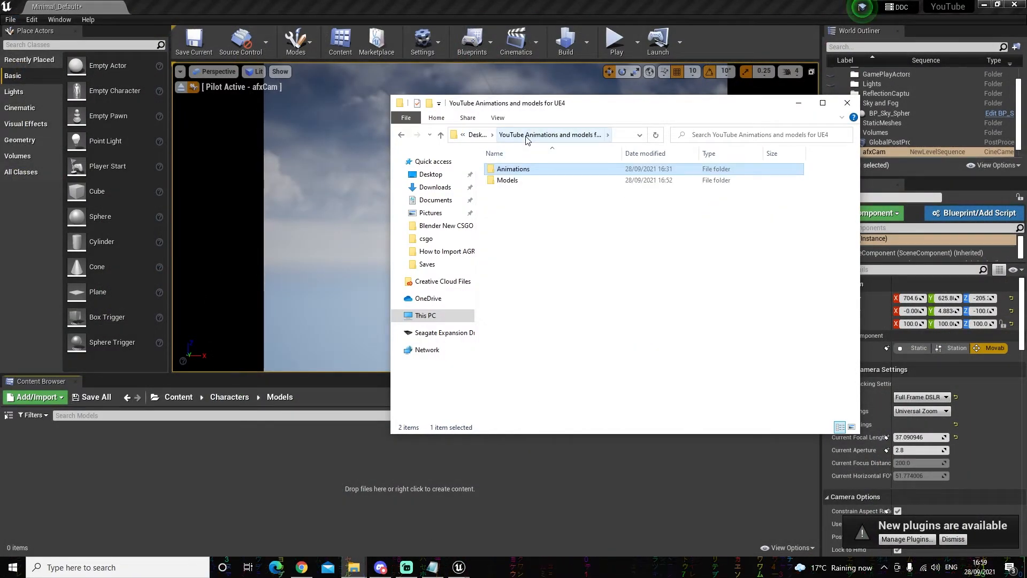
pyautogui.doubleClick(507, 180)
pyautogui.moveTo(622, 114); pyautogui.dragTo(671, 123)
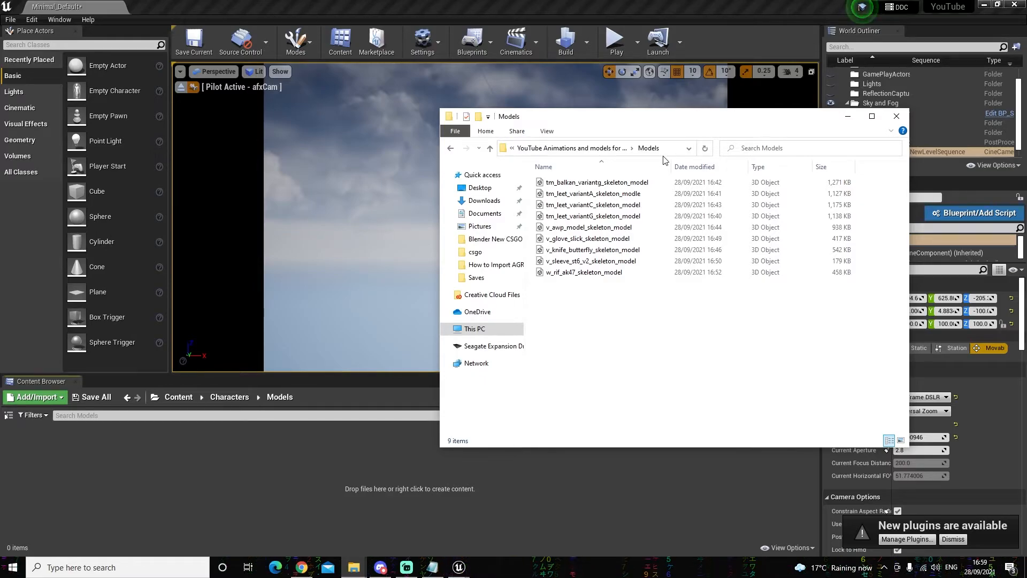
pyautogui.moveTo(824, 331); pyautogui.dragTo(307, 490)
pyautogui.moveTo(307, 490); pyautogui.dragTo(307, 490)
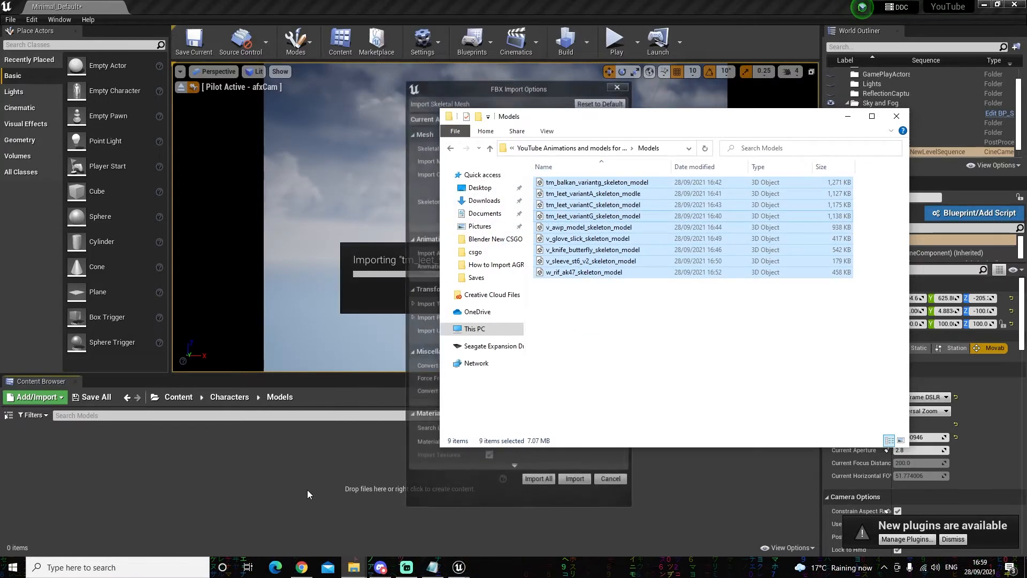
pyautogui.click(847, 117)
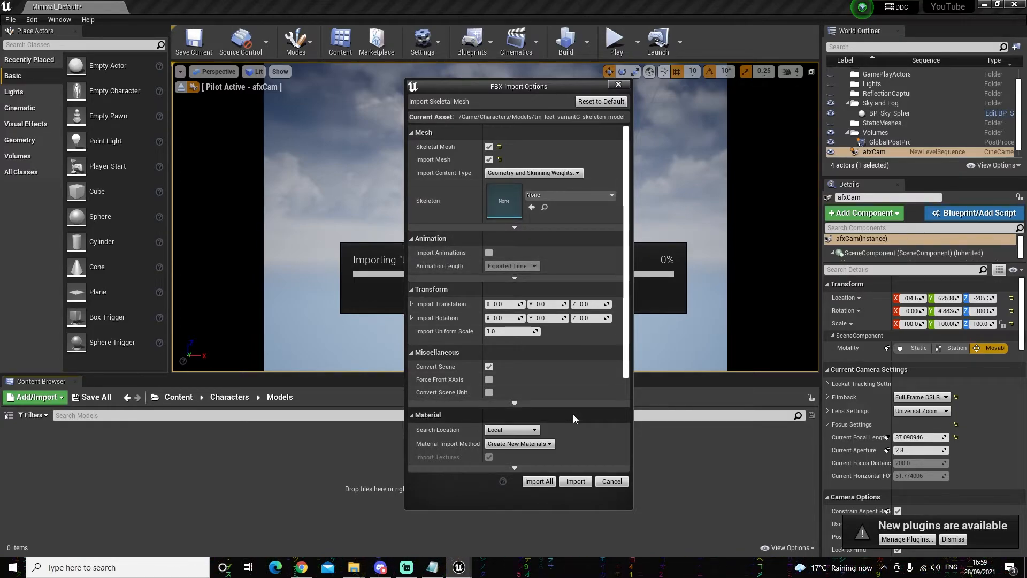
pyautogui.click(545, 484)
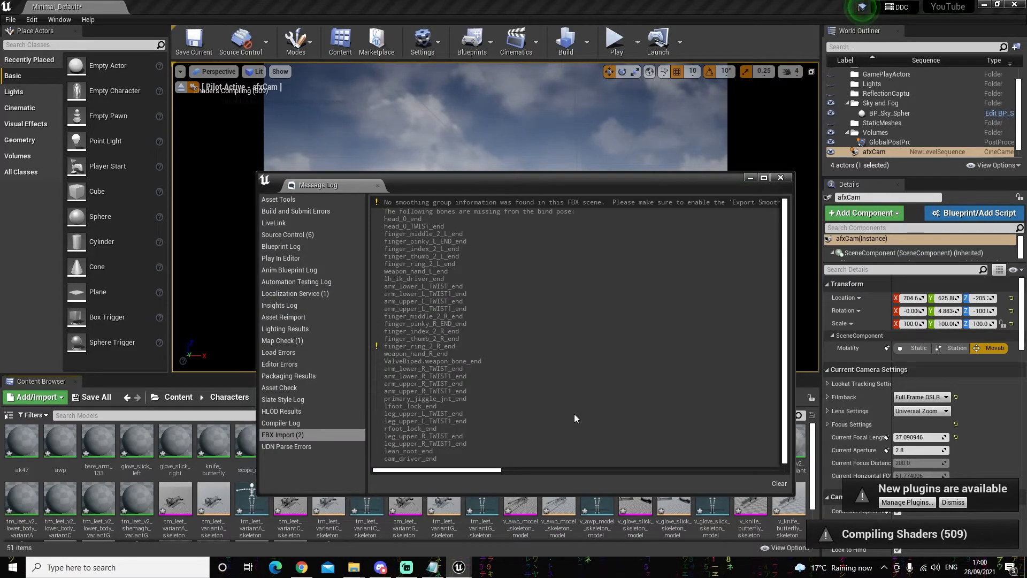
pyautogui.scroll(-1, 570, 397)
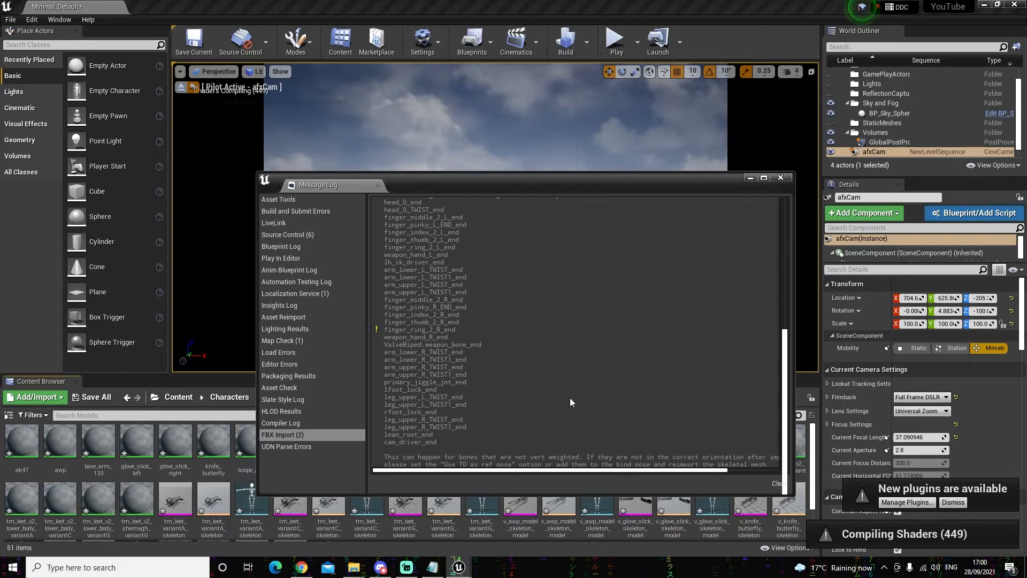
pyautogui.scroll(1, 570, 397)
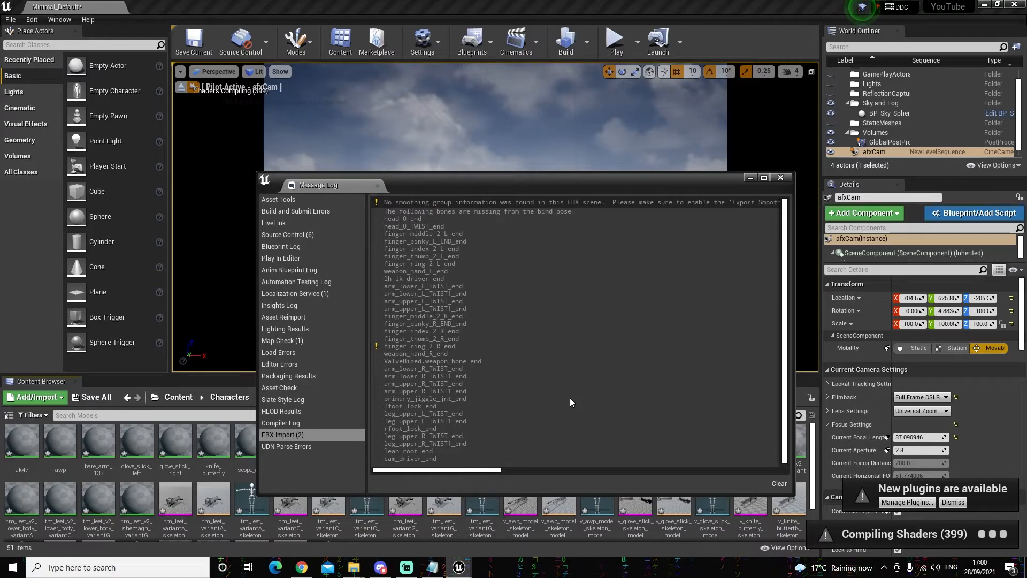
pyautogui.click(747, 178)
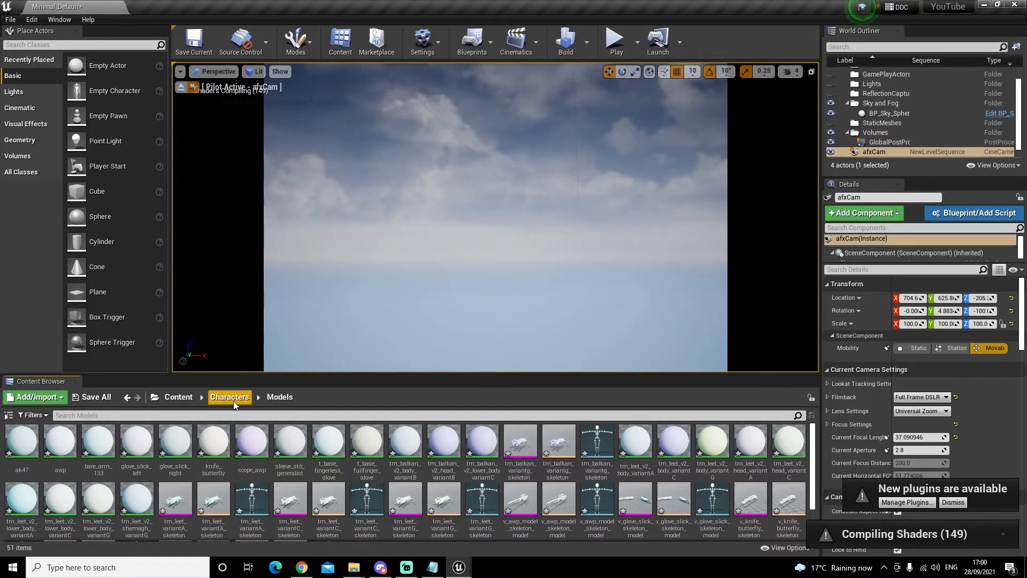
# Step: Import the FBX "3 tm_leet_variantg animation" from the desktop project's Animations folder into Characters/Aniations, using tm_leet_variantG_skeleton_model_Skeleton
pyautogui.click(234, 399)
pyautogui.click(26, 449)
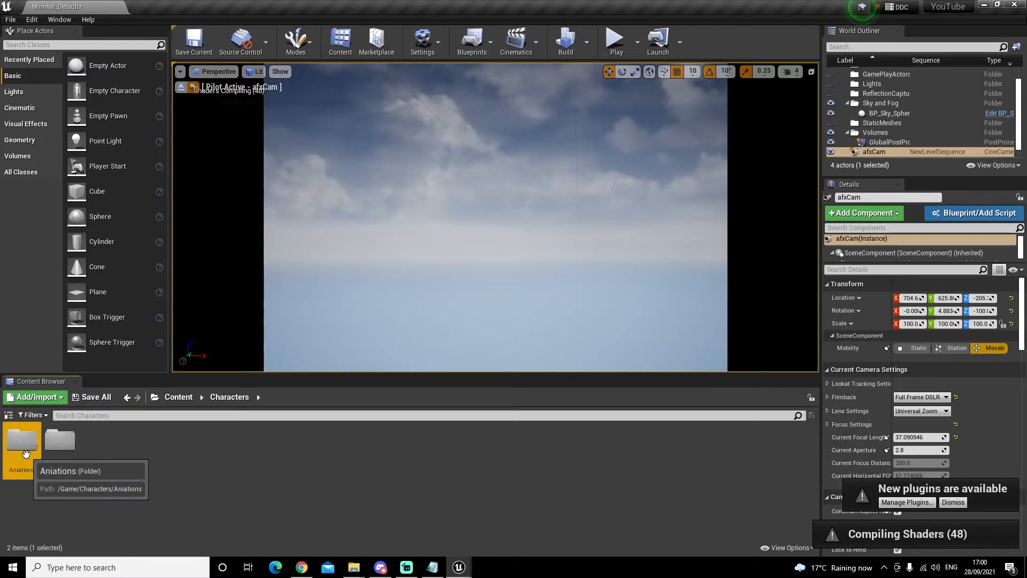
pyautogui.doubleClick(26, 450)
pyautogui.moveTo(357, 570)
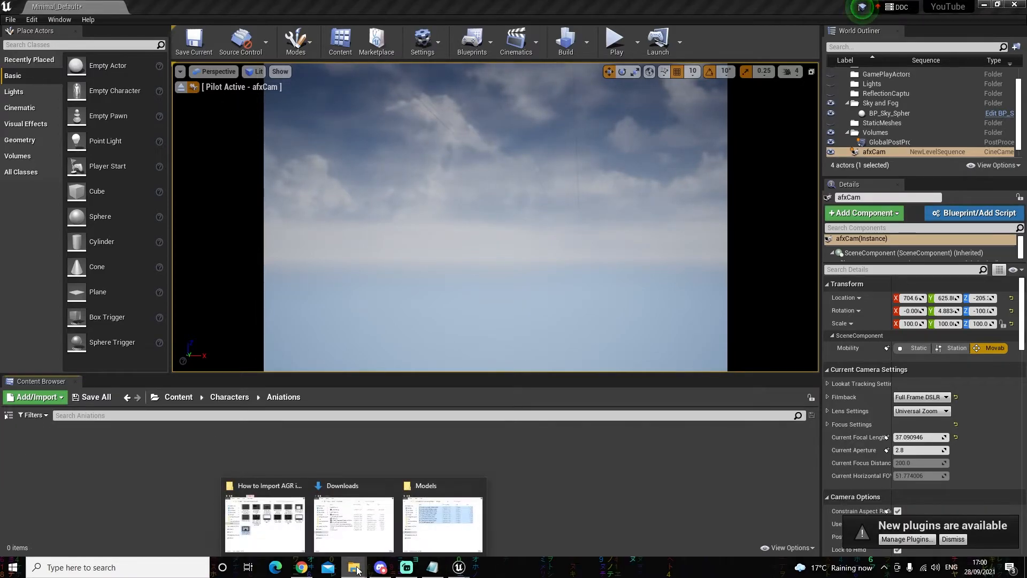
pyautogui.click(437, 514)
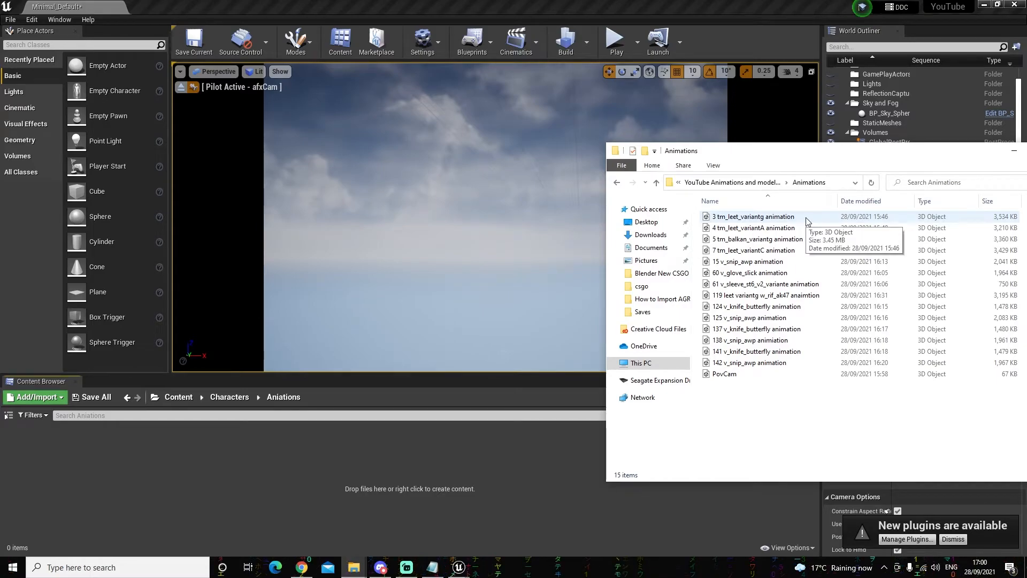
pyautogui.moveTo(808, 220); pyautogui.dragTo(201, 491)
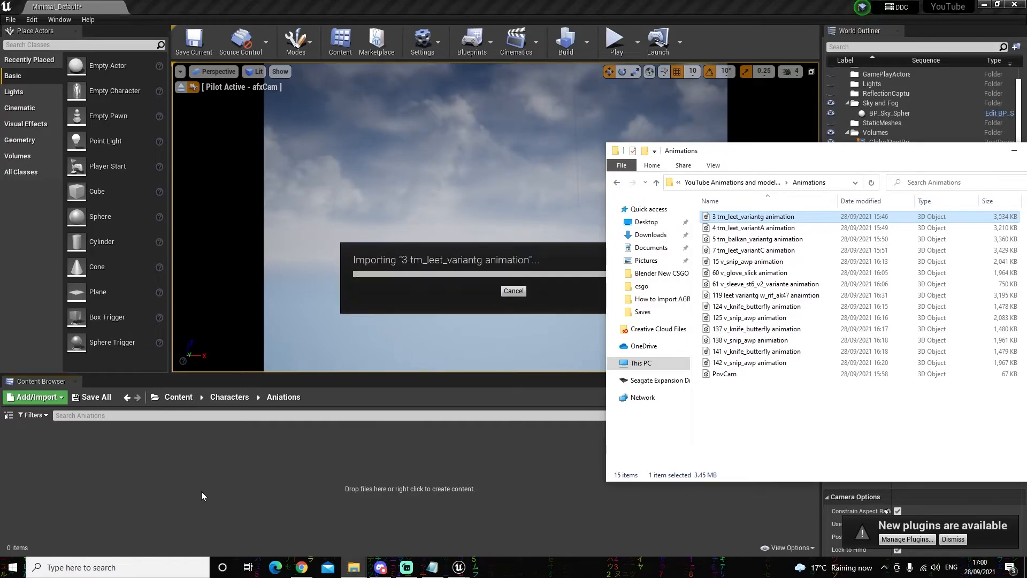
pyautogui.moveTo(546, 86); pyautogui.dragTo(473, 91)
pyautogui.click(524, 161)
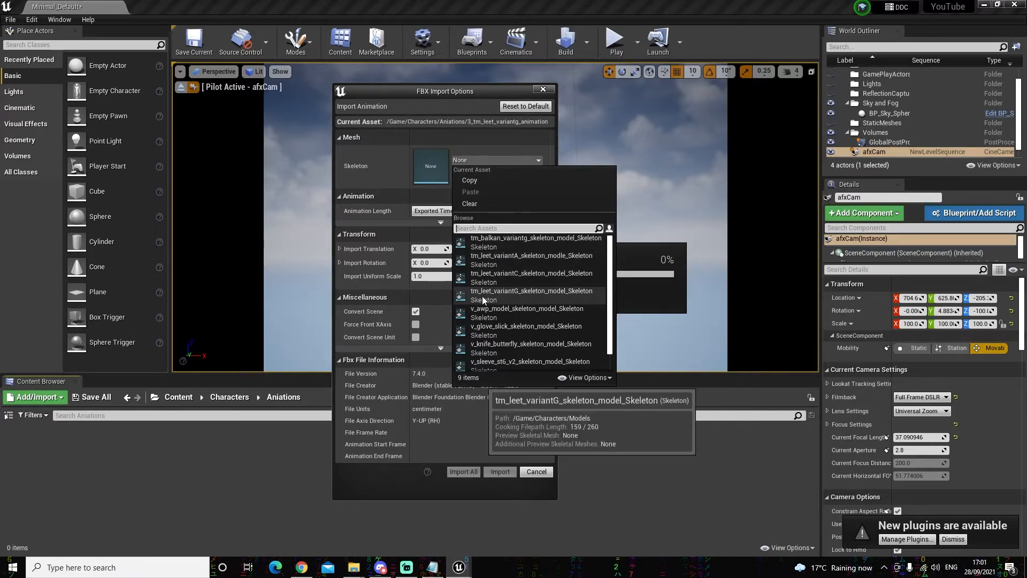
pyautogui.click(518, 297)
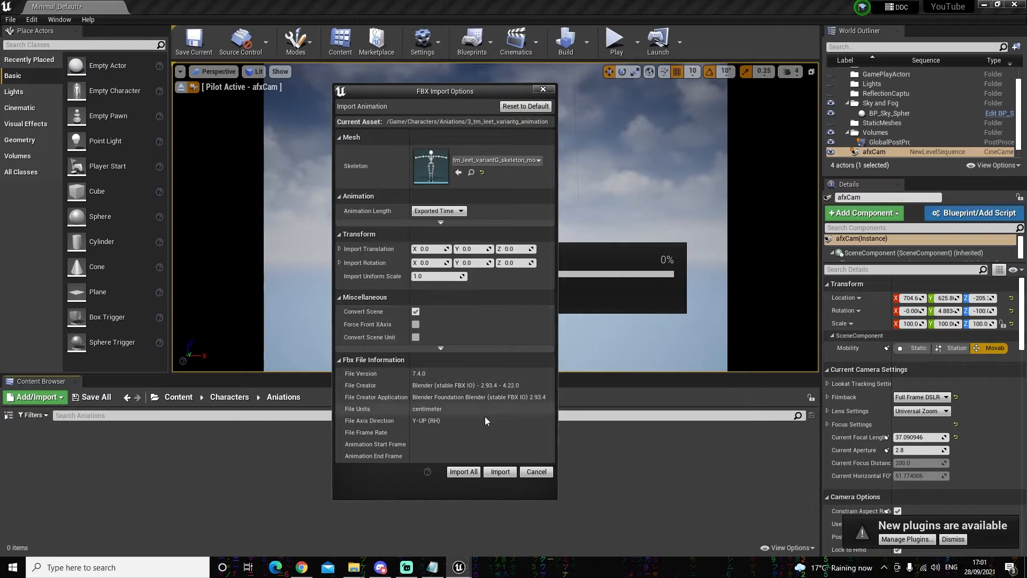
pyautogui.click(501, 472)
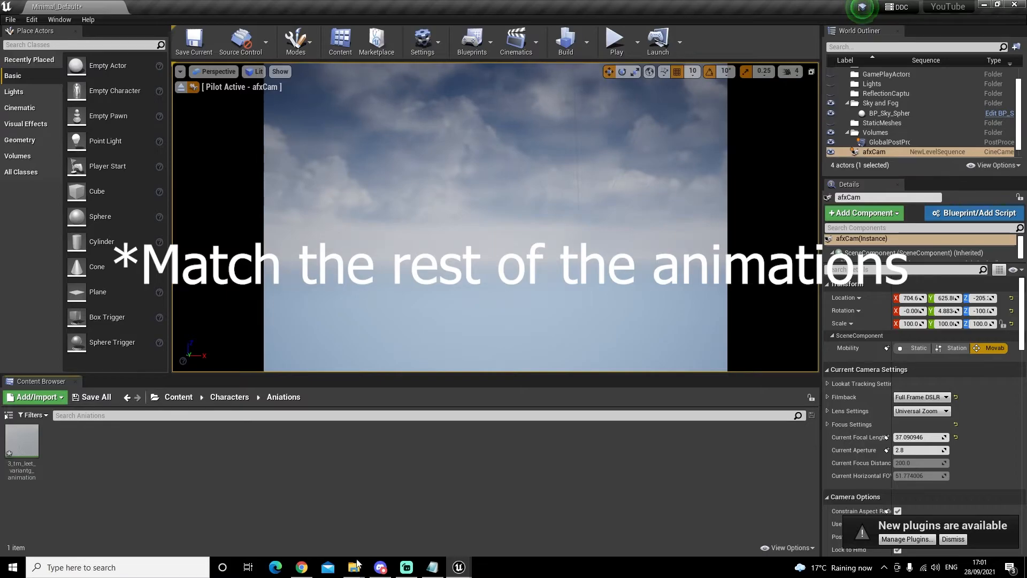
# Step: Import the FBX "4 tm_leet_variantA animation" into the Aniations folder, assigning the tm_leet_variantA_skeleton_modle_Skeleton
pyautogui.moveTo(357, 562)
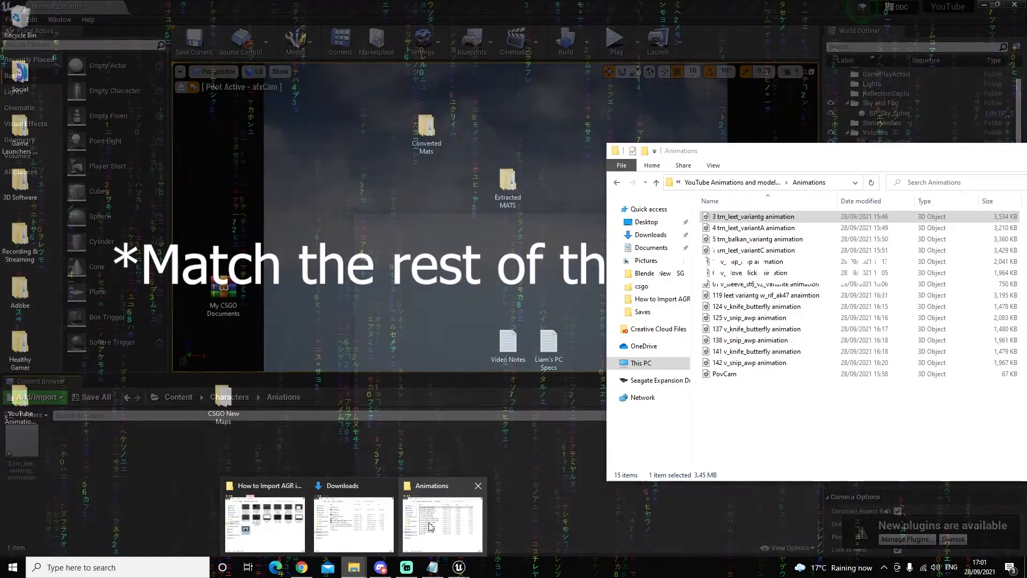
pyautogui.click(452, 522)
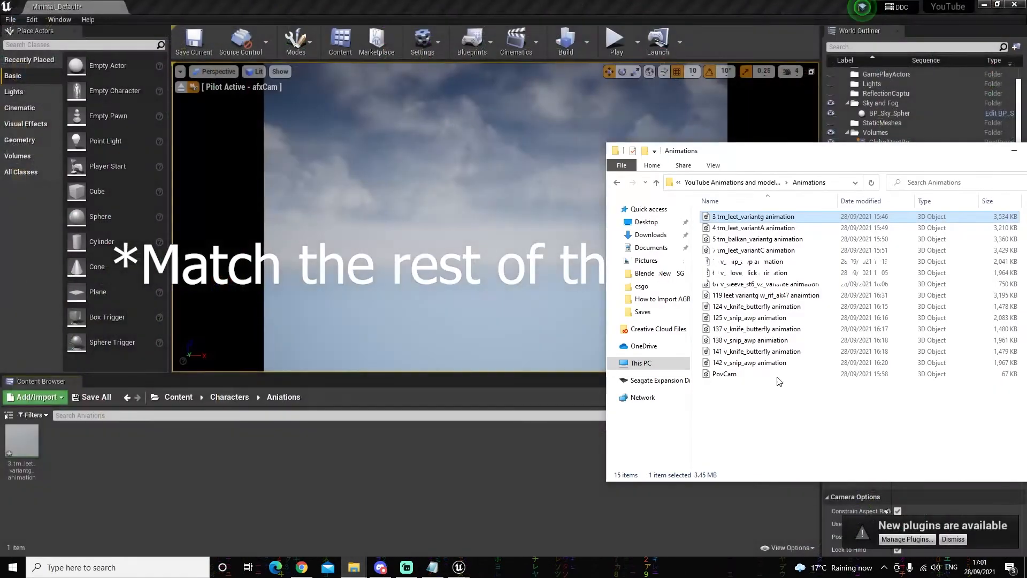
pyautogui.doubleClick(738, 227)
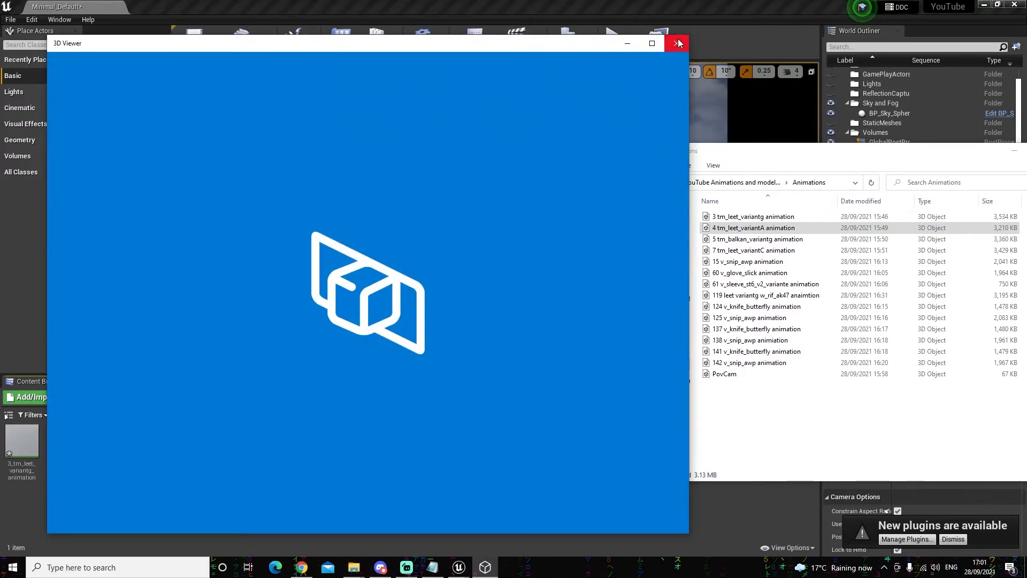
pyautogui.click(677, 40)
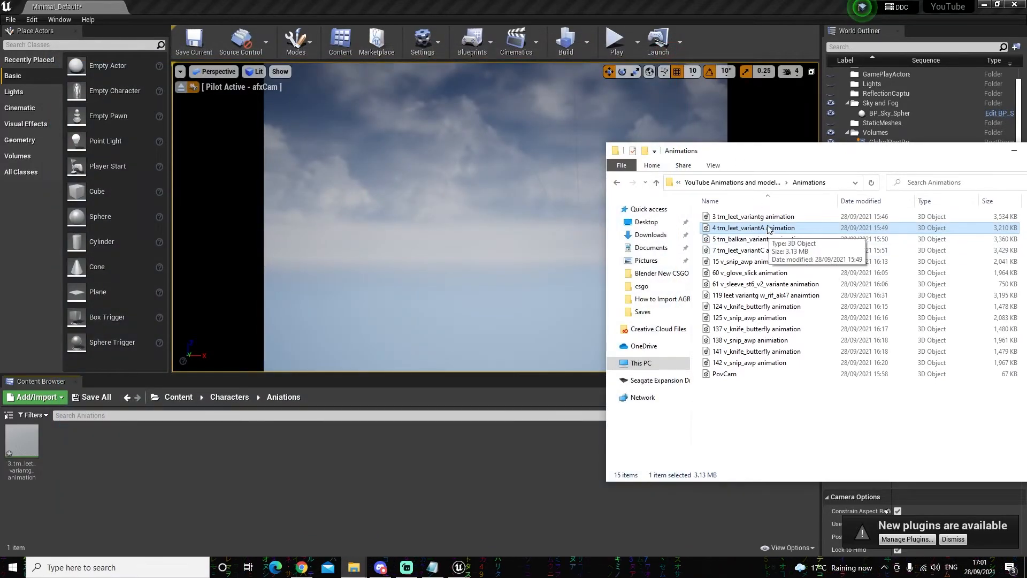
pyautogui.moveTo(768, 230); pyautogui.dragTo(293, 441)
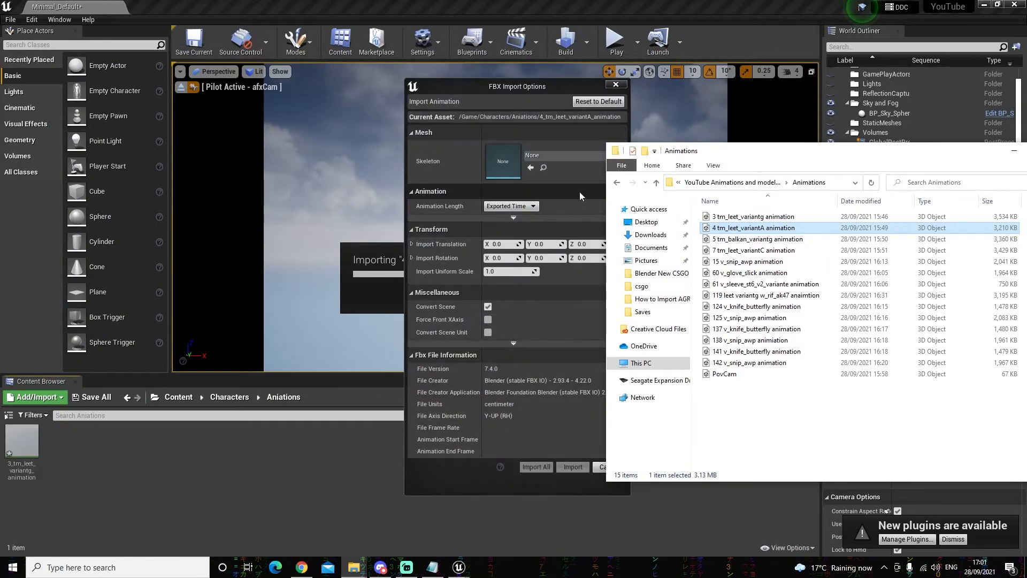
pyautogui.click(587, 155)
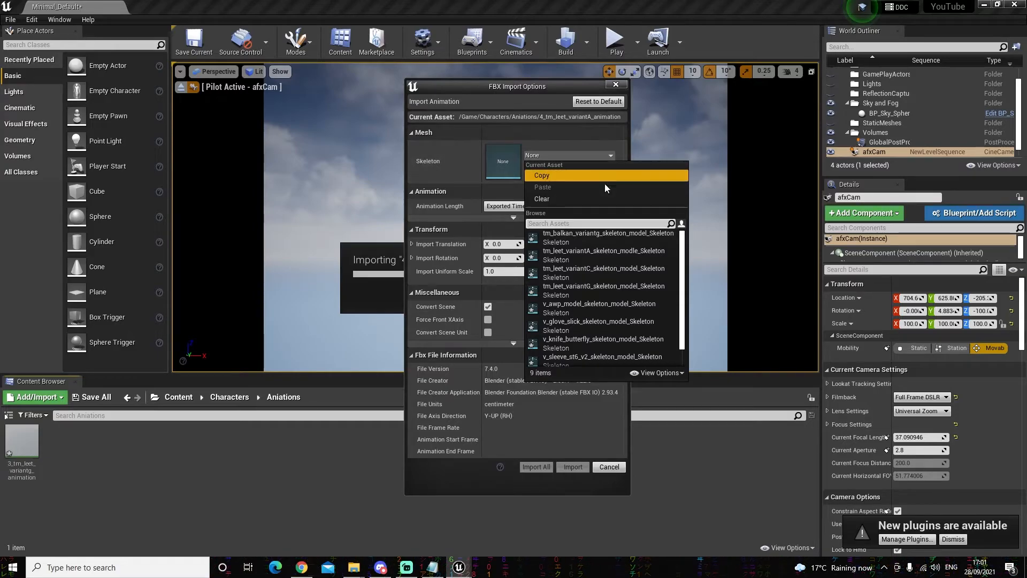
pyautogui.click(610, 255)
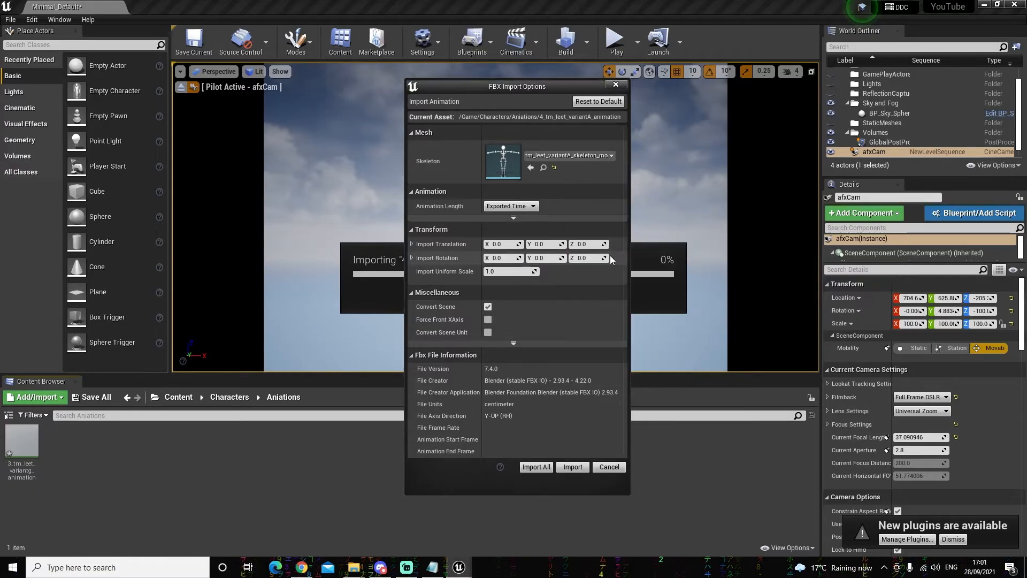
pyautogui.click(570, 467)
# Step: Import the FBX "5 tm_balkan_variantg animation" into the Aniations folder, assigning the tm_balkan_variantg_skeleton_model_Skeleton
pyautogui.moveTo(355, 571)
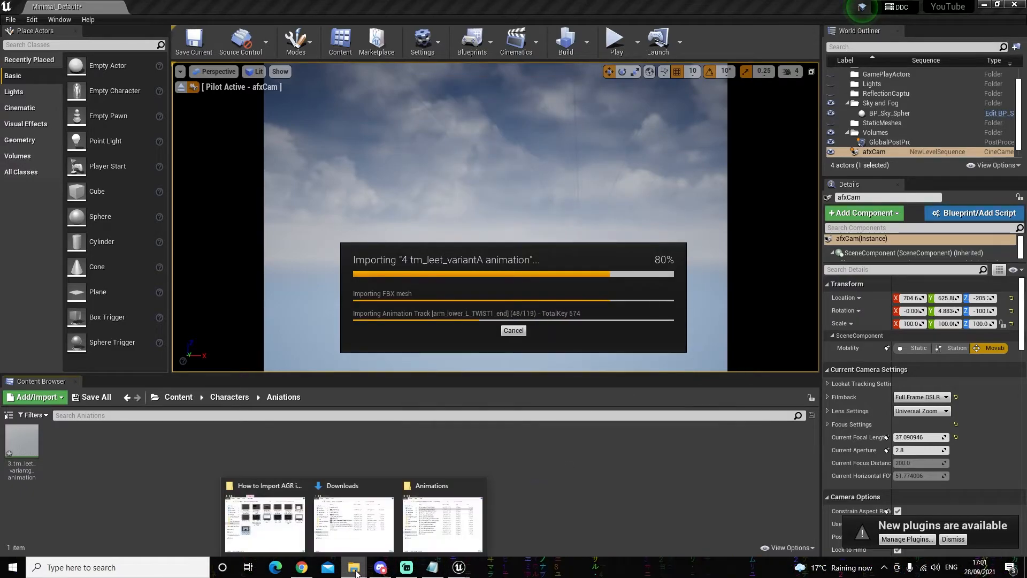
pyautogui.click(464, 516)
pyautogui.moveTo(787, 241); pyautogui.dragTo(424, 461)
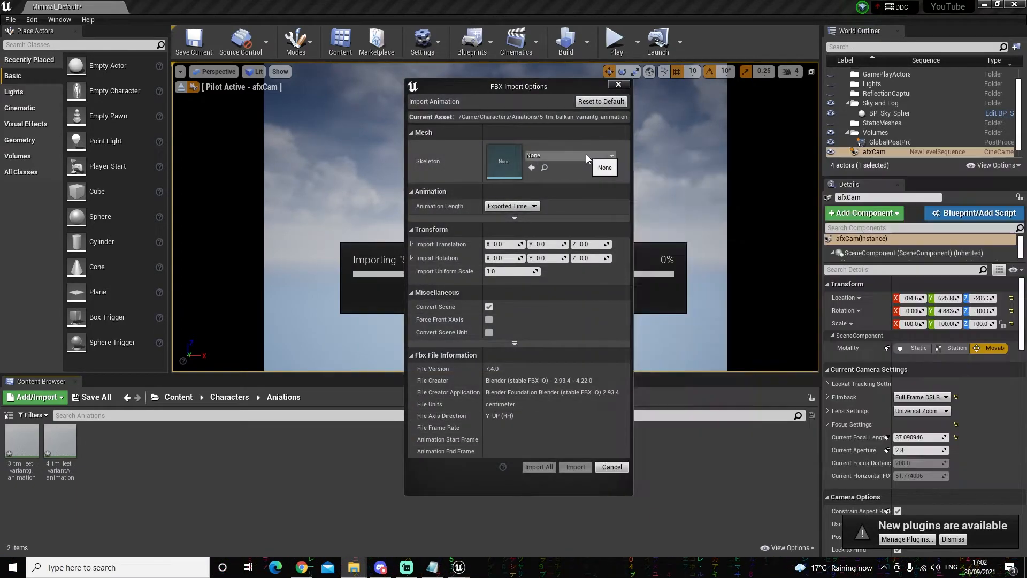
pyautogui.click(586, 154)
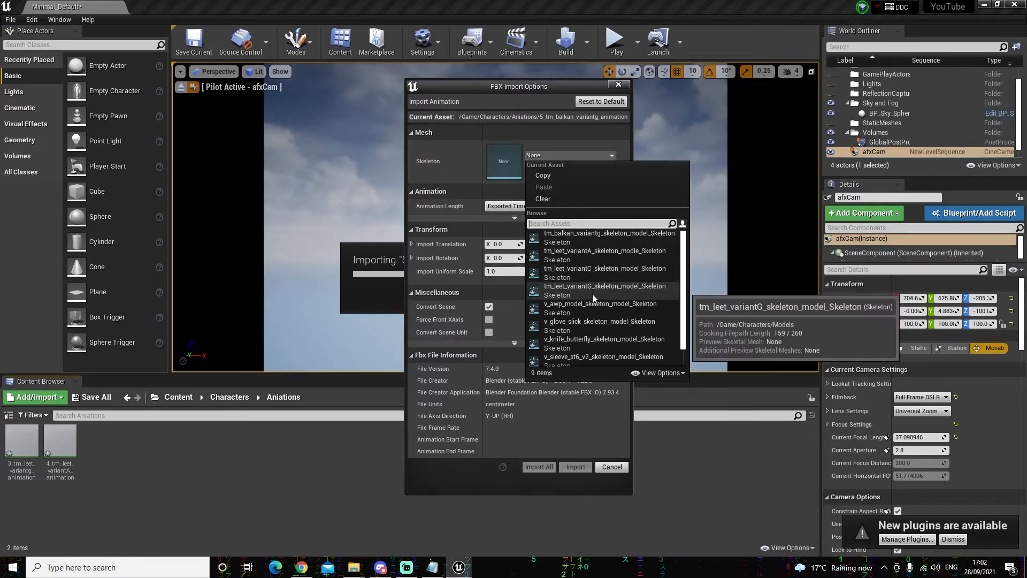
pyautogui.click(603, 240)
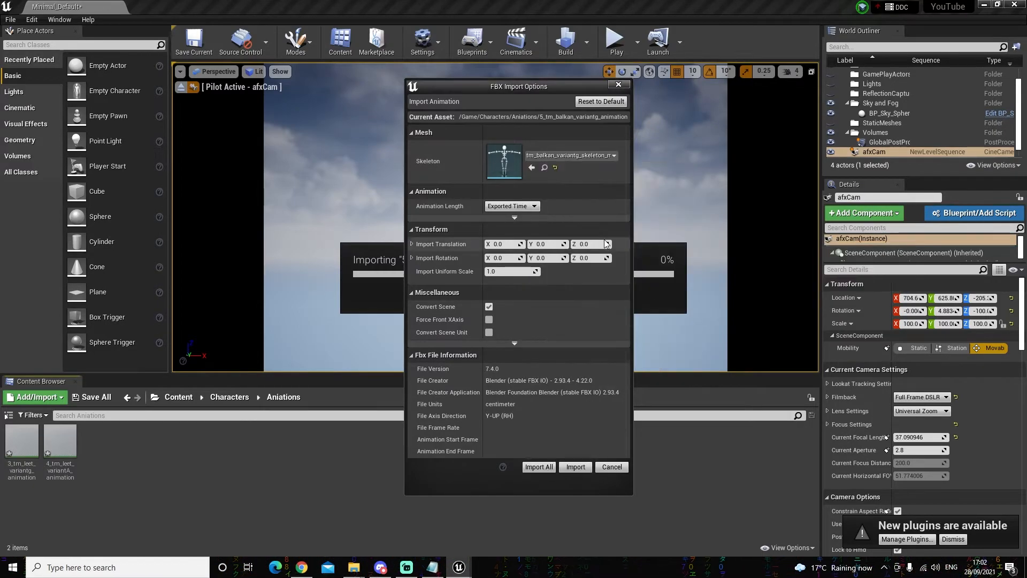
pyautogui.click(576, 466)
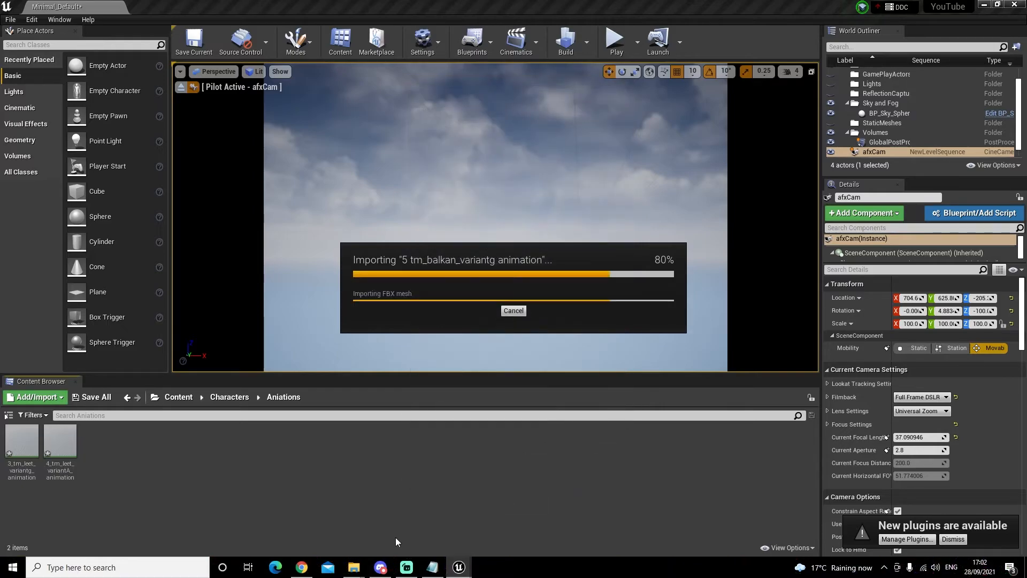
# Step: Import the FBX "7 tm_leet_variantC animation" into the Aniations folder, assigning the tm_leet_variantC_skeleton_model_Skeleton
pyautogui.moveTo(353, 567)
pyautogui.click(450, 522)
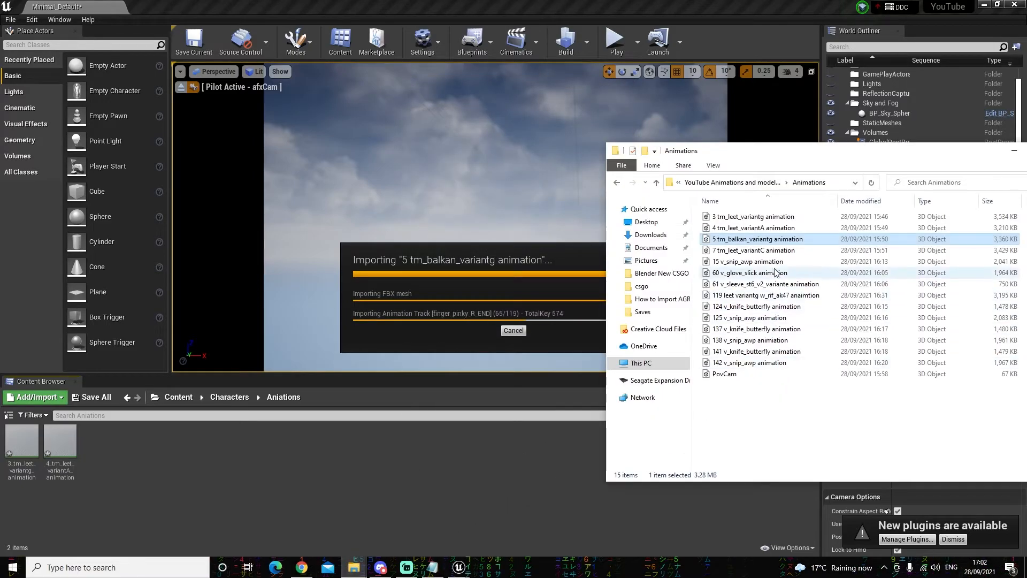
pyautogui.click(780, 251)
pyautogui.moveTo(781, 254); pyautogui.dragTo(380, 464)
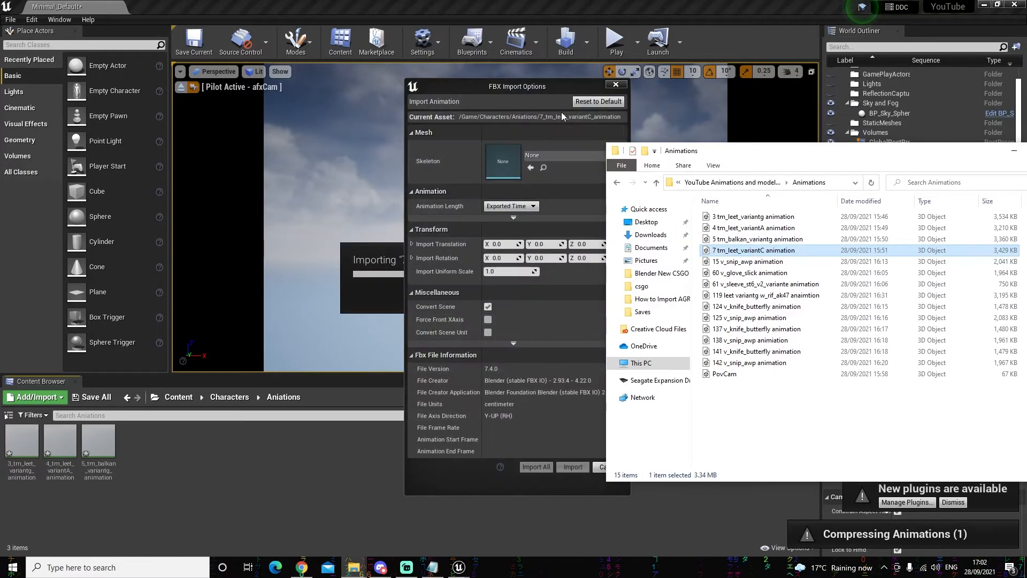
pyautogui.click(575, 156)
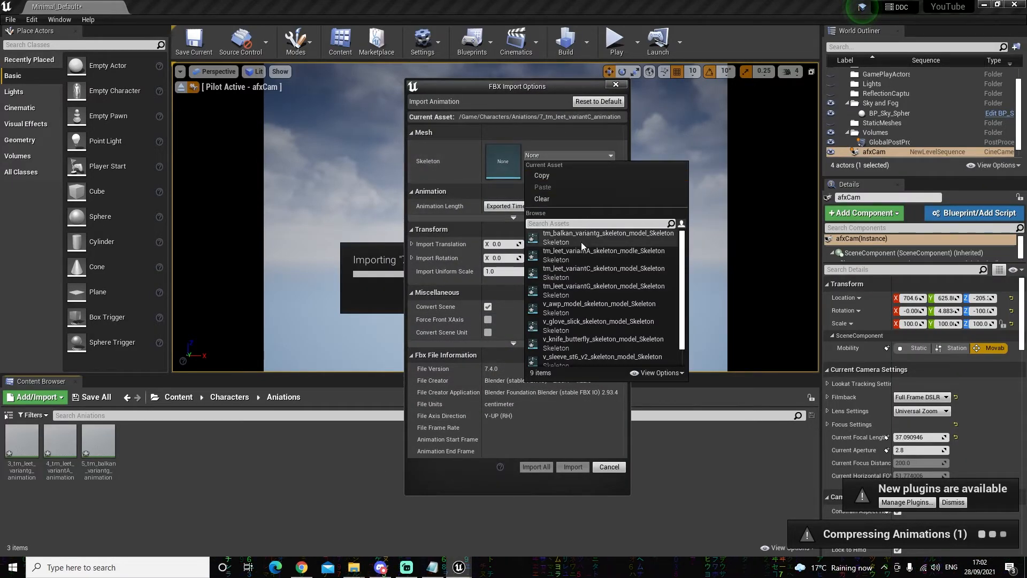
pyautogui.click(592, 270)
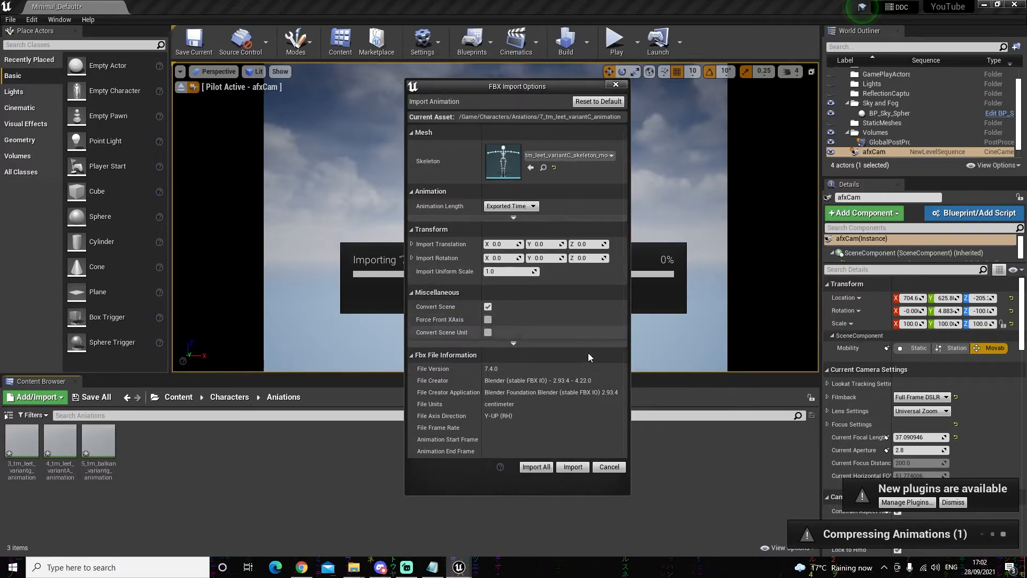
pyautogui.click(567, 467)
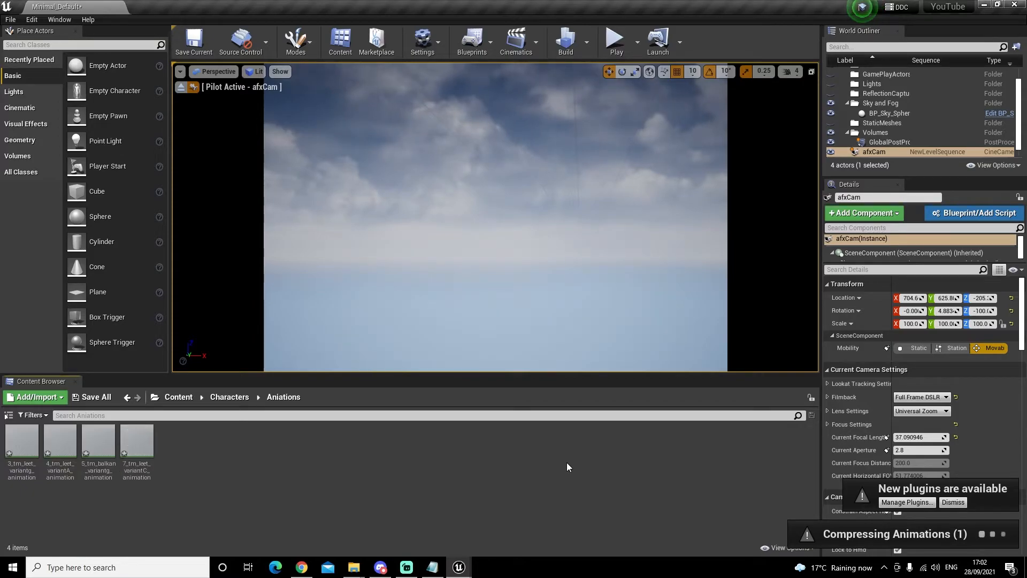
# Step: Import the FBX "60 v_glove_slick animation" into the Aniations folder, assigning the v_glove_slick_skeleton_model_Skeleton
pyautogui.moveTo(356, 572)
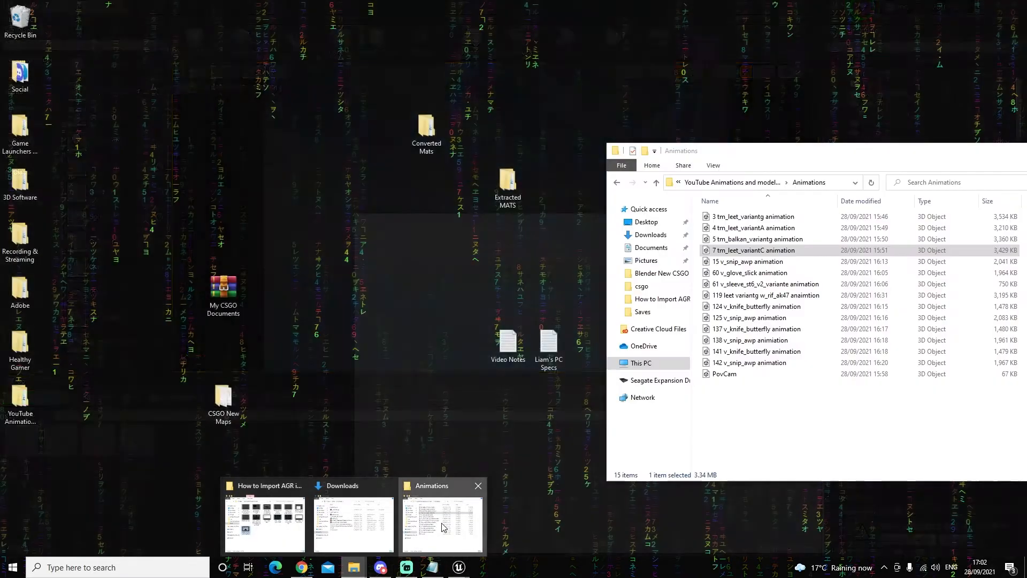
pyautogui.click(443, 522)
pyautogui.click(760, 273)
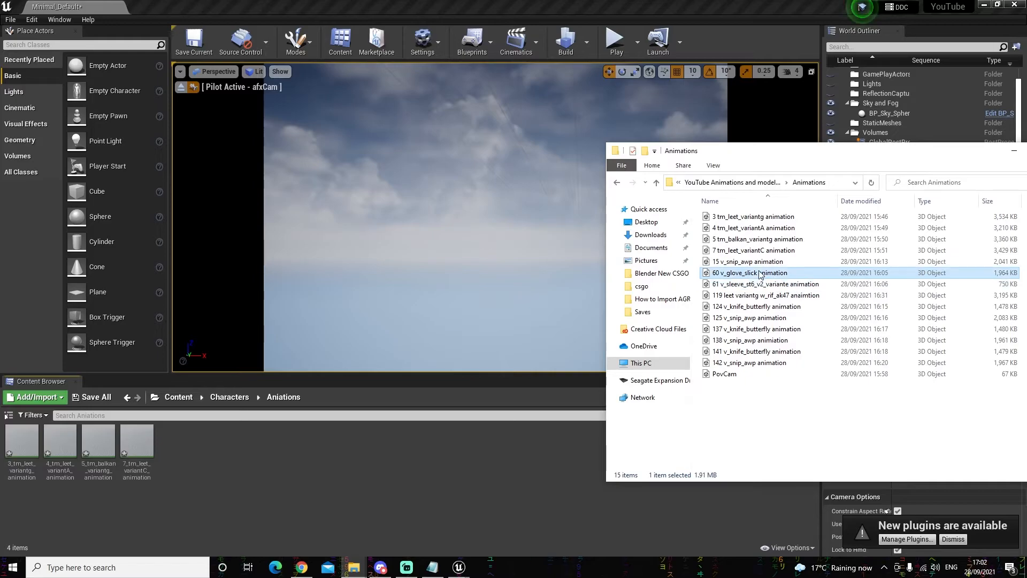
pyautogui.moveTo(761, 274); pyautogui.dragTo(337, 449)
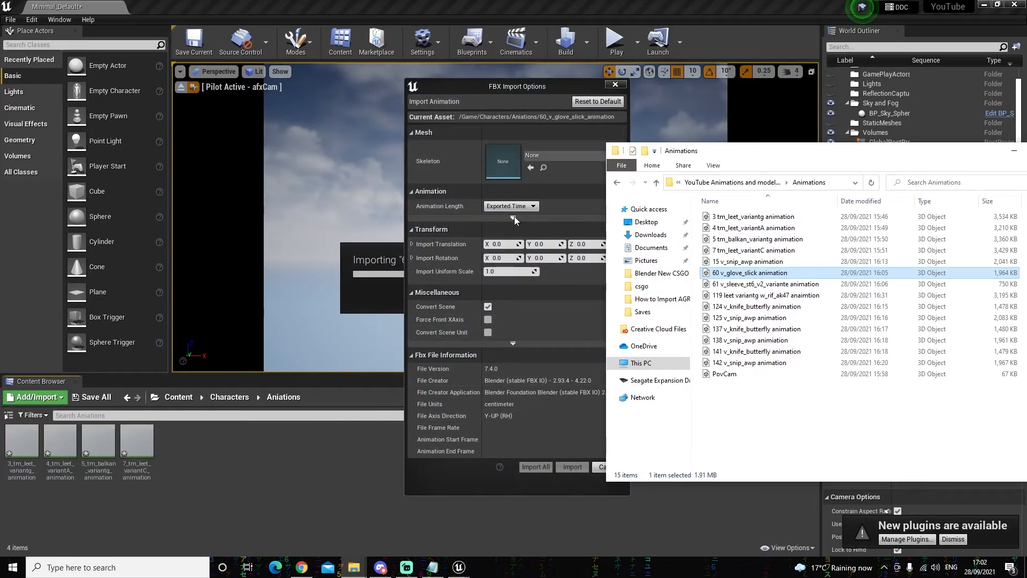
pyautogui.click(577, 157)
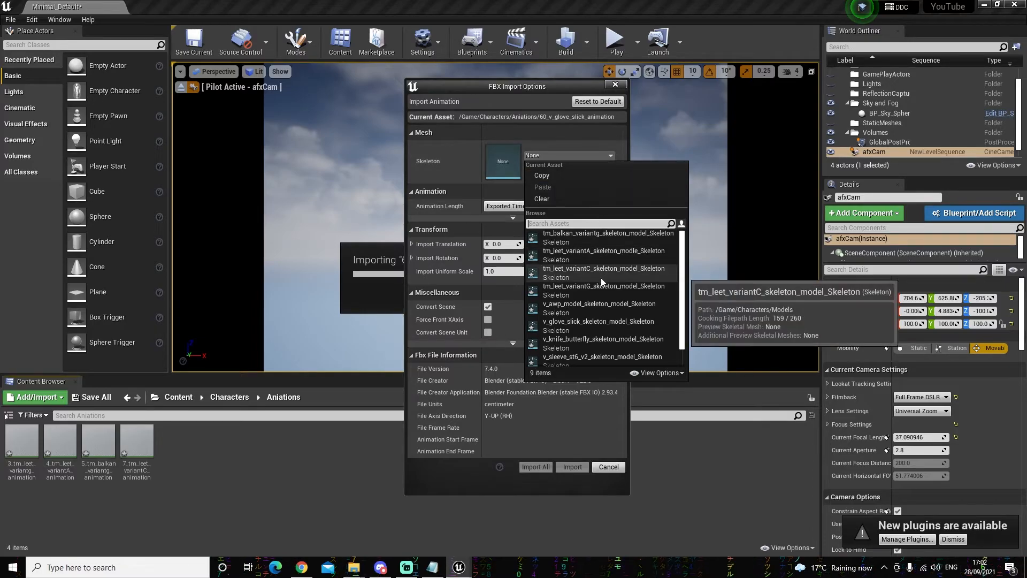
pyautogui.click(576, 323)
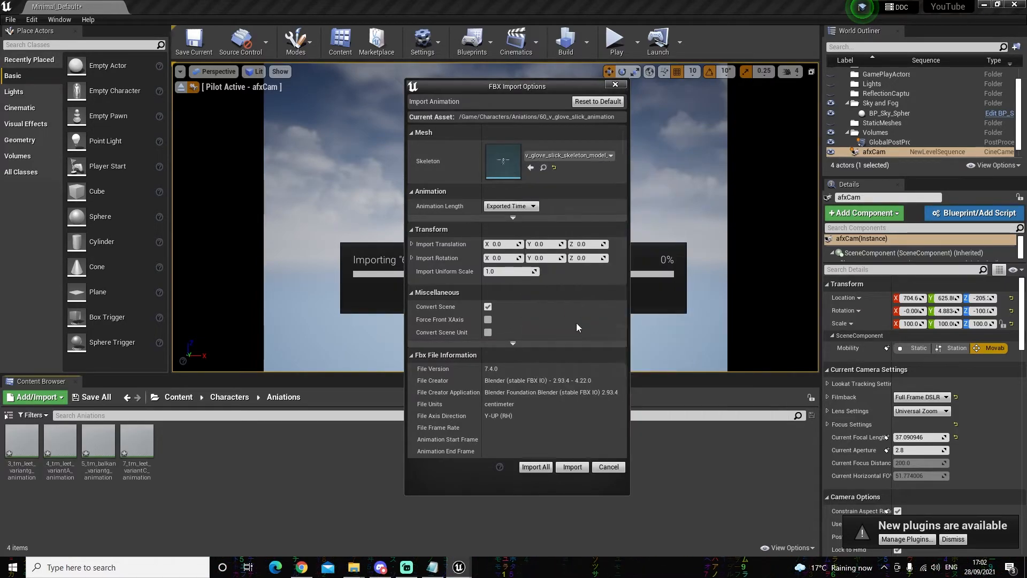
pyautogui.click(570, 468)
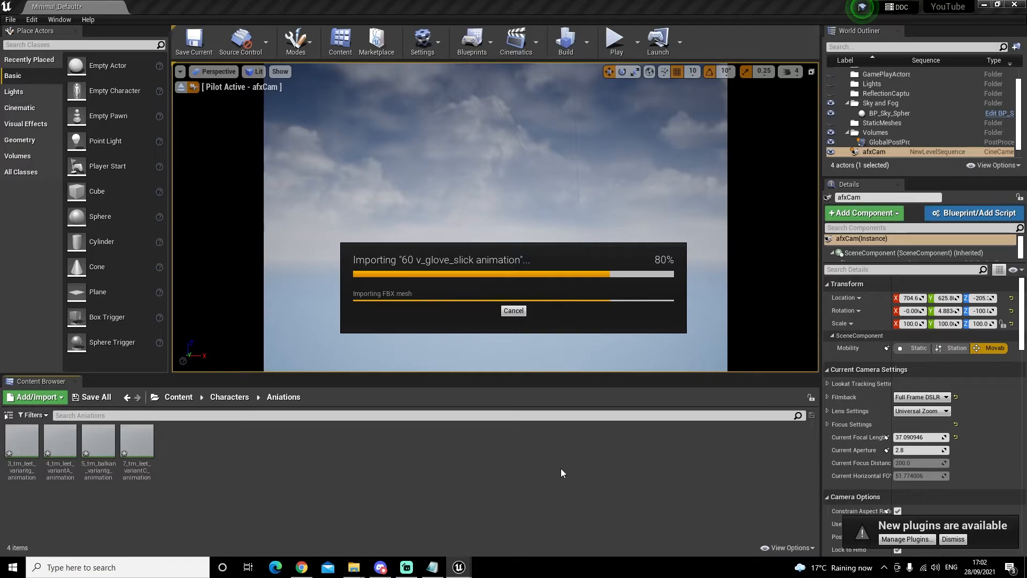
# Step: Import the FBX "61 v_sleeve_st6_v2_variante animation" into Aniations with the v_sleeve_st6_v2_skeleton_model_Skeleton, and return to the Characters folder
pyautogui.moveTo(359, 573)
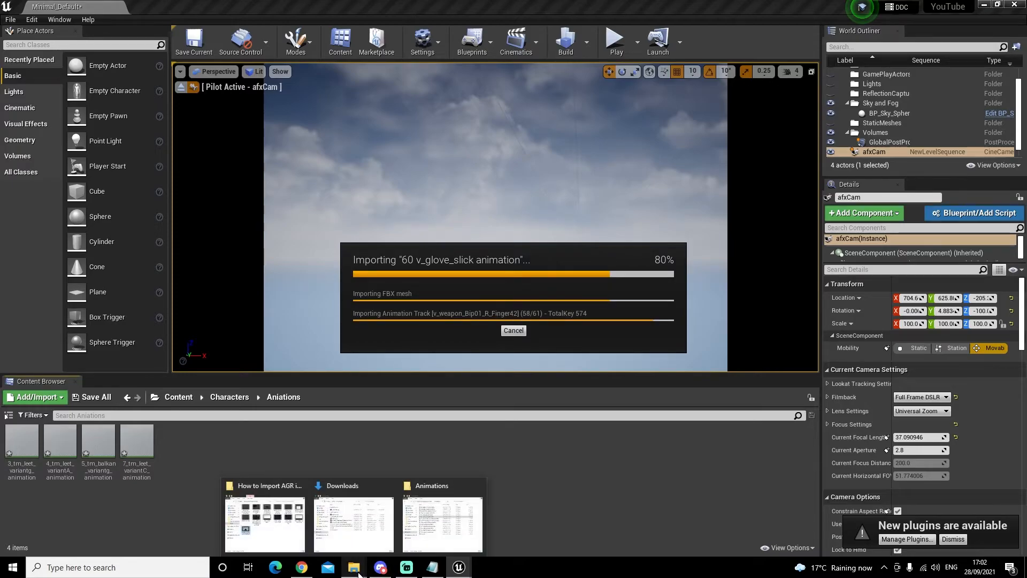
pyautogui.click(442, 521)
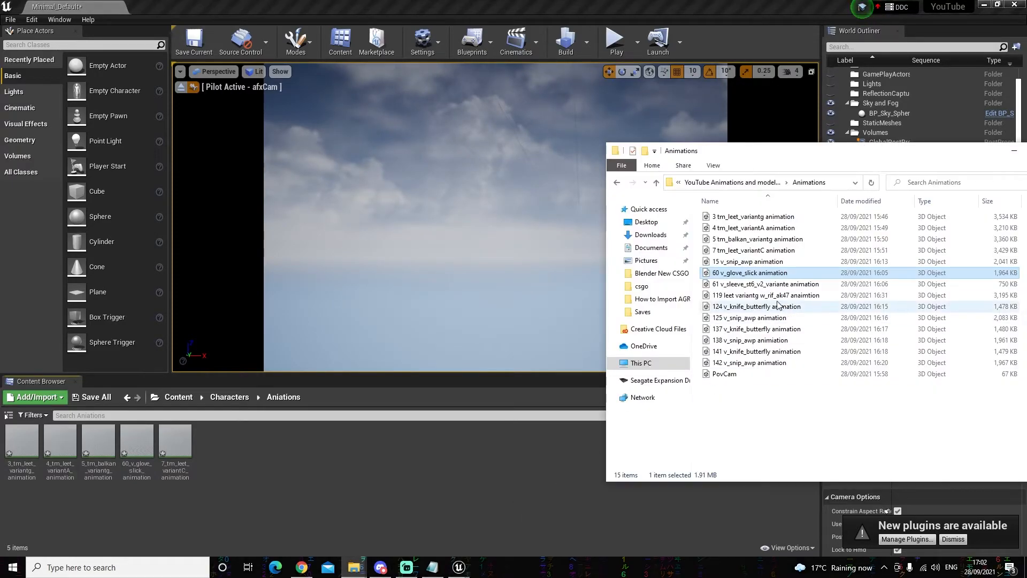
pyautogui.moveTo(769, 285); pyautogui.dragTo(381, 443)
pyautogui.click(565, 153)
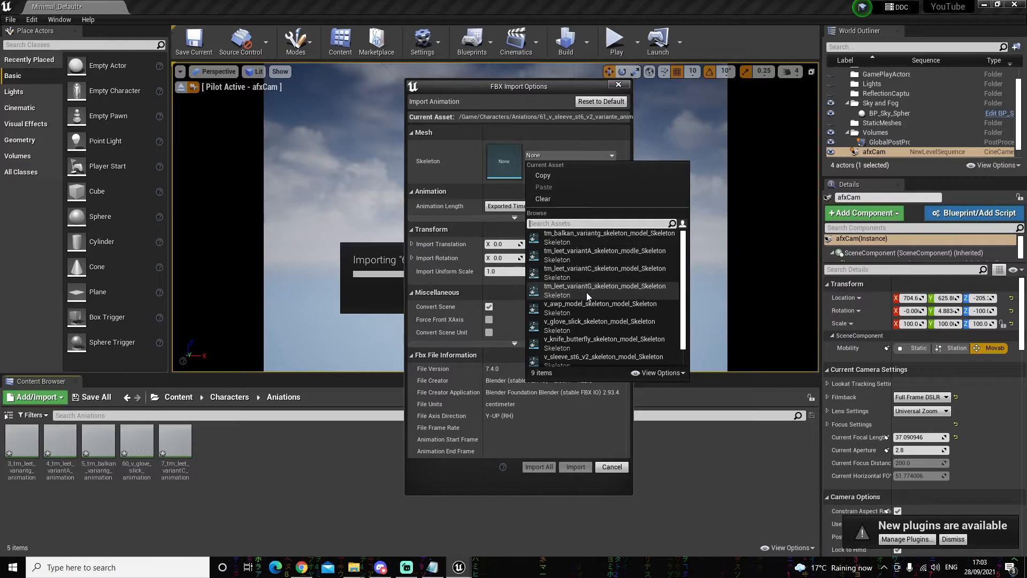
pyautogui.click(584, 358)
pyautogui.click(574, 466)
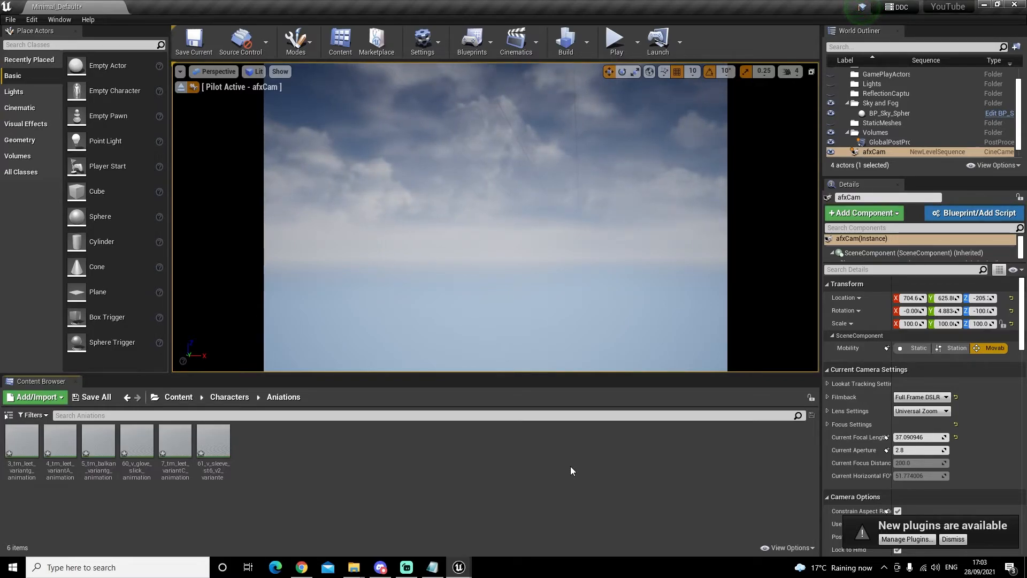
pyautogui.click(245, 396)
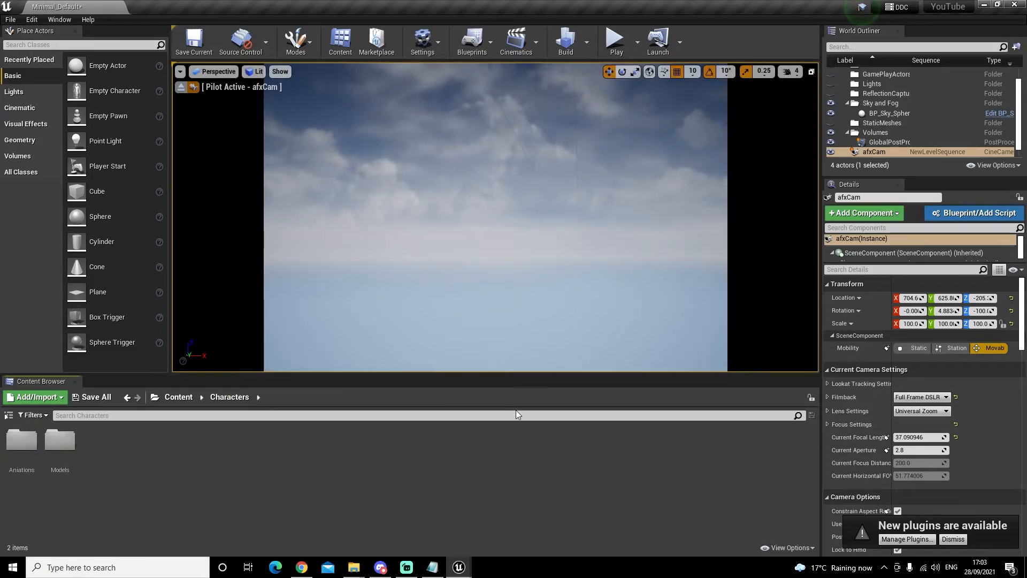
# Step: Bring up the Sequencer window for NewLevelSequence and set the playhead to frame 0
pyautogui.moveTo(463, 573)
pyautogui.click(367, 527)
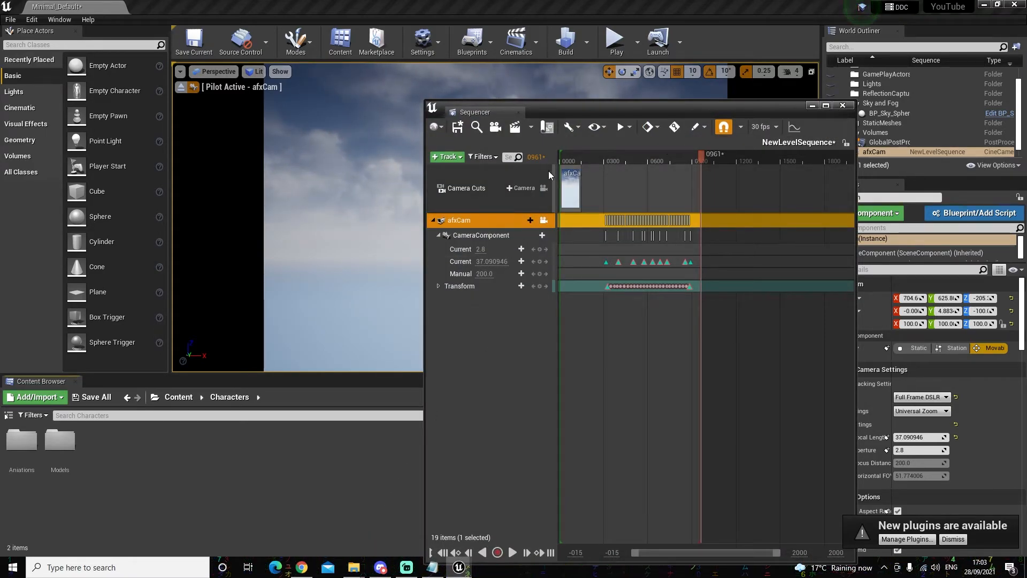
pyautogui.click(533, 156)
pyautogui.write('0')
pyautogui.press('Return')
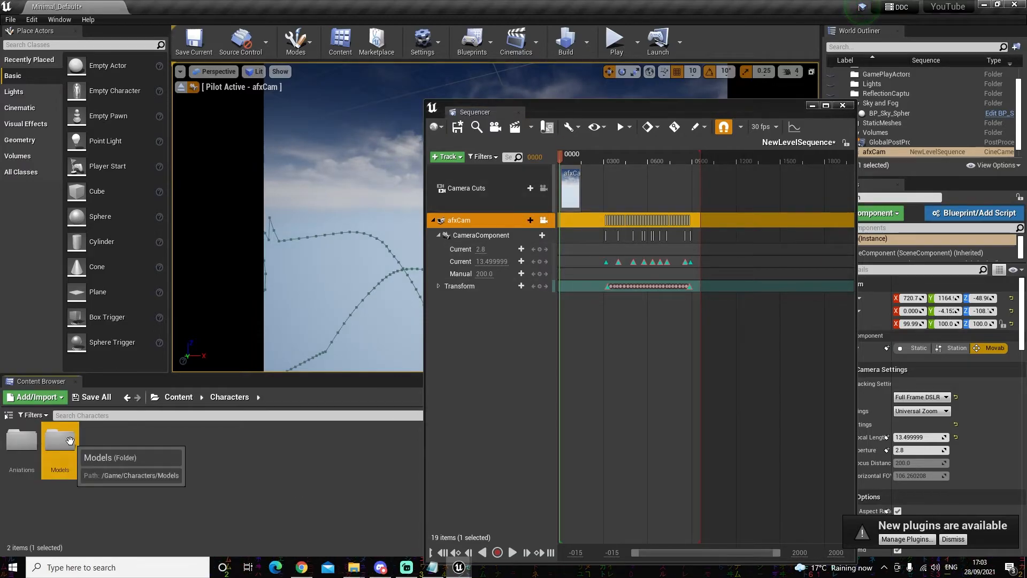
# Step: Open the Models folder and add the tm_balkan_variantg skeletal mesh to the level sequence
pyautogui.doubleClick(59, 440)
pyautogui.moveTo(619, 108); pyautogui.dragTo(705, 84)
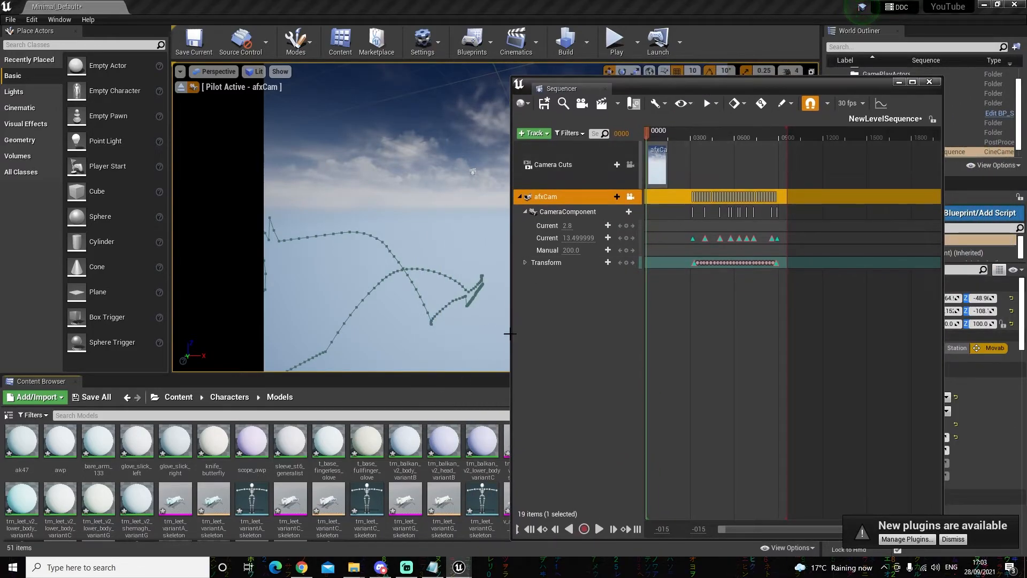
pyautogui.moveTo(871, 88); pyautogui.dragTo(977, 230)
pyautogui.moveTo(974, 62); pyautogui.dragTo(971, 81)
pyautogui.moveTo(519, 446); pyautogui.dragTo(708, 331)
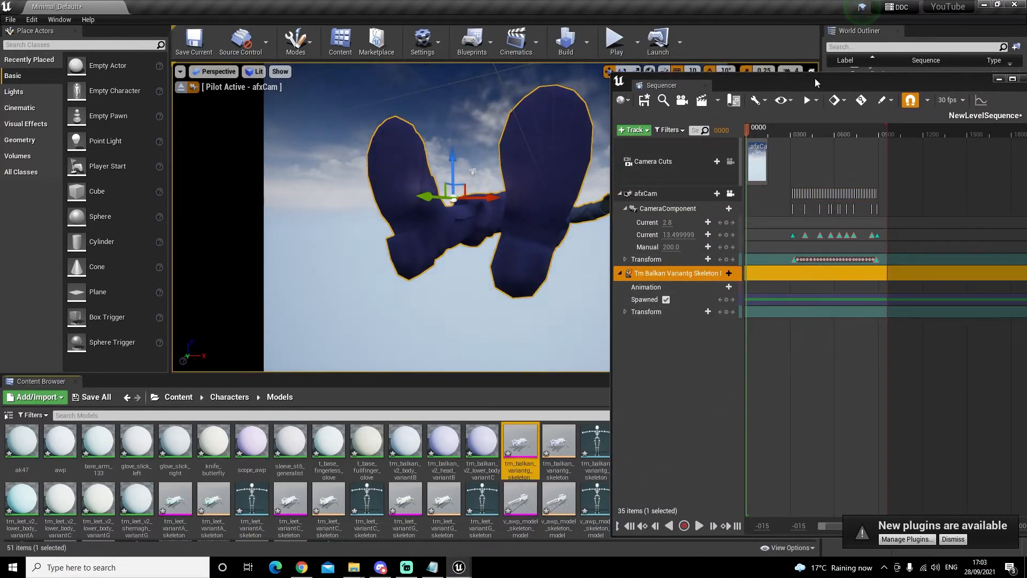
pyautogui.moveTo(814, 78); pyautogui.dragTo(723, 155)
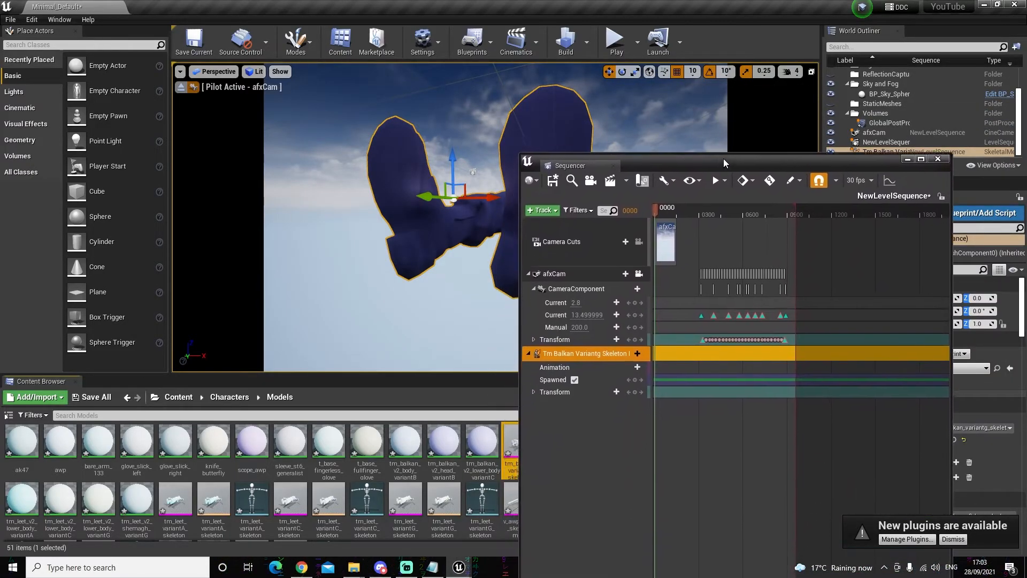
# Step: Add the tm_leet_variantA, tm_leet_variantC and tm_leet_variantG skeletal meshes to the level sequence
pyautogui.moveTo(182, 503); pyautogui.dragTo(563, 441)
pyautogui.moveTo(289, 505); pyautogui.dragTo(568, 518)
pyautogui.moveTo(405, 505); pyautogui.dragTo(576, 522)
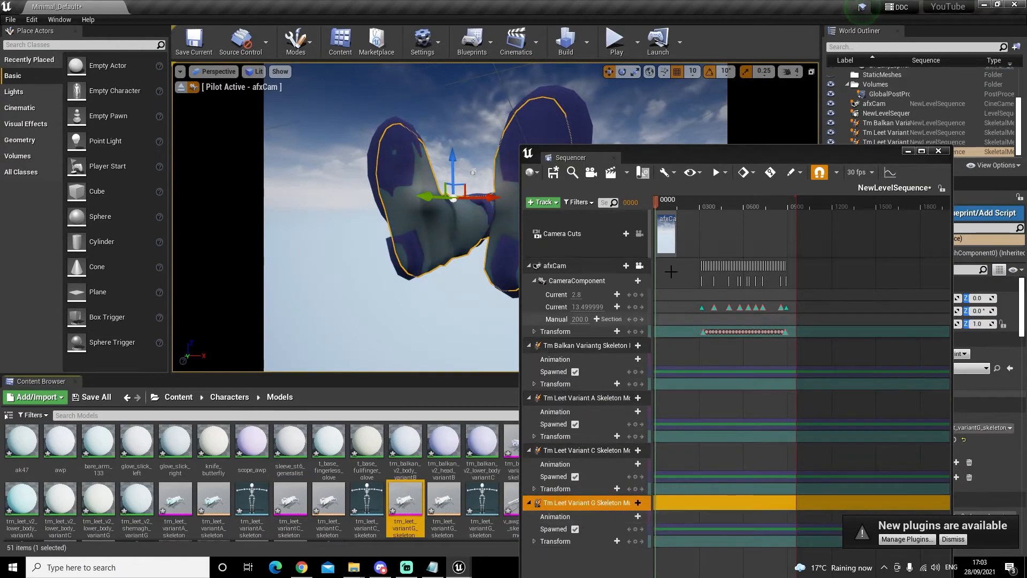
# Step: Add the v_glove_slick and v_sleeve_st6_v2 skeletal meshes to the level sequence
pyautogui.moveTo(713, 158); pyautogui.dragTo(647, 547)
pyautogui.scroll(-1, 642, 487)
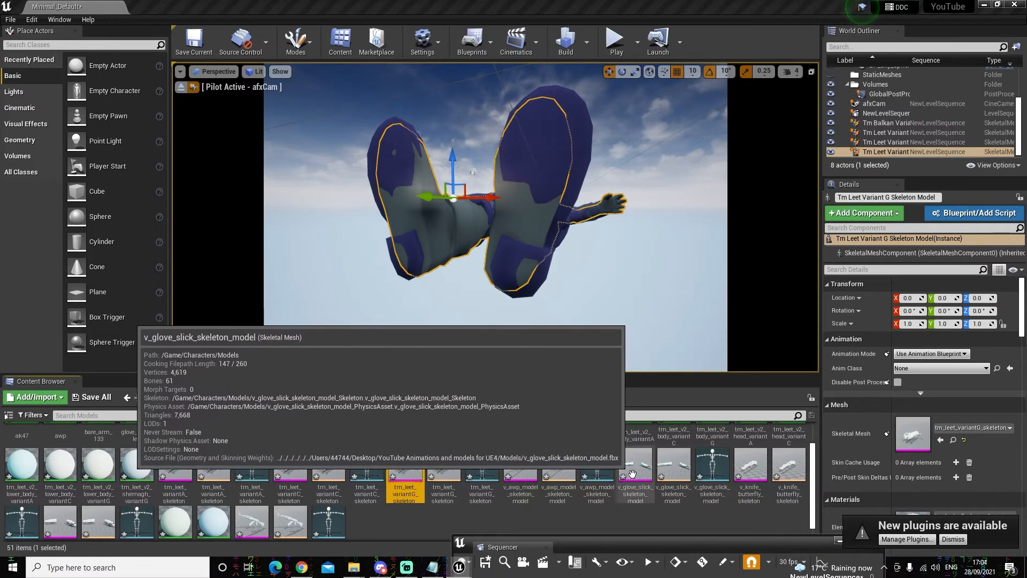
pyautogui.moveTo(651, 541); pyautogui.dragTo(862, 110)
pyautogui.moveTo(635, 465); pyautogui.dragTo(720, 520)
pyautogui.moveTo(856, 110); pyautogui.dragTo(760, 121)
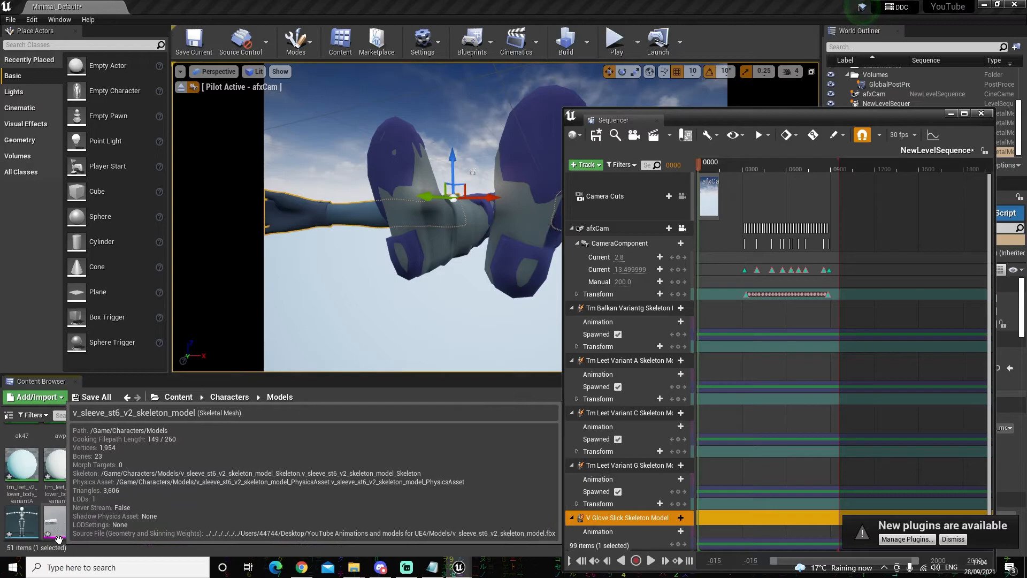
pyautogui.moveTo(63, 529); pyautogui.dragTo(643, 543)
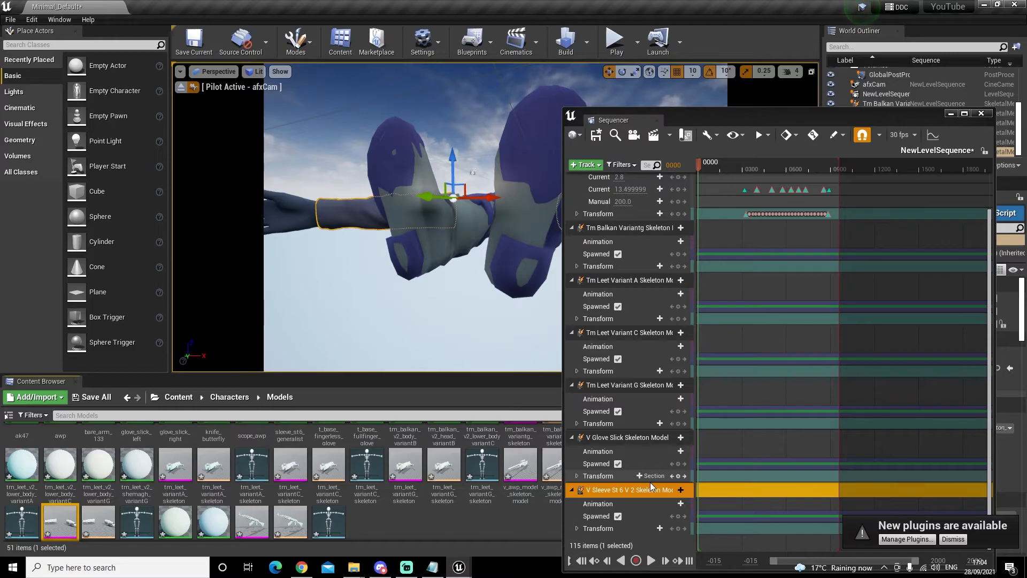
# Step: Play the sequence through the camera section to check the unanimated models, and return the playhead to frame 0
pyautogui.scroll(3, 650, 482)
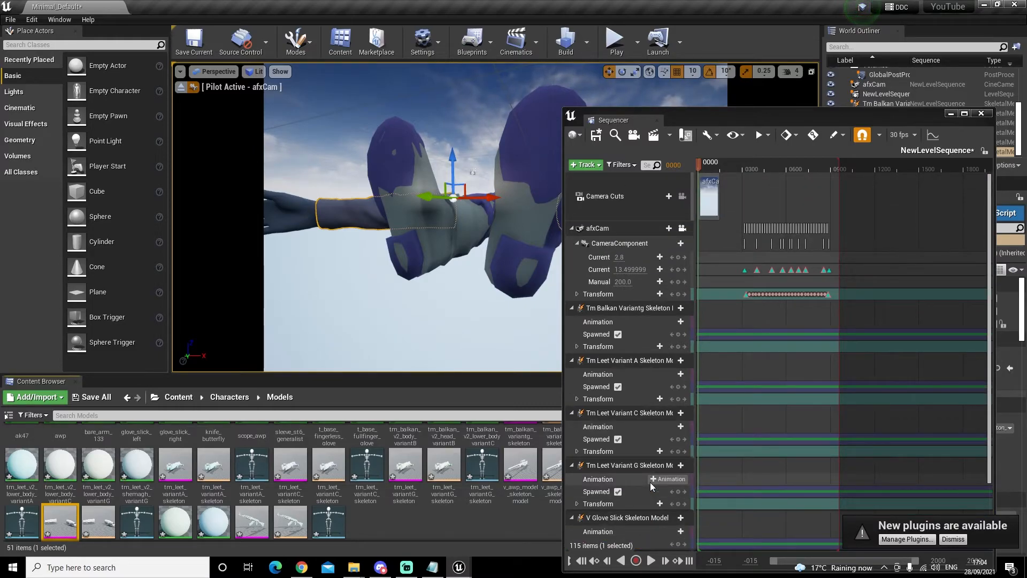
pyautogui.moveTo(720, 123); pyautogui.dragTo(804, 89)
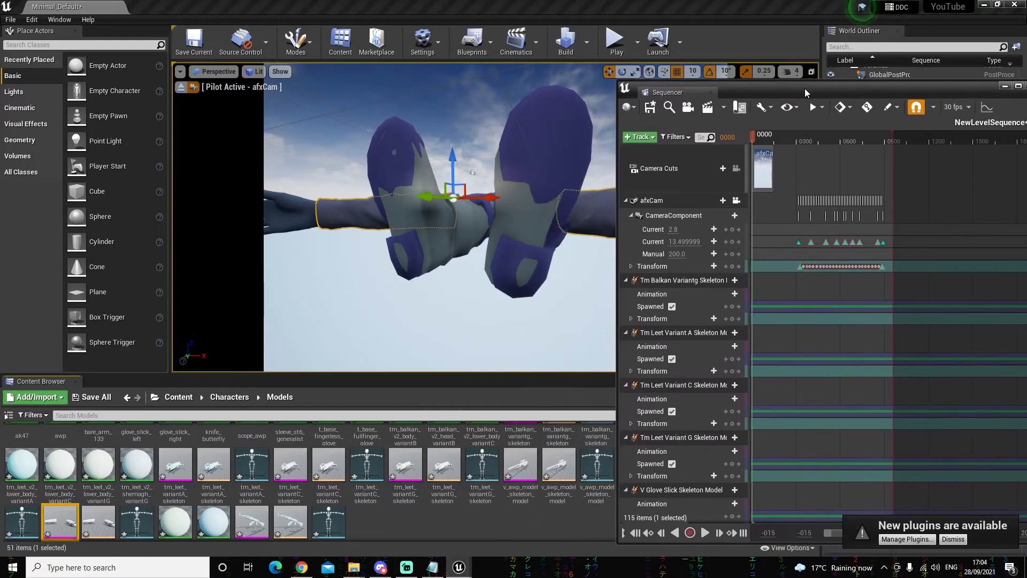
pyautogui.click(705, 533)
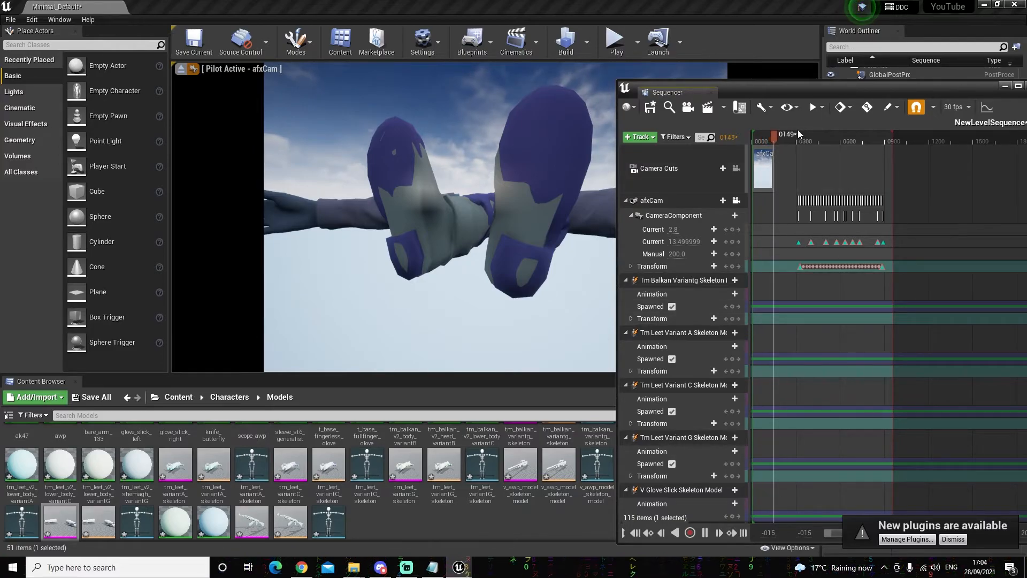
pyautogui.moveTo(787, 136); pyautogui.dragTo(797, 137)
pyautogui.click(705, 532)
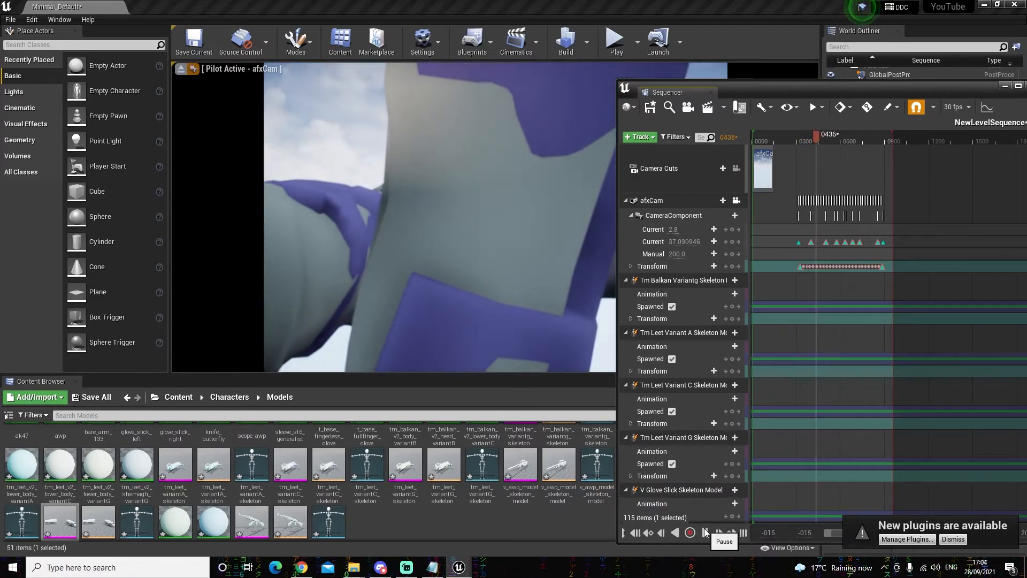
pyautogui.click(705, 532)
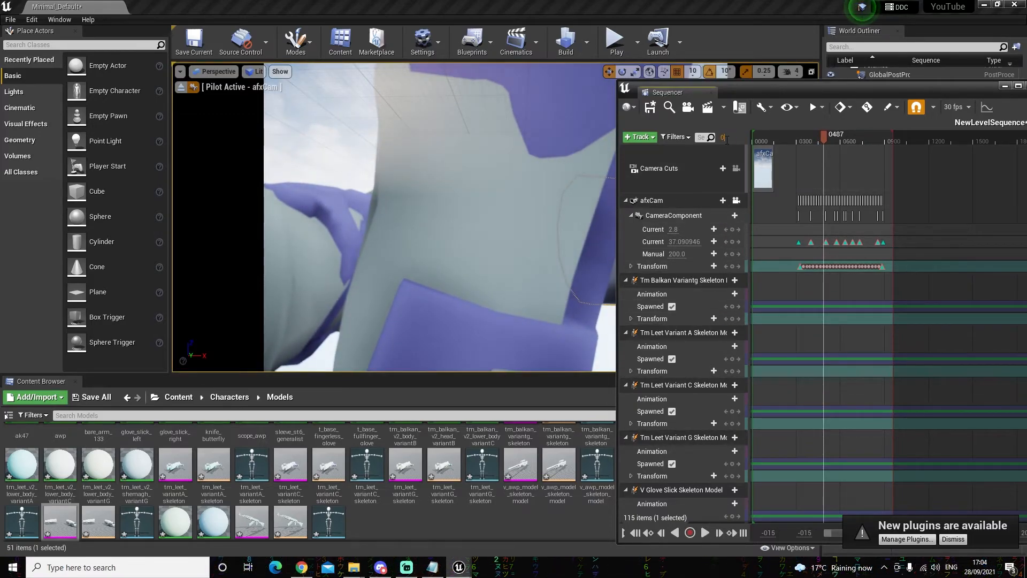
pyautogui.press('Return')
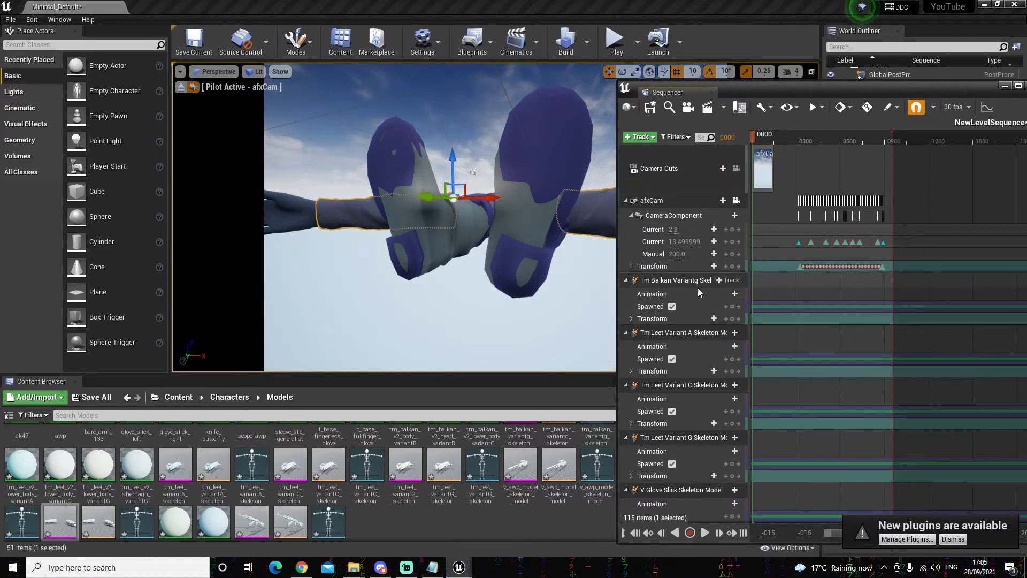
# Step: Assign 5_tm_balkan_variantg_animation to the Balkan Variantg track and 4_tm_leet_variantA_animation to the Leet Variant A track
pyautogui.click(733, 296)
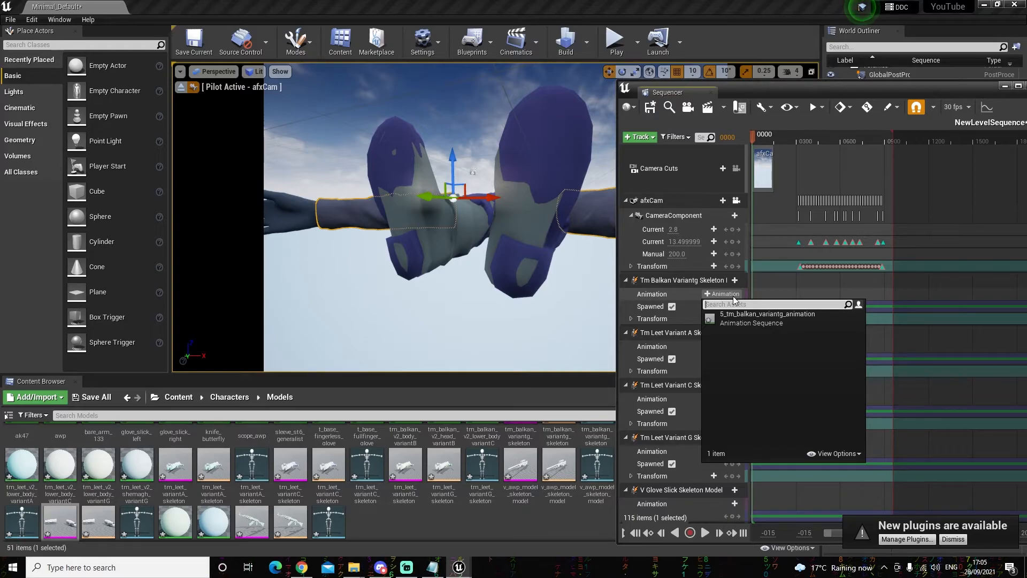
pyautogui.click(754, 323)
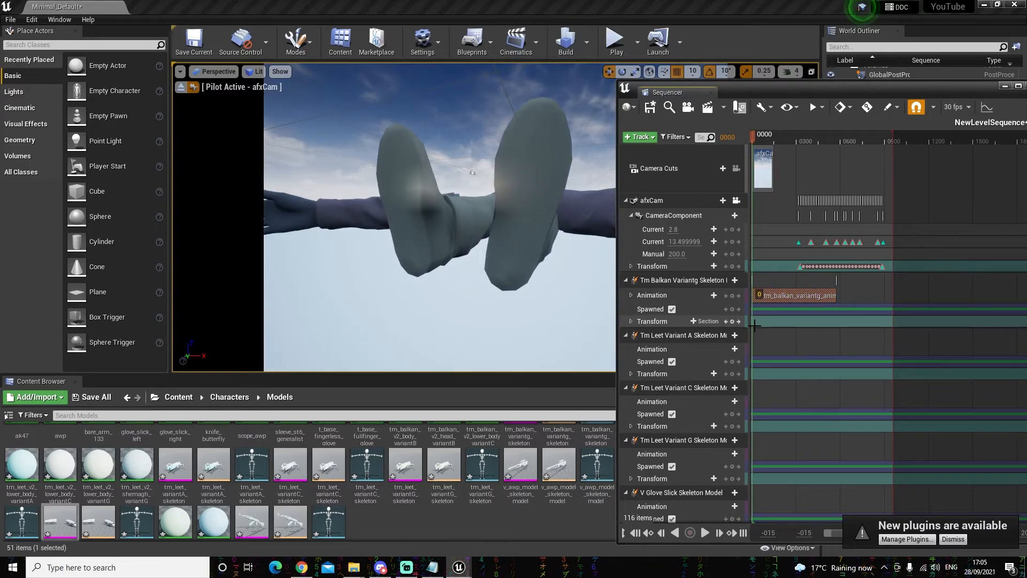
pyautogui.click(736, 349)
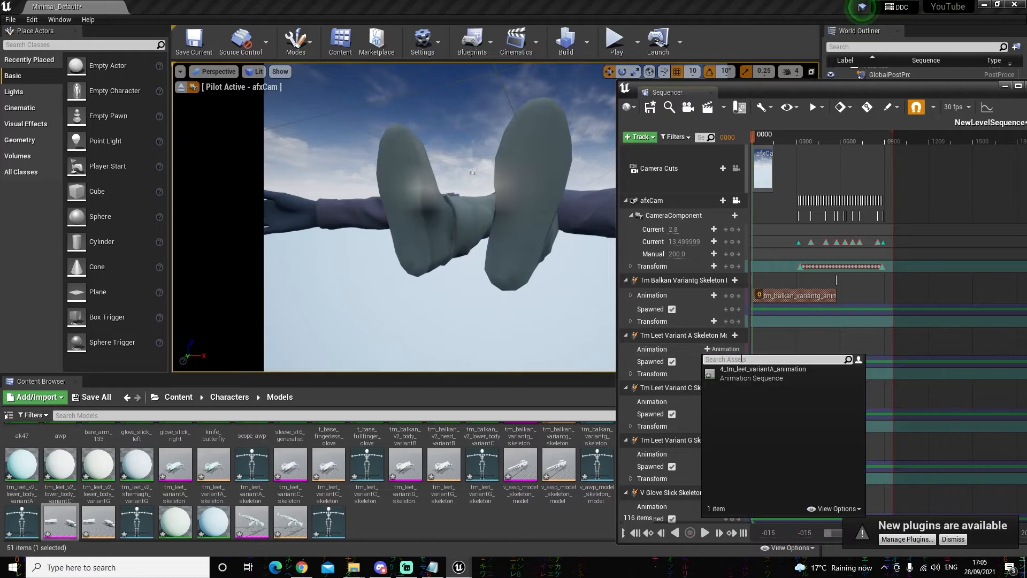
pyautogui.click(745, 373)
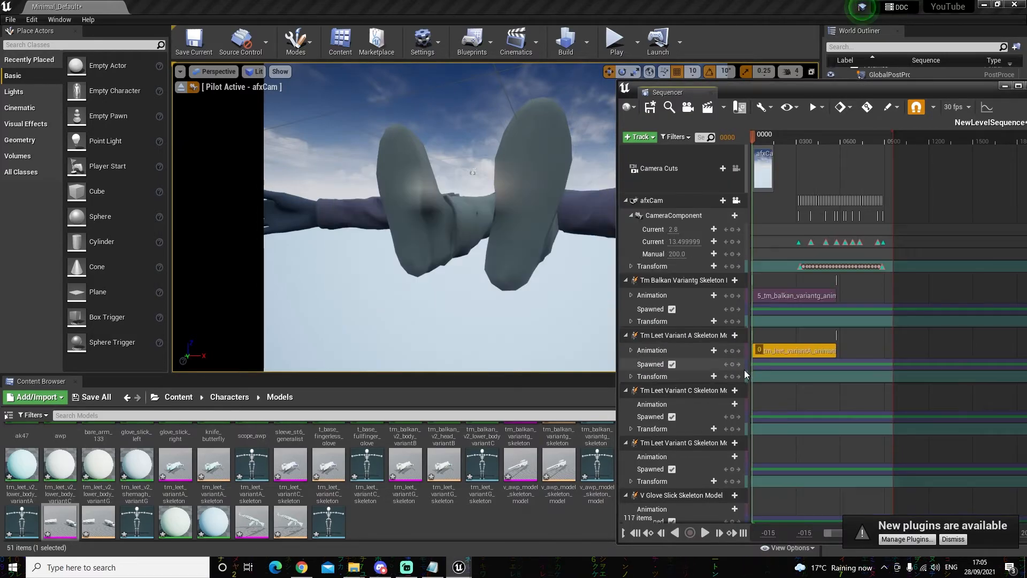
# Step: Assign 7_tm_leet_variantC_animation to the Leet Variant C track and 3_tm_leet_variantg_animation to the Leet Variant G track
pyautogui.click(736, 404)
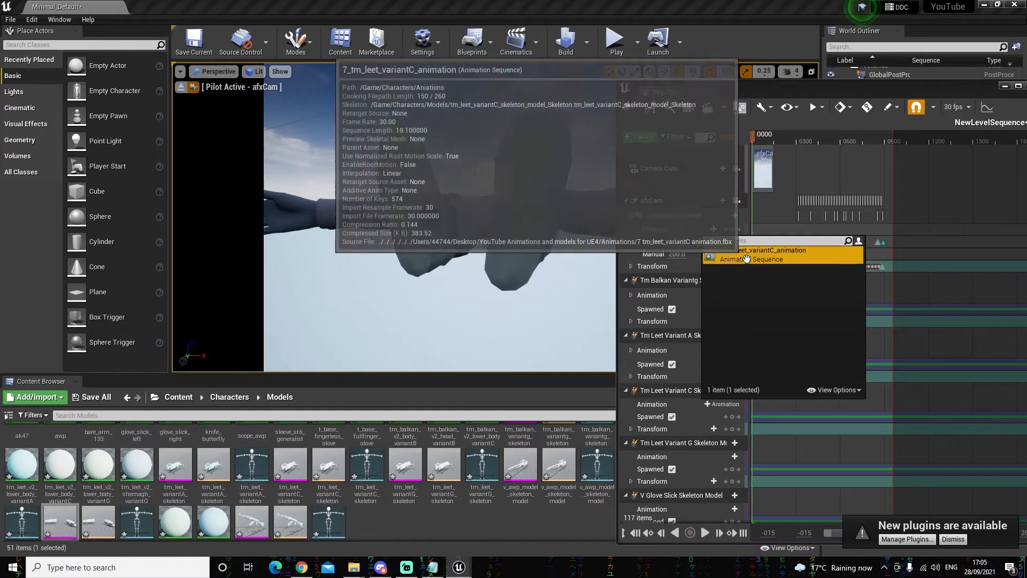
pyautogui.click(758, 286)
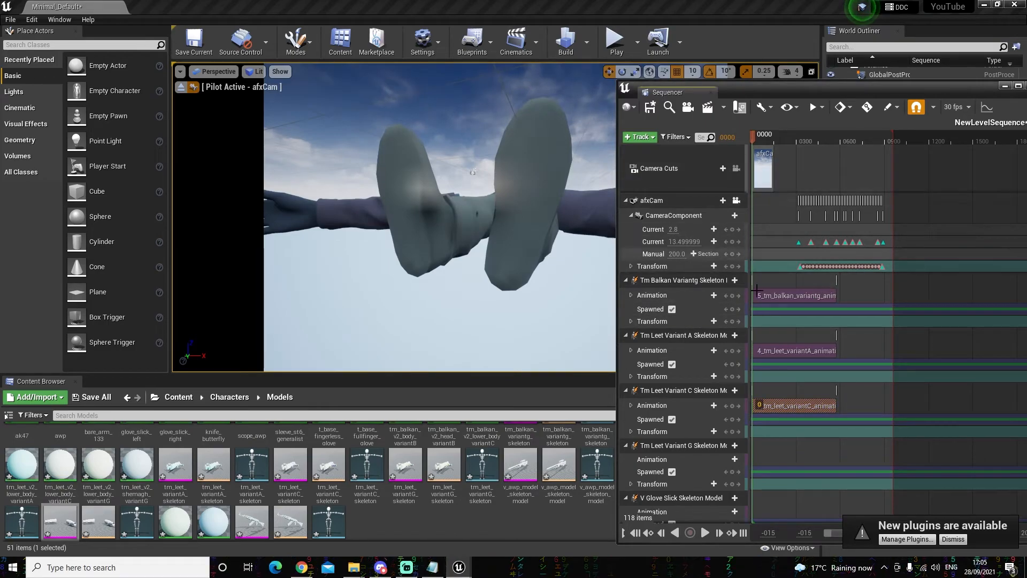
pyautogui.click(737, 458)
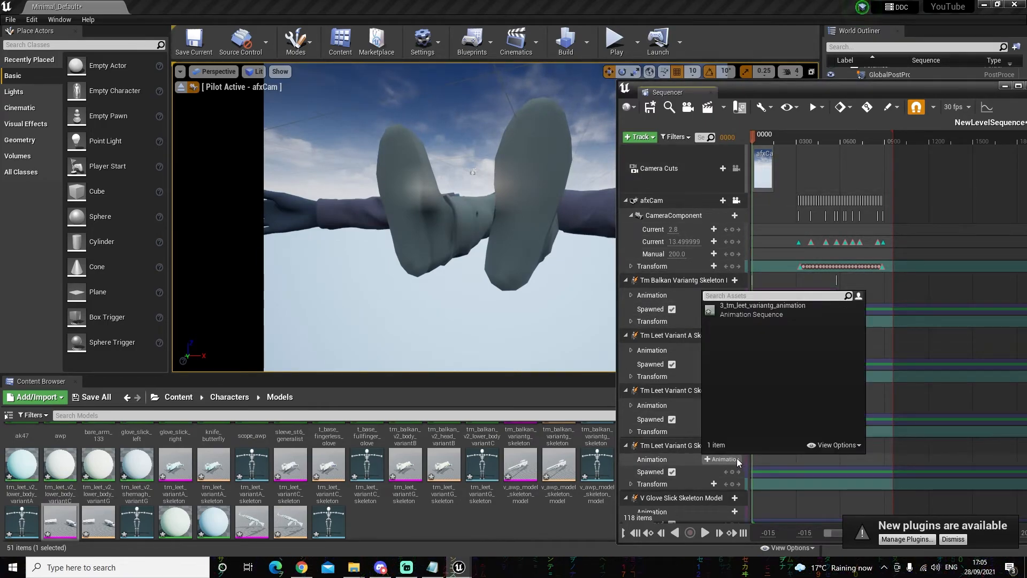
pyautogui.click(753, 310)
# Step: Assign the 60_v_glove_slick animation to the glove model's track and the 61_v_sleeve_st6_v2_variante animation to the sleeve model's track
pyautogui.scroll(-3, 727, 454)
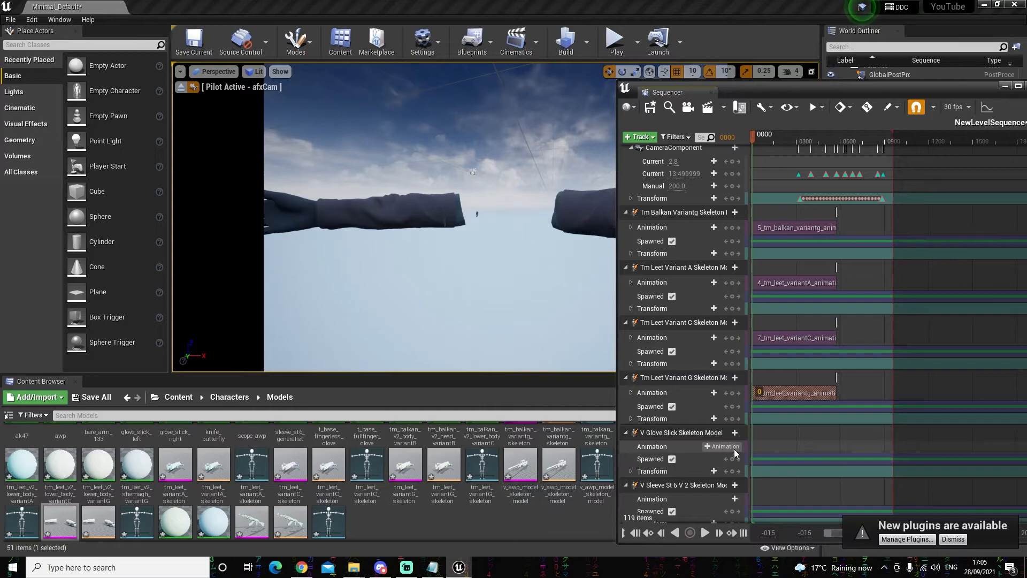
pyautogui.click(730, 447)
pyautogui.click(765, 294)
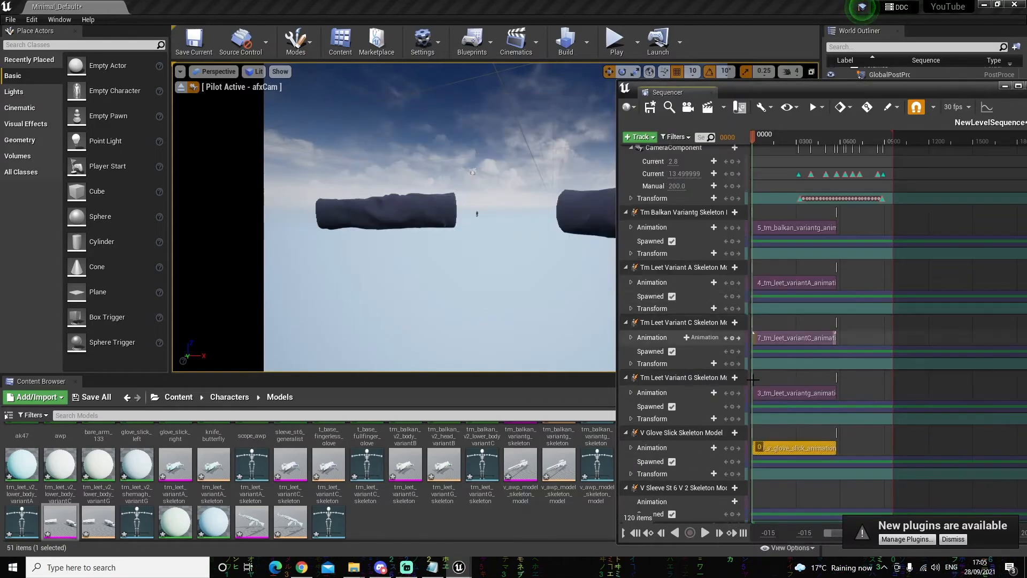
pyautogui.scroll(-1, 730, 444)
pyautogui.click(735, 475)
pyautogui.click(776, 326)
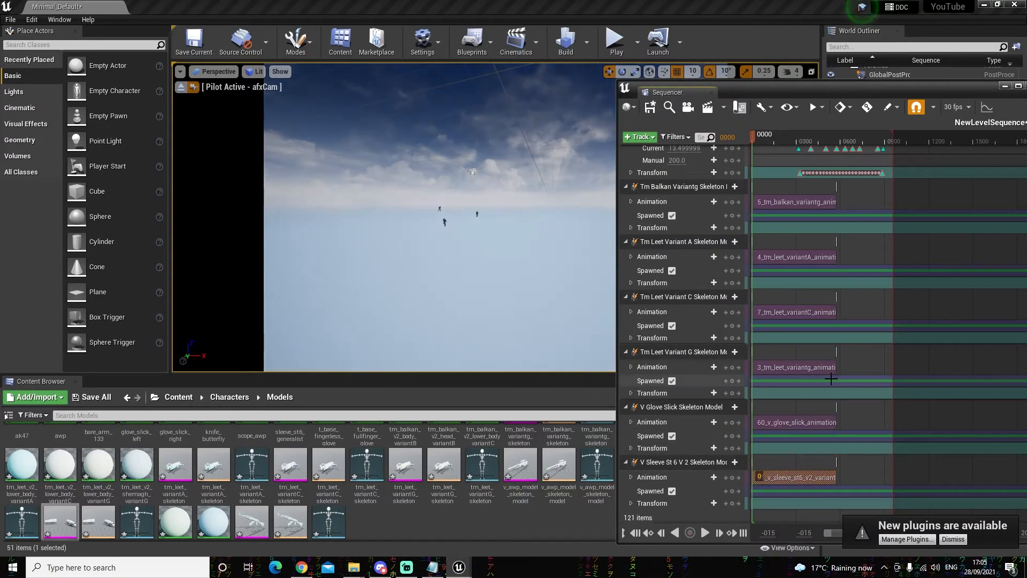
# Step: Play the sequence to check the timing of the character animations against the camera movement
pyautogui.scroll(5, 830, 379)
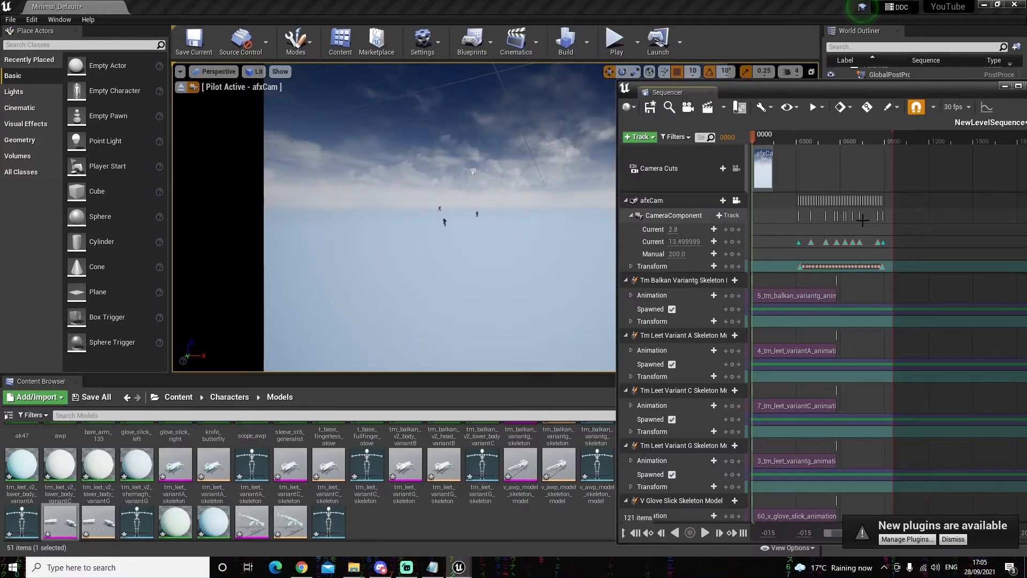
pyautogui.click(705, 533)
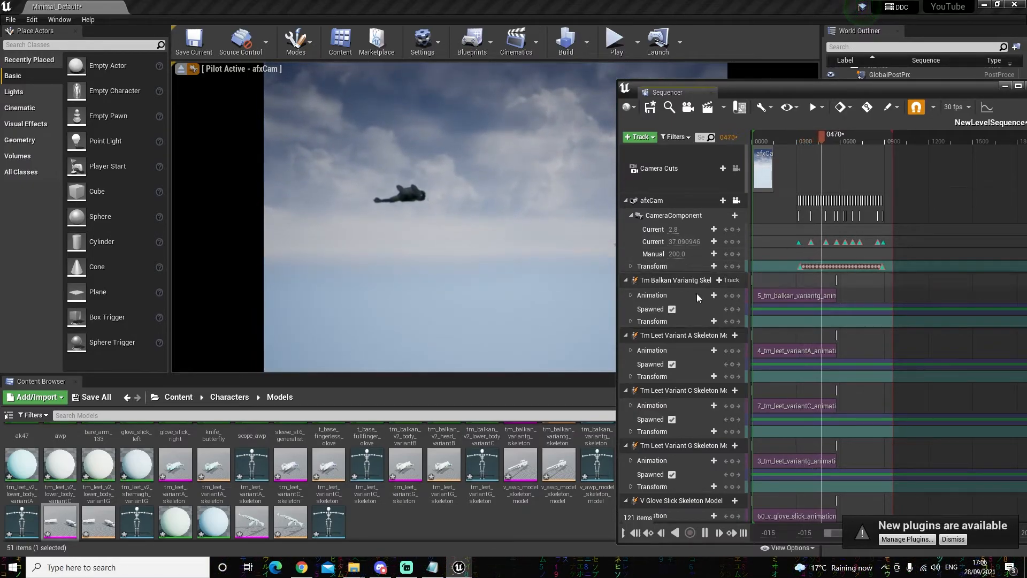
pyautogui.click(705, 533)
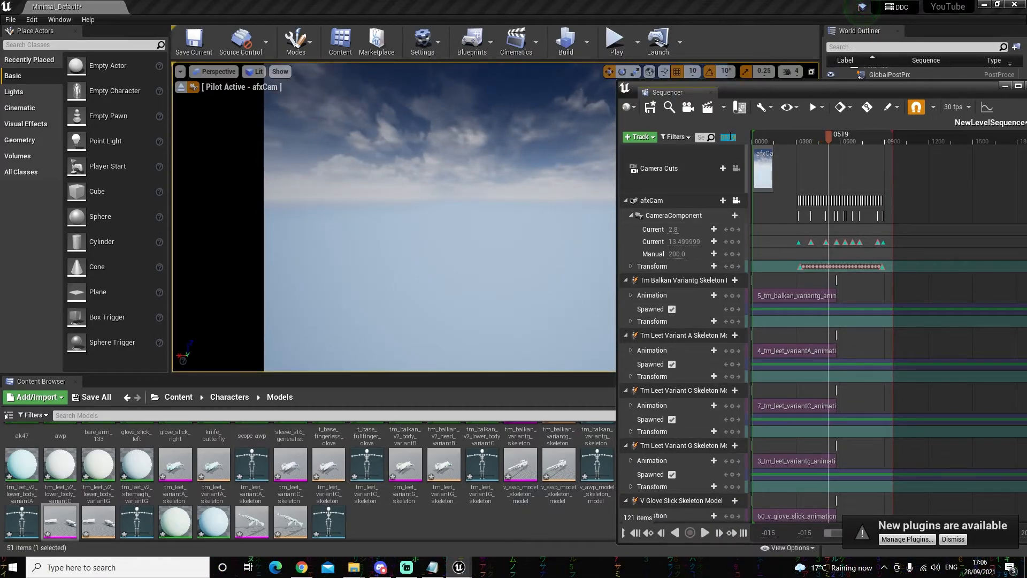
# Step: Return the playhead to frame 0 and move all afxCam keyframes so the camera animation starts at frame 0
pyautogui.press('Return')
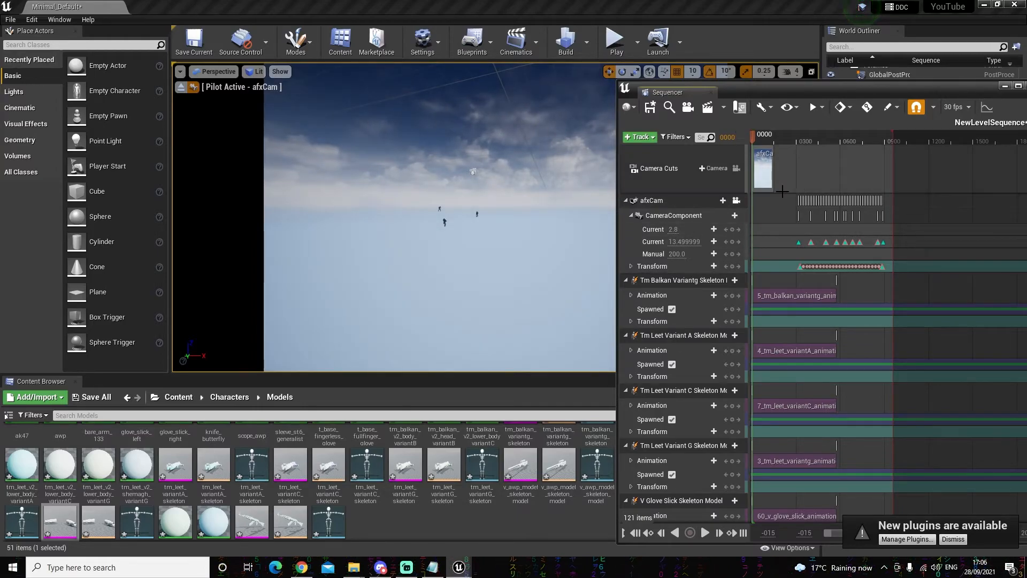
pyautogui.moveTo(783, 194); pyautogui.dragTo(903, 271)
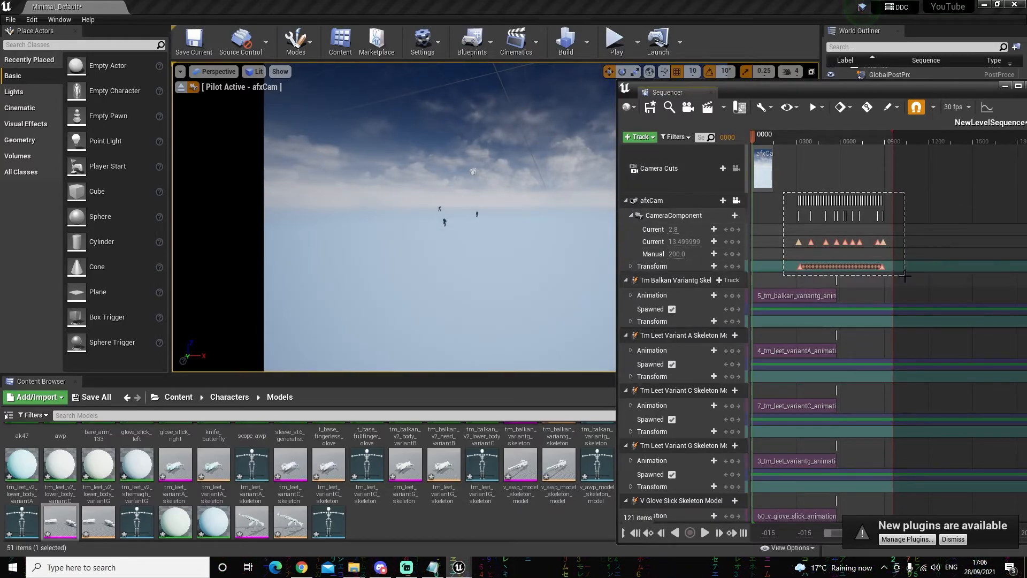
pyautogui.moveTo(827, 266); pyautogui.dragTo(781, 253)
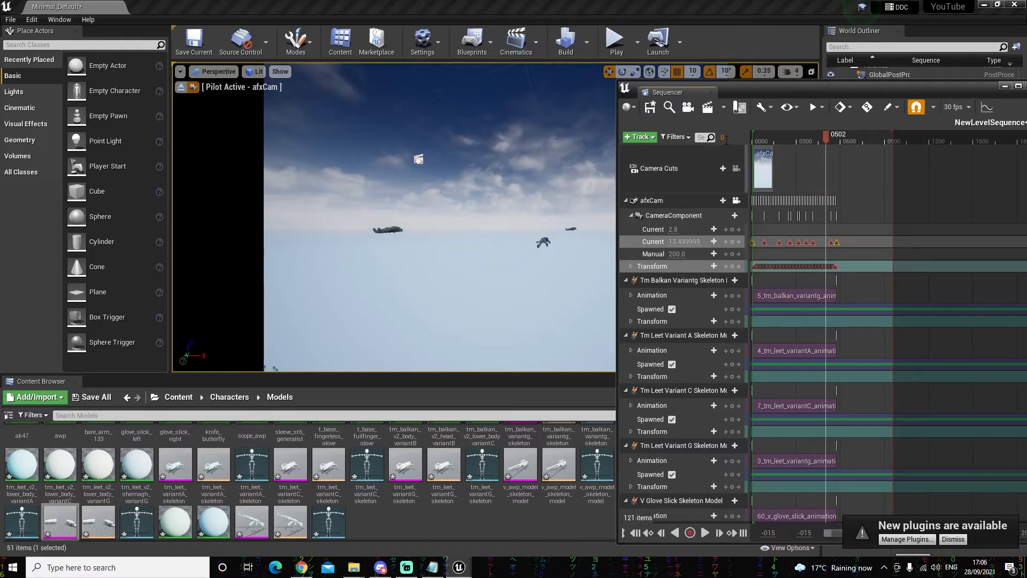
# Step: Play the sequence with an unobstructed viewport to review the retimed camera together with the character animations
pyautogui.click(705, 532)
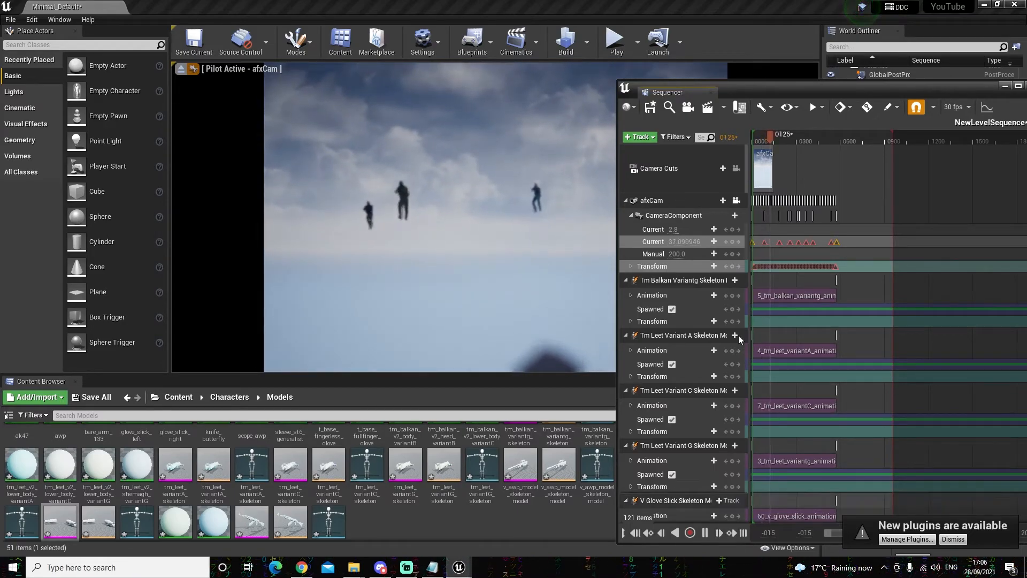
pyautogui.moveTo(804, 96); pyautogui.dragTo(585, 431)
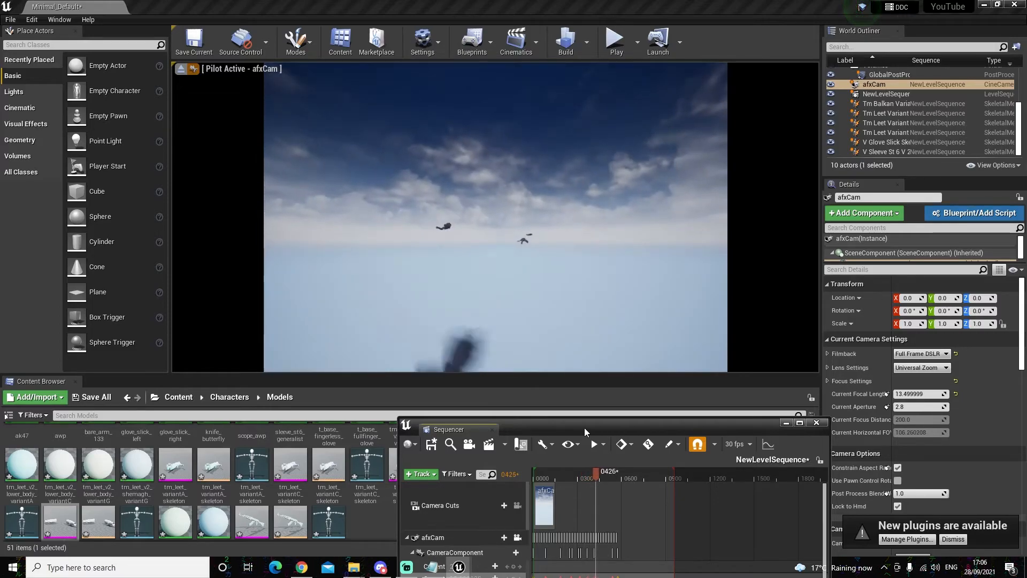
pyautogui.moveTo(585, 431); pyautogui.dragTo(770, 129)
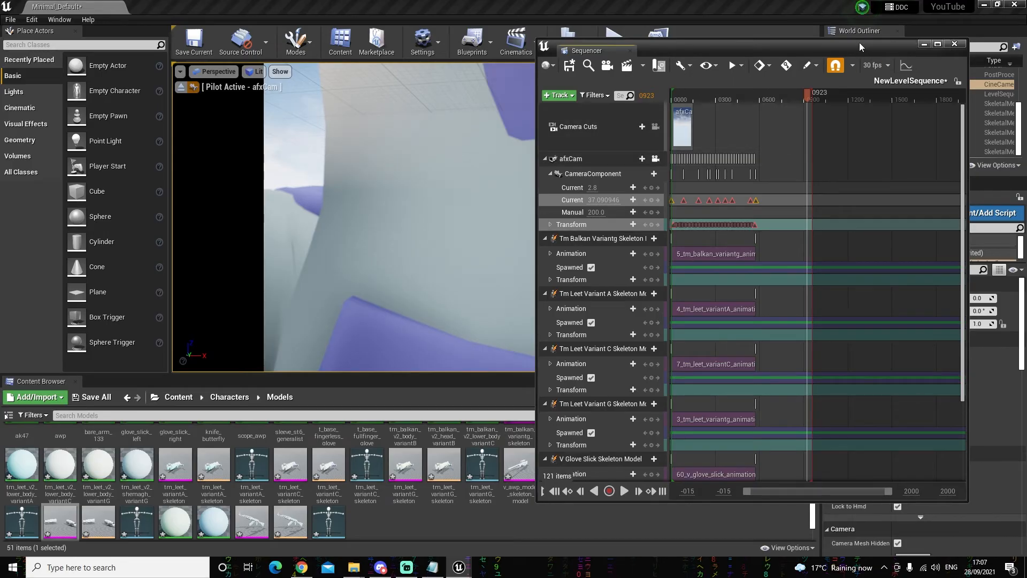
pyautogui.click(859, 44)
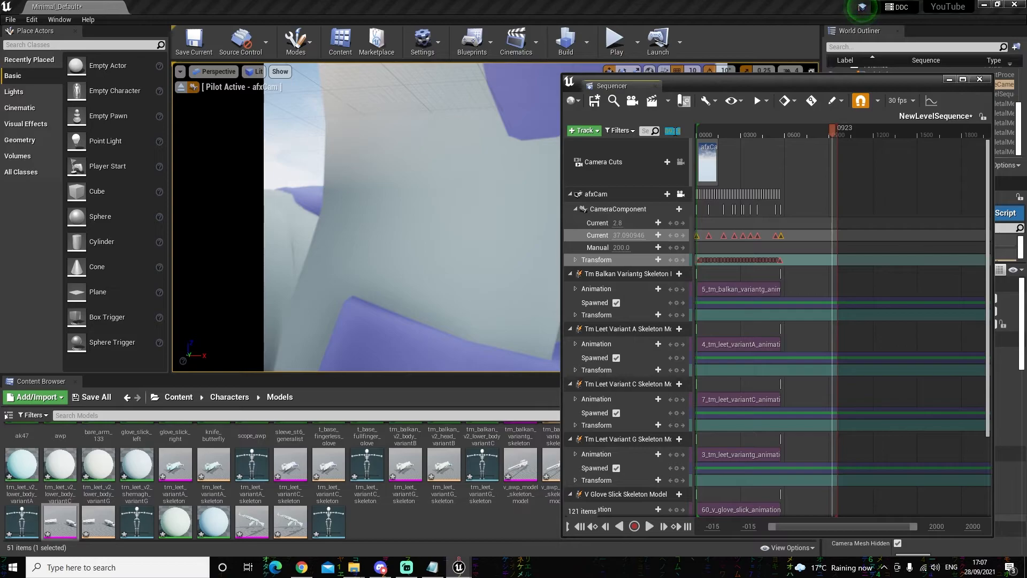
# Step: Return the playhead to frame 0 and scrub the opening frames to examine how the afxCam keyframes line up with the character animations
pyautogui.write('0')
pyautogui.press('Return')
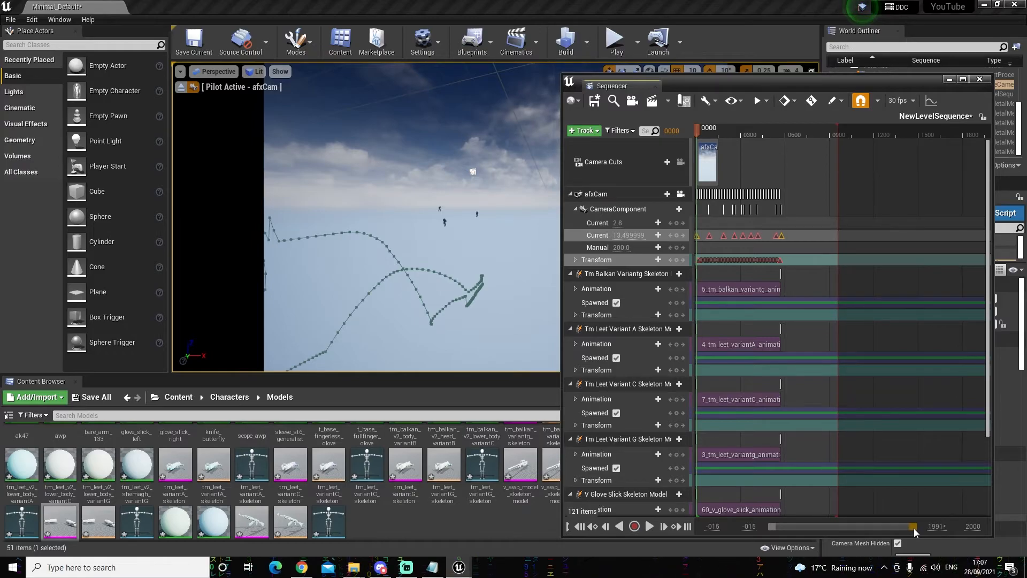
pyautogui.moveTo(914, 528); pyautogui.dragTo(904, 527)
pyautogui.moveTo(882, 528); pyautogui.dragTo(793, 527)
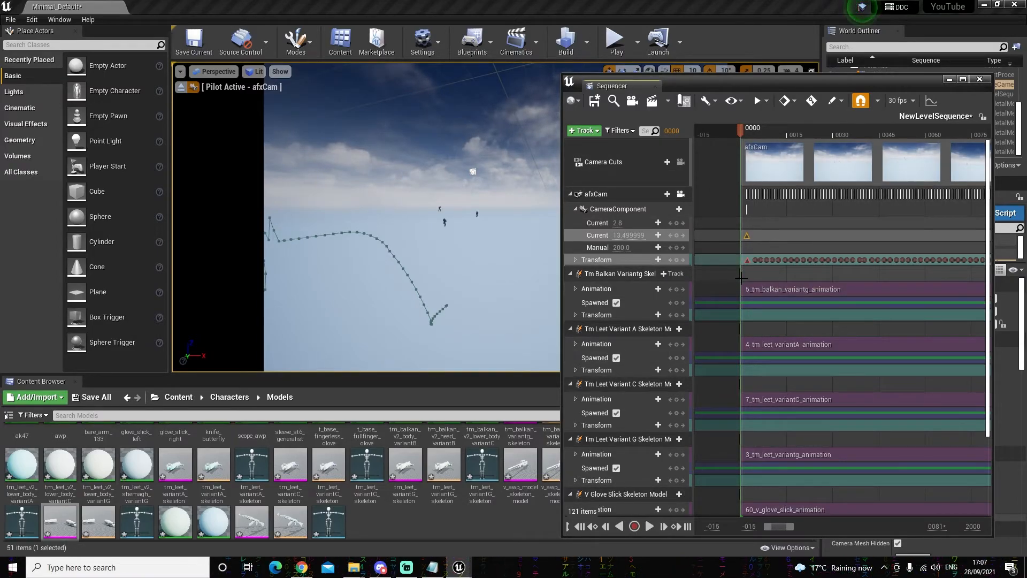
pyautogui.moveTo(750, 133); pyautogui.dragTo(795, 133)
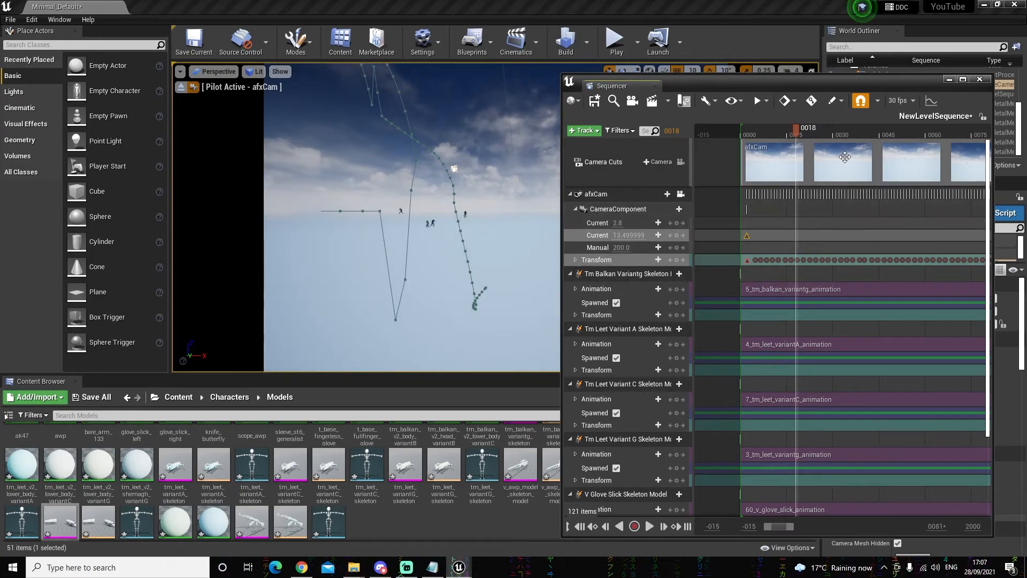
pyautogui.moveTo(795, 525); pyautogui.dragTo(836, 518)
pyautogui.moveTo(949, 274); pyautogui.dragTo(702, 179)
pyautogui.moveTo(833, 525); pyautogui.dragTo(793, 510)
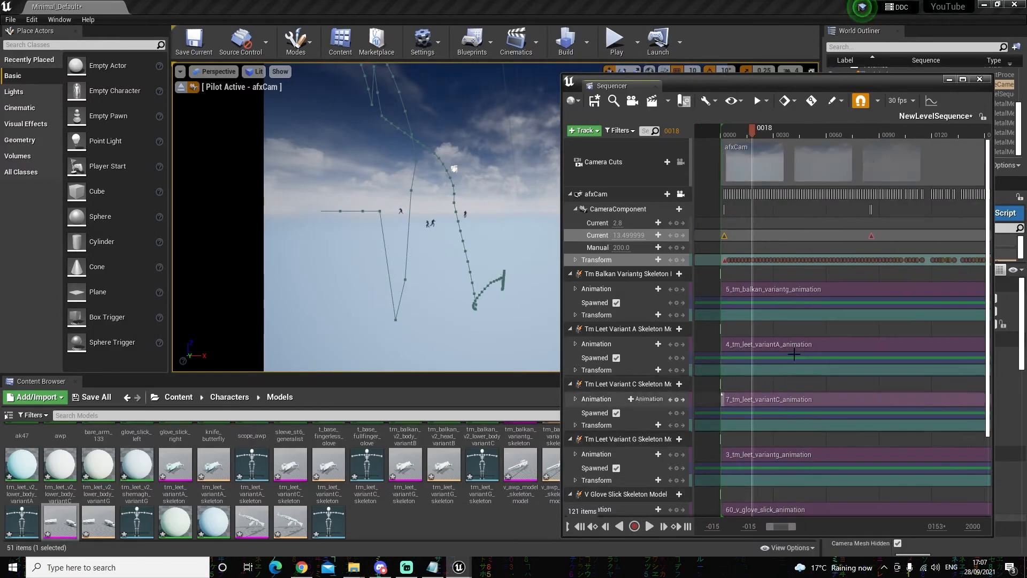
pyautogui.moveTo(806, 262); pyautogui.dragTo(805, 261)
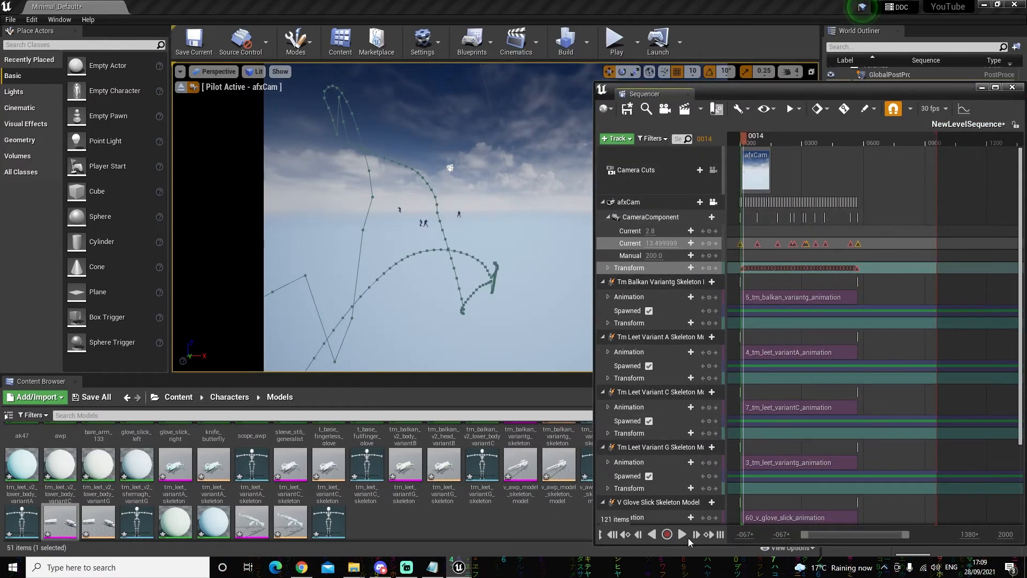
# Step: Play the sequence from frame 0 with the viewport unobstructed to review the camera and character animations together
pyautogui.write('0')
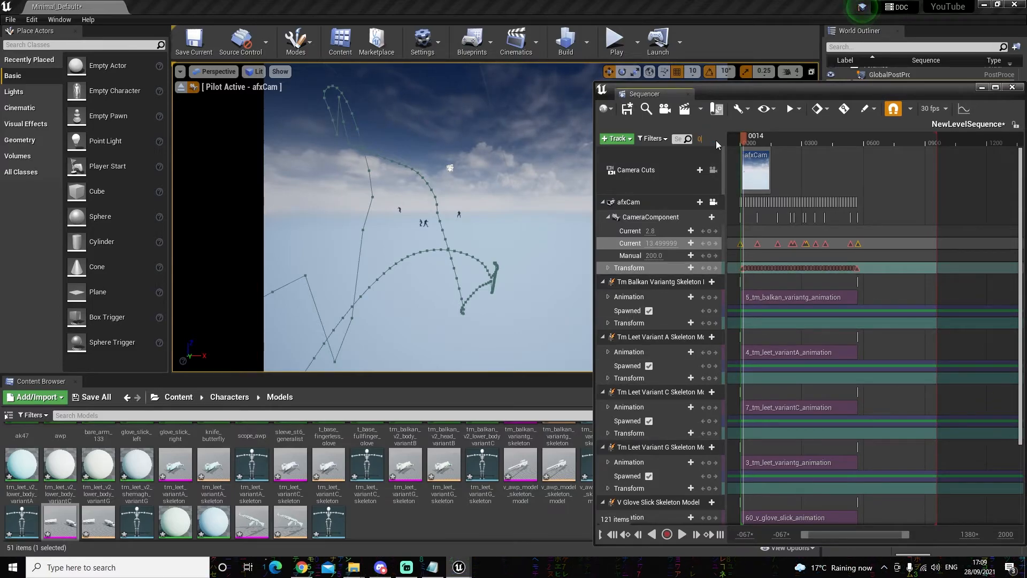
pyautogui.press('Return')
pyautogui.click(681, 534)
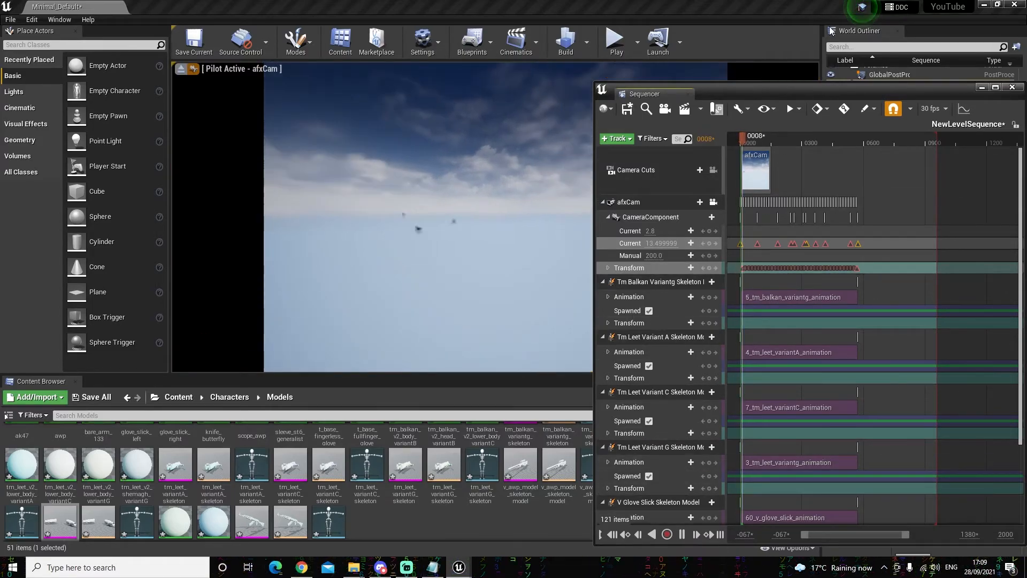
pyautogui.moveTo(777, 89); pyautogui.dragTo(509, 475)
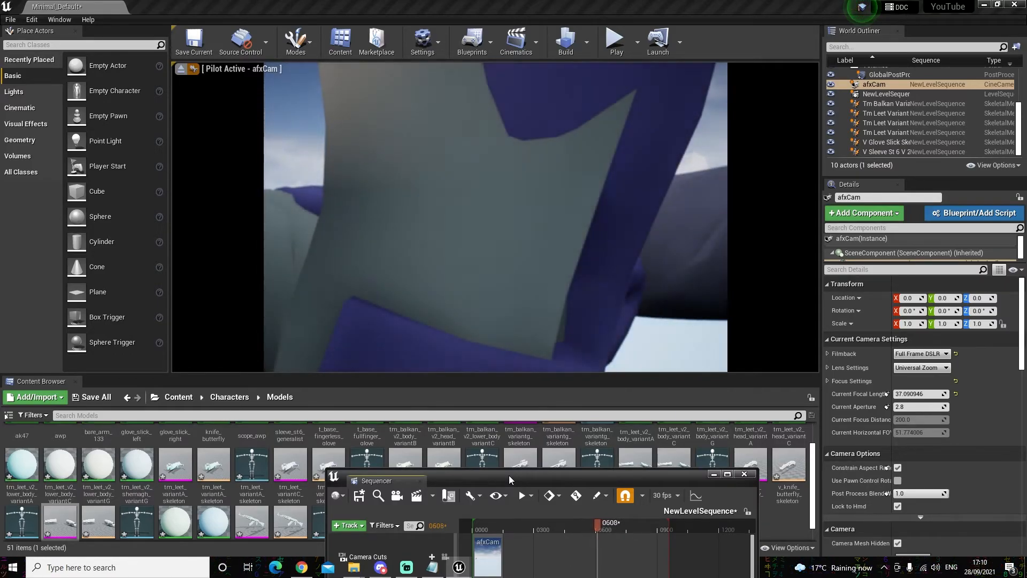
pyautogui.moveTo(509, 475); pyautogui.dragTo(680, 24)
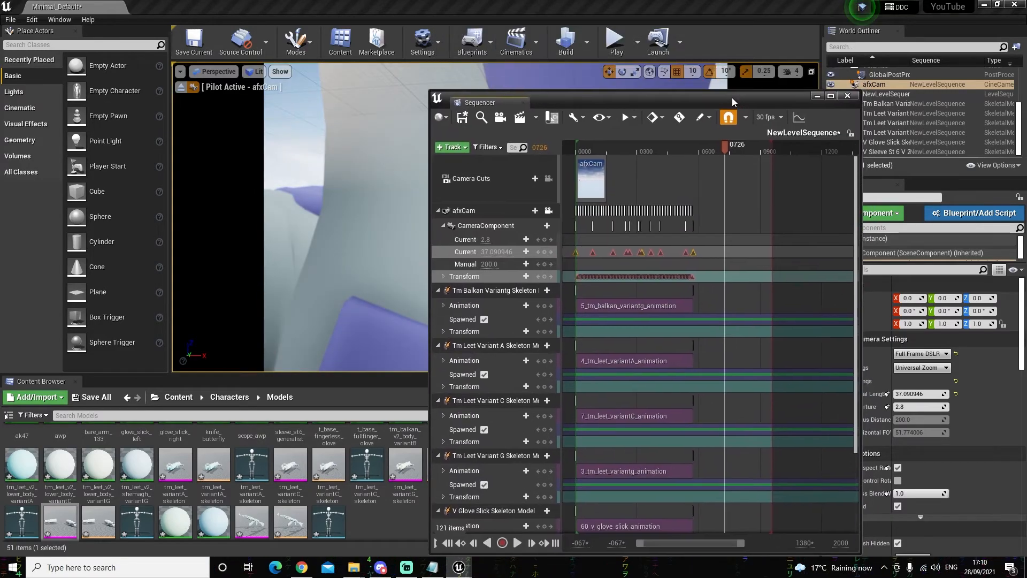
pyautogui.moveTo(732, 98); pyautogui.dragTo(736, 86)
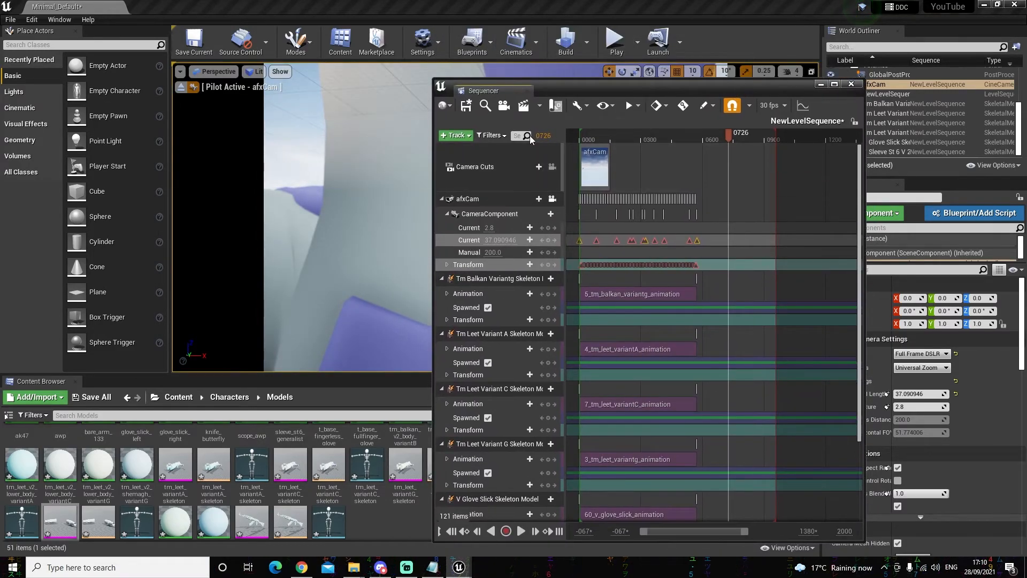
# Step: Return the playhead to frame 0, shorten the playback range to end with the animation clips, and save the current level
pyautogui.write('0')
pyautogui.press('Return')
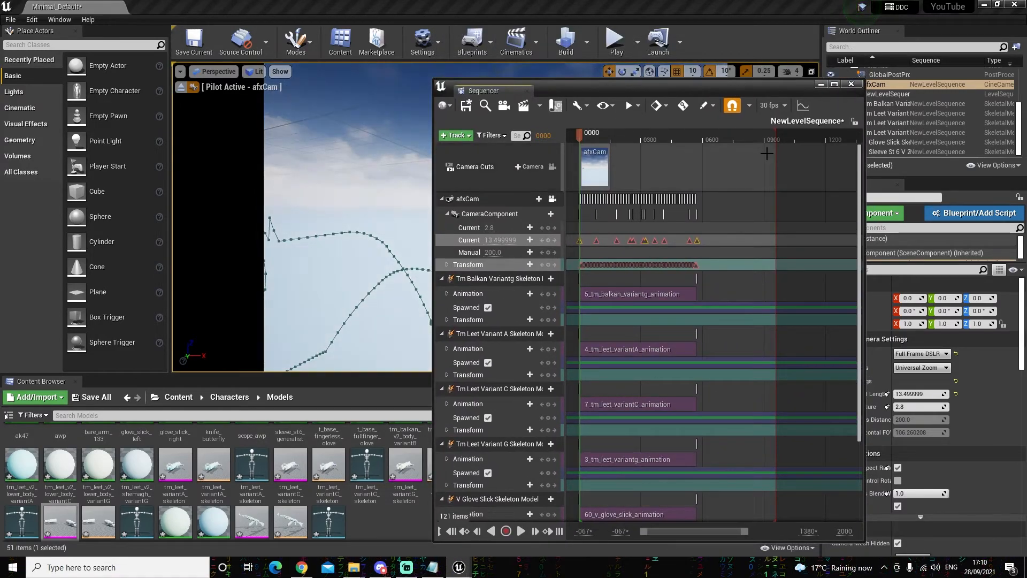
pyautogui.moveTo(778, 135); pyautogui.dragTo(699, 130)
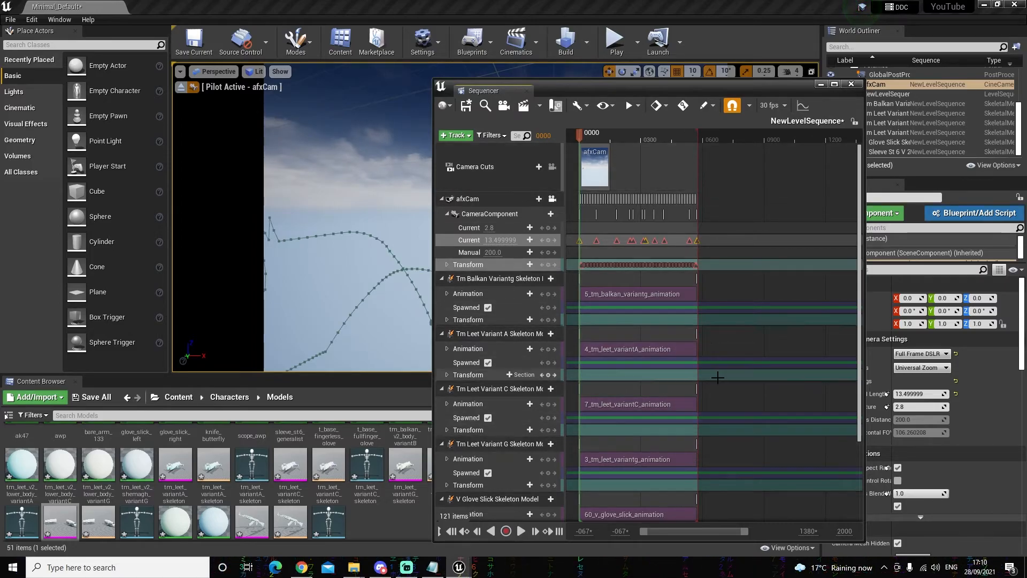
pyautogui.click(10, 19)
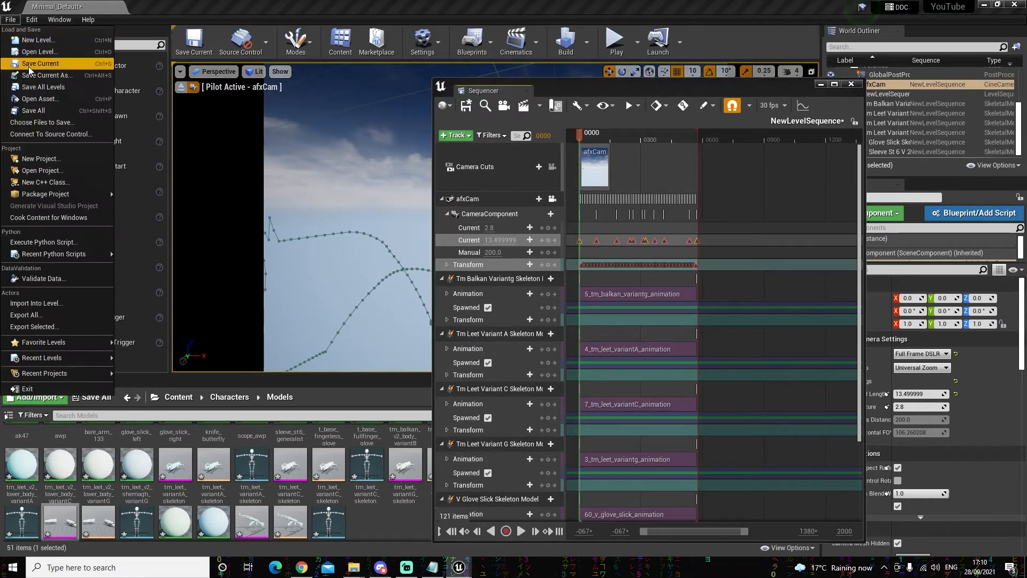
pyautogui.click(48, 65)
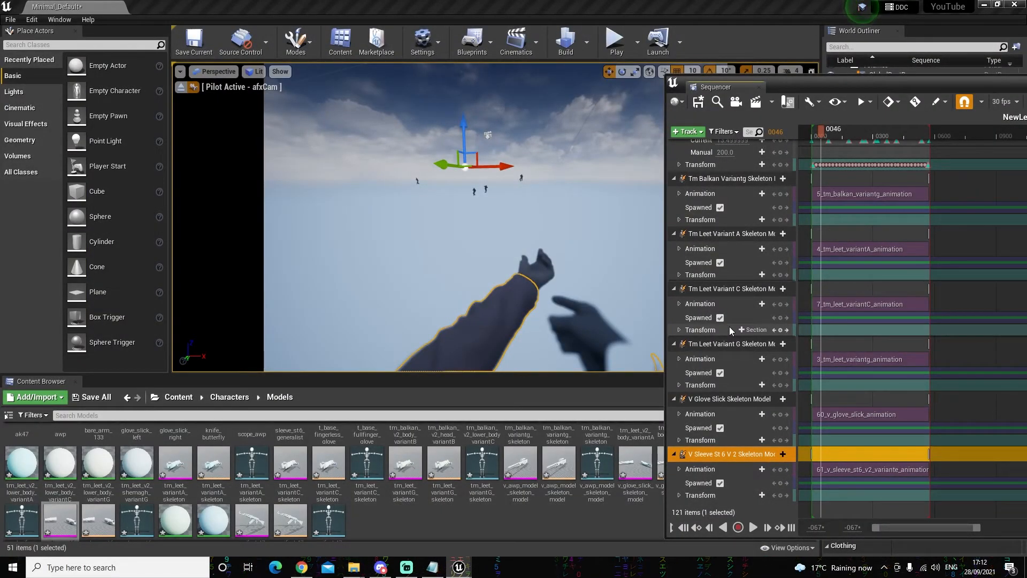
# Step: Scrub between about frames 46 and 74 to examine where the first-person gloves drop out of the camera view
pyautogui.moveTo(843, 84); pyautogui.dragTo(475, 474)
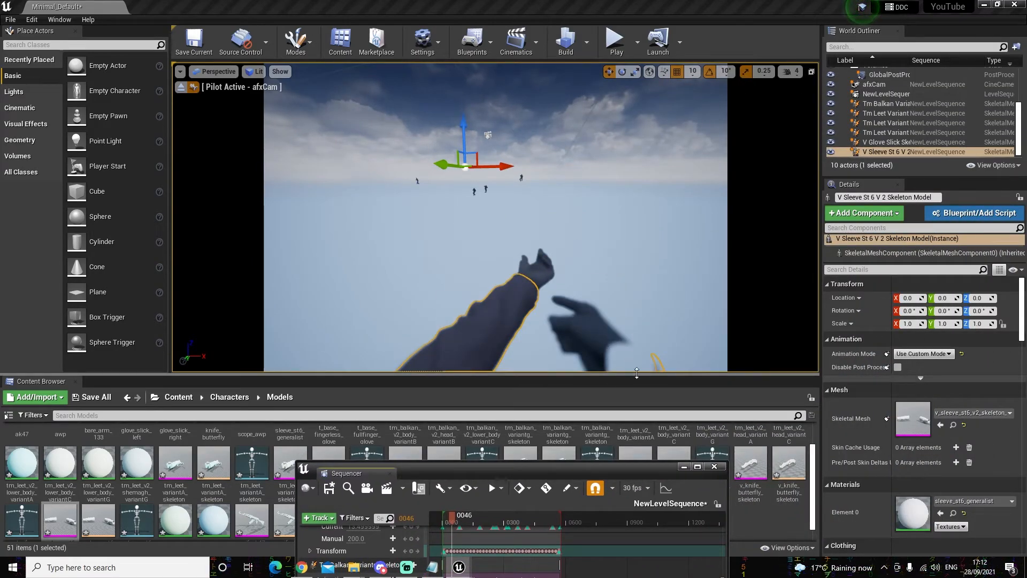
pyautogui.moveTo(523, 477); pyautogui.dragTo(508, 413)
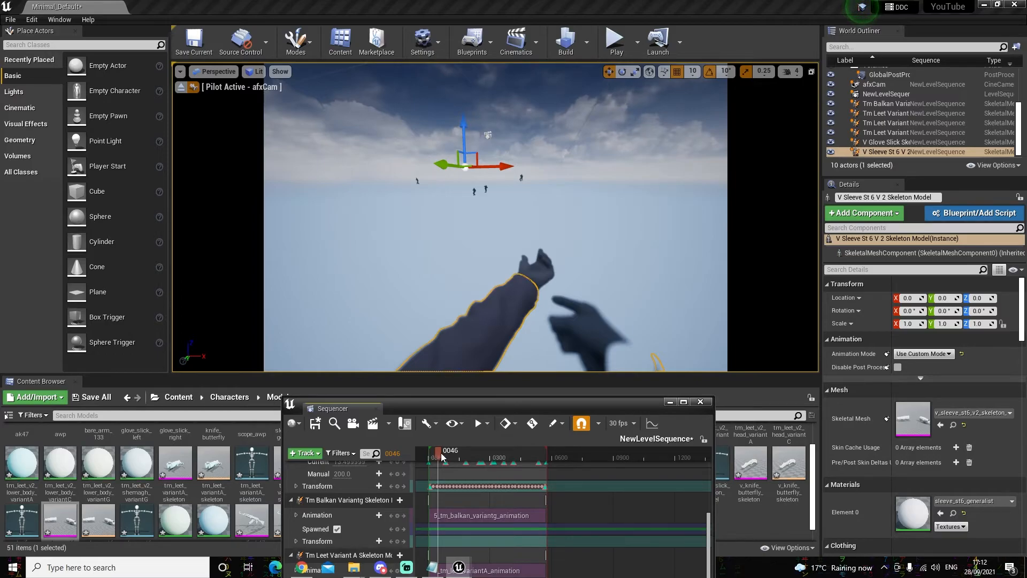
pyautogui.moveTo(442, 456); pyautogui.dragTo(444, 455)
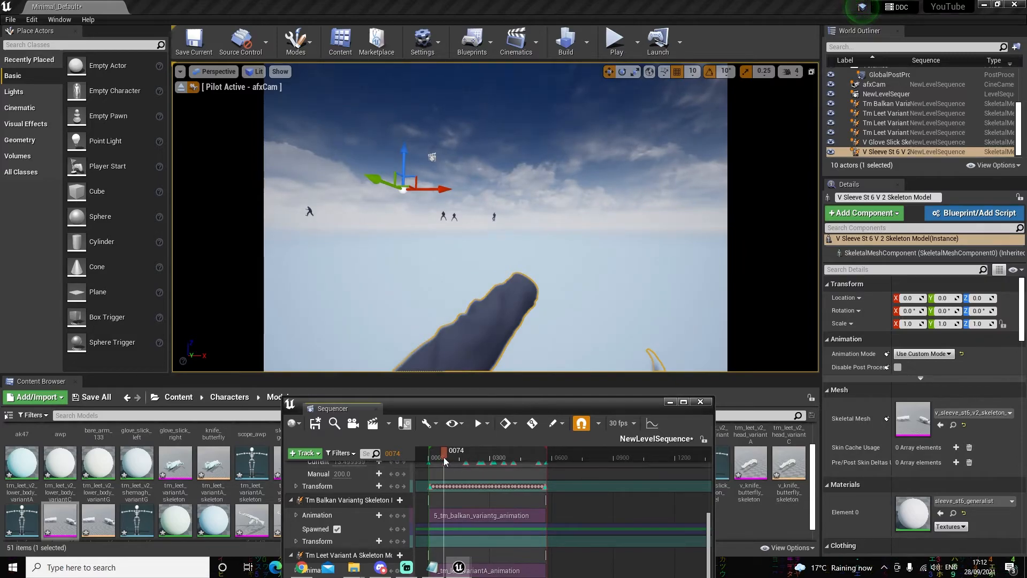
pyautogui.moveTo(455, 409); pyautogui.dragTo(641, 334)
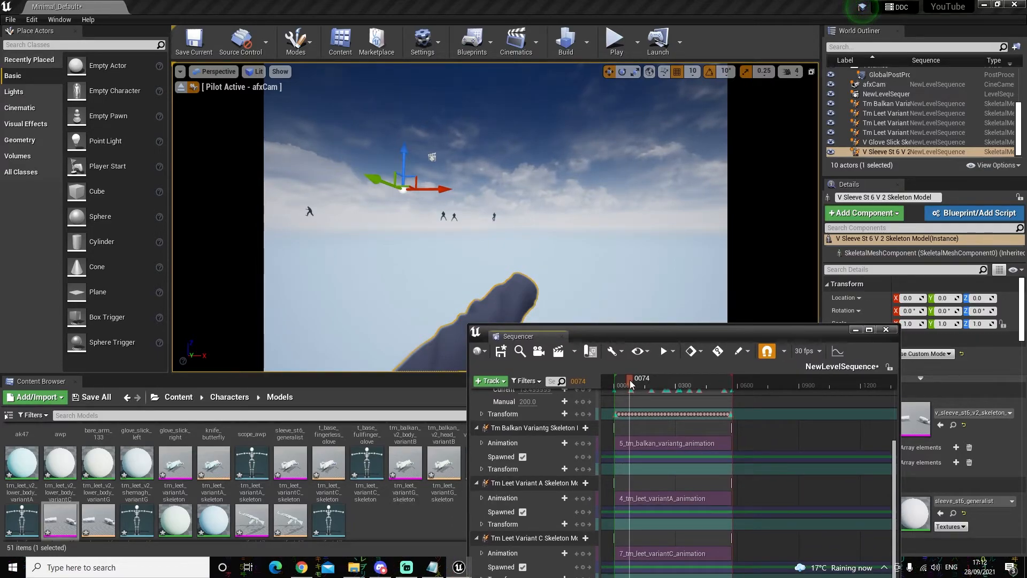
pyautogui.click(628, 382)
pyautogui.moveTo(628, 385); pyautogui.dragTo(627, 385)
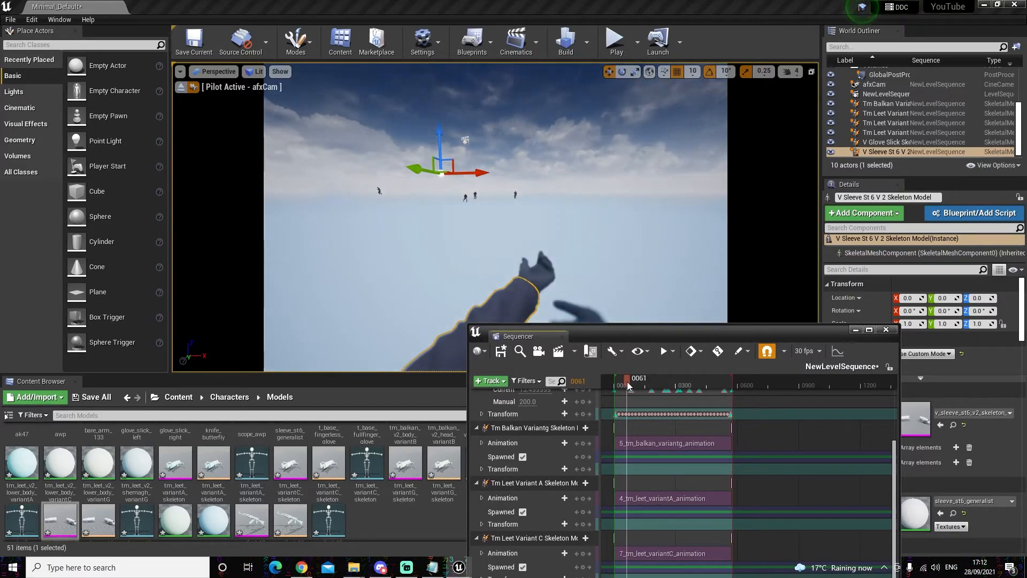
# Step: Select the V Glove Slick skeleton model and set its Bounds Scale to 2.0
pyautogui.click(538, 277)
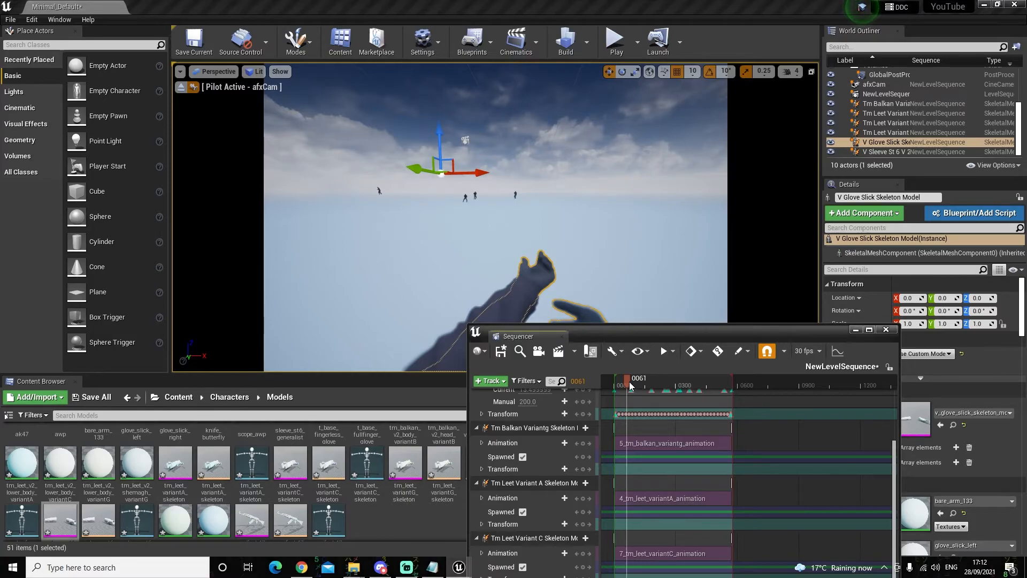
pyautogui.moveTo(634, 383); pyautogui.dragTo(631, 383)
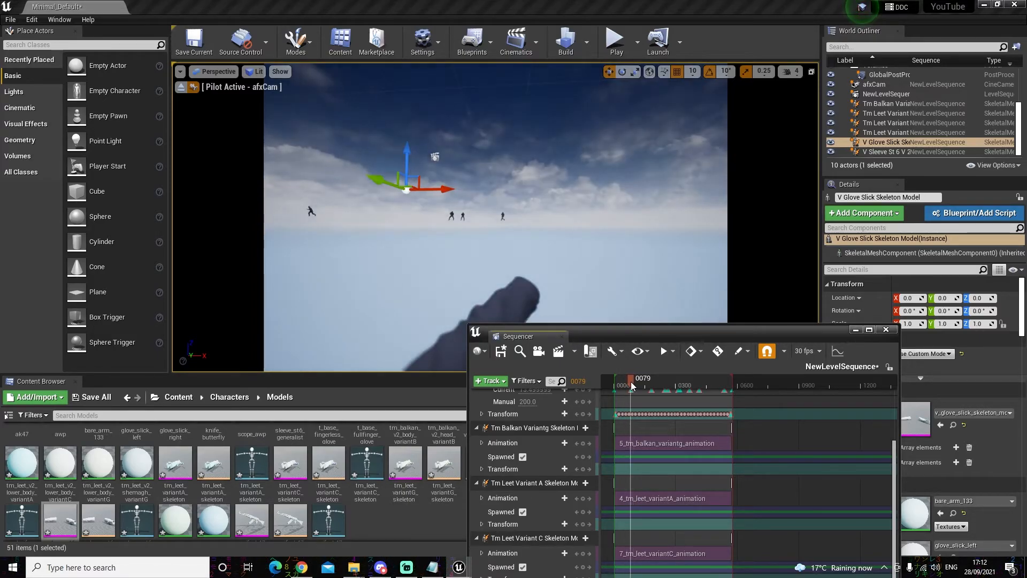
pyautogui.click(855, 330)
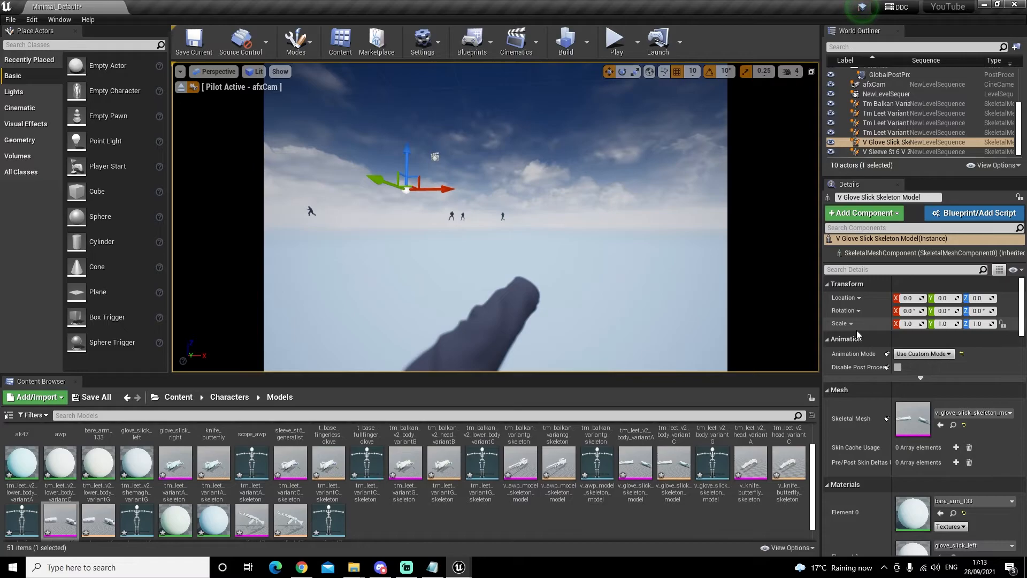
pyautogui.click(893, 269)
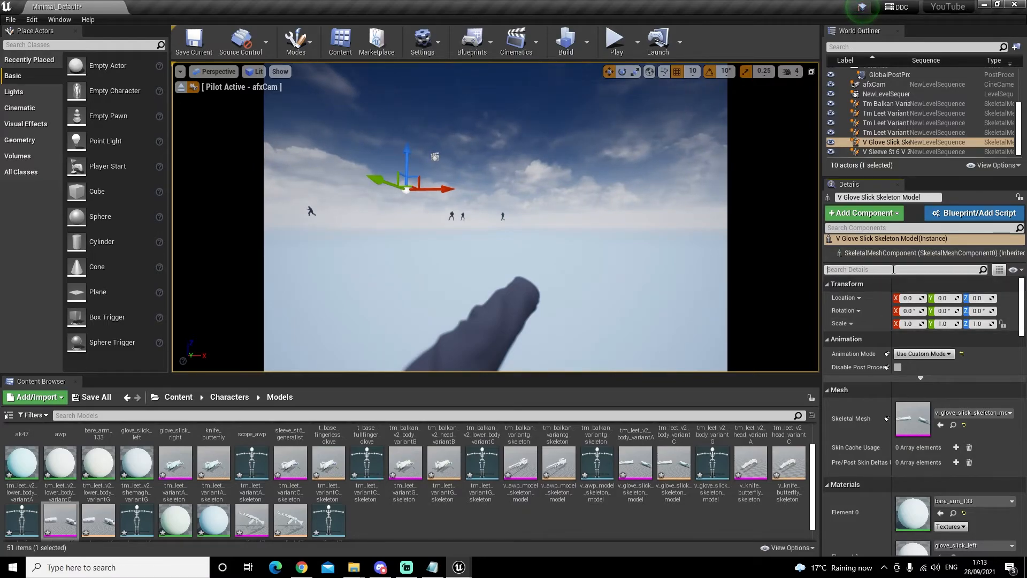
pyautogui.write('sc')
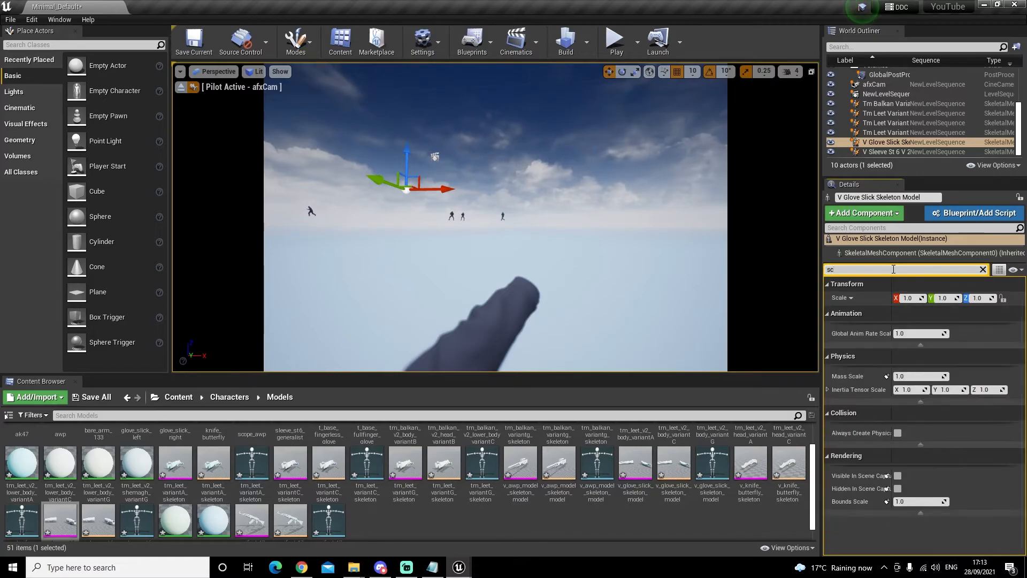
pyautogui.write('a')
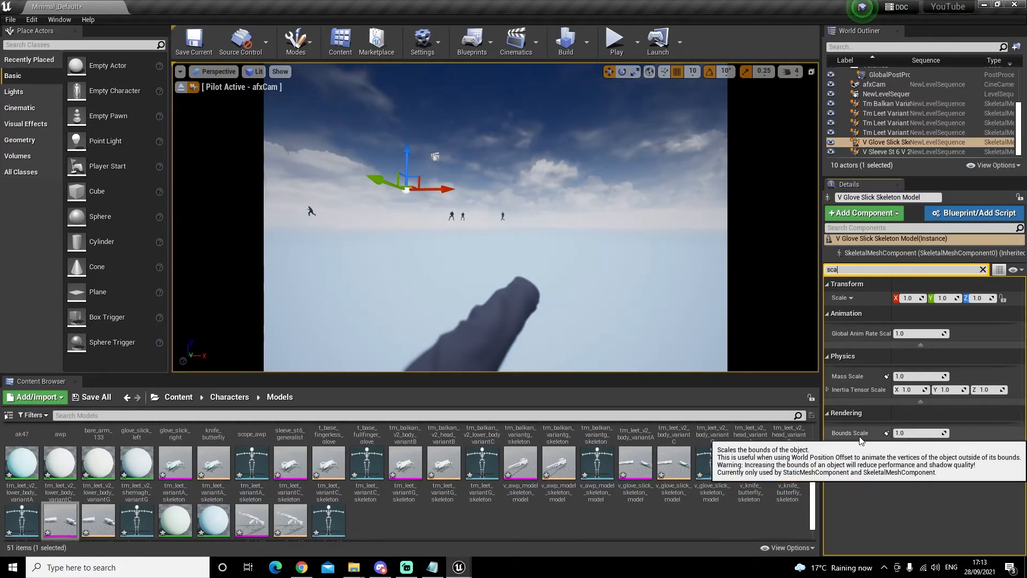
pyautogui.click(905, 432)
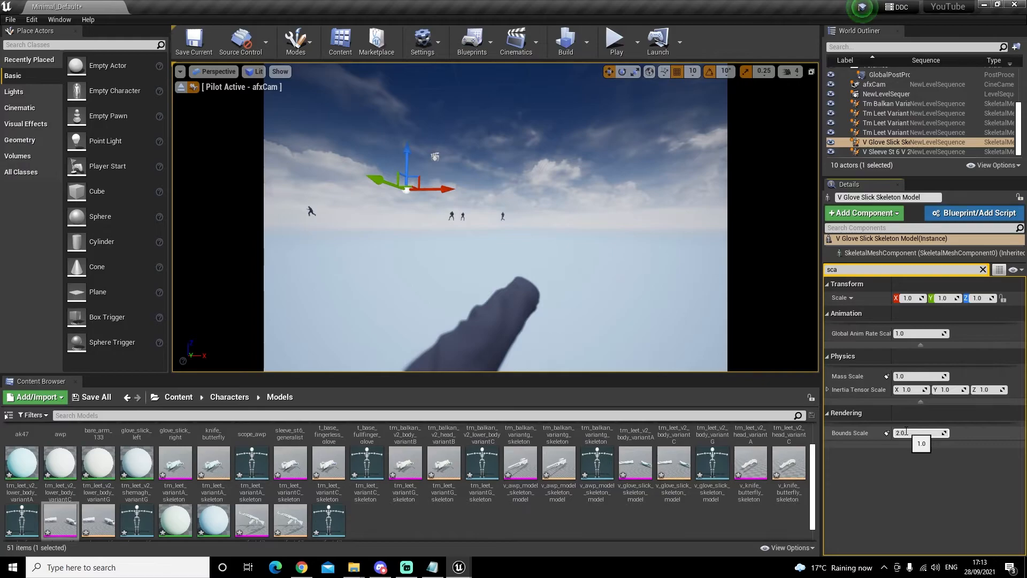
pyautogui.write('2.0')
pyautogui.press('Return')
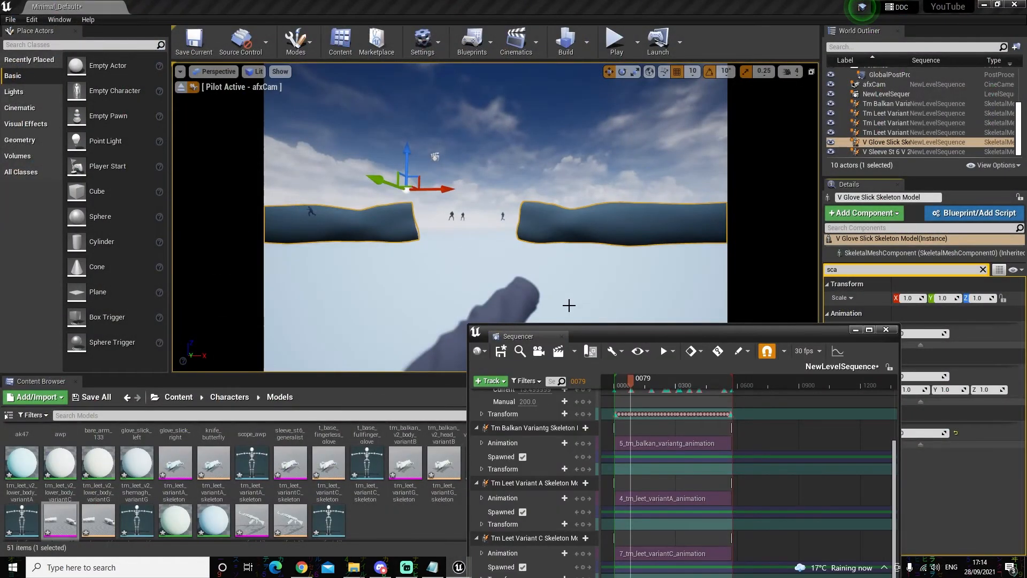
# Step: Scrub through the sequence with the viewport unobstructed to check the visibility of the glove and sleeve models
pyautogui.moveTo(598, 338); pyautogui.dragTo(720, 132)
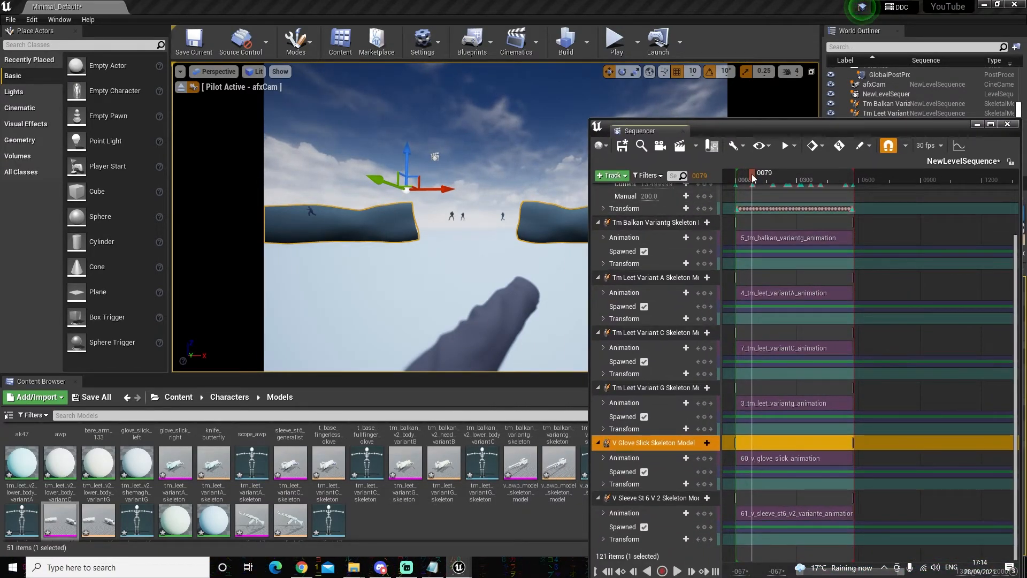
pyautogui.moveTo(752, 178); pyautogui.dragTo(753, 179)
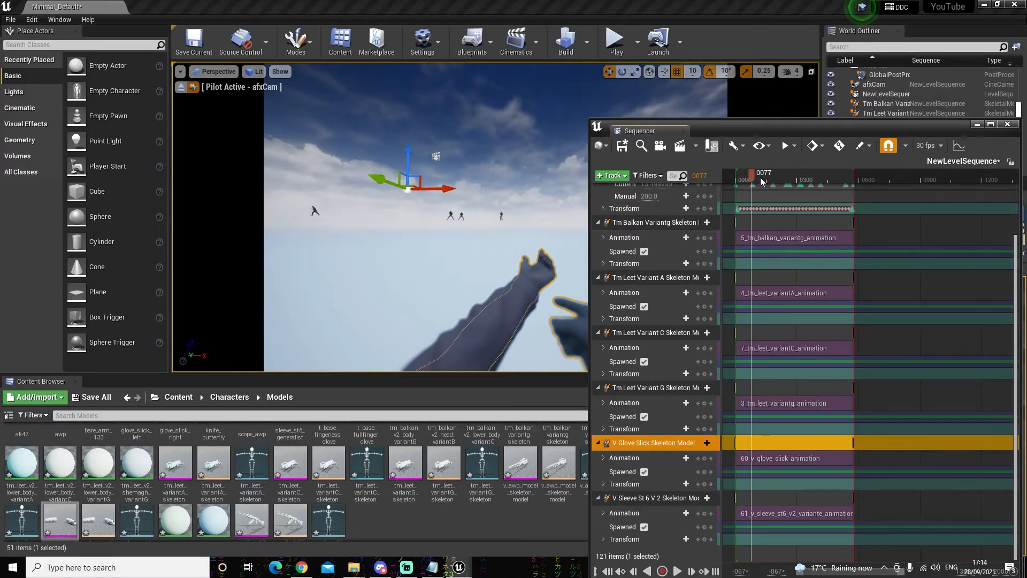
pyautogui.moveTo(756, 181); pyautogui.dragTo(768, 172)
pyautogui.moveTo(793, 127); pyautogui.dragTo(531, 402)
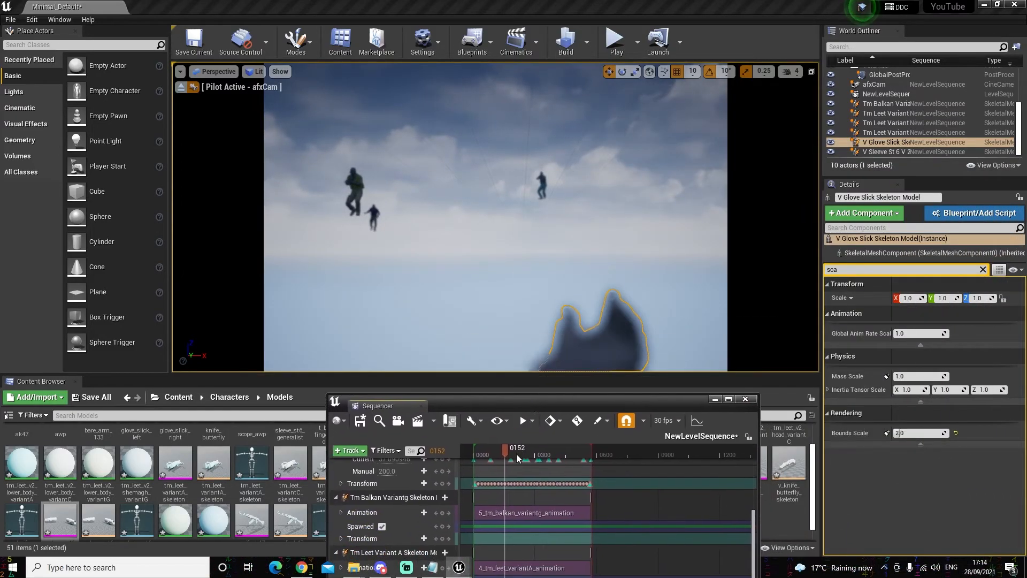
pyautogui.moveTo(502, 450); pyautogui.dragTo(517, 452)
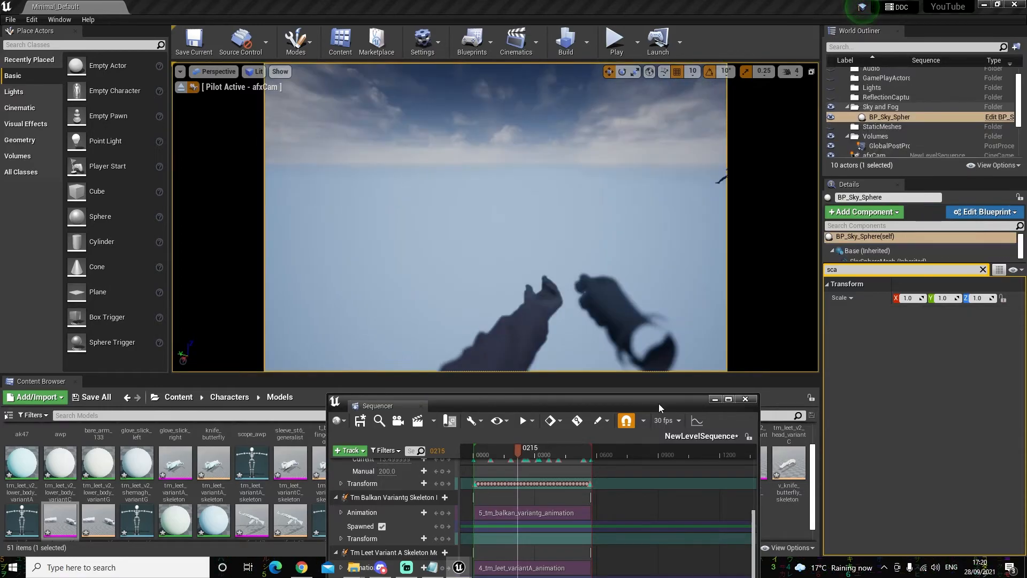
pyautogui.moveTo(659, 403); pyautogui.dragTo(707, 373)
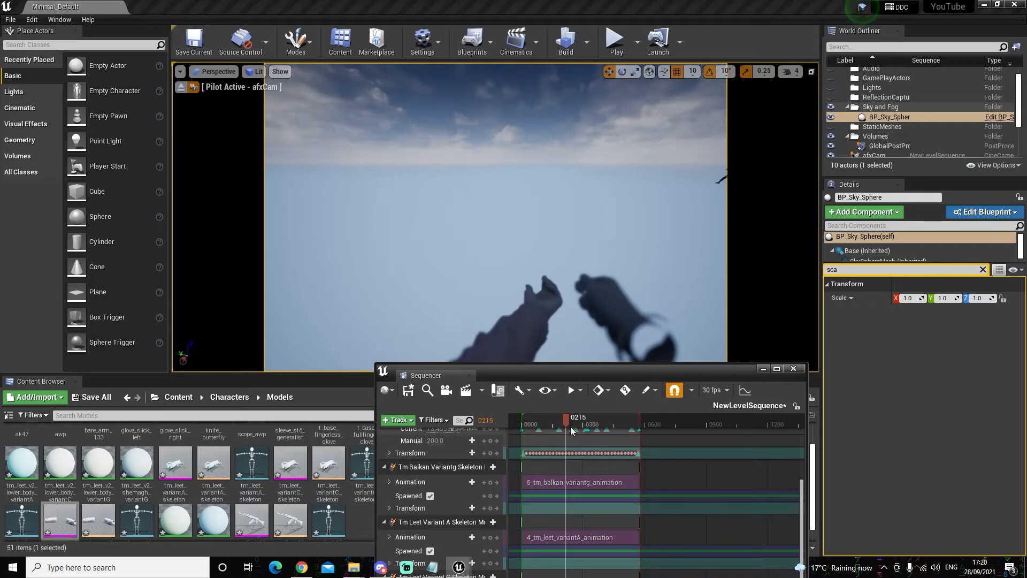
pyautogui.moveTo(571, 425); pyautogui.dragTo(561, 423)
pyautogui.moveTo(634, 370); pyautogui.dragTo(600, 404)
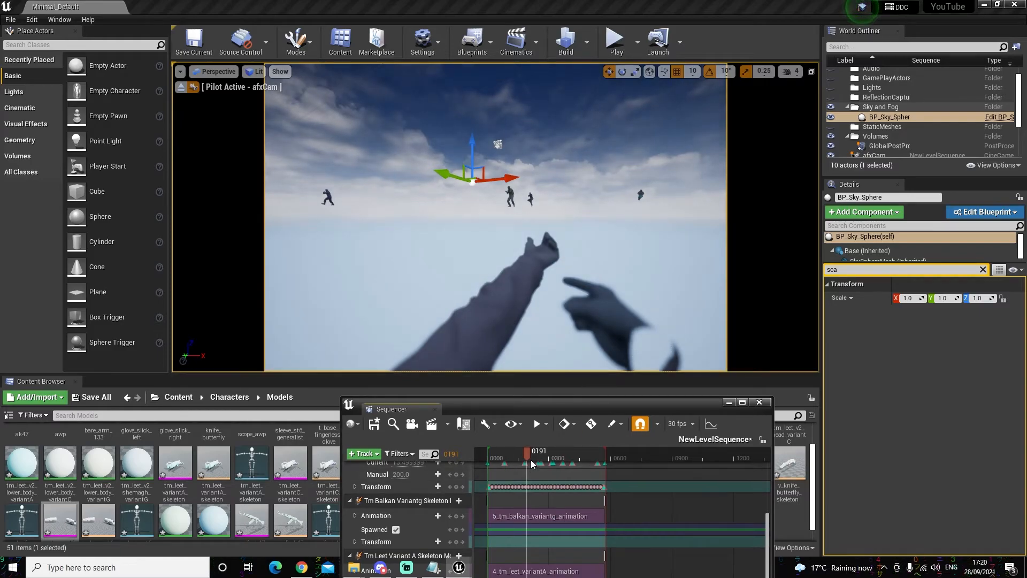
pyautogui.moveTo(526, 456); pyautogui.dragTo(503, 457)
pyautogui.moveTo(500, 459); pyautogui.dragTo(540, 452)
# Step: Examine the Near Clip Plane value in the project's General Settings, and close the settings
pyautogui.click(31, 19)
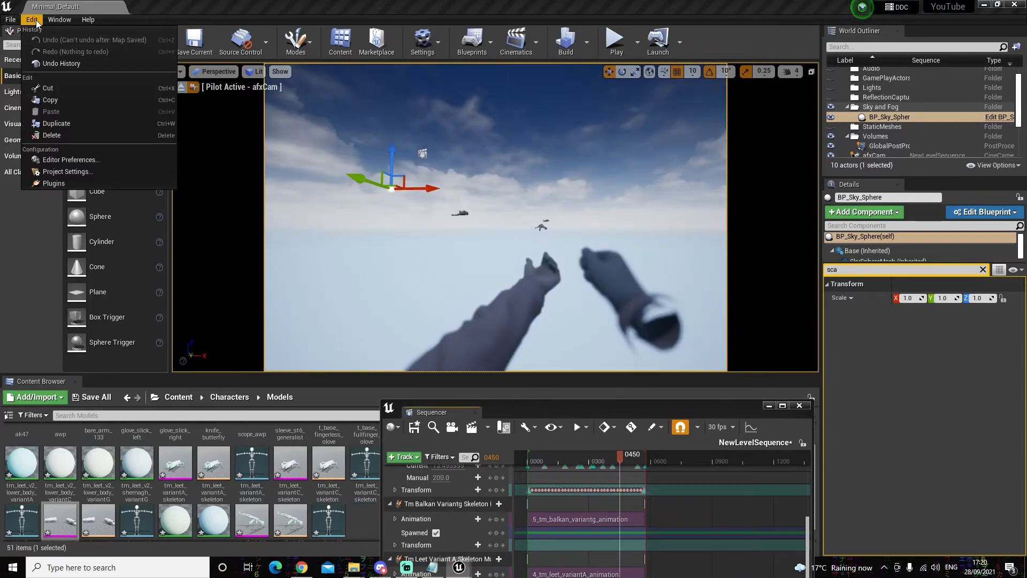
pyautogui.click(79, 171)
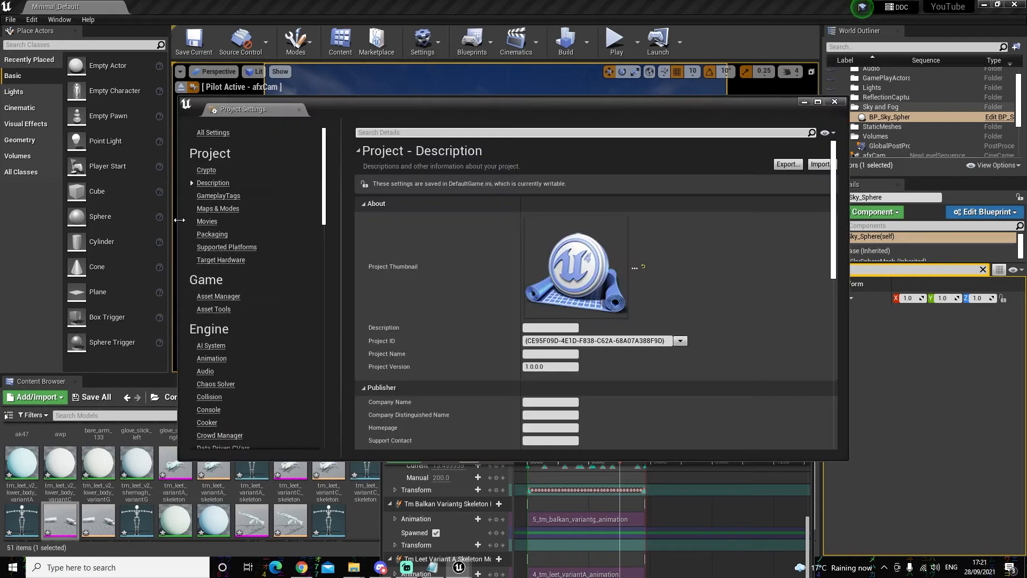
pyautogui.scroll(-5, 264, 328)
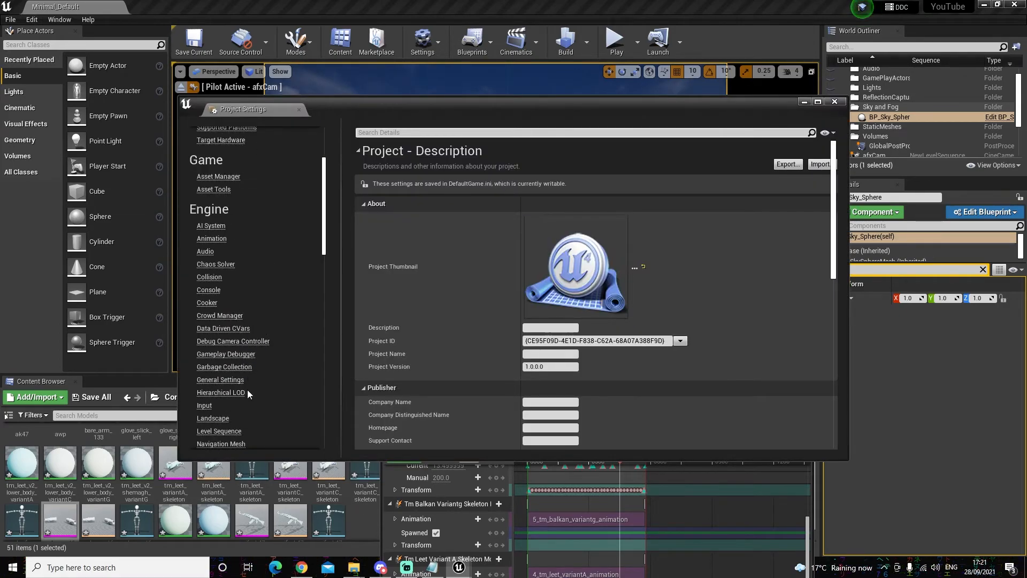
pyautogui.click(235, 380)
pyautogui.scroll(-4, 518, 383)
pyautogui.scroll(-1, 518, 383)
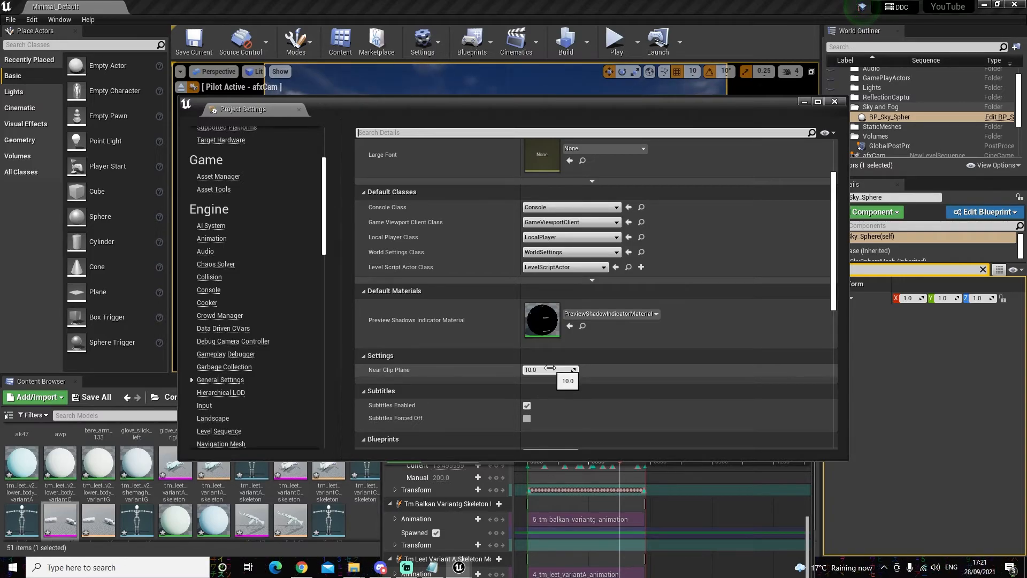
pyautogui.click(834, 101)
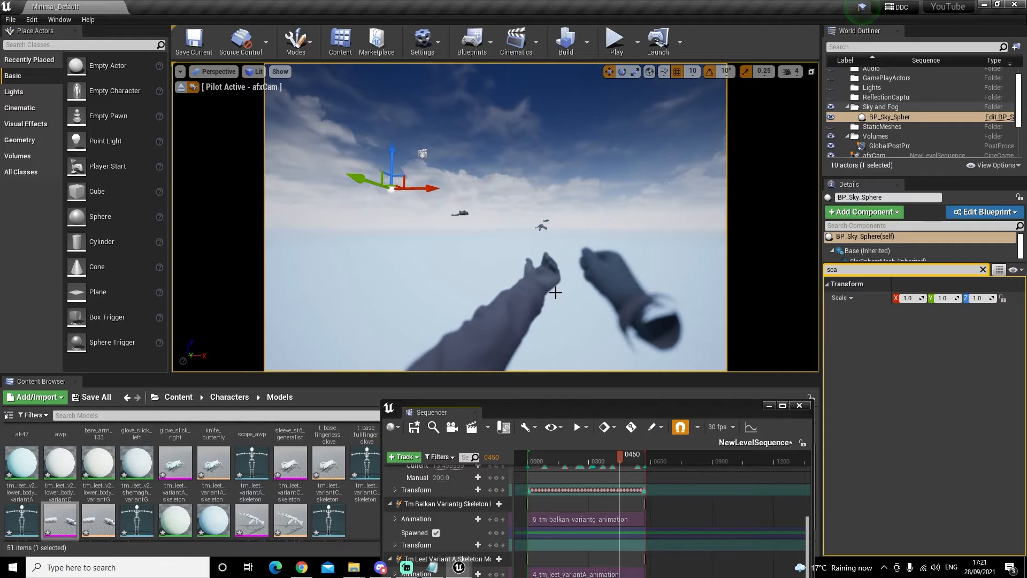
# Step: Set the near clip plane to 1 with the console command r.SetNearClipPlane 1
pyautogui.click(799, 405)
pyautogui.click(471, 544)
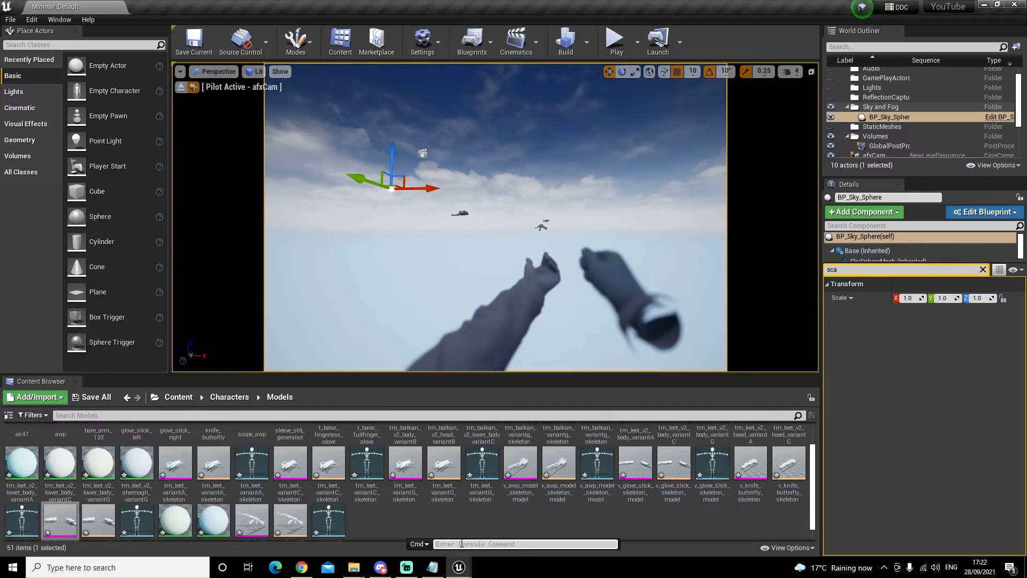
pyautogui.write('r.s')
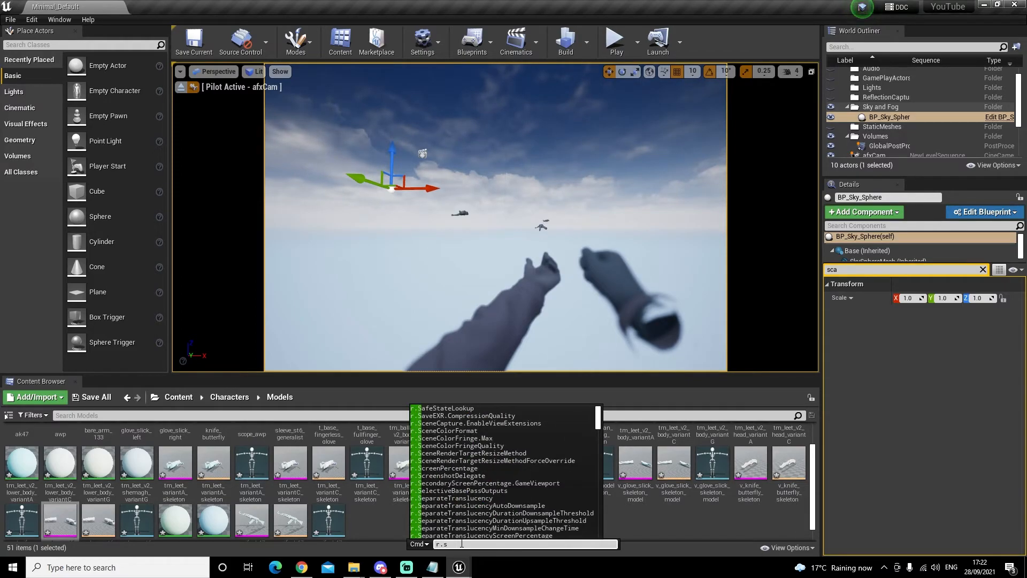
pyautogui.write('et')
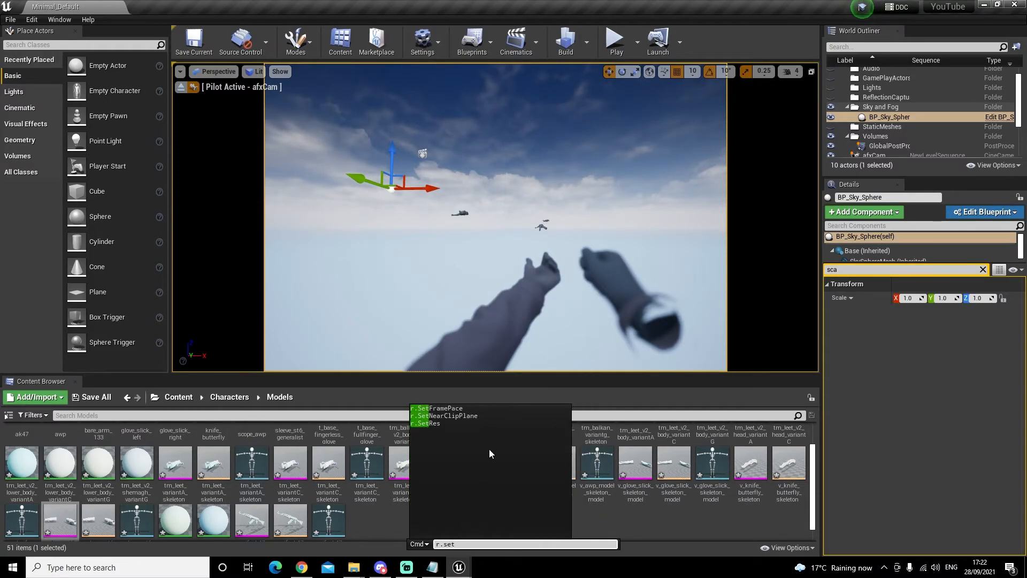
pyautogui.click(481, 415)
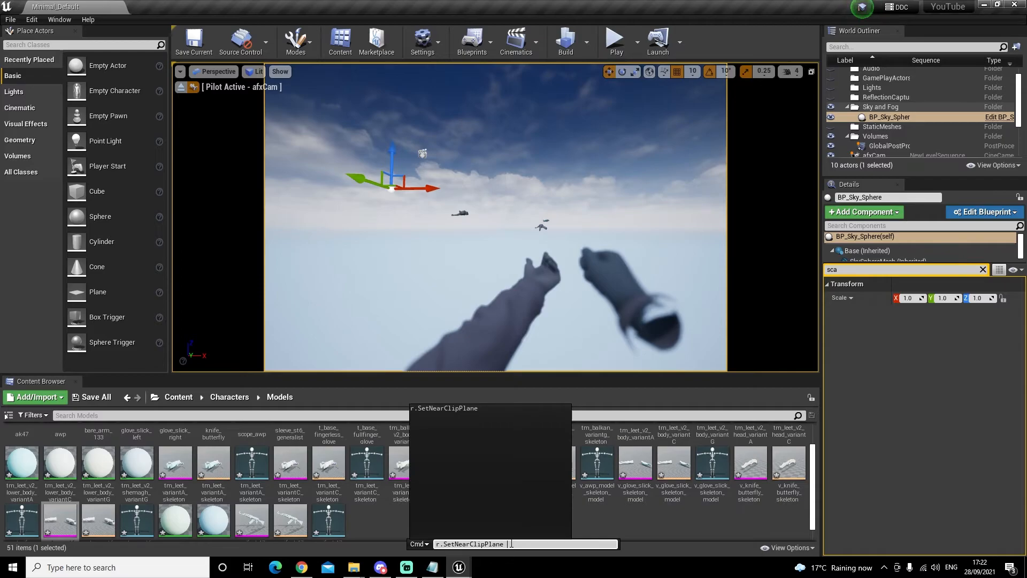
pyautogui.write('1')
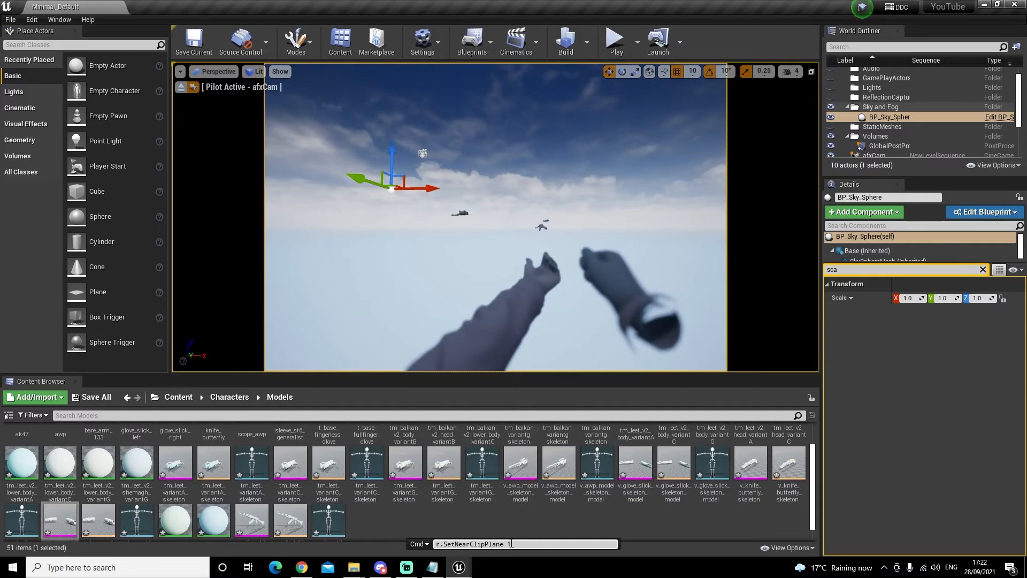
pyautogui.press('Return')
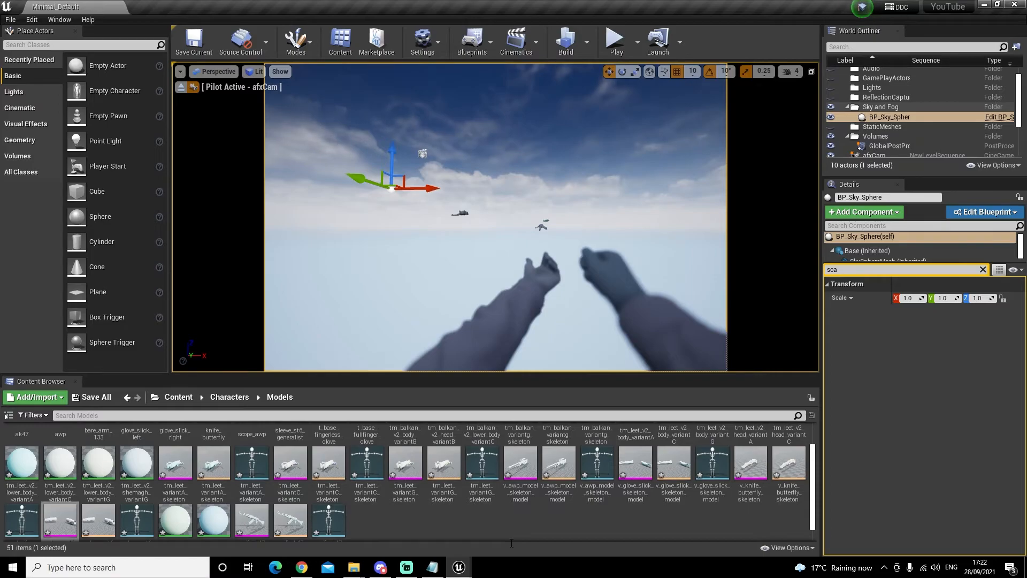
# Step: Scrub back to frame 0 and play the level sequence with the viewport unobstructed to check the glove and sleeve models
pyautogui.moveTo(456, 568)
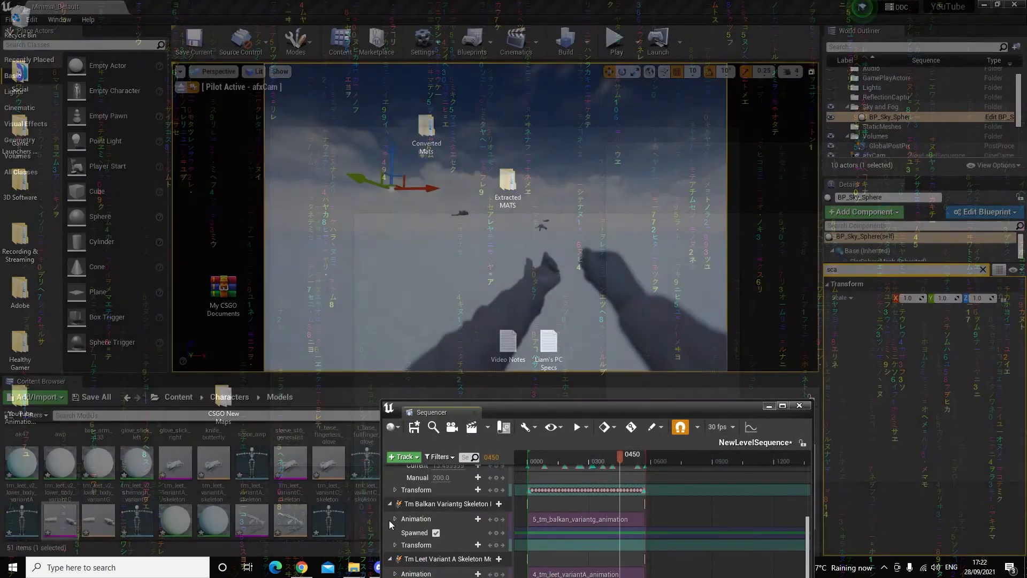
pyautogui.click(353, 513)
pyautogui.moveTo(619, 454); pyautogui.dragTo(539, 454)
pyautogui.moveTo(547, 414); pyautogui.dragTo(722, 184)
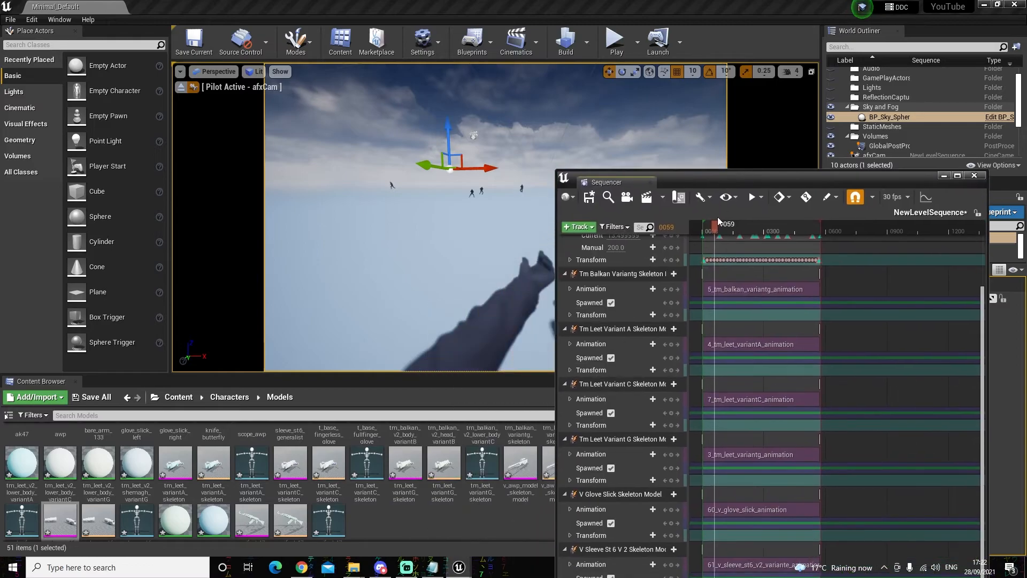
pyautogui.write('0')
pyautogui.press('Return')
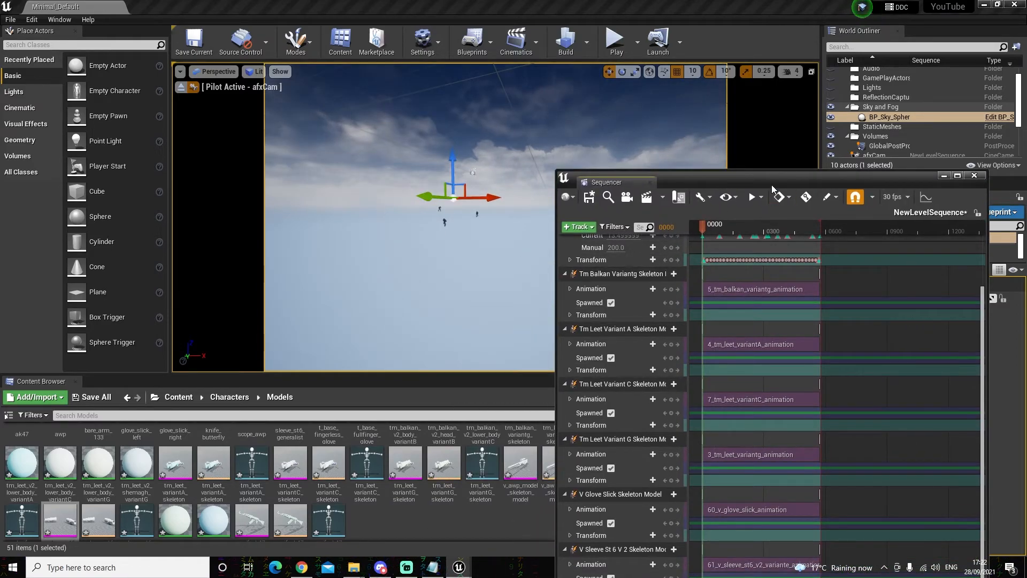
pyautogui.moveTo(772, 188); pyautogui.dragTo(789, 107)
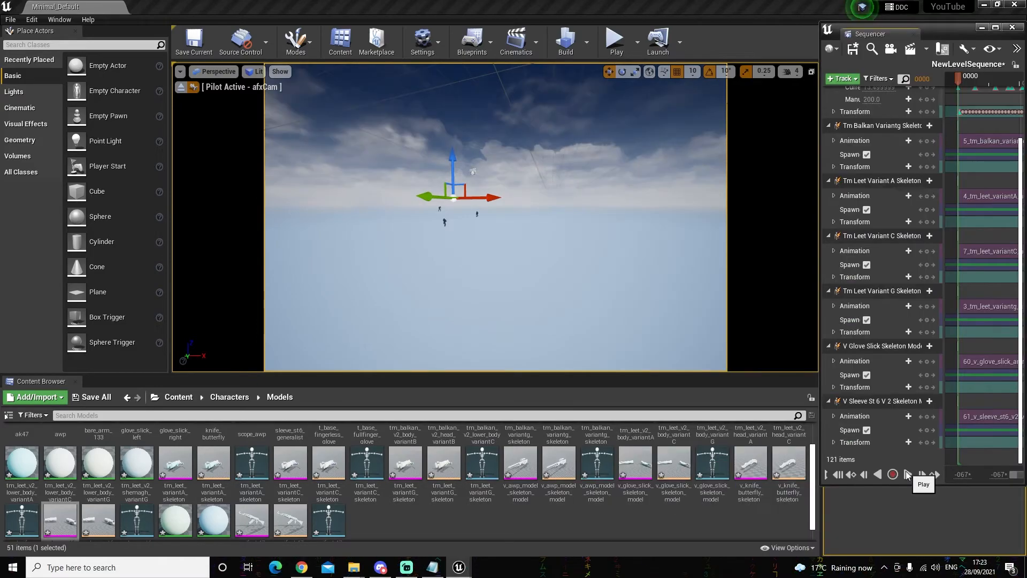
pyautogui.click(908, 475)
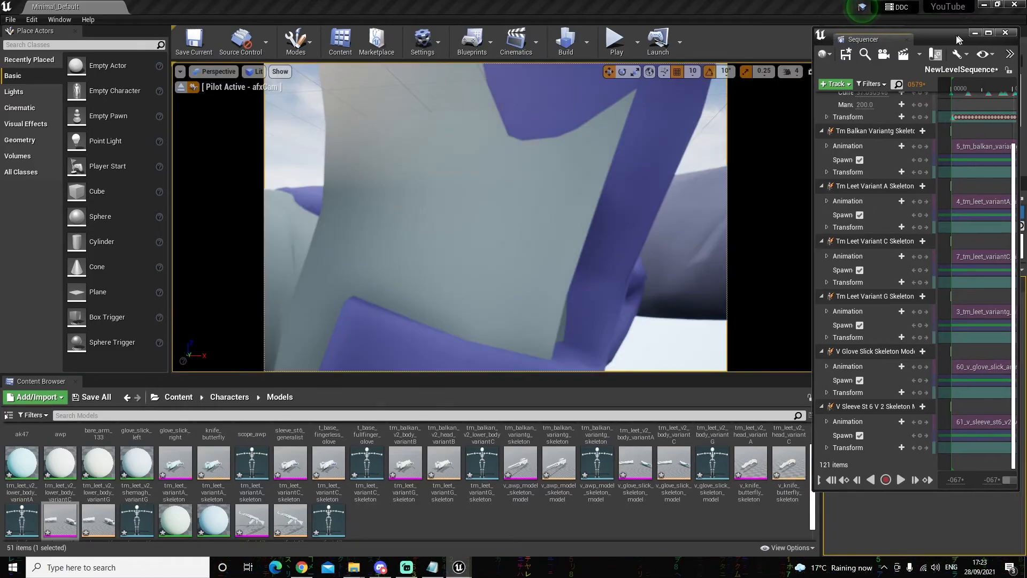
# Step: Widen the Sequencer window beside the scene and return the playhead to frame 0
pyautogui.moveTo(965, 27); pyautogui.dragTo(560, 75)
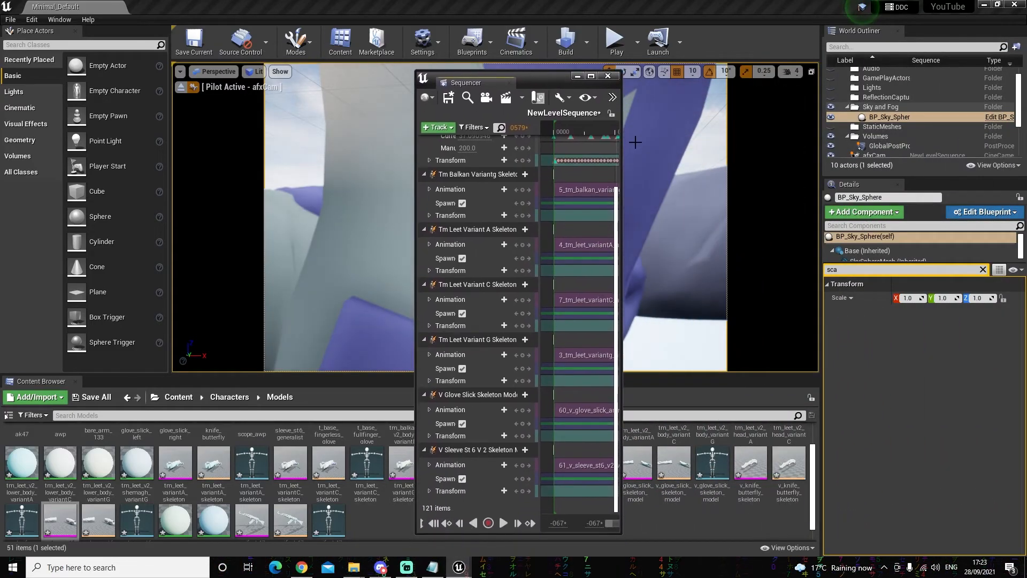
pyautogui.moveTo(621, 156); pyautogui.dragTo(833, 160)
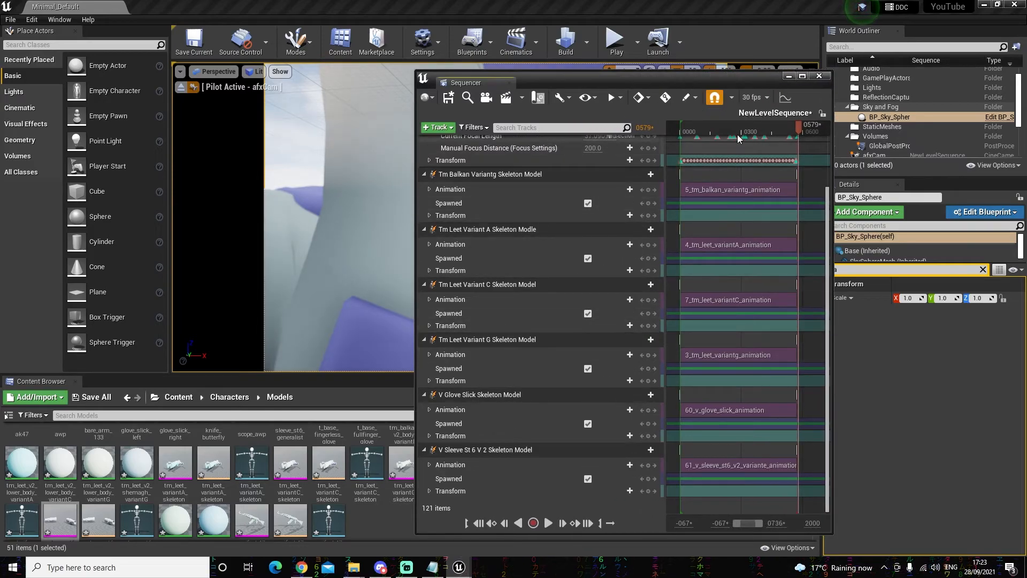
pyautogui.write('0')
pyautogui.press('Return')
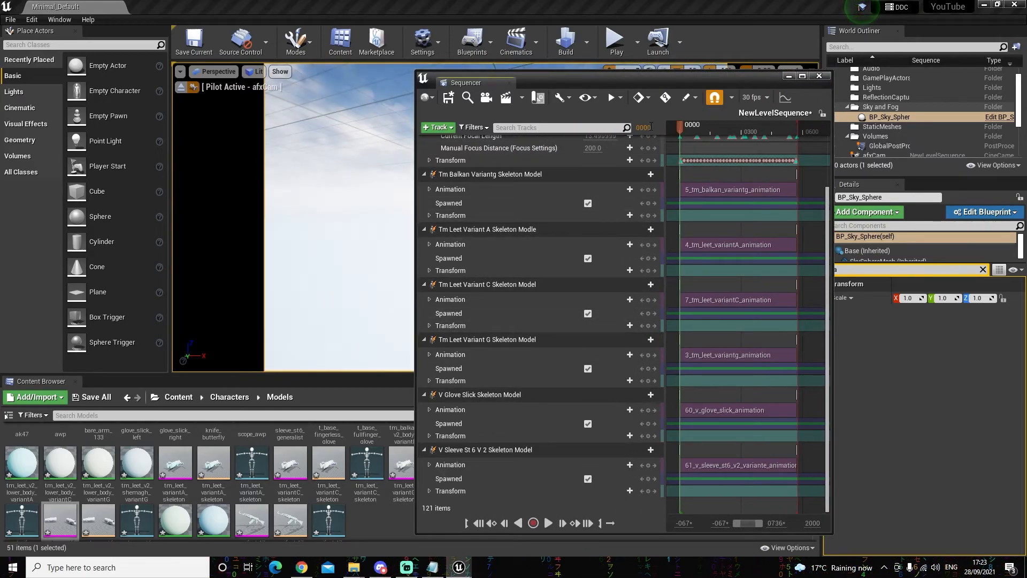
pyautogui.moveTo(666, 146); pyautogui.dragTo(562, 153)
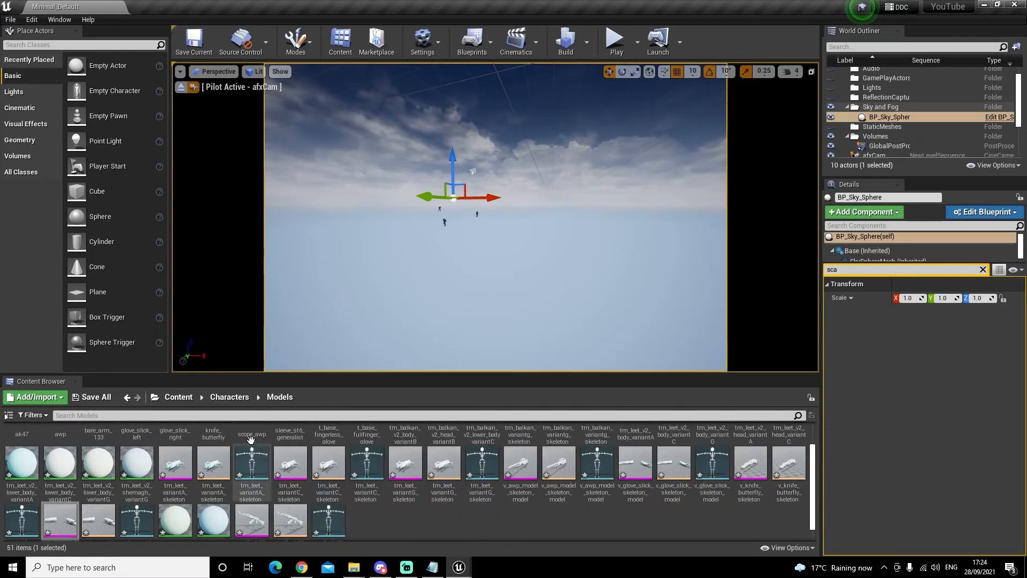
# Step: Import the 15 v_snip_awp animation into the Characters Aniations folder, using the v_awp_model_skeleton_model skeleton
pyautogui.click(229, 397)
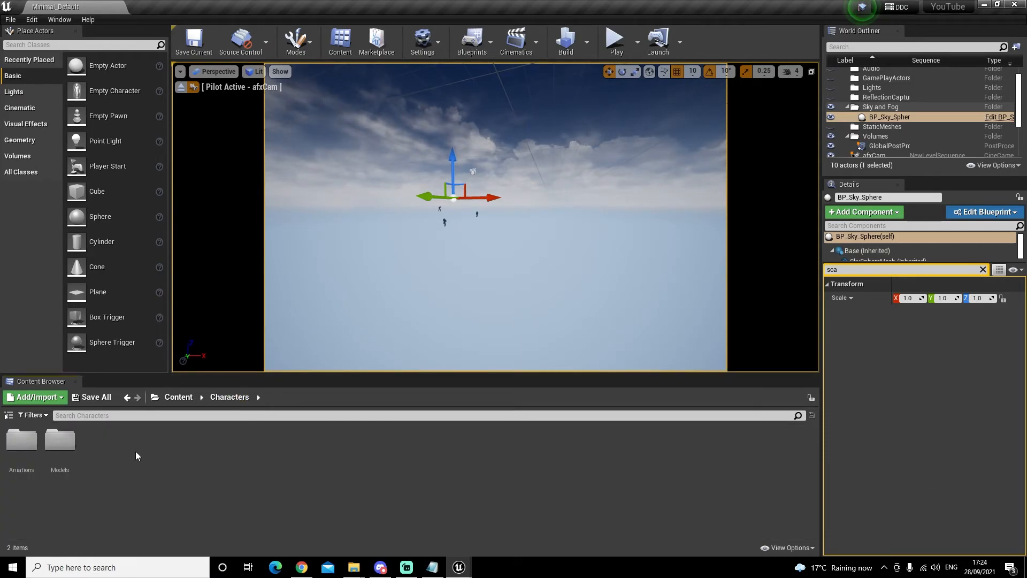
pyautogui.doubleClick(21, 440)
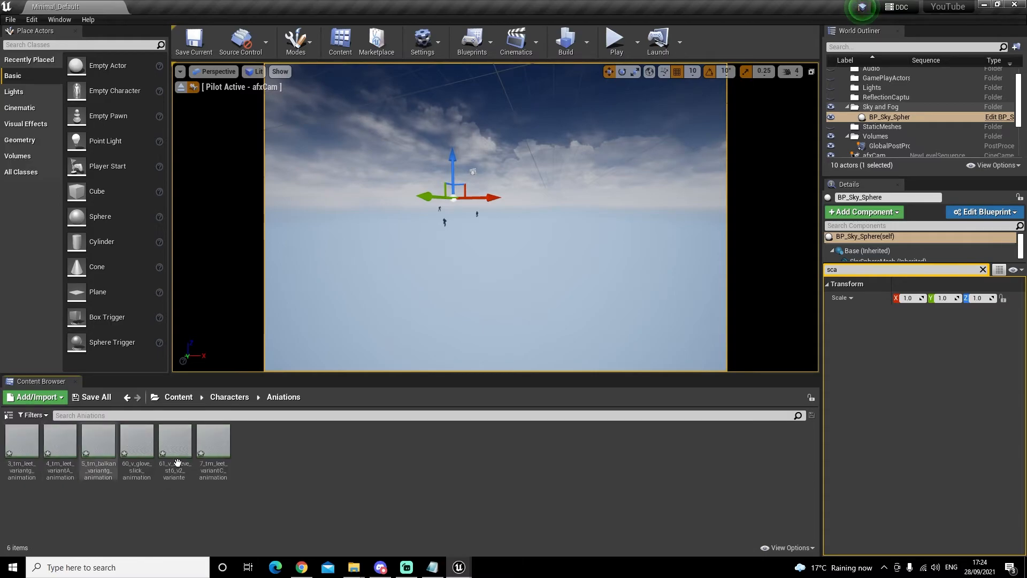
pyautogui.moveTo(357, 569)
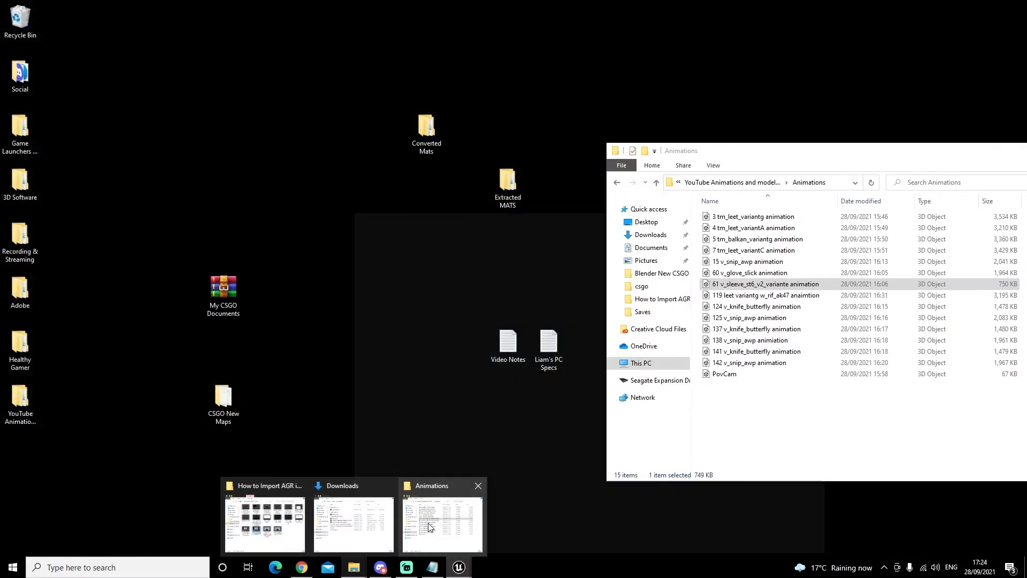
pyautogui.click(429, 527)
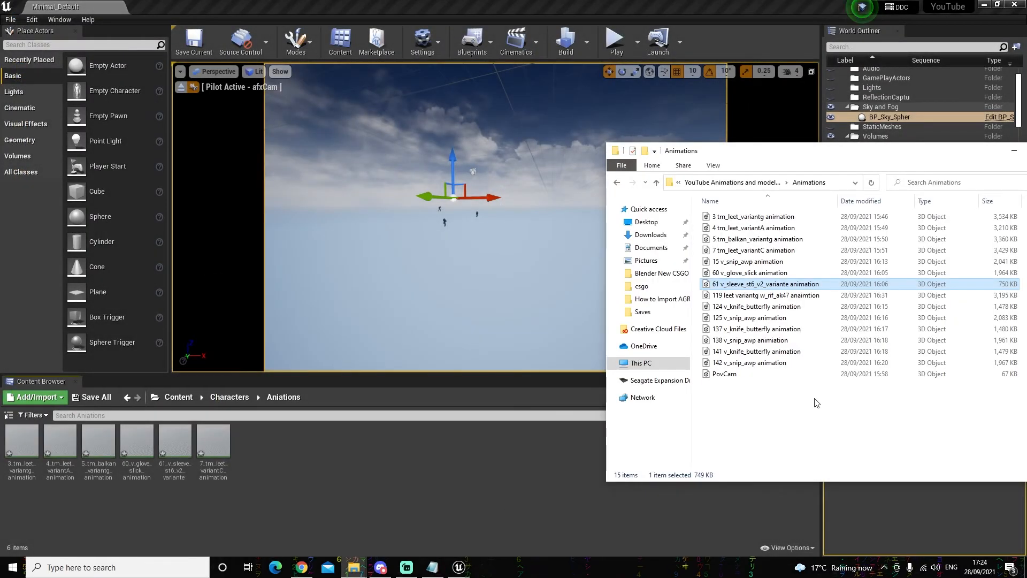
pyautogui.click(738, 263)
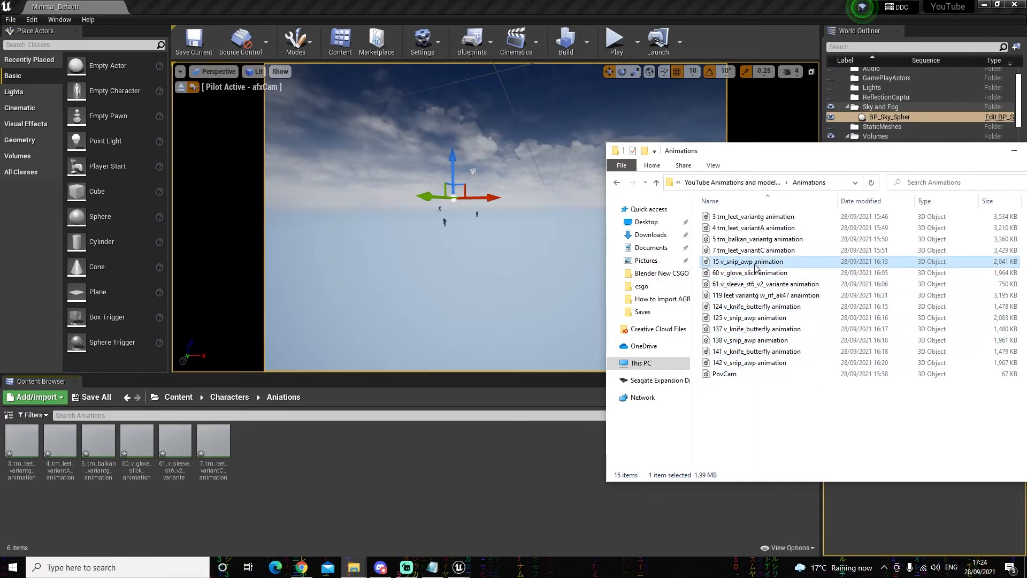
pyautogui.moveTo(755, 267); pyautogui.dragTo(469, 467)
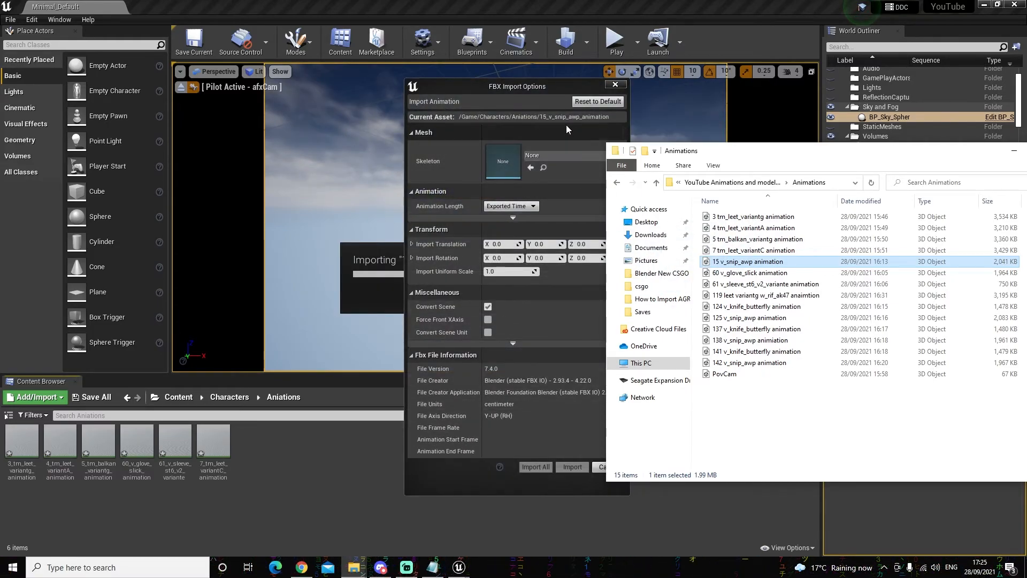
pyautogui.click(585, 154)
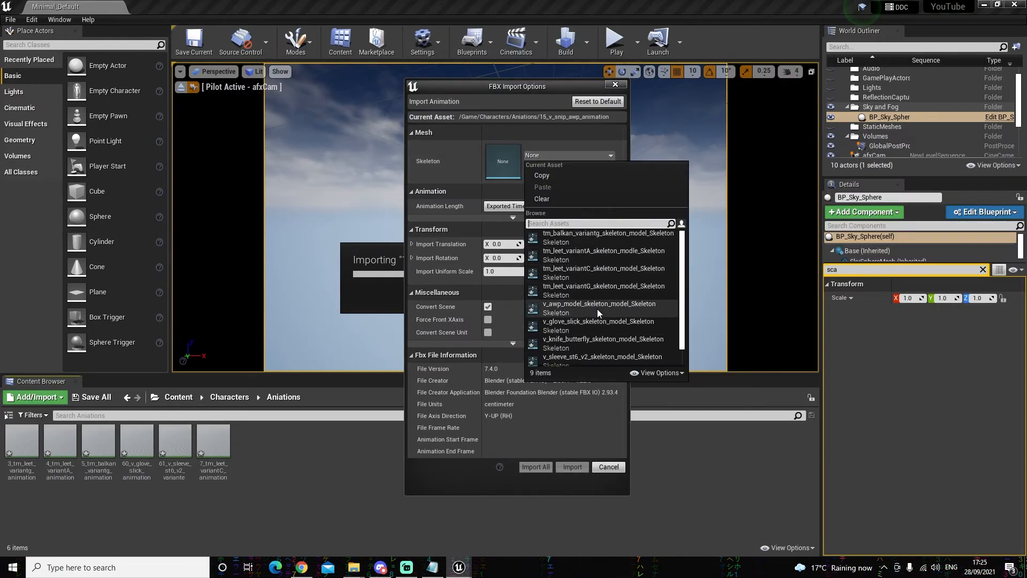
pyautogui.click(569, 308)
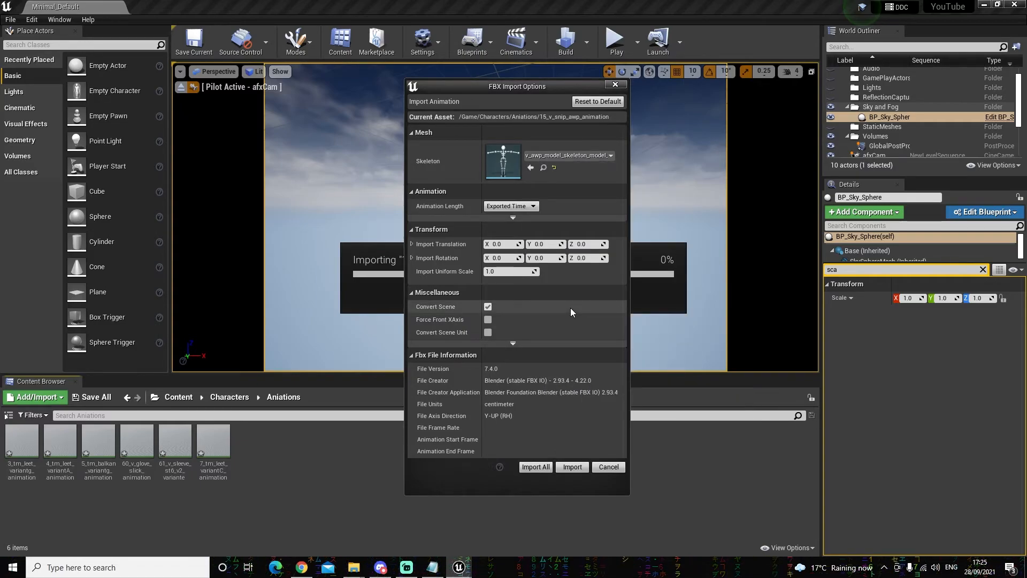
pyautogui.click(571, 467)
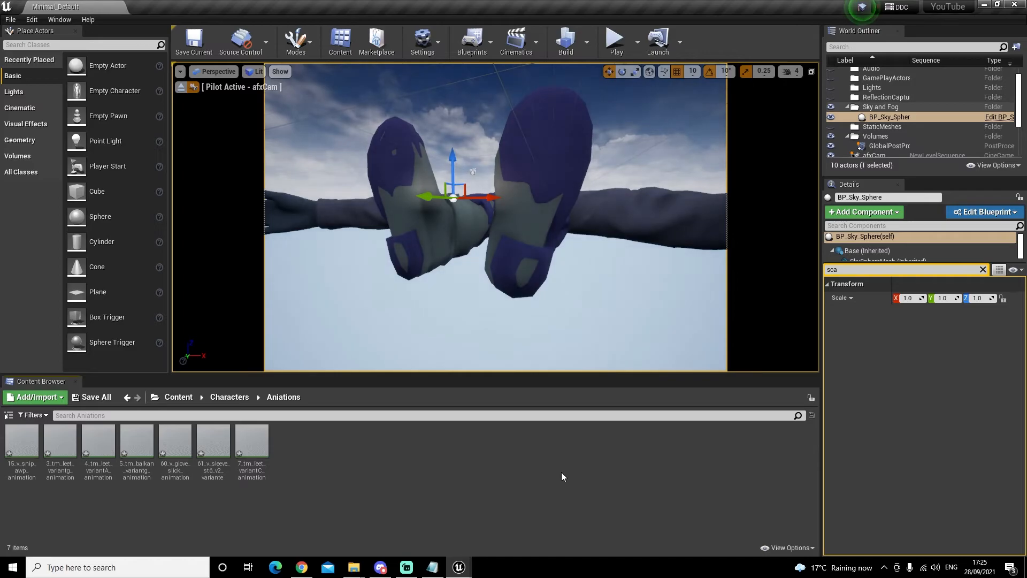
# Step: Import the 124 v_knife_butterfly animation into the Aniations folder, using the v_knife_butterfly_skeleton_model skeleton
pyautogui.moveTo(354, 567)
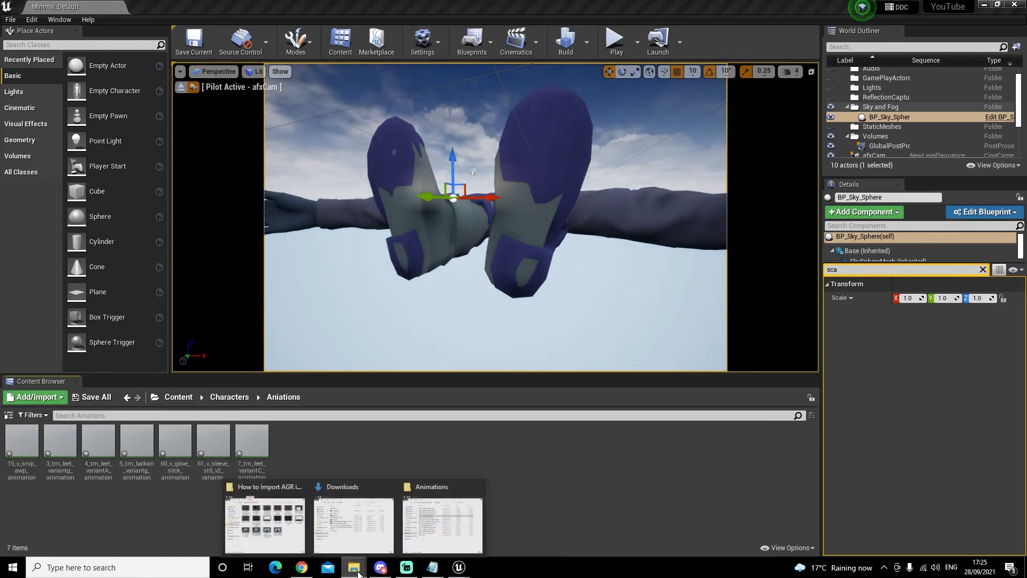
pyautogui.click(446, 525)
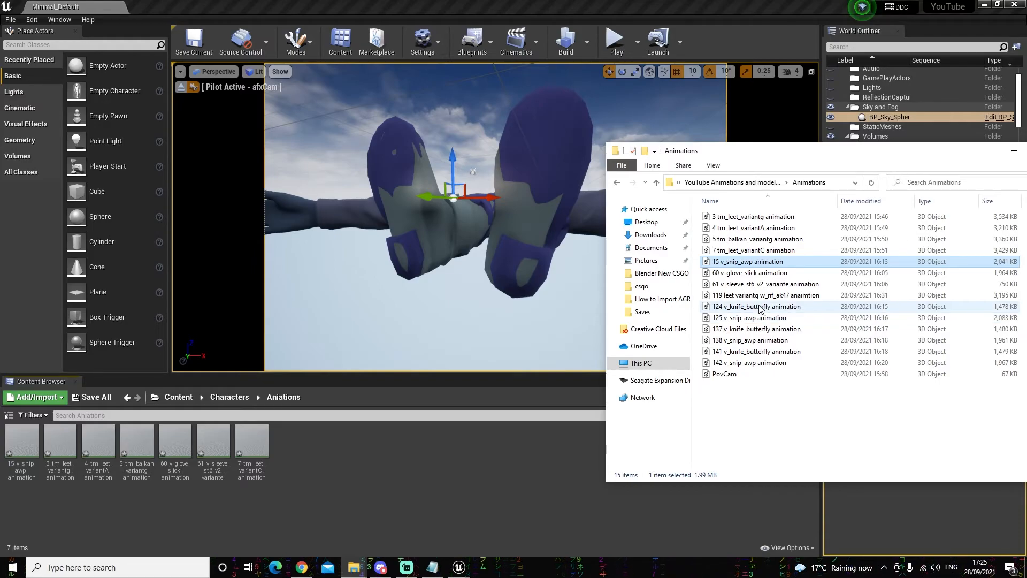
pyautogui.click(760, 307)
pyautogui.moveTo(759, 307); pyautogui.dragTo(480, 460)
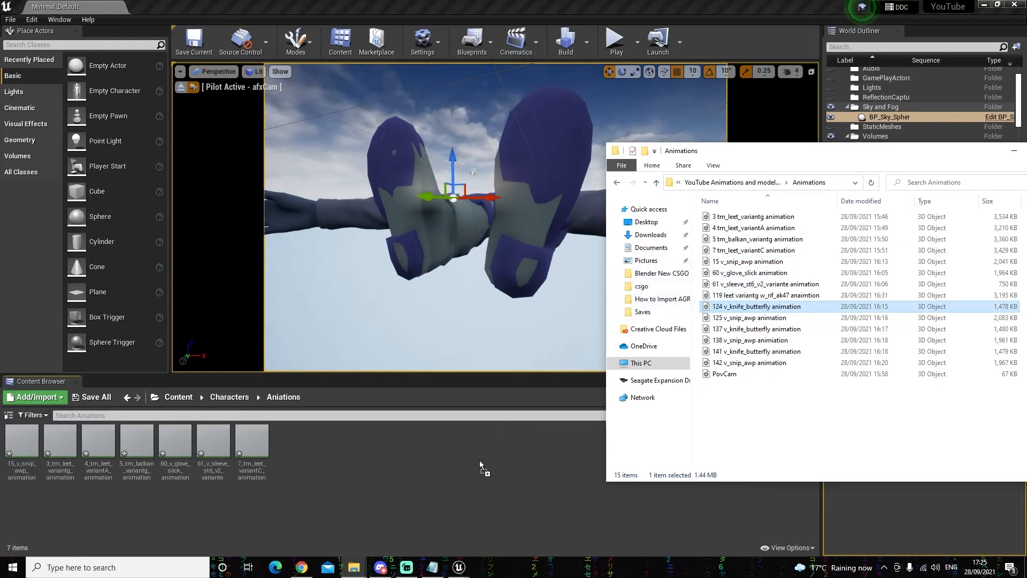
pyautogui.click(548, 155)
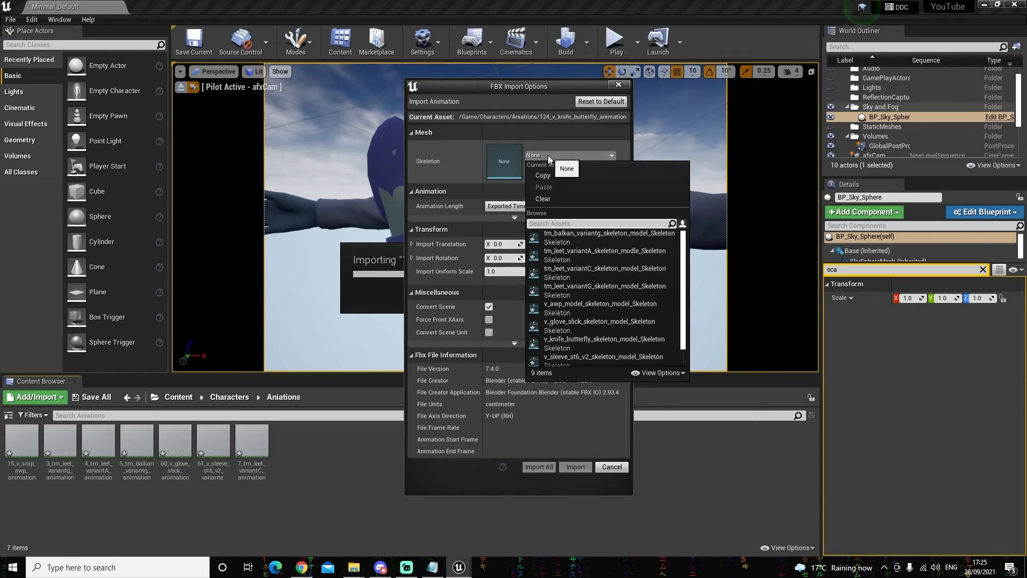
pyautogui.click(581, 341)
pyautogui.click(576, 467)
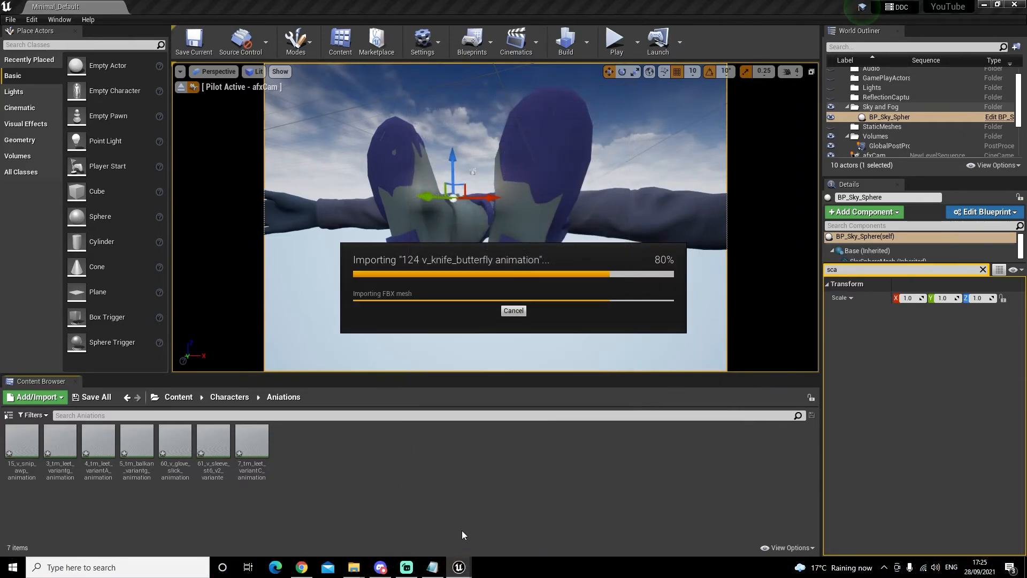
pyautogui.moveTo(354, 568)
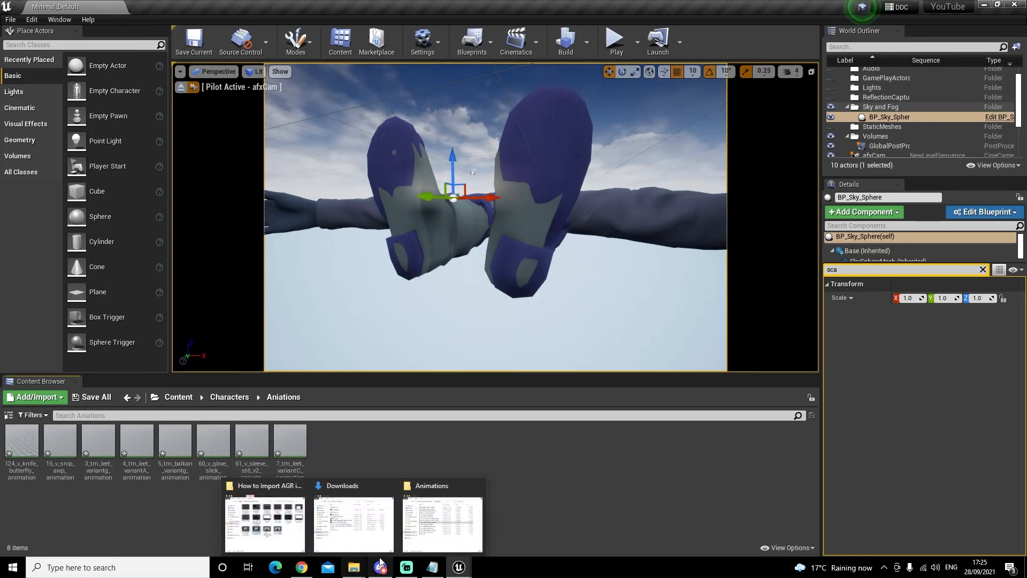
# Step: Import the 125, 138 and 142 v_snip_awp animations into the Aniations folder, all using the v_awp_model_skeleton_model skeleton
pyautogui.click(442, 521)
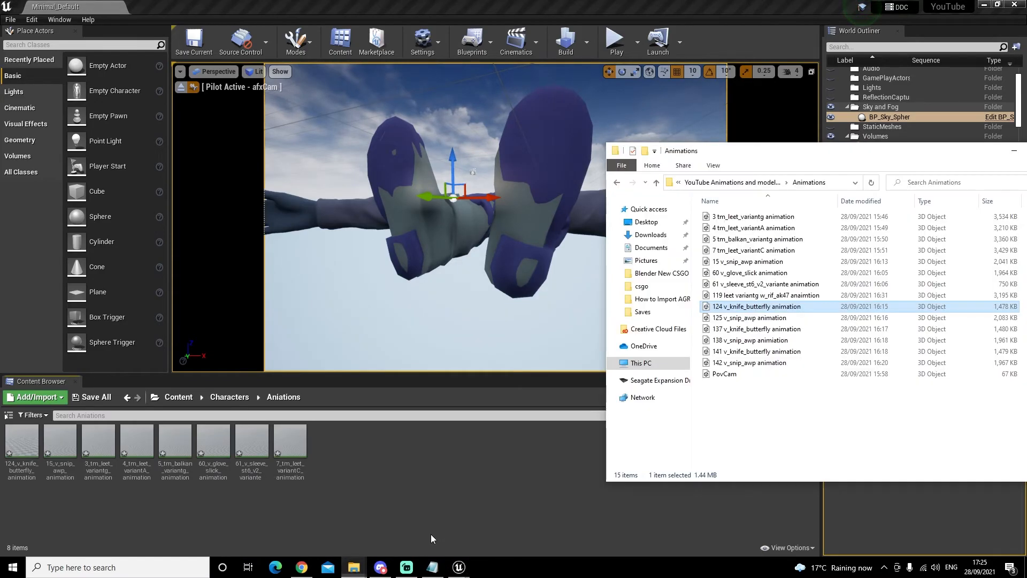
pyautogui.click(762, 319)
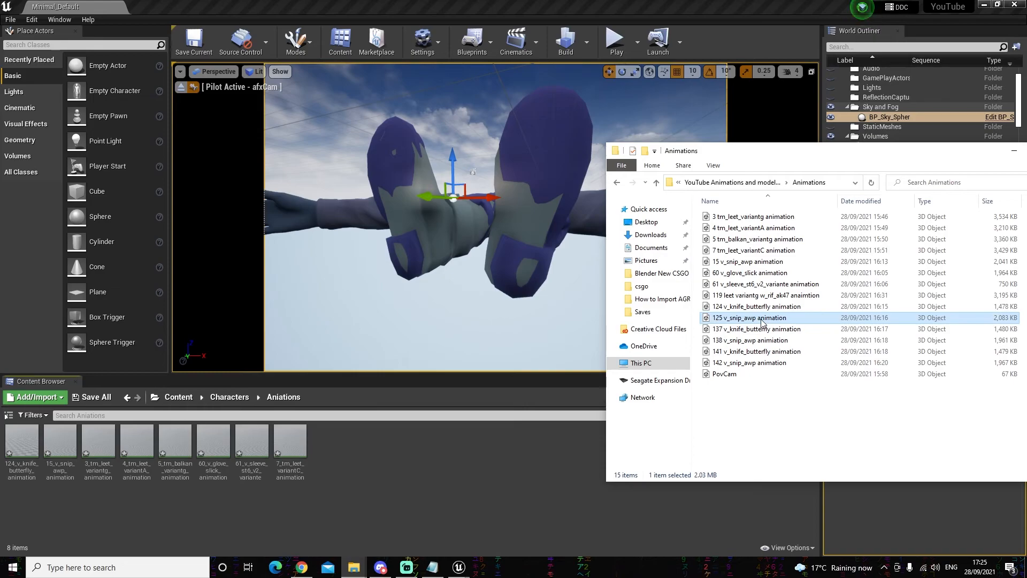
pyautogui.keyDown('ctrl'); pyautogui.click(761, 341); pyautogui.keyUp('ctrl')
pyautogui.keyDown('ctrl'); pyautogui.click(762, 364); pyautogui.keyUp('ctrl')
pyautogui.moveTo(762, 364); pyautogui.dragTo(528, 472)
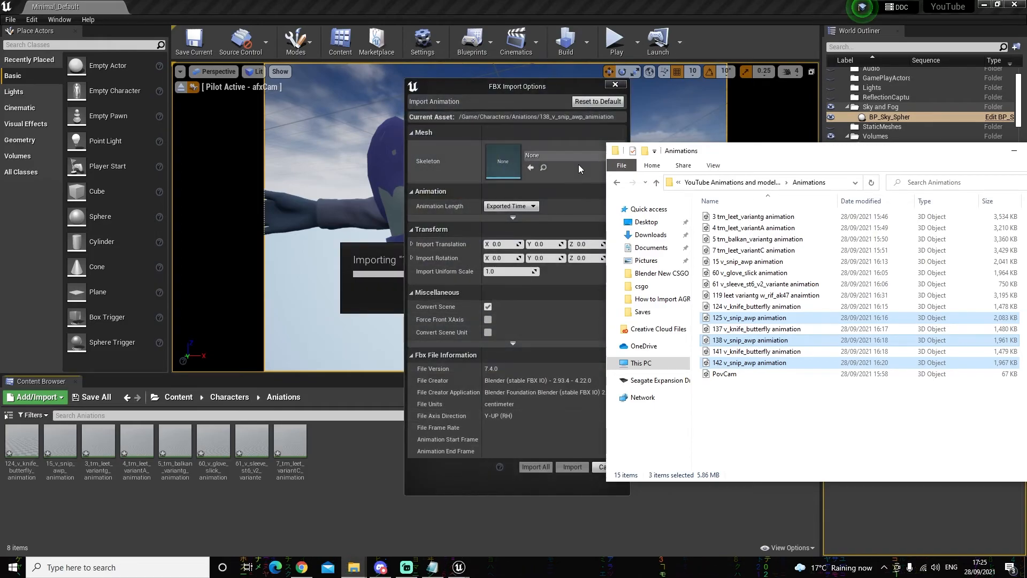
pyautogui.click(579, 156)
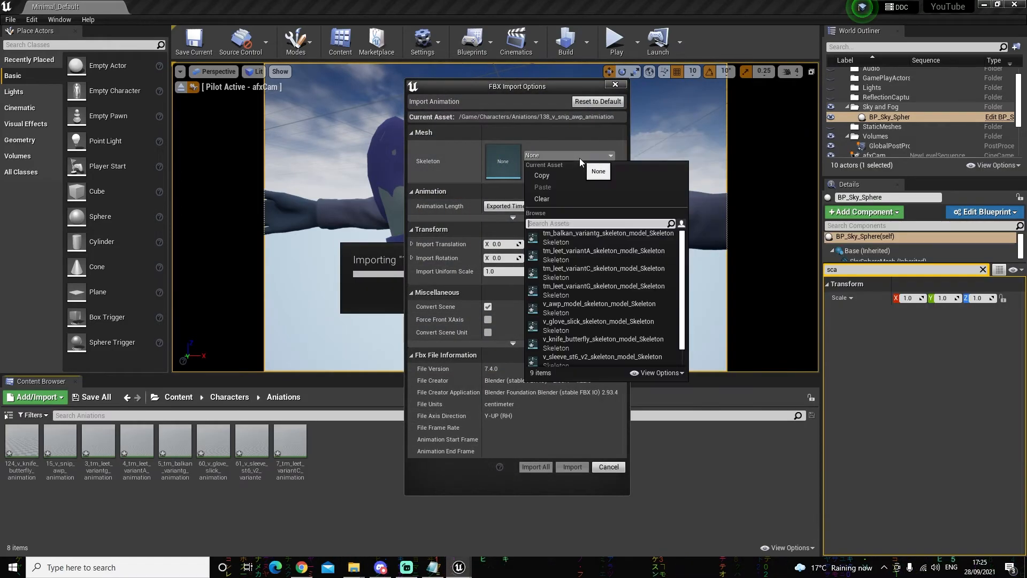
pyautogui.click(588, 306)
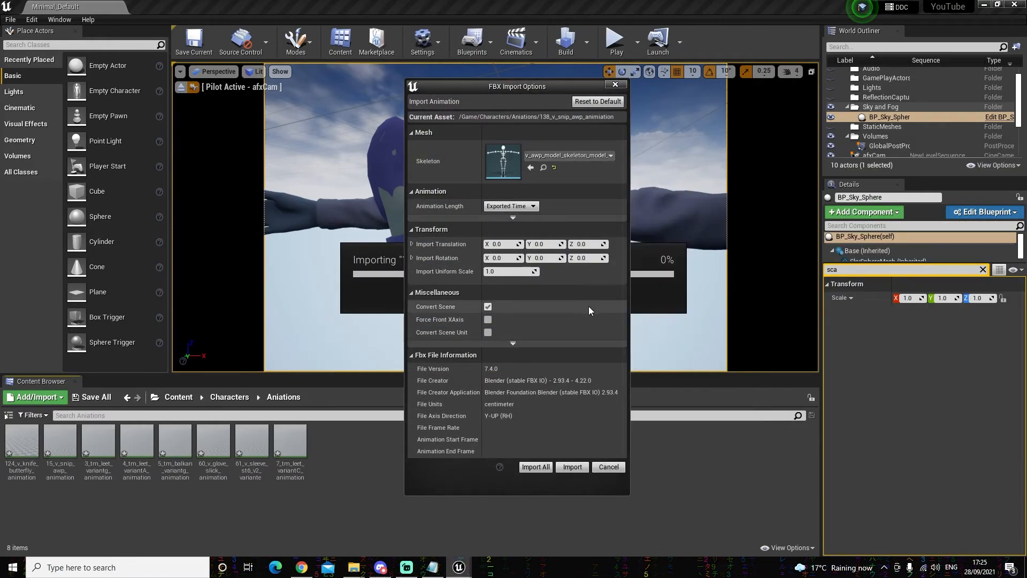
pyautogui.click(535, 467)
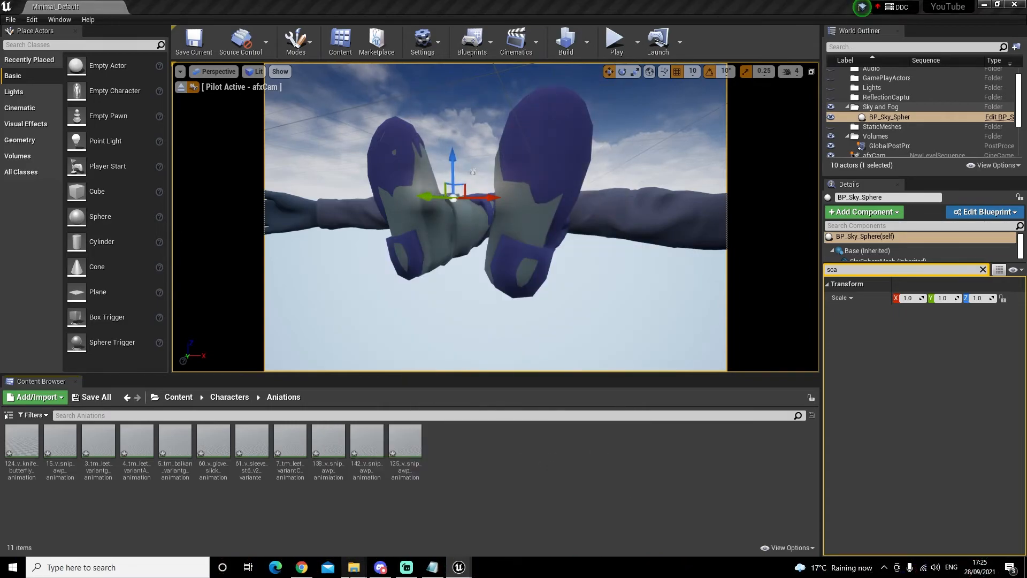
# Step: Import the 137 and 141 v_knife_butterfly animations into the Aniations folder, both using the v_knife_butterfly_skeleton_model skeleton
pyautogui.moveTo(353, 567)
pyautogui.click(443, 519)
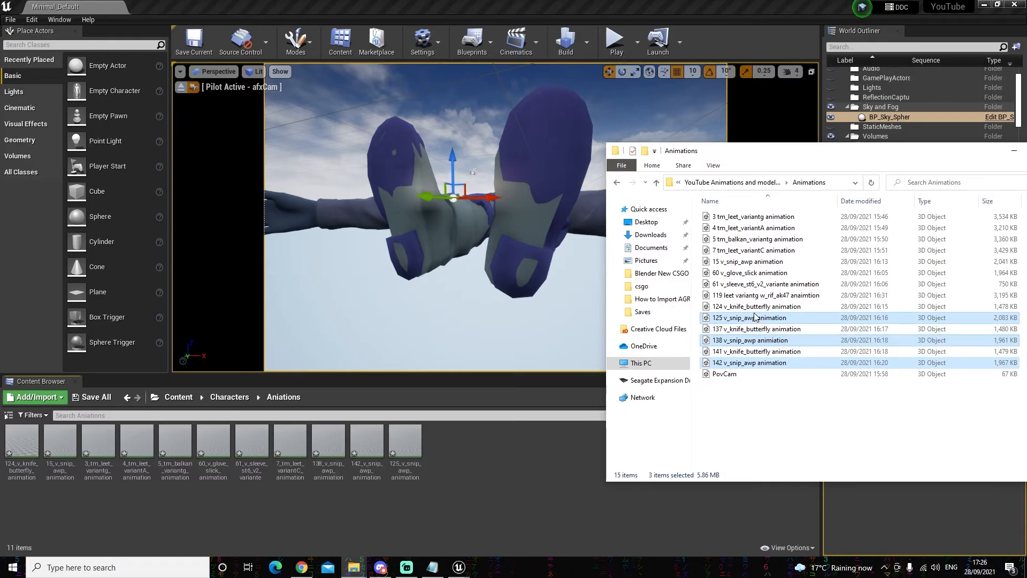
pyautogui.click(757, 330)
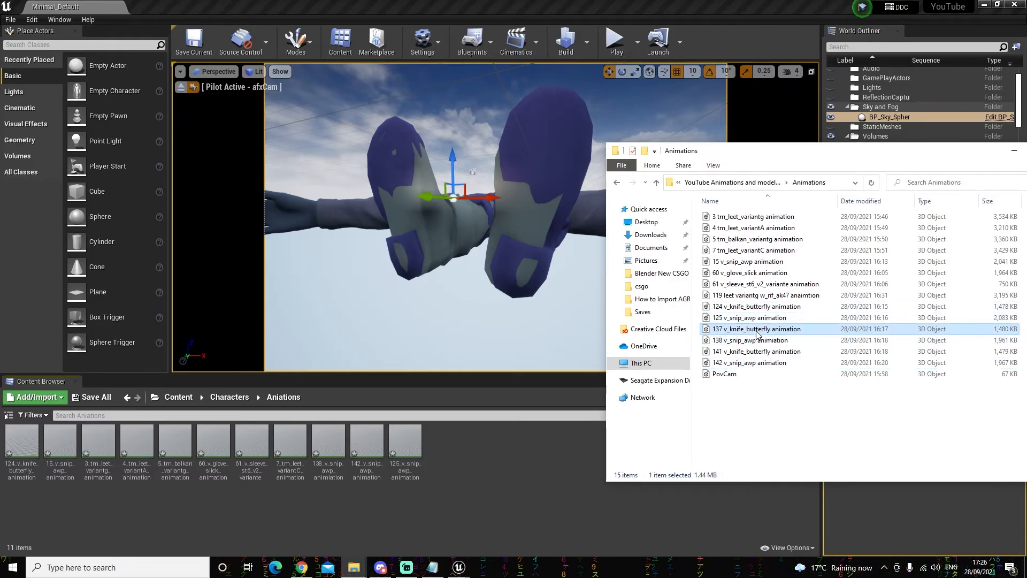
pyautogui.moveTo(765, 356); pyautogui.dragTo(534, 462)
pyautogui.click(570, 156)
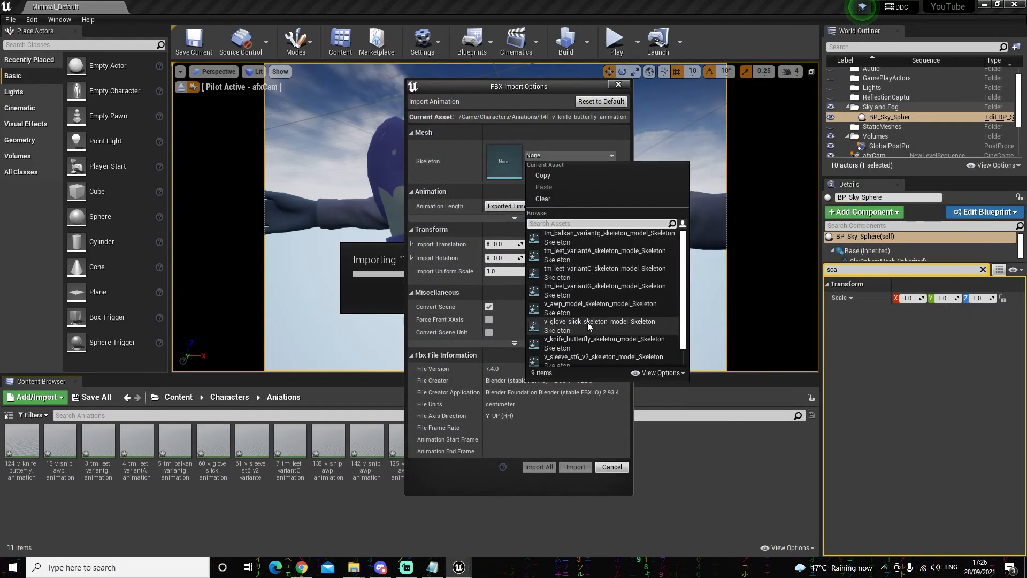
pyautogui.click(587, 343)
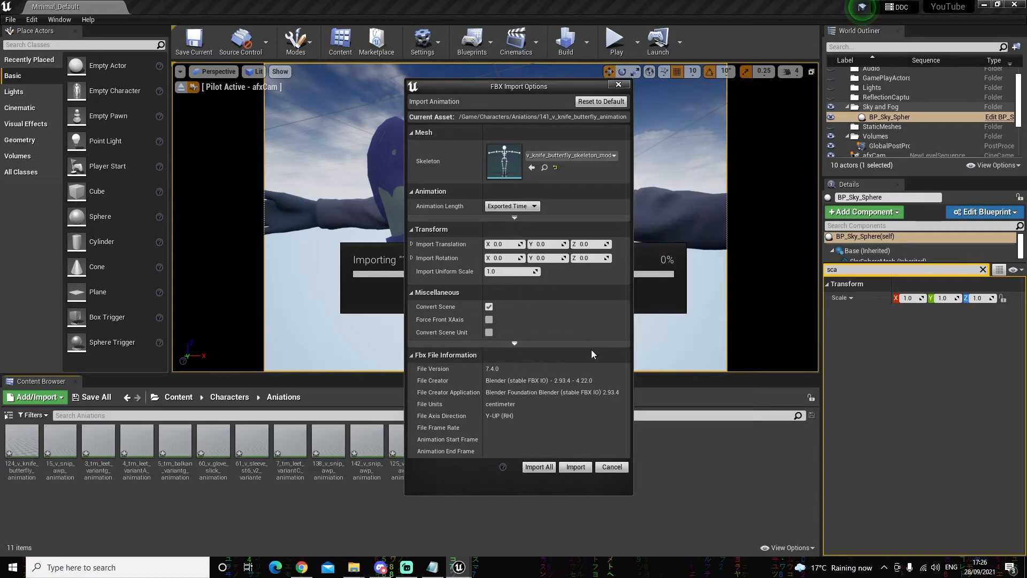
pyautogui.click(544, 467)
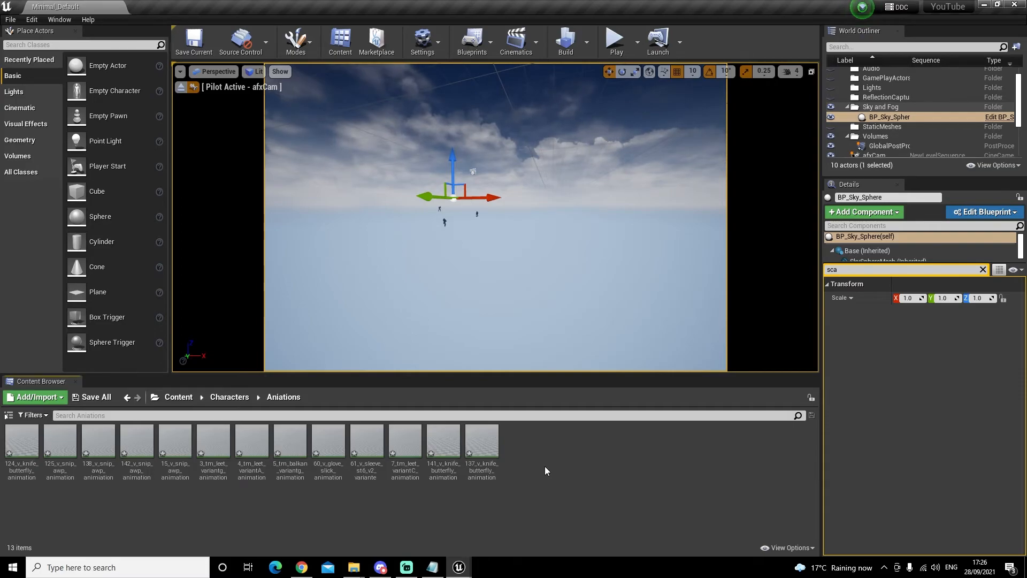
# Step: Open the Characters Models folder and bring up the Sequencer window, moved aside and made taller
pyautogui.click(235, 398)
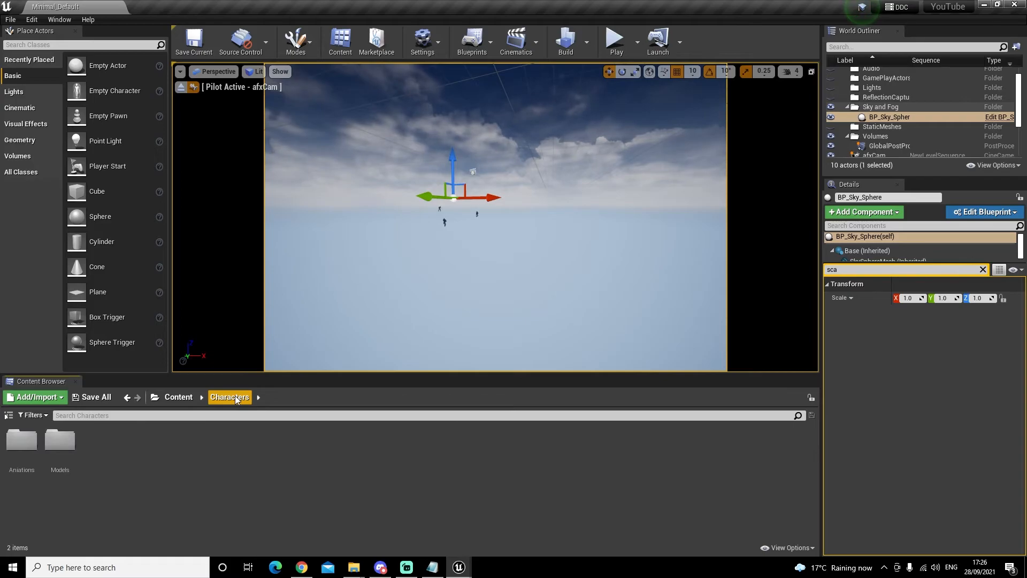
pyautogui.doubleClick(61, 441)
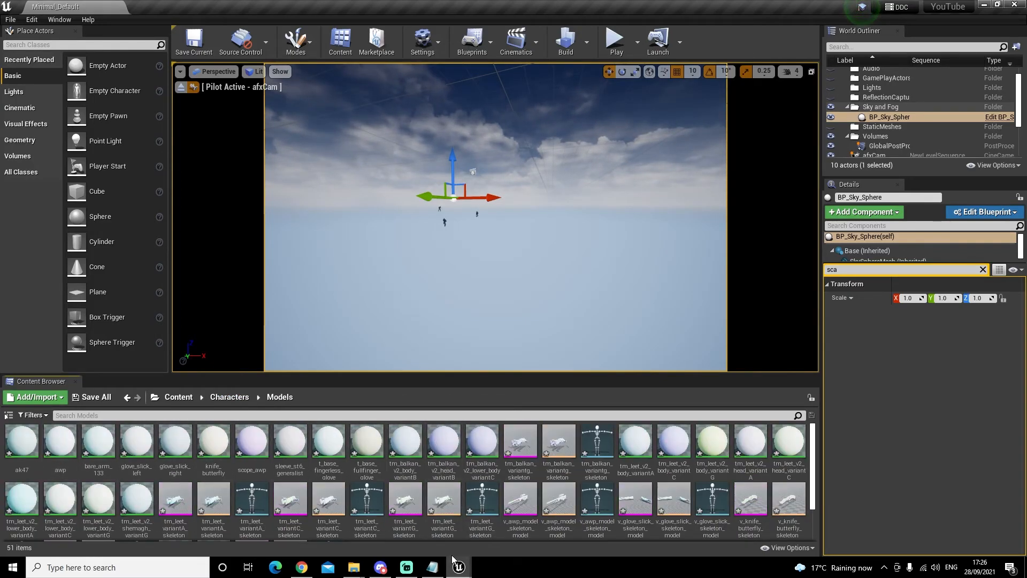
pyautogui.moveTo(459, 567)
pyautogui.click(351, 514)
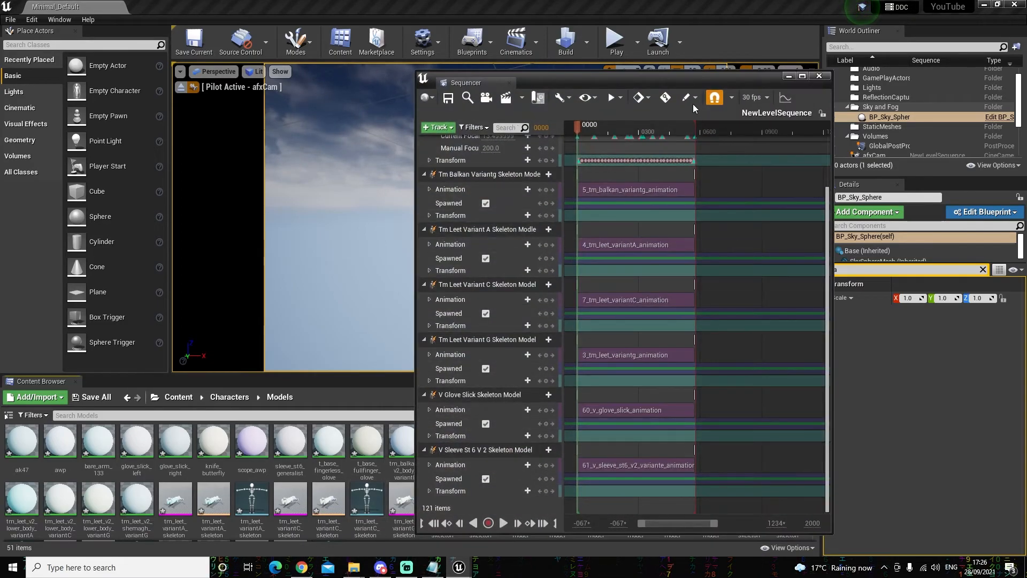
pyautogui.moveTo(673, 83); pyautogui.dragTo(752, 30)
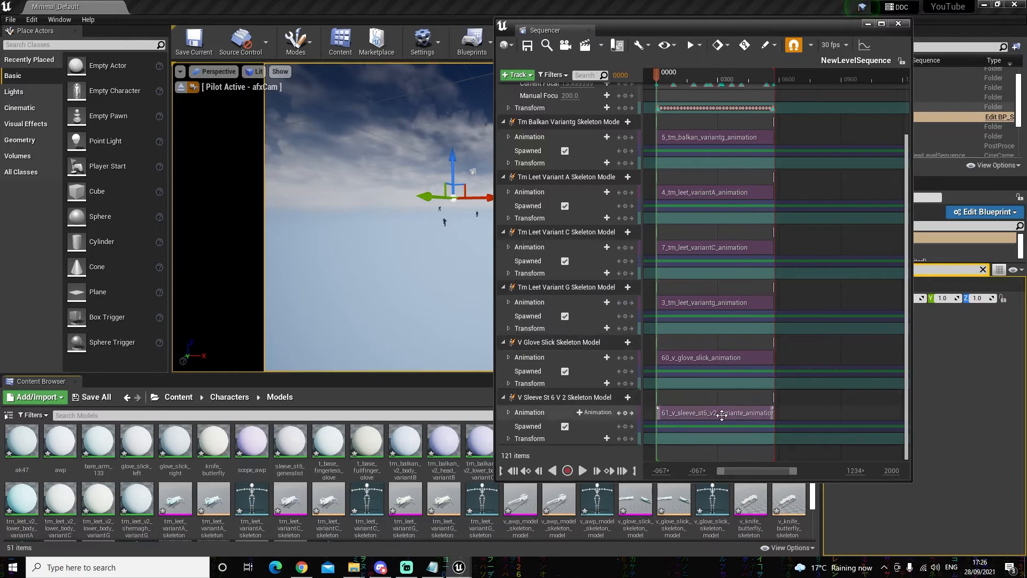
pyautogui.moveTo(722, 481); pyautogui.dragTo(727, 512)
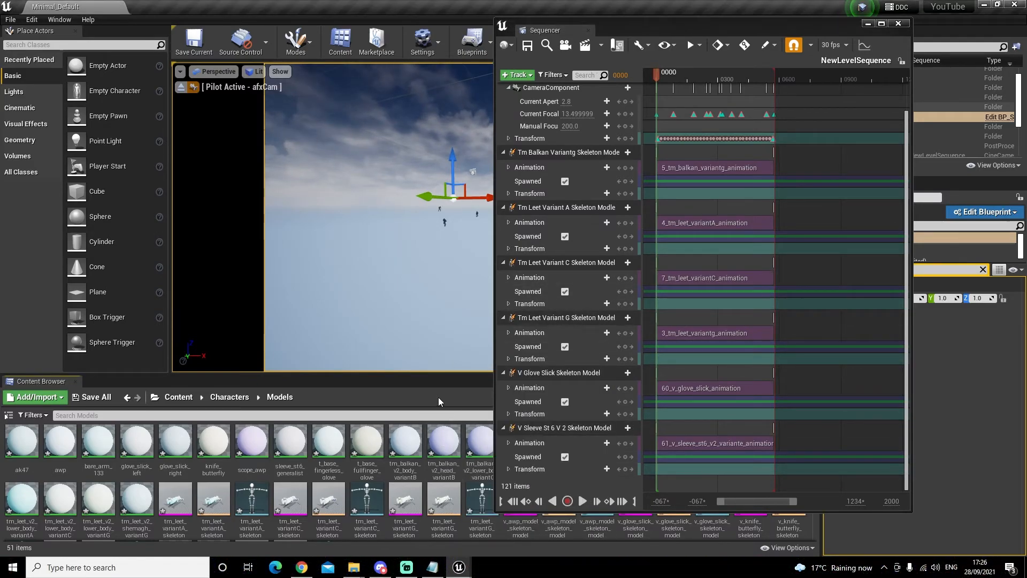
# Step: Check the imported animations in the Aniations folder and return to the Models folder
pyautogui.click(230, 397)
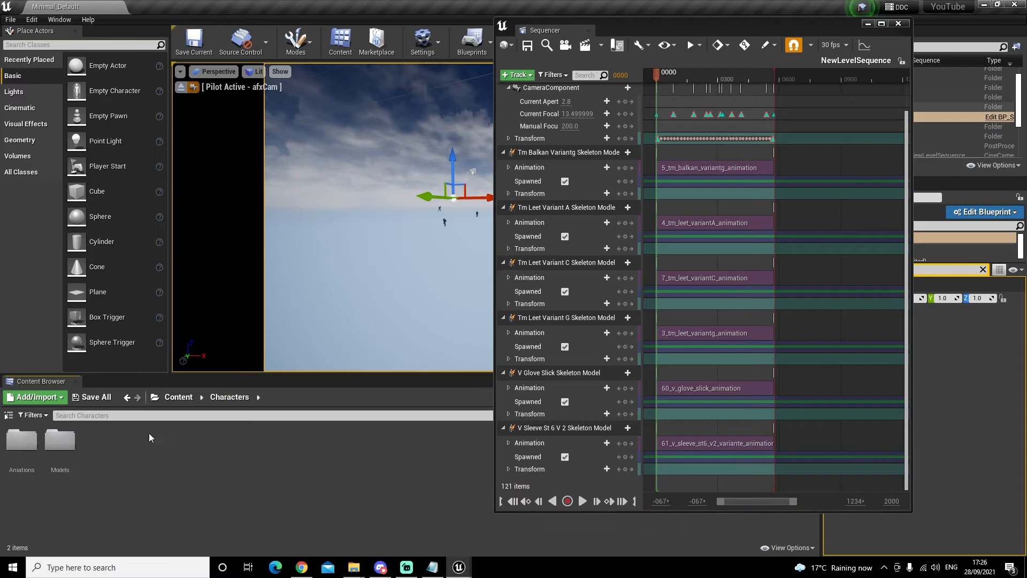
pyautogui.doubleClick(22, 440)
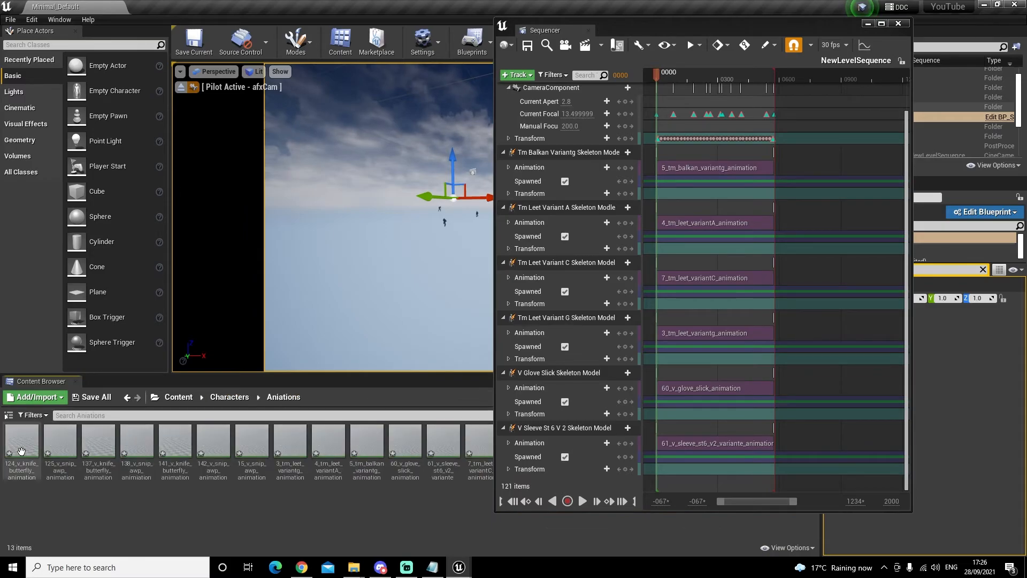
pyautogui.click(237, 397)
pyautogui.doubleClick(60, 440)
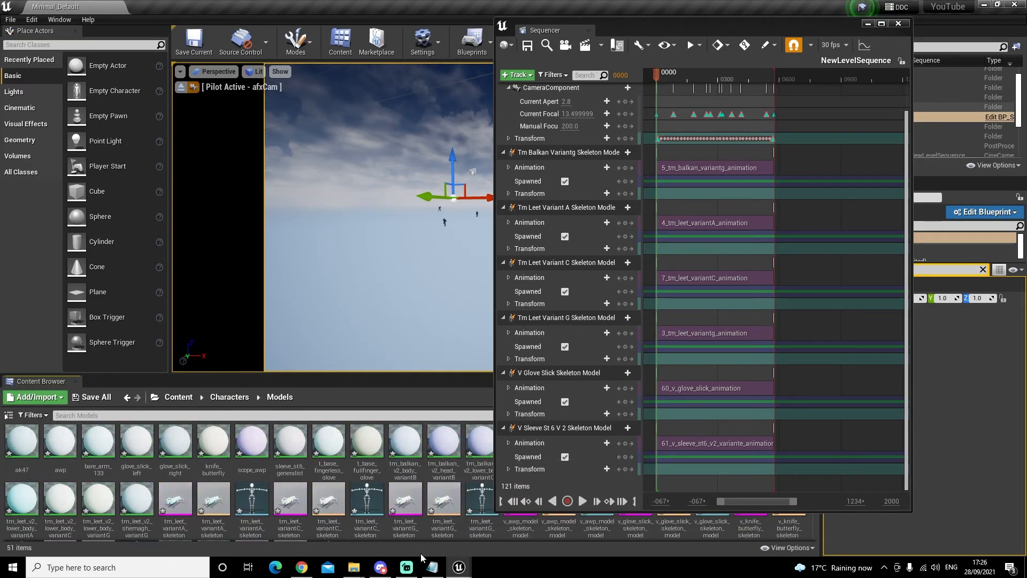
# Step: Review the exported Animations files, marking the 15, 125, 138 and 142 v_snip_awp animations to count the AWP models needed
pyautogui.click(444, 535)
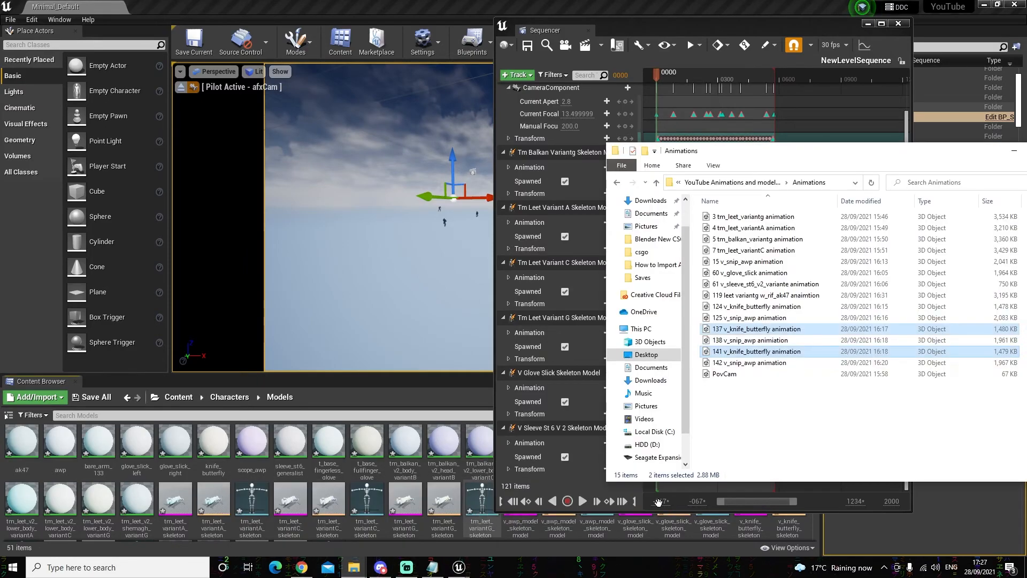
pyautogui.click(757, 262)
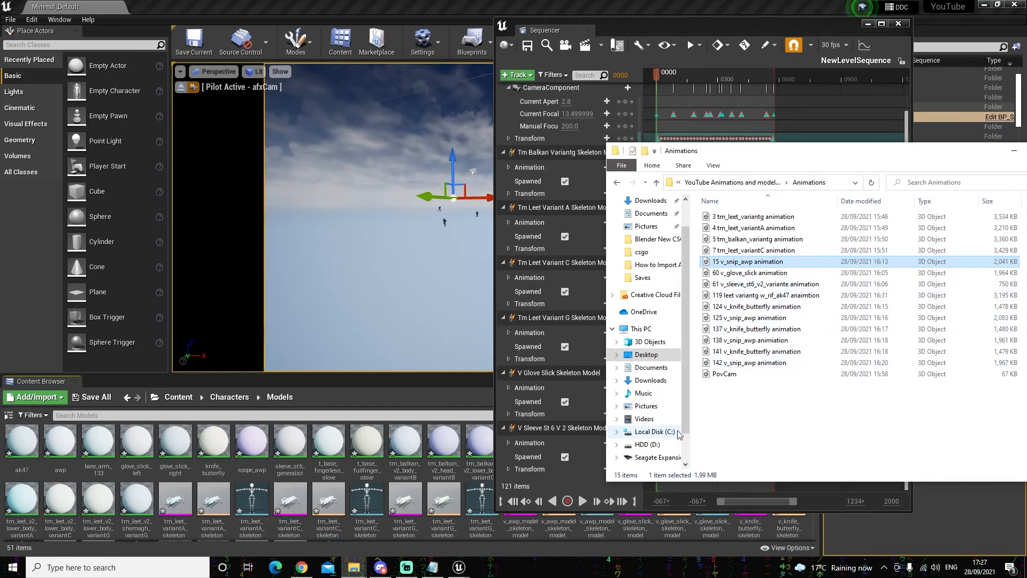
pyautogui.moveTo(961, 161); pyautogui.dragTo(578, 320)
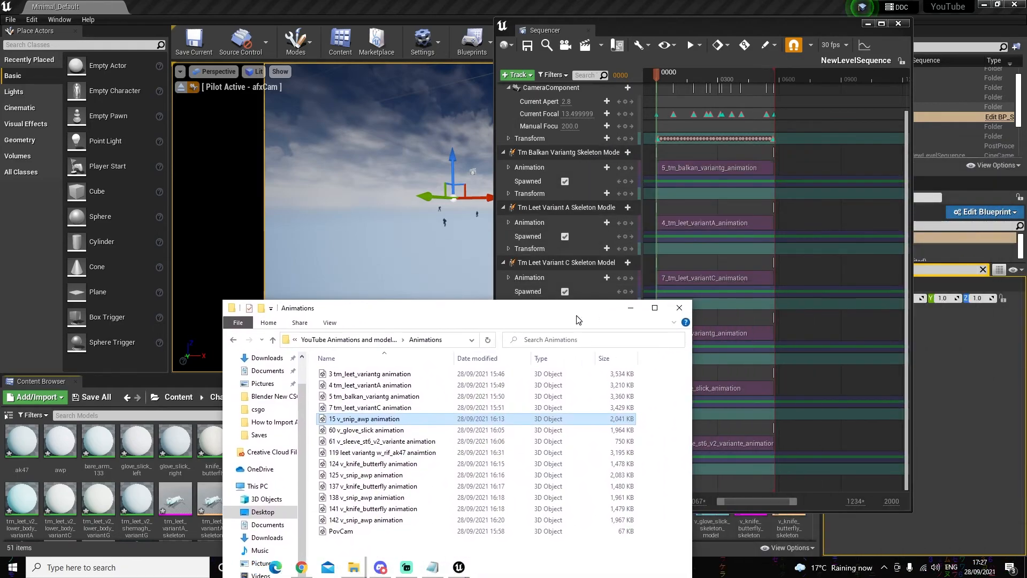
pyautogui.click(633, 307)
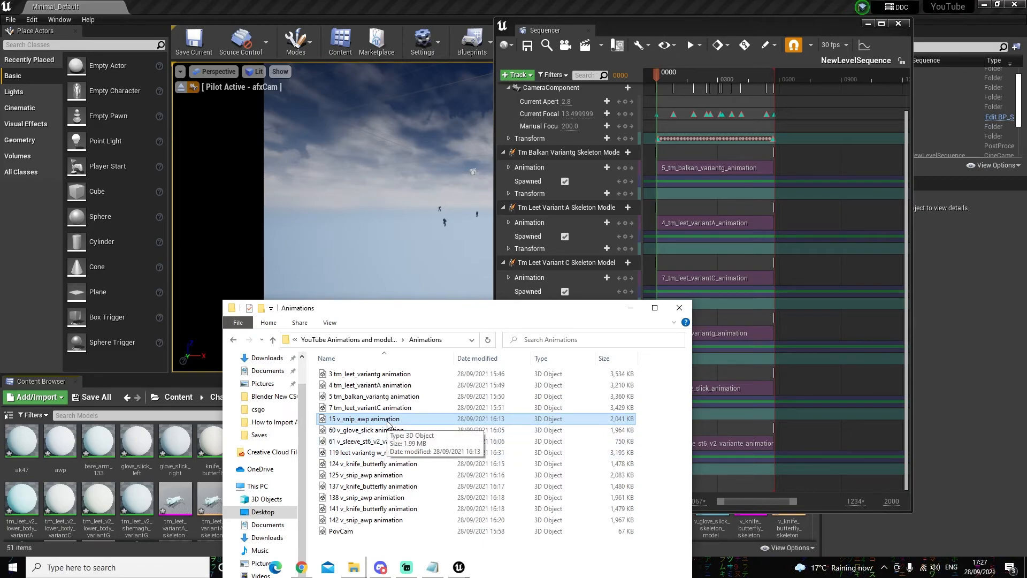
pyautogui.keyDown('ctrl'); pyautogui.click(383, 476); pyautogui.keyUp('ctrl')
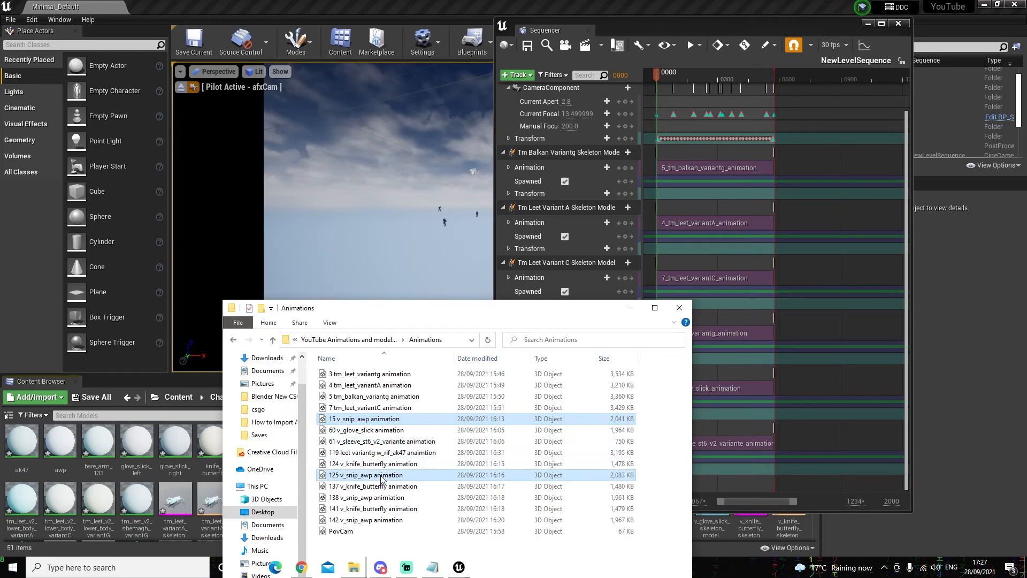
pyautogui.keyDown('ctrl'); pyautogui.click(377, 497); pyautogui.keyUp('ctrl')
pyautogui.keyDown('ctrl'); pyautogui.click(378, 521); pyautogui.keyUp('ctrl')
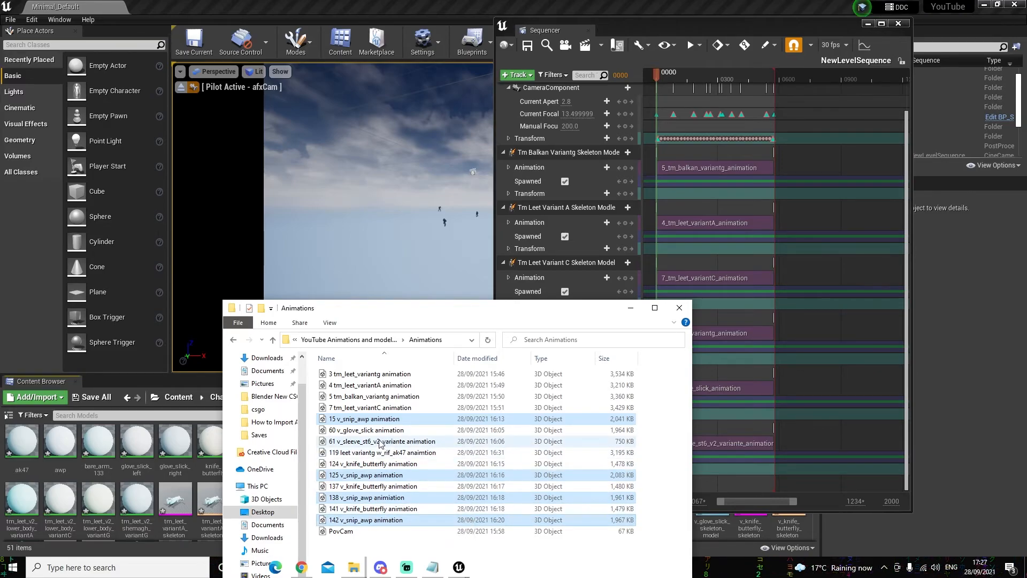
pyautogui.click(630, 309)
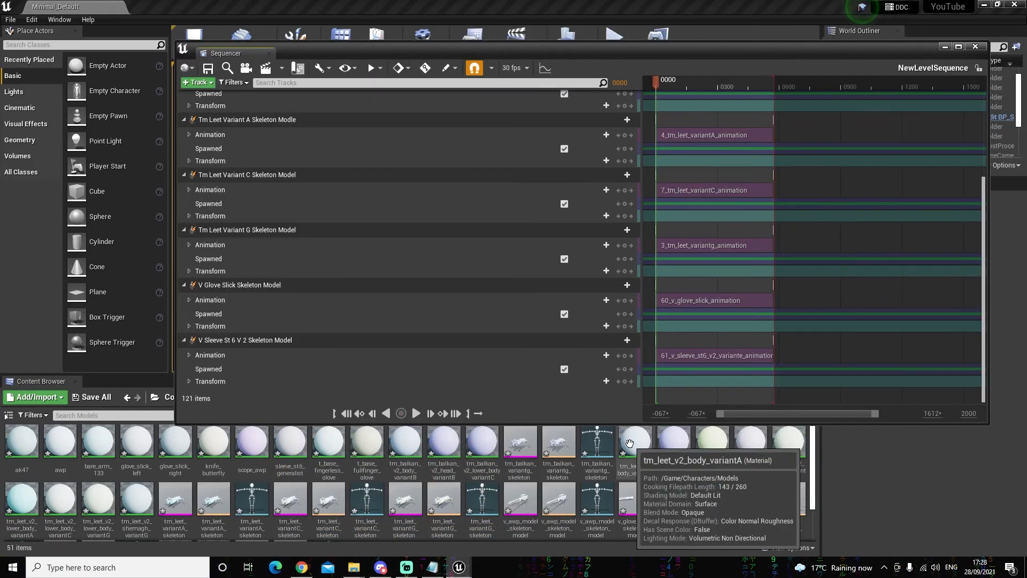
# Step: Add the v_awp_model_skeleton_model mesh to the level sequence below the sleeve model, followed by the v_knife_butterfly_skeleton_model mesh
pyautogui.moveTo(520, 500); pyautogui.dragTo(265, 395)
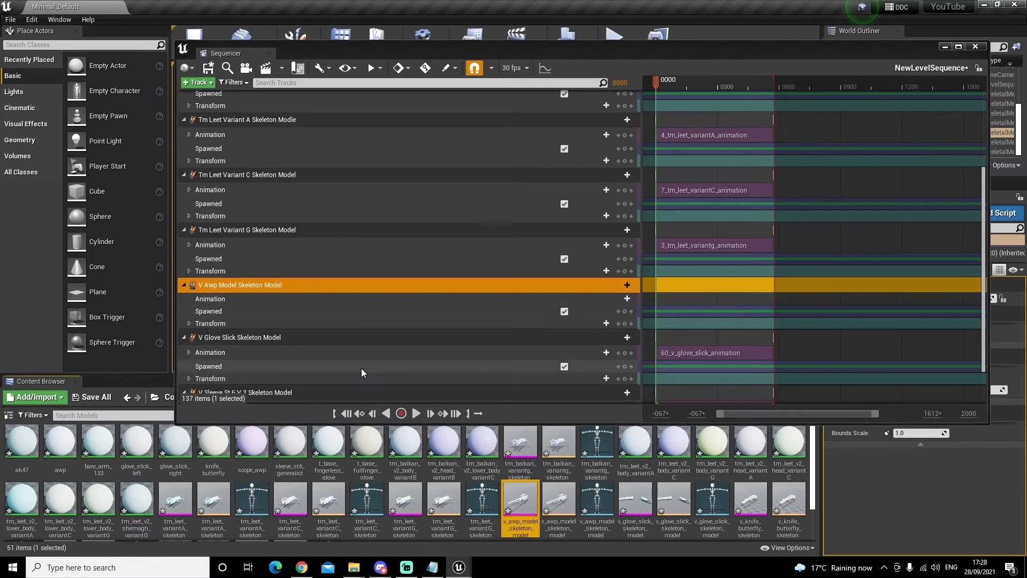
pyautogui.scroll(-3, 361, 368)
pyautogui.moveTo(290, 235); pyautogui.dragTo(277, 280)
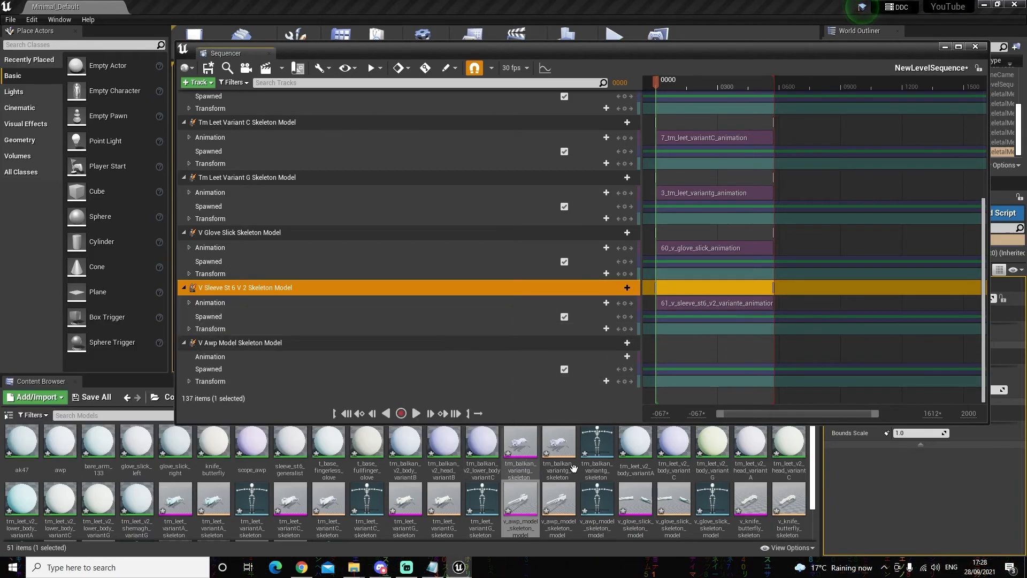
pyautogui.moveTo(750, 500); pyautogui.dragTo(312, 394)
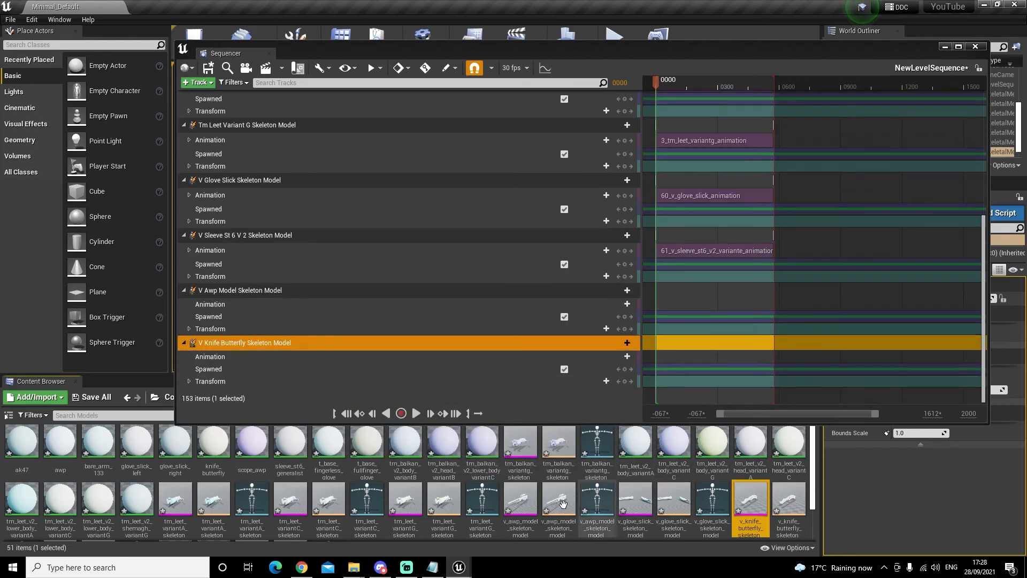
# Step: Add a second AWP model below the butterfly knife in the sequence, followed by a second butterfly knife model
pyautogui.moveTo(521, 500); pyautogui.dragTo(264, 394)
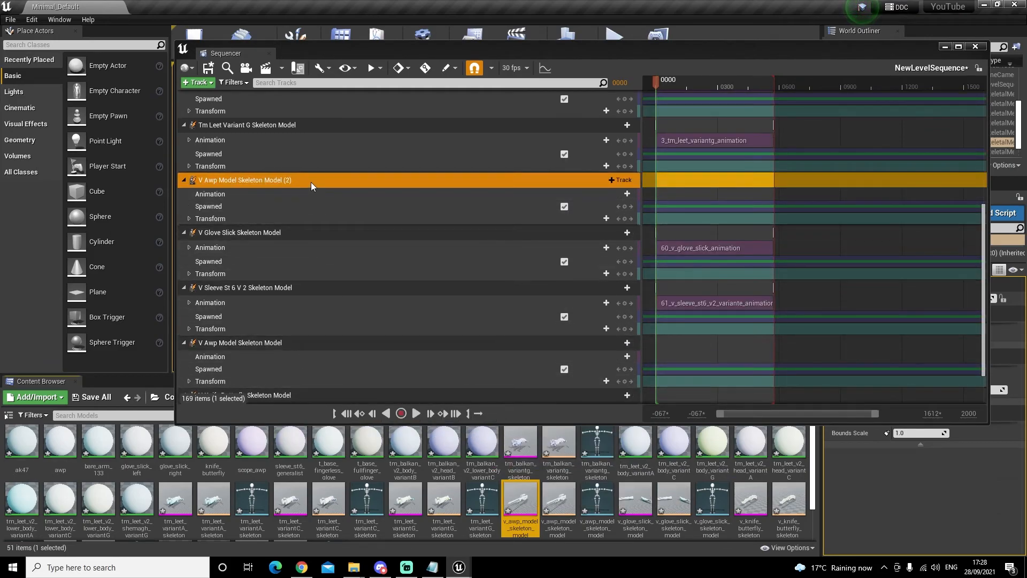
pyautogui.moveTo(311, 182); pyautogui.dragTo(332, 323)
pyautogui.scroll(-1, 315, 331)
pyautogui.moveTo(274, 343); pyautogui.dragTo(281, 284)
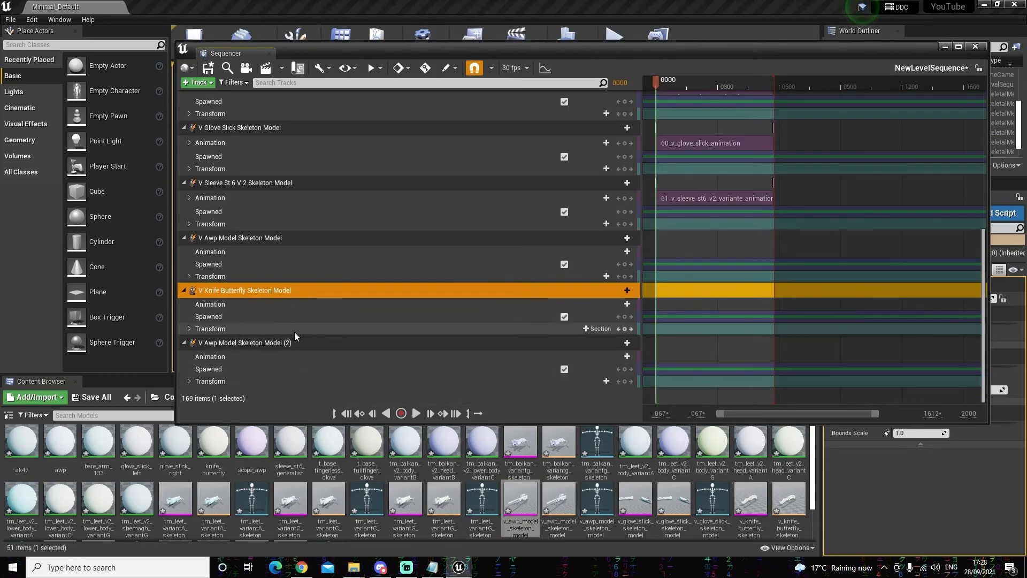
pyautogui.moveTo(749, 500); pyautogui.dragTo(427, 400)
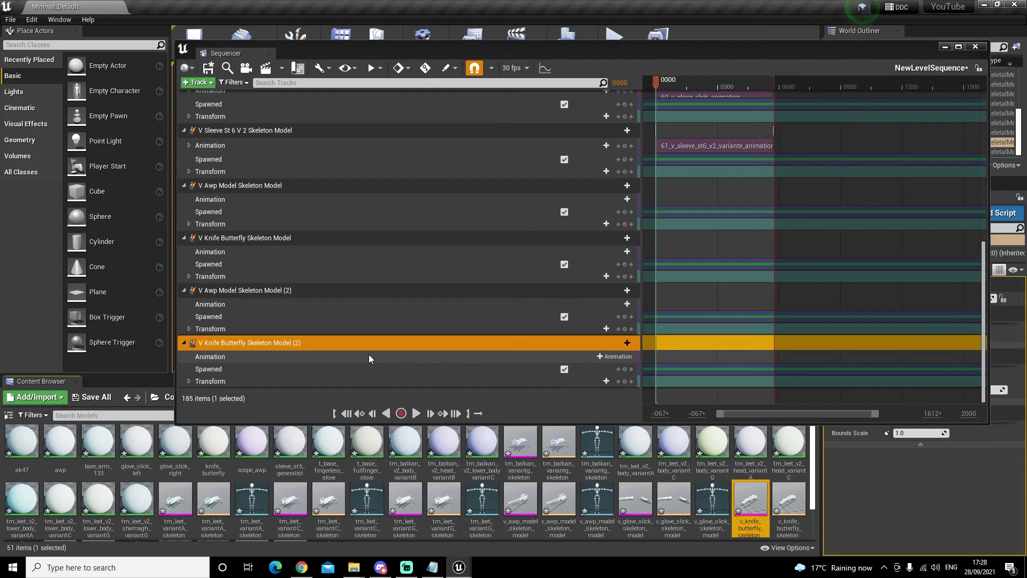
# Step: Add a third AWP model to the sequence and reorder the tracks so it sits below the second butterfly knife
pyautogui.moveTo(520, 503); pyautogui.dragTo(316, 389)
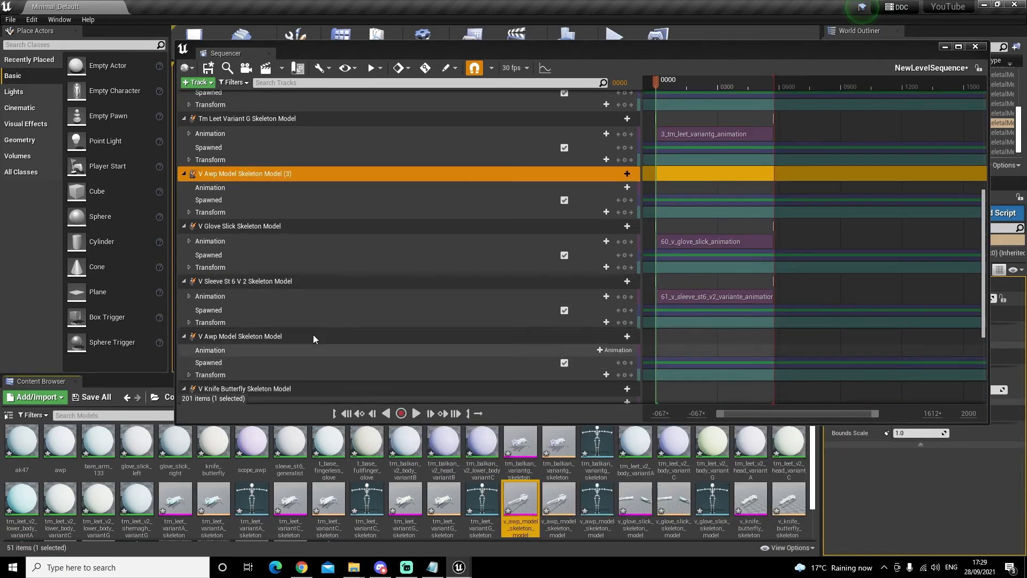
pyautogui.scroll(-1, 307, 175)
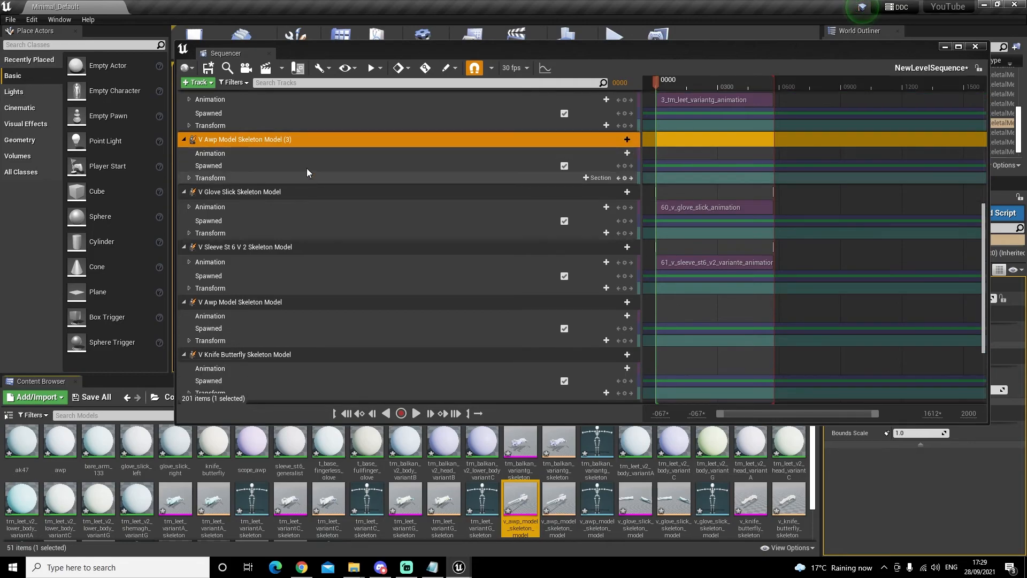
pyautogui.moveTo(299, 139); pyautogui.dragTo(286, 356)
pyautogui.moveTo(288, 193); pyautogui.dragTo(299, 322)
pyautogui.moveTo(300, 357); pyautogui.dragTo(303, 288)
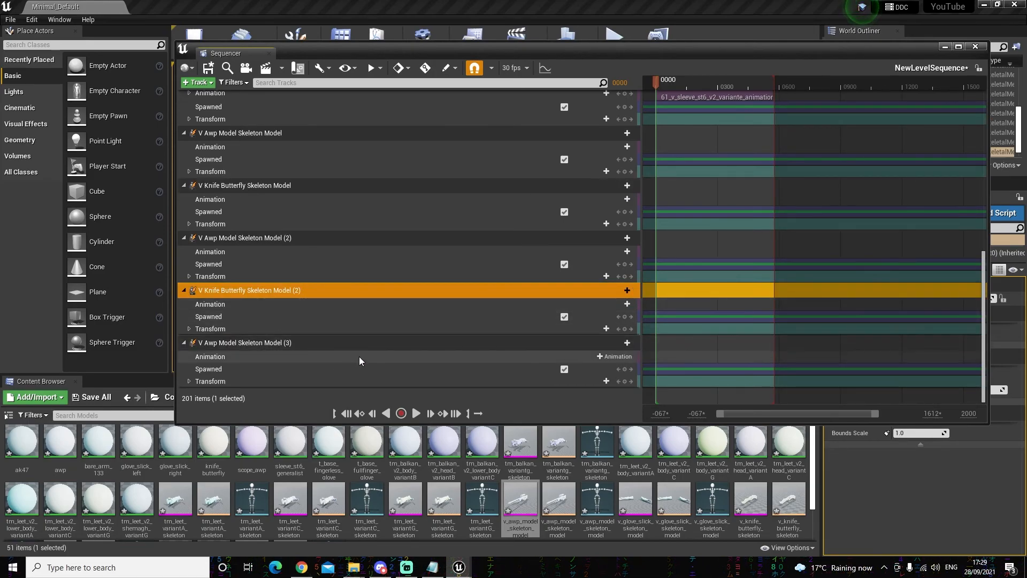
# Step: Add a third v_knife_butterfly_skeleton_model to the level sequence and reorder the tracks so it sits below the third AWP
pyautogui.moveTo(750, 505); pyautogui.dragTo(333, 360)
pyautogui.moveTo(297, 265); pyautogui.dragTo(300, 367)
pyautogui.scroll(-4, 299, 367)
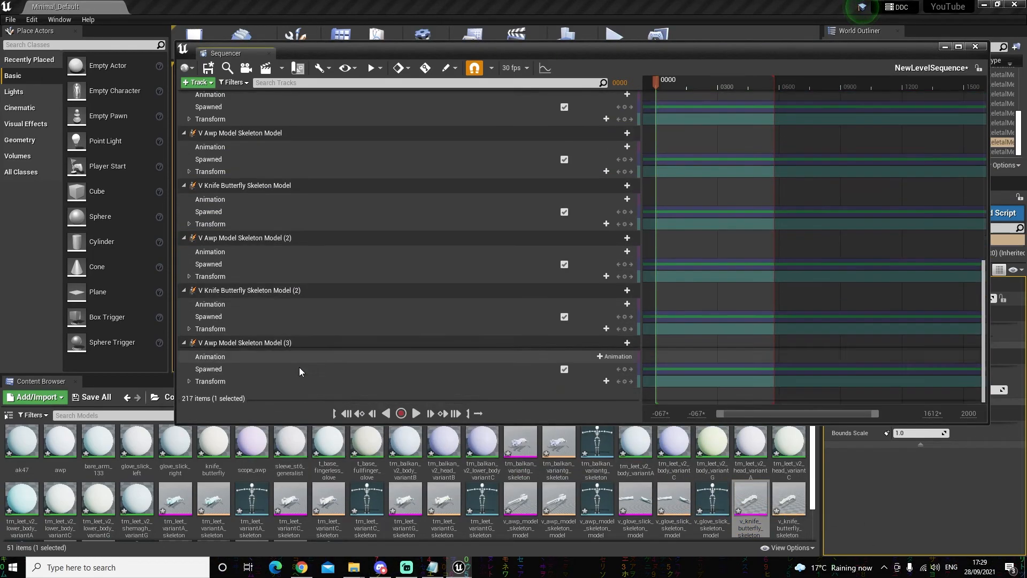
pyautogui.scroll(3, 303, 164)
pyautogui.moveTo(306, 131); pyautogui.dragTo(302, 348)
pyautogui.scroll(-1, 332, 245)
pyautogui.moveTo(332, 245); pyautogui.dragTo(301, 289)
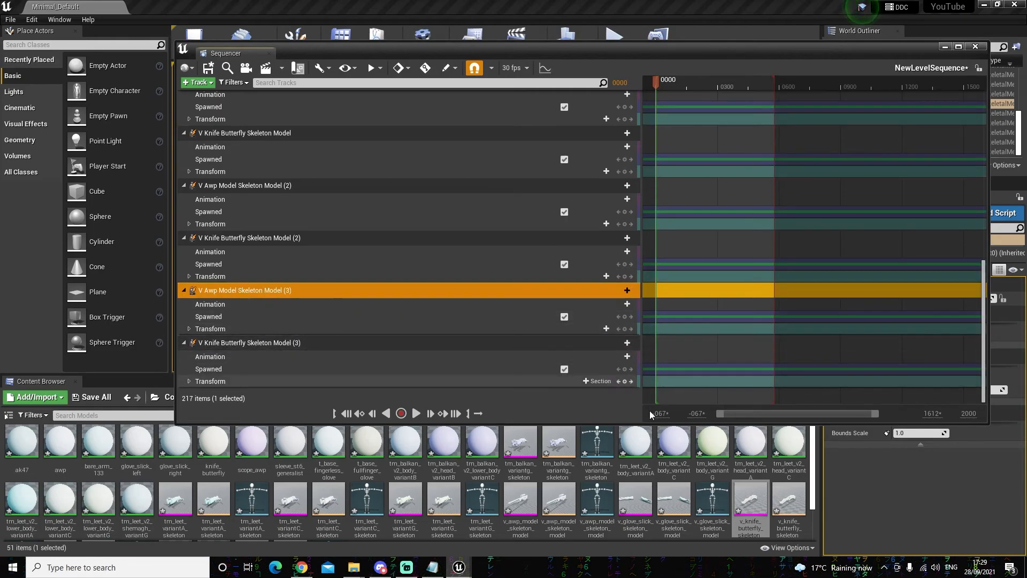
pyautogui.click(446, 345)
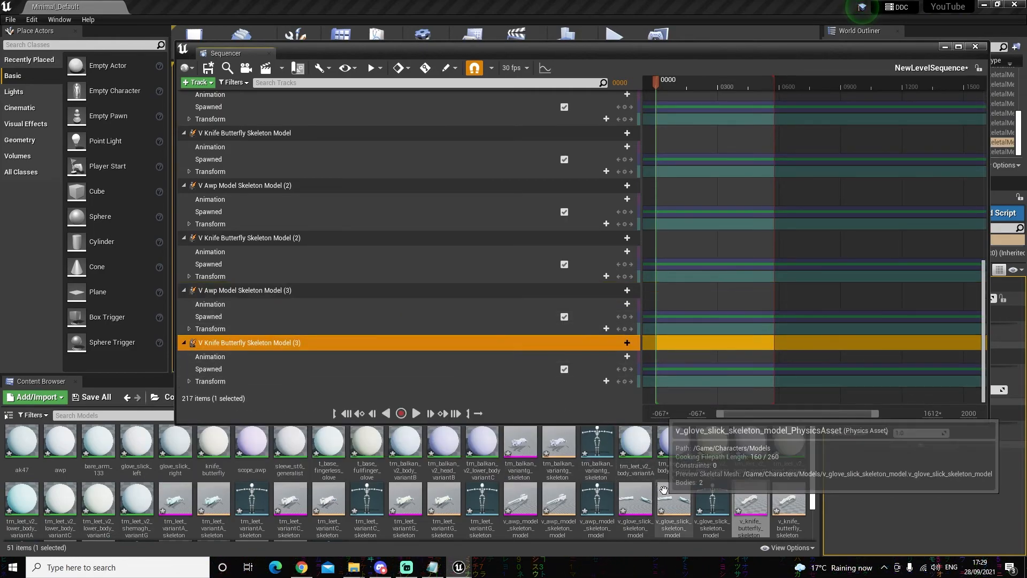
# Step: Add a fourth AWP model to the sequence and reorder the tracks so it sits below the third butterfly knife
pyautogui.moveTo(520, 500); pyautogui.dragTo(358, 384)
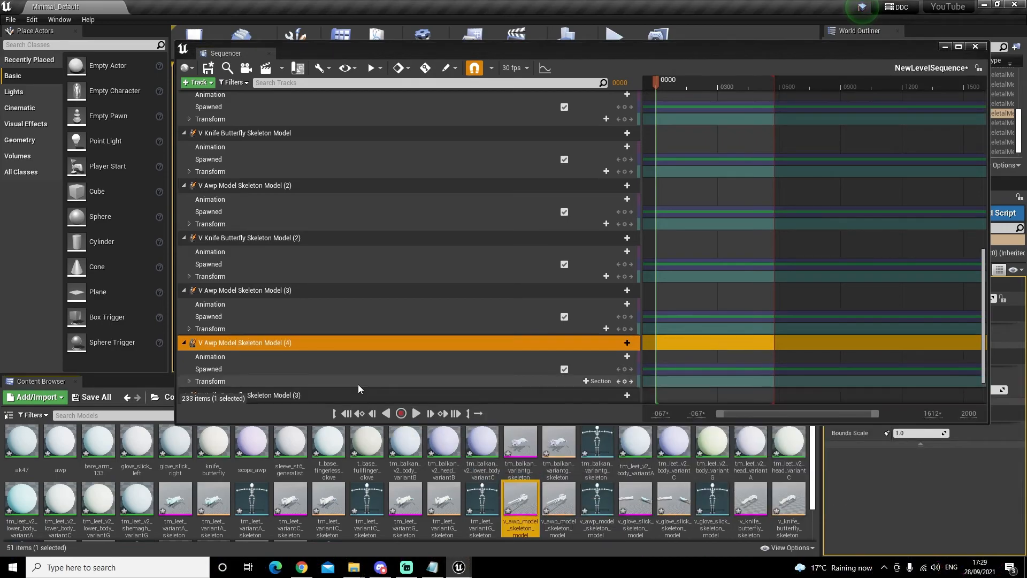
pyautogui.scroll(-1, 357, 321)
pyautogui.moveTo(290, 293)
pyautogui.mouseDown()
pyautogui.moveTo(283, 358)
pyautogui.moveTo(291, 284)
pyautogui.mouseUp()
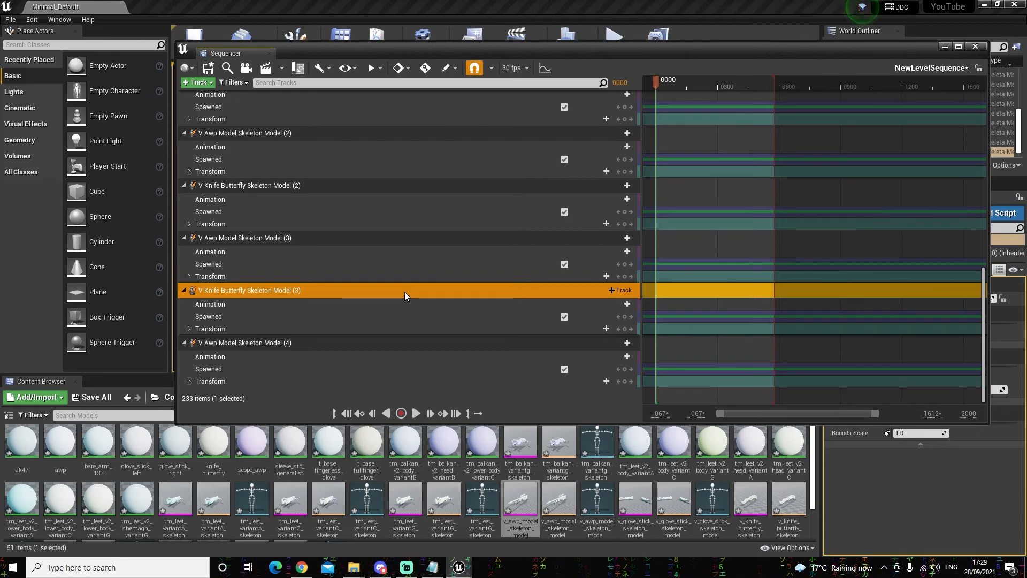
# Step: Assign 15_v_snip_awp_animation to the first AWP model and 124_v_knife_butterfly_animation to the first butterfly knife model
pyautogui.scroll(5, 404, 291)
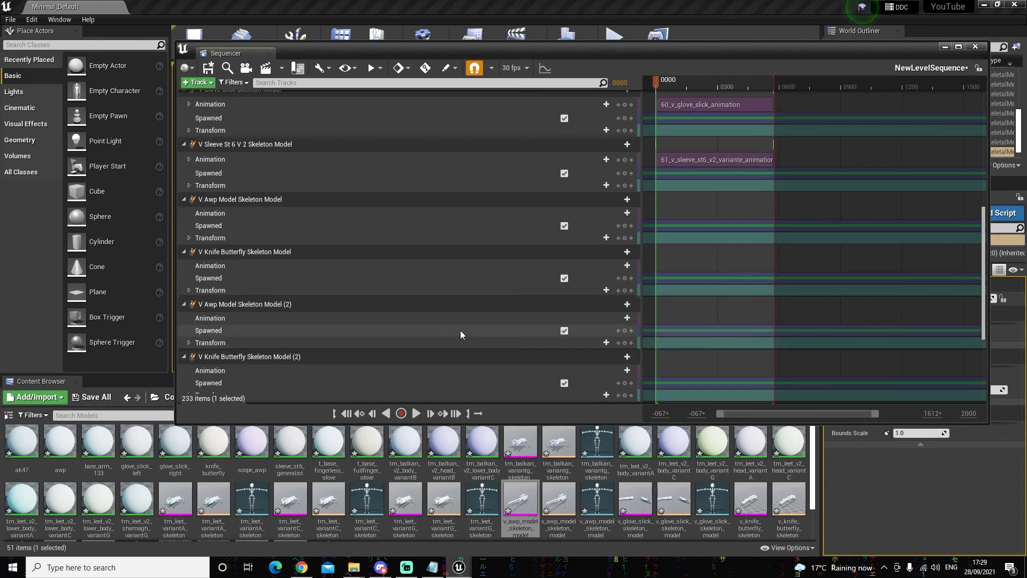
pyautogui.scroll(-3, 460, 330)
pyautogui.scroll(3, 461, 330)
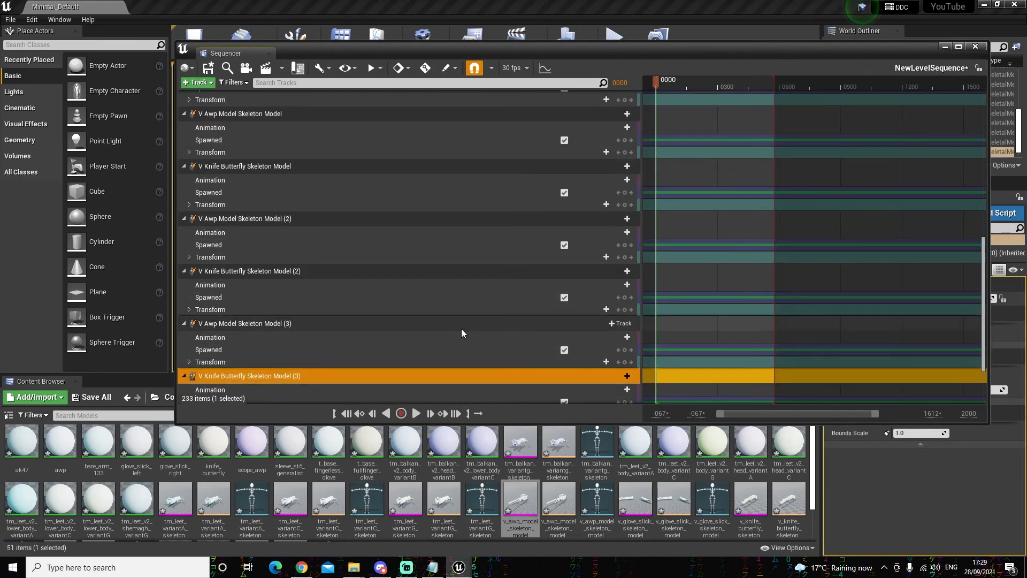
pyautogui.scroll(2, 461, 328)
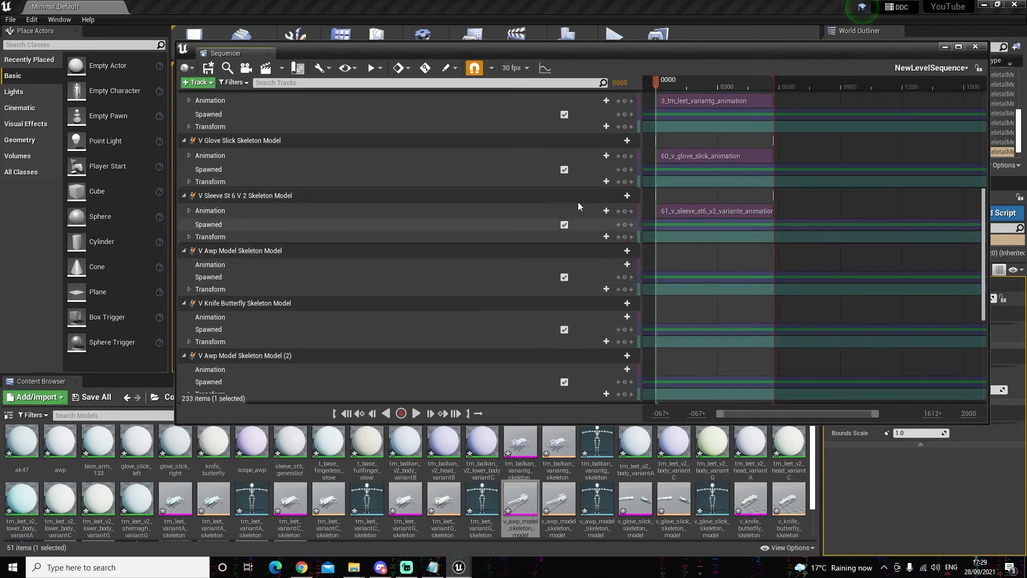
pyautogui.click(615, 264)
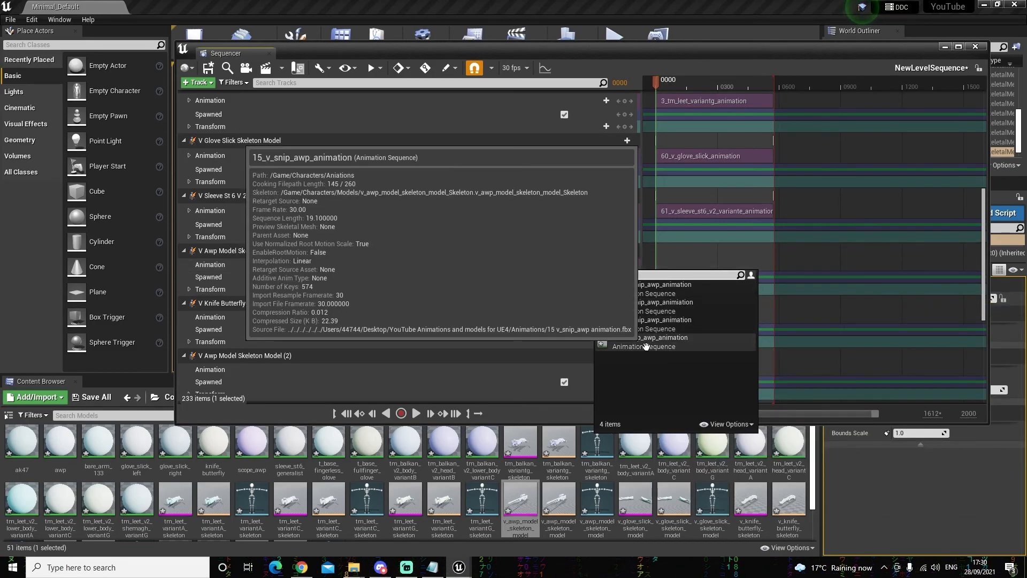
pyautogui.click(646, 342)
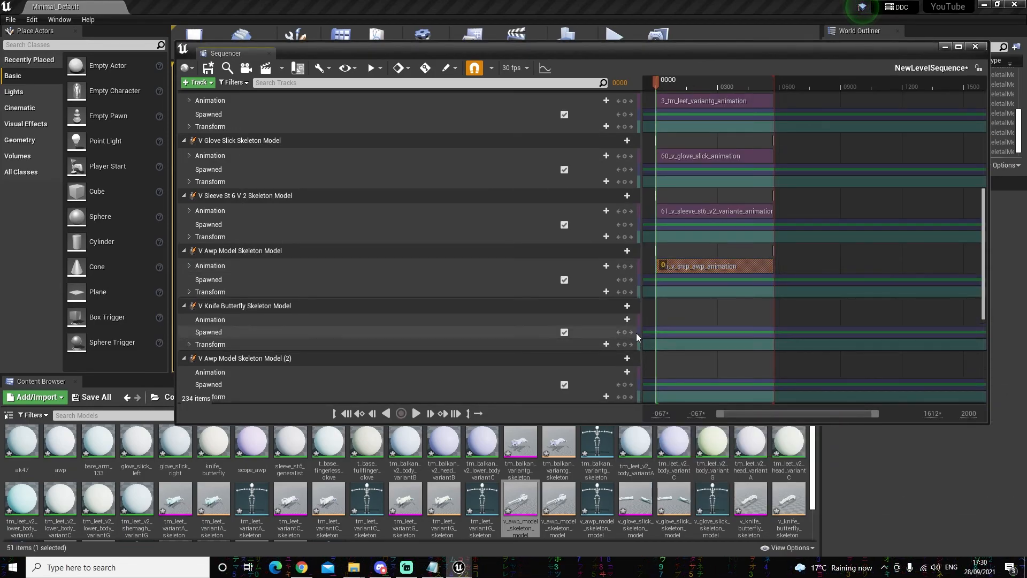
pyautogui.click(627, 321)
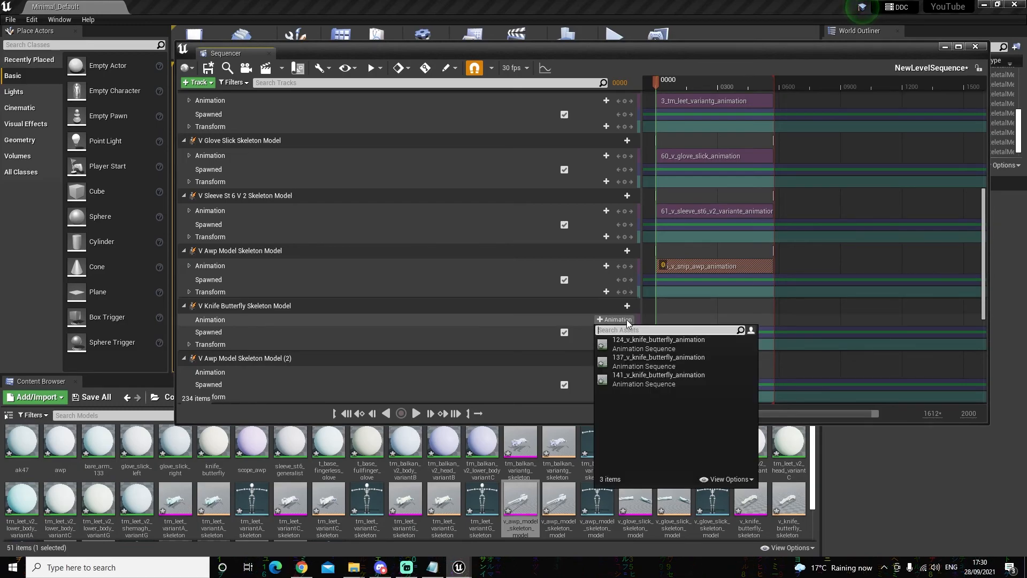
pyautogui.click(650, 347)
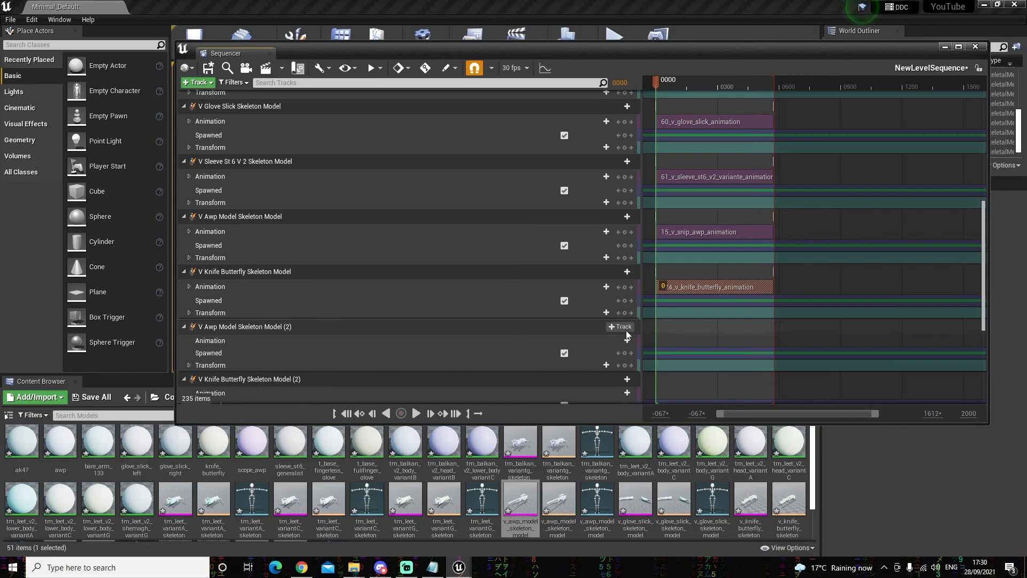
# Step: Assign 125_v_snip_awp_animation to the second AWP model in the sequence
pyautogui.click(622, 327)
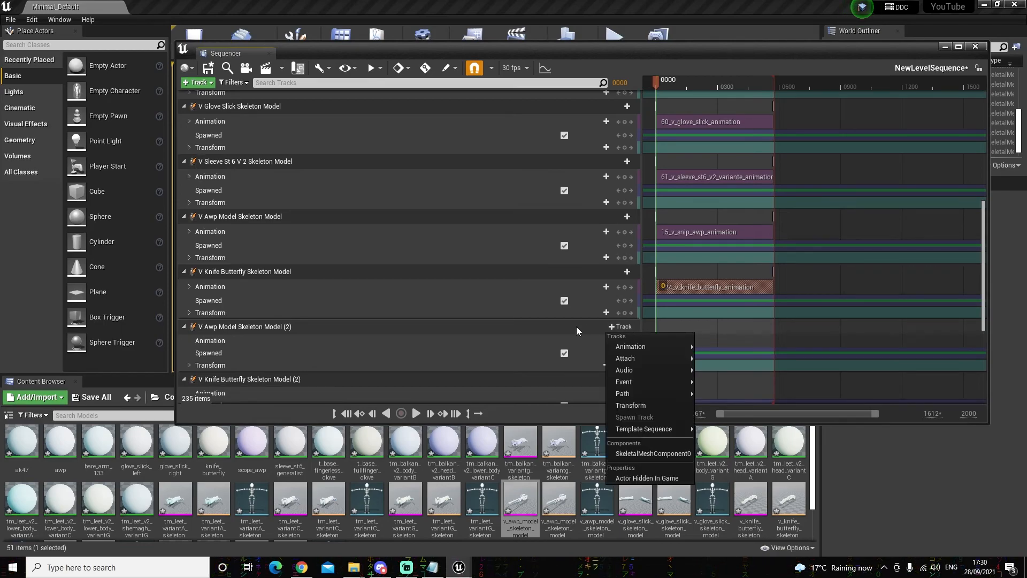
pyautogui.click(527, 340)
pyautogui.click(617, 340)
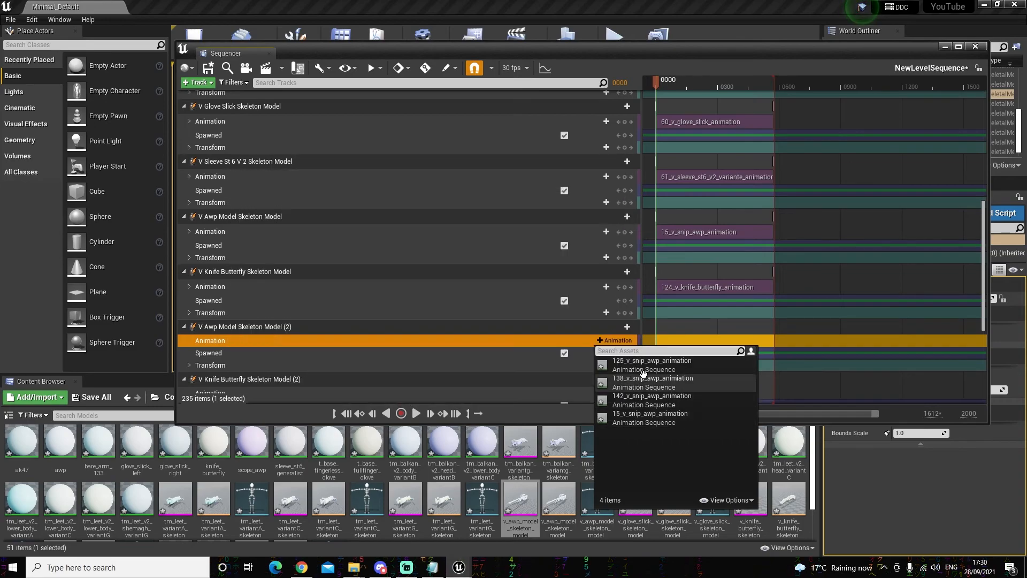
pyautogui.click(634, 364)
# Step: Assign 137_v_knife_butterfly_animation to the second butterfly knife and the 138 v_snip_awp animation to the third AWP model
pyautogui.scroll(-5, 579, 336)
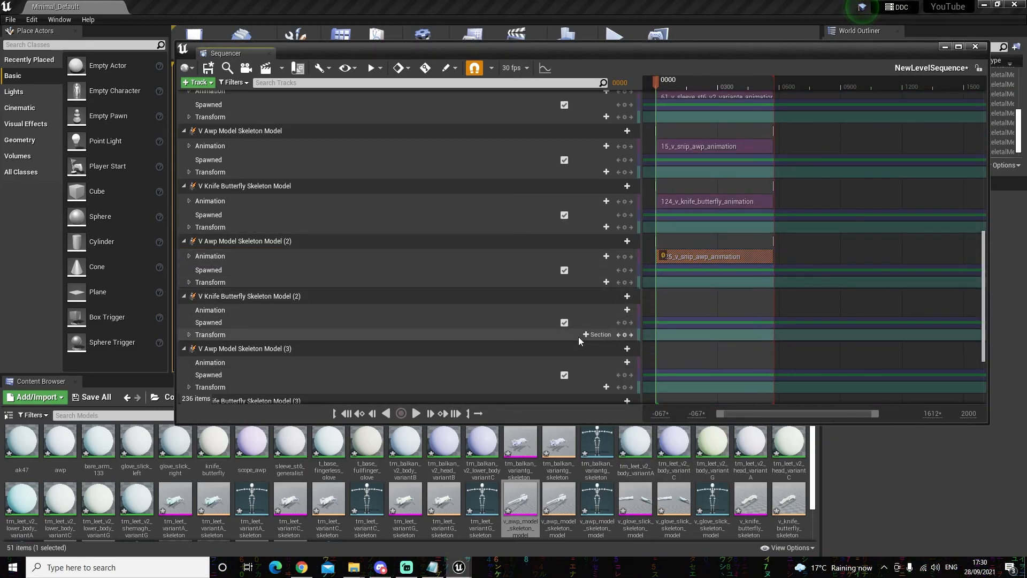
pyautogui.click(623, 311)
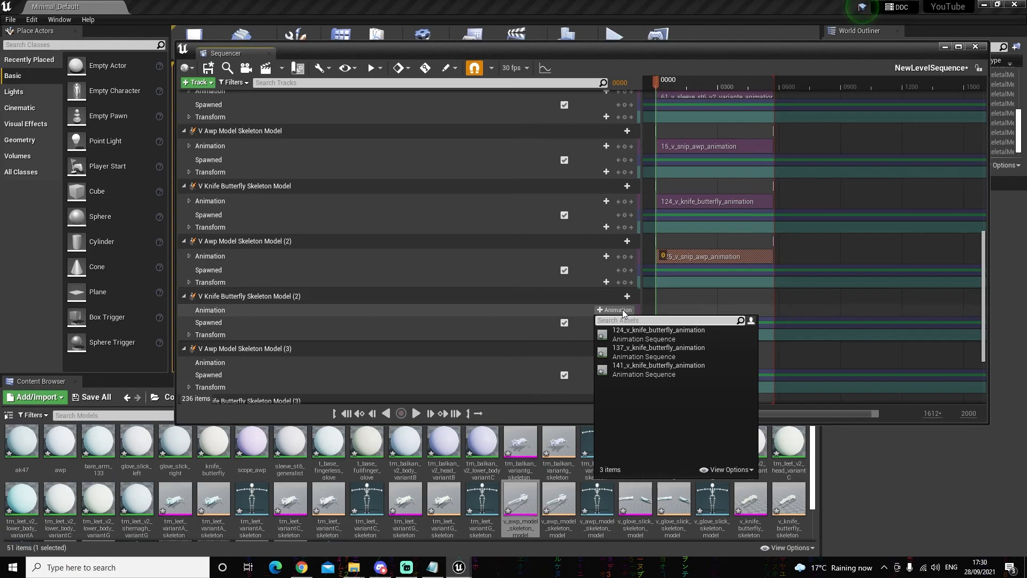
pyautogui.click(639, 352)
pyautogui.scroll(-5, 541, 317)
pyautogui.click(628, 262)
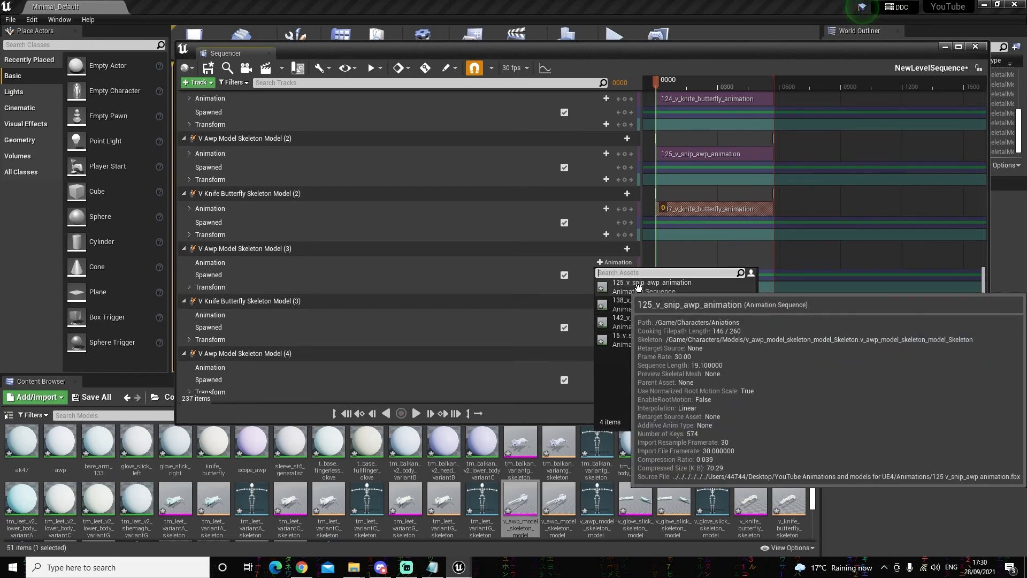
pyautogui.click(652, 302)
# Step: Assign 141_v_knife_butterfly_animation to the third butterfly knife and 142_v_snip_awp_animation to the fourth AWP model
pyautogui.scroll(-1, 572, 306)
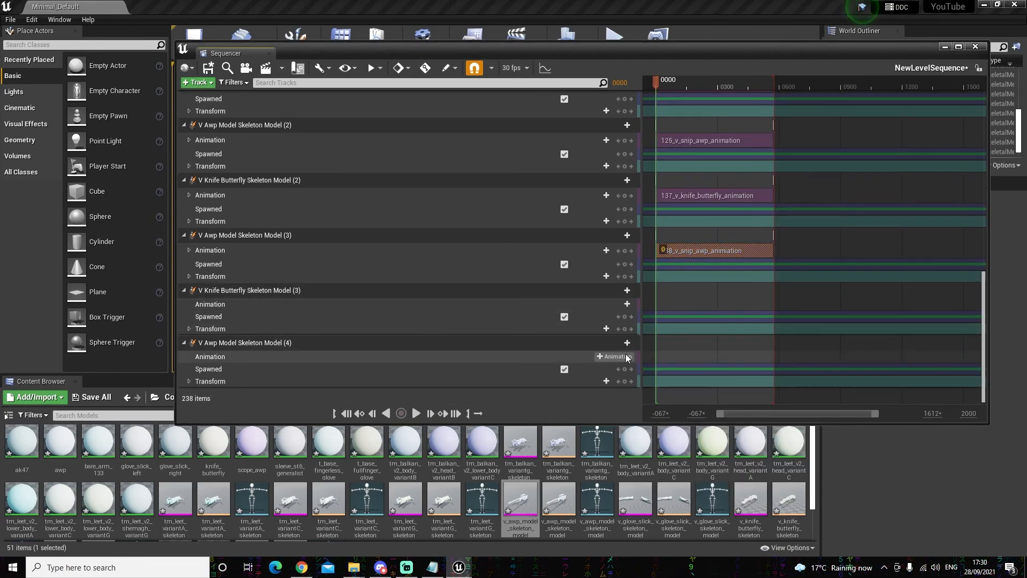
pyautogui.click(631, 303)
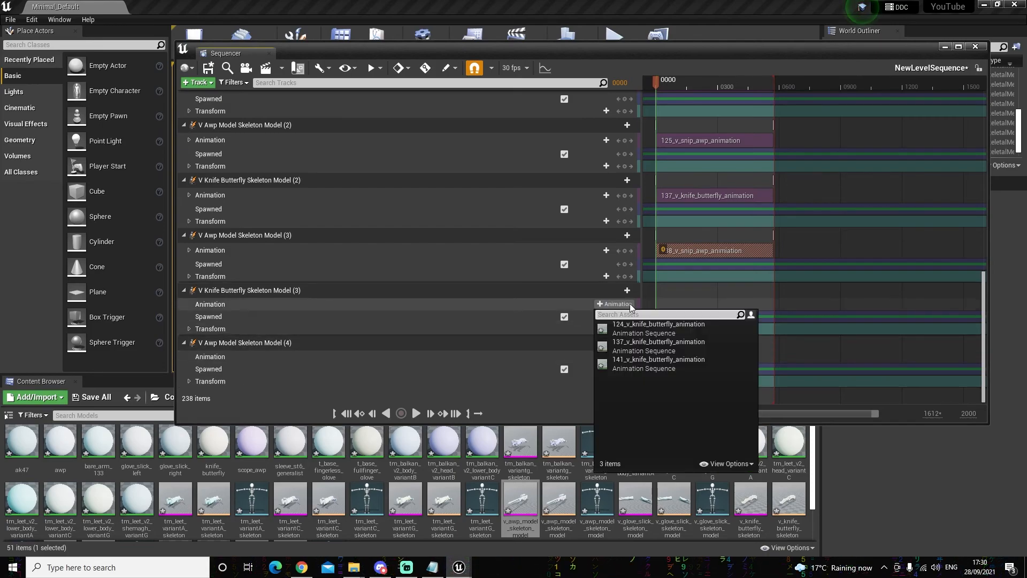
pyautogui.click(635, 359)
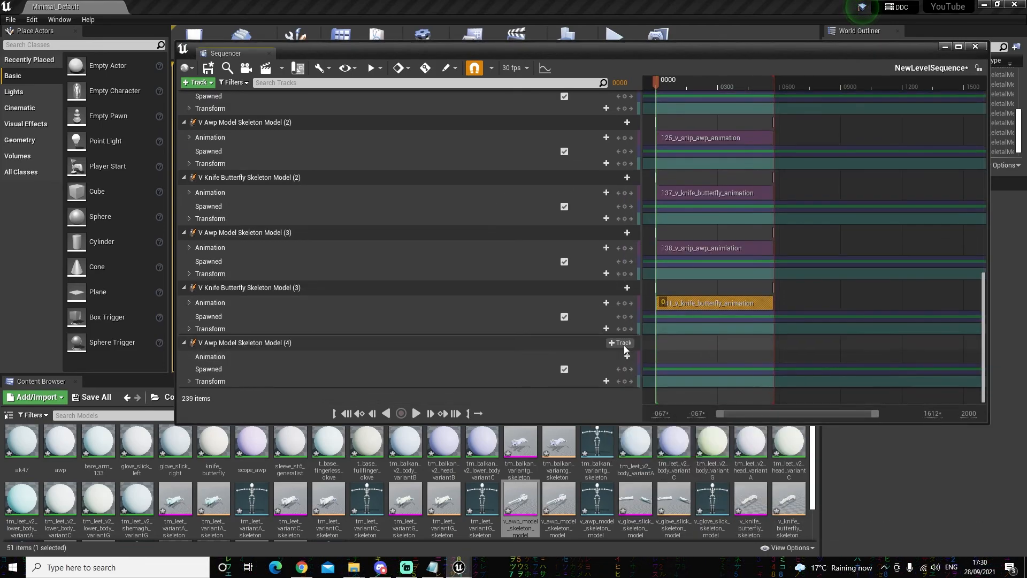
pyautogui.click(626, 357)
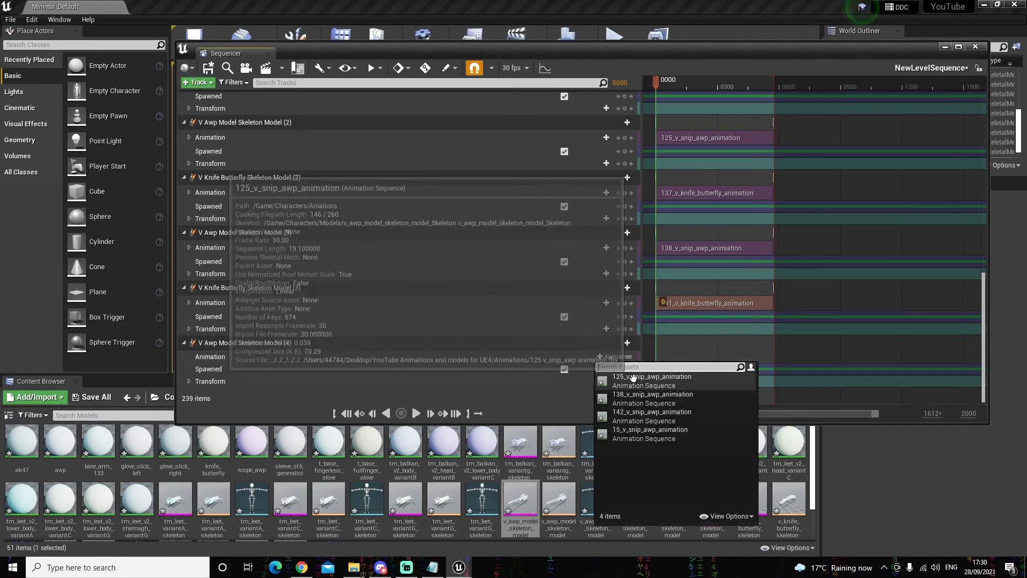
pyautogui.click(651, 413)
# Step: Narrow the Sequencer window, move it clear of the viewport and play the sequence through the afxCam view
pyautogui.scroll(10, 575, 307)
pyautogui.scroll(6, 576, 307)
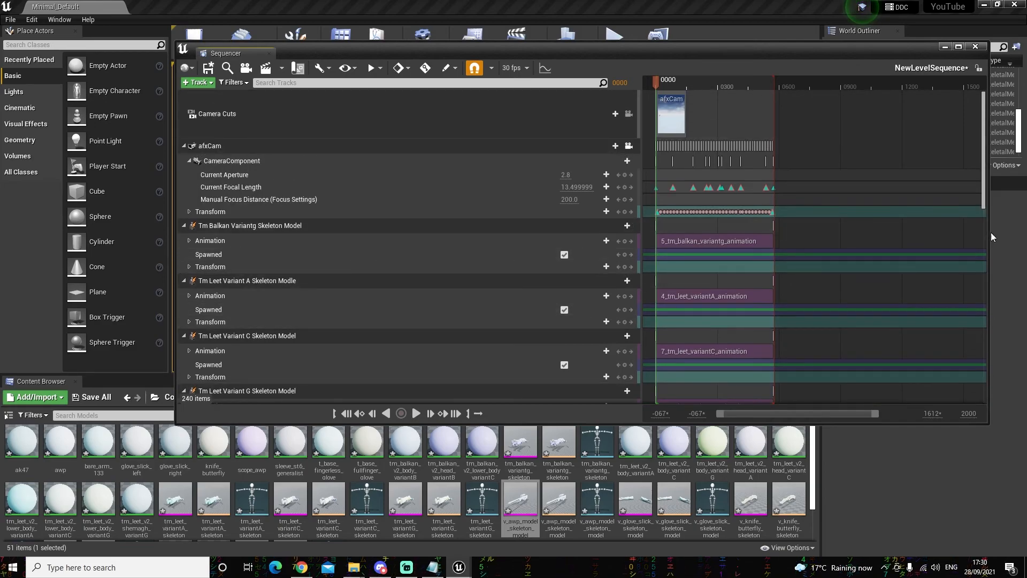
pyautogui.moveTo(989, 232); pyautogui.dragTo(646, 236)
pyautogui.moveTo(400, 57); pyautogui.dragTo(1024, 67)
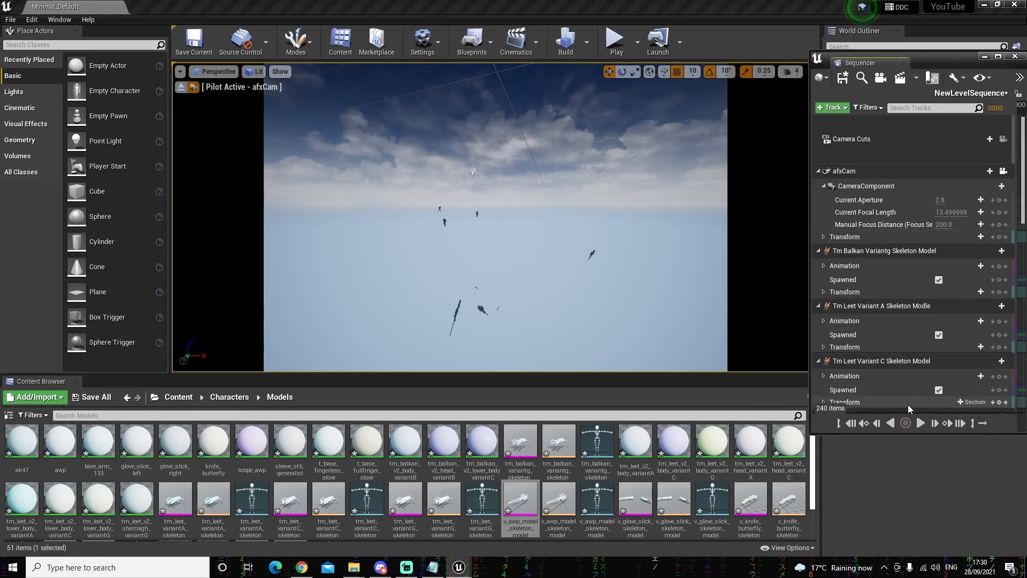
pyautogui.click(920, 423)
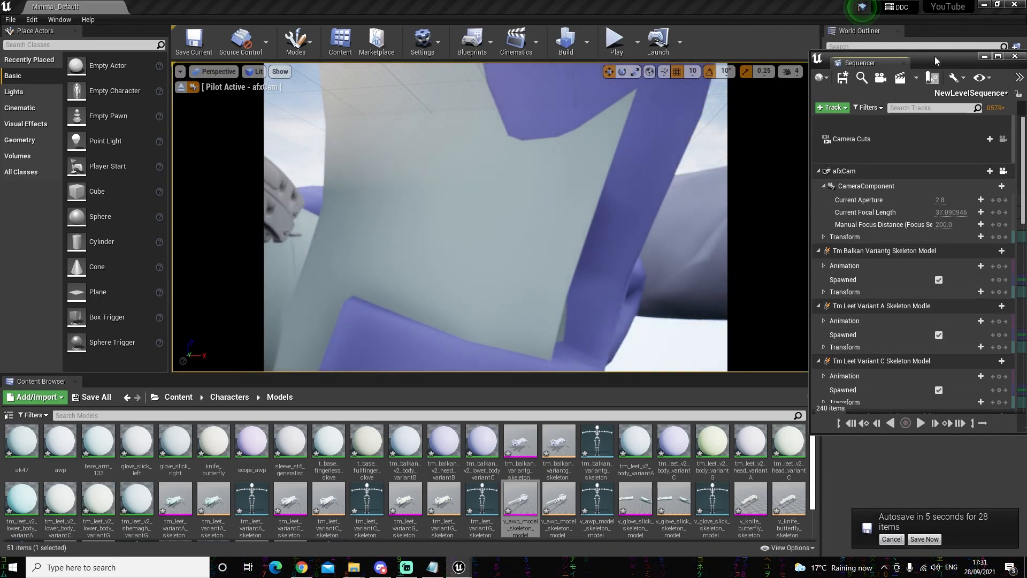
pyautogui.moveTo(935, 56); pyautogui.dragTo(721, 59)
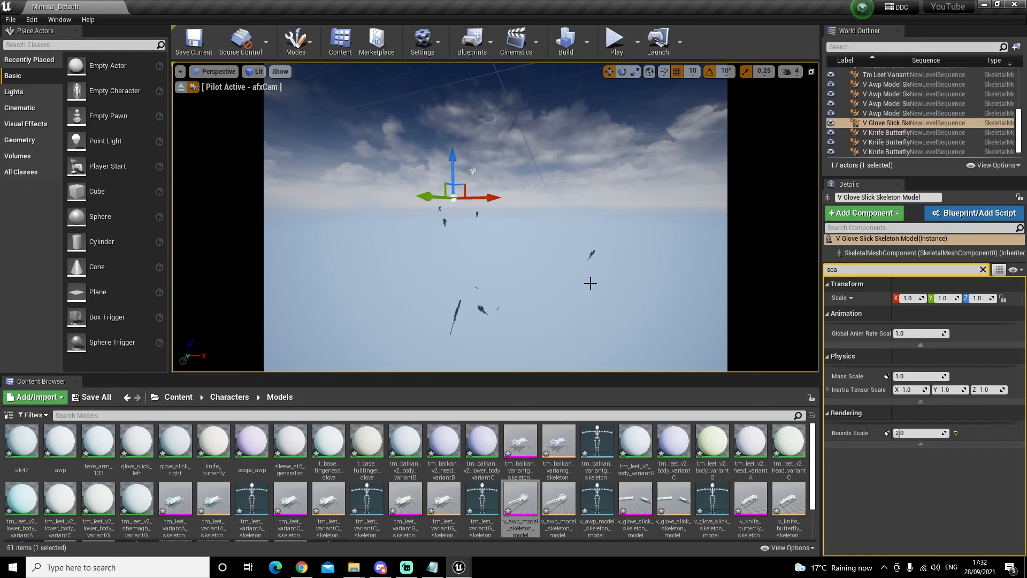
# Step: Look through the Models folder under Characters for the w_rif_ak47_skeleton_model mesh
pyautogui.click(590, 283)
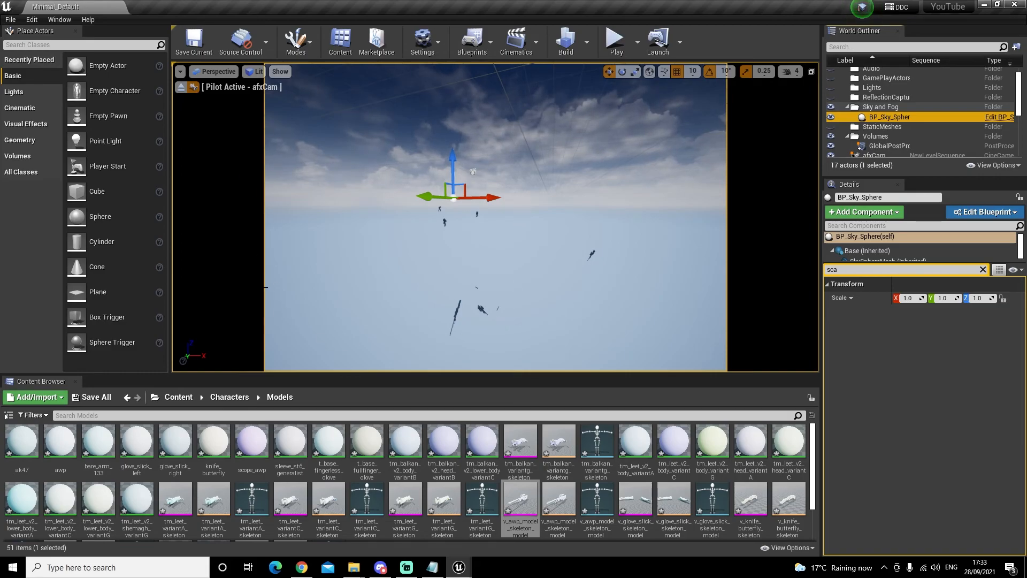
pyautogui.click(244, 400)
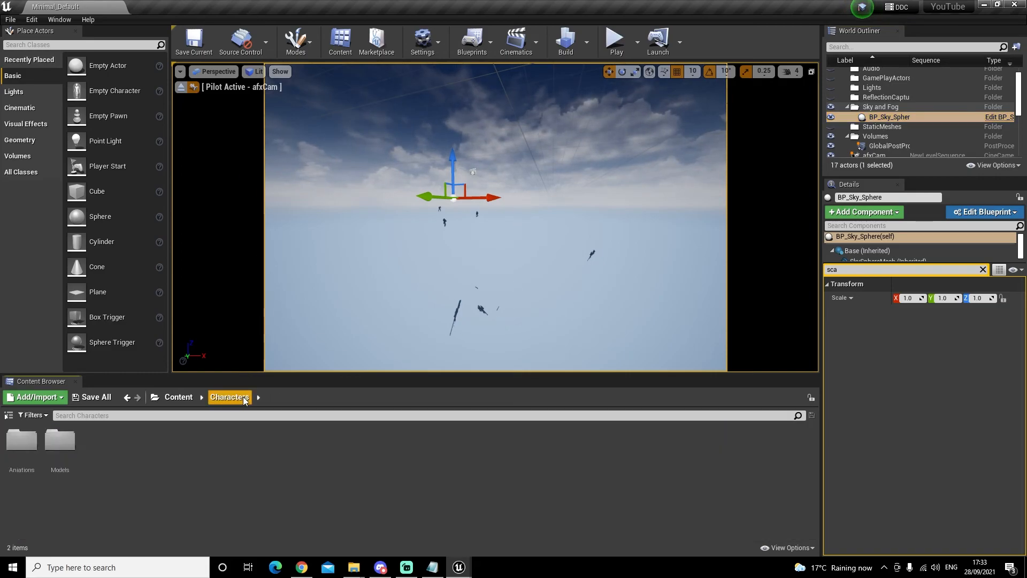
pyautogui.doubleClick(60, 440)
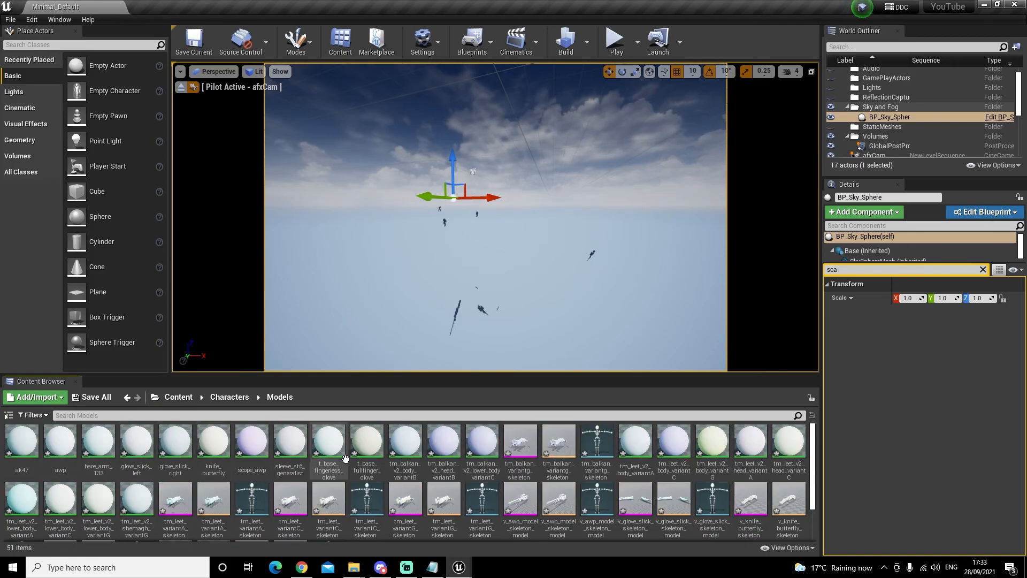
pyautogui.scroll(-2, 345, 459)
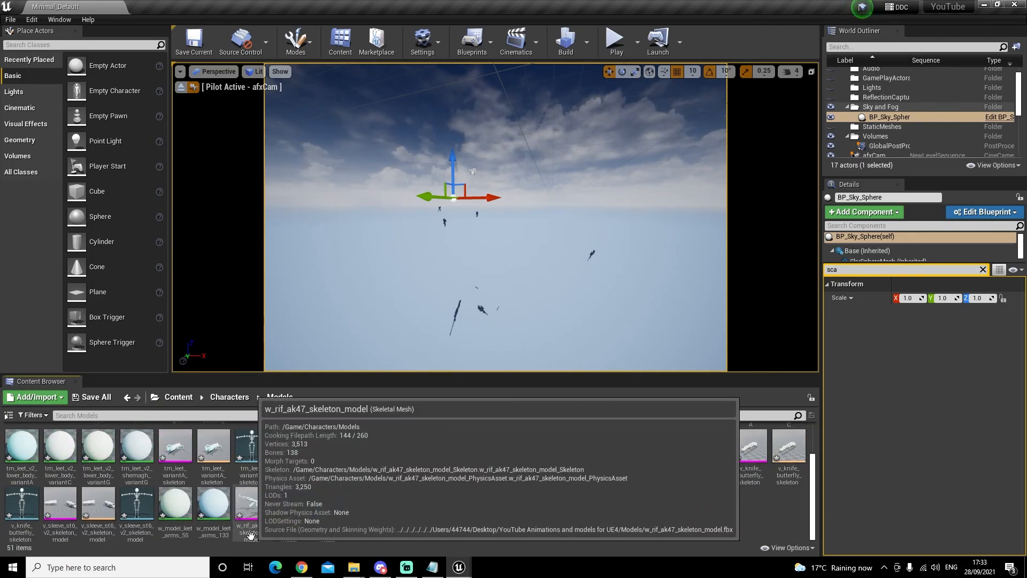
# Step: Start importing the file 119 leet variantg w_rif_ak47 anaimtion from the exported Animations folder into the project's Aniations folder
pyautogui.click(223, 398)
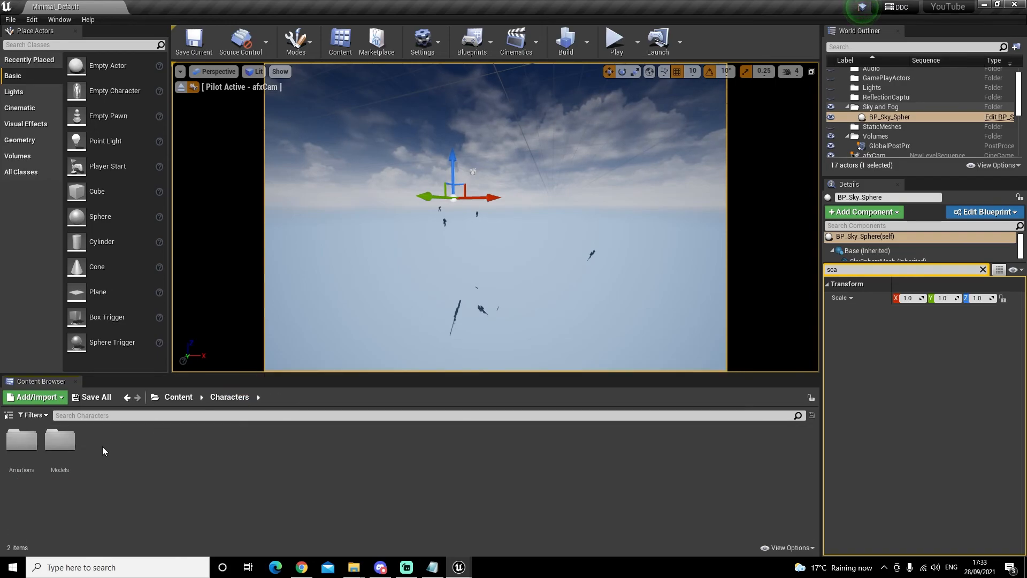
pyautogui.doubleClick(21, 443)
pyautogui.moveTo(354, 566)
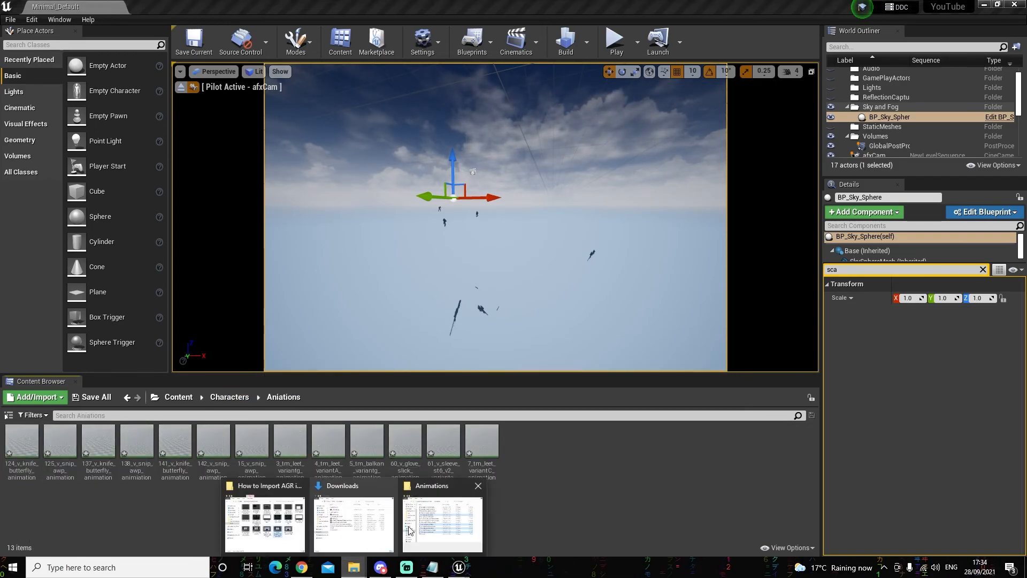
pyautogui.click(420, 527)
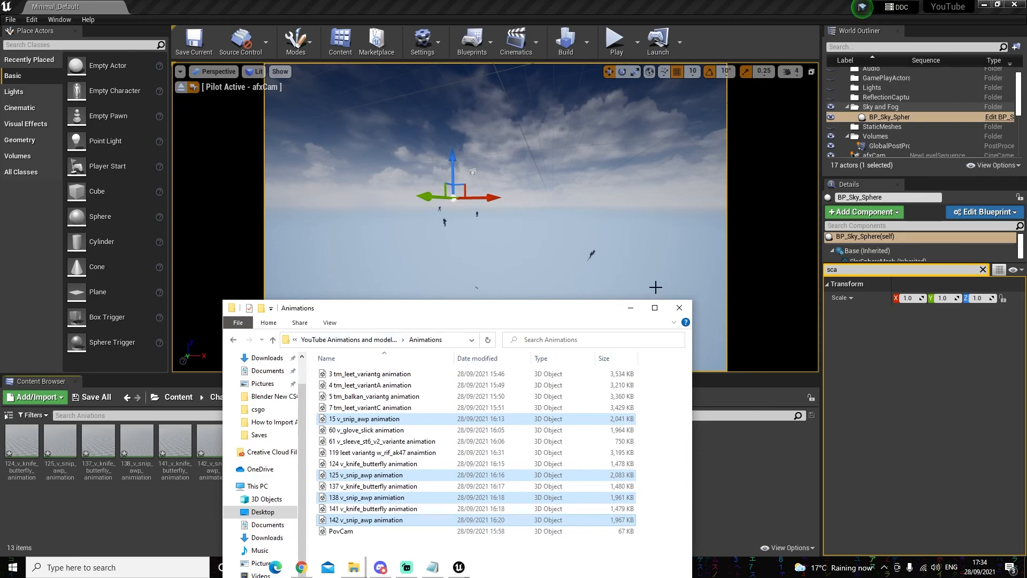
pyautogui.click(418, 454)
pyautogui.moveTo(418, 456); pyautogui.dragTo(760, 478)
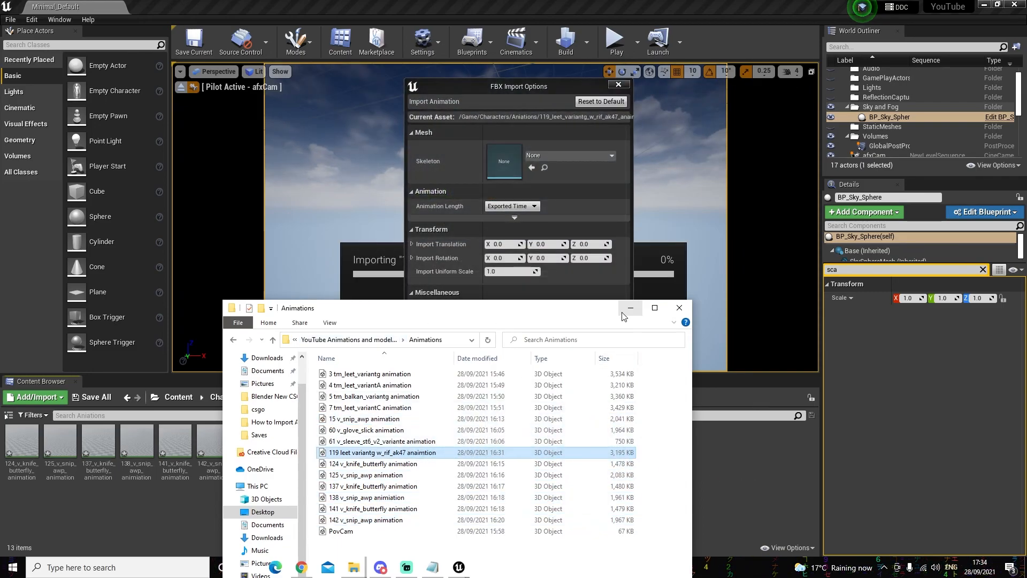
pyautogui.click(630, 309)
# Step: Import the 119 leet variantg w_rif_ak47 animation using w_rif_ak47_skeleton_model_Skeleton as its skeleton
pyautogui.click(602, 156)
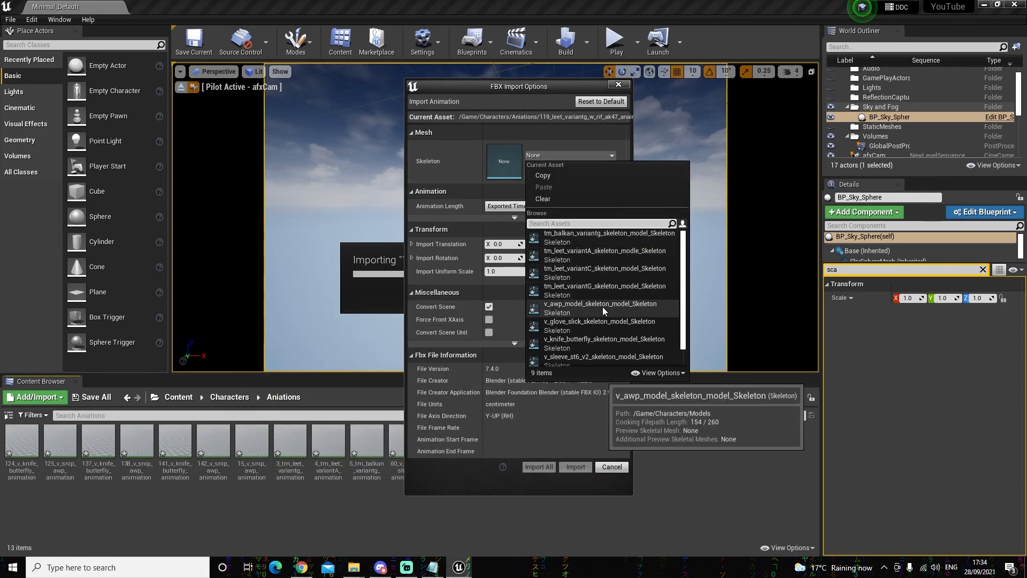
pyautogui.scroll(-1, 603, 307)
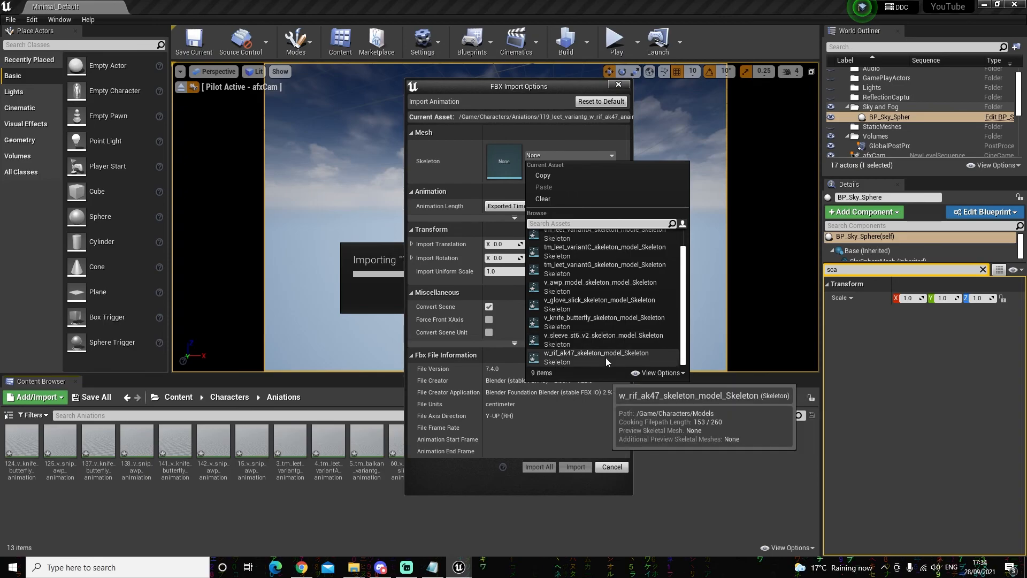
pyautogui.click(606, 357)
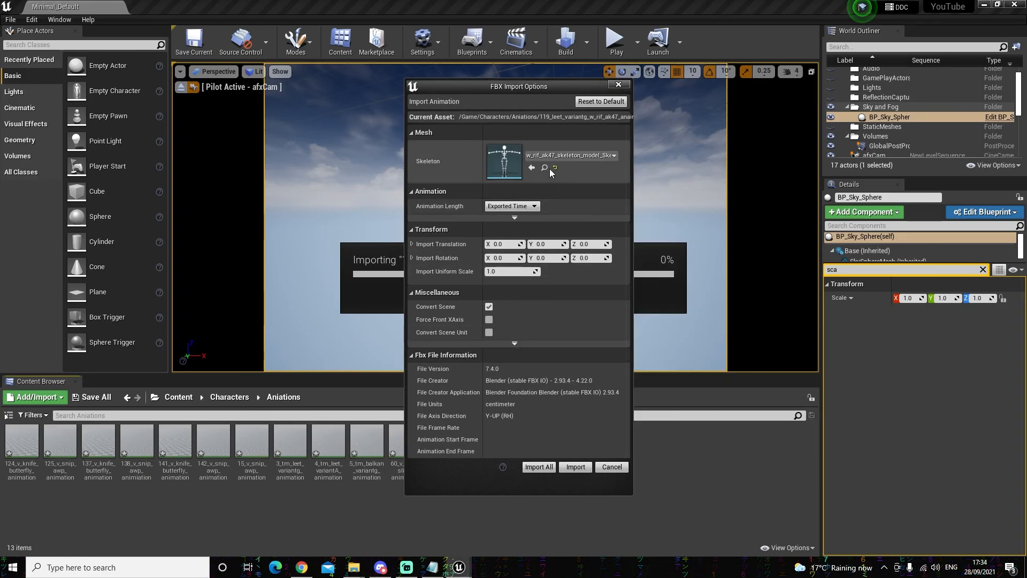
pyautogui.click(576, 467)
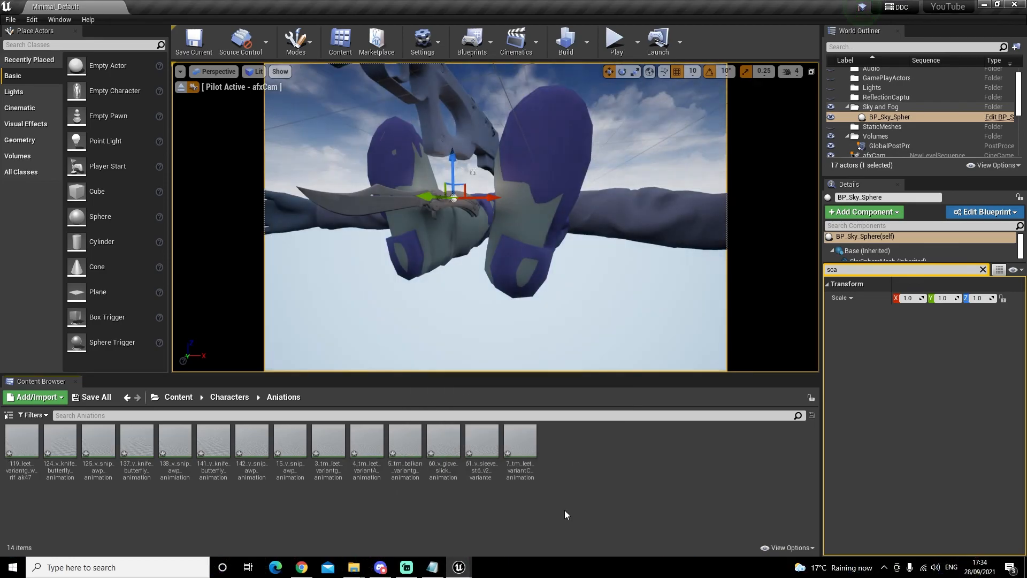
# Step: Add the w_rif_ak47_skeleton_model mesh from the Models folder to the level sequence and assign it 119_leet_variantg_w_rif_ak47_anaimtion
pyautogui.moveTo(459, 570)
pyautogui.click(364, 525)
pyautogui.scroll(-5, 647, 327)
pyautogui.scroll(-2, 647, 329)
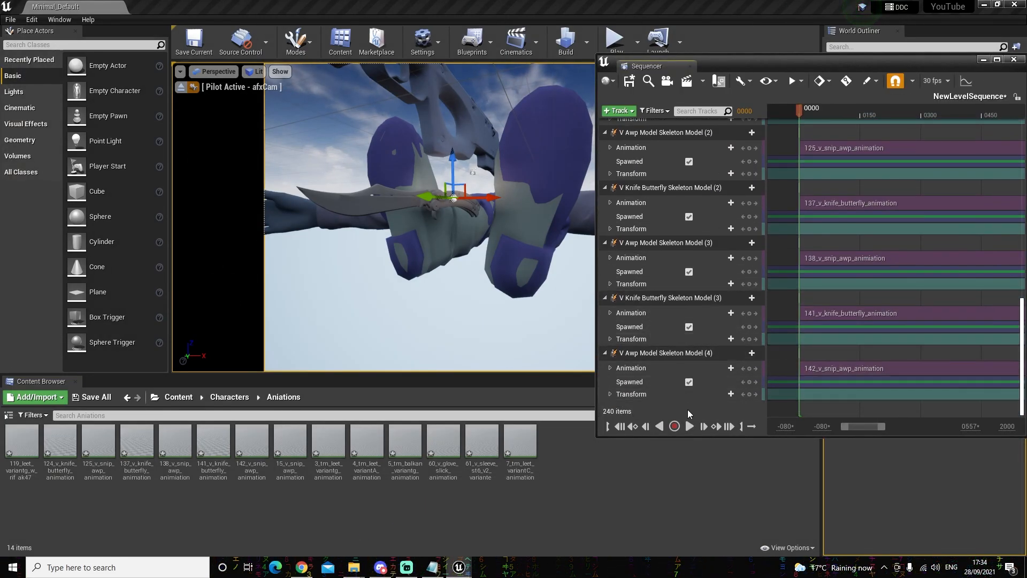
pyautogui.click(239, 401)
pyautogui.click(60, 450)
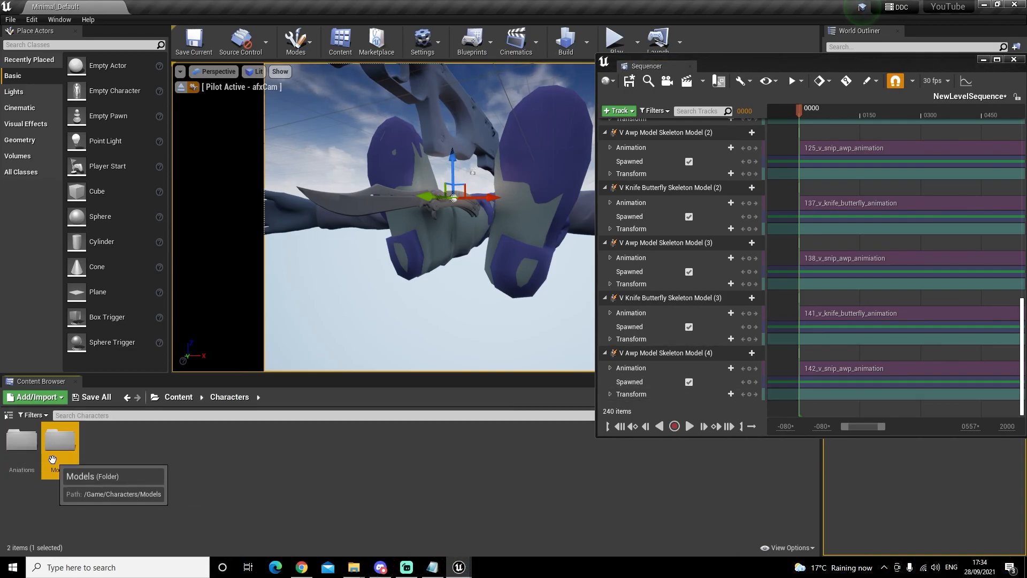
pyautogui.doubleClick(60, 452)
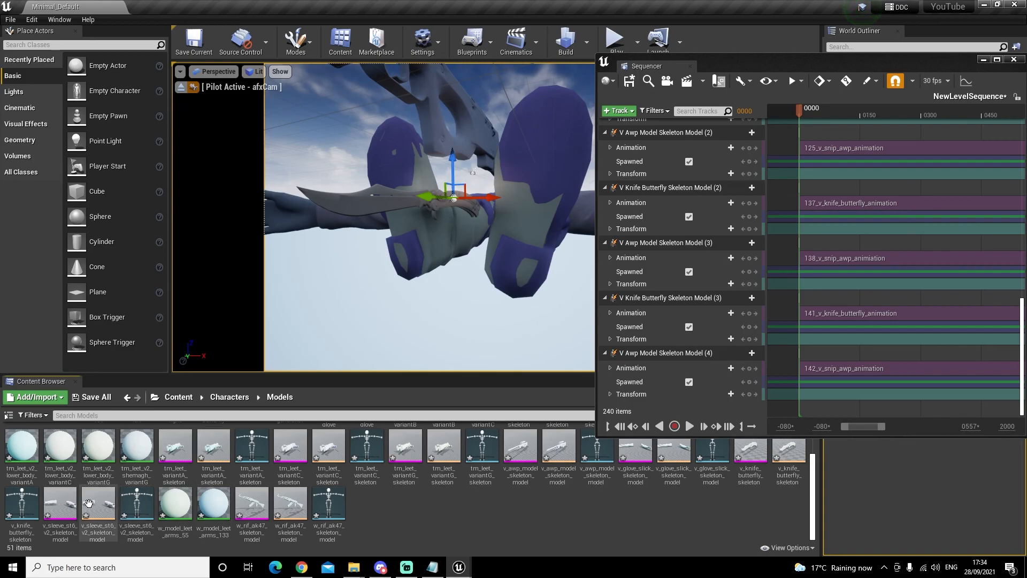
pyautogui.moveTo(252, 505); pyautogui.dragTo(661, 405)
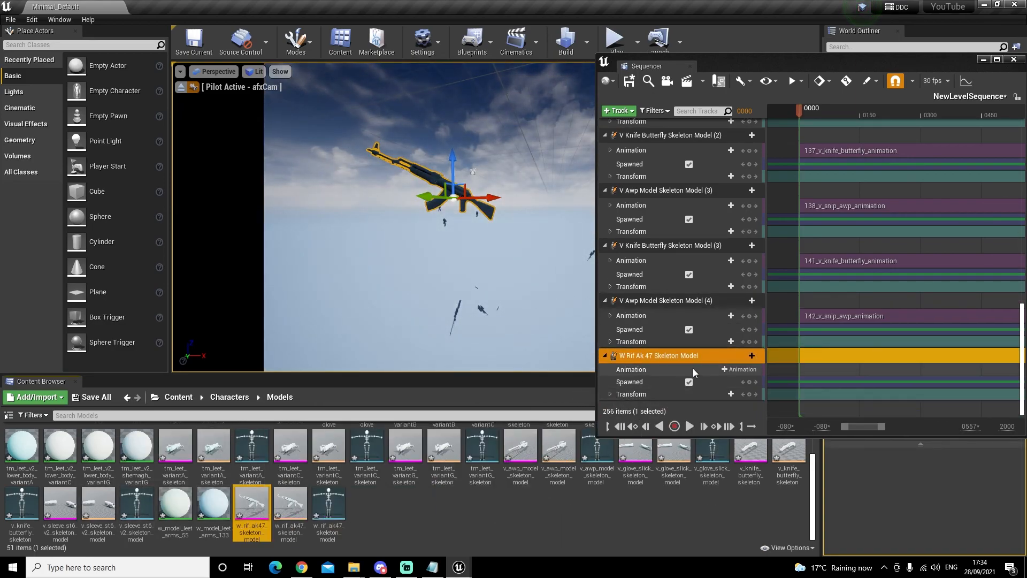
pyautogui.click(741, 369)
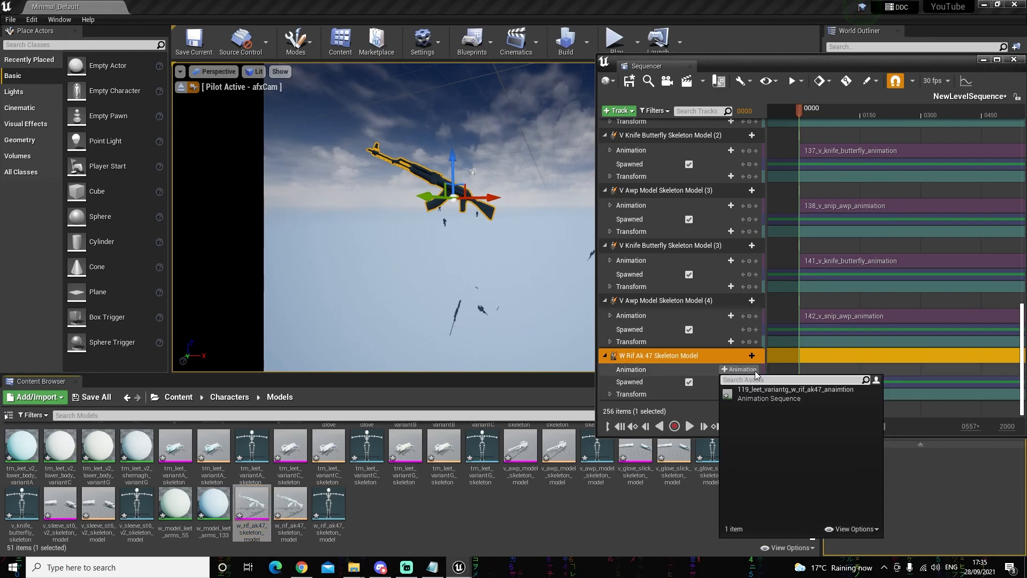
pyautogui.click(765, 393)
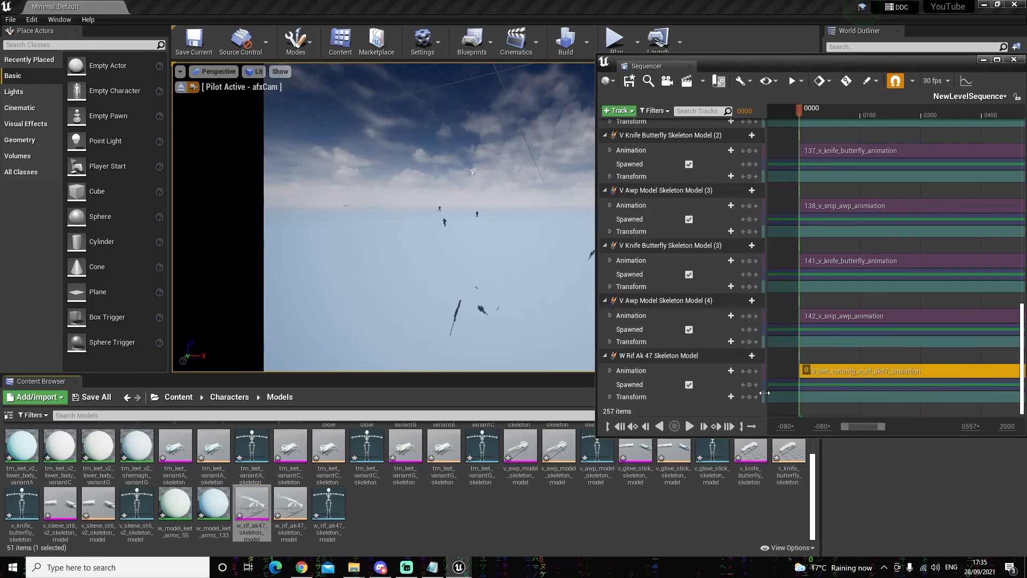
# Step: Switch the viewport from the piloted afxCam to the free Perspective view and move the Sequencer window aside to inspect the scene
pyautogui.moveTo(881, 429); pyautogui.dragTo(920, 428)
pyautogui.moveTo(869, 68); pyautogui.dragTo(613, 342)
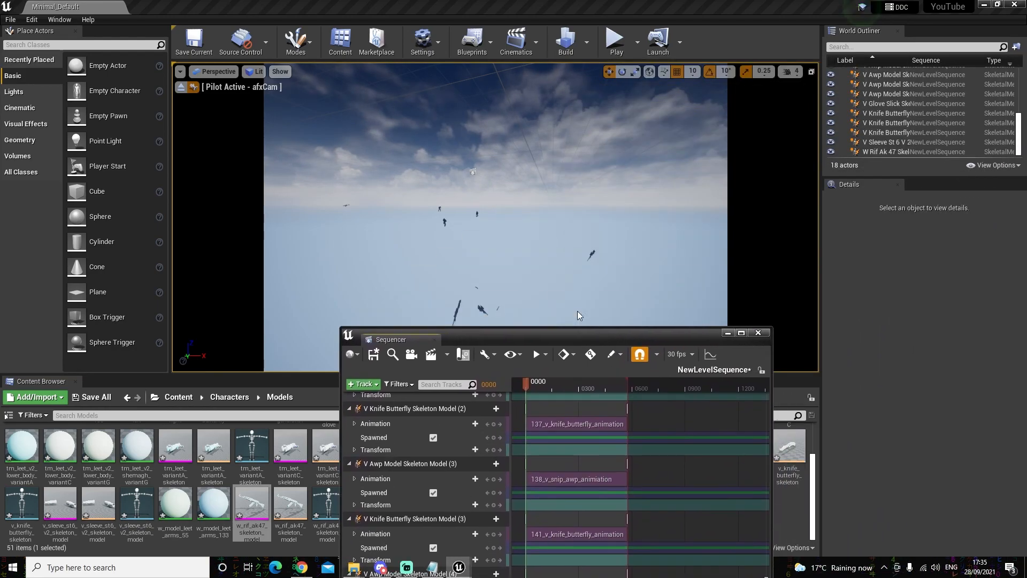
pyautogui.click(224, 72)
pyautogui.click(241, 153)
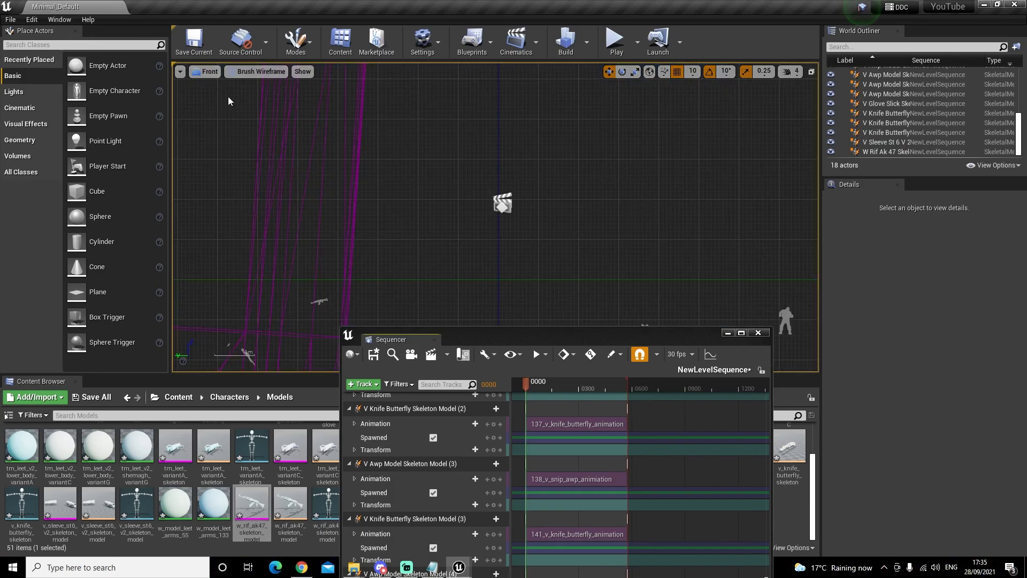
pyautogui.click(210, 72)
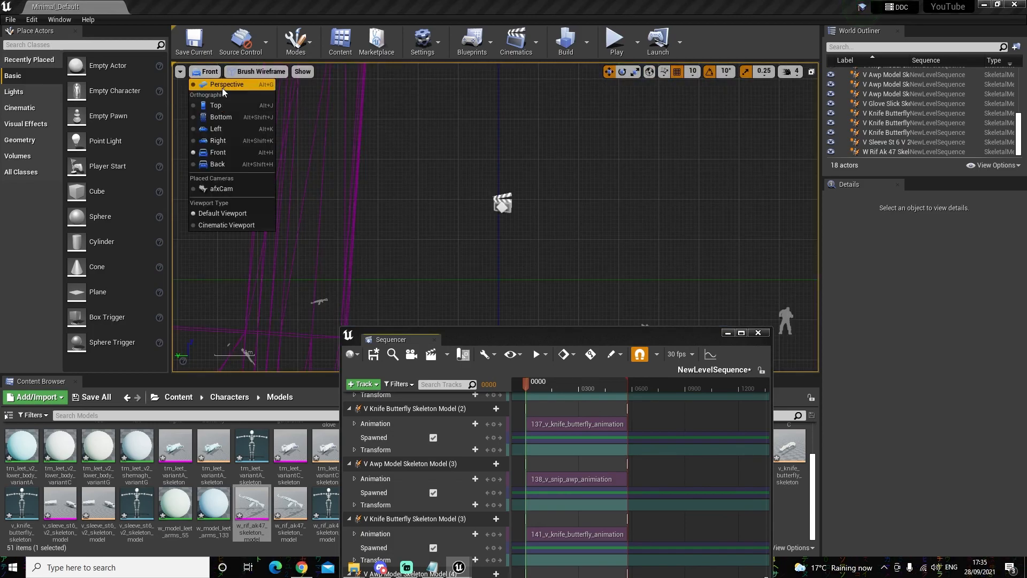
pyautogui.click(222, 86)
pyautogui.moveTo(641, 336); pyautogui.dragTo(628, 407)
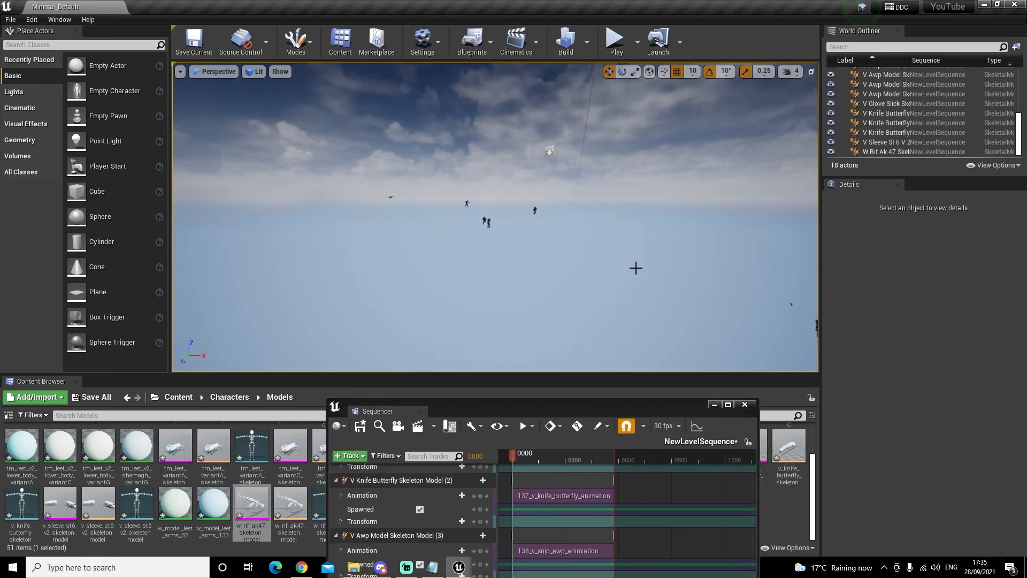
pyautogui.moveTo(540, 415); pyautogui.dragTo(861, 84)
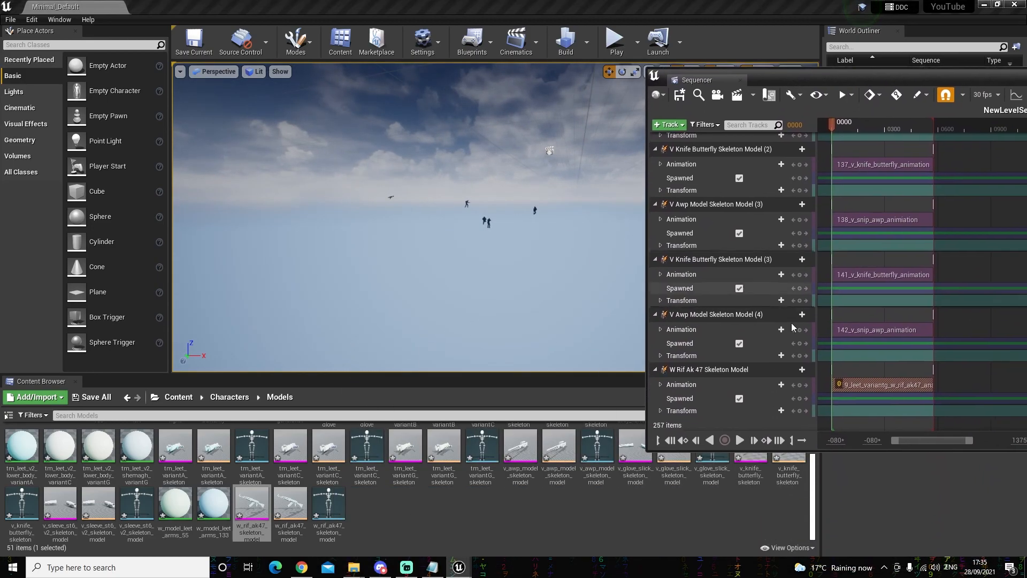
pyautogui.click(639, 272)
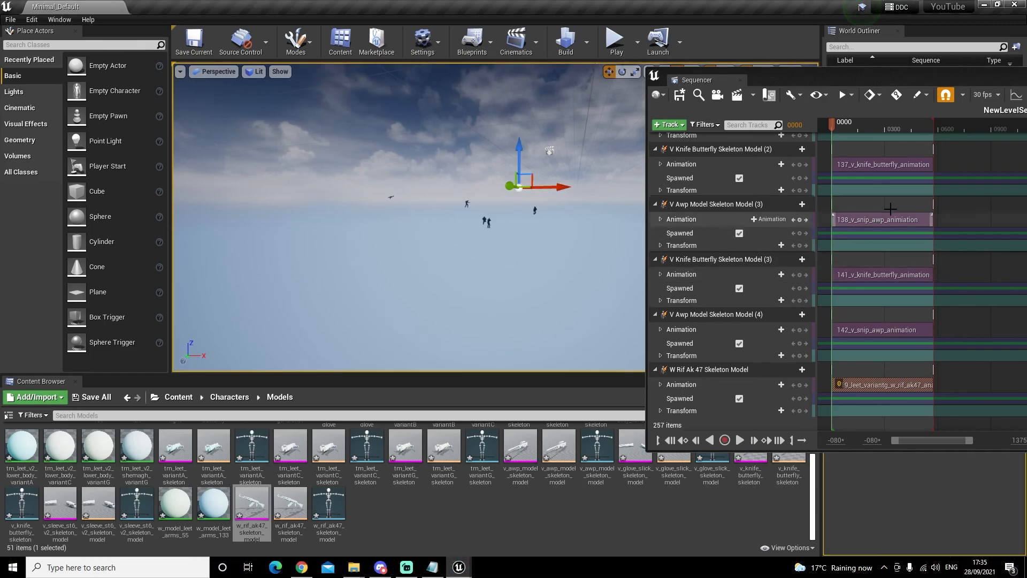
pyautogui.moveTo(815, 205); pyautogui.dragTo(1005, 212)
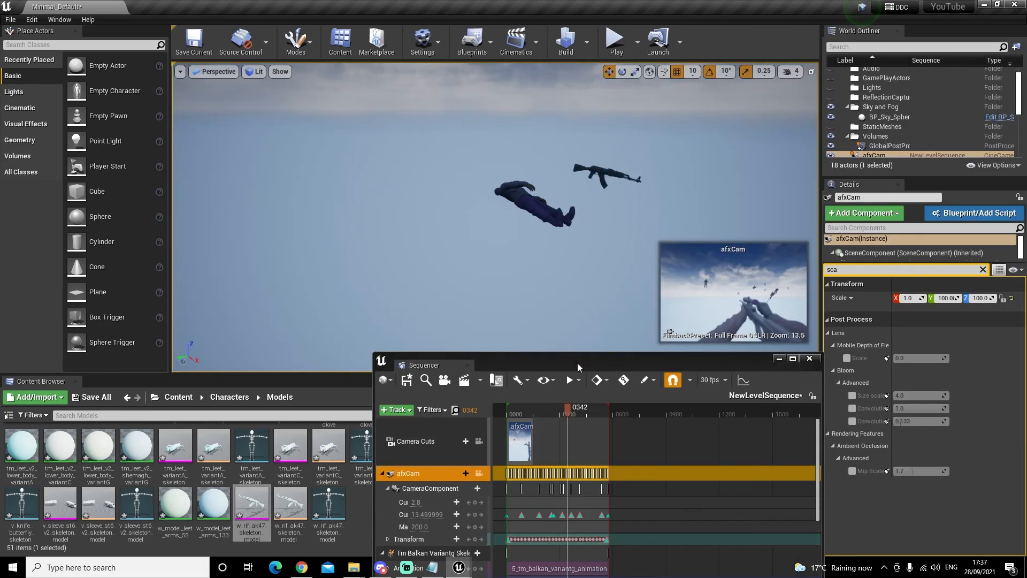
# Step: Check the AK-47 track in the Sequencer and play the whole sequence through the afxCam view
pyautogui.moveTo(584, 381); pyautogui.dragTo(654, 149)
pyautogui.scroll(-10, 532, 416)
pyautogui.scroll(-7, 533, 416)
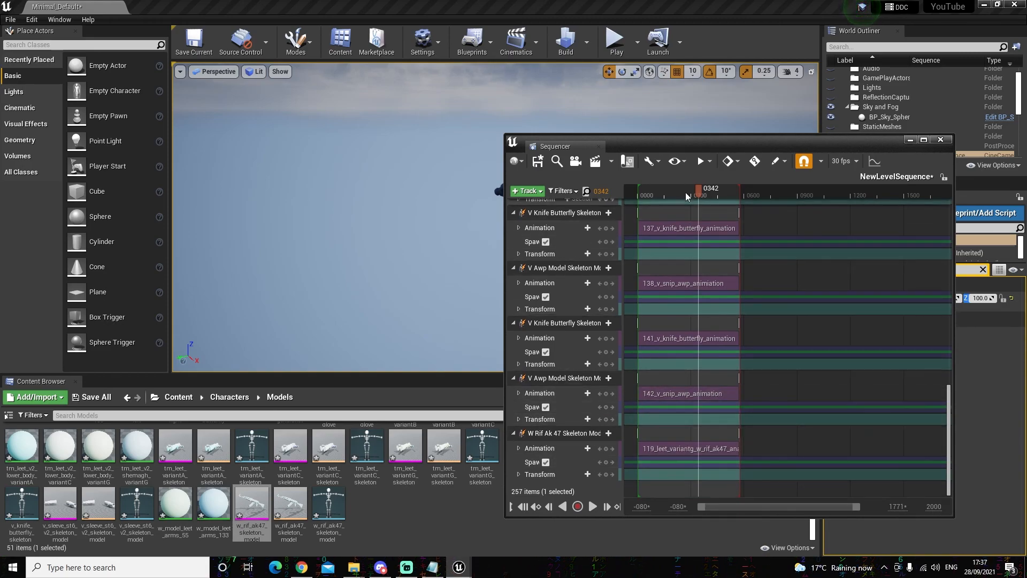
pyautogui.moveTo(698, 147); pyautogui.dragTo(482, 351)
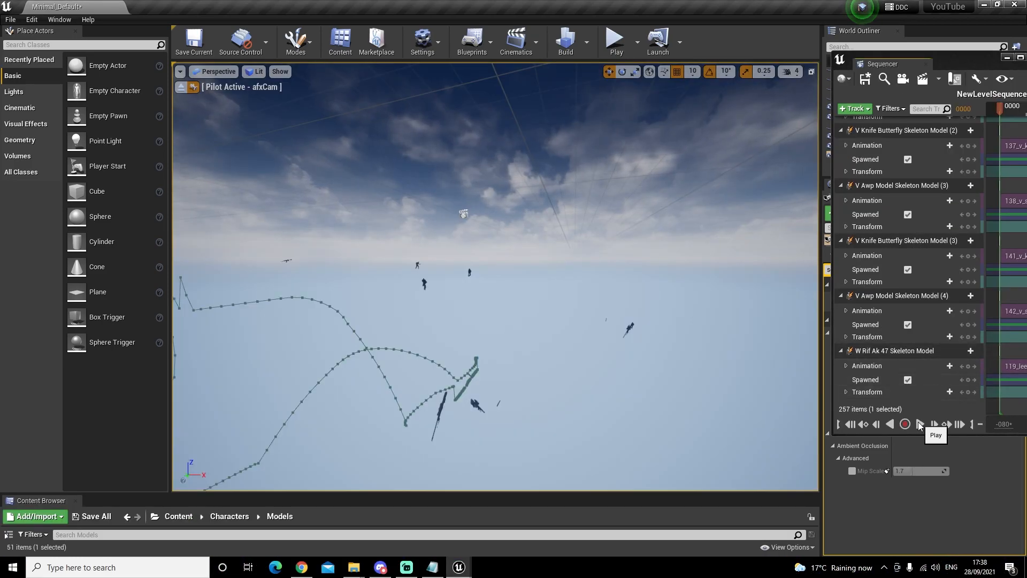
pyautogui.click(919, 425)
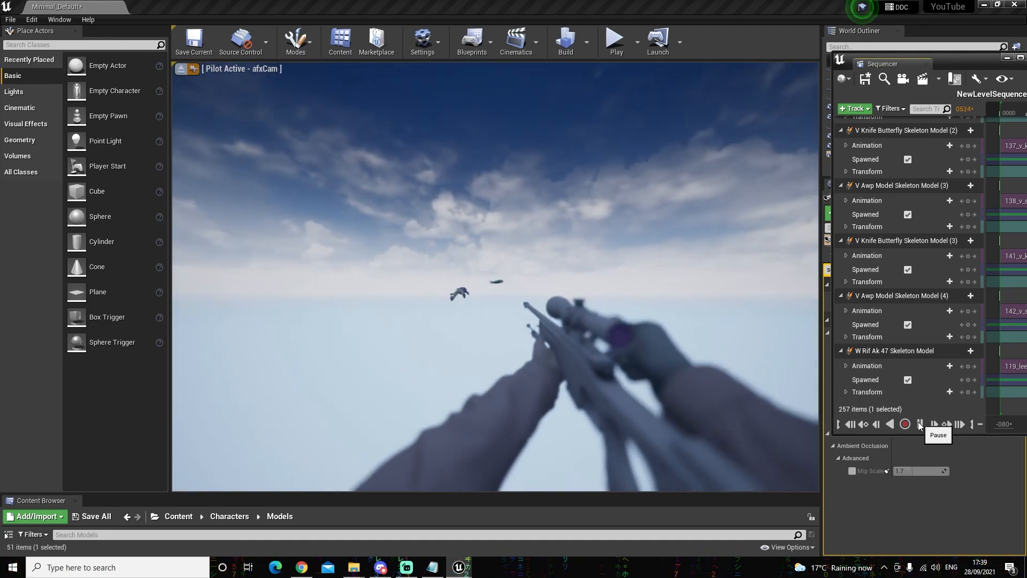
pyautogui.click(919, 424)
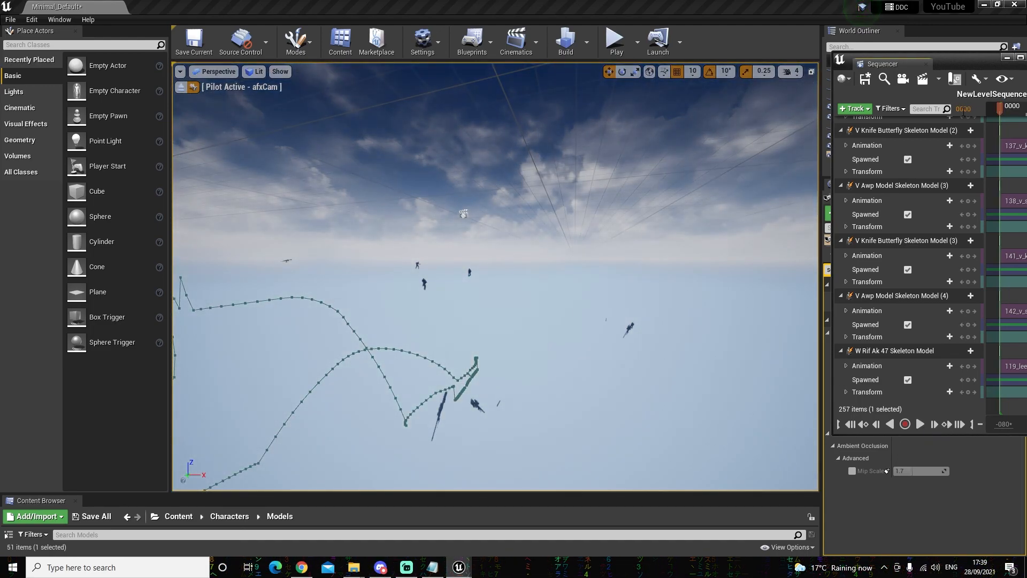